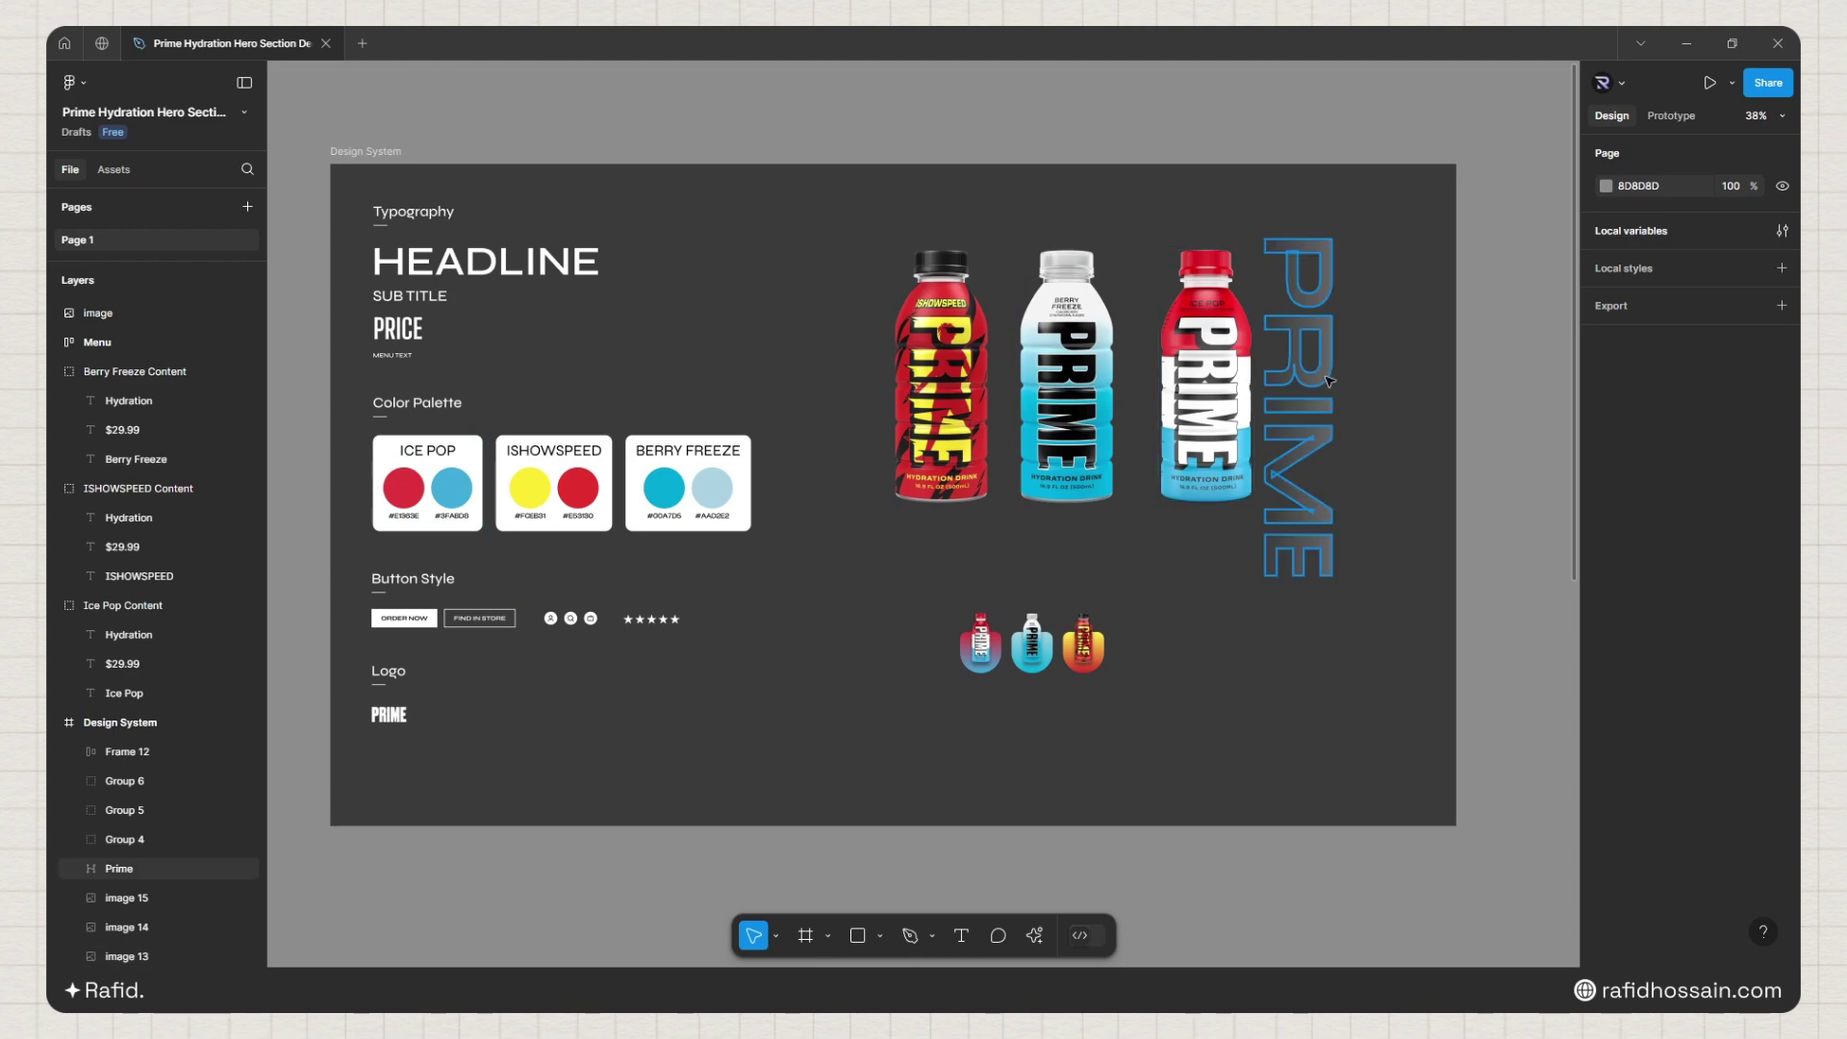
Step: Look over the design system frame, the product text blocks, the menu and the photo on the canvas
scroll(1150, 332, "down", 3)
scroll(1113, 742, "down", 5)
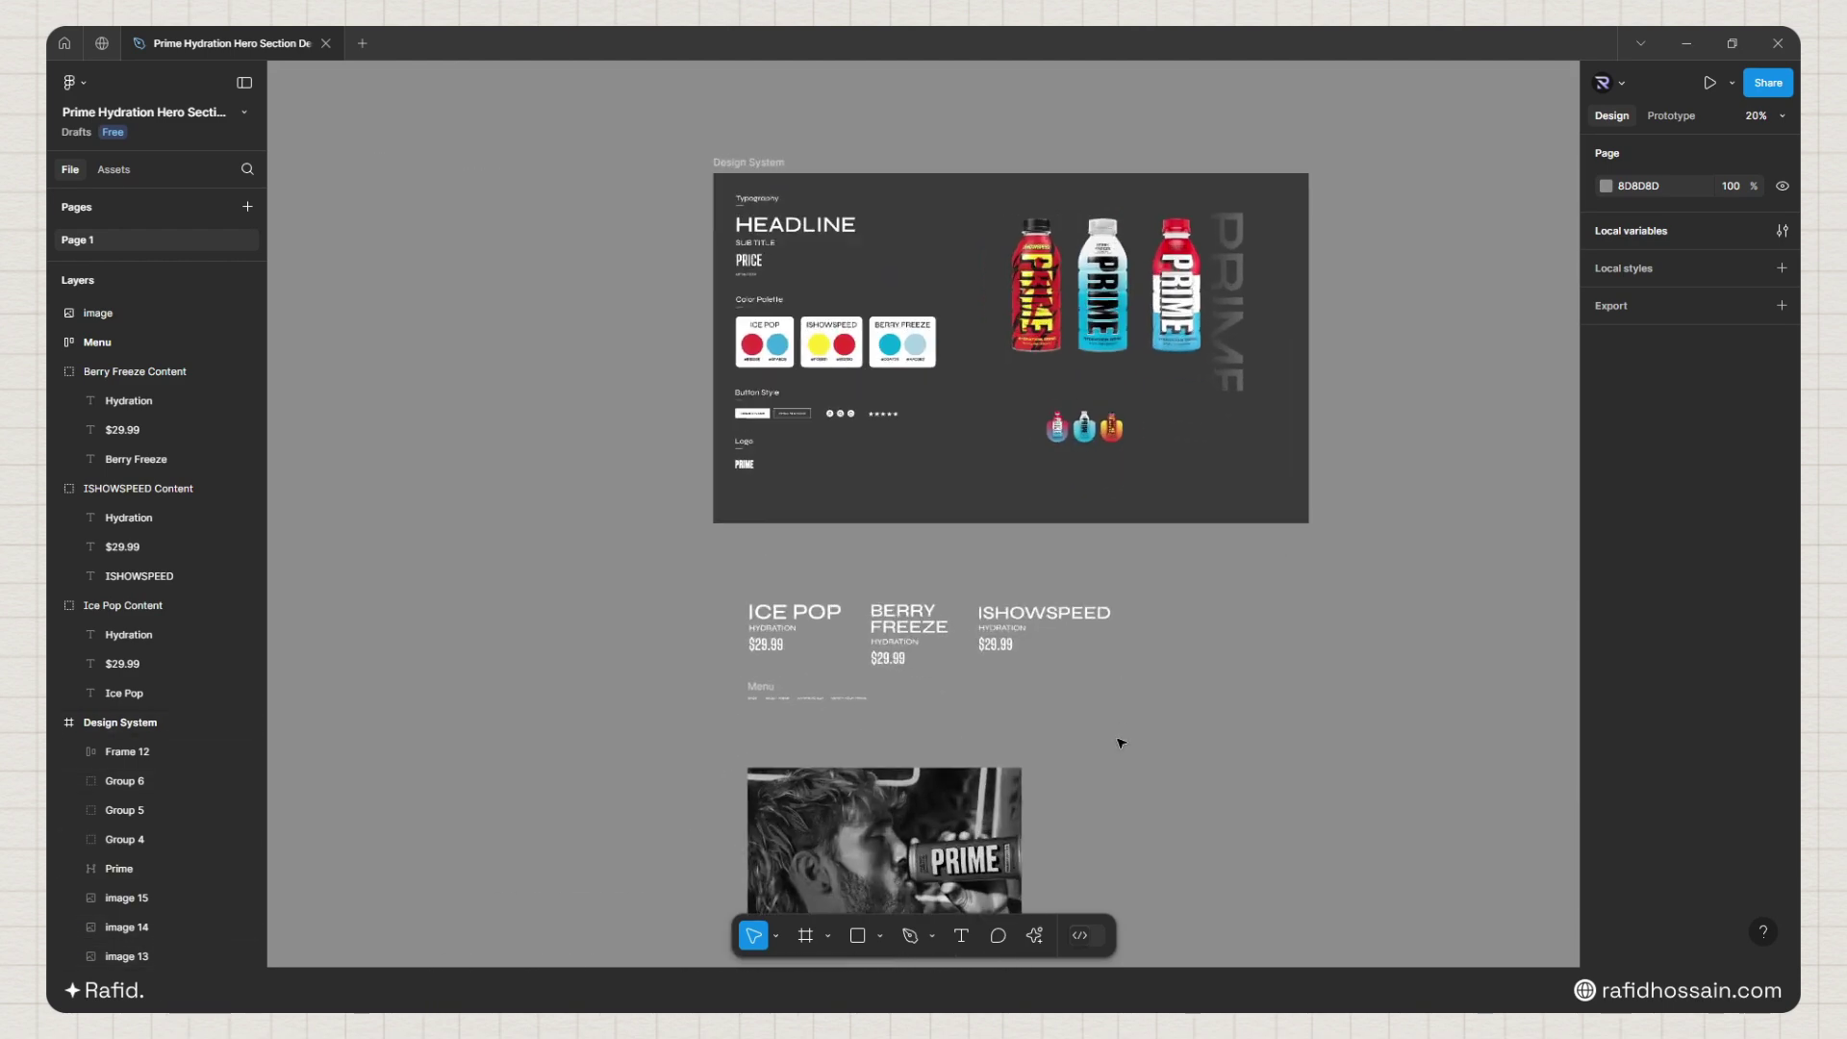
scroll(631, 648, "up", 2)
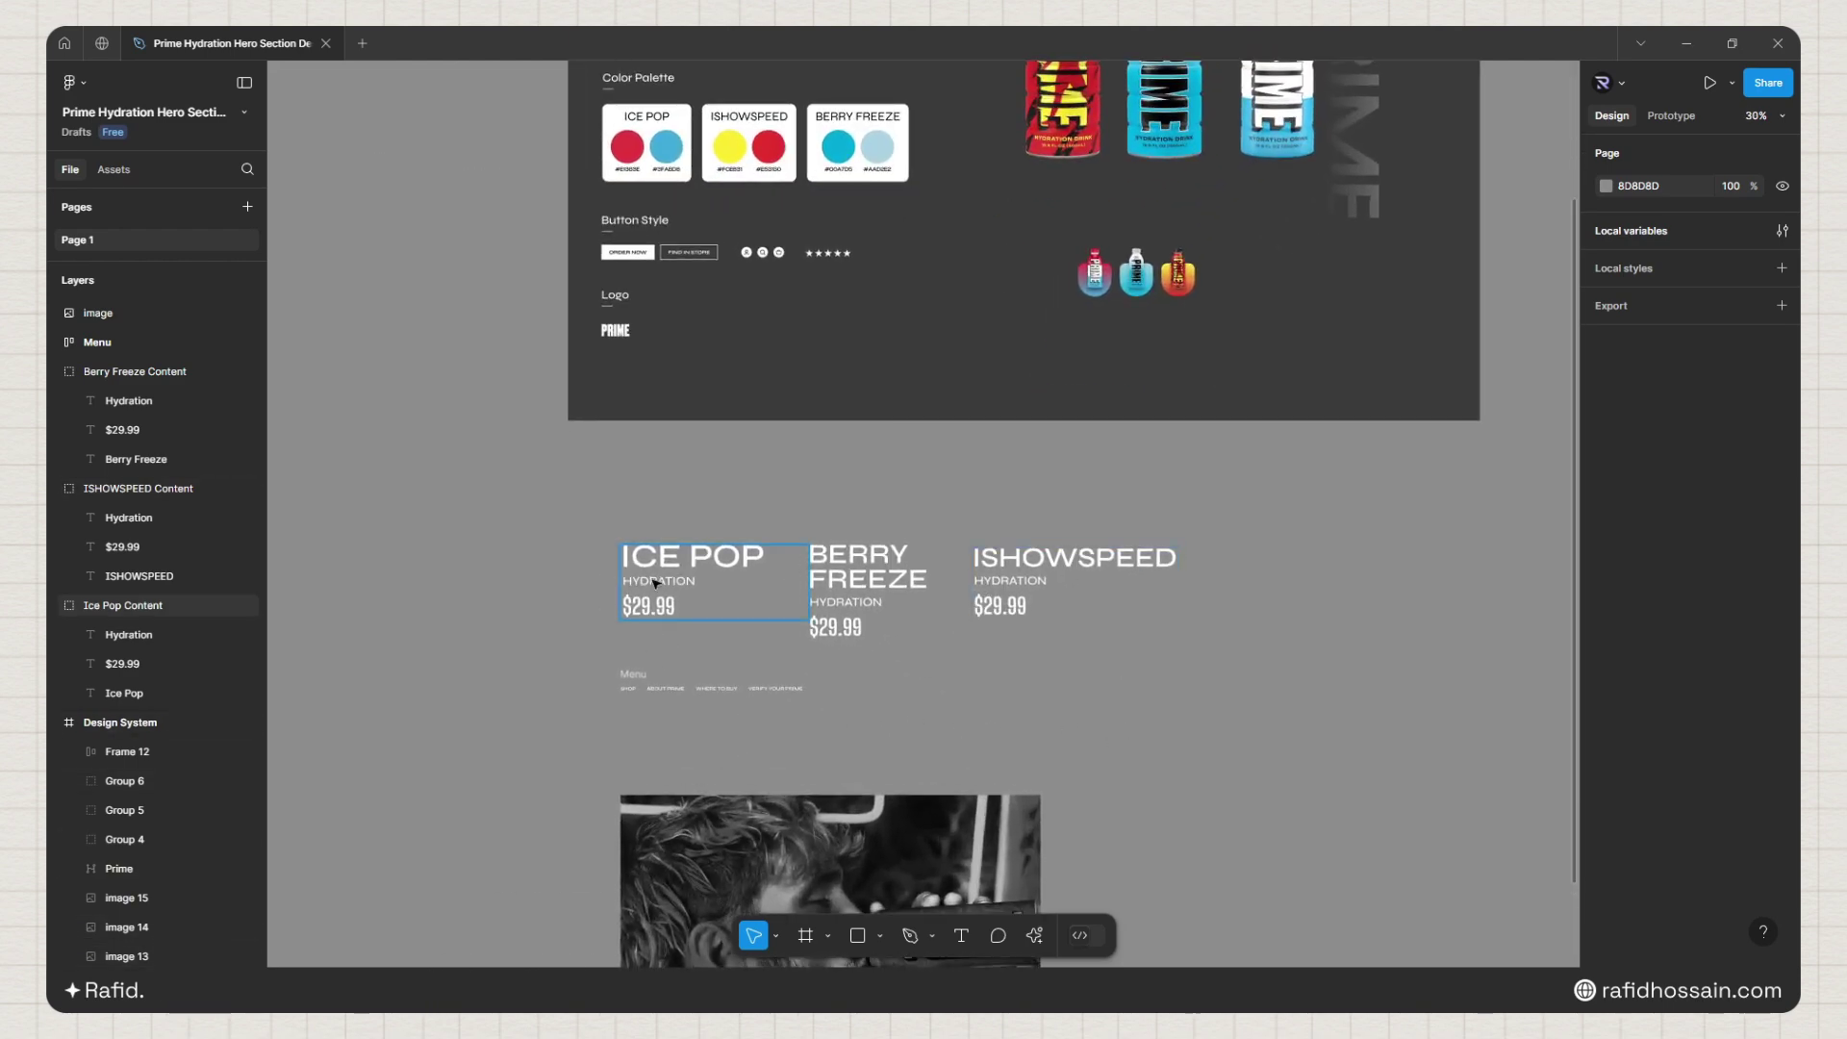
scroll(948, 589, "down", 1)
scroll(893, 677, "down", 3)
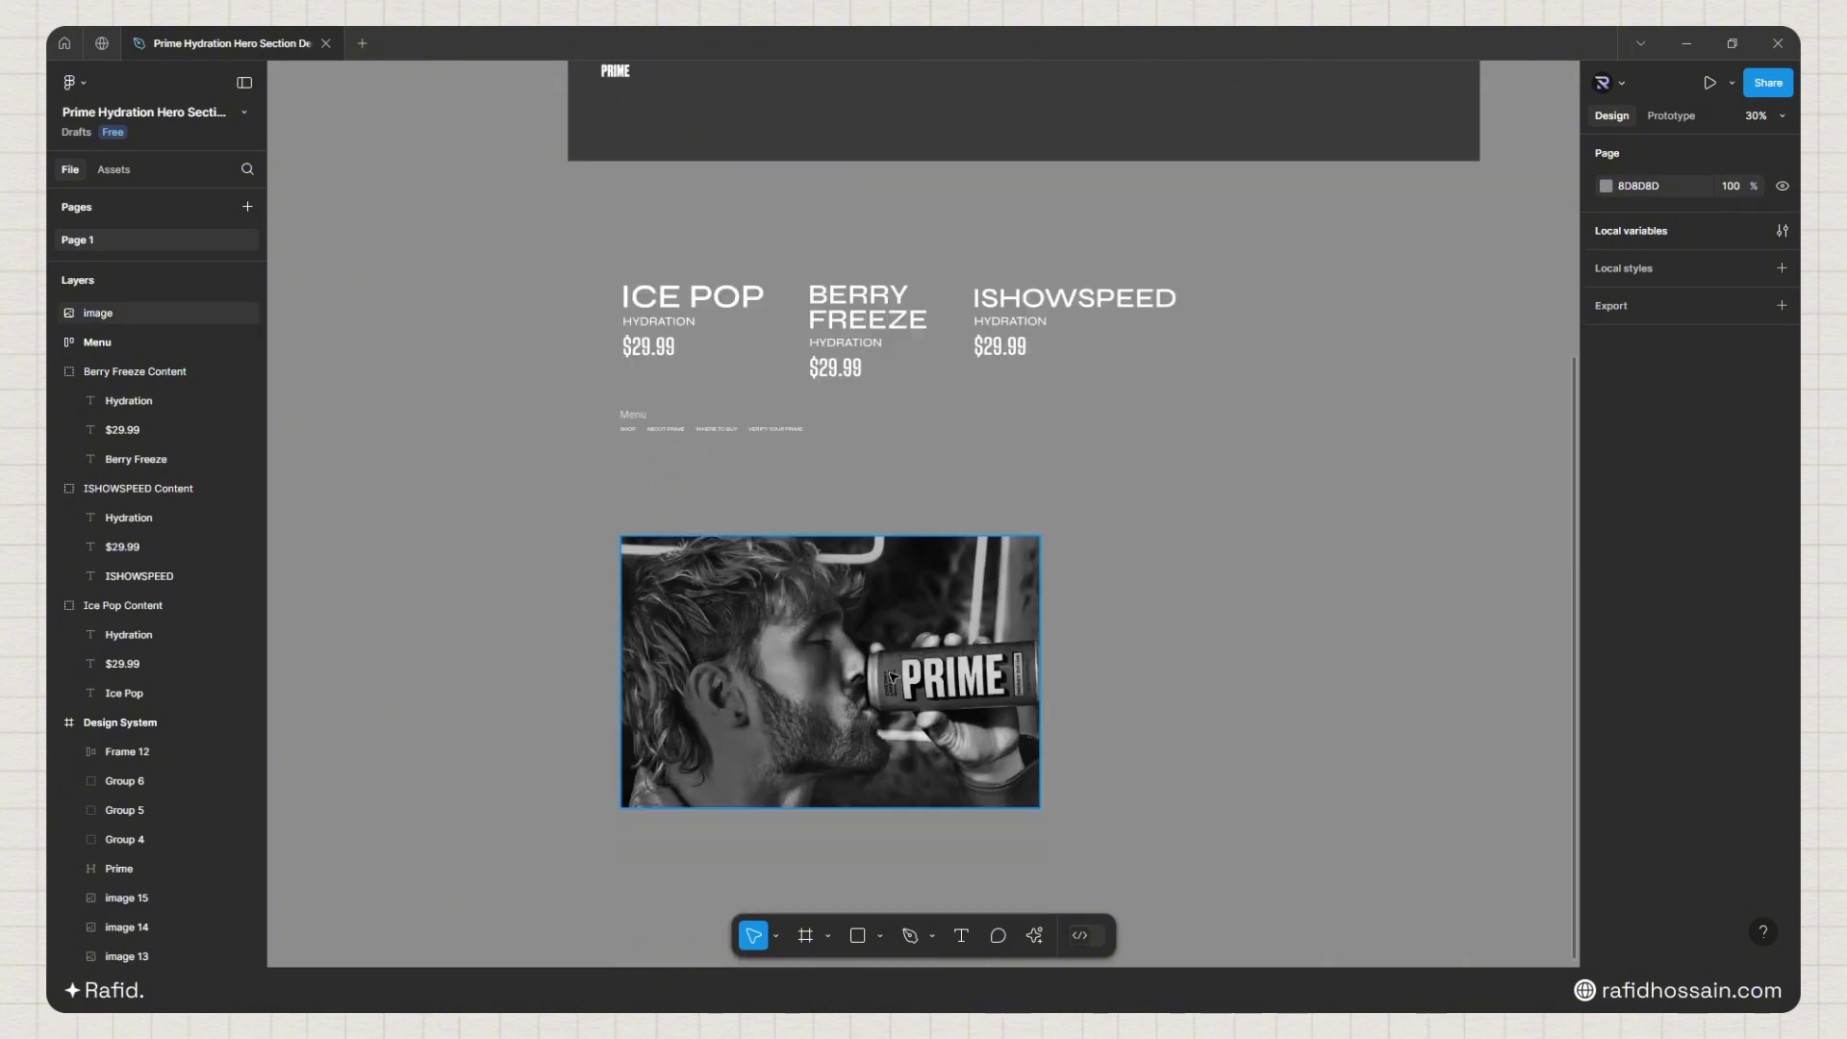
scroll(671, 619, "down", 3)
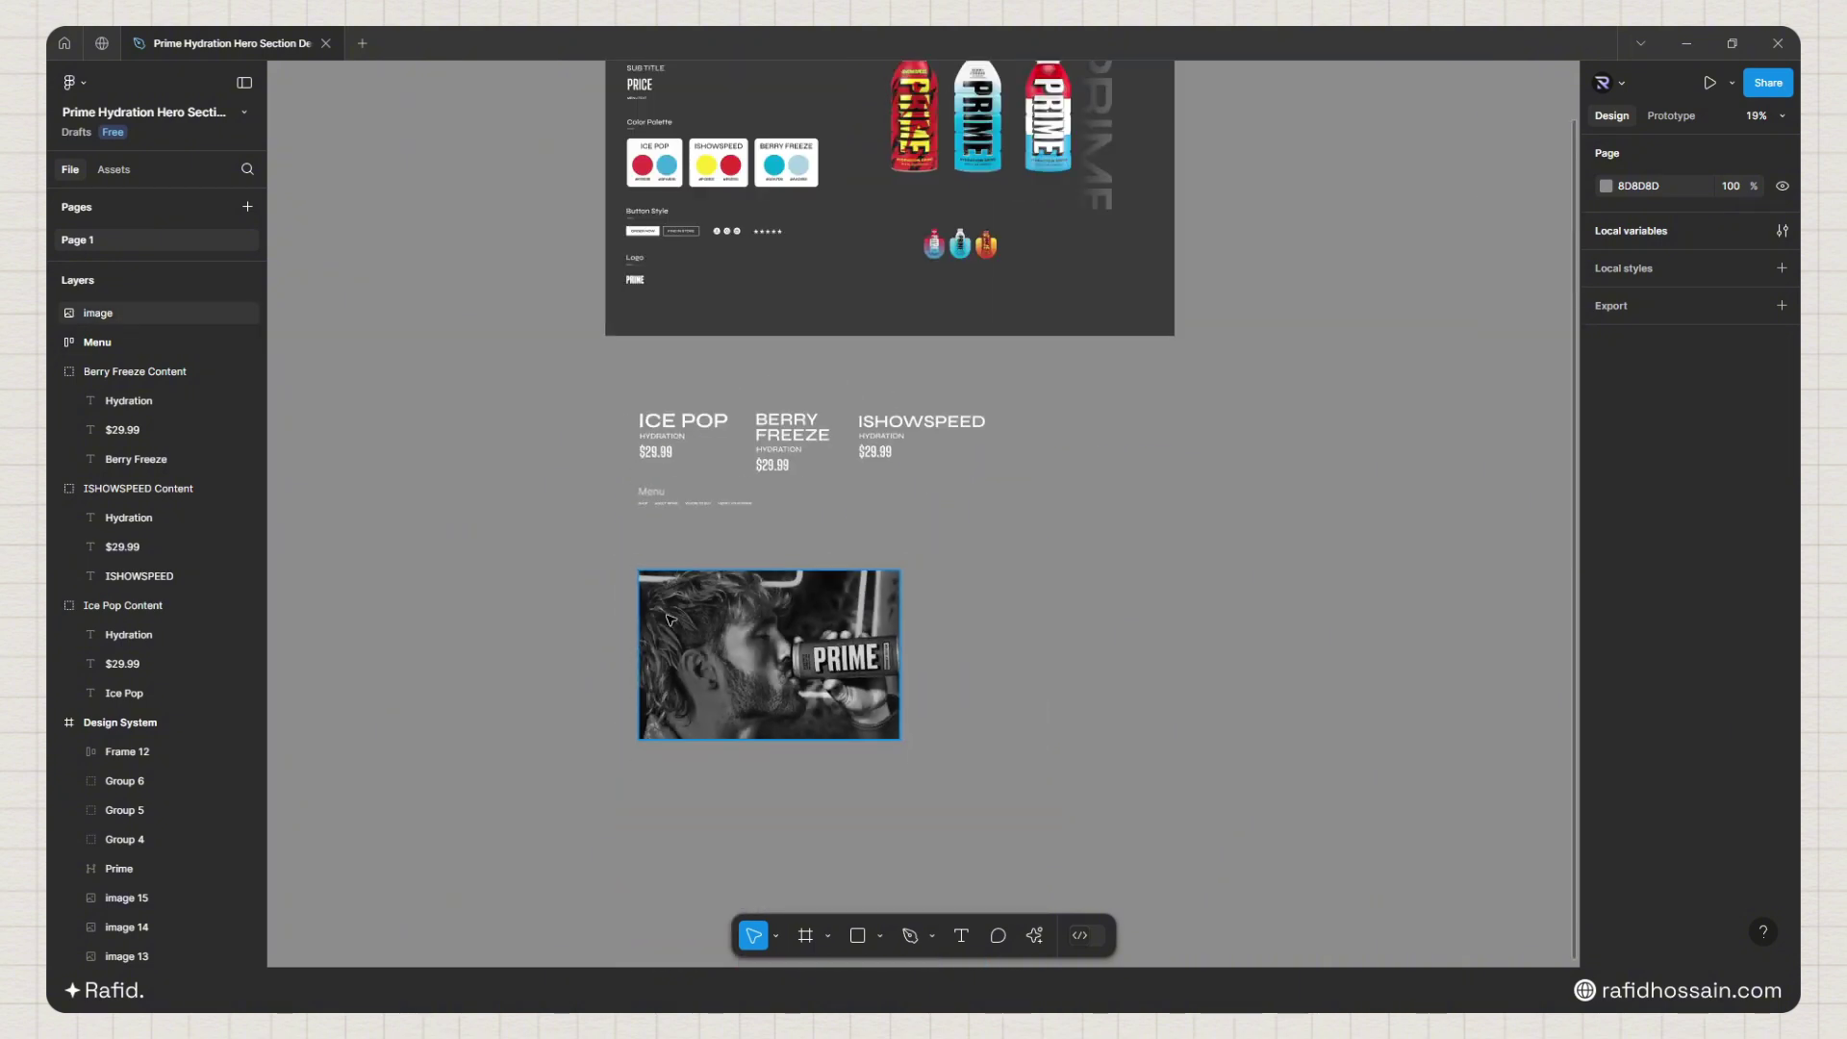
scroll(671, 619, "down", 3)
scroll(933, 815, "up", 6)
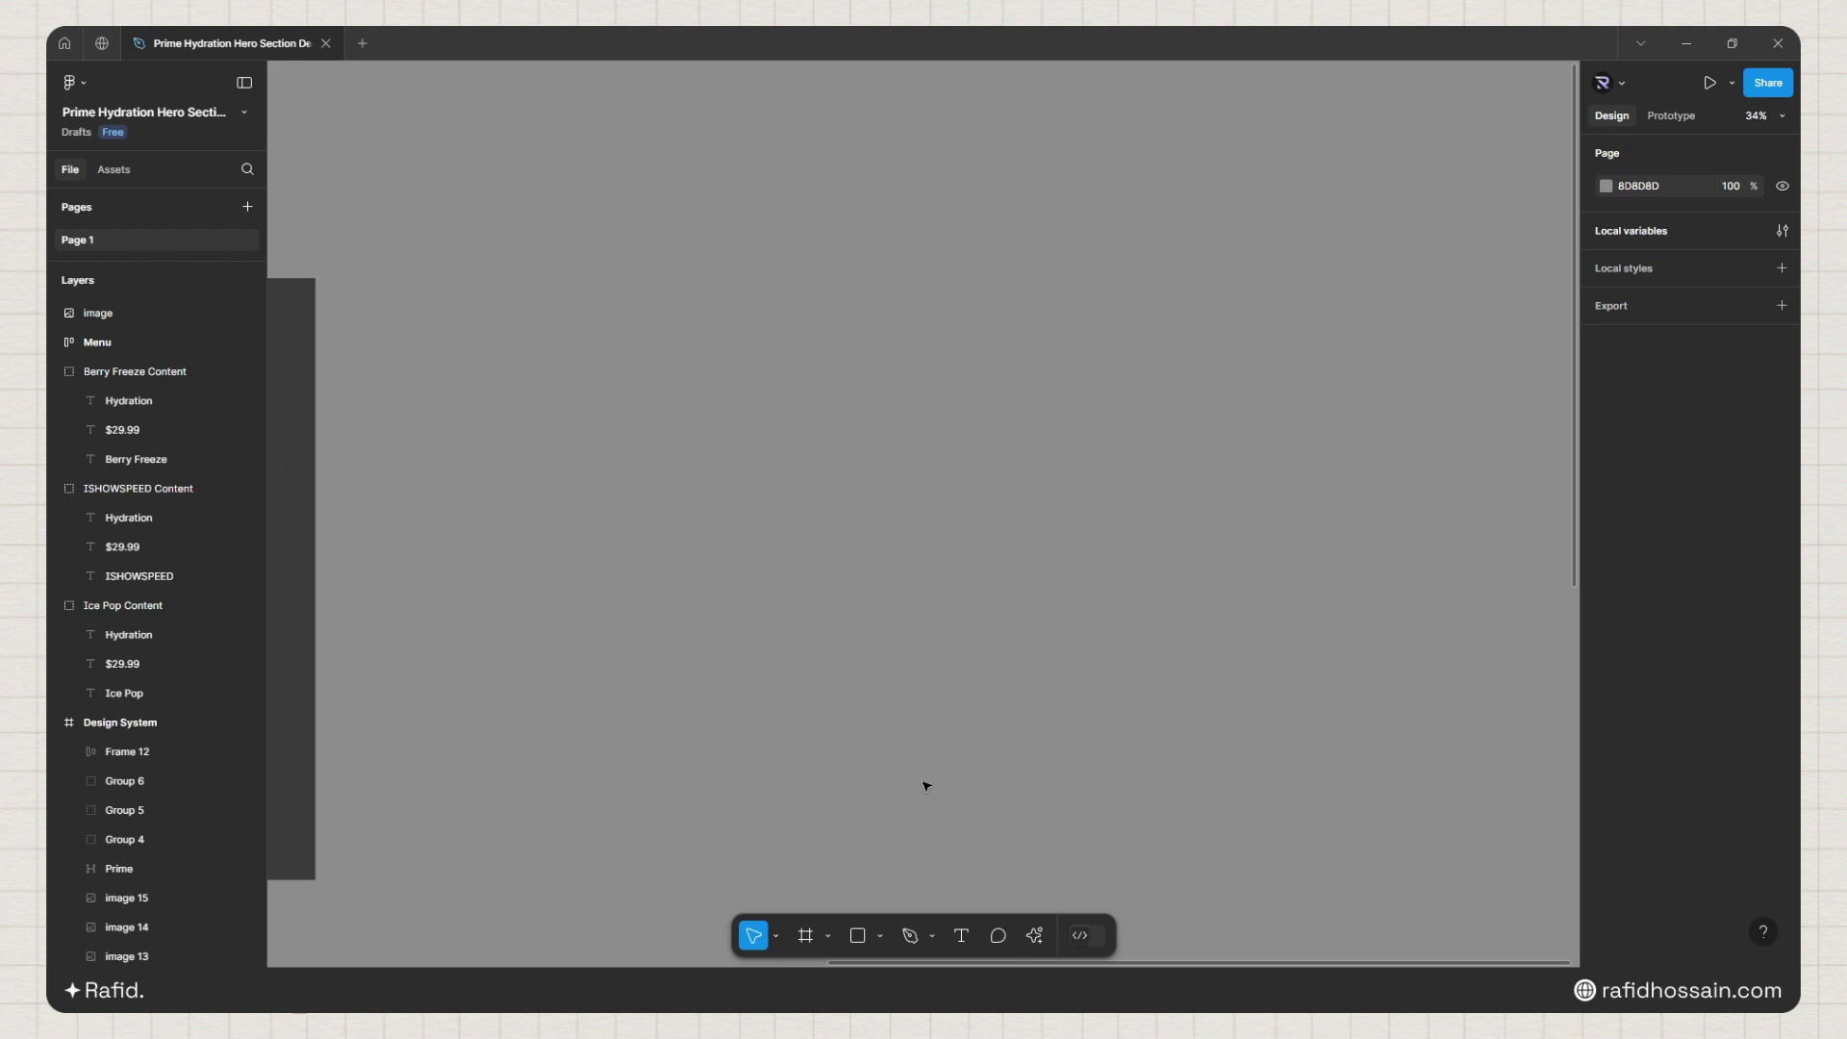
Step: Create a MacBook Pro 14" frame beside the Design System frame and move it to X 3952, Y 0
left_click(806, 935)
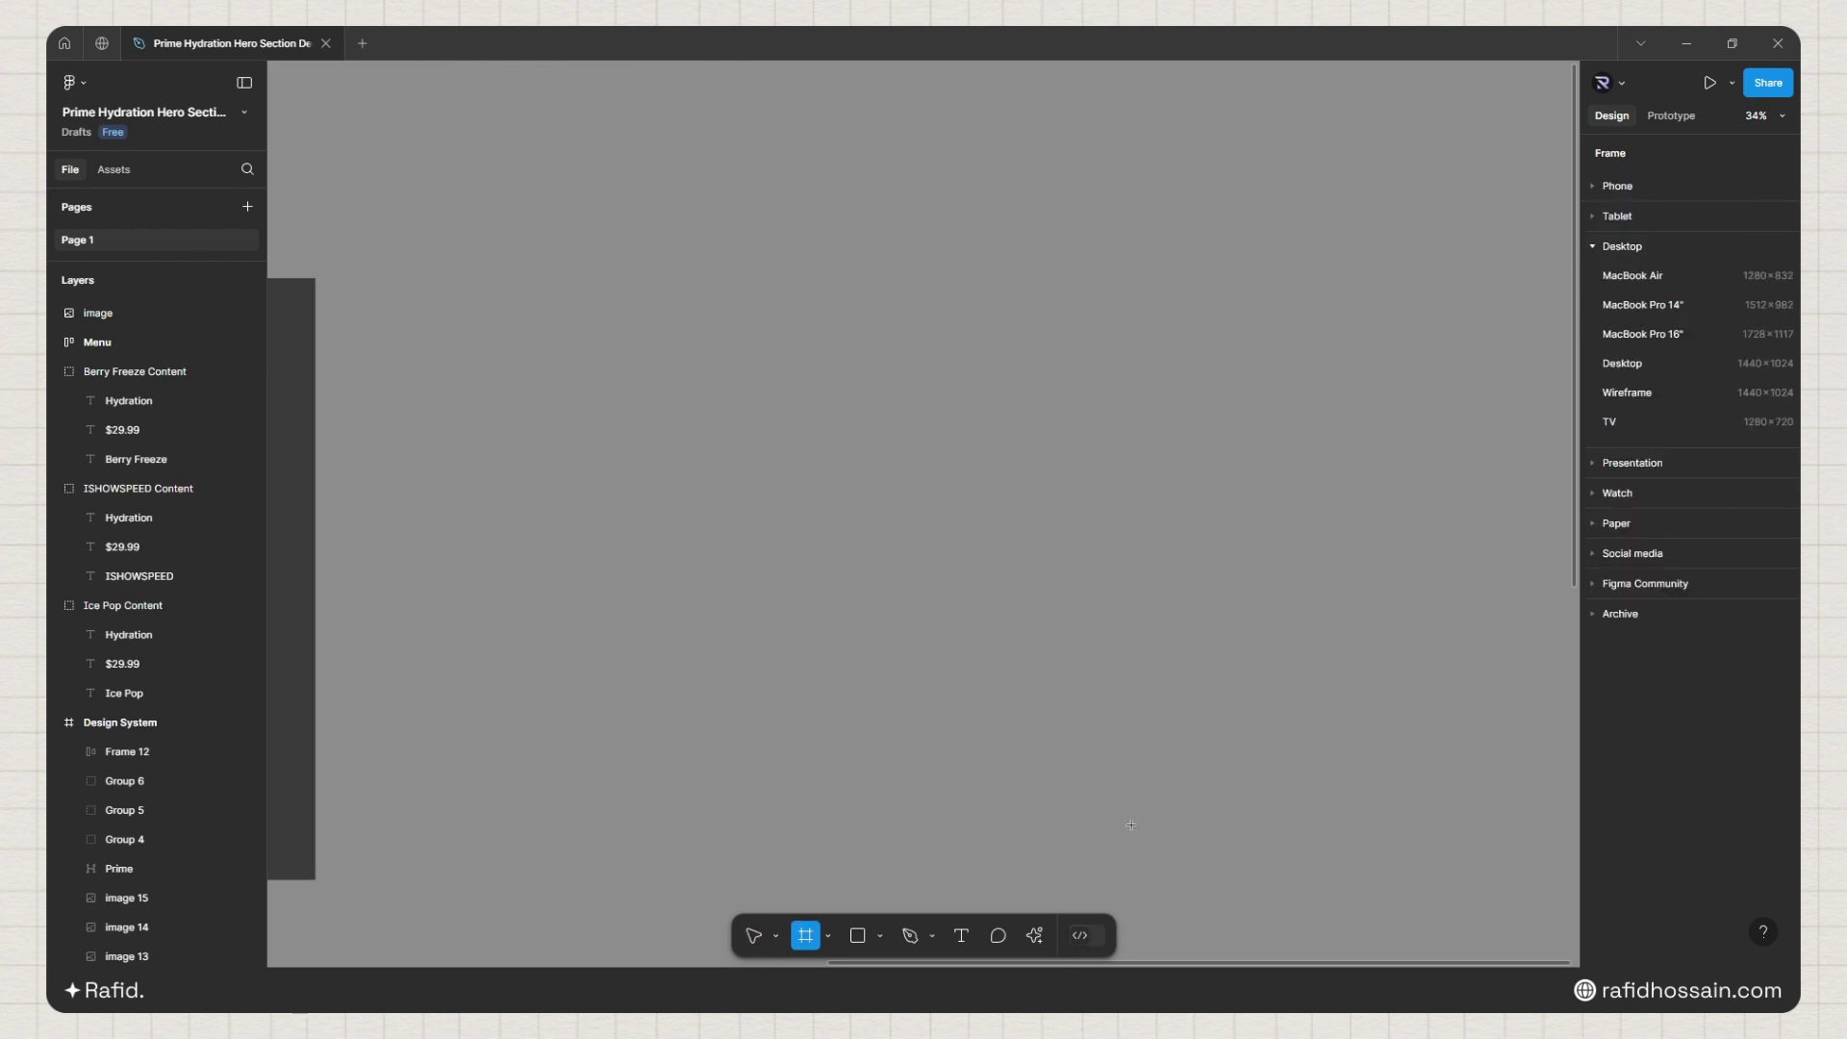
left_click(1662, 306)
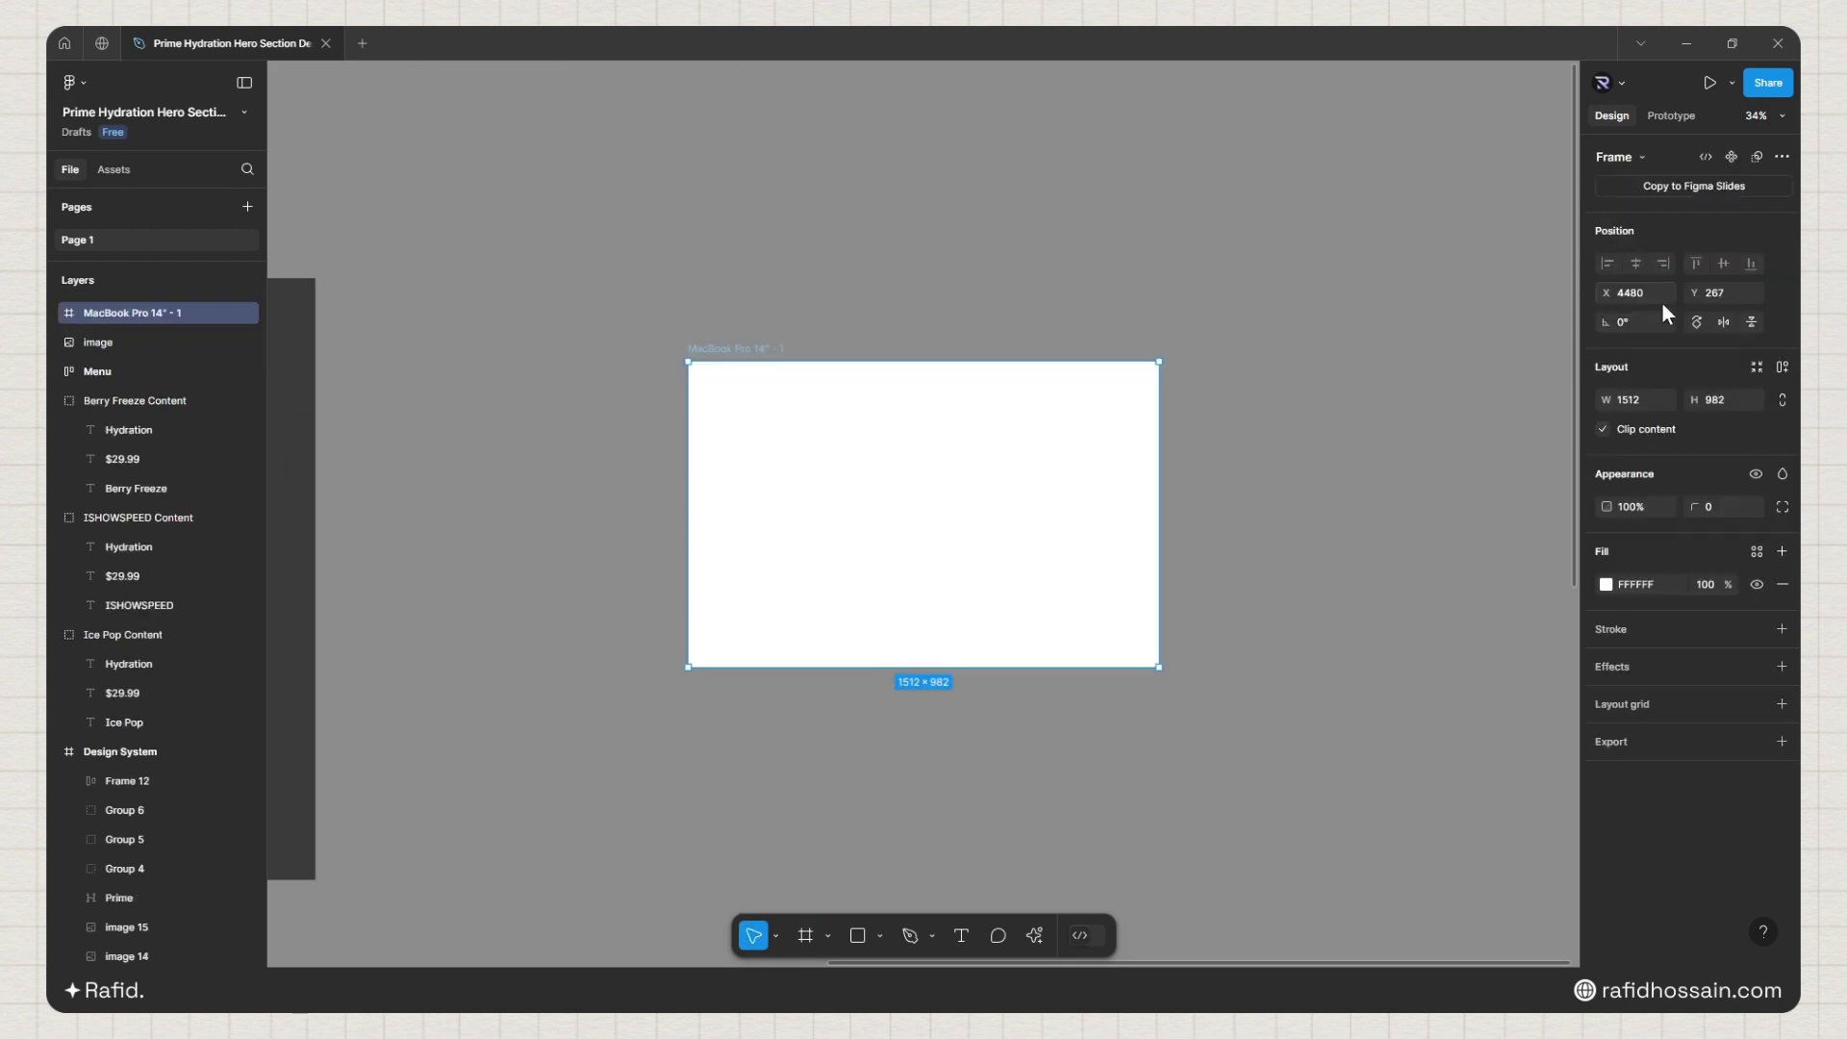
left_click_drag(734, 340, 626, 280)
scroll(614, 271, "up", 3)
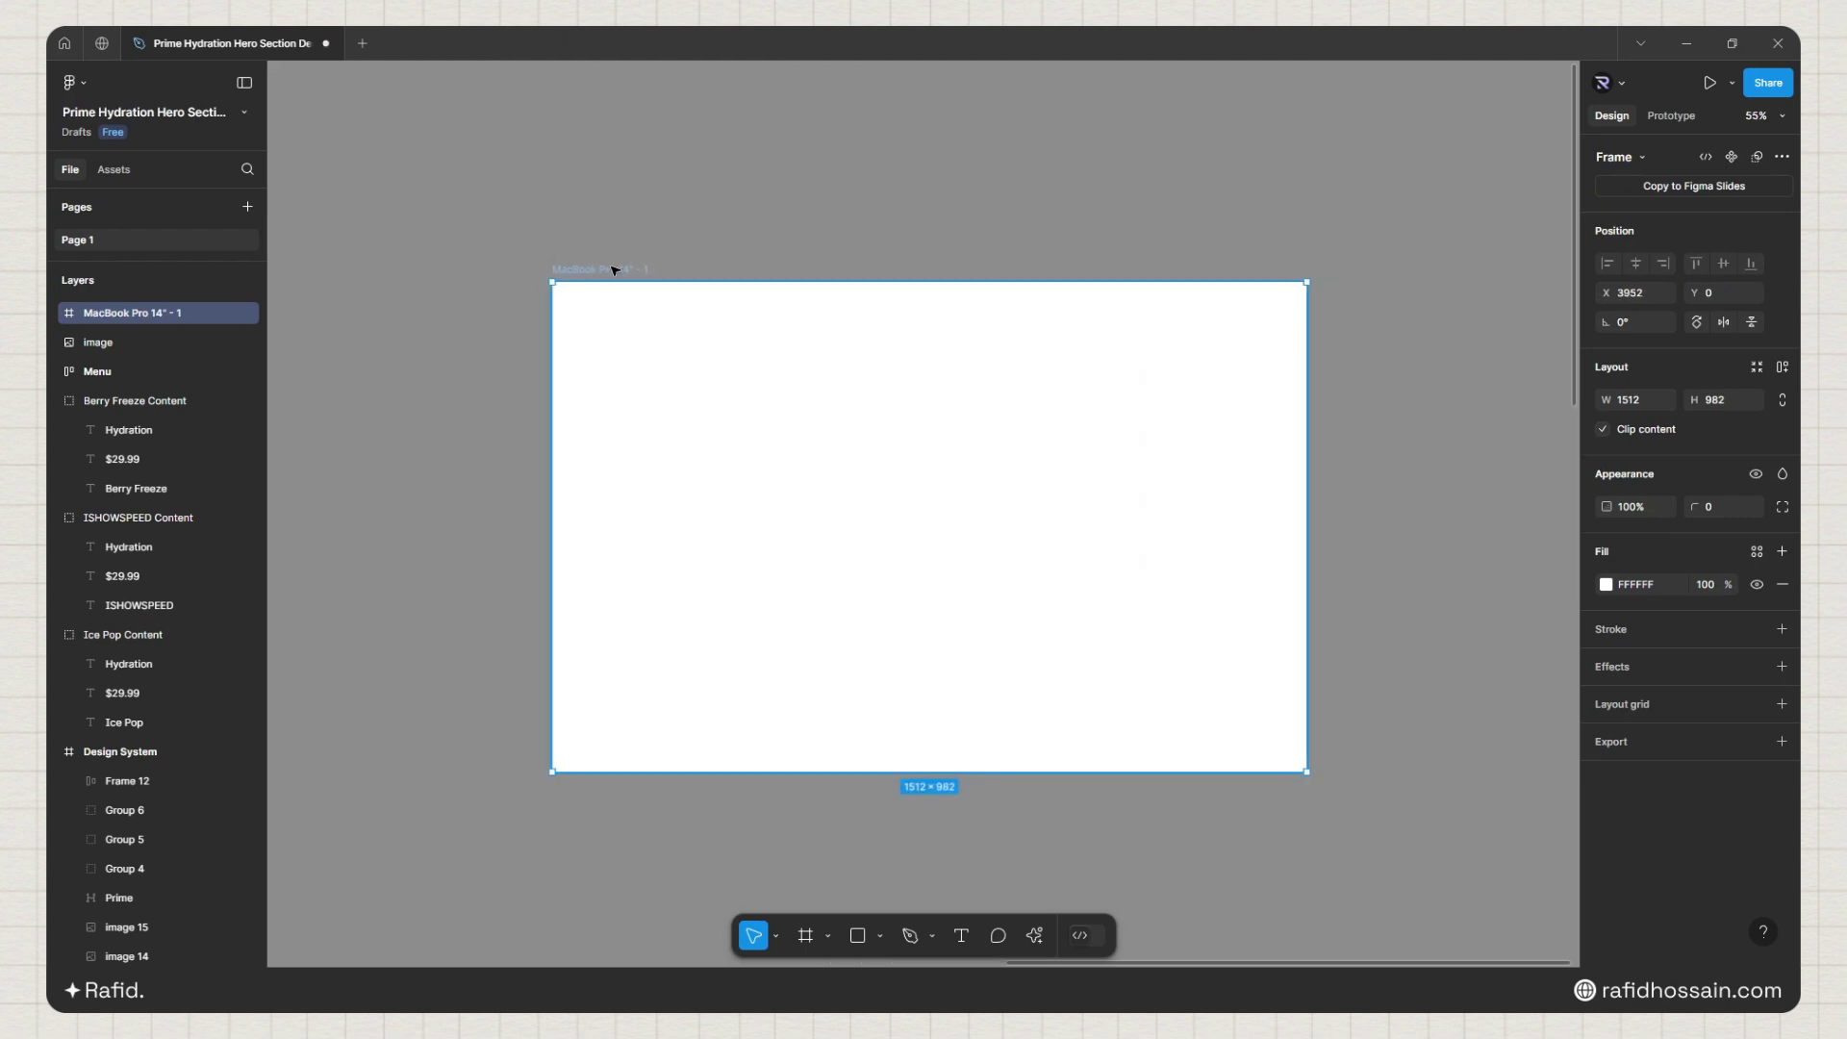
Step: Rename the MacBook Pro 14" frame as "."
double_click(611, 269)
type(".")
left_click(611, 269)
scroll(823, 430, "up", 1)
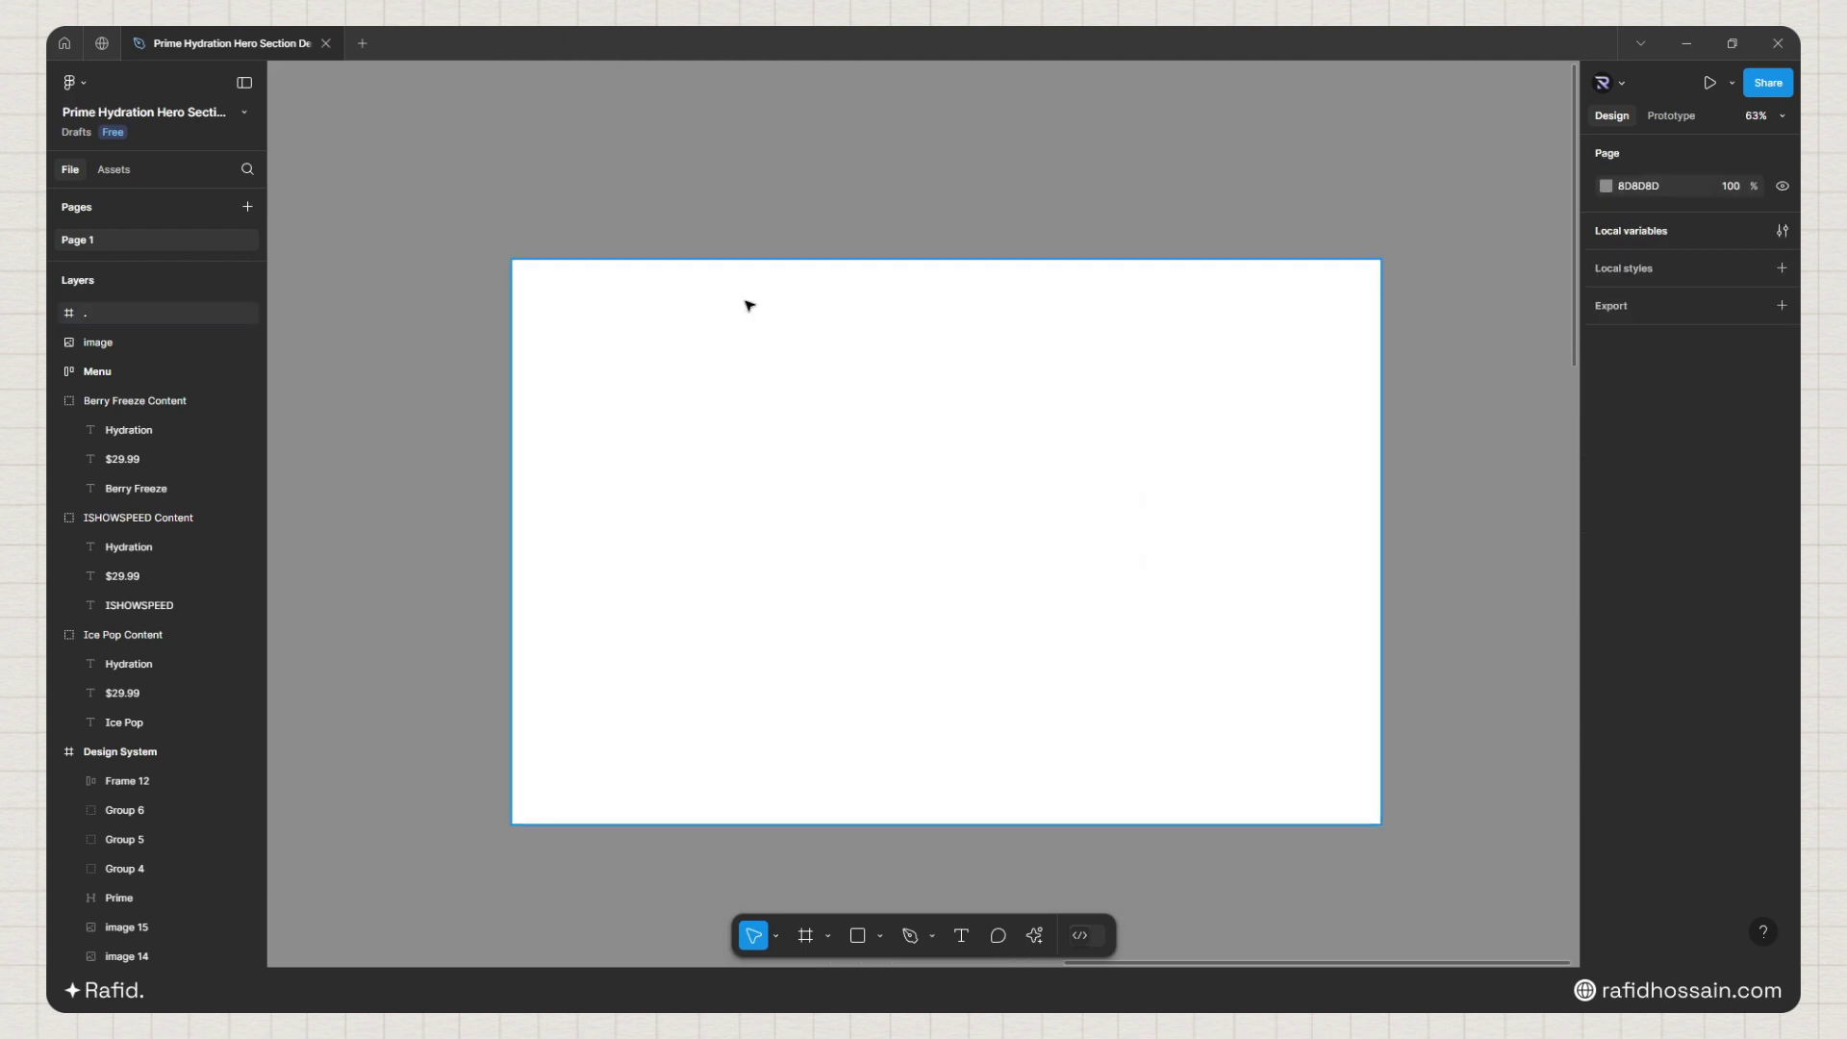
Step: Add a column layout grid with 12 columns to the new frame
left_click(1151, 535)
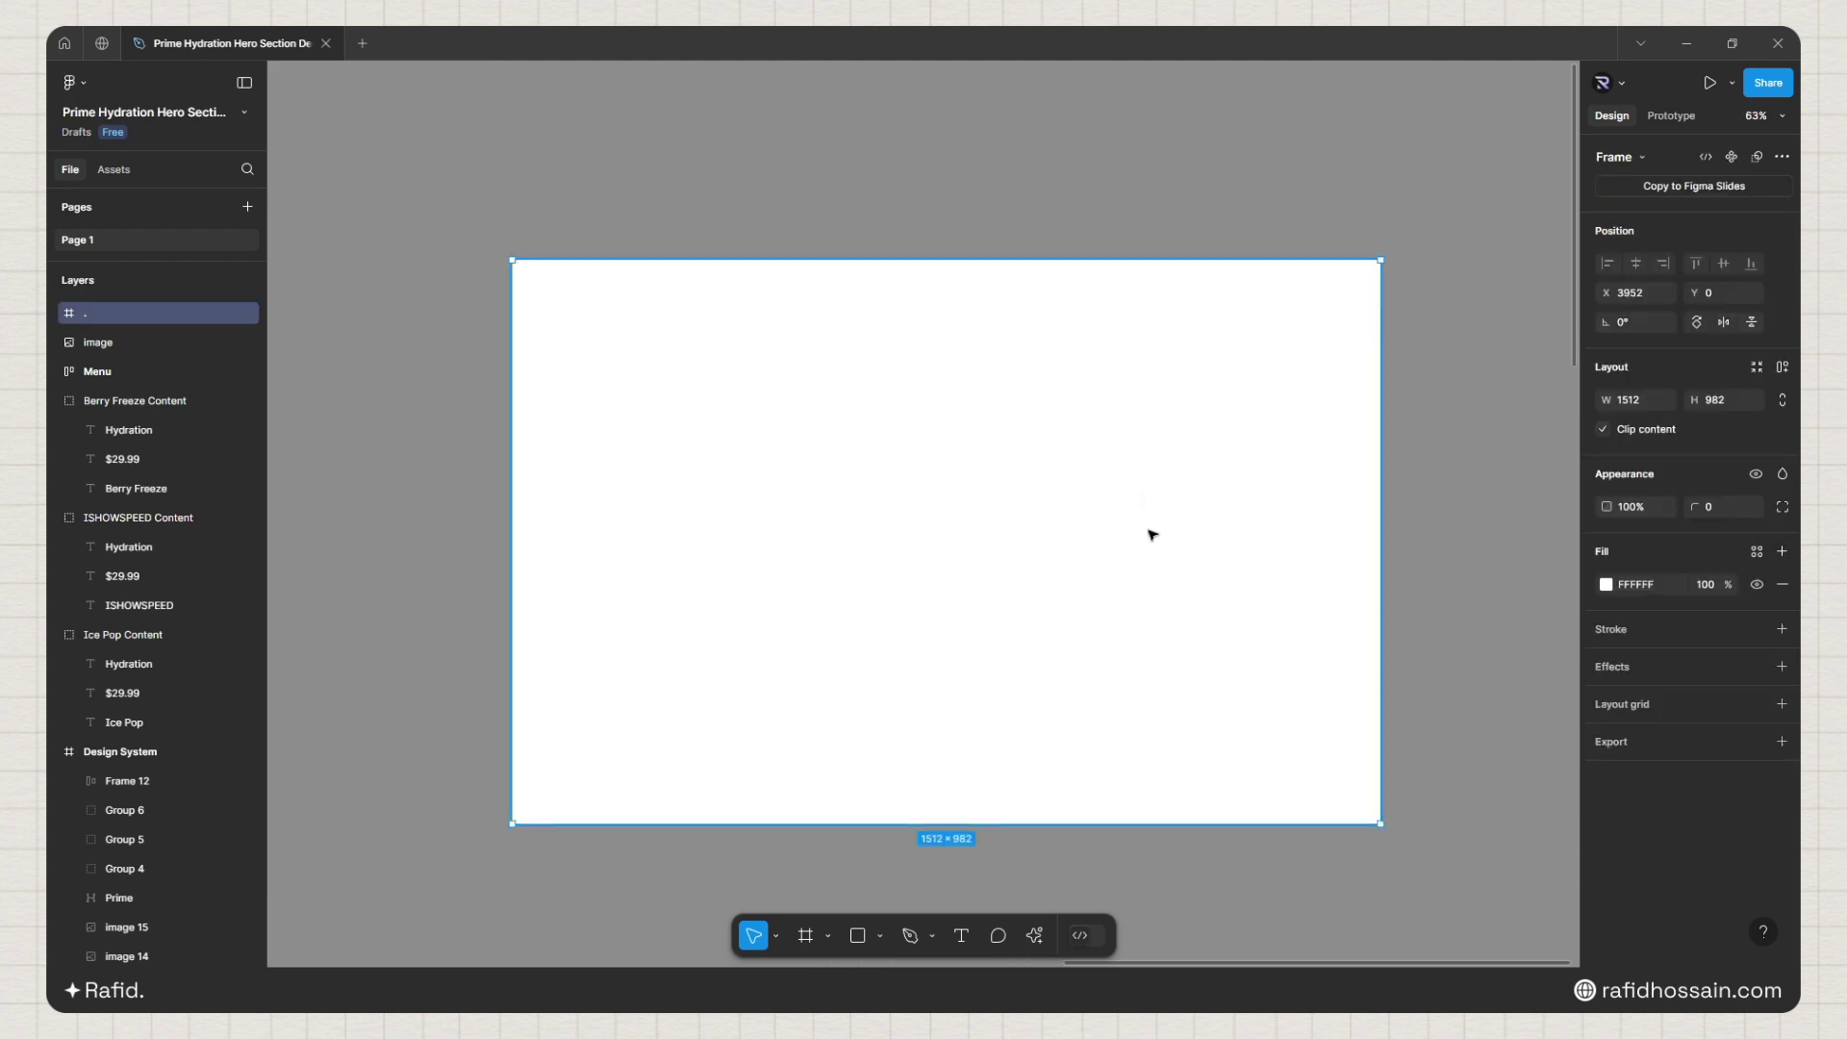
left_click(1781, 703)
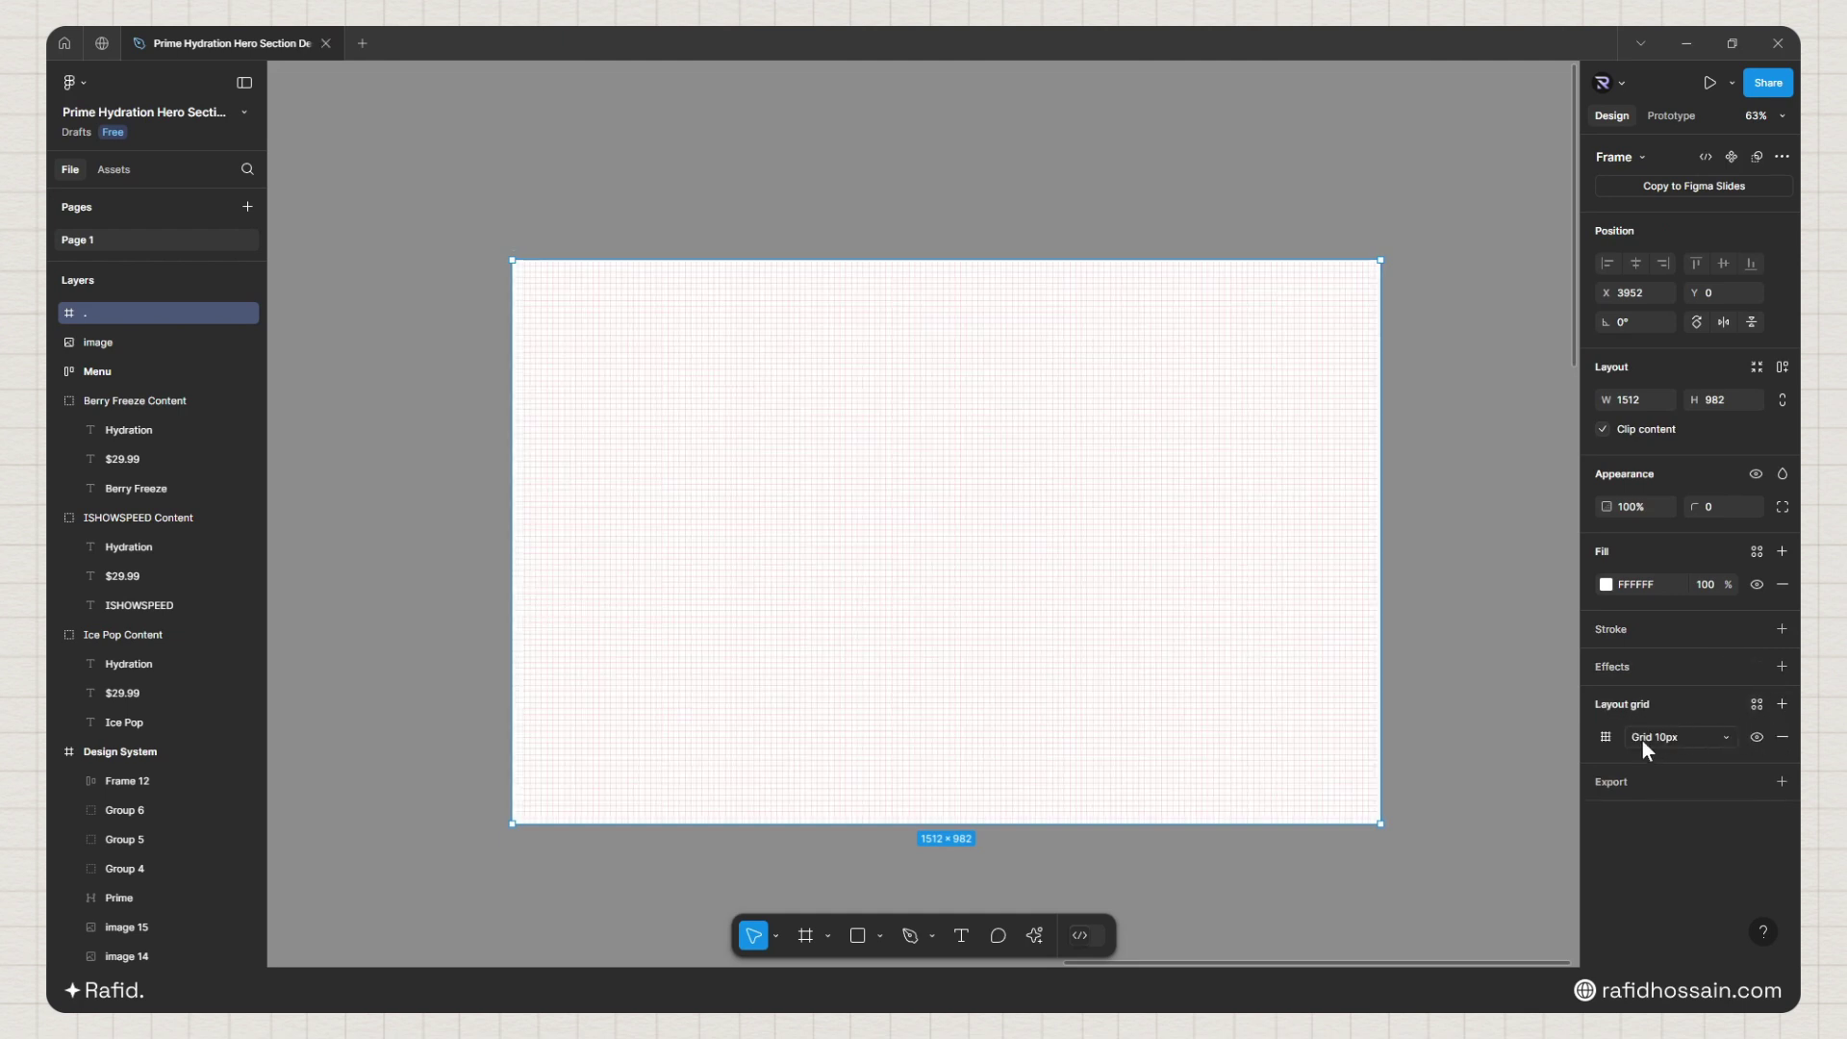
left_click(1642, 741)
left_click(1661, 760)
left_click(1605, 737)
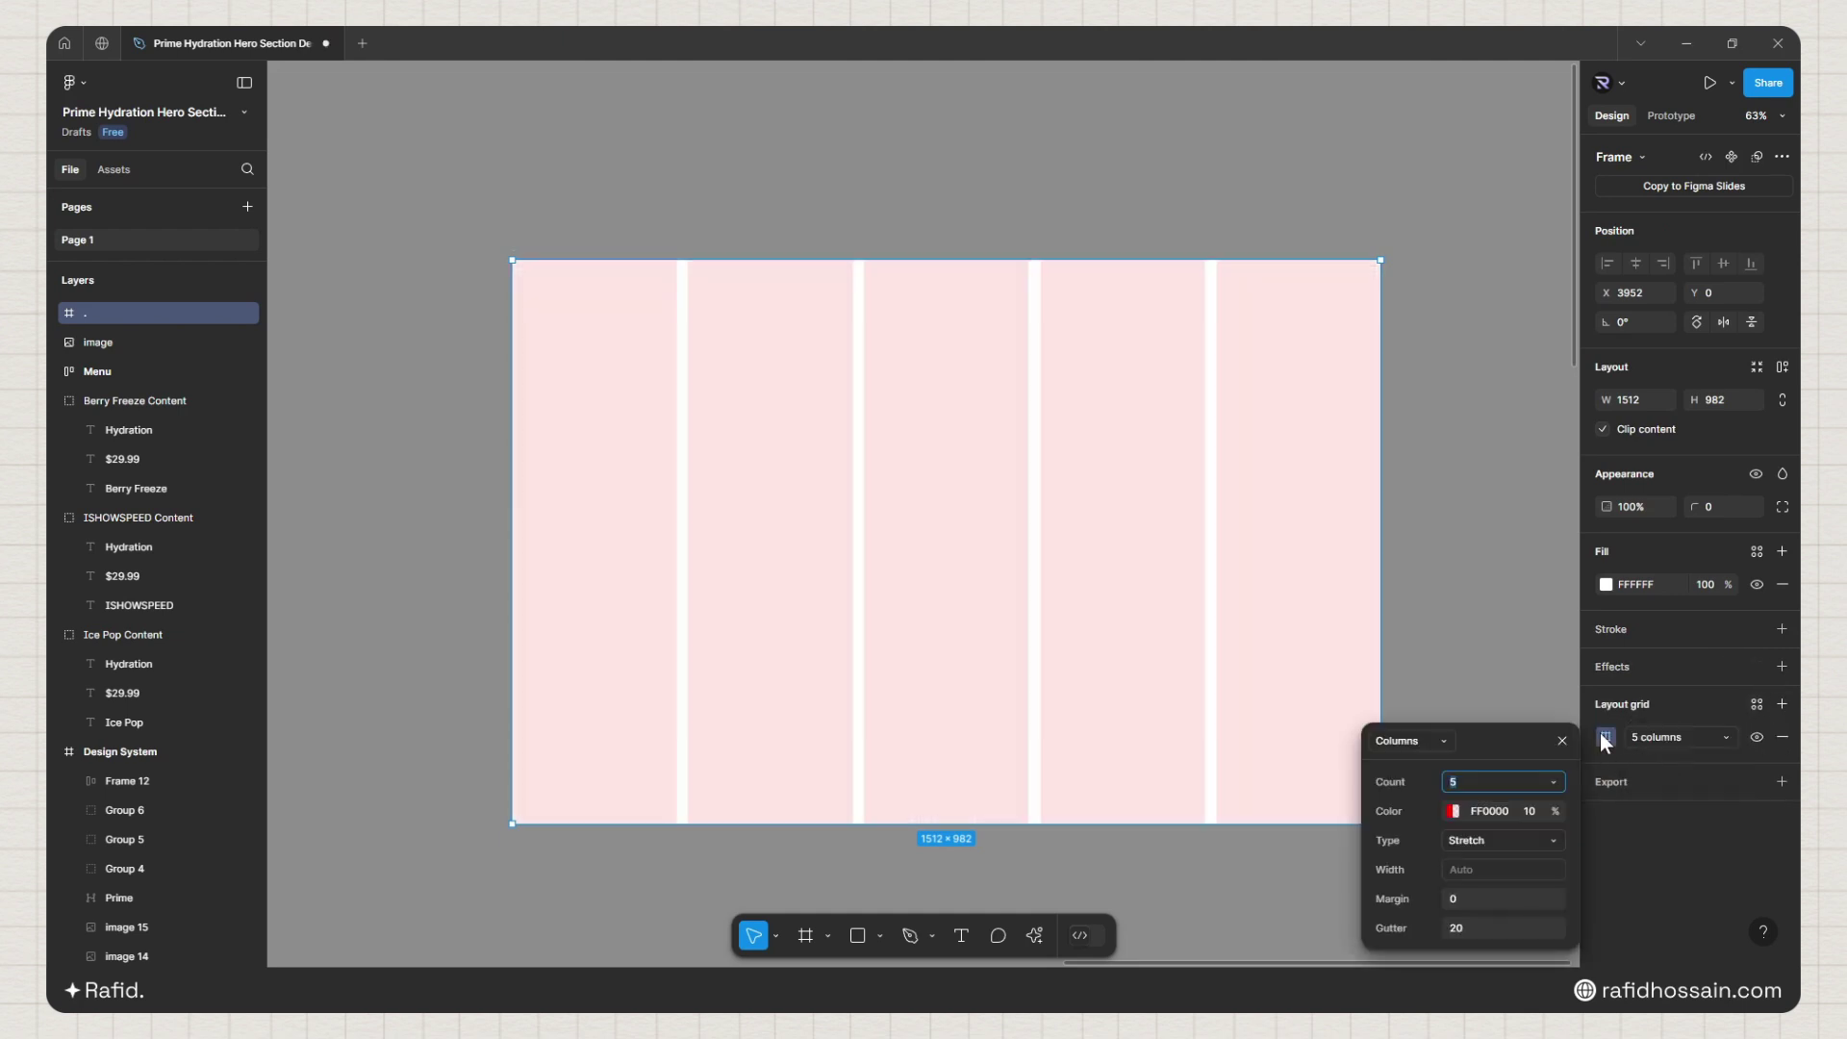
type("12")
key("Return")
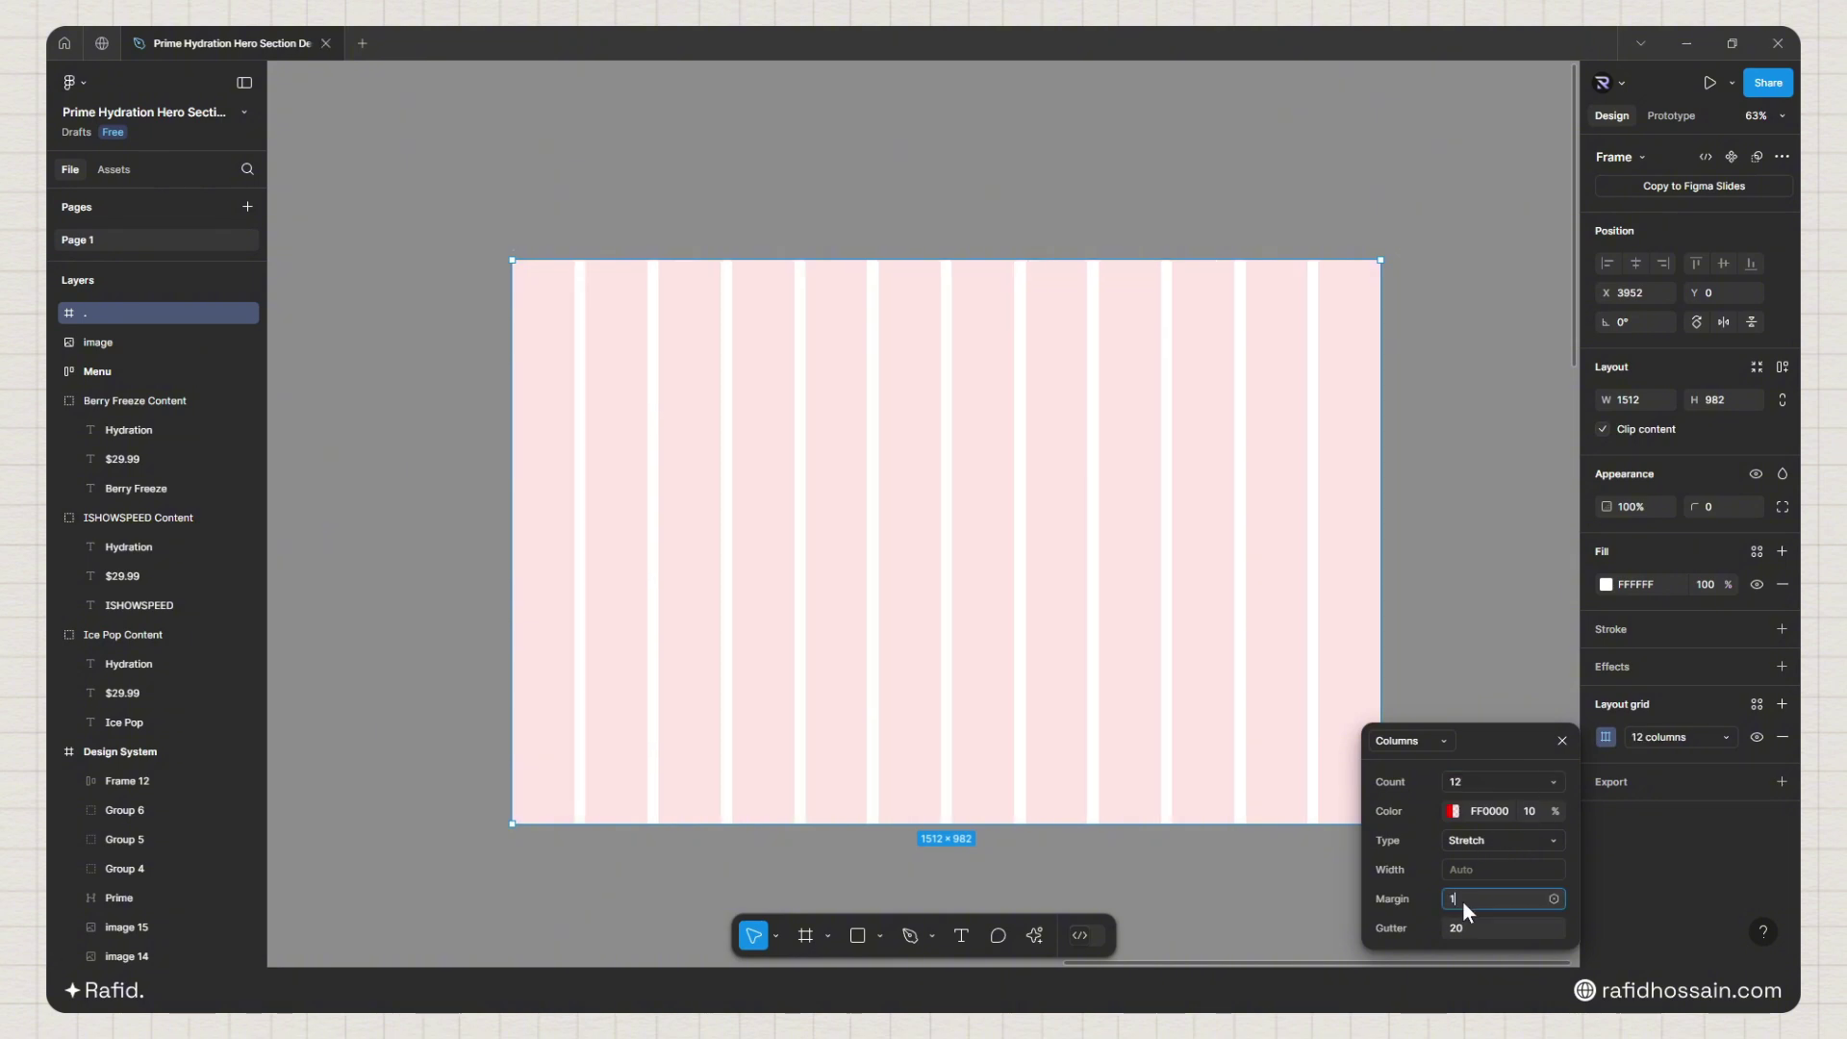
Step: Set the column grid's margin to 156 and gutter to 30, and recolour it grey 7A7A7A
left_click(1462, 902)
type("156")
left_click(1474, 922)
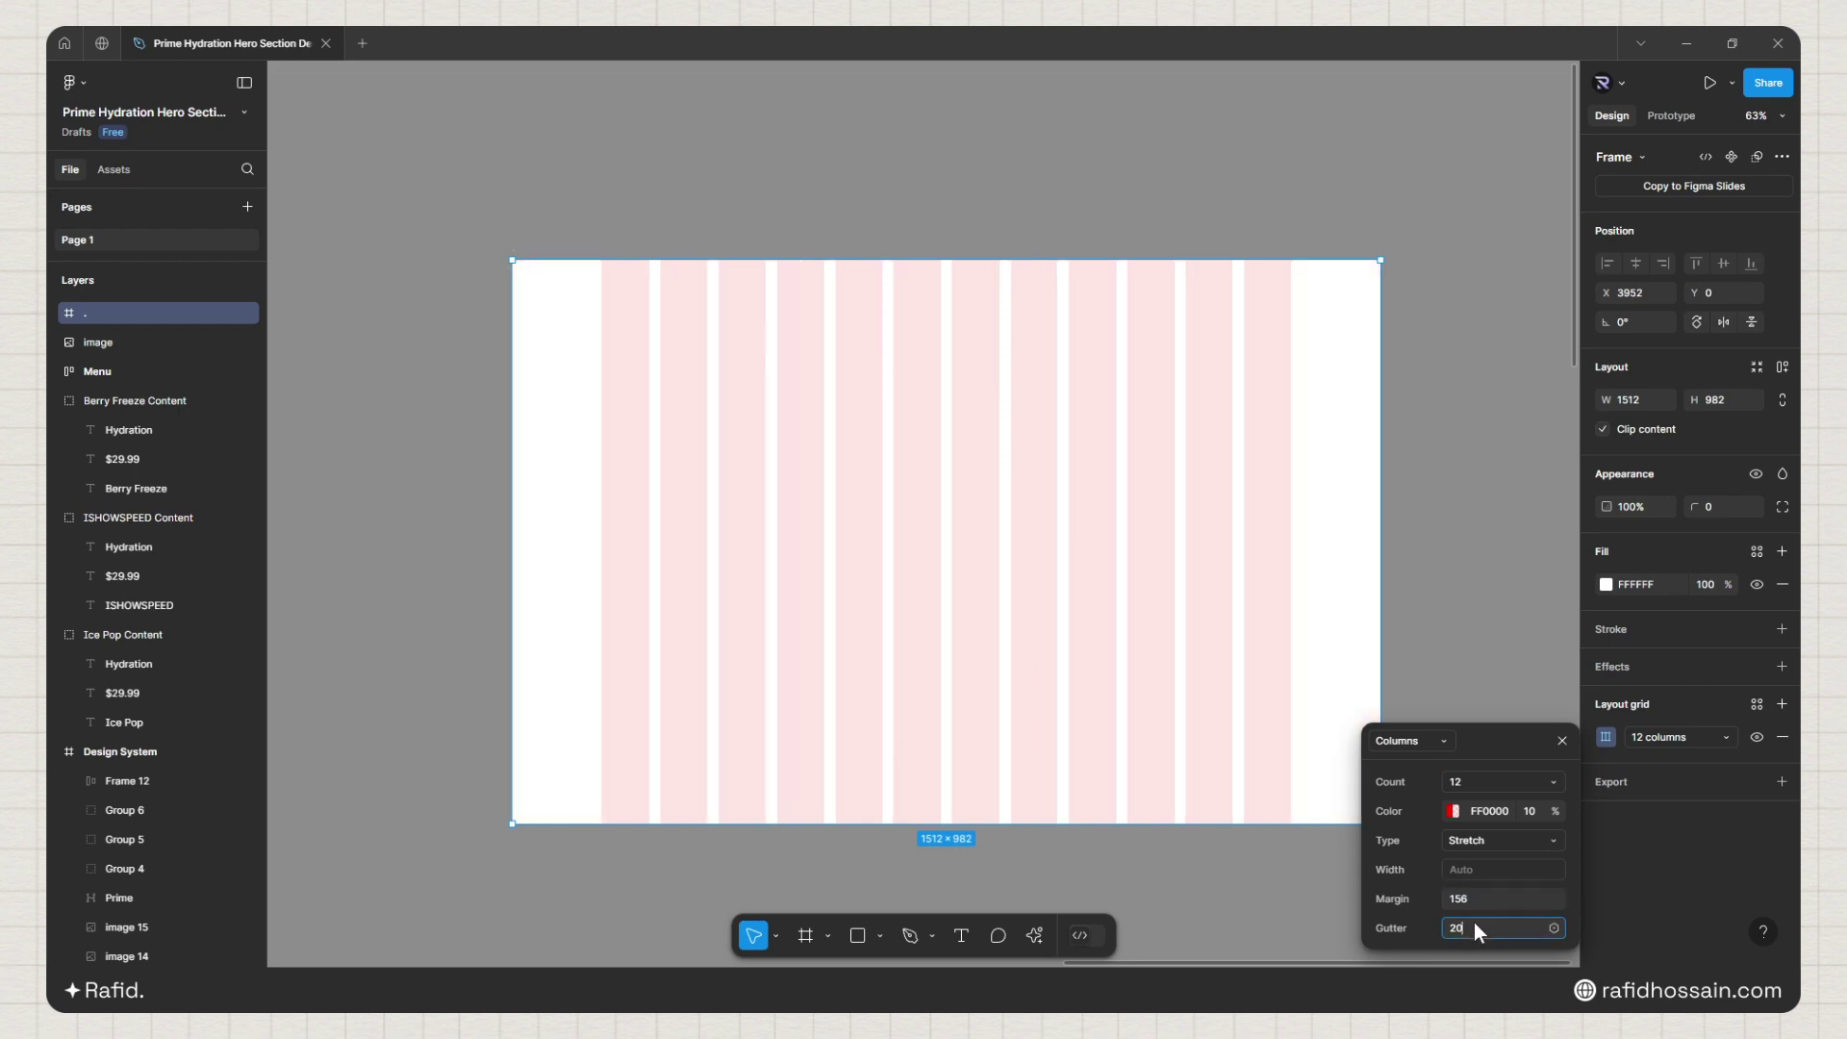
type("30")
key("Return")
left_click(1453, 811)
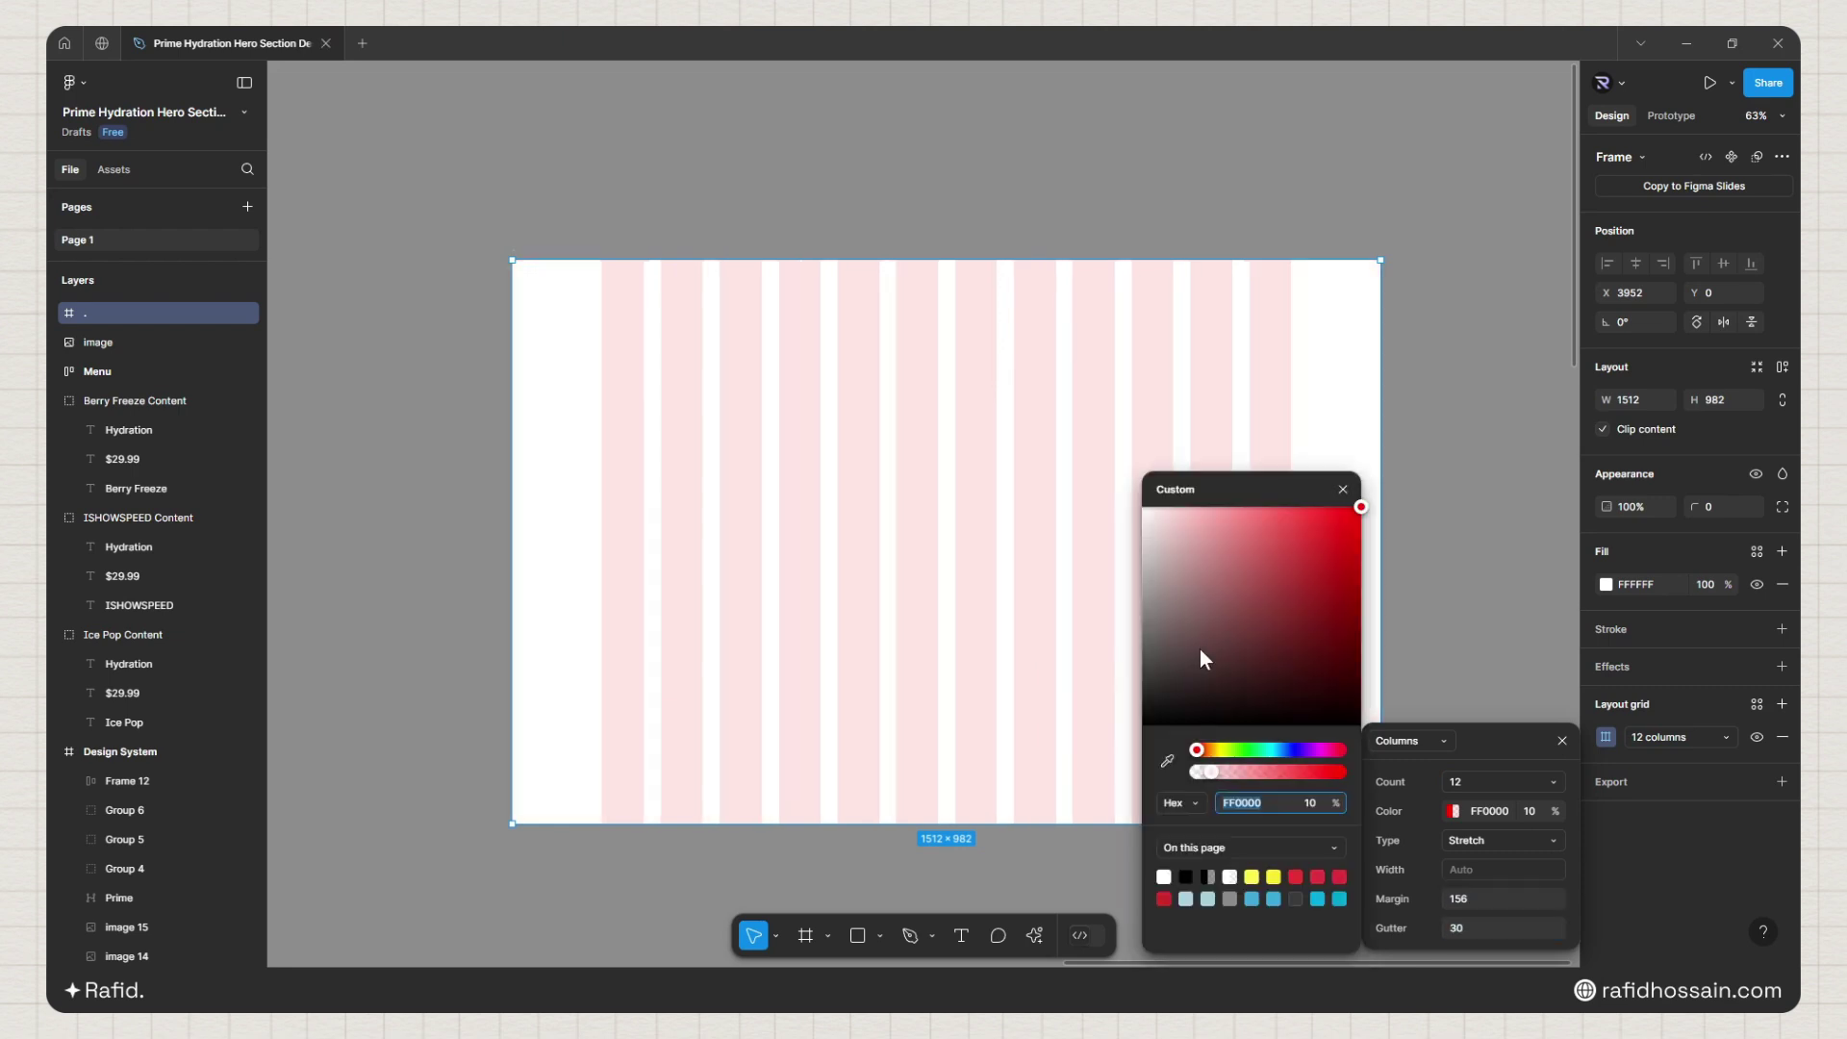
left_click_drag(1199, 649, 1089, 623)
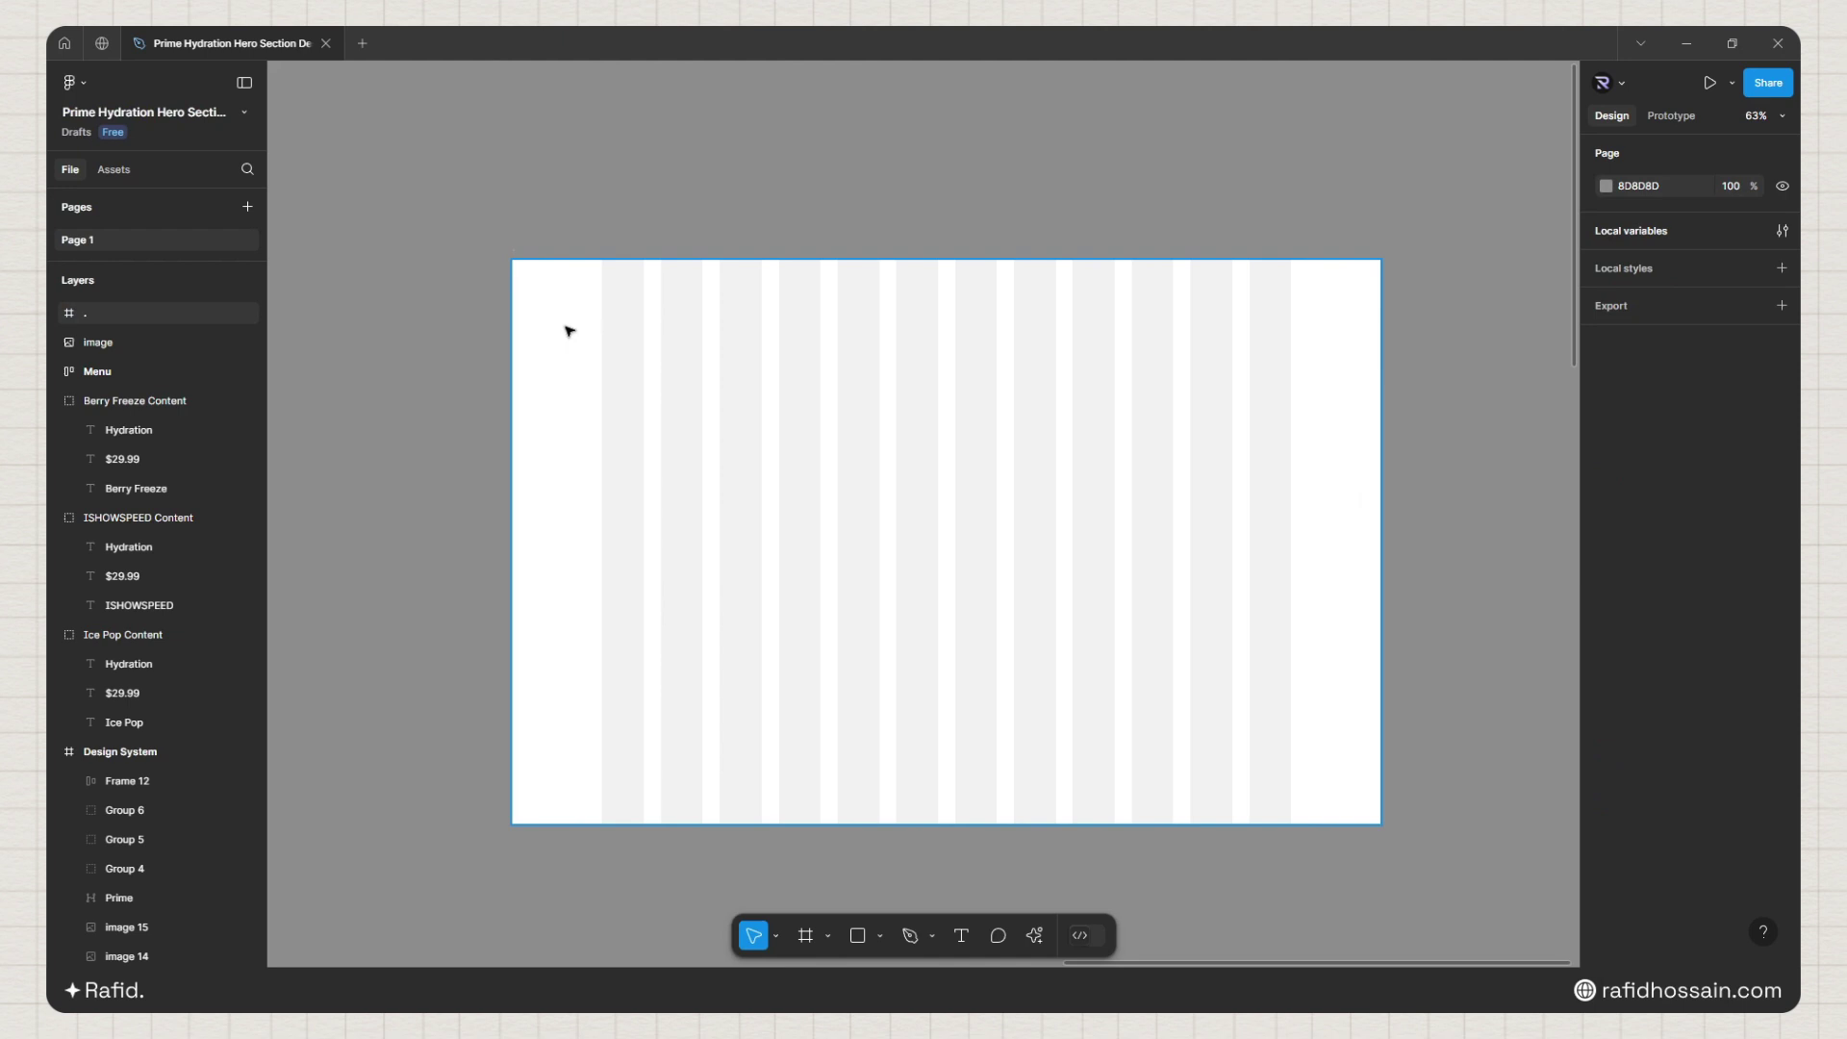
Step: Change the frame's fill to black (000000)
left_click(547, 292)
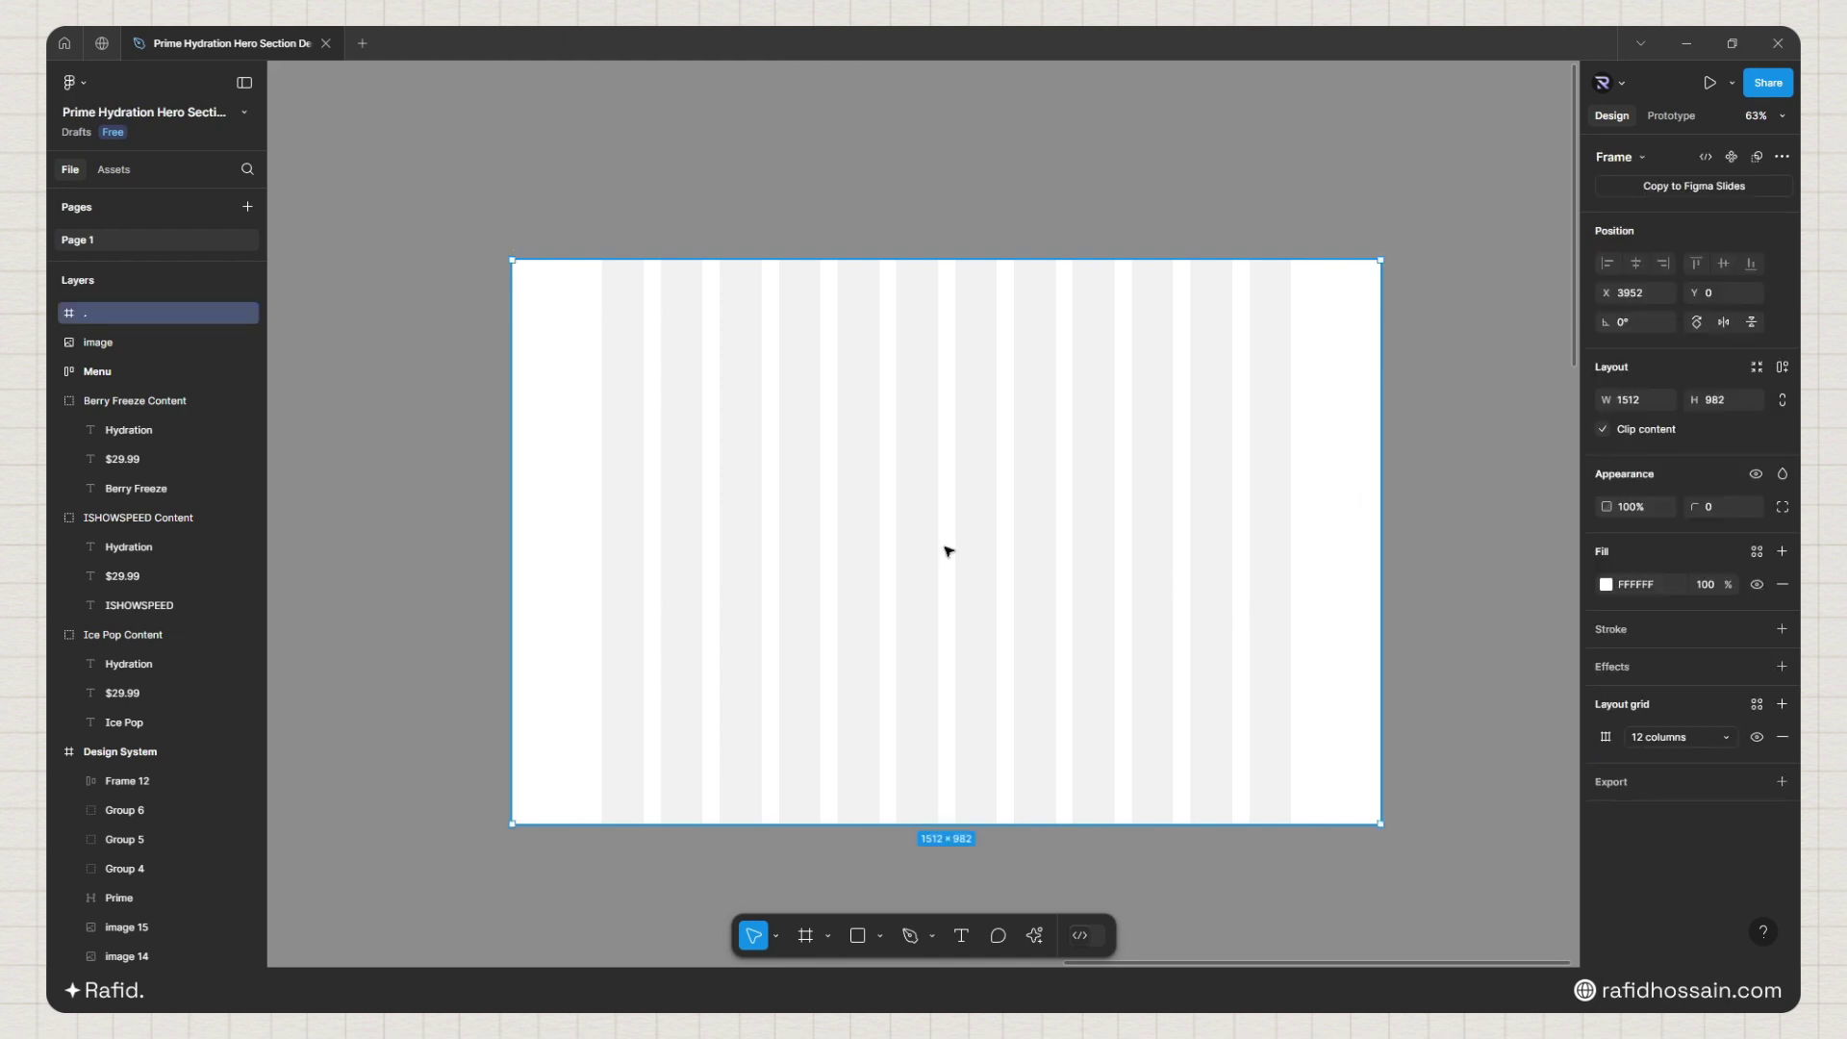
left_click(1605, 585)
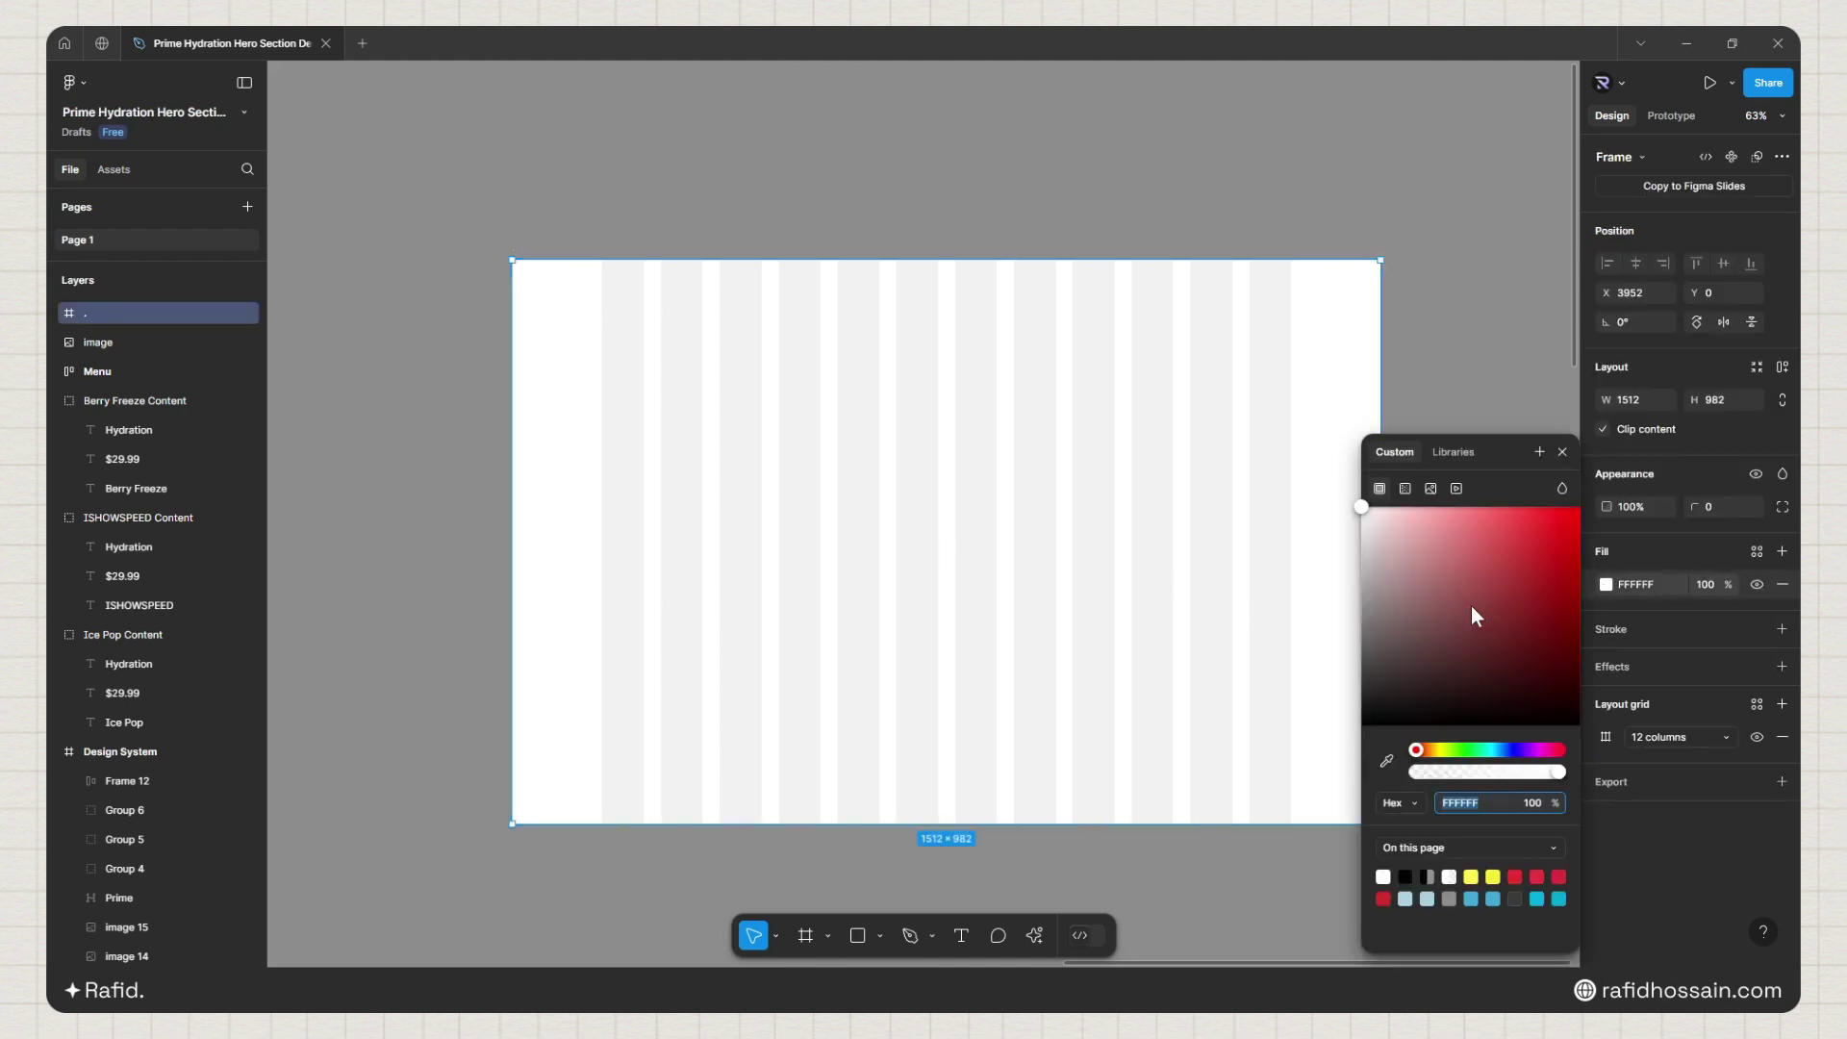
left_click_drag(1470, 604, 1215, 804)
left_click(1562, 452)
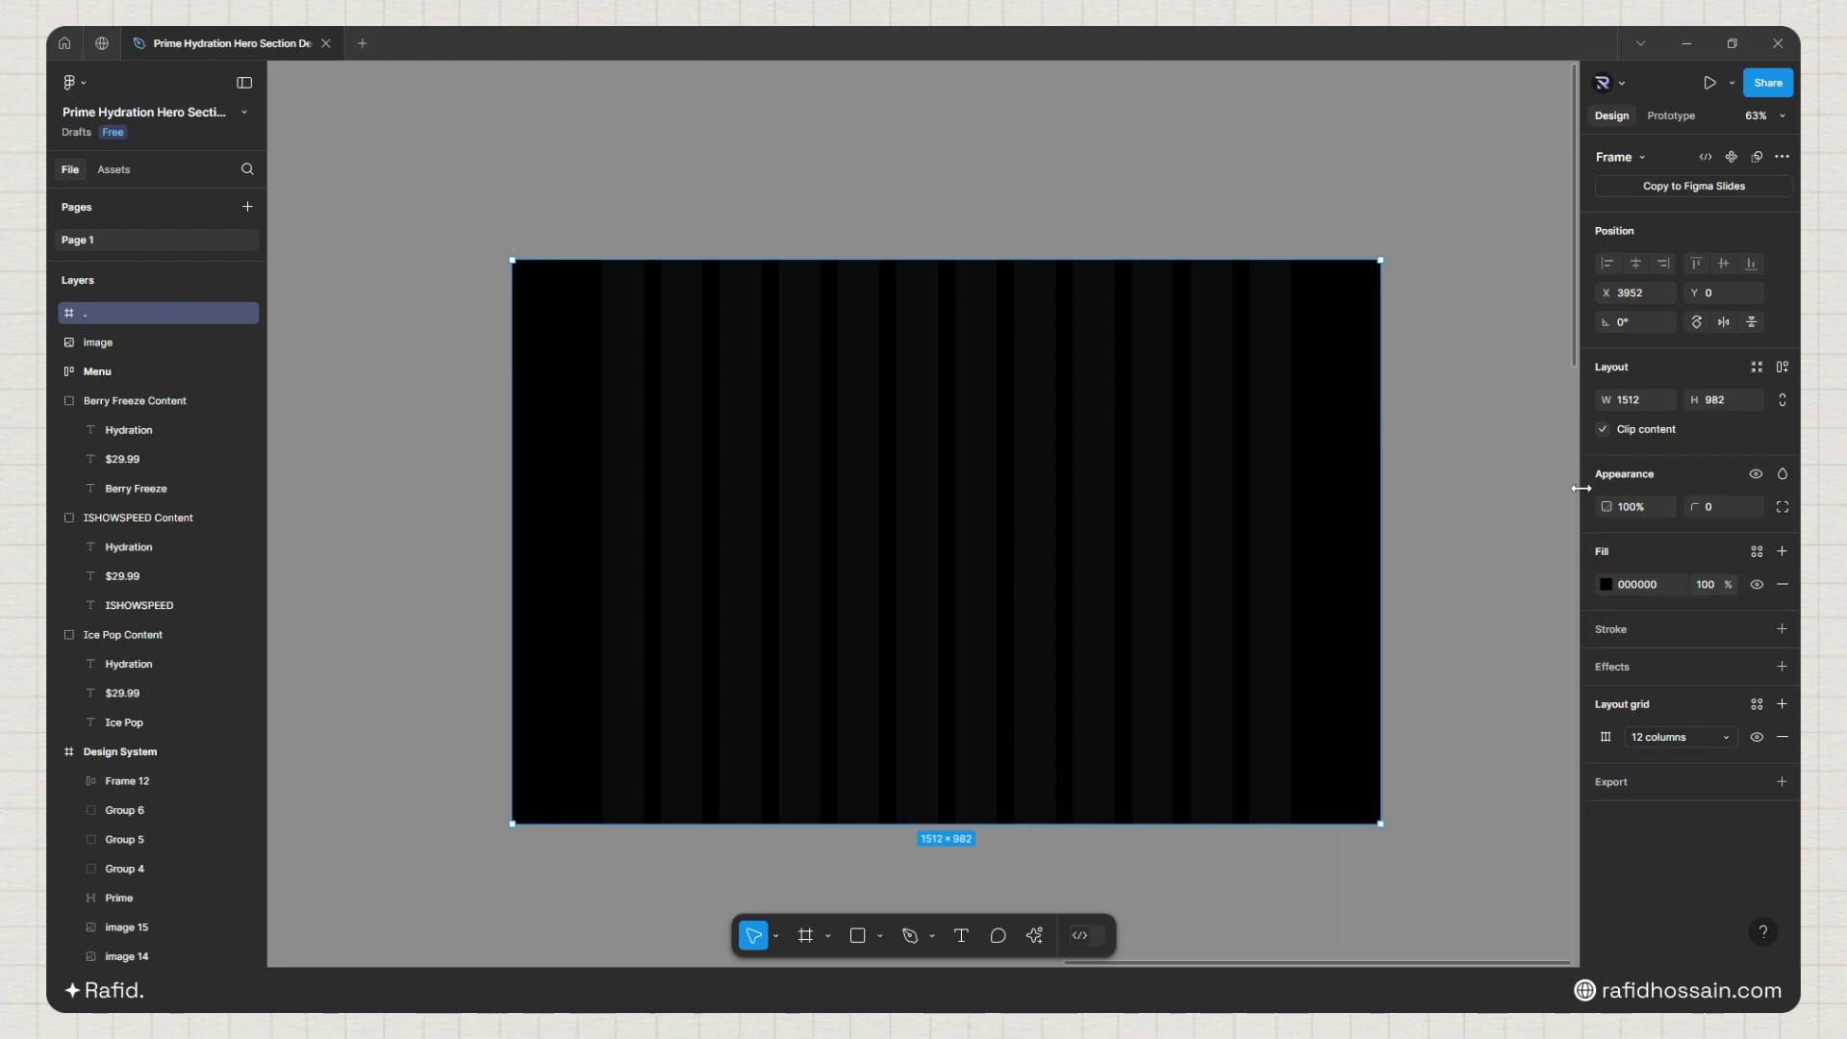
left_click(891, 214)
Step: Move the black-and-white can-drinking photo into the black frame at X 0, Y 0 so it covers the frame
scroll(894, 213, "down", 5)
scroll(902, 212, "down", 5)
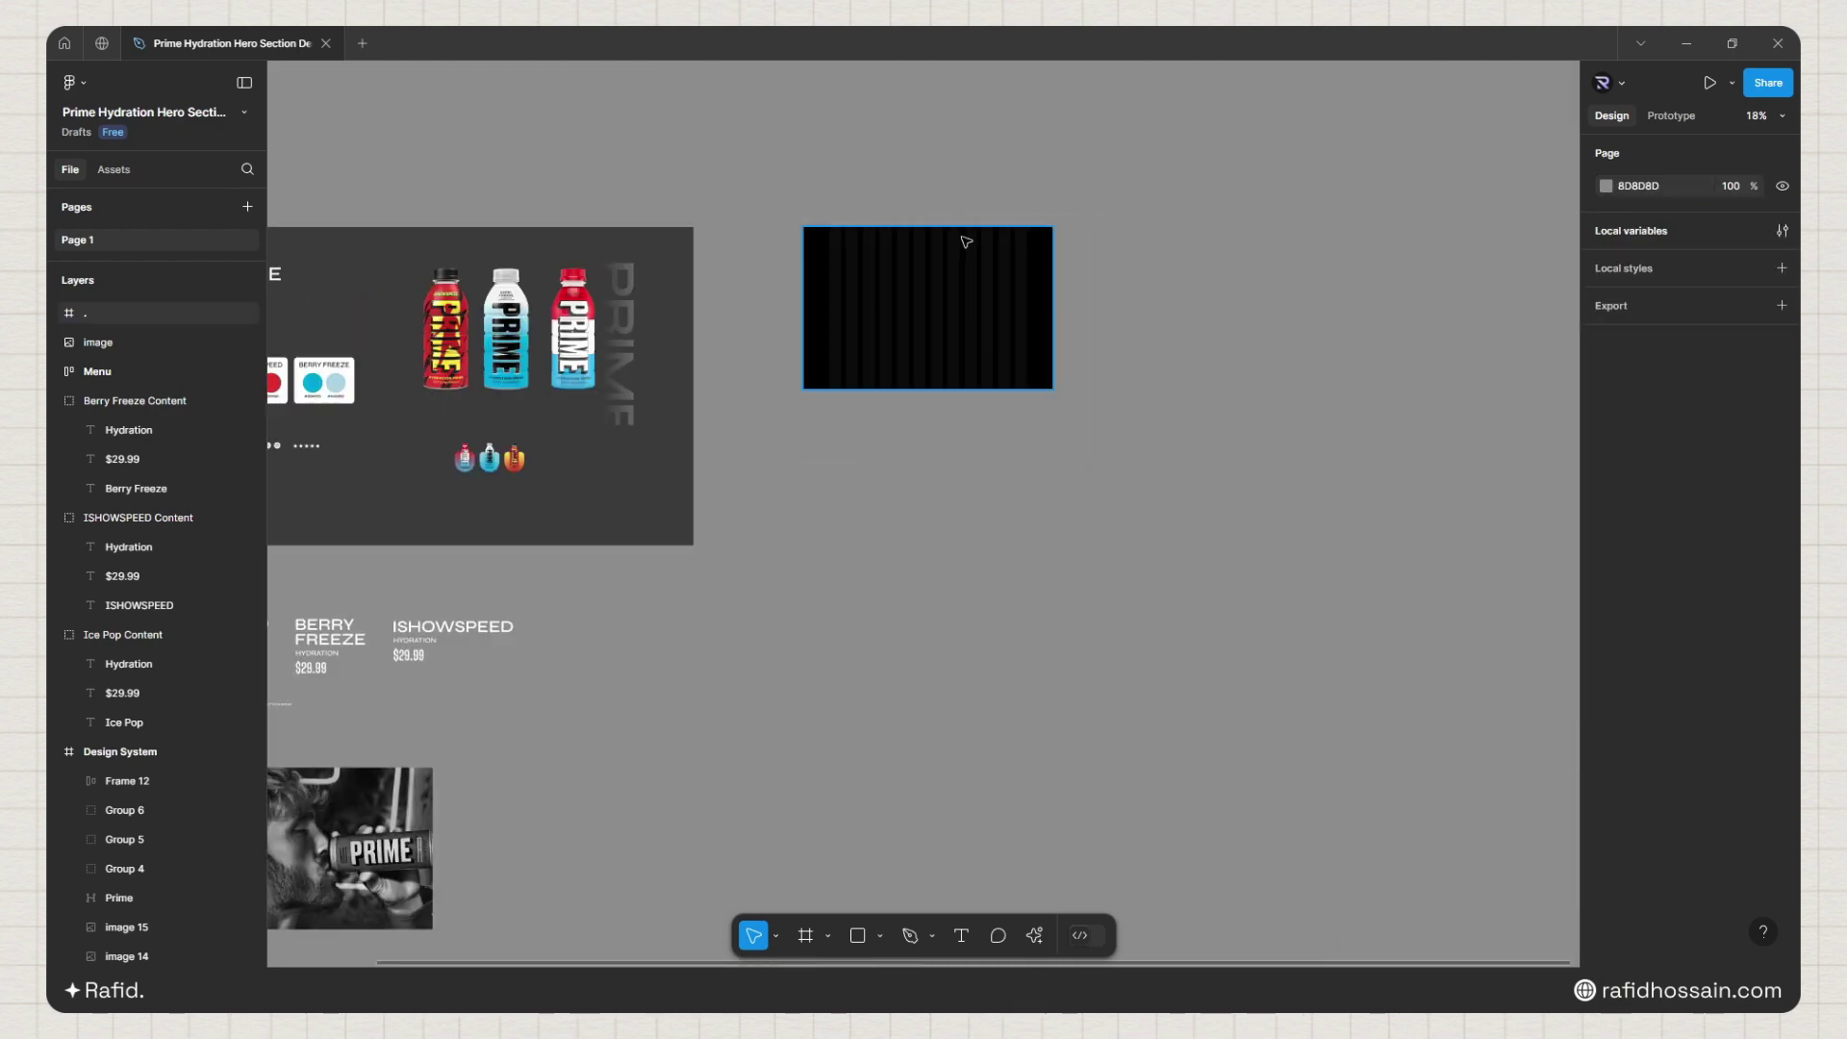
left_click_drag(531, 612, 919, 277)
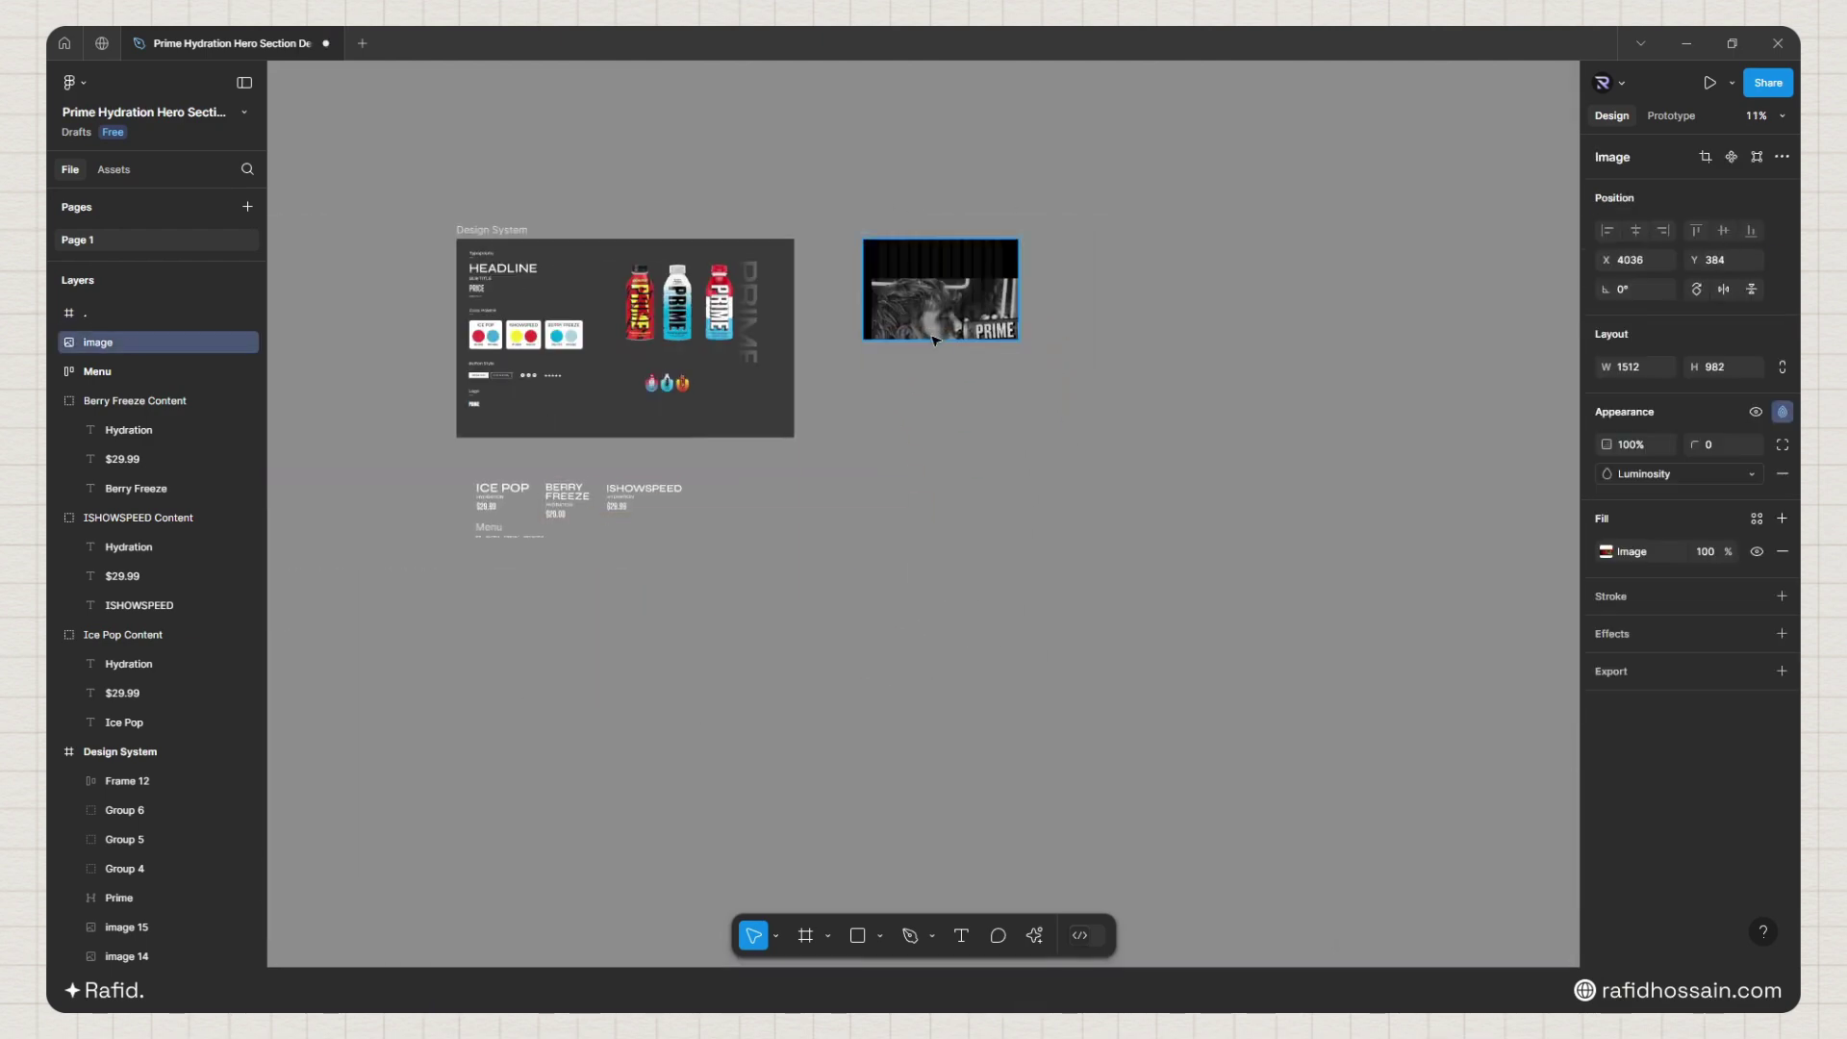
scroll(946, 290, "up", 5)
left_click_drag(912, 200, 912, 199)
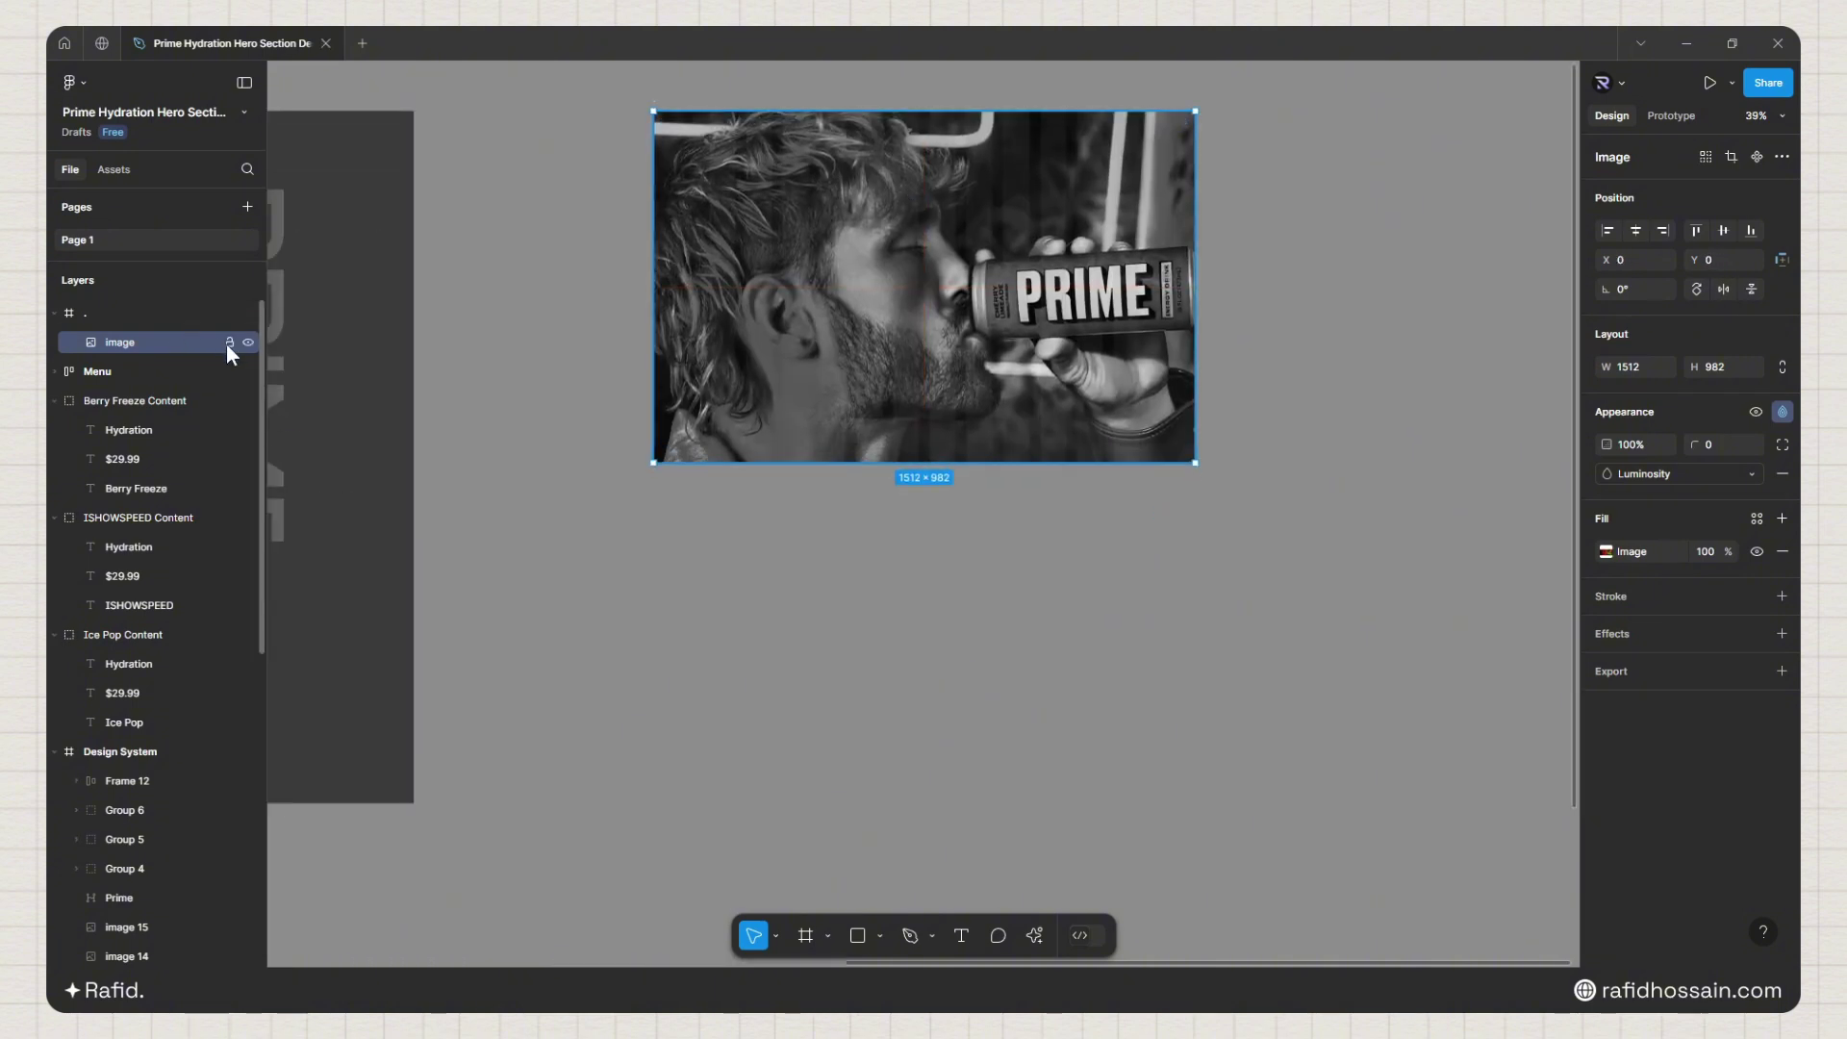
Step: Lock the background photo's layer and set its opacity to 80%
left_click(230, 343)
scroll(970, 563, "up", 2)
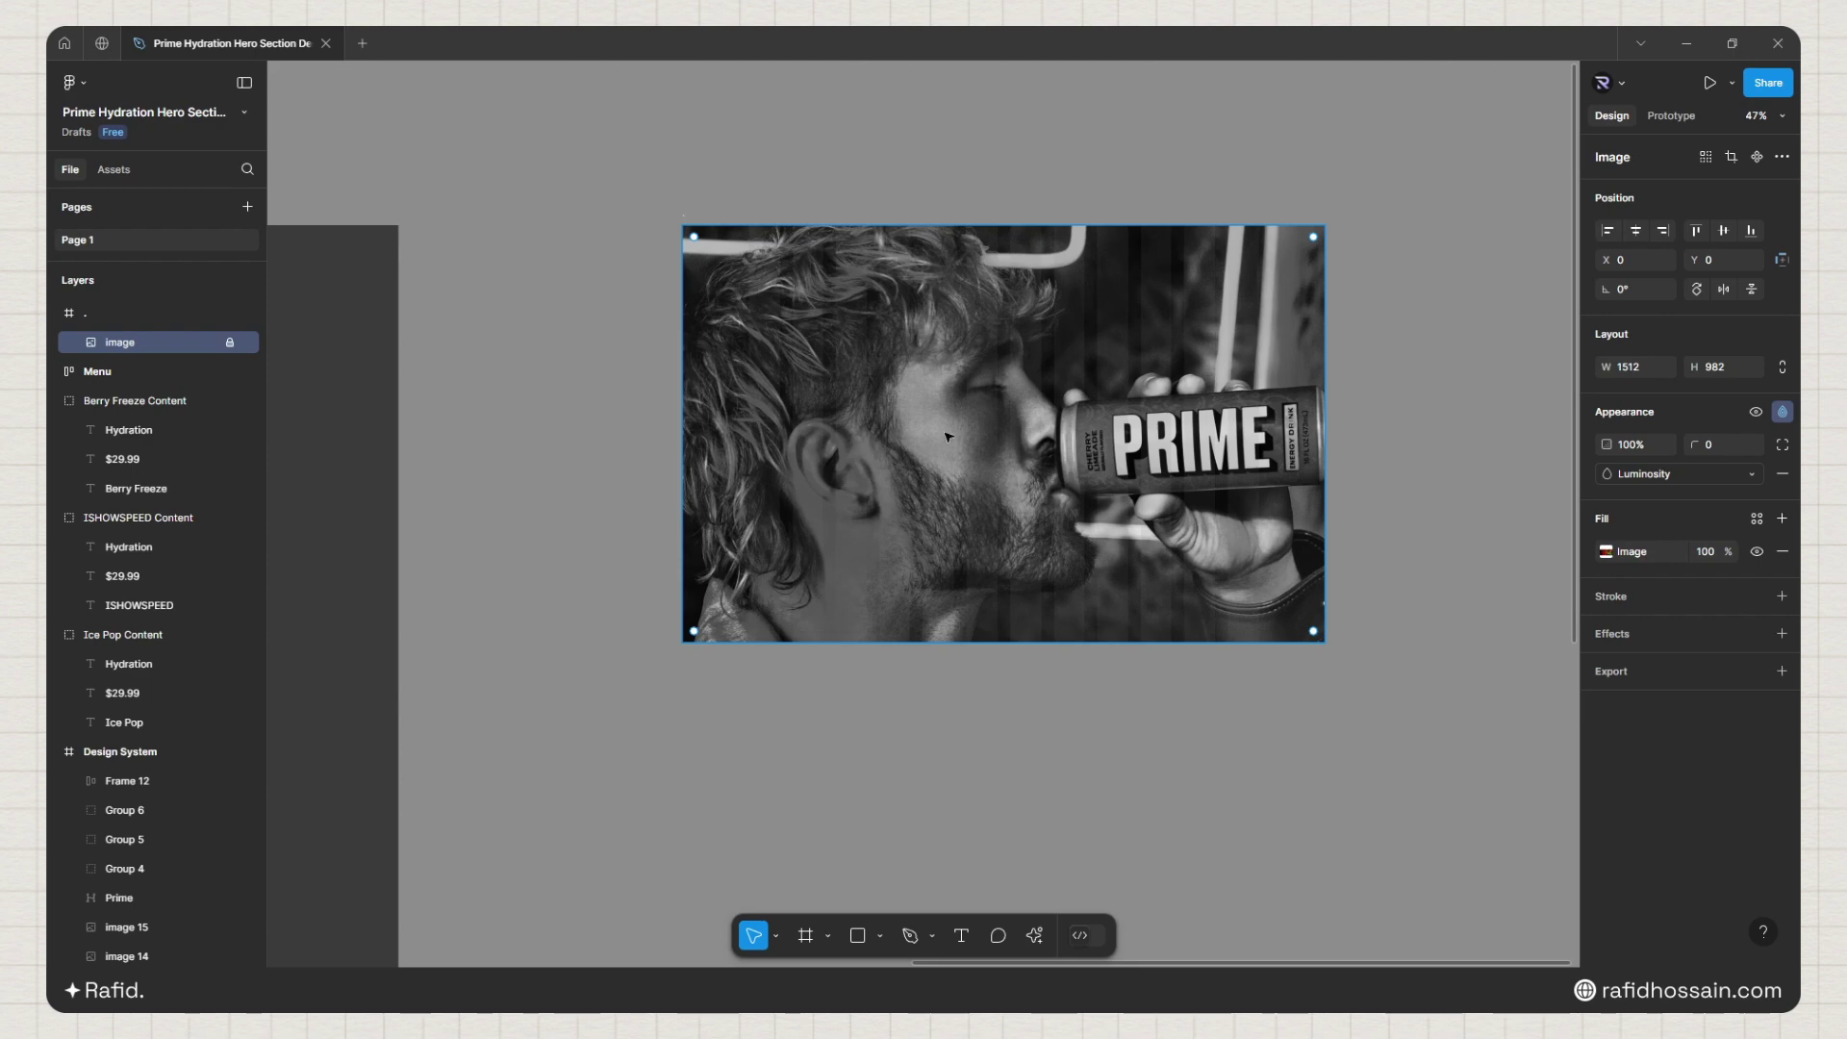
key("8")
Step: Place a copy of the design system's PRIME logo in the hero frame's upper-left area at X 156, Y 43
scroll(1408, 372, "down", 3)
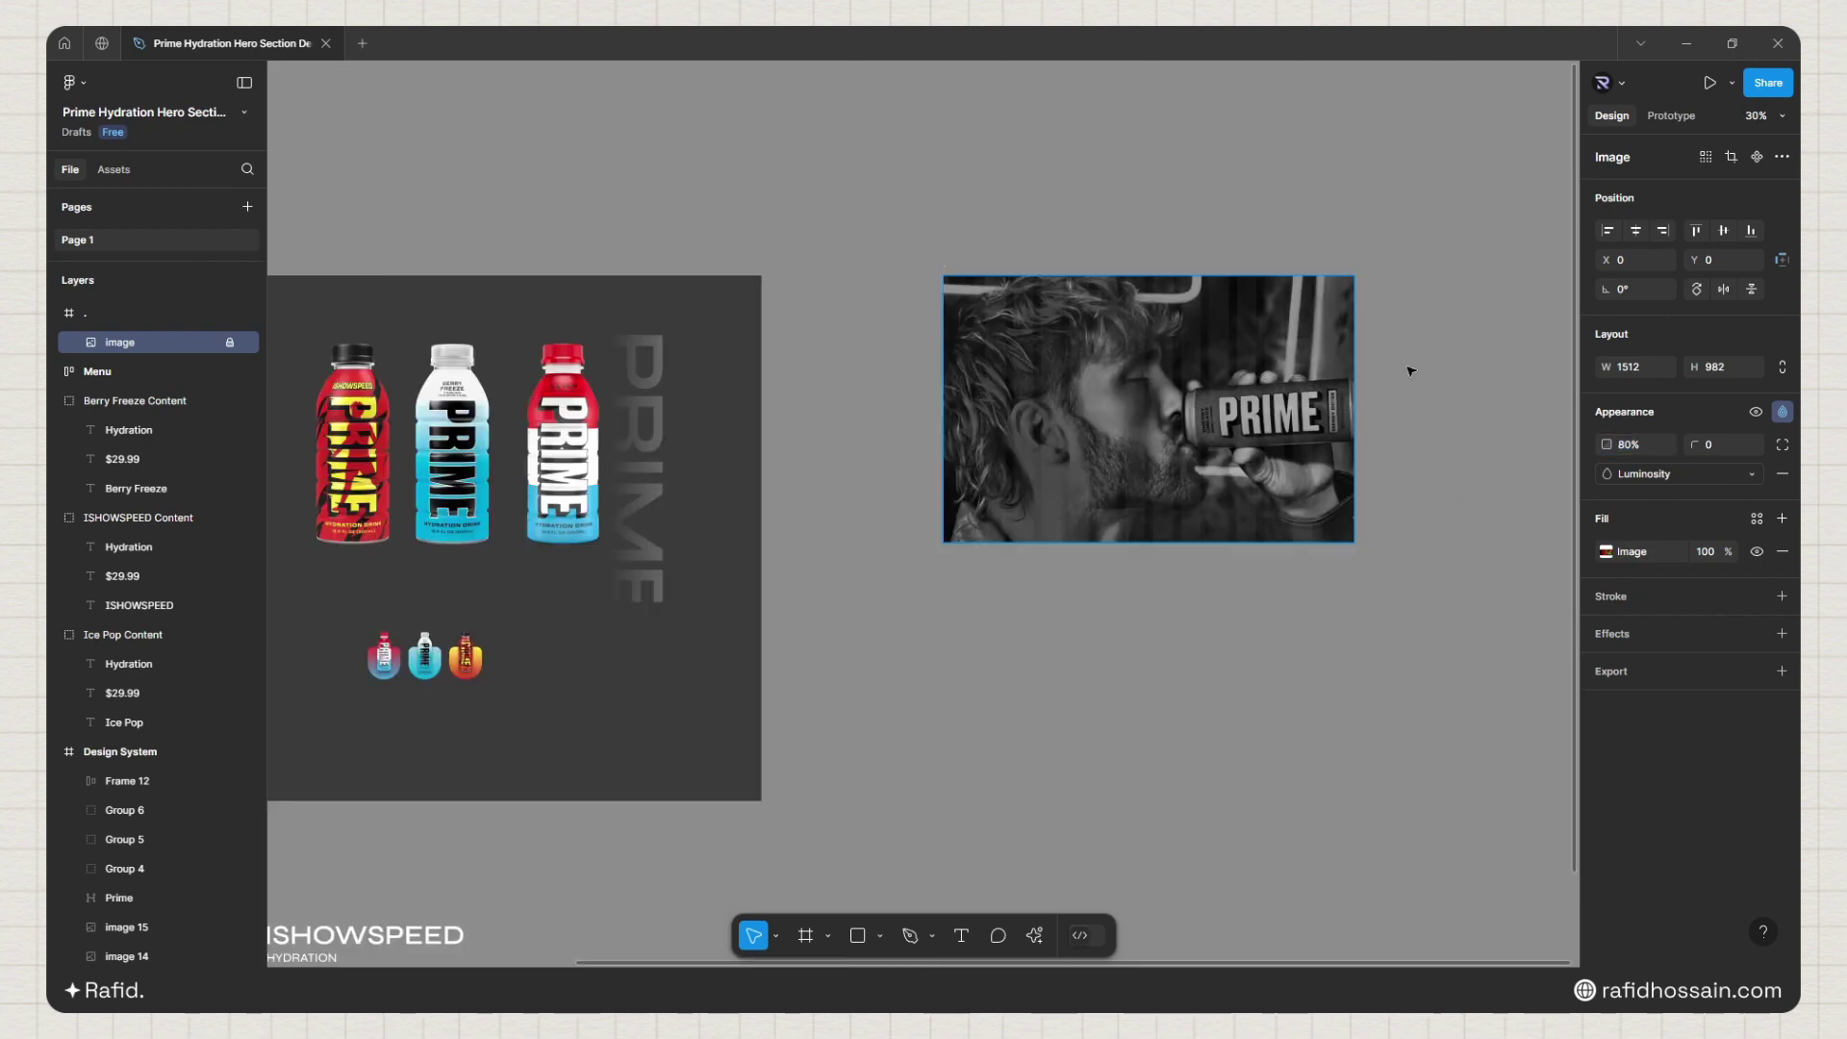
scroll(1407, 371, "down", 3)
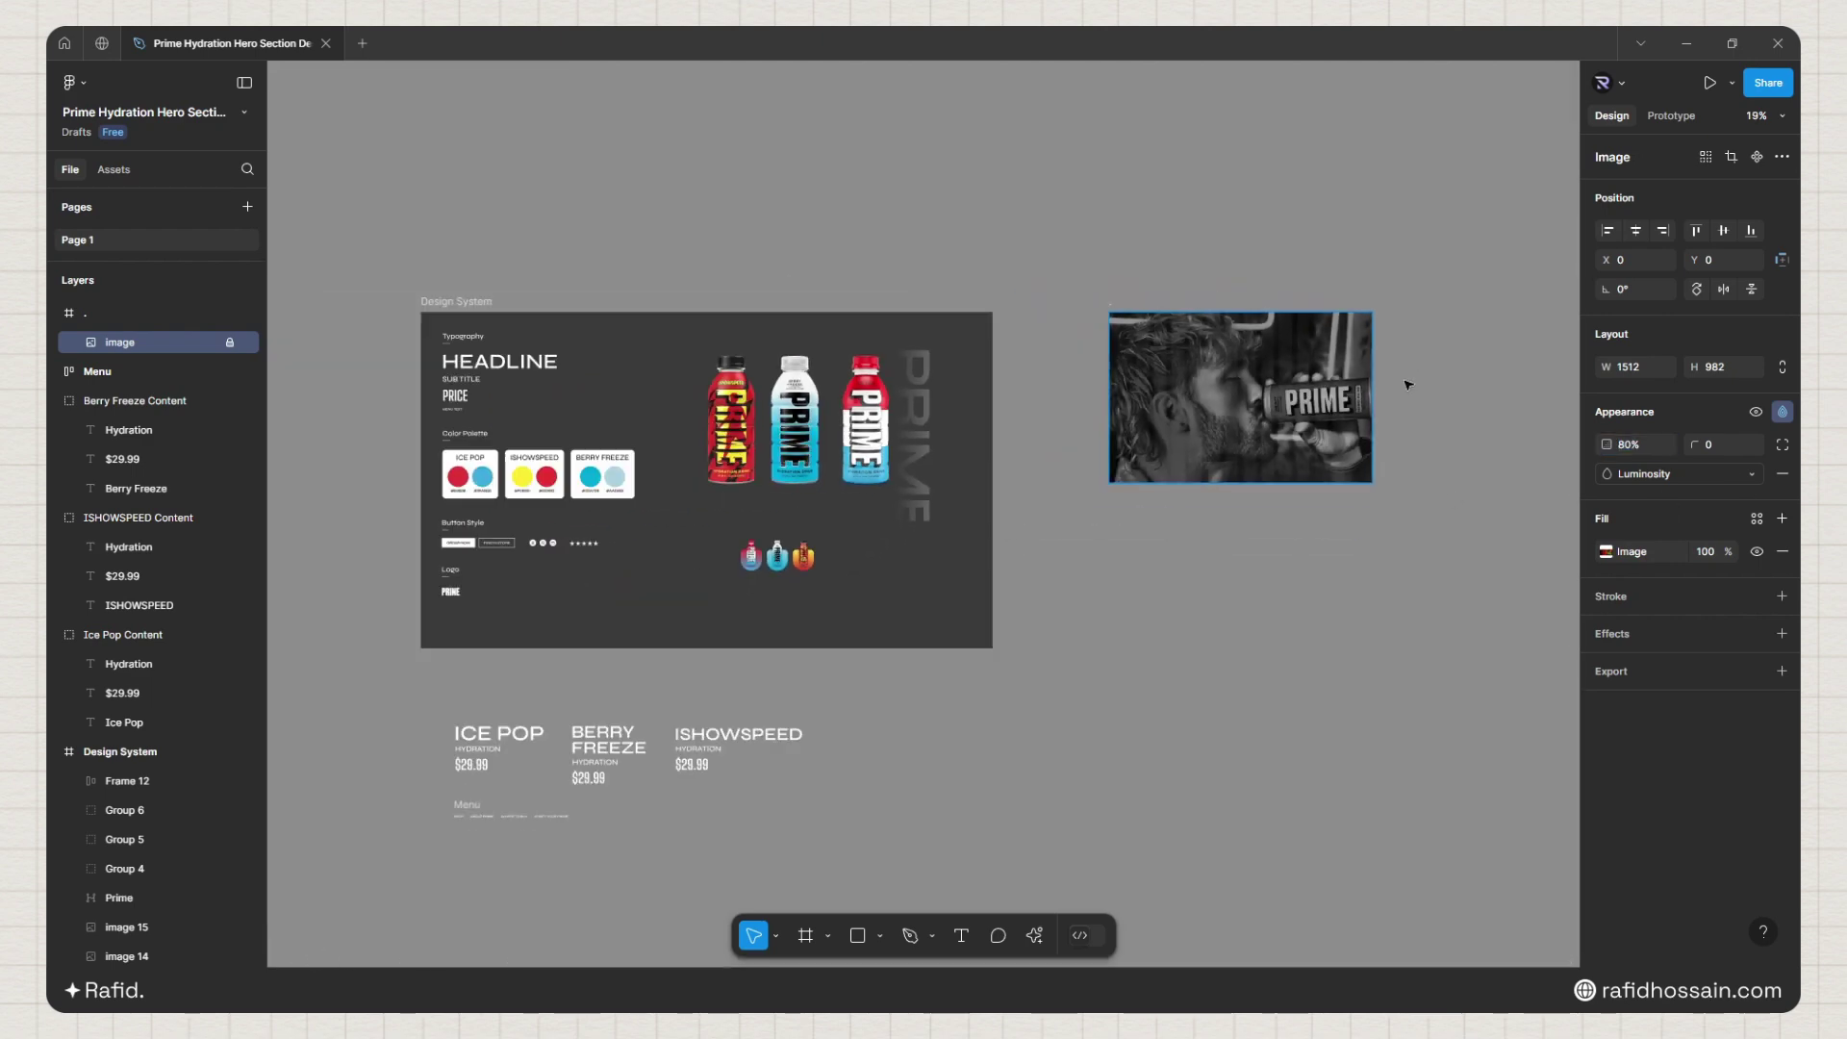
key("alt")
left_click_drag(459, 594, 1285, 420)
scroll(1327, 358, "up", 3)
scroll(1328, 358, "up", 2)
left_click_drag(1197, 530, 780, 256)
key("alt")
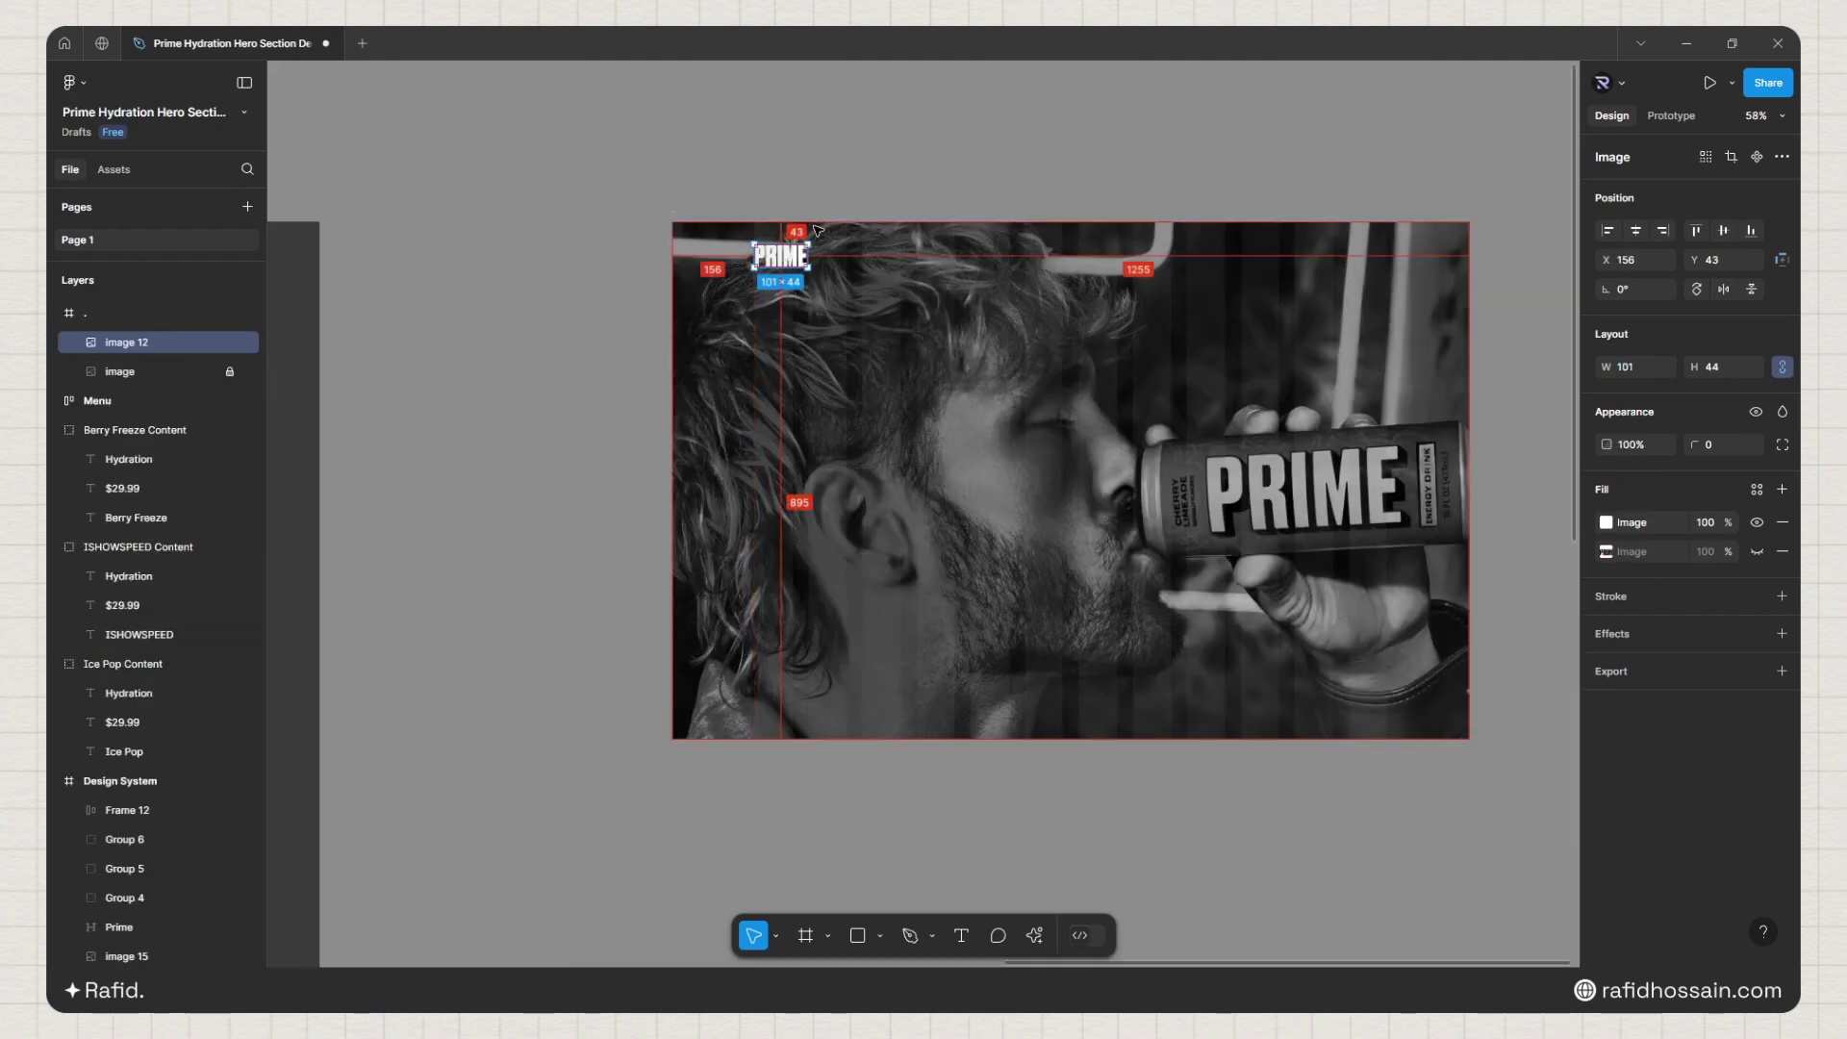
Step: Nudge the PRIME logo about 3 px upward in the hero frame
key("Up")
key("Up")
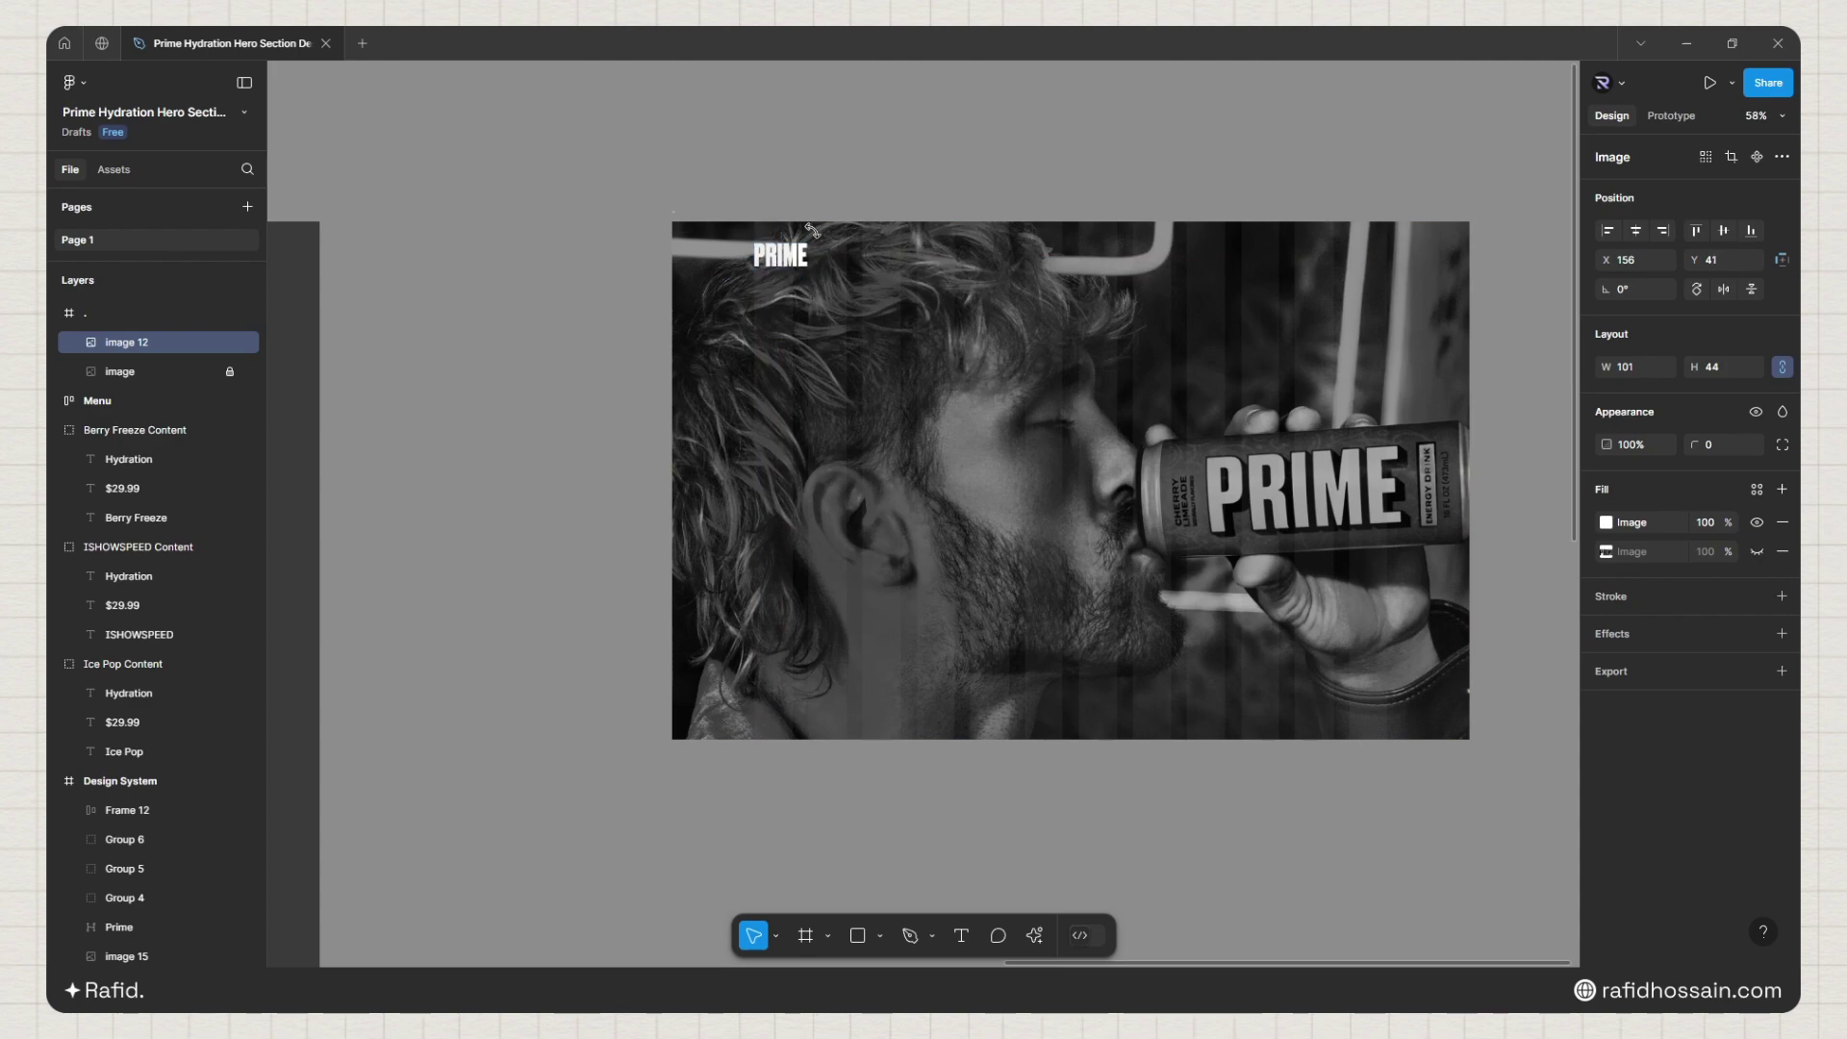
key("alt")
key("Up")
left_click(1055, 285)
Step: Place a copy of the Menu in line with the logo and centre it horizontally in the hero frame
scroll(1056, 285, "down", 3)
scroll(1062, 299, "down", 1)
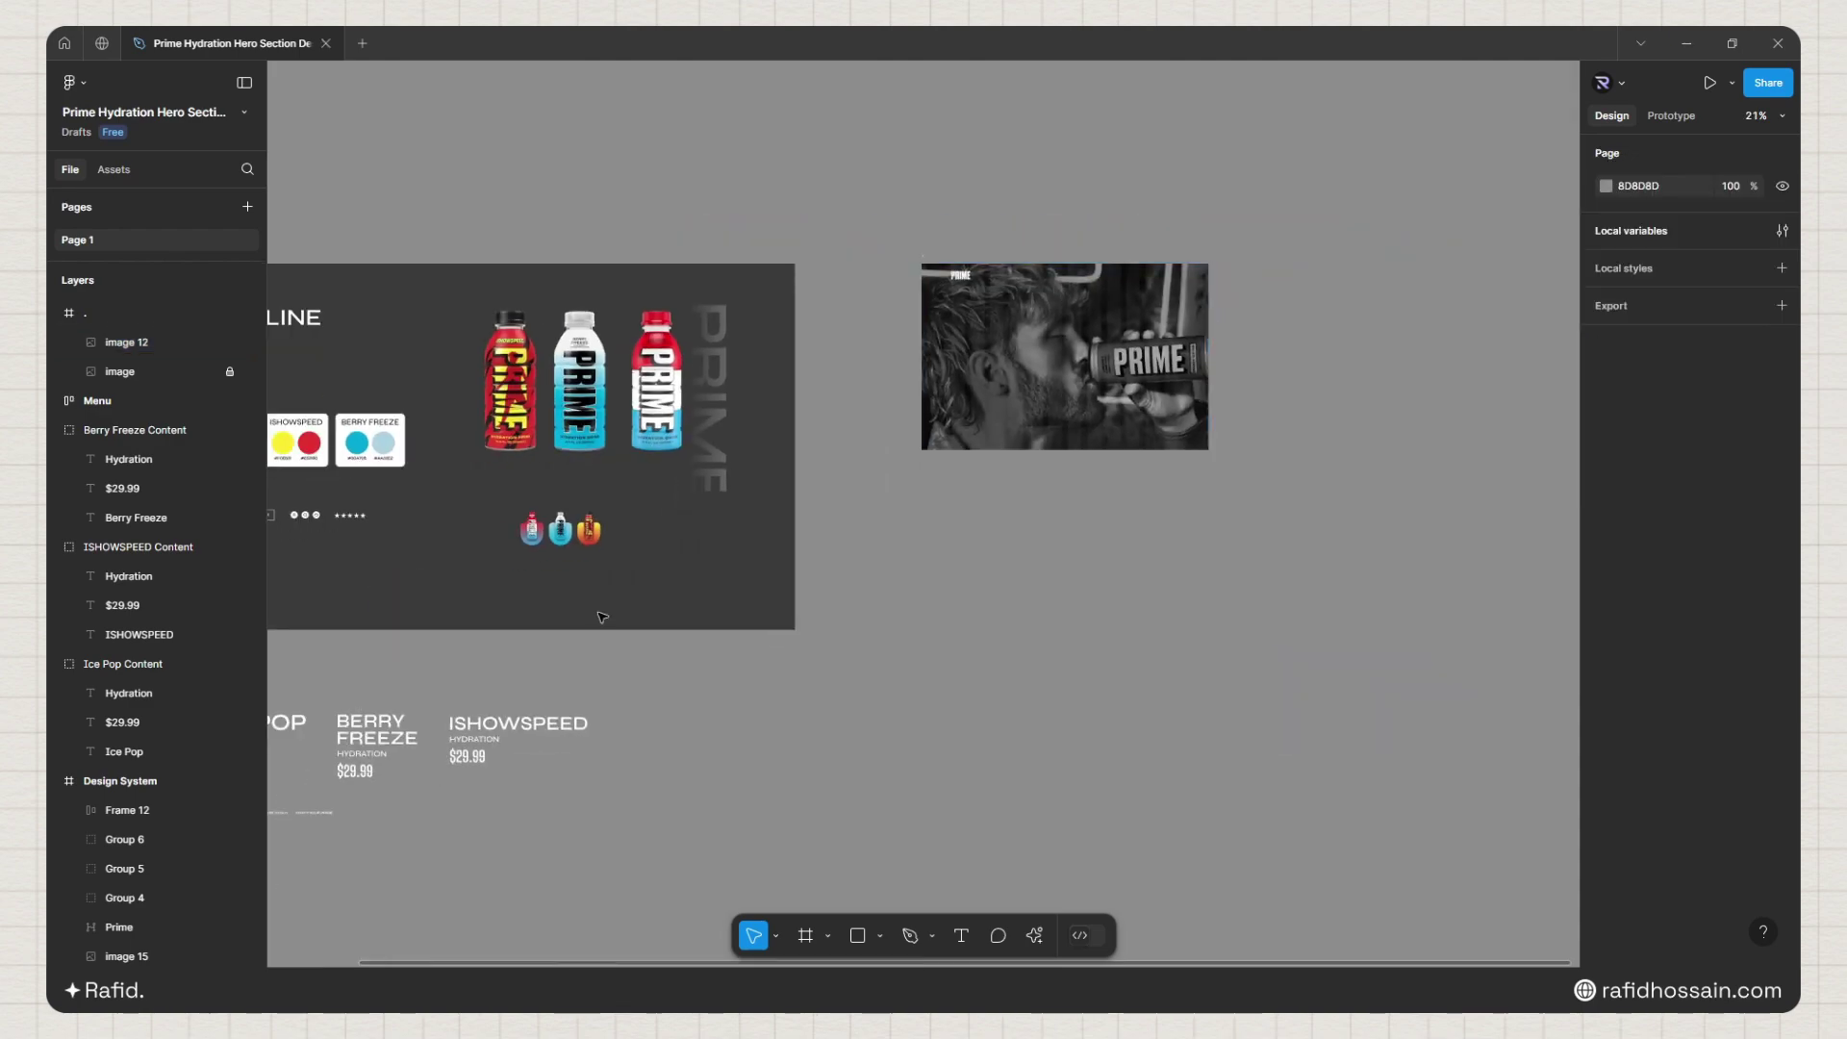
scroll(1124, 707, "down", 1)
left_click_drag(383, 799, 1057, 396)
scroll(1107, 334, "up", 5)
left_click_drag(773, 595, 894, 330)
left_click(1635, 231)
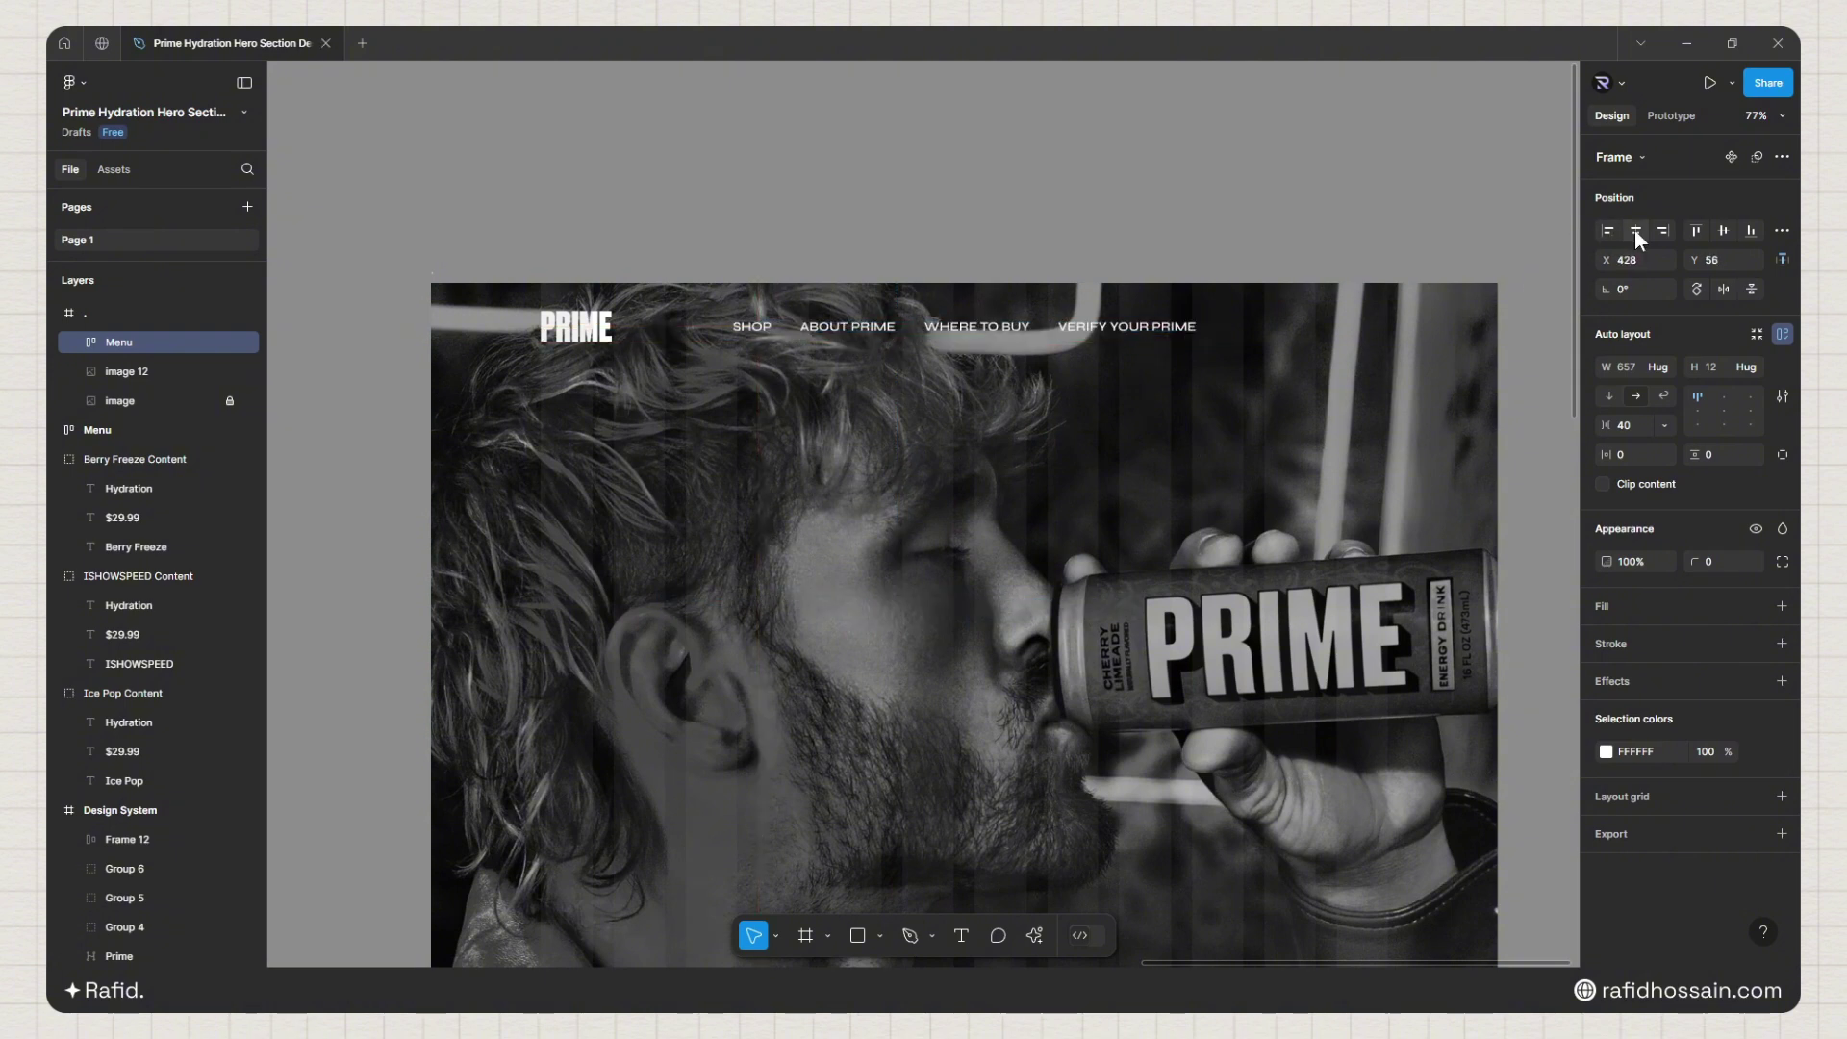
left_click(1138, 206)
Step: Place a copy of the design system's three round icons beyond the menu at about X 1181, Y 46
scroll(1139, 206, "down", 5)
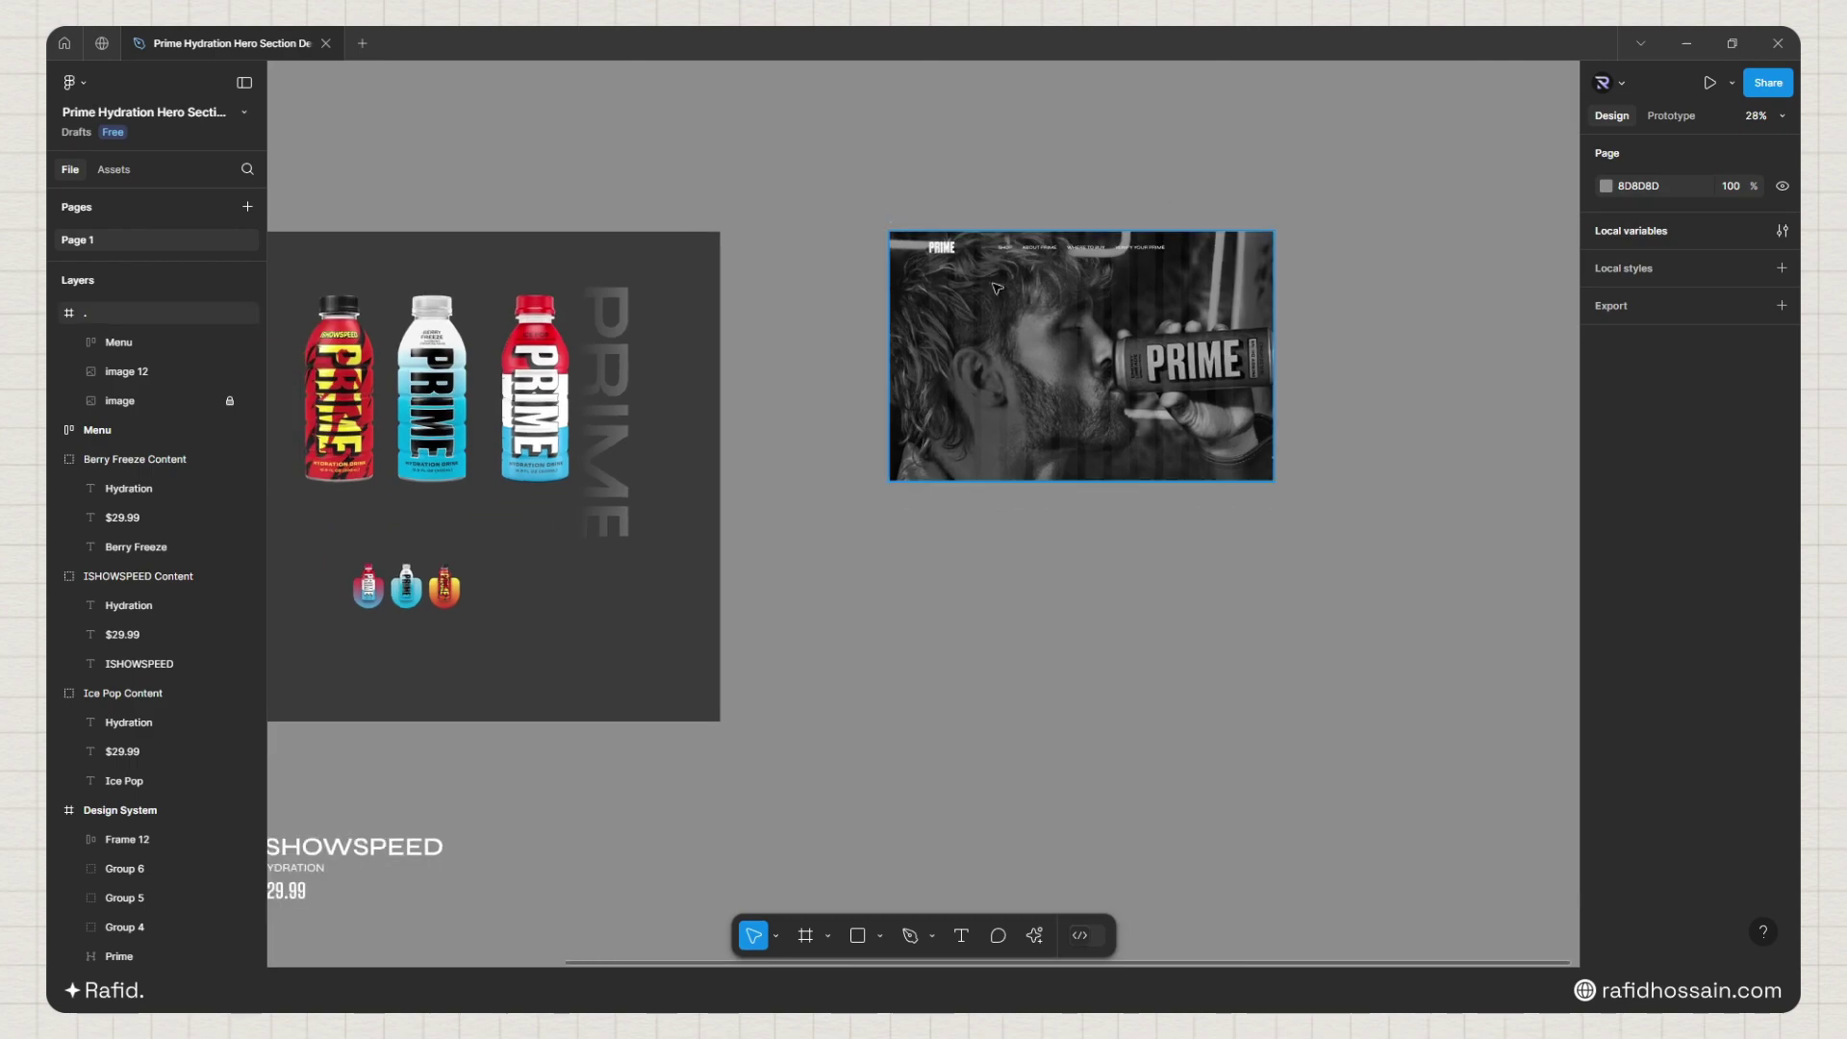
scroll(616, 472, "left", 4)
scroll(616, 471, "down", 1)
scroll(434, 574, "up", 6)
left_click(652, 504)
scroll(510, 642, "down", 4)
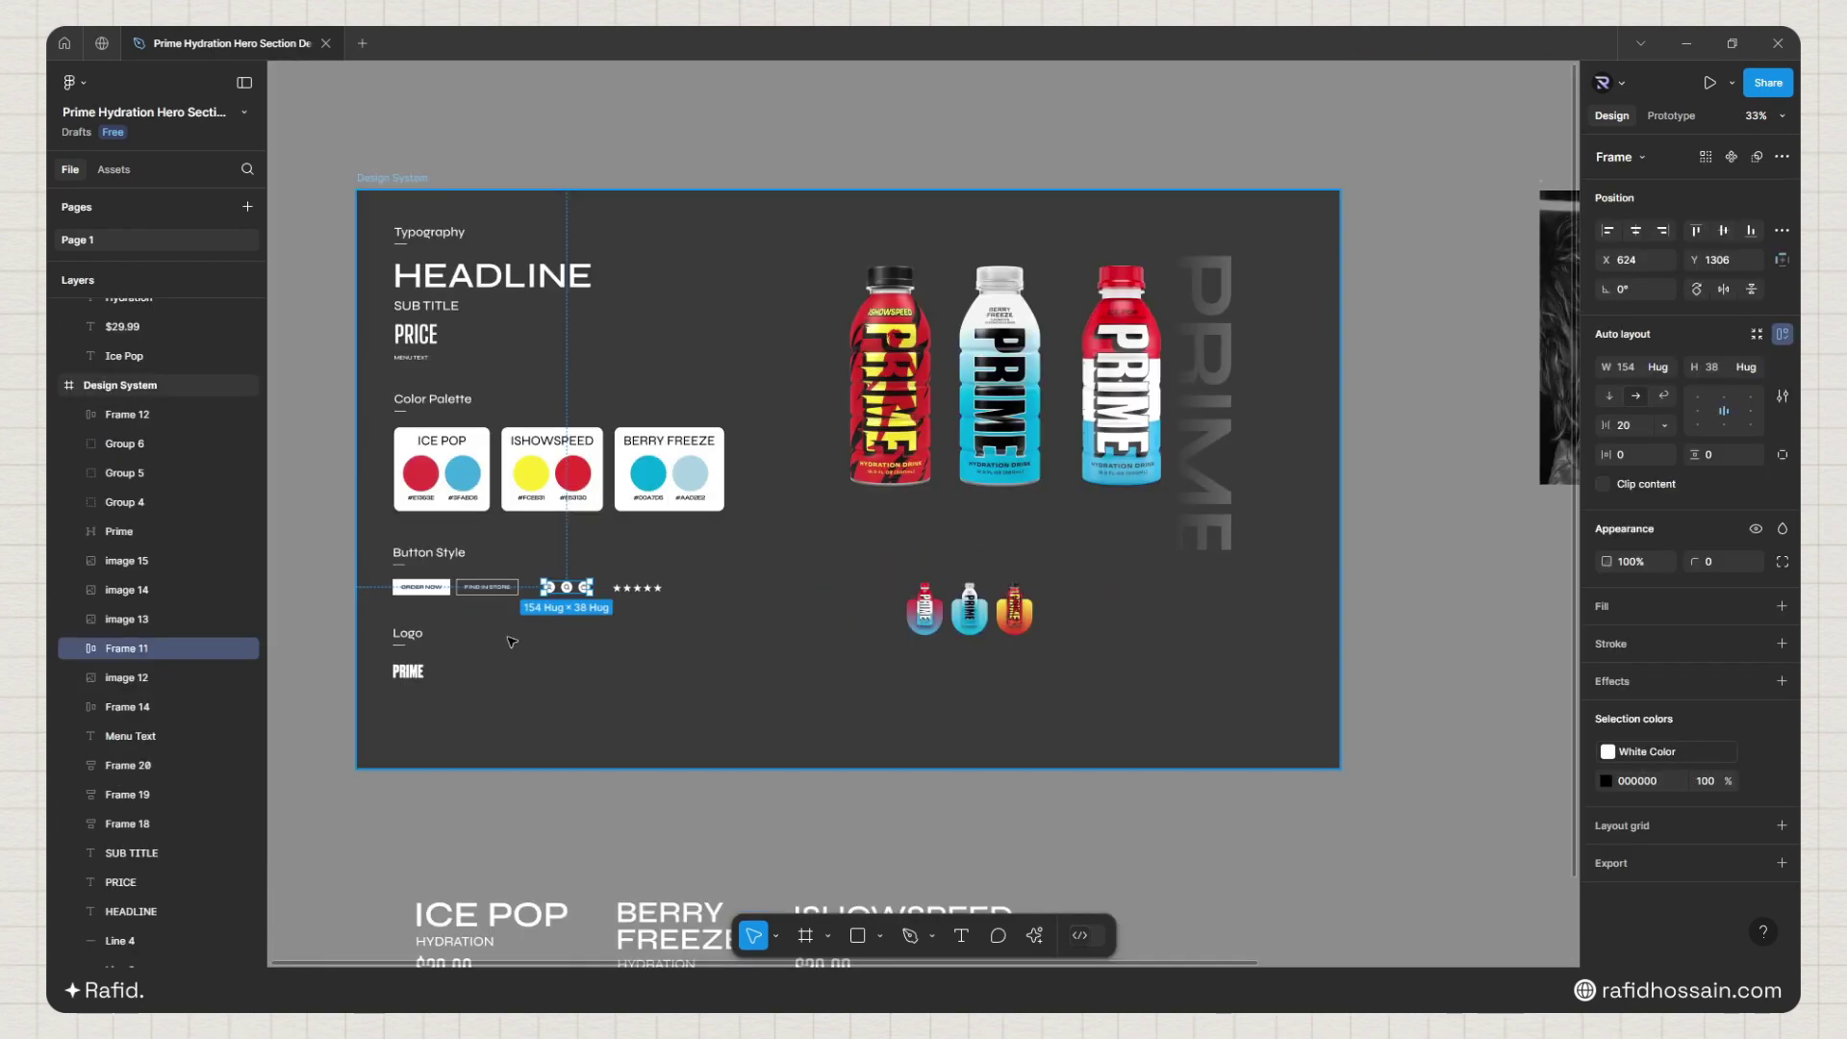
scroll(511, 642, "down", 3)
left_click_drag(544, 613, 1360, 455)
scroll(1472, 403, "up", 6)
left_click_drag(1119, 522, 1209, 244)
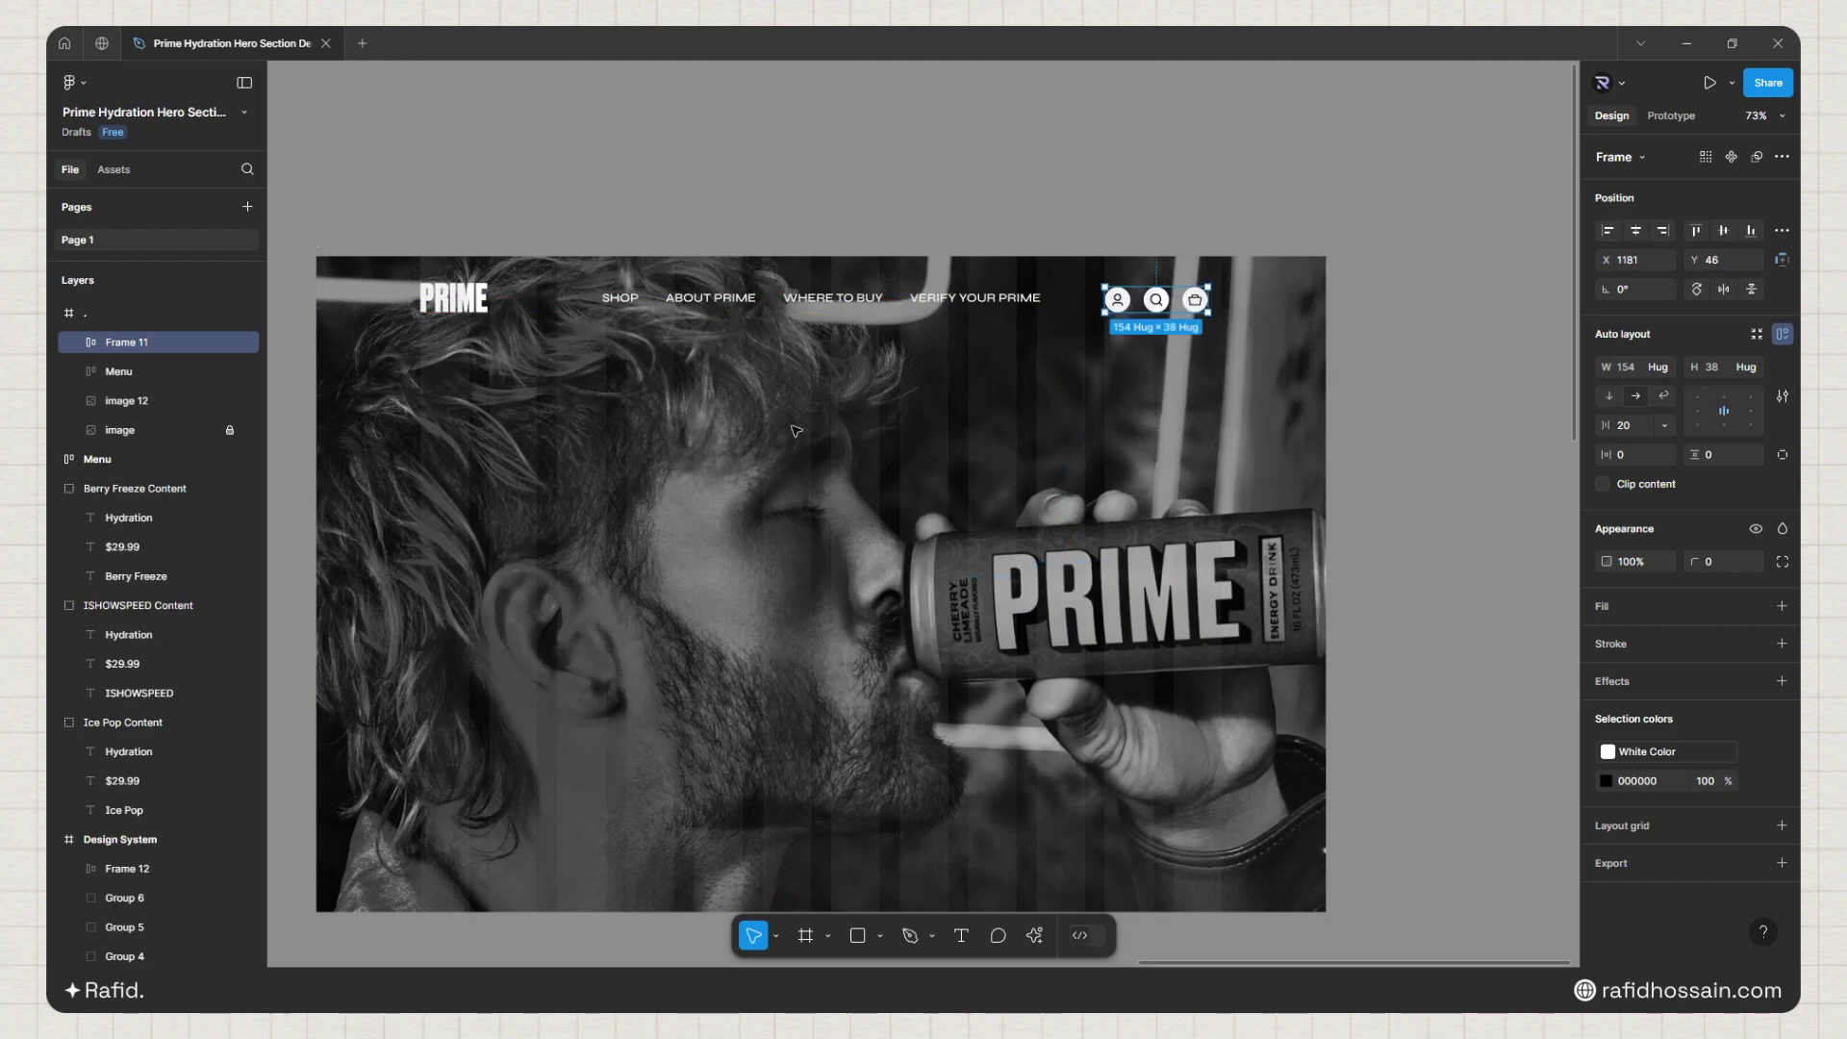
Step: Adjust the column grid's colour to stand out against the photo, and align the icon group with the last column's outer edge
left_click(363, 241)
left_click(324, 252)
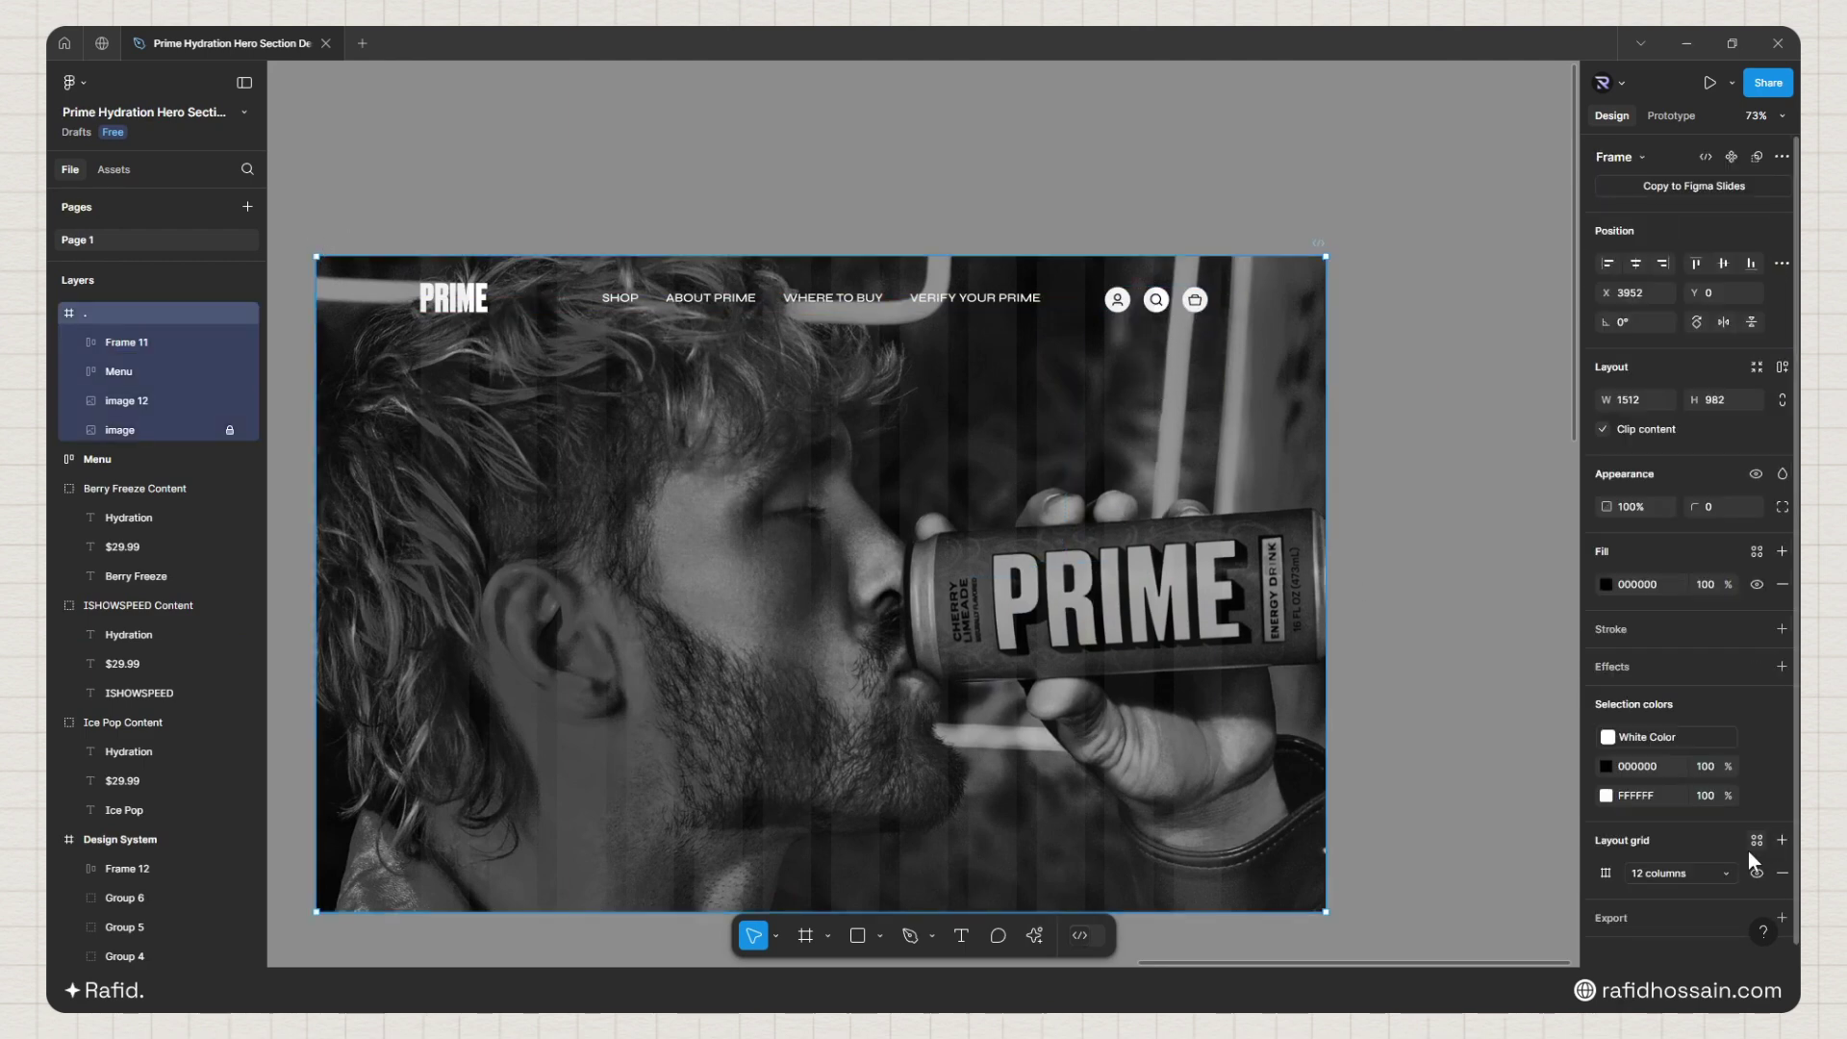
left_click(1605, 873)
left_click(1452, 814)
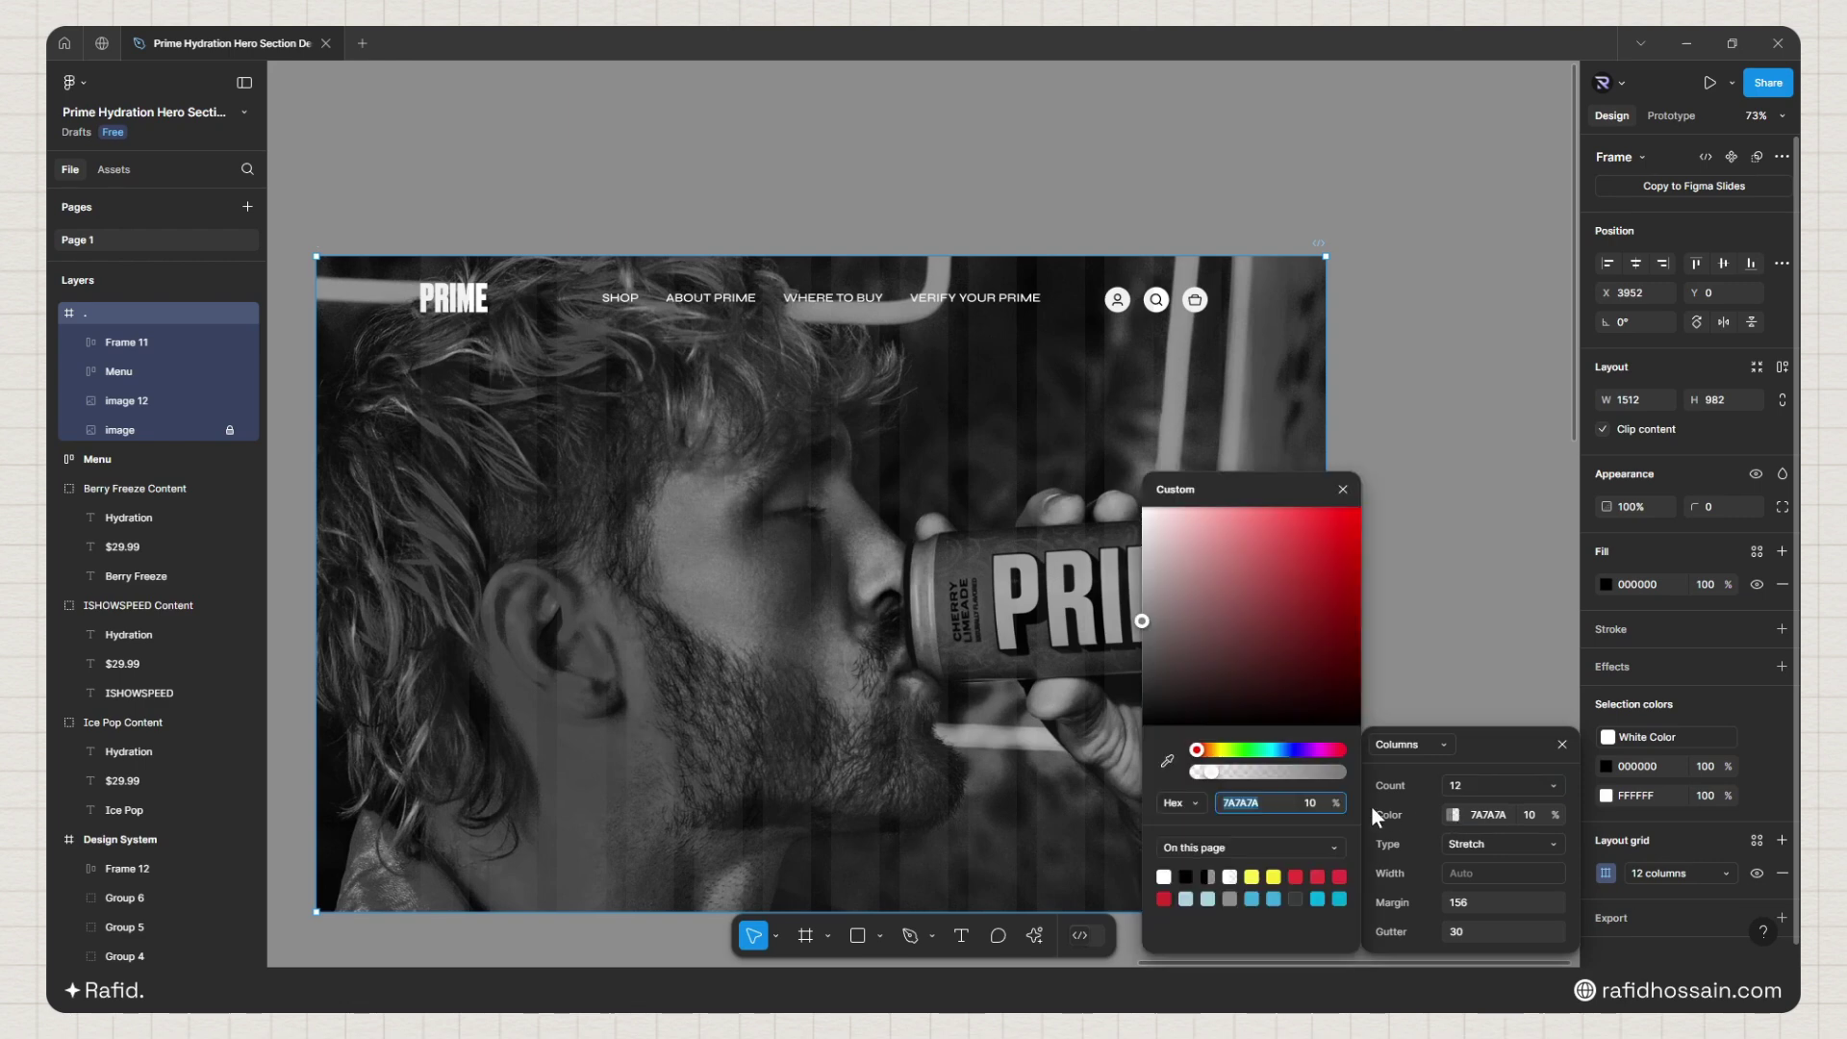
left_click(1343, 489)
left_click_drag(1199, 300, 1214, 302)
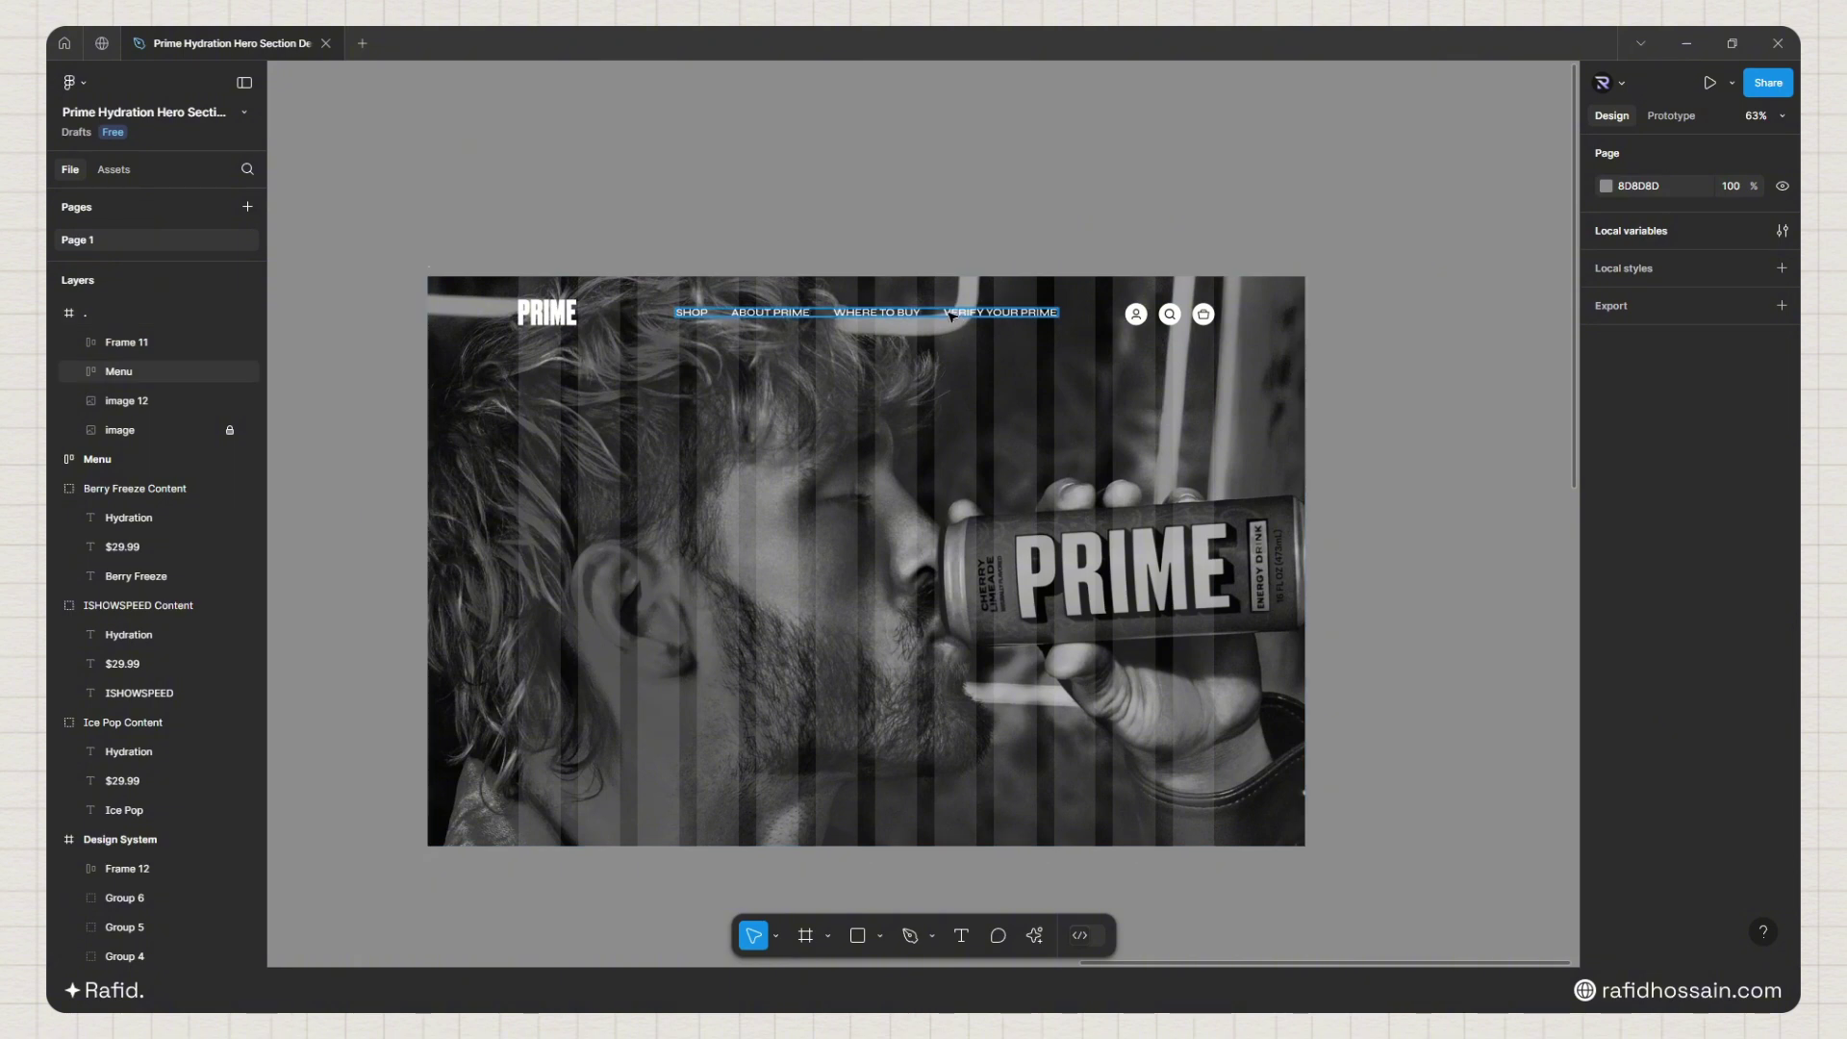
Step: Align the hero's PRIME logo, Menu and icon frame on their vertical centres and group all three
left_click(951, 314)
left_click(547, 313)
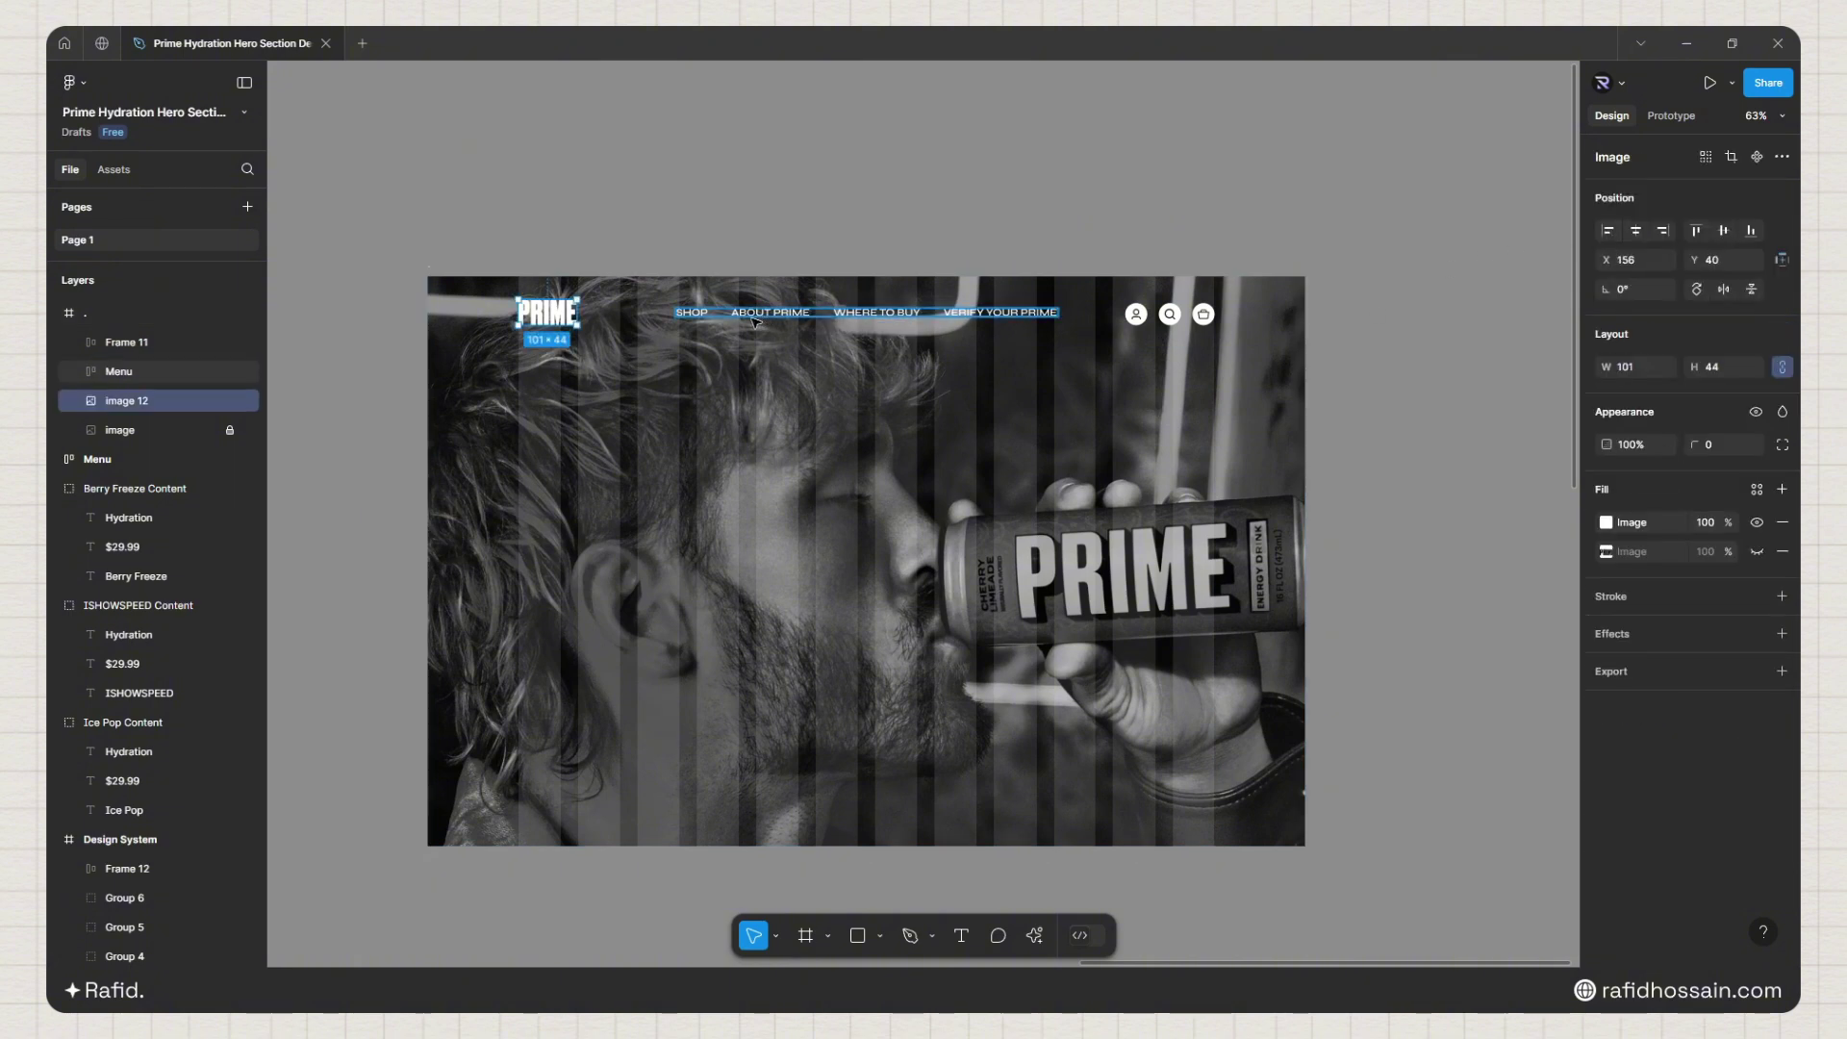
left_click(753, 317, "shift")
left_click(1139, 315, "shift")
left_click(1726, 230)
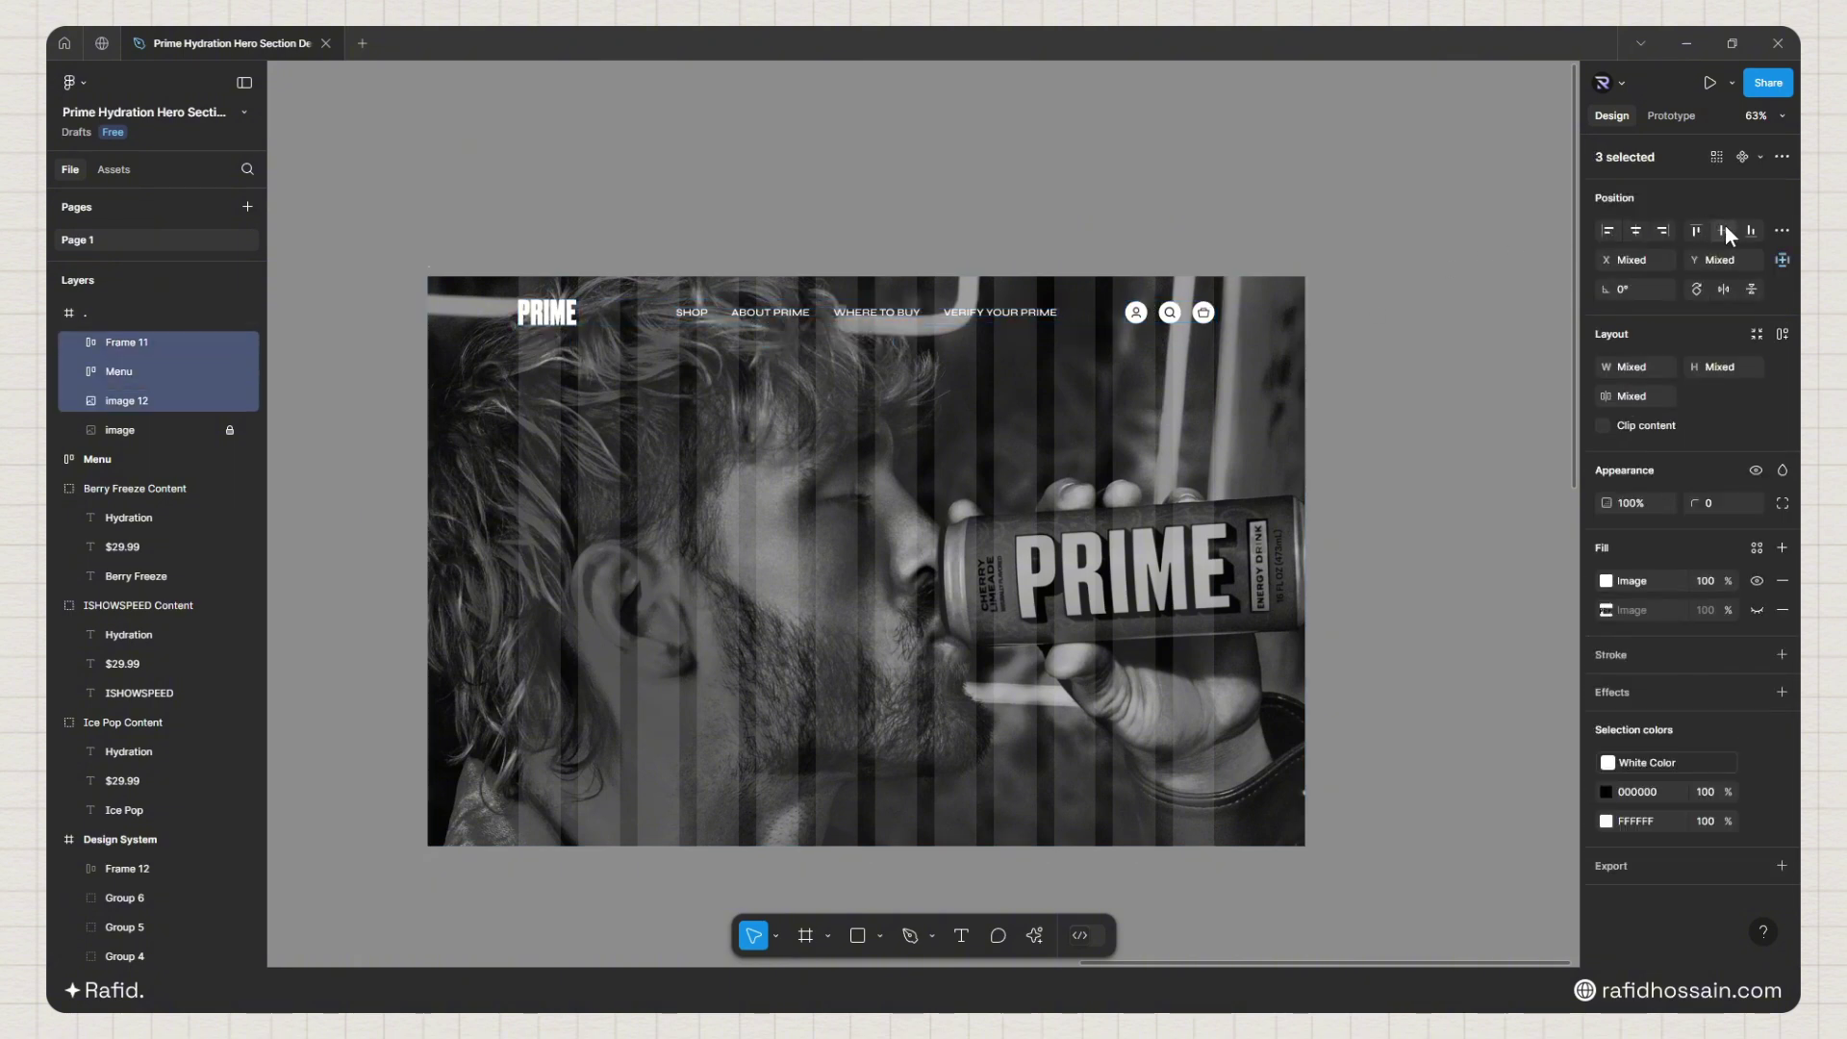
key("ctrl+g")
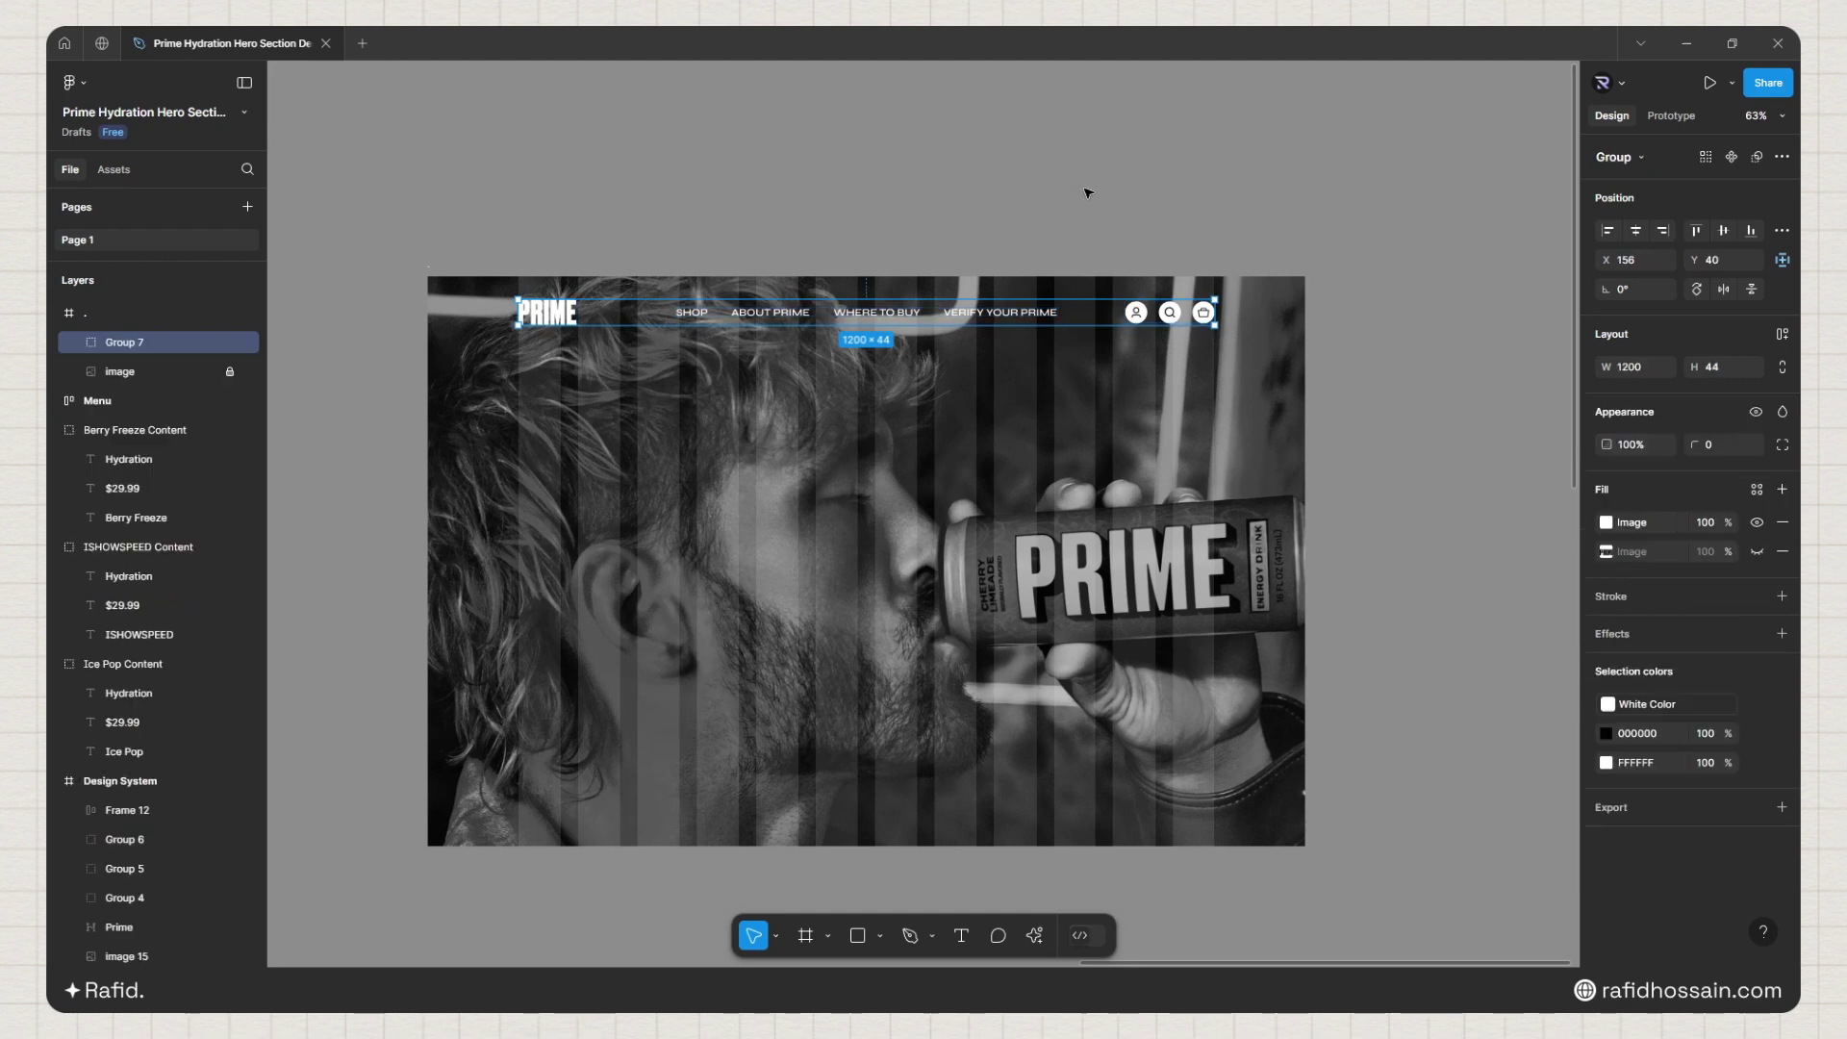
key("alt")
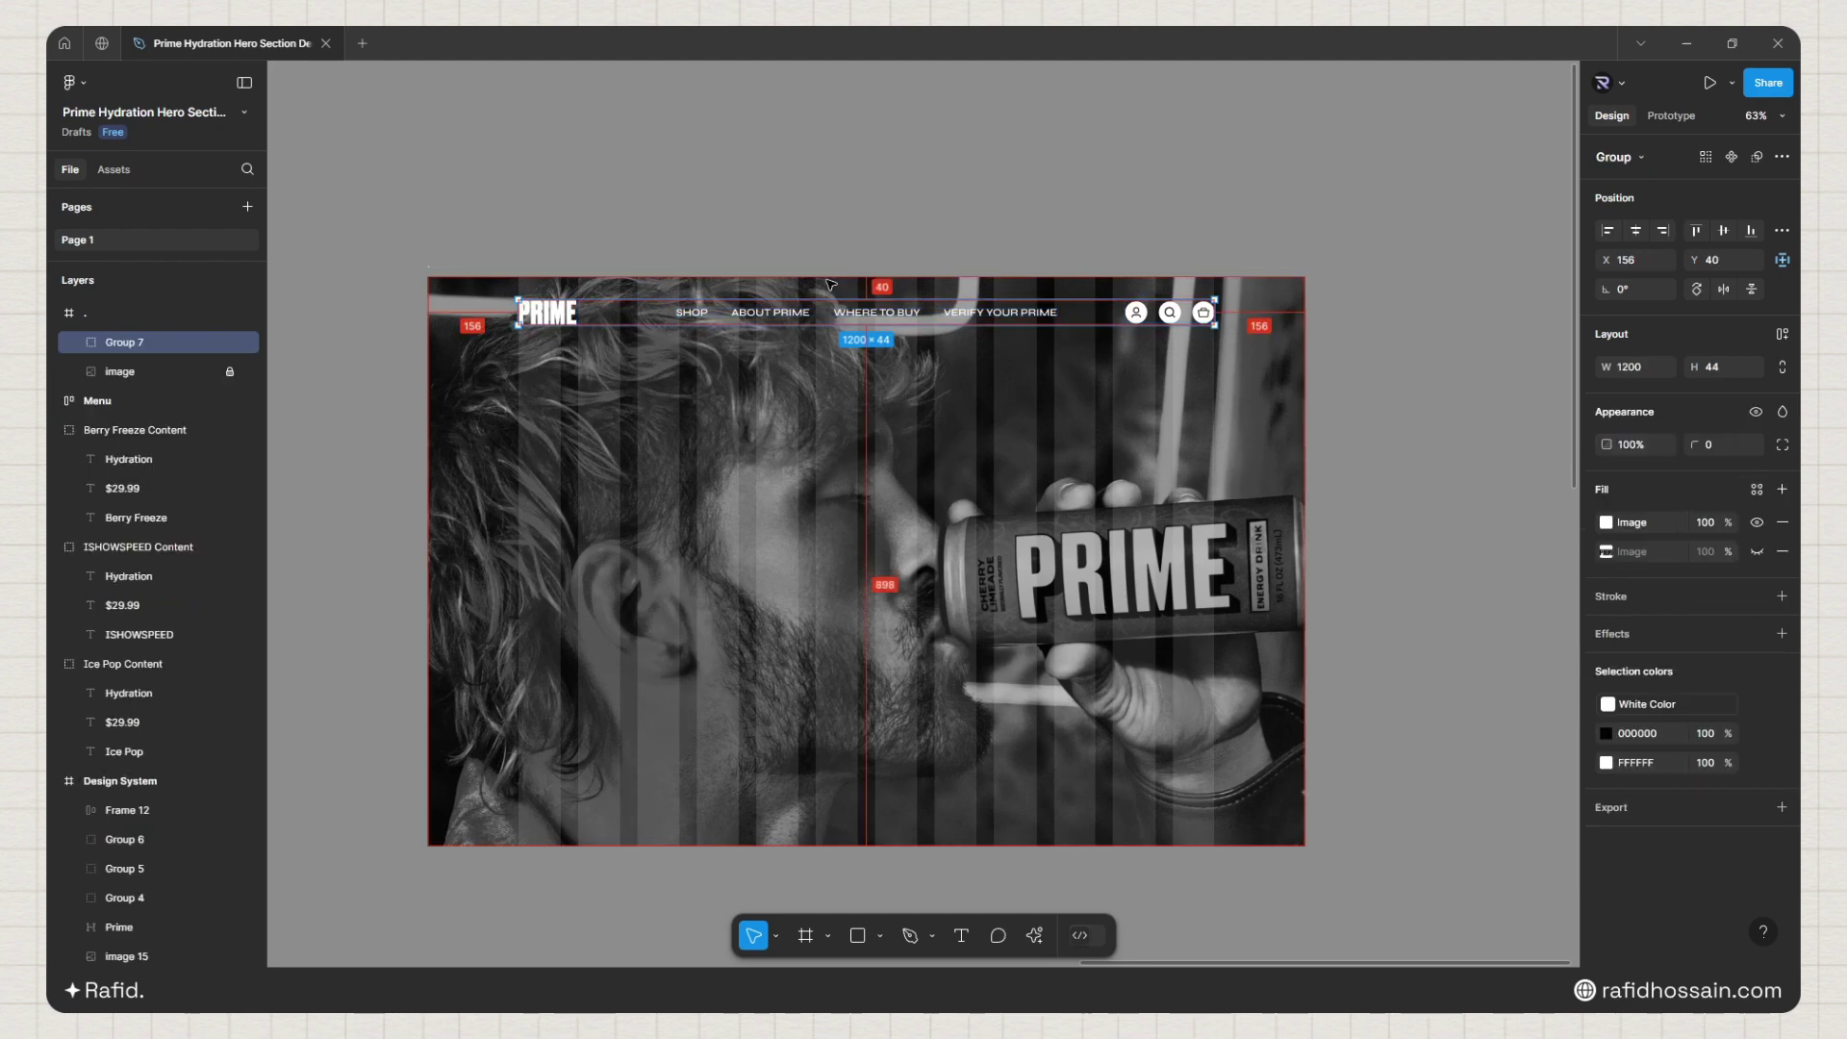
Step: Rename the new navigation group as Header and lock it
double_click(128, 343)
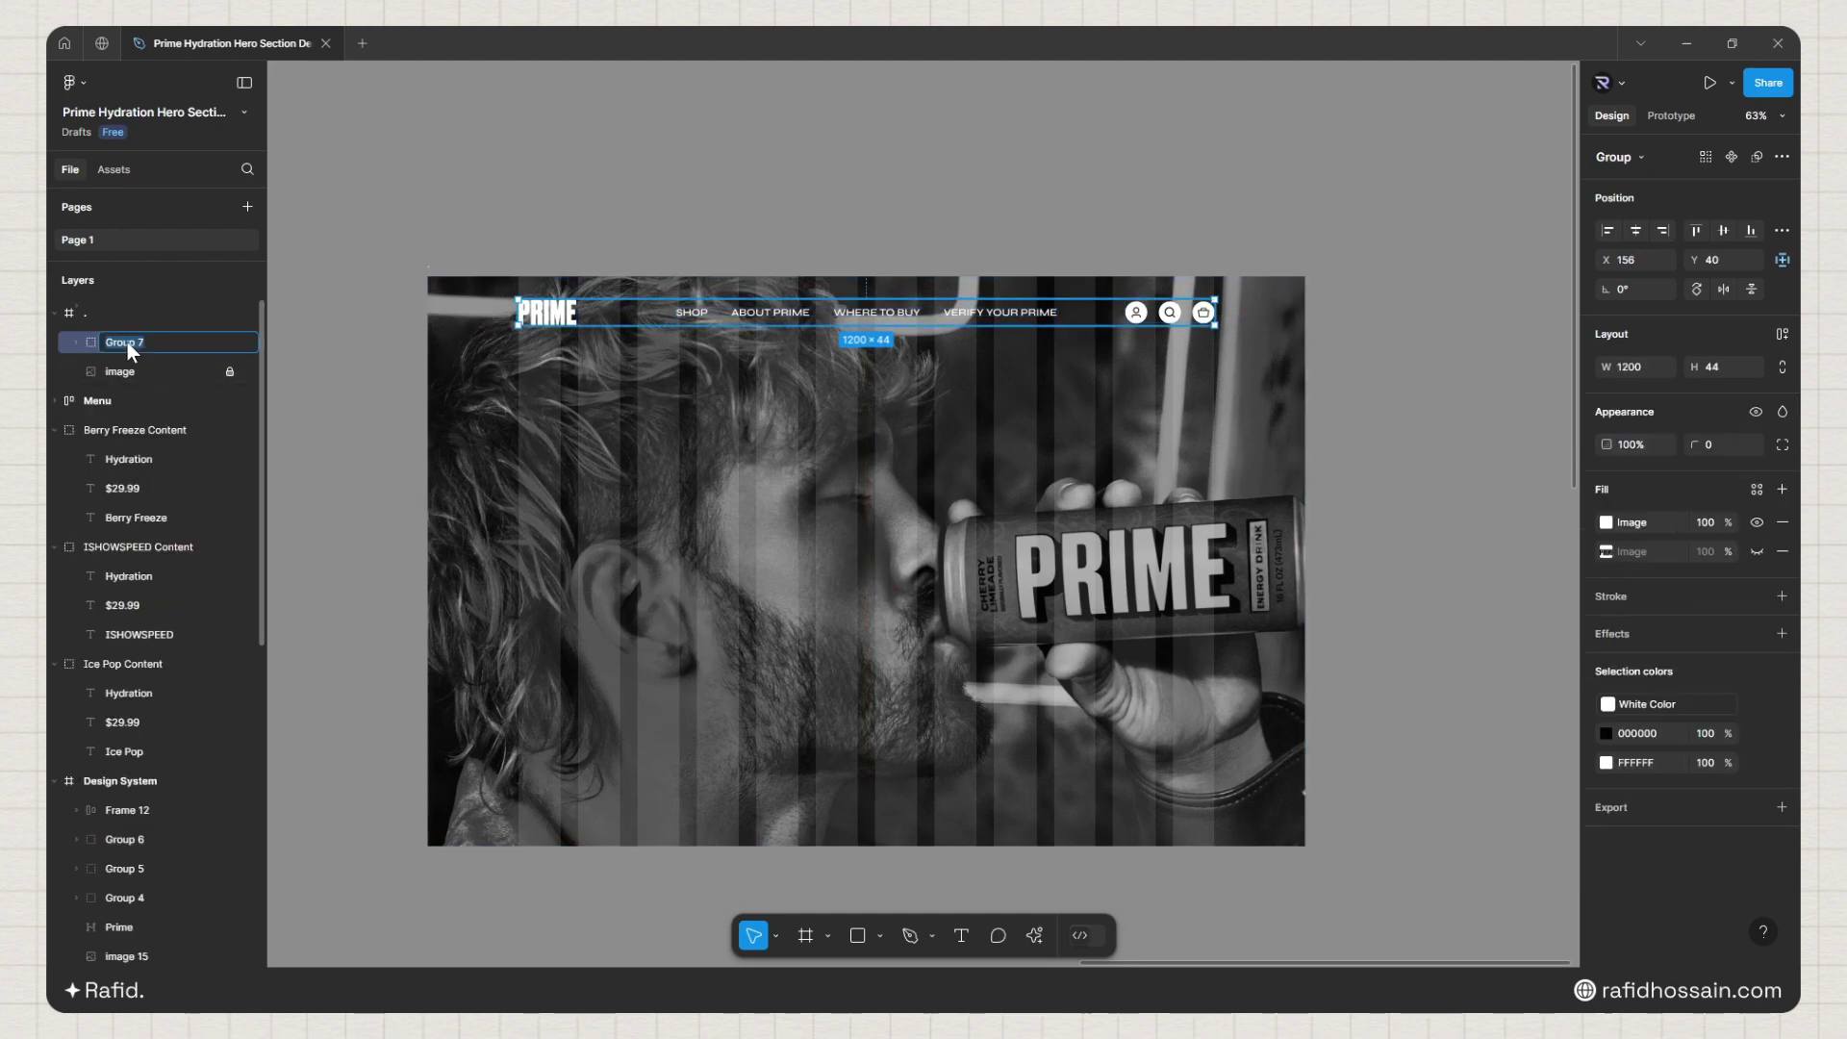
type("Header")
key("Return")
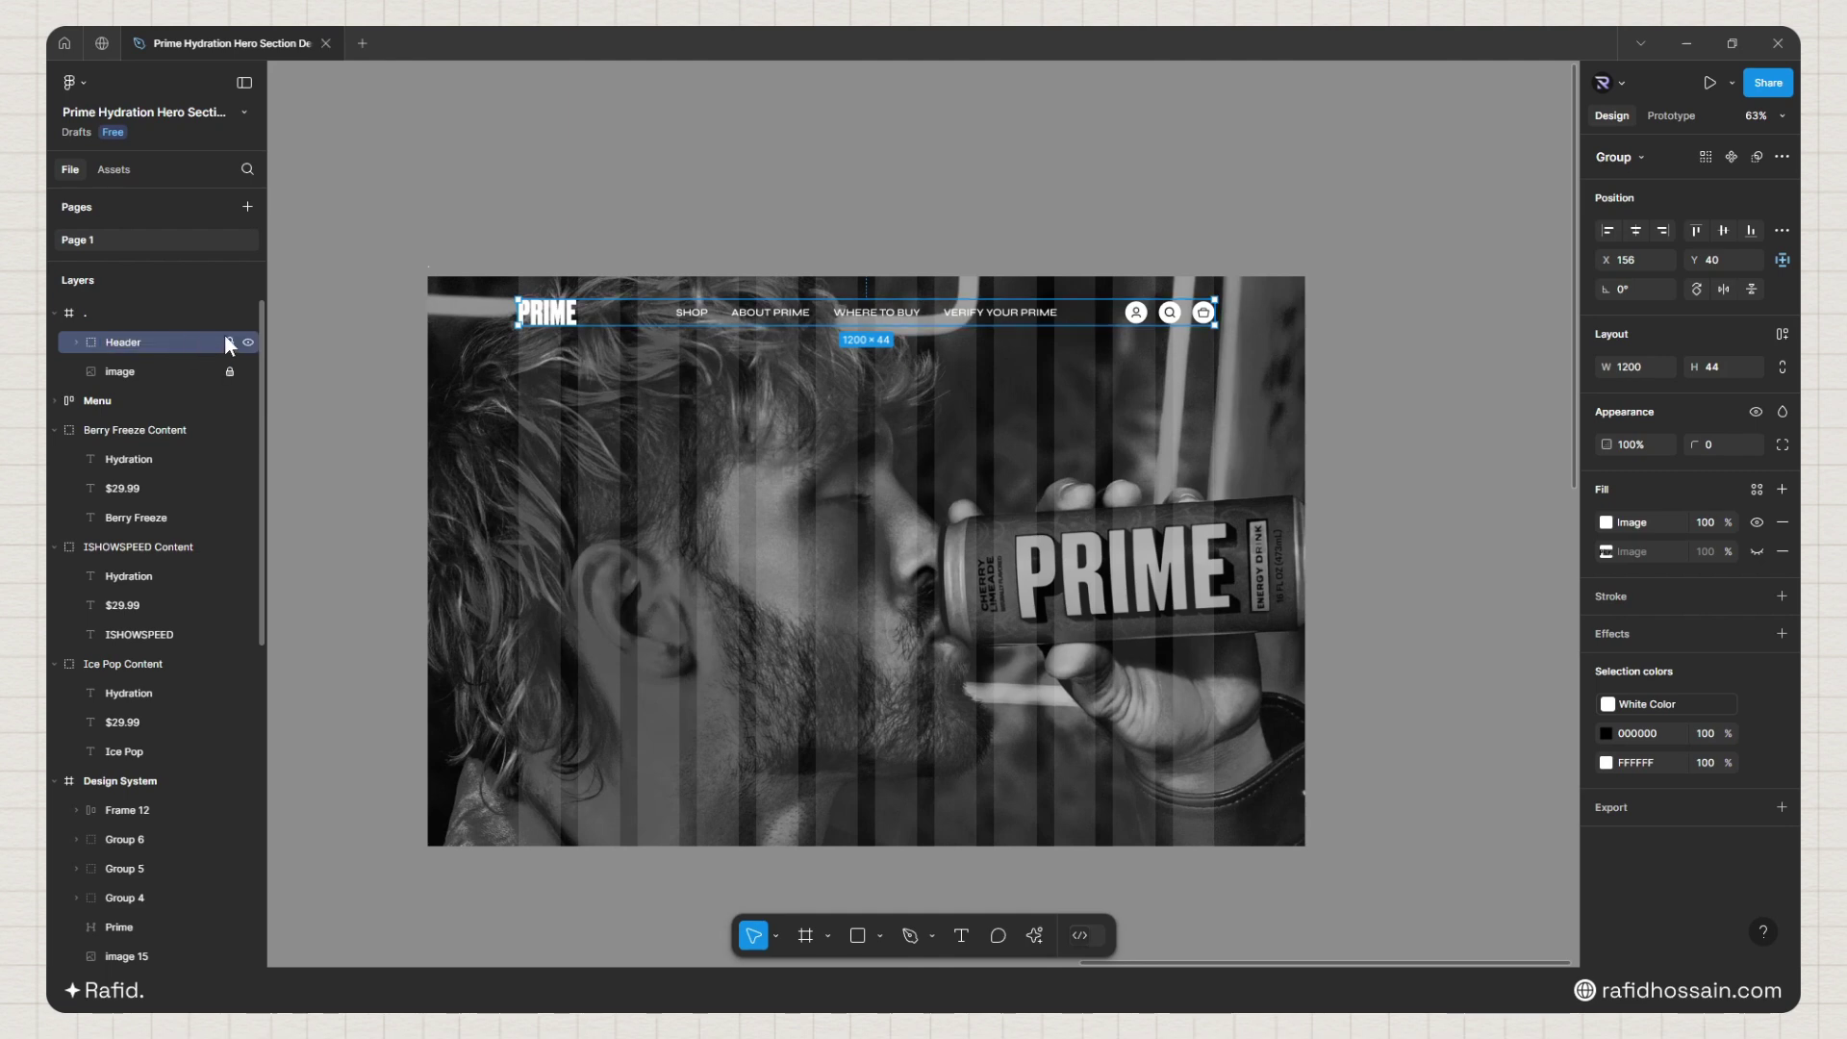
left_click(229, 342)
Step: Draw a 536 × 982 rectangle at X 976, Y 0 covering the right-hand part of the hero frame
scroll(1216, 230, "down", 3)
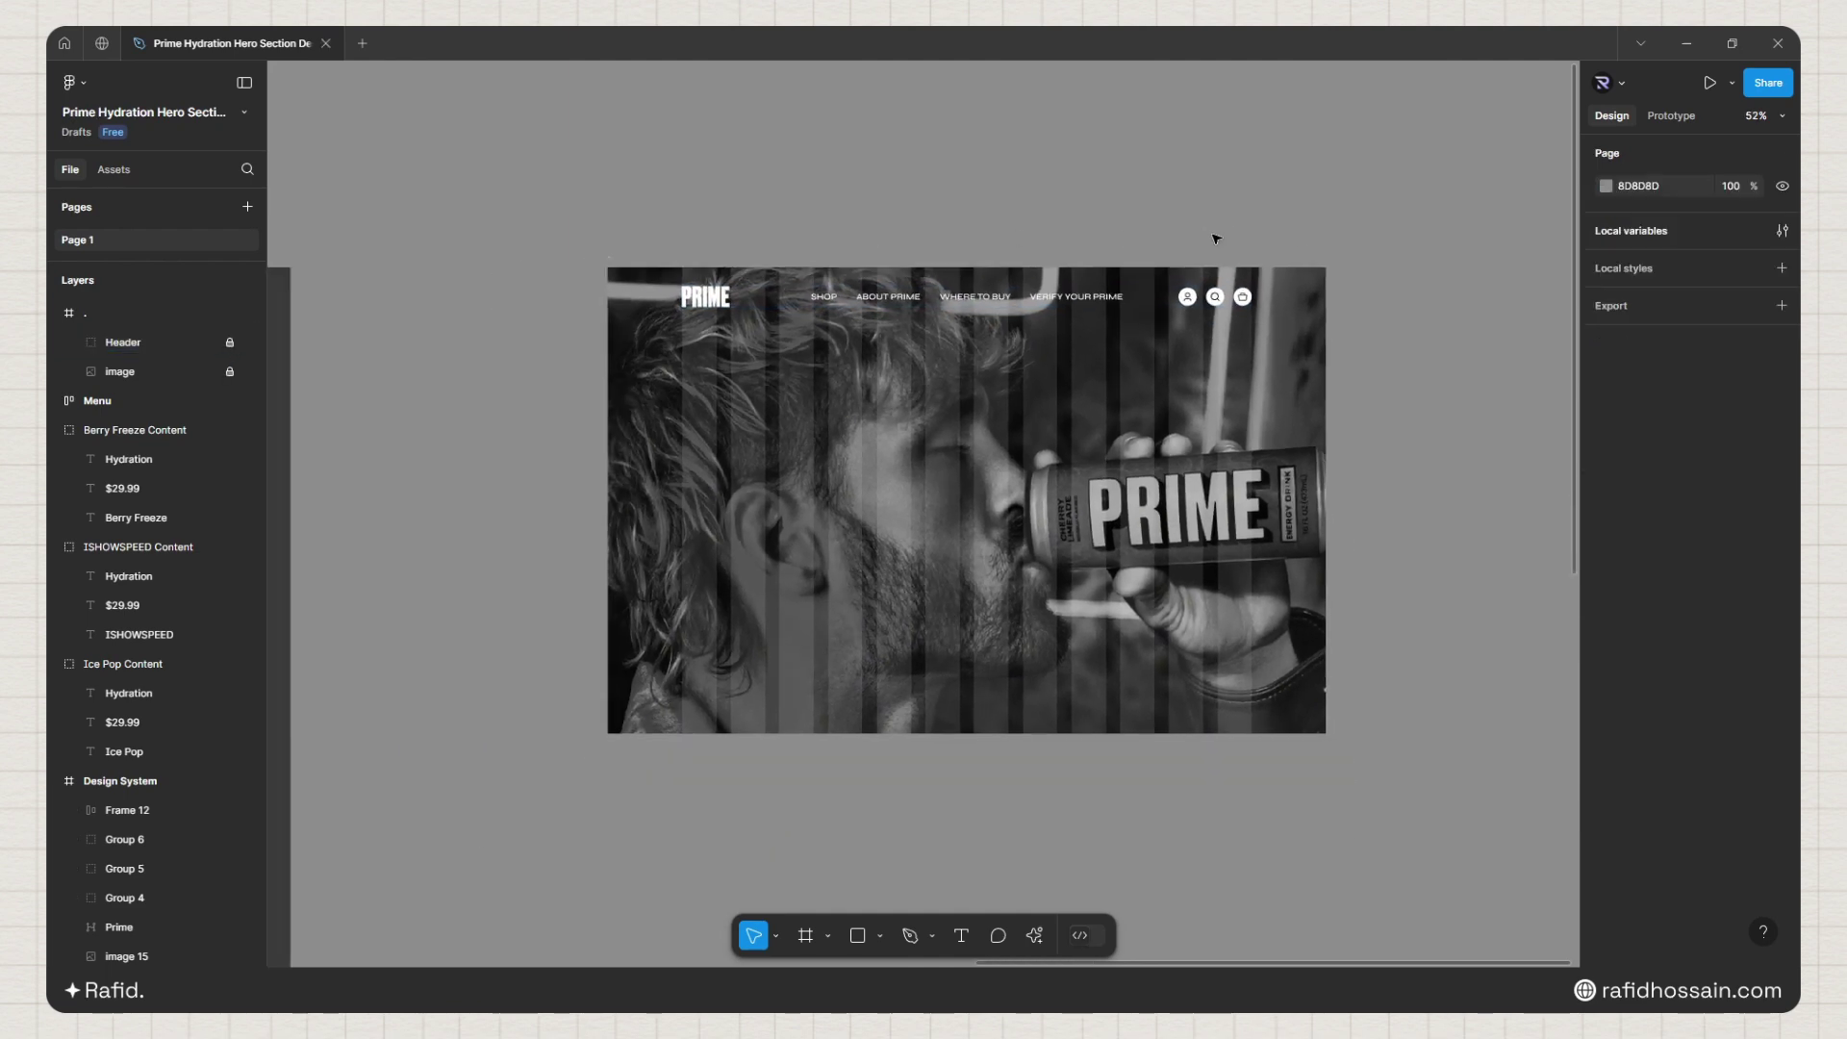
scroll(1216, 327, "up", 1)
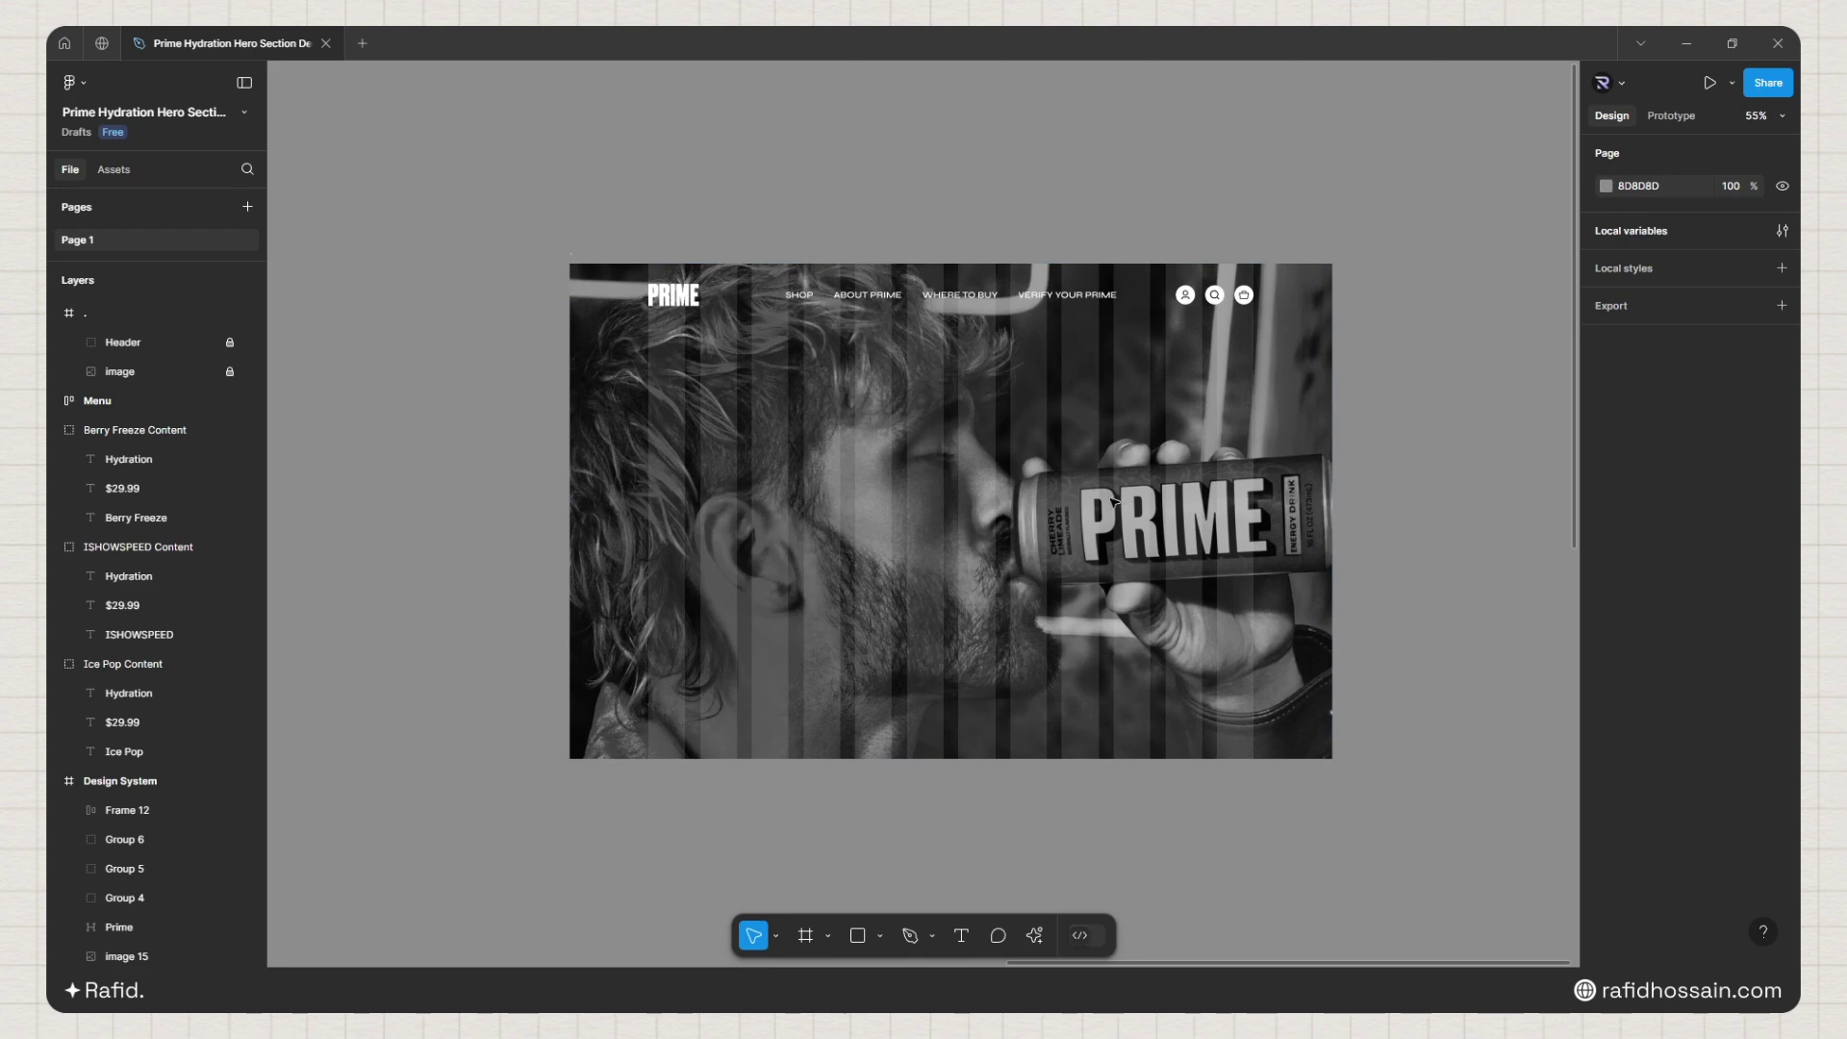
key("r")
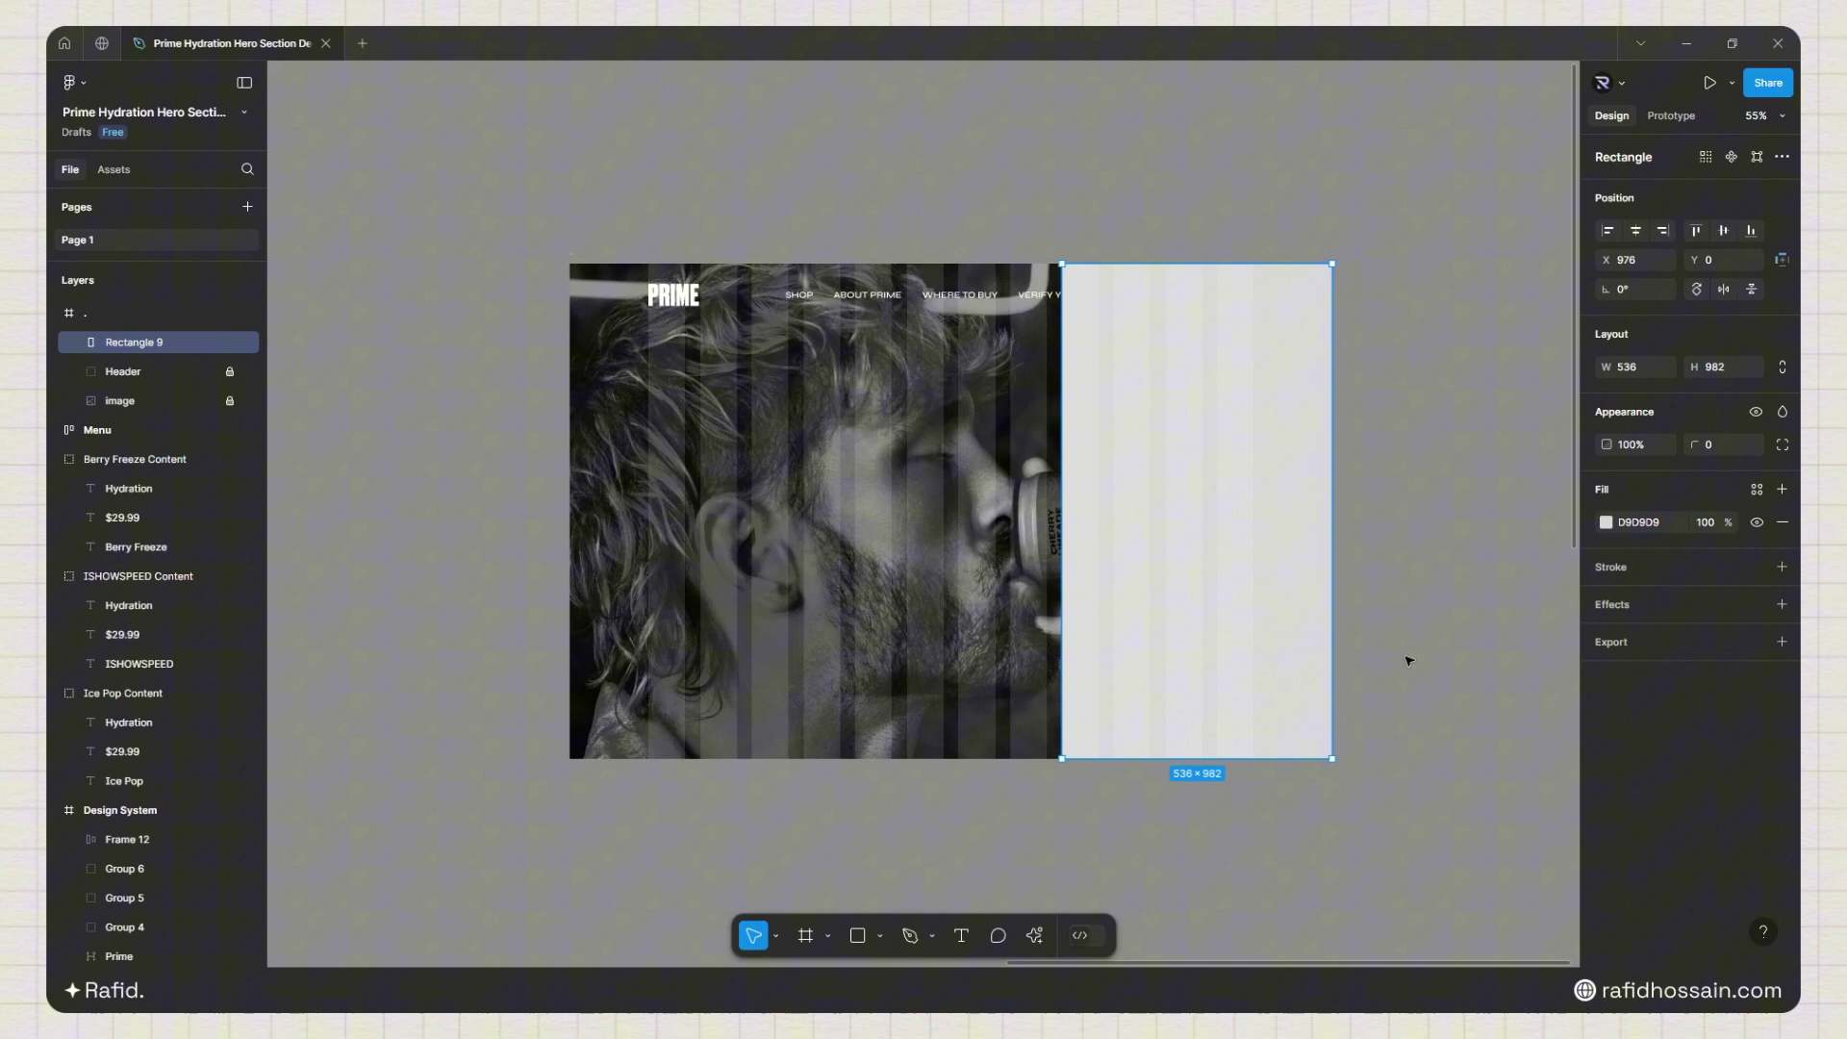
Step: Slant the rectangle by shifting its two upper corner points about 204 px to the right
key("Return")
mouse_move(1015, 215)
left_mouse_down()
mouse_move(1182, 290)
mouse_move(1382, 288)
left_mouse_up()
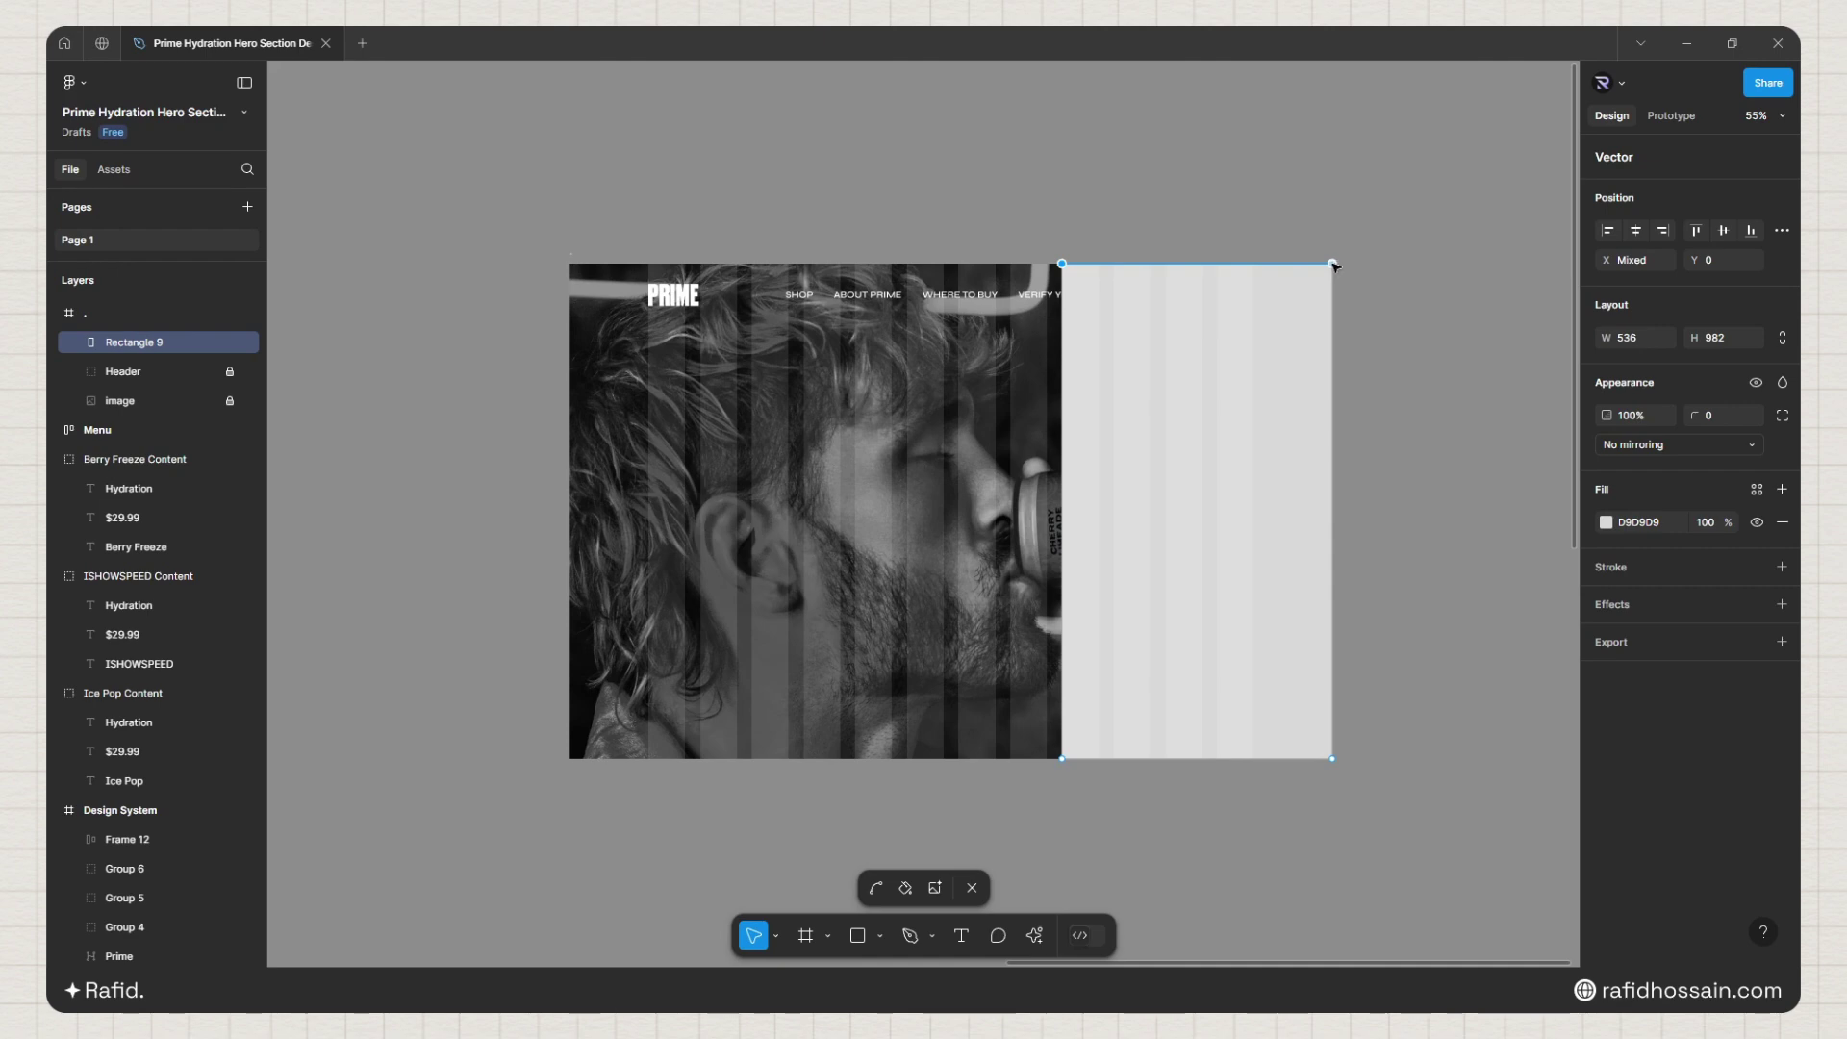
left_click_drag(1333, 264, 1440, 265)
scroll(1442, 268, "up", 5)
double_click(1307, 190)
scroll(1306, 183, "down", 5)
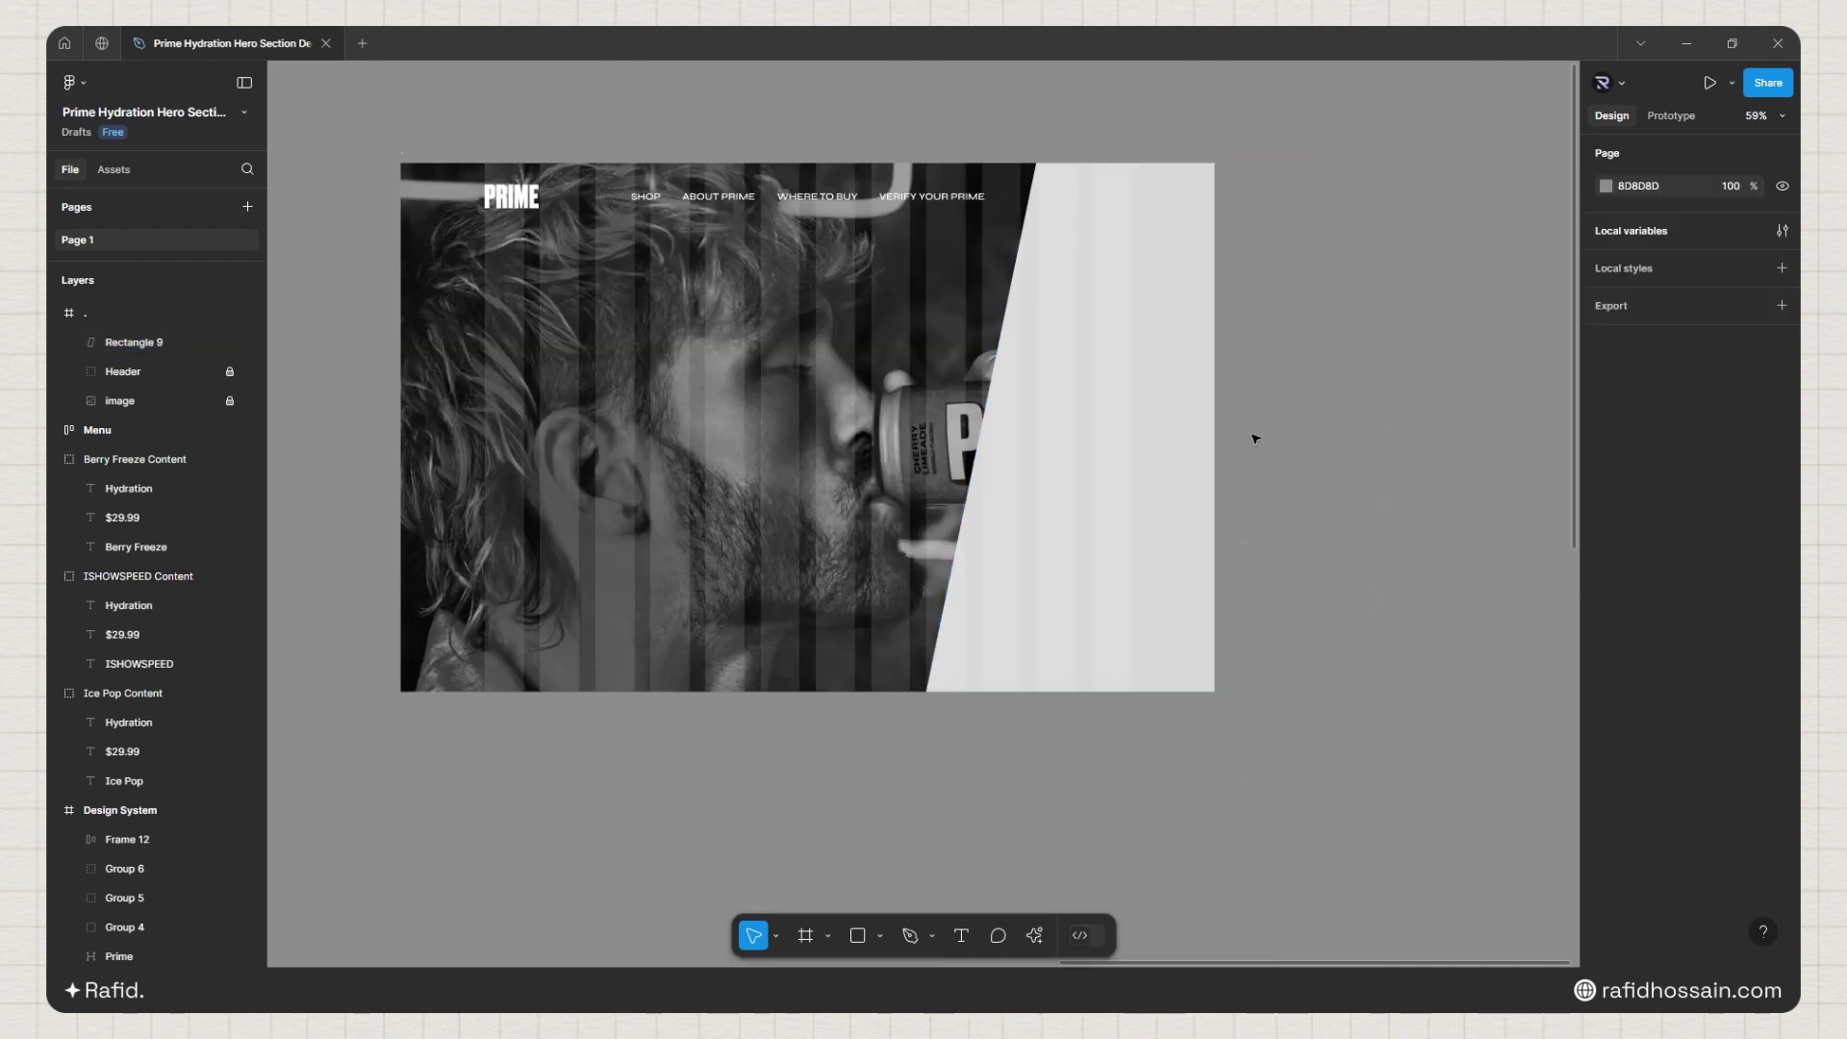
Step: Pull the slanted shape's upper-right corner point back to the hero frame's right edge, making the shape 536 wide
scroll(1250, 434, "up", 1)
double_click(1138, 408)
scroll(1178, 134, "up", 4)
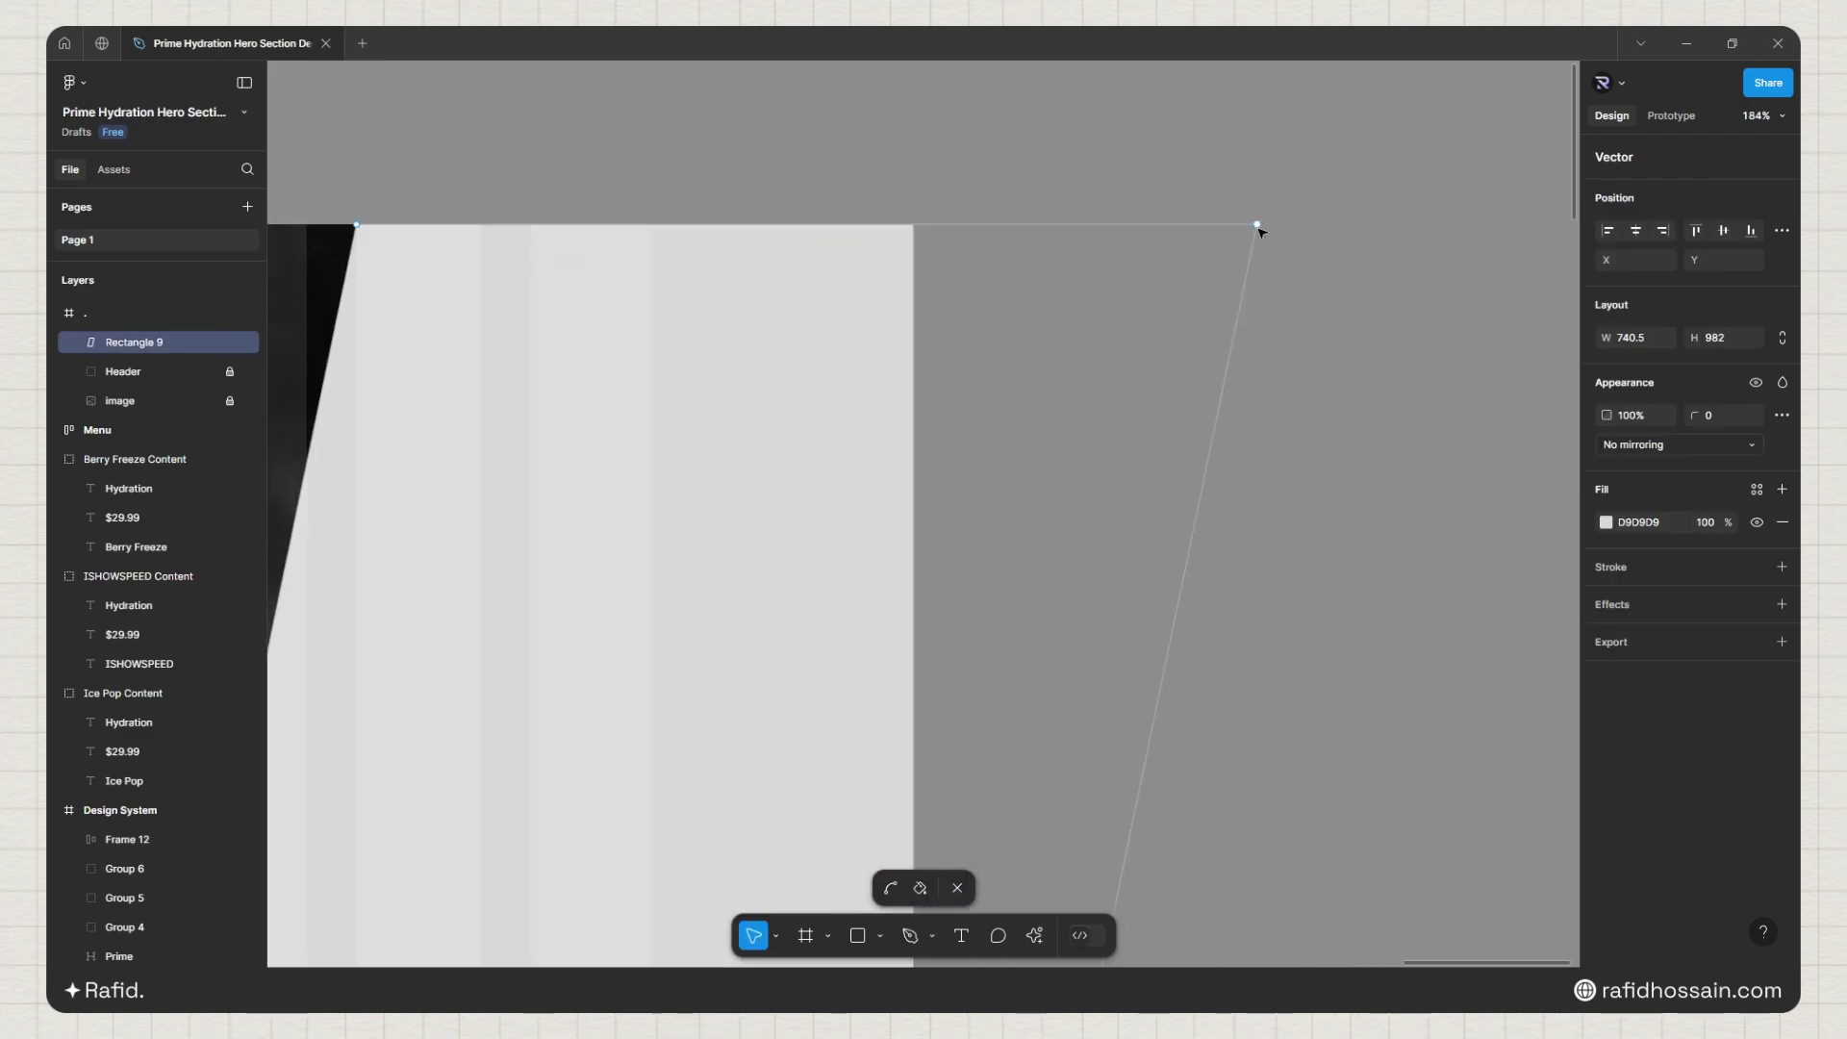
left_click_drag(1260, 227, 919, 229)
key("Escape")
key("Escape")
scroll(1093, 189, "down", 8)
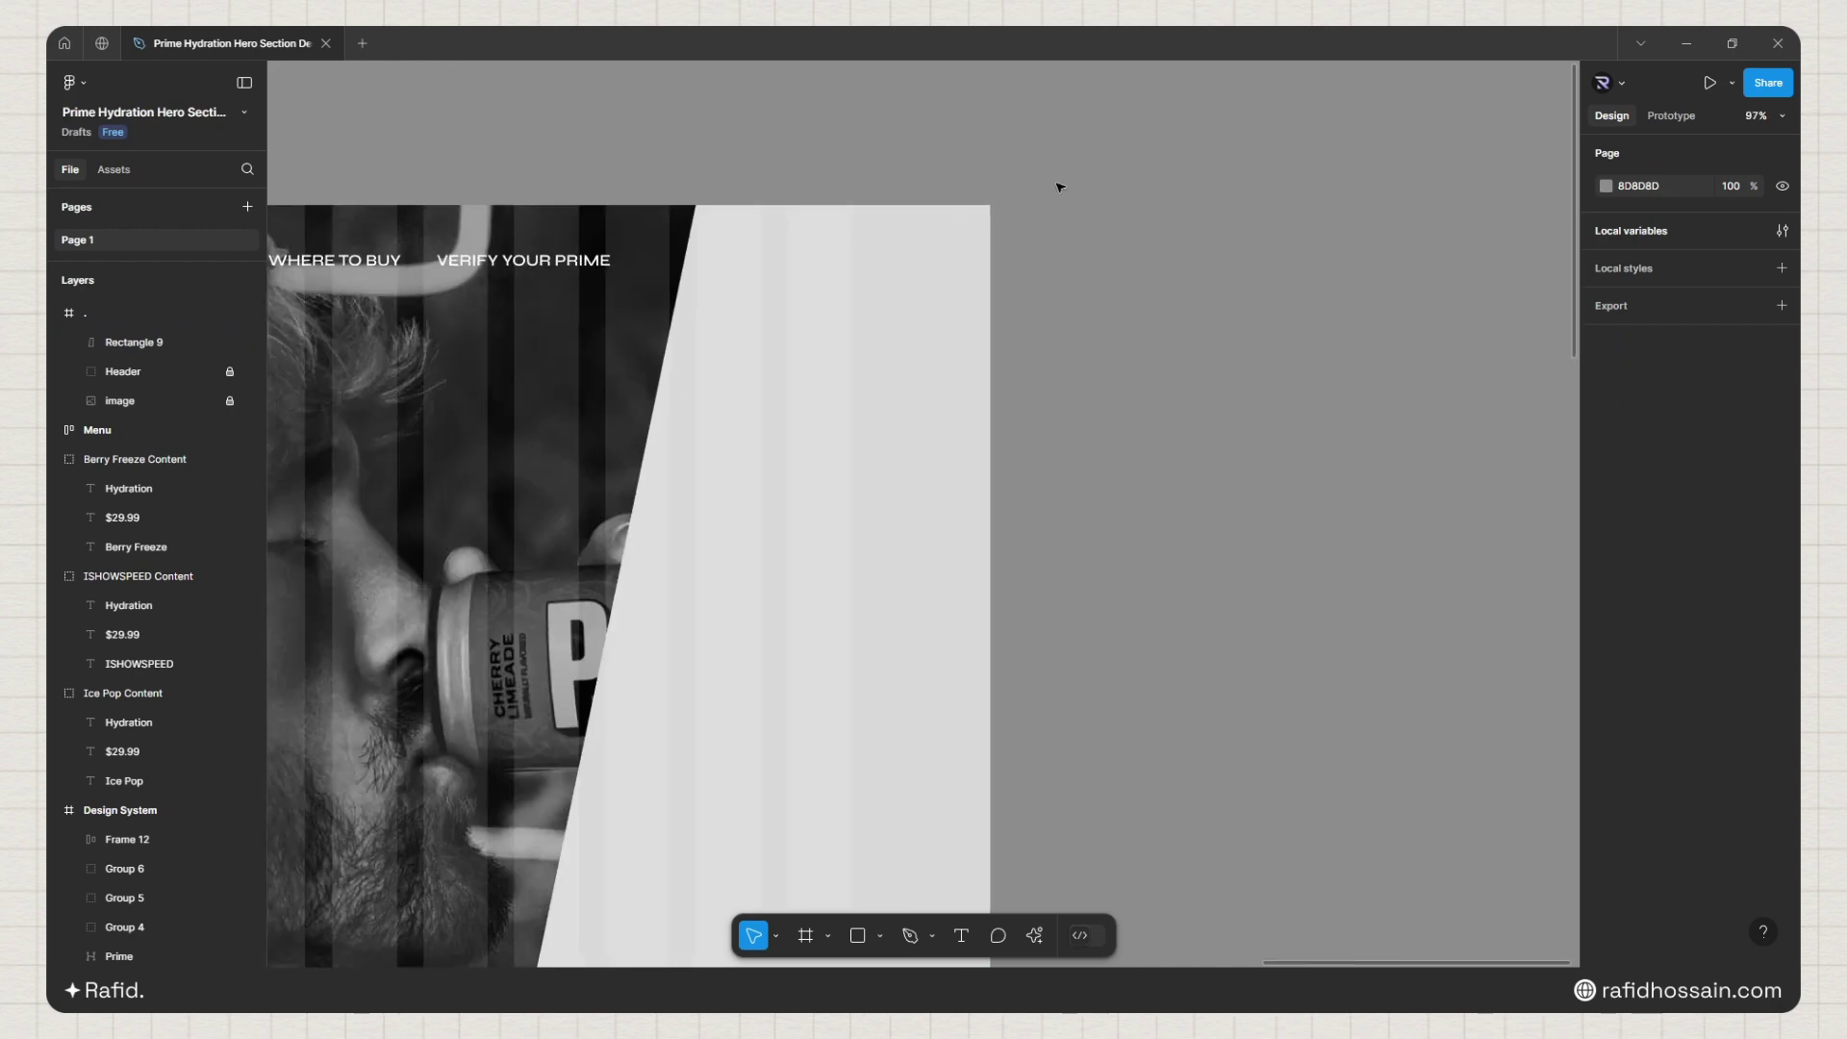
Step: Give the slanted shape a linear gradient fill running diagonally from its upper-right corner to its lower-left corner
left_click(944, 338)
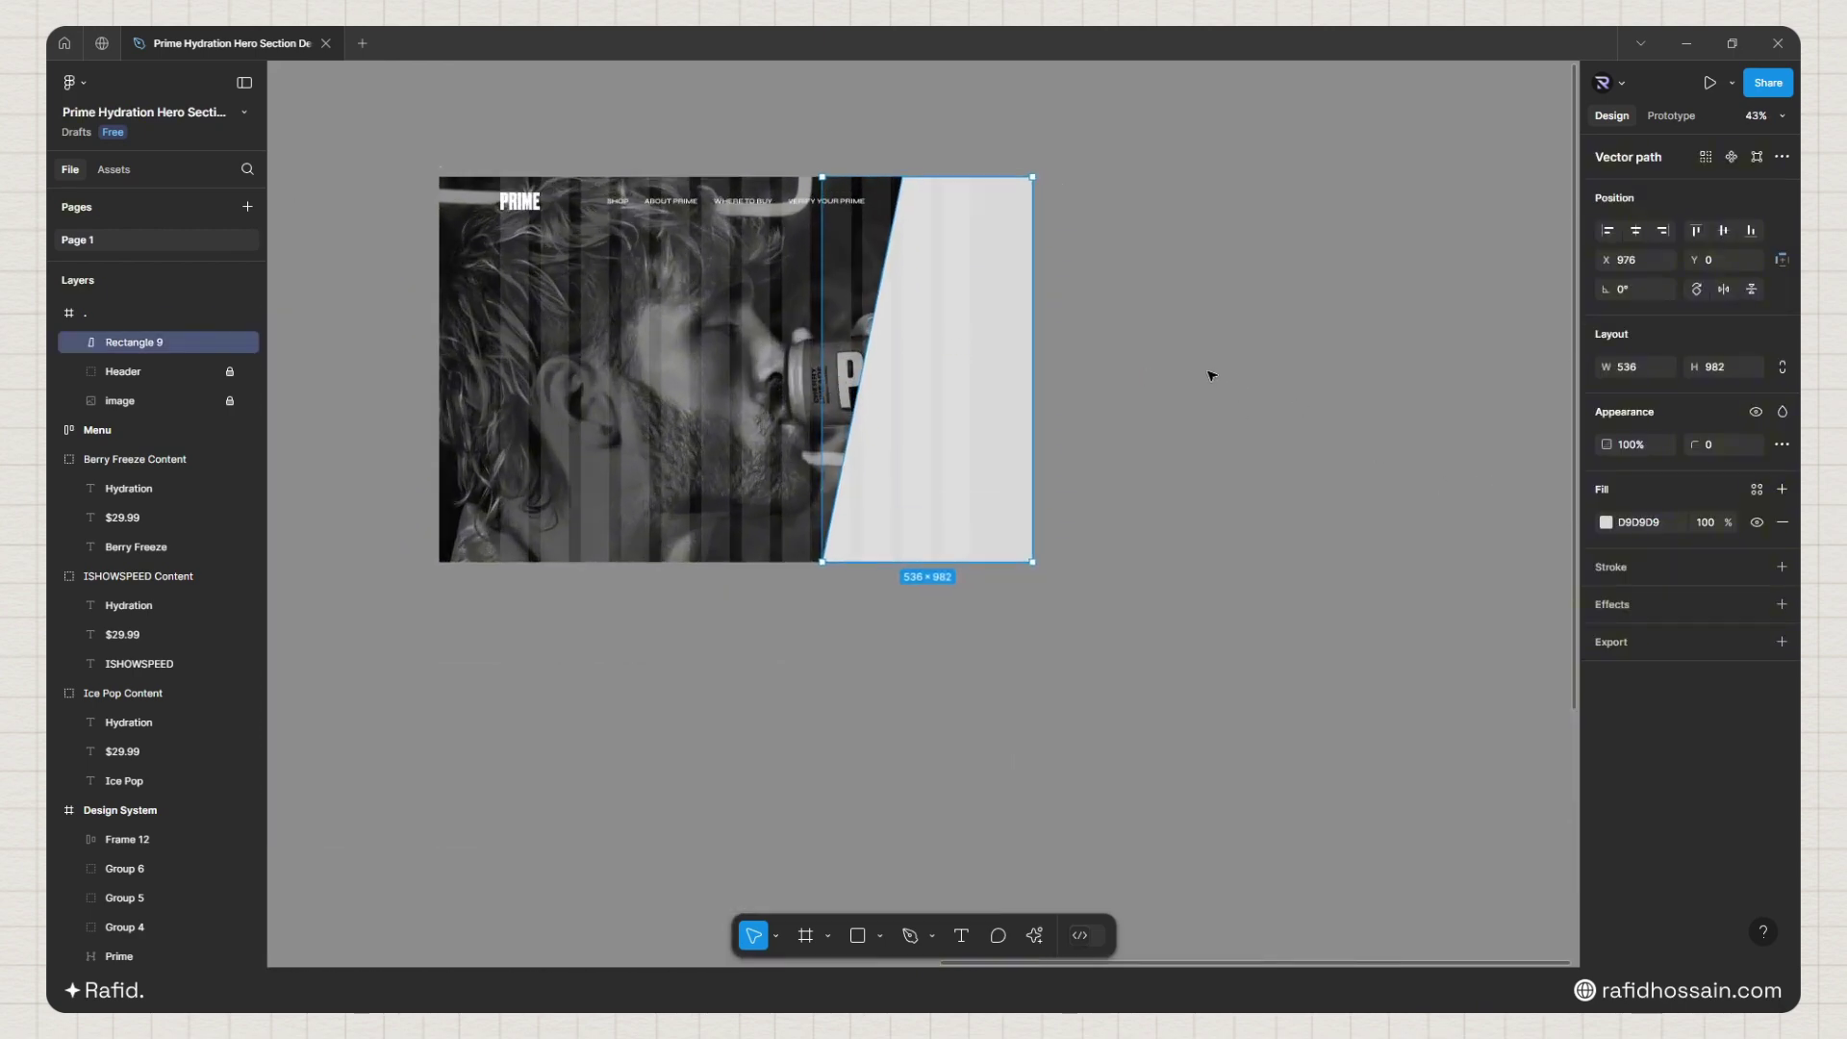
scroll(1403, 426, "down", 3)
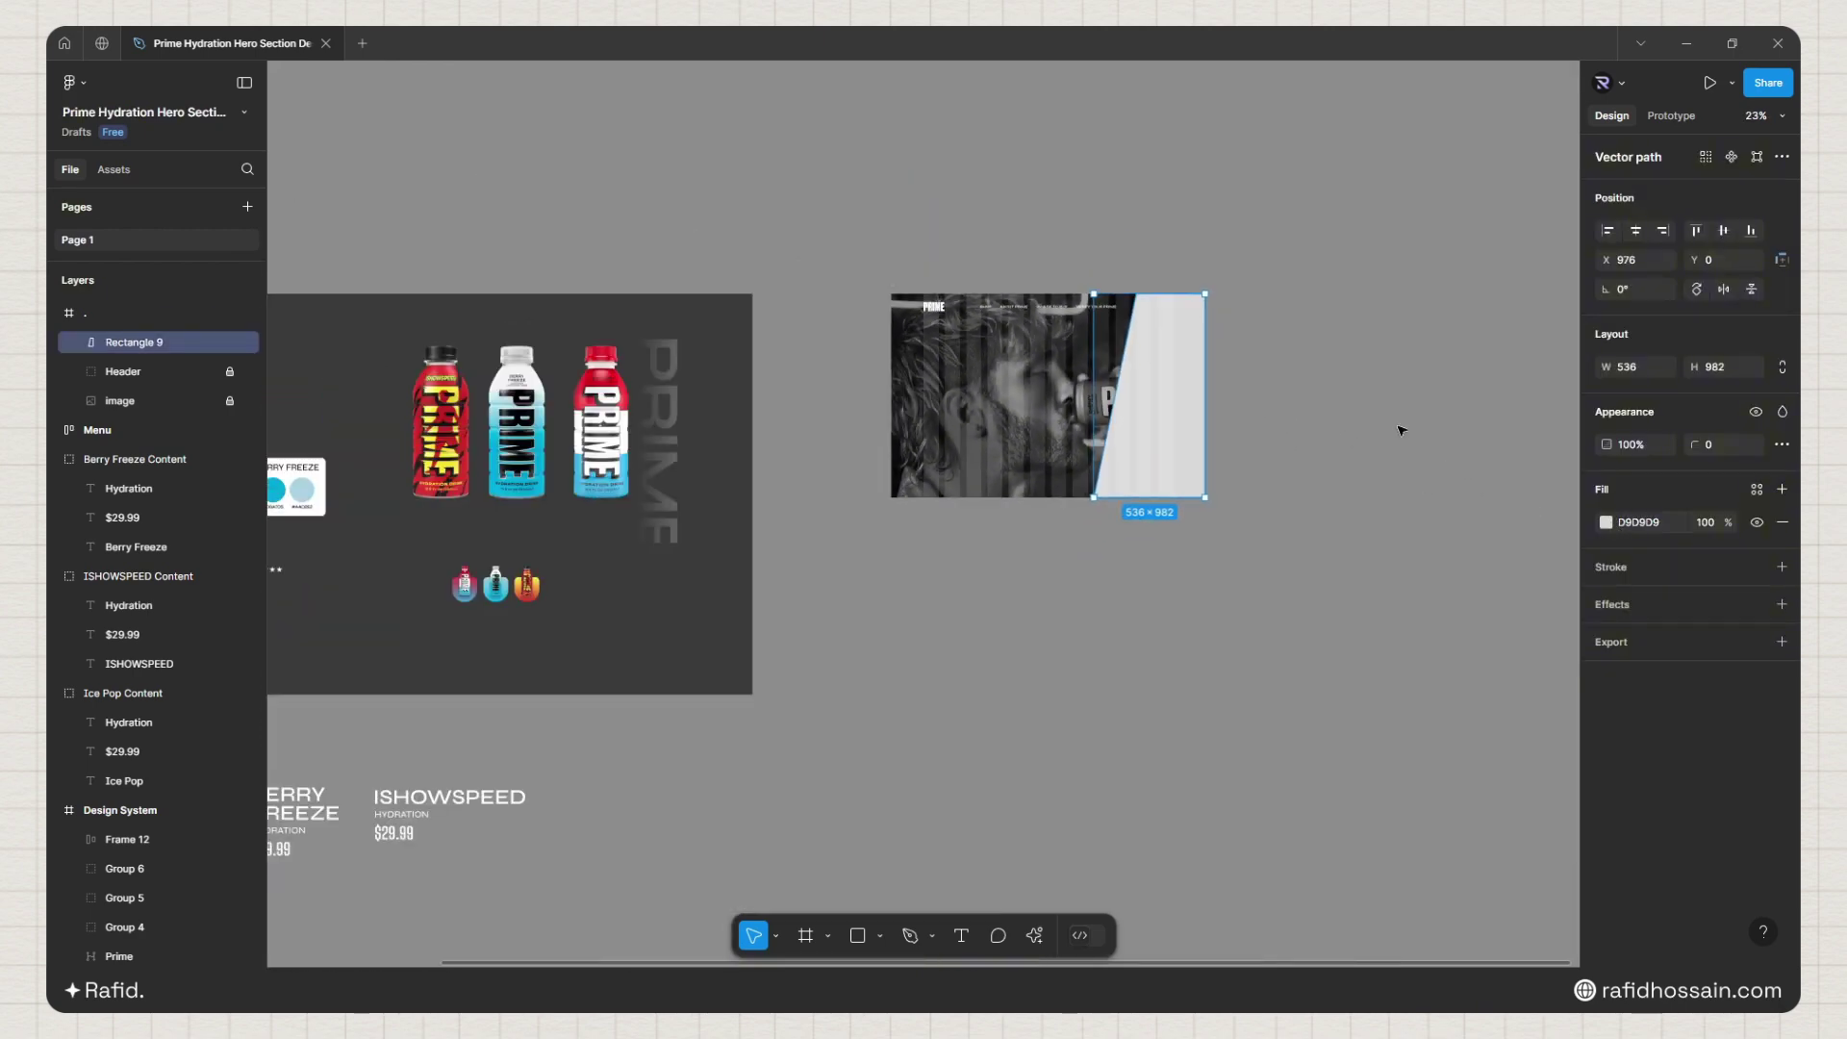
scroll(1266, 502, "down", 2)
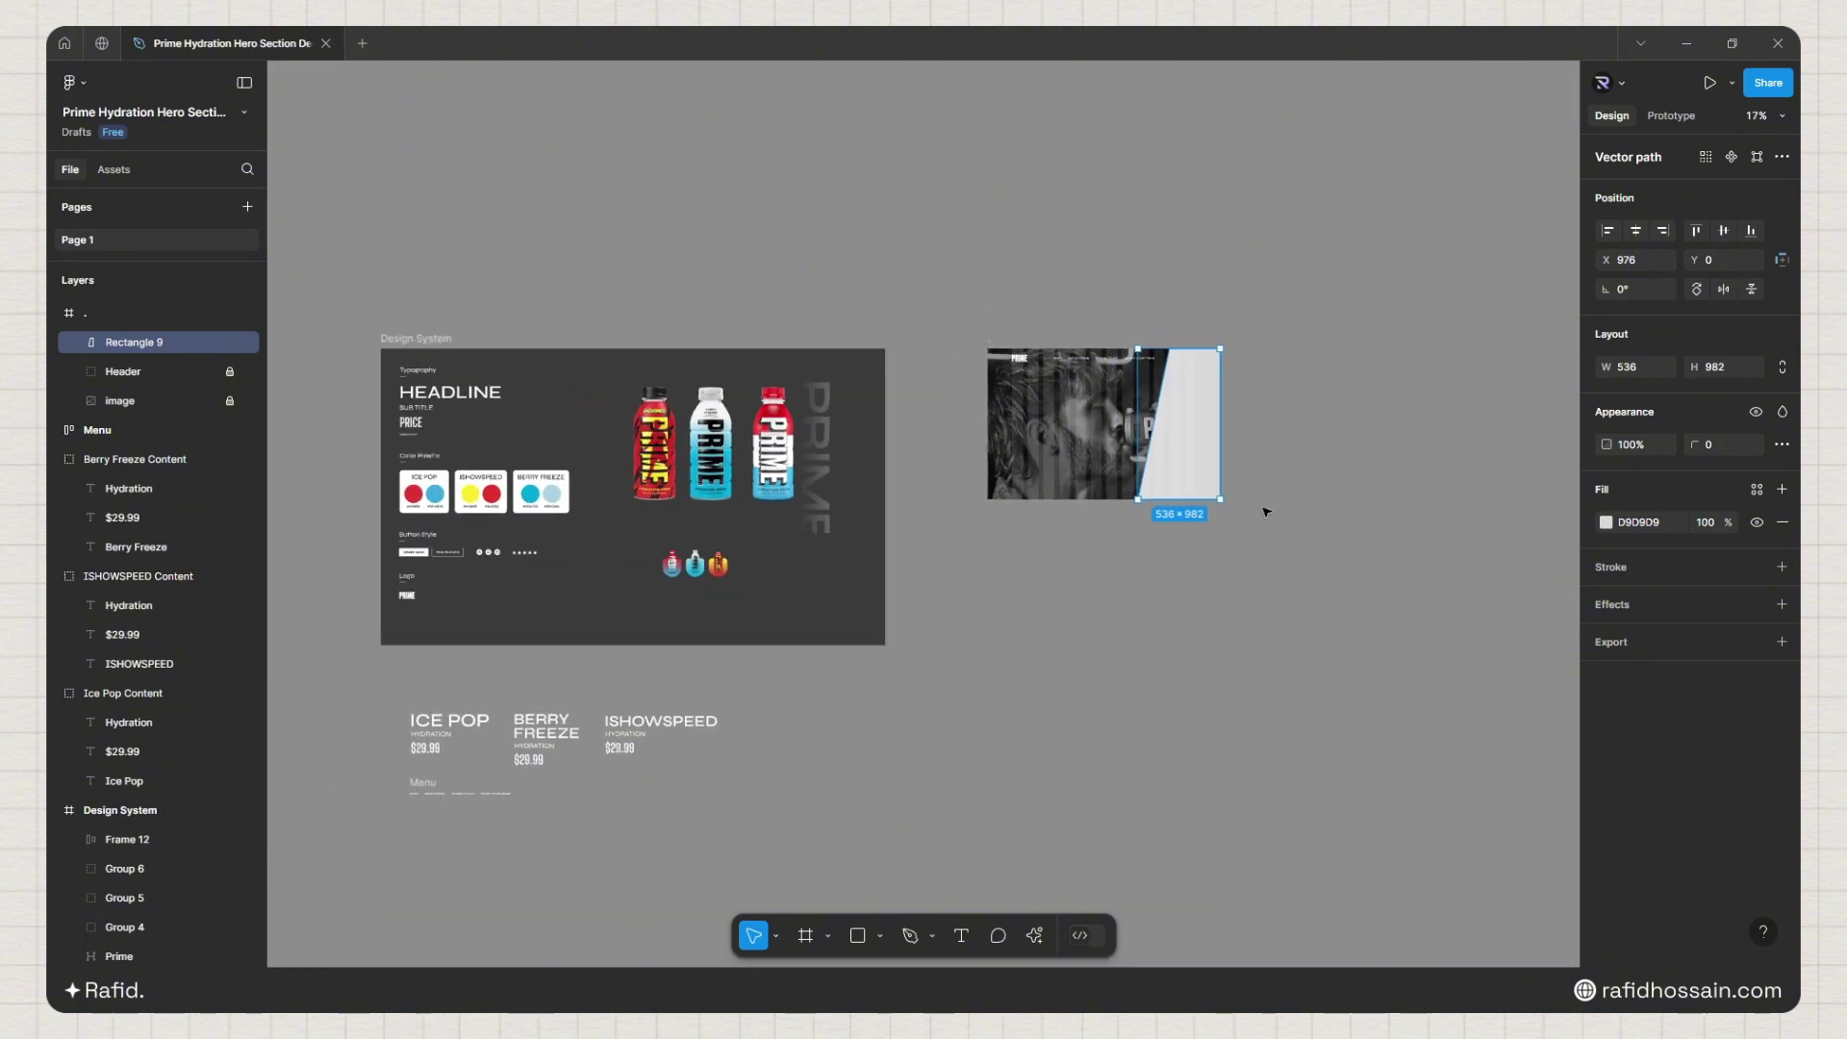
scroll(1243, 403, "up", 5)
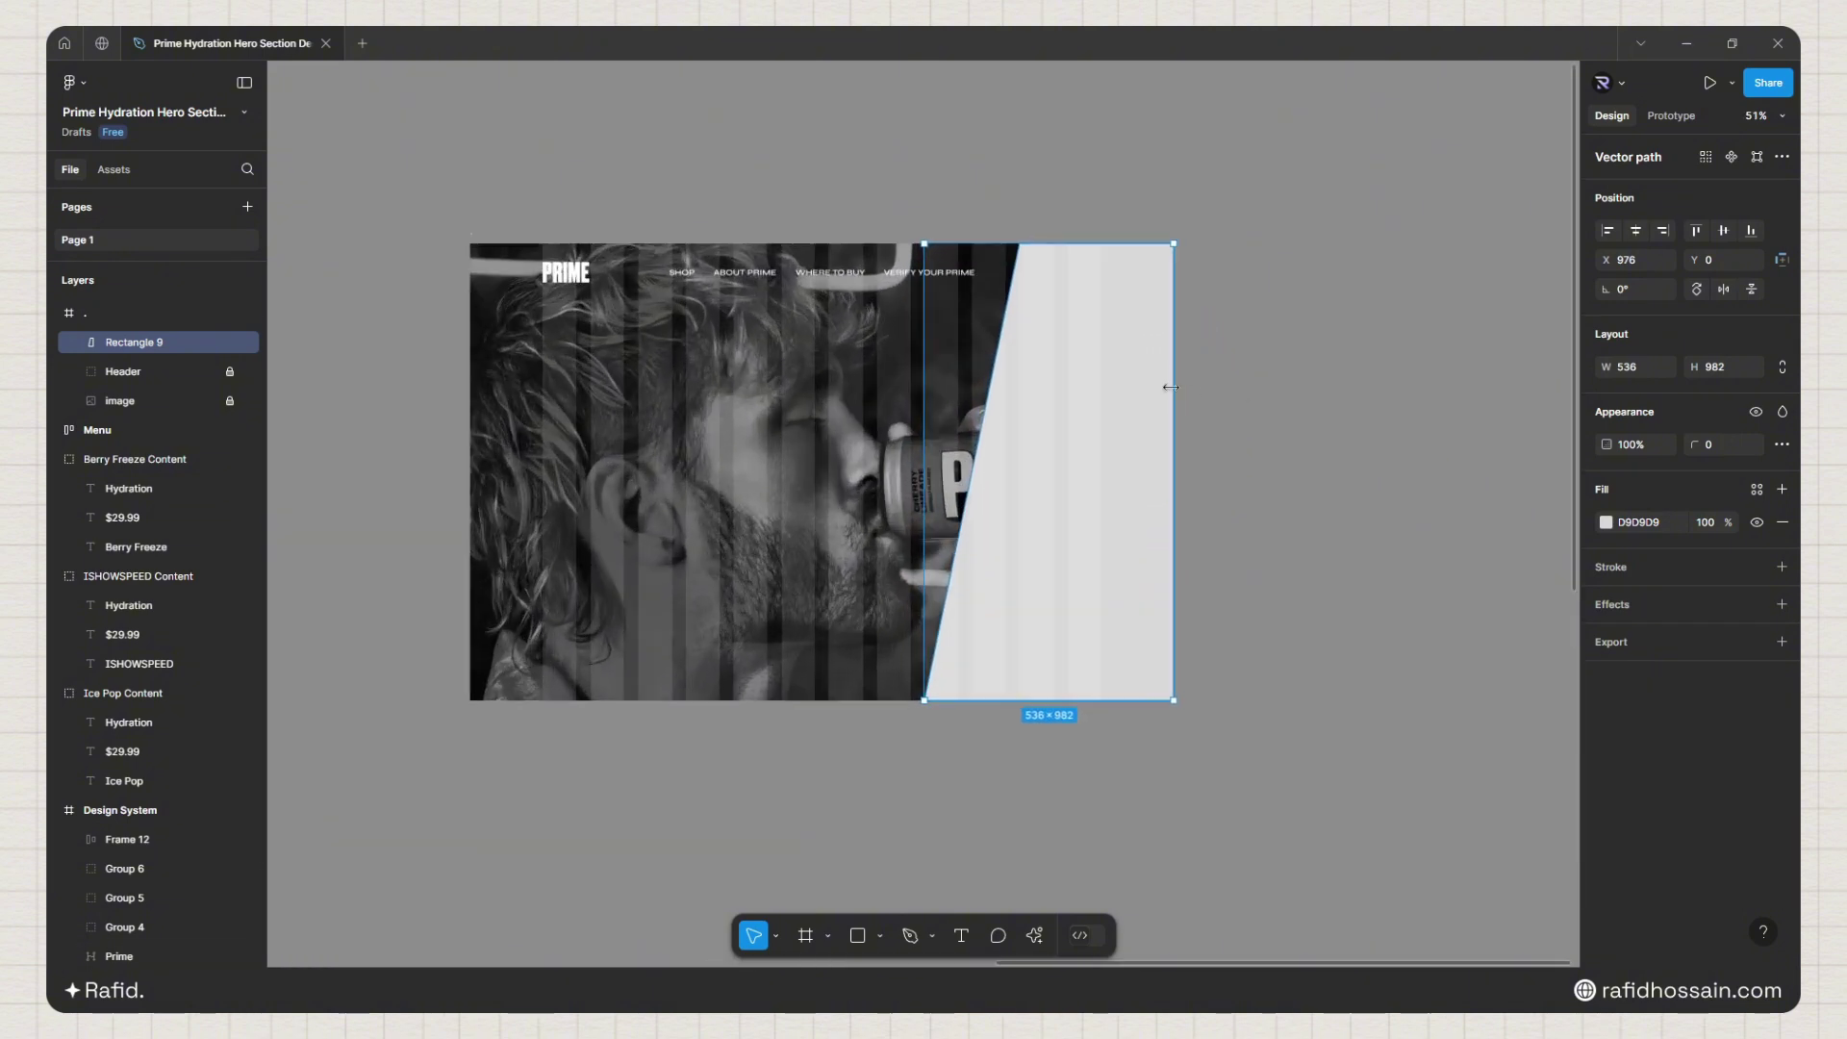
left_click(1606, 523)
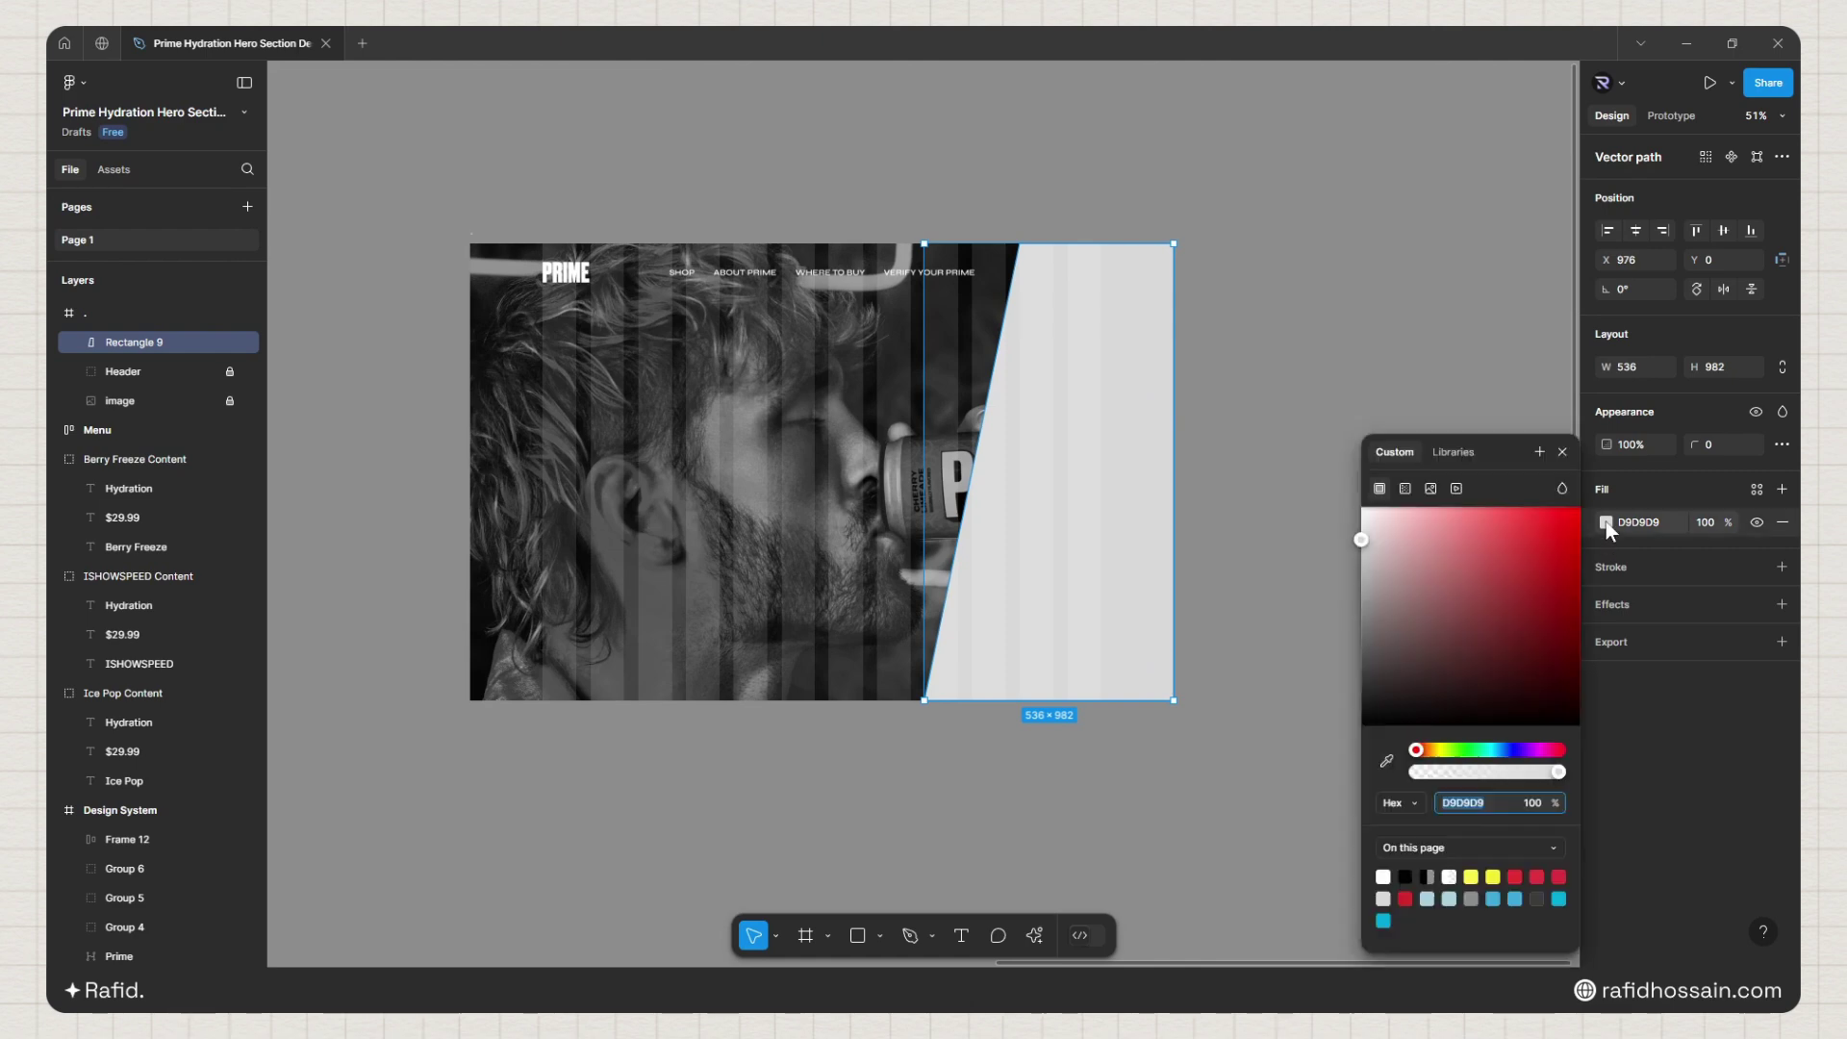
left_click(1405, 487)
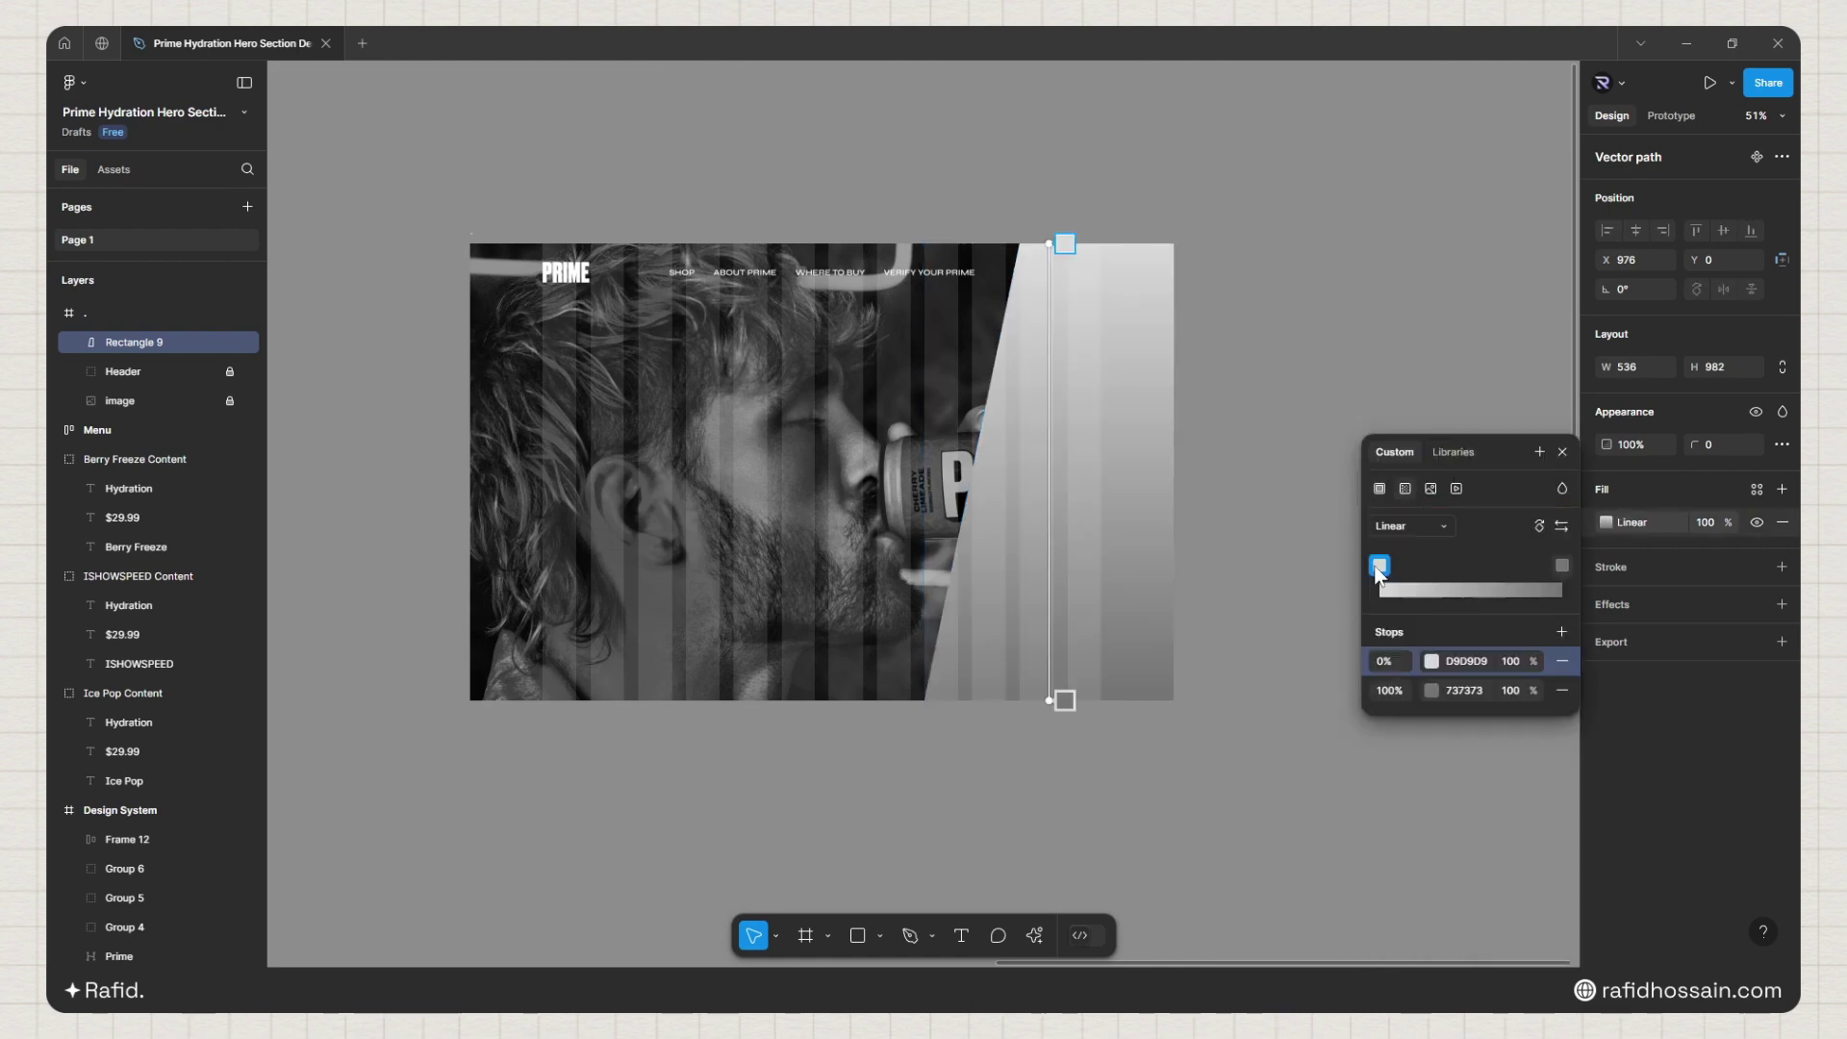
left_click_drag(1051, 246, 1174, 244)
left_click_drag(1048, 700, 927, 708)
scroll(1485, 600, "down", 2)
scroll(1485, 601, "down", 3)
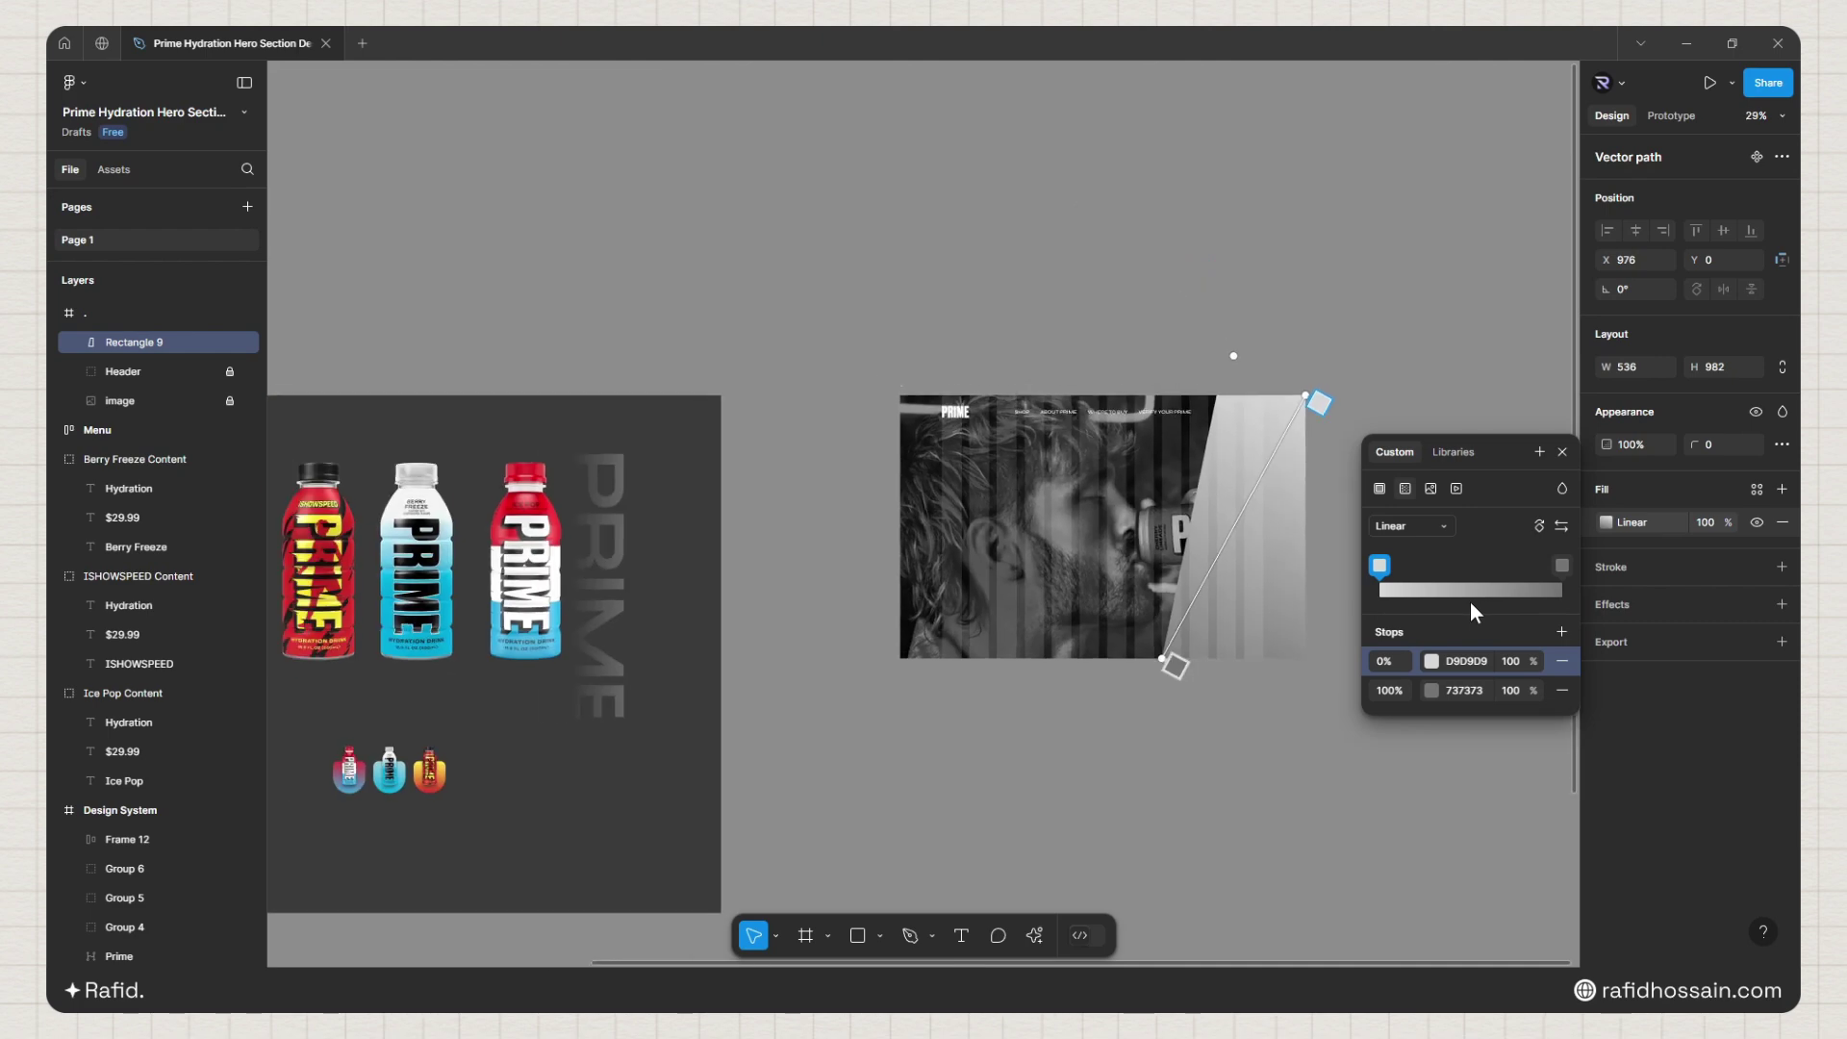
Step: Set the gradient's 0% stop to the Ice Pop red E1363E sampled from the design system's colour palette
left_click(1382, 566)
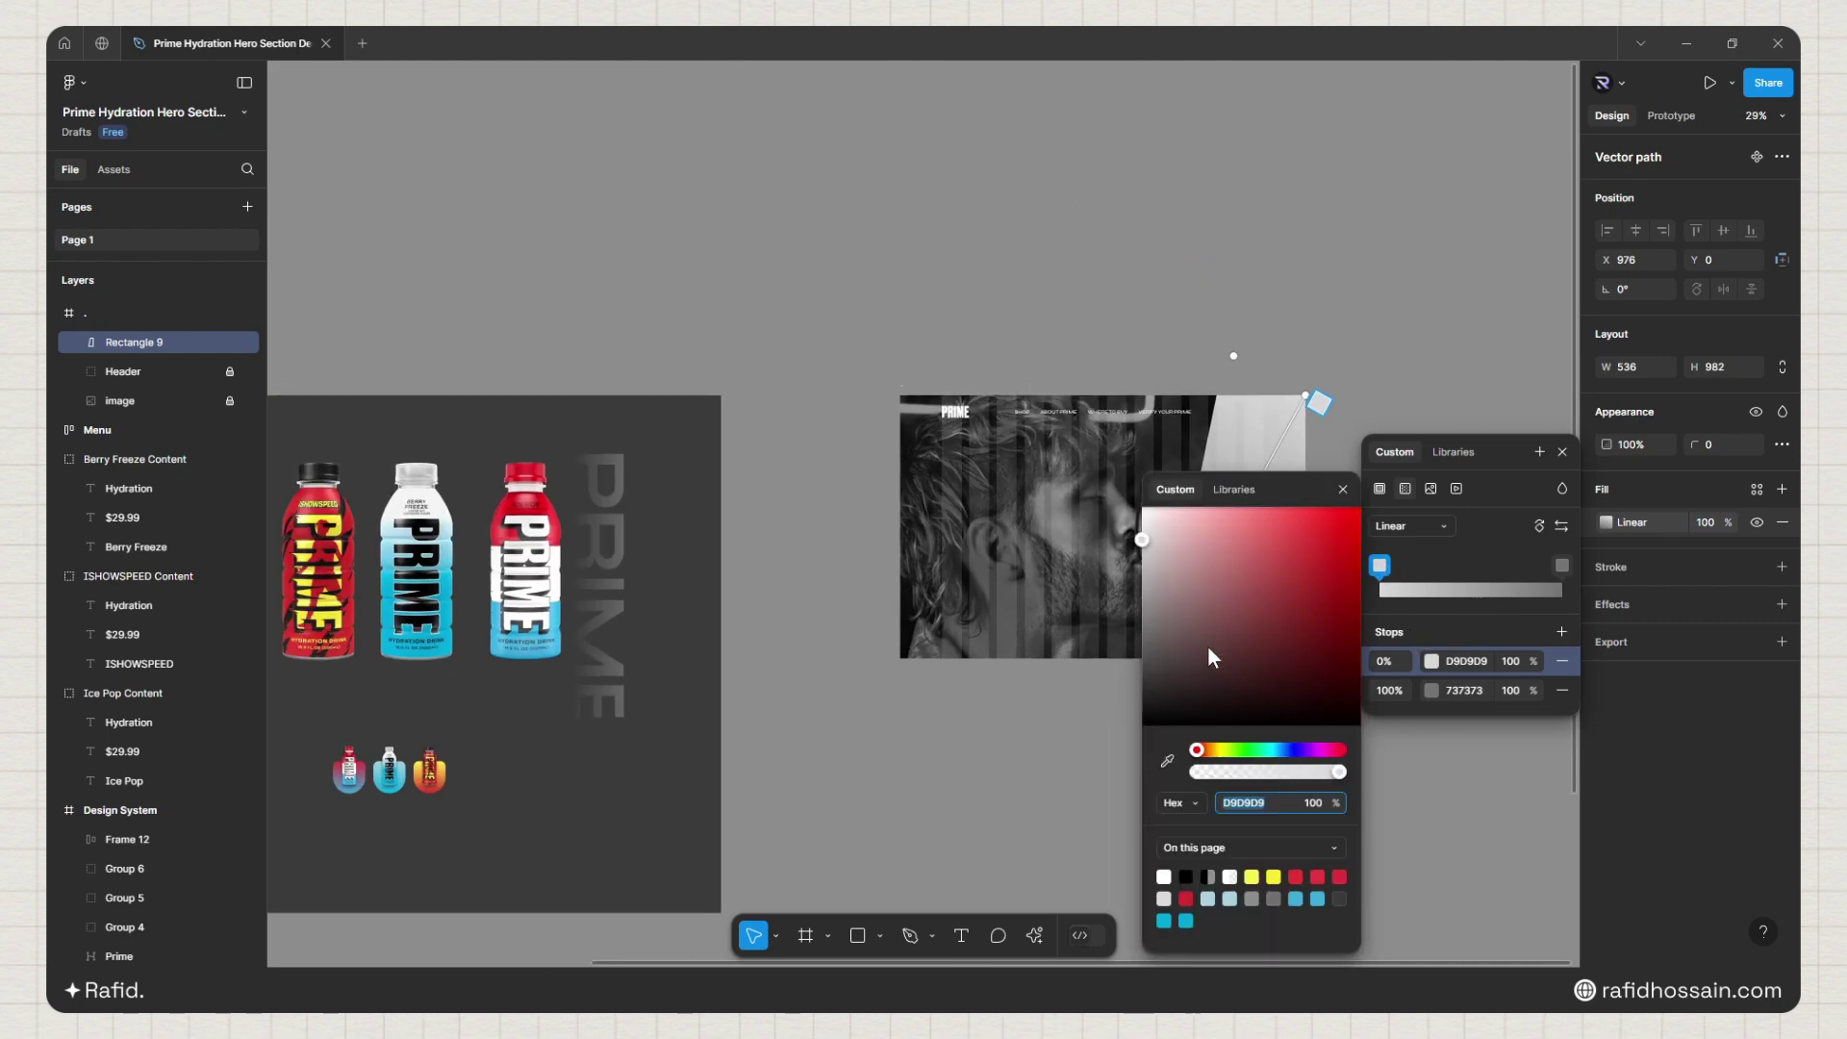
scroll(888, 555, "left", 6)
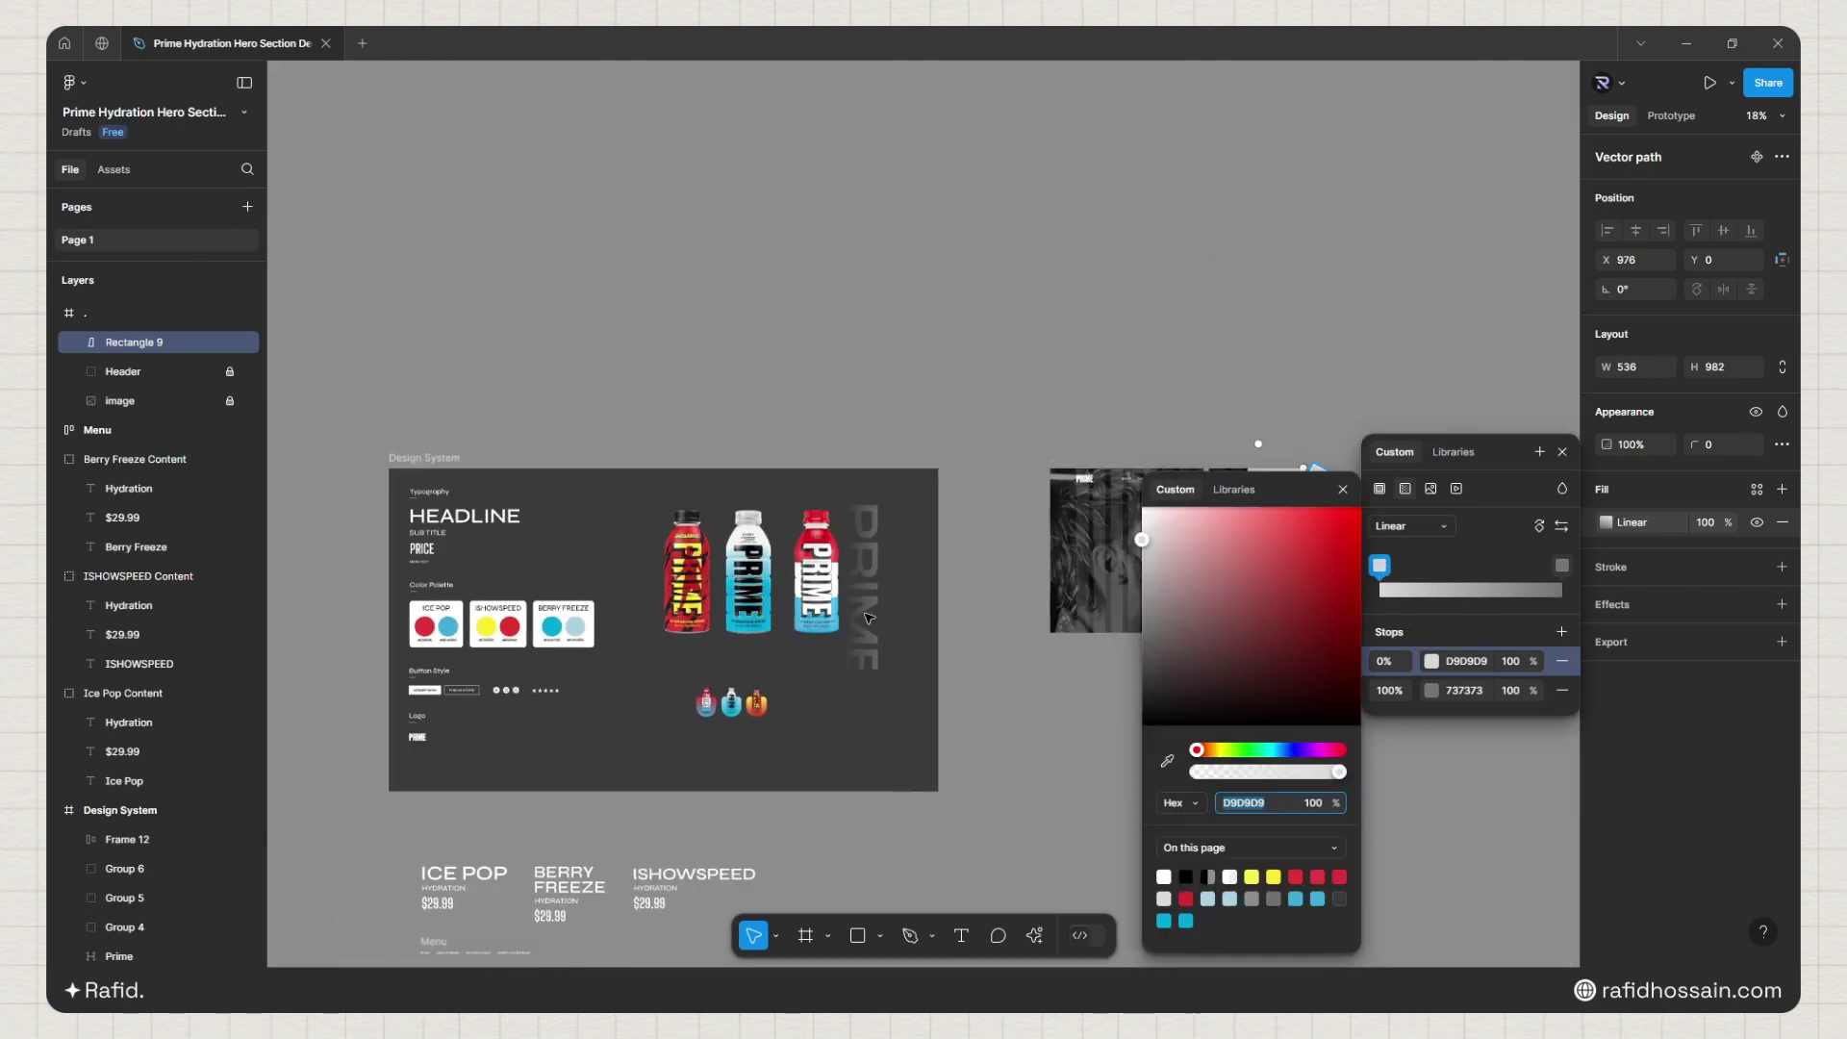
left_click(1167, 760)
left_click(444, 626)
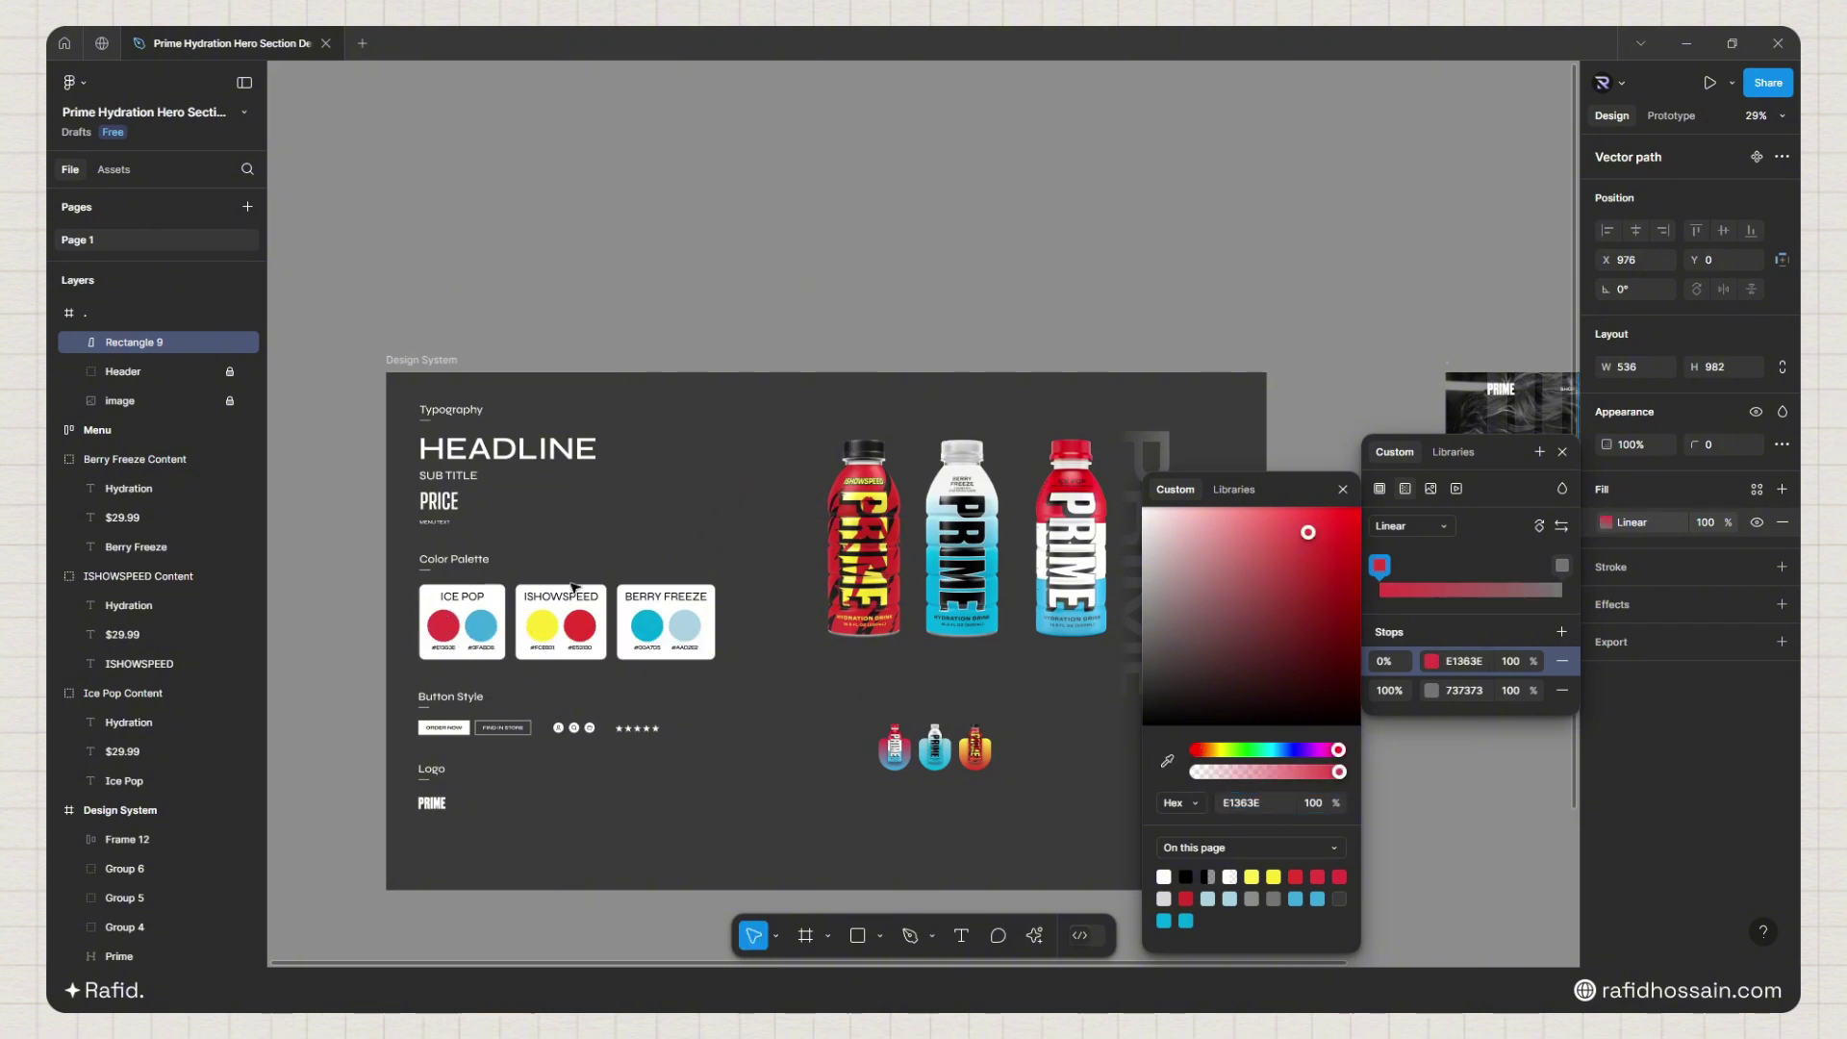
Step: Set the gradient's 100% stop to the Ice Pop blue sampled from the design system's colour palette
scroll(500, 555, "down", 3)
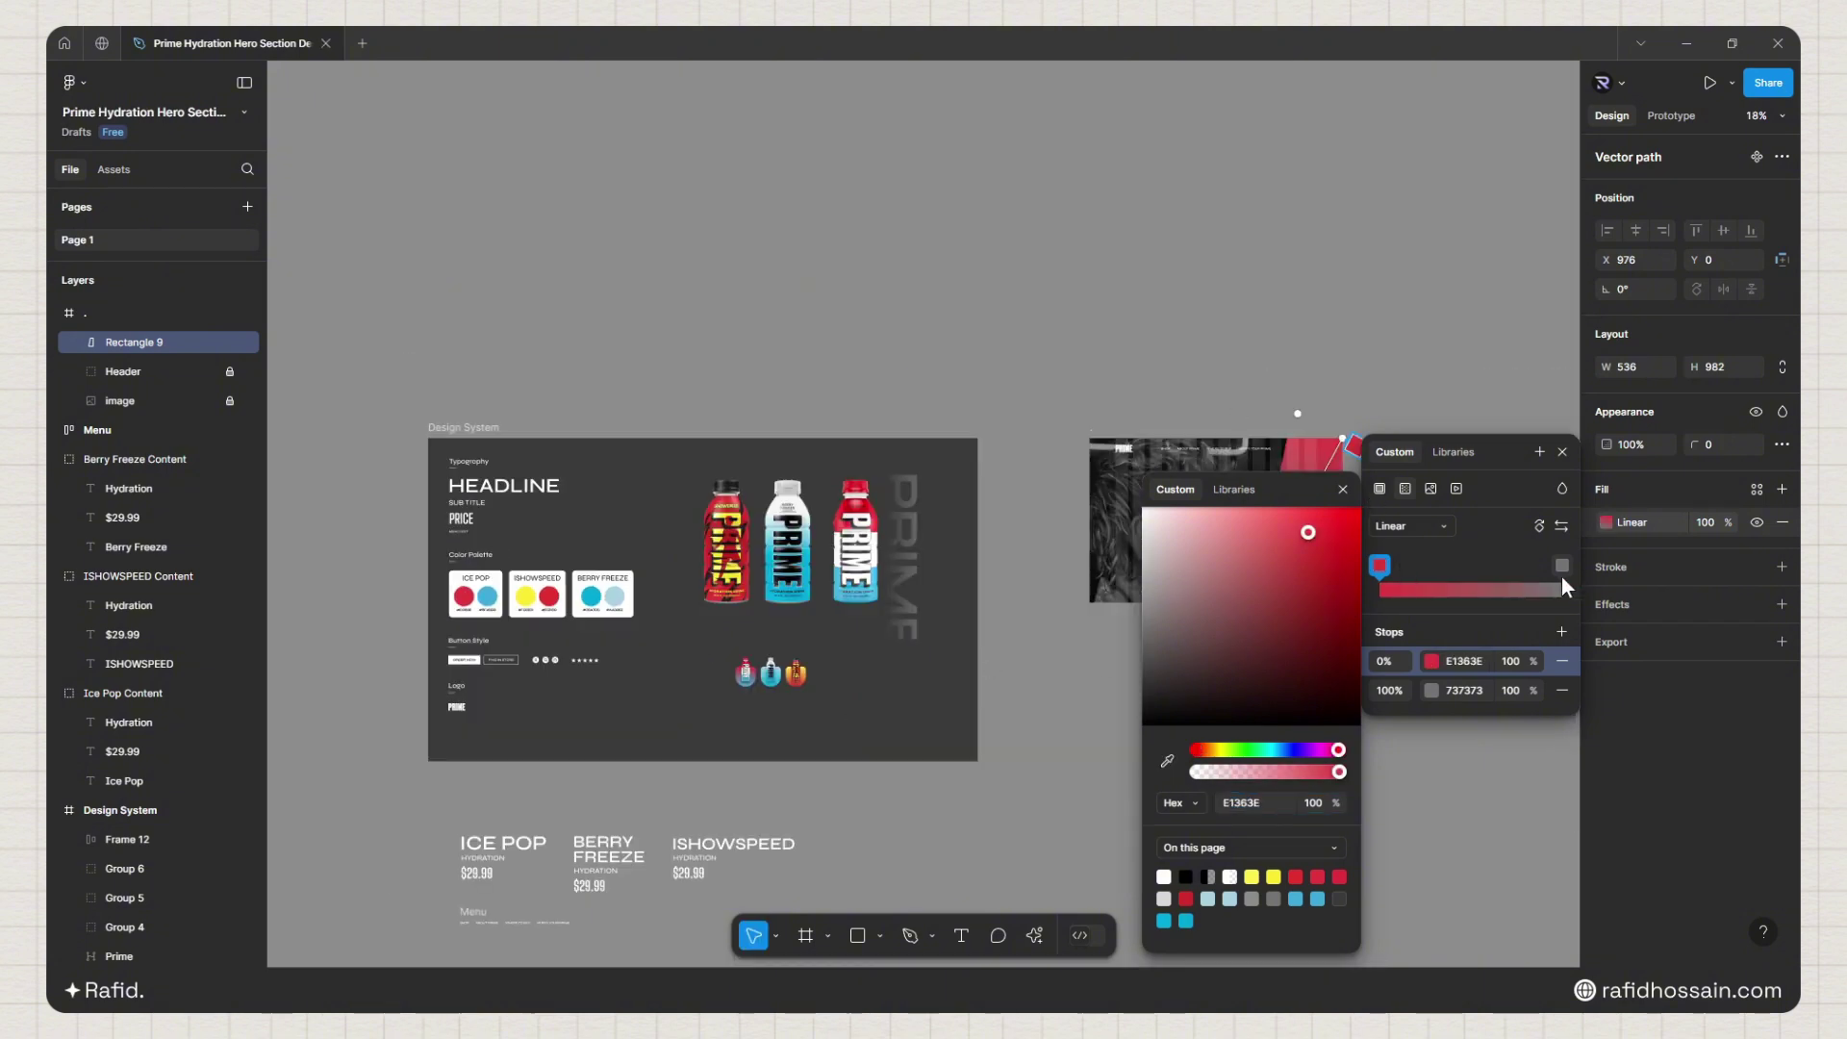
left_click(1561, 567)
left_click(1168, 756)
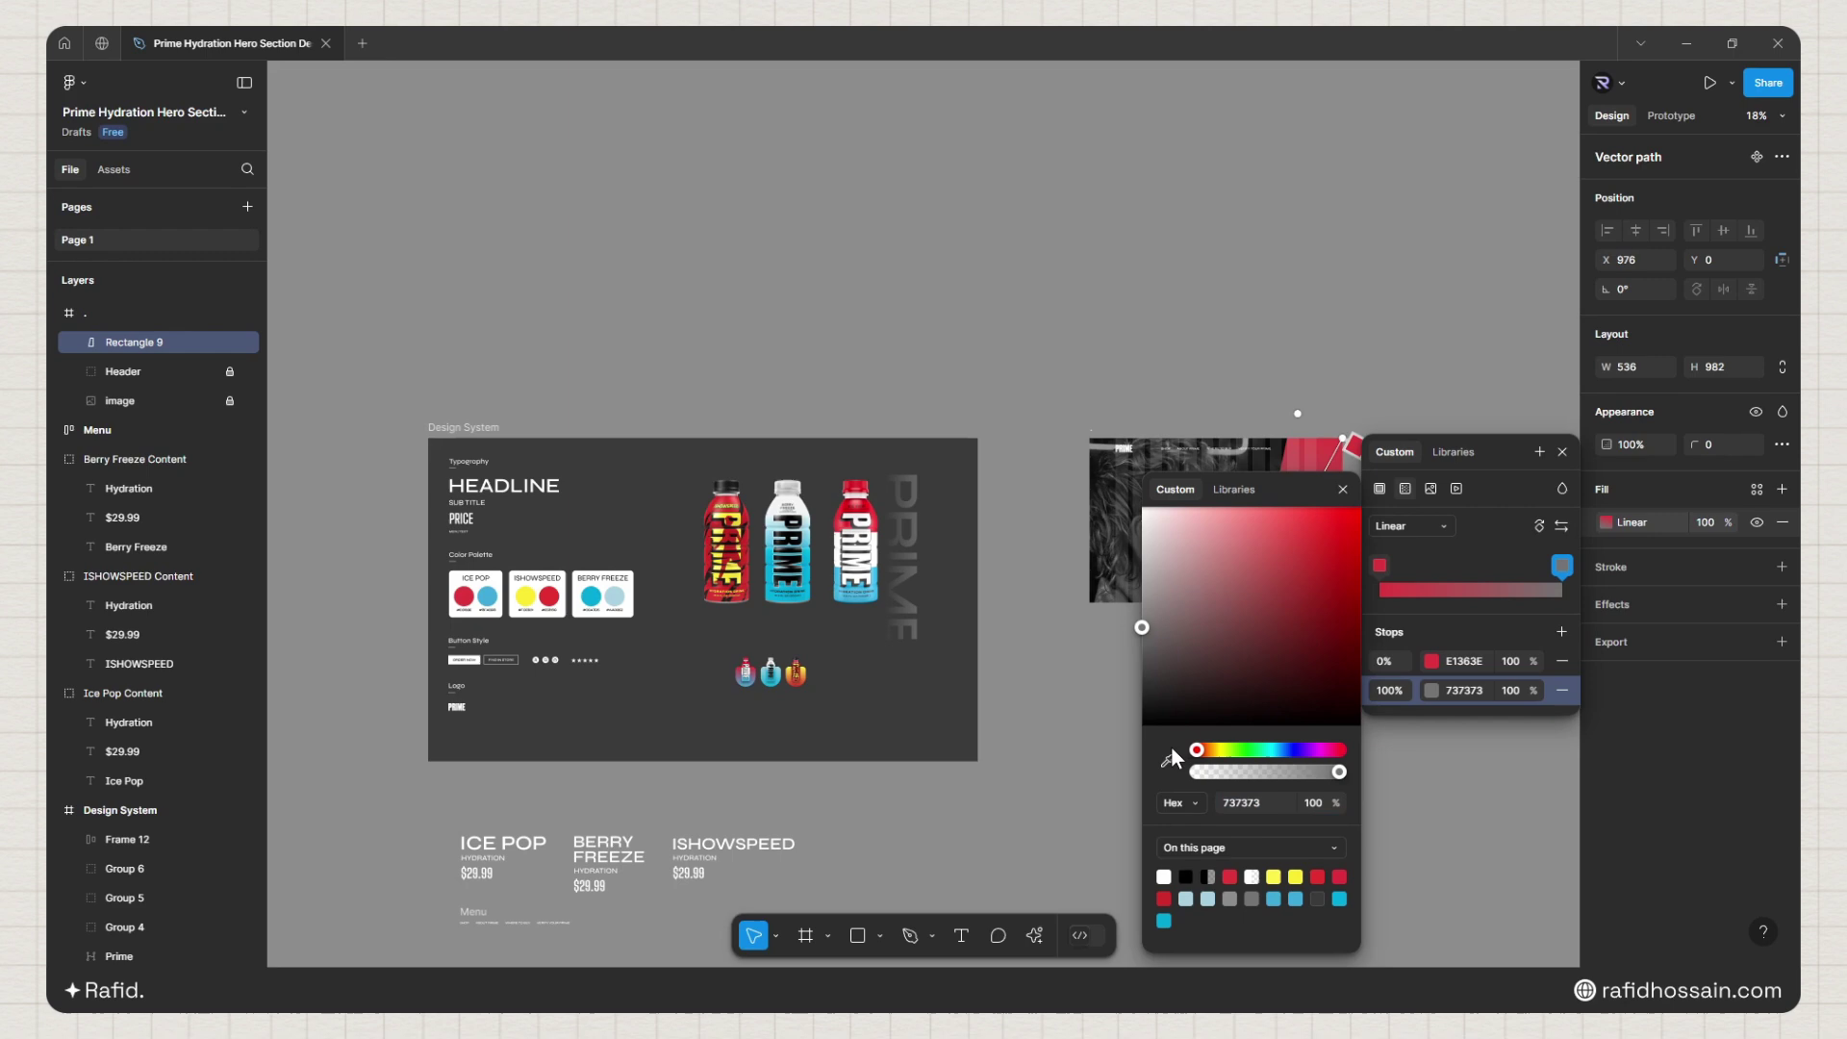
left_click(488, 597)
scroll(1010, 330, "down", 3)
scroll(1278, 362, "up", 4)
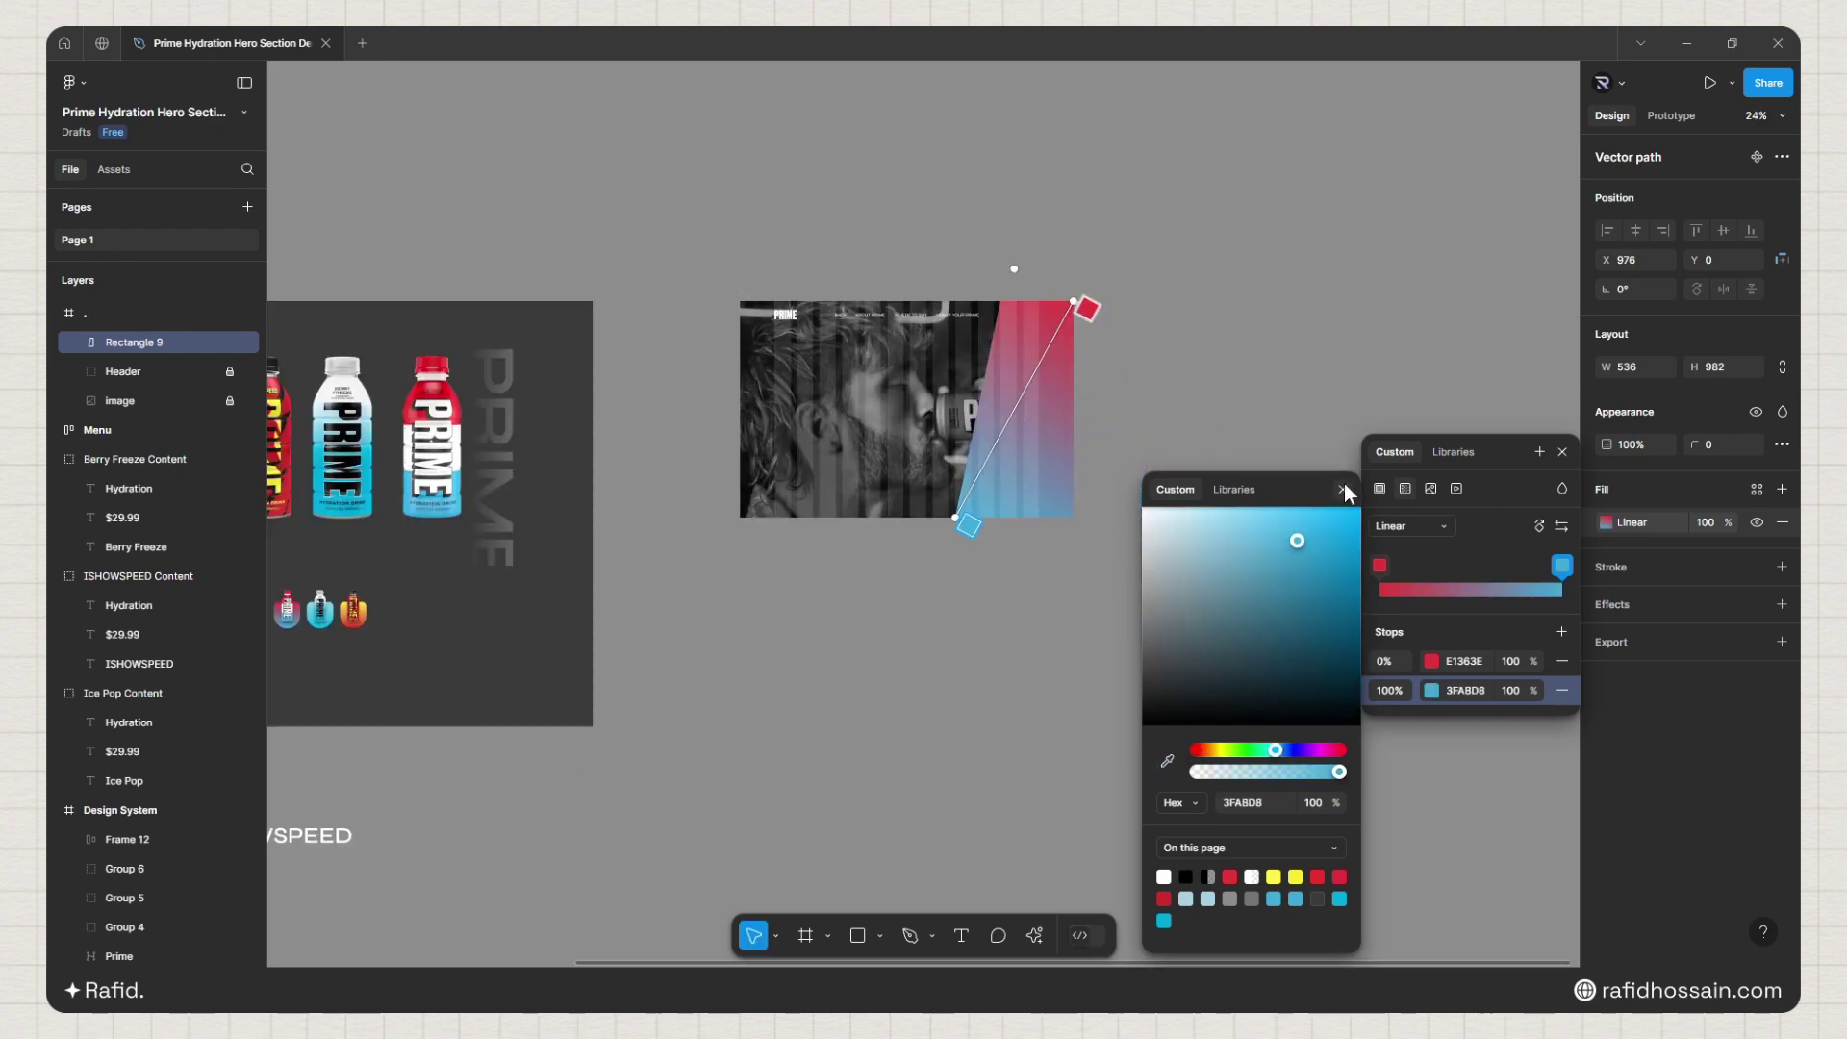
left_click(1343, 489)
left_click(1562, 452)
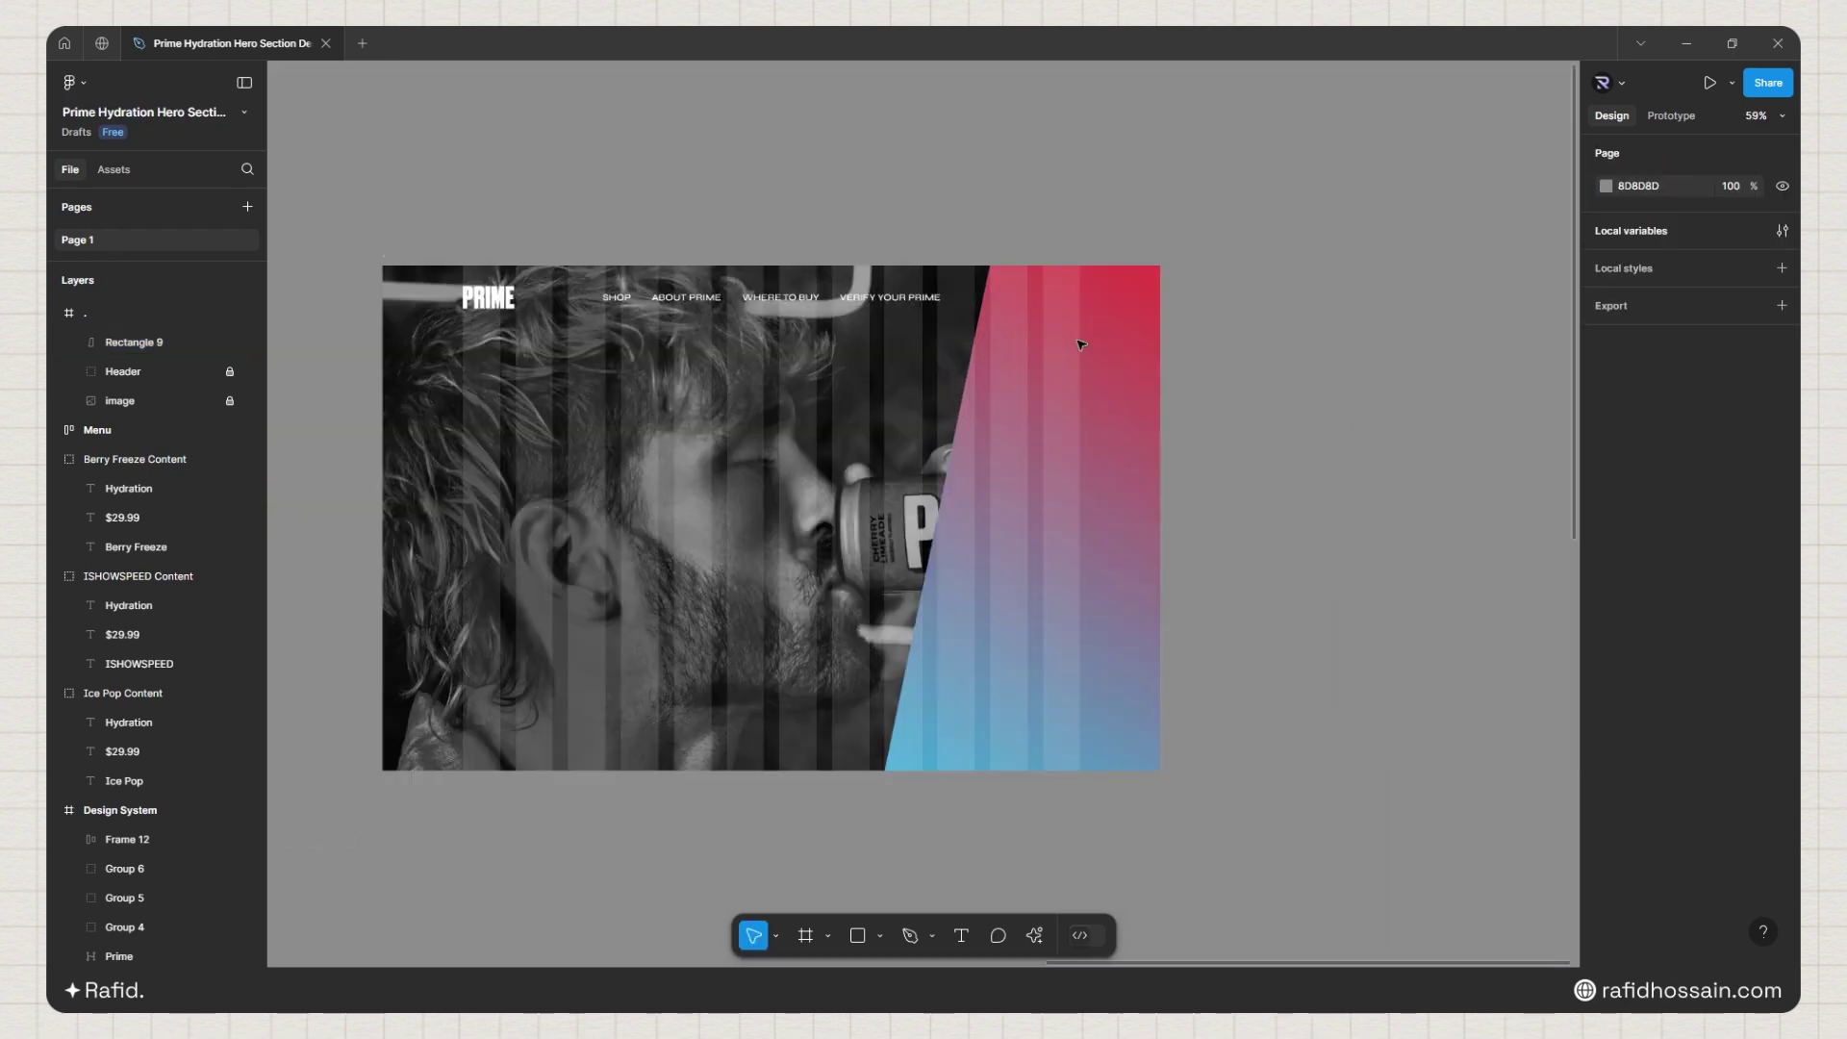
Step: Move the gradient shape beneath the Header group in the hero frame's layer order
scroll(1081, 343, "down", 2)
left_click(1079, 349)
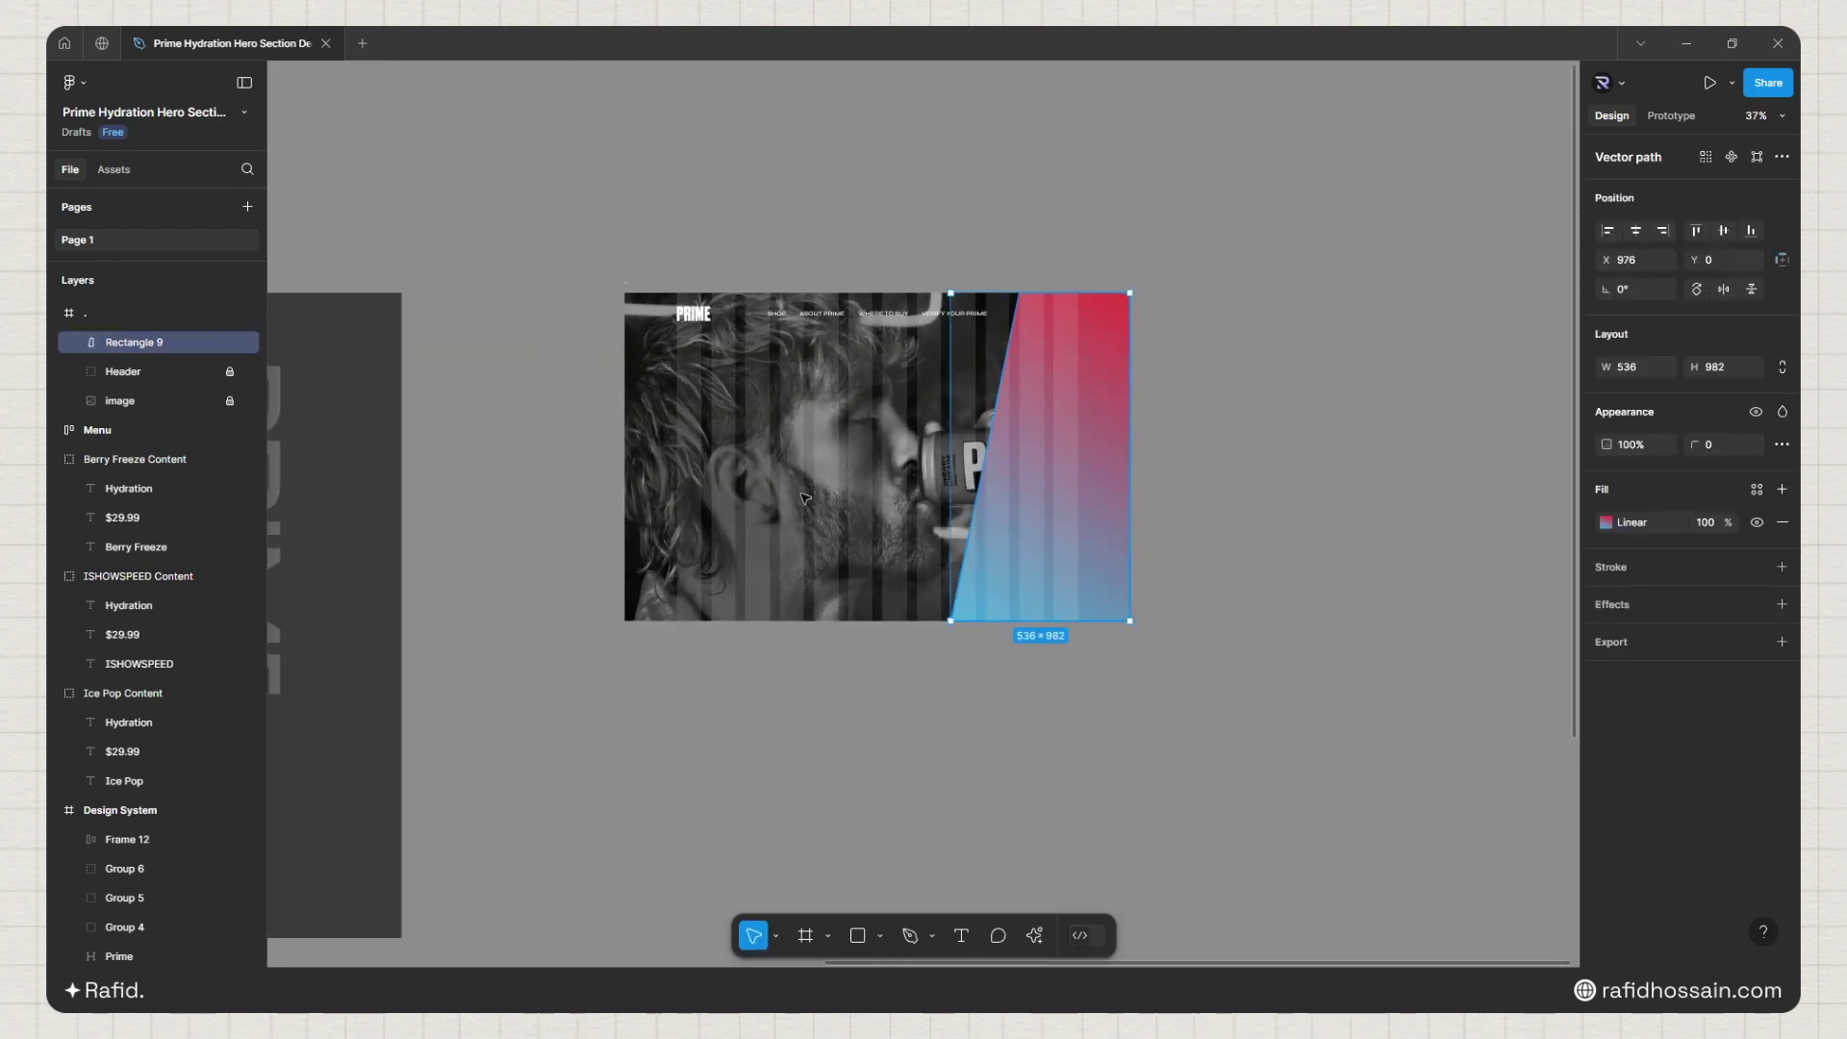
left_click_drag(140, 342, 146, 386)
left_click(1250, 338)
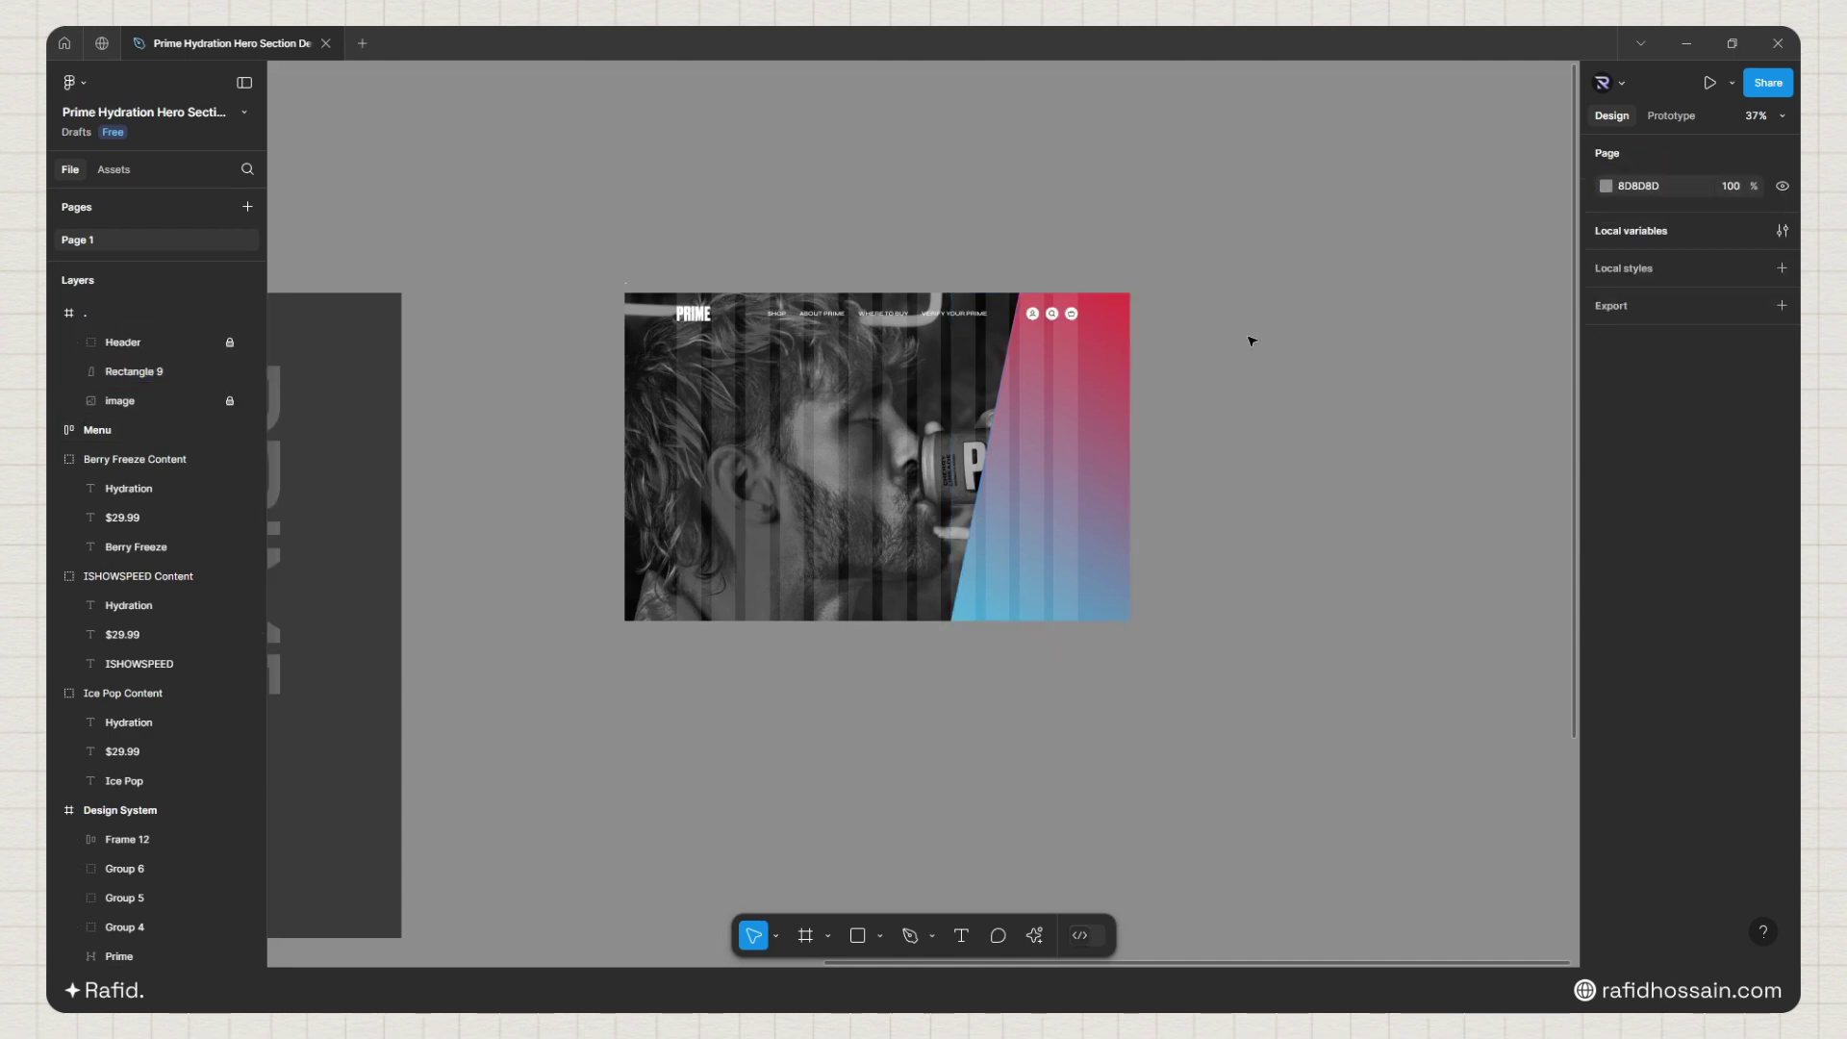
Step: Place the design system's Ice Pop bottle image in the hero frame over the gradient shape's slanted edge
scroll(1241, 335, "down", 3)
scroll(1218, 331, "left", 2)
scroll(1213, 331, "down", 1)
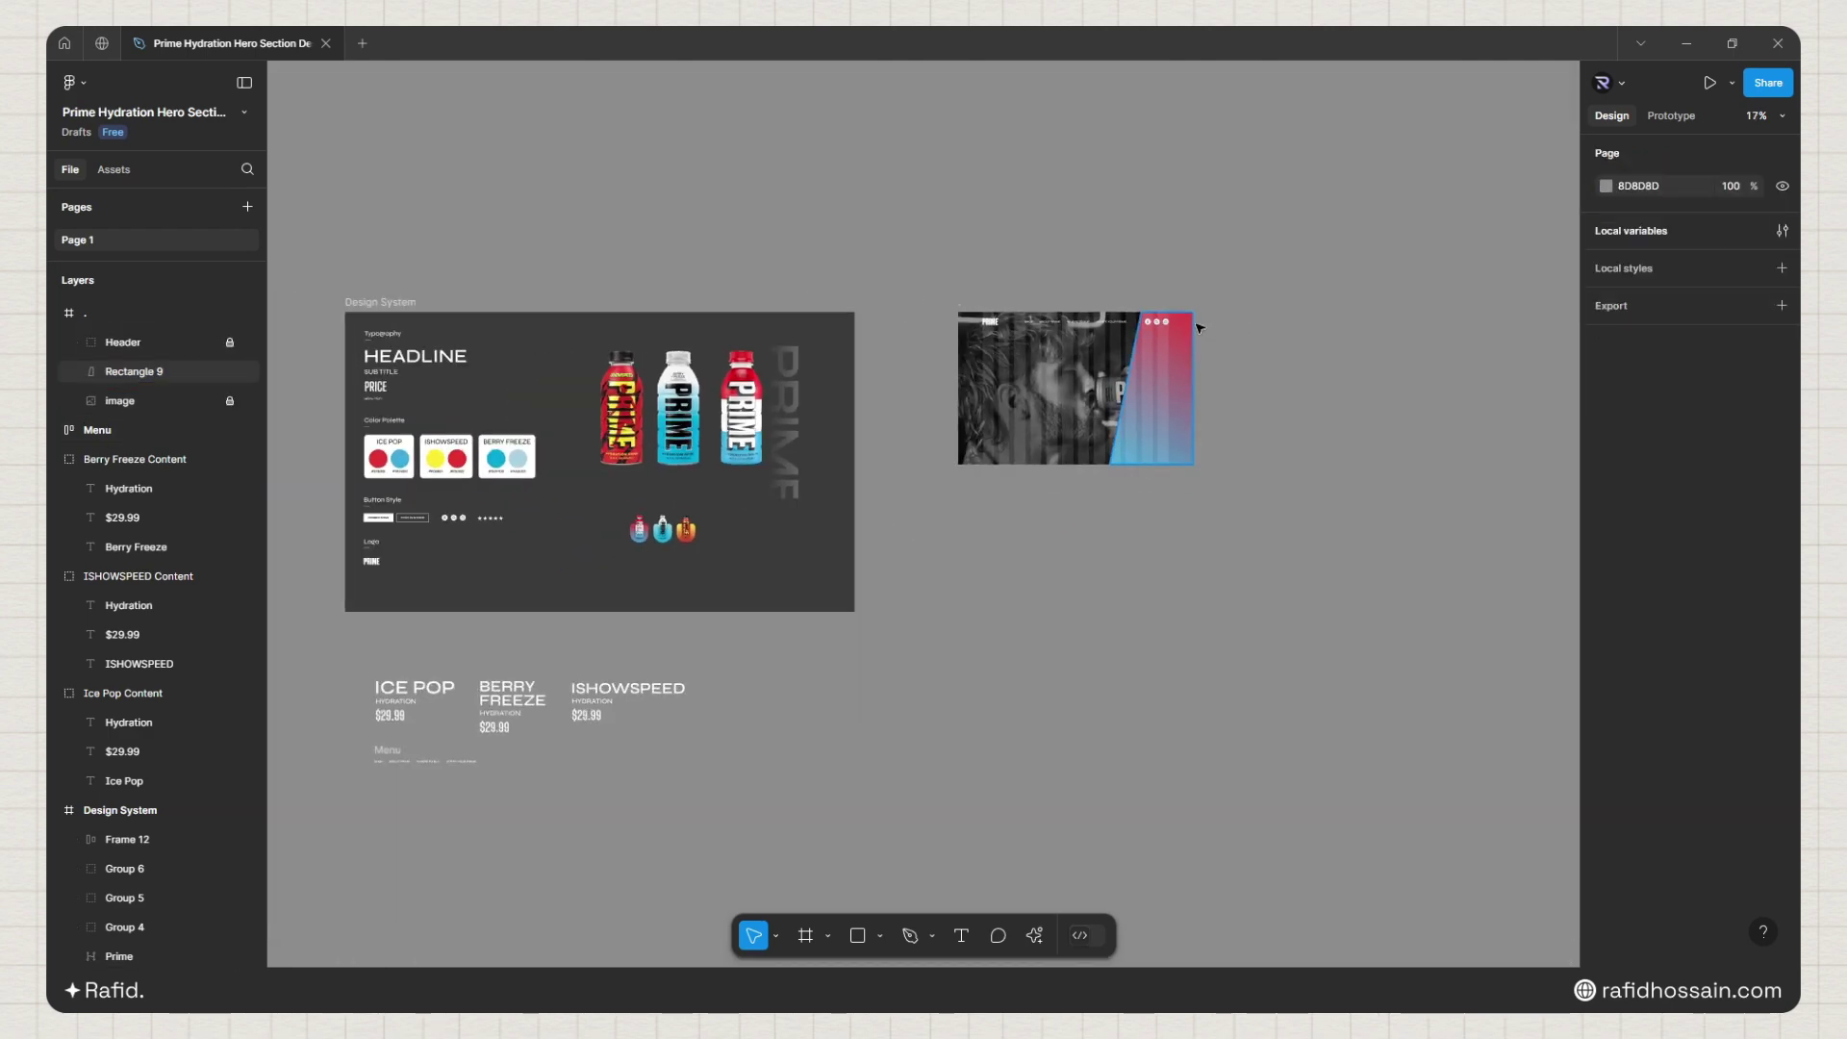
scroll(1197, 326, "up", 2)
left_click(546, 444)
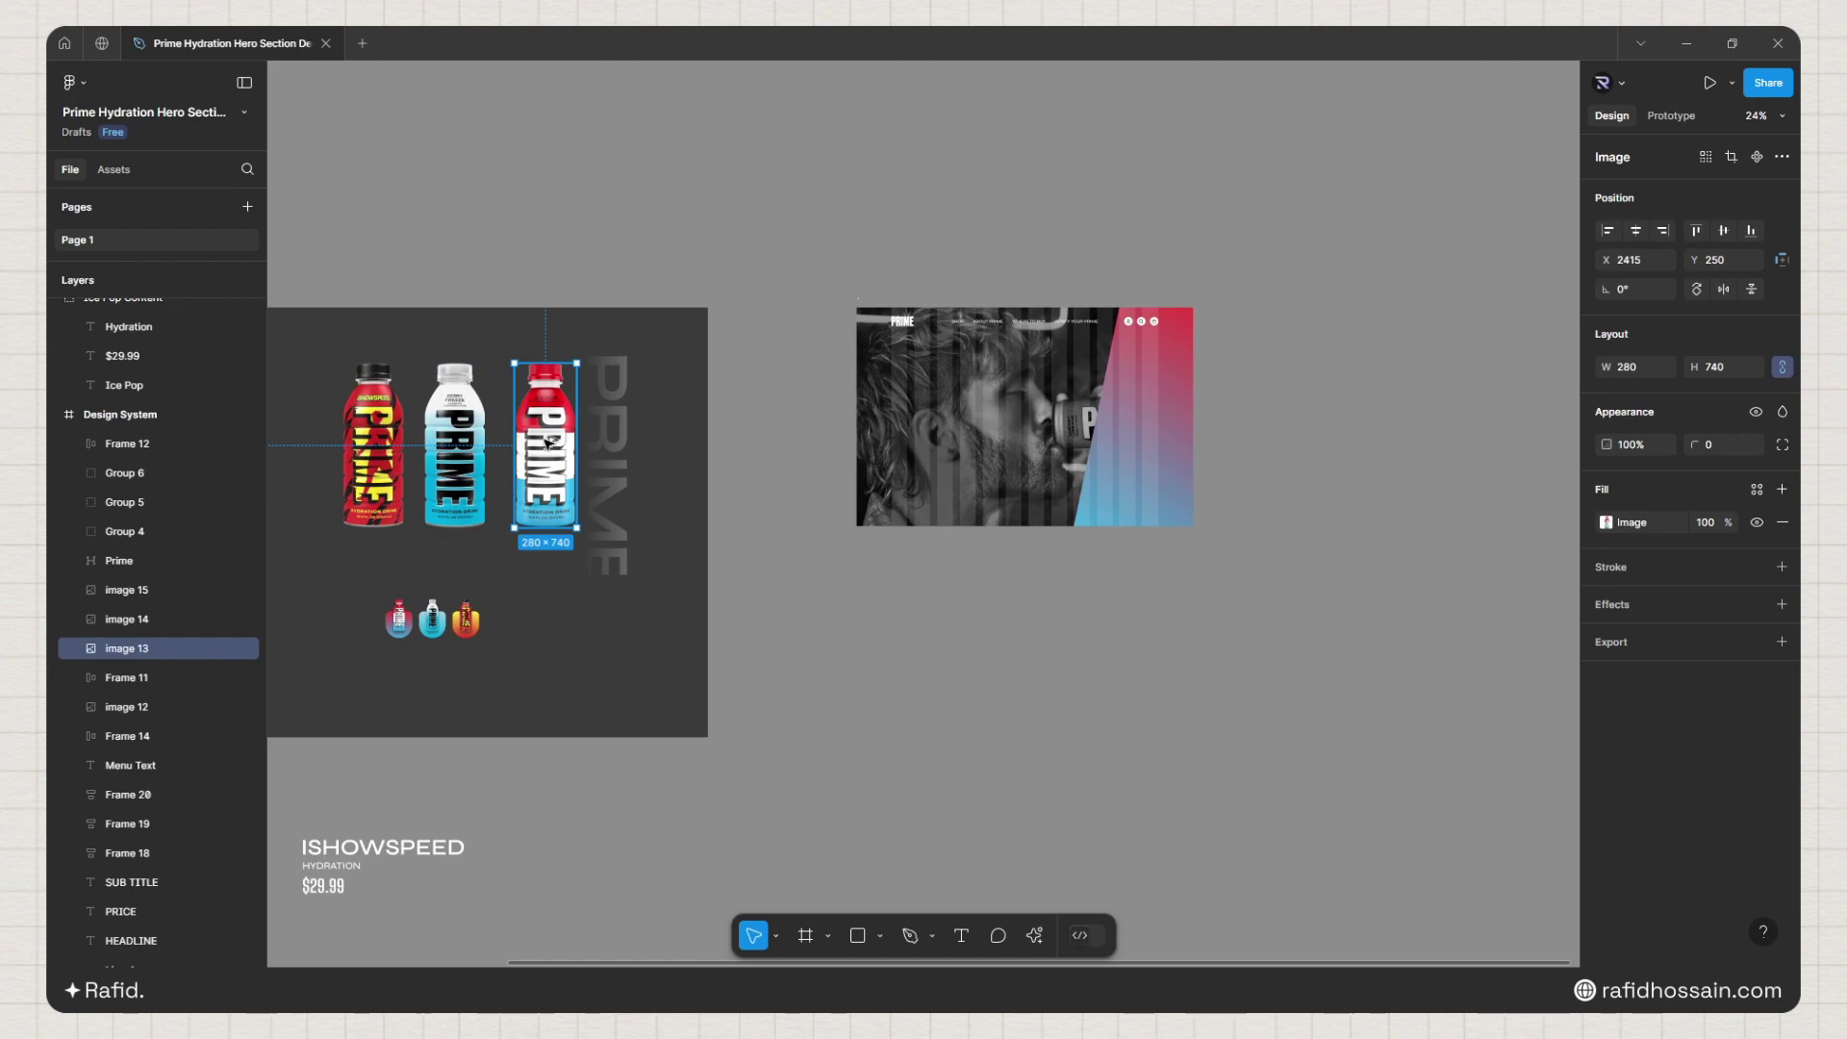
left_click_drag(546, 444, 1097, 427)
scroll(1155, 437, "up", 4)
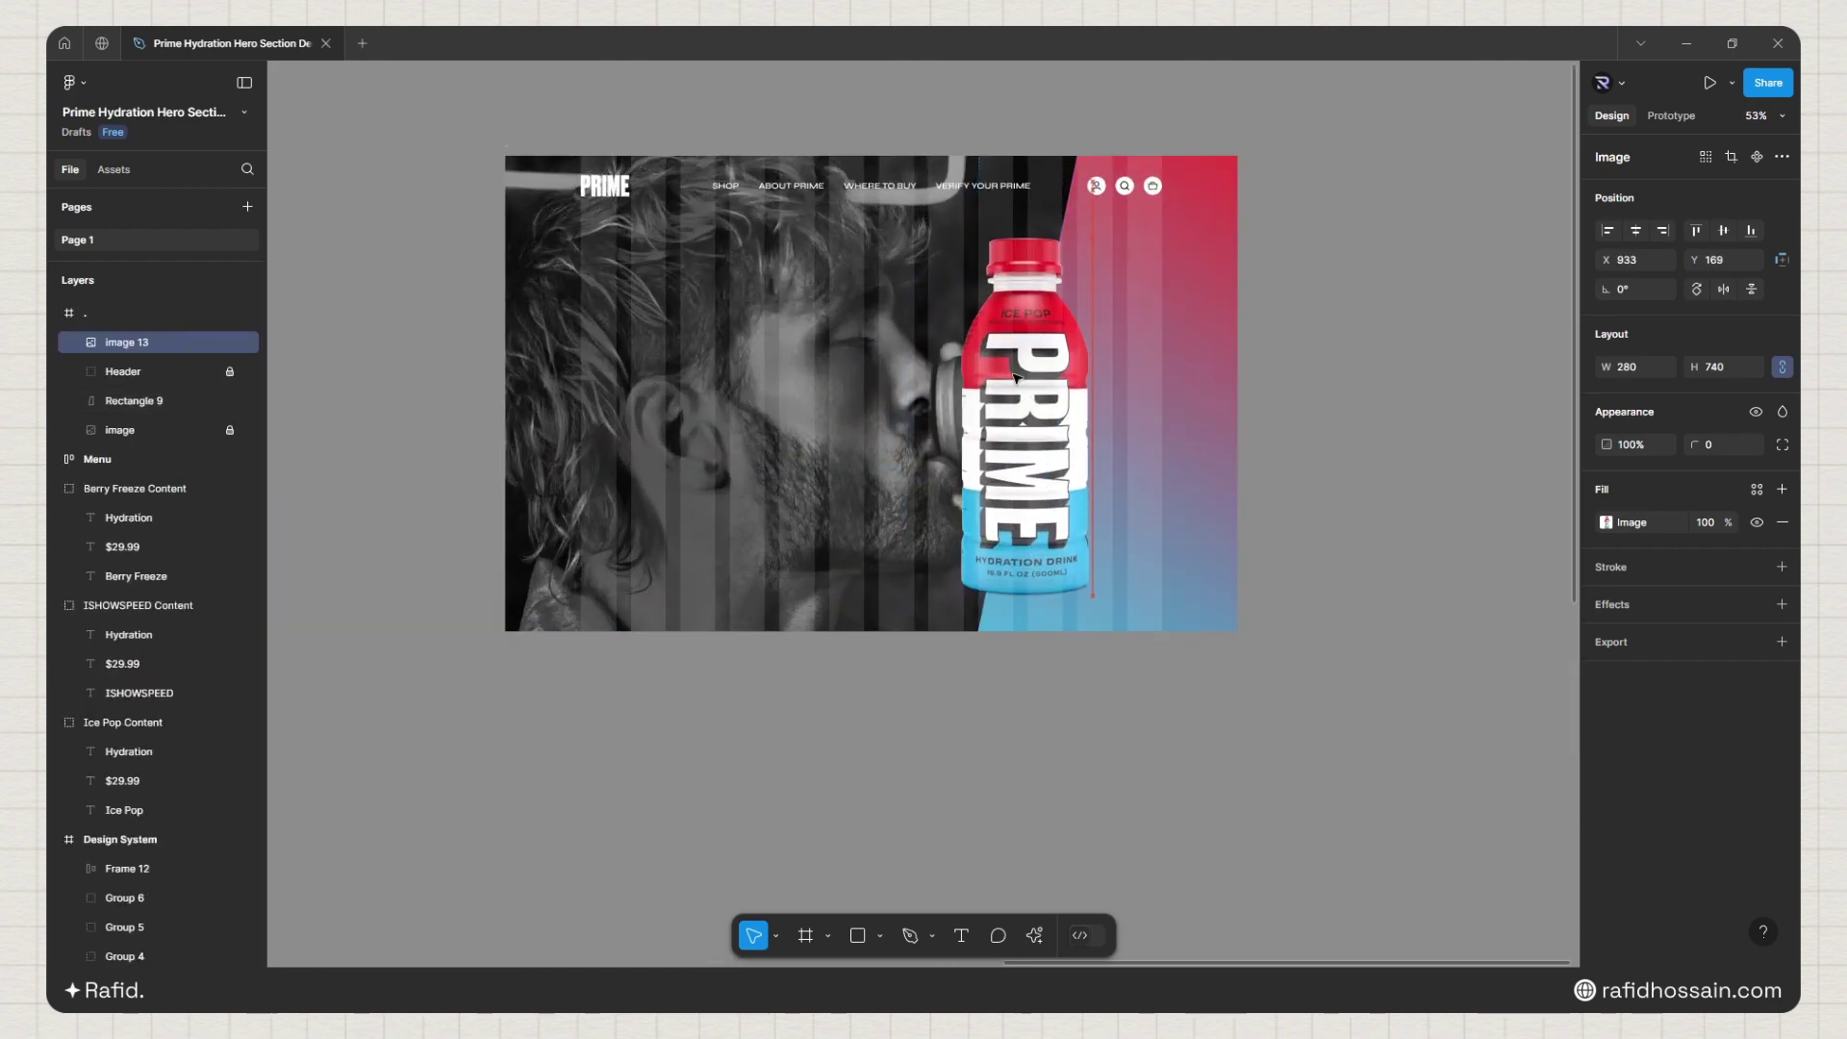
Step: Fine-tune the Ice Pop bottle's position in the hero frame to X 986, Y 152
left_click_drag(1017, 377, 1037, 372)
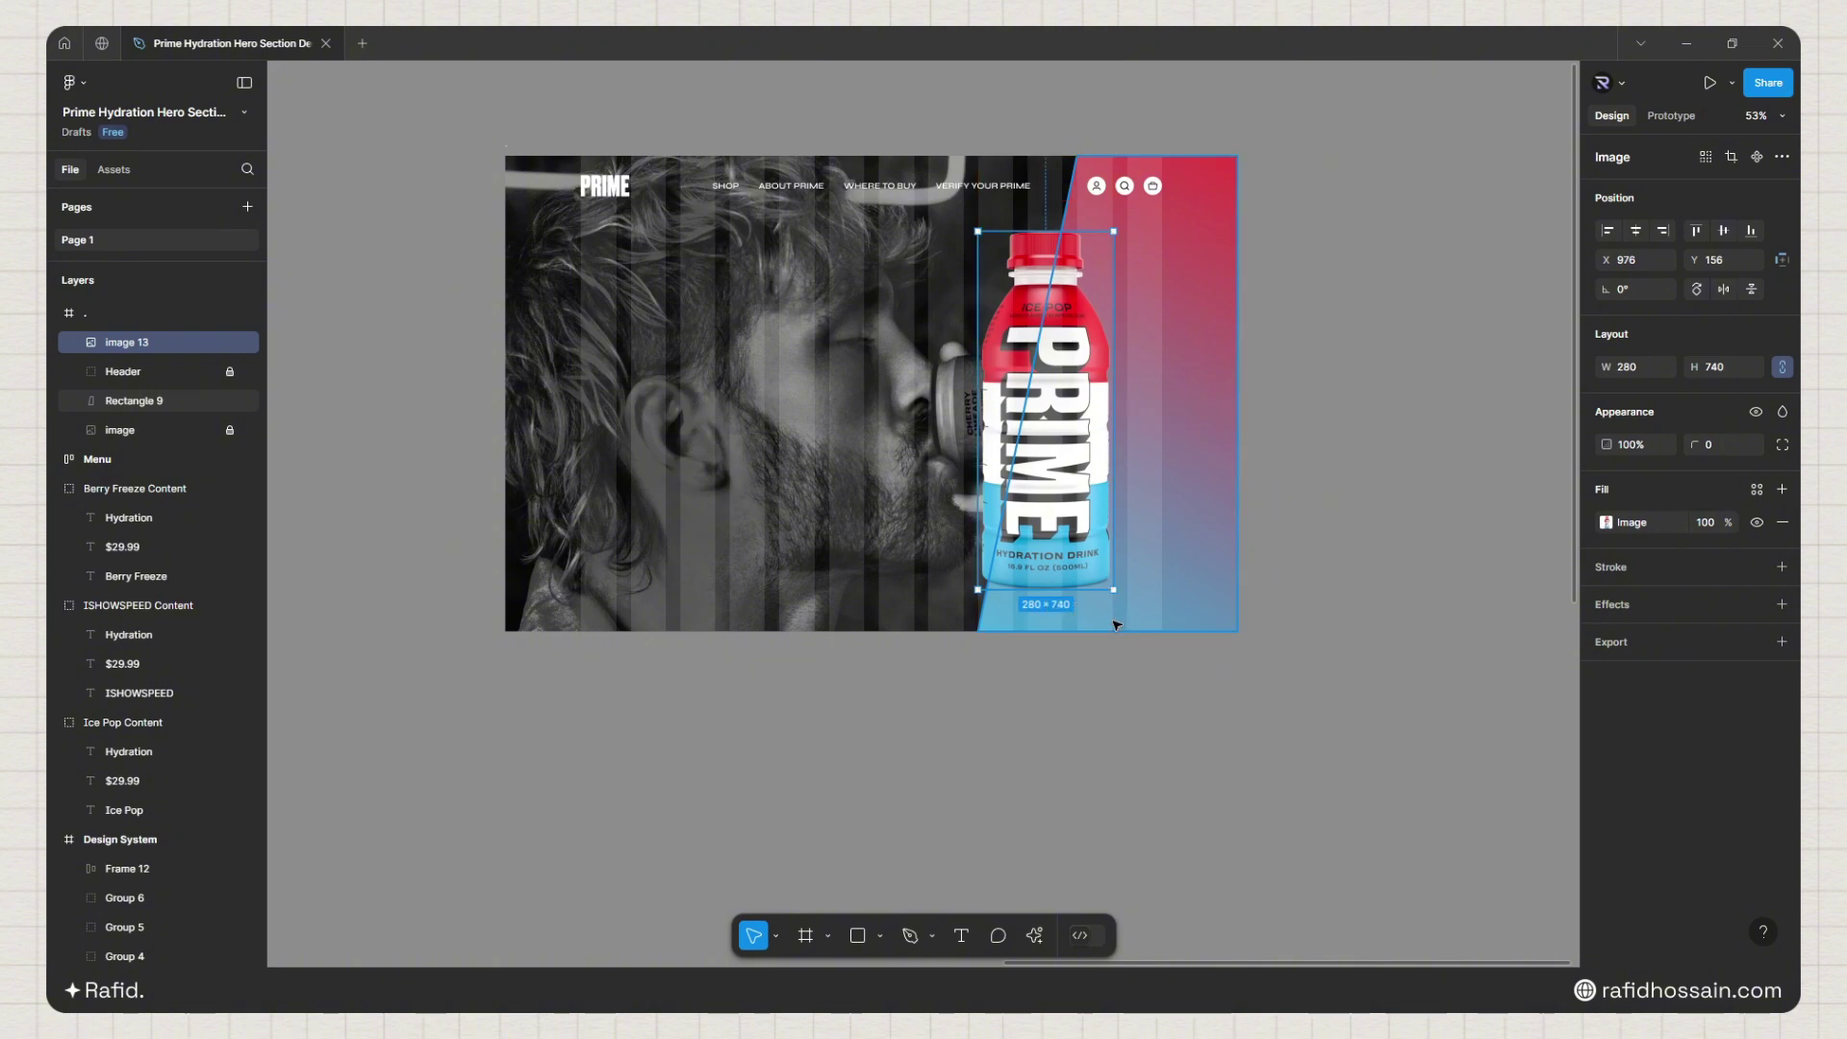
key("Up")
key("Up")
key("Up")
key("Up")
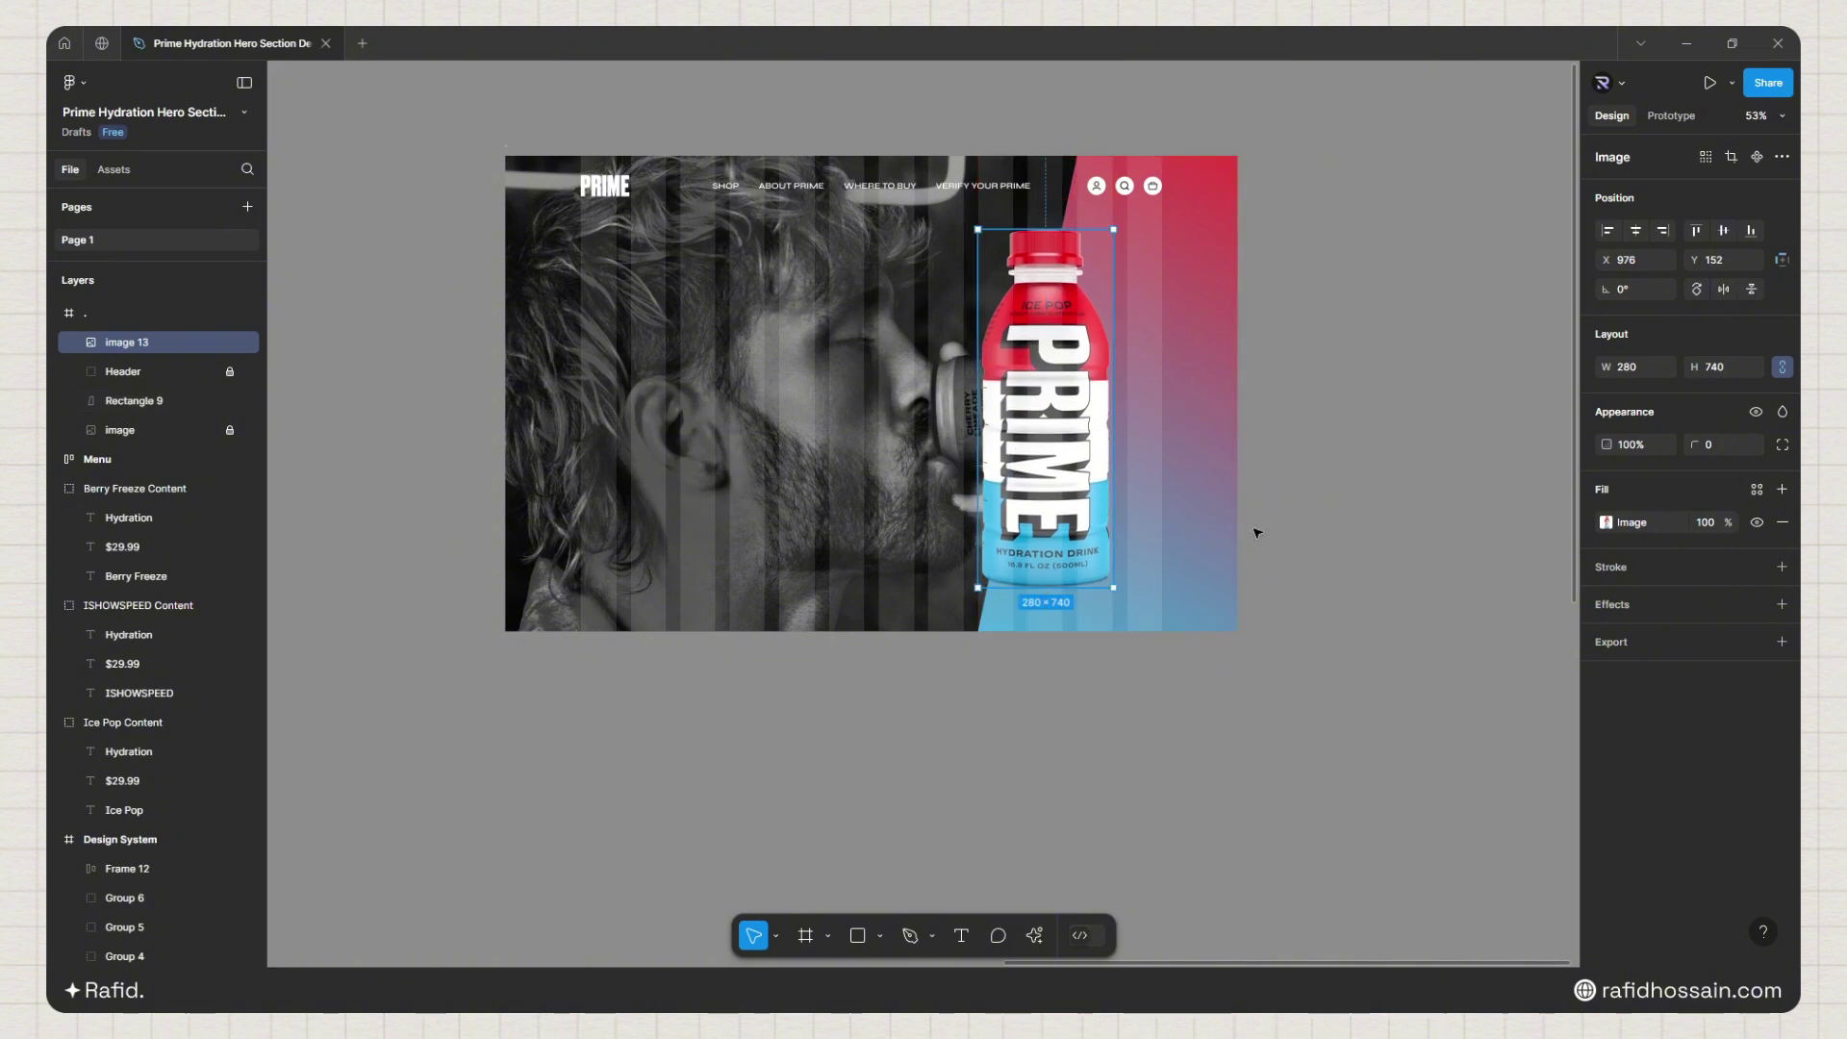
key("shift+Right")
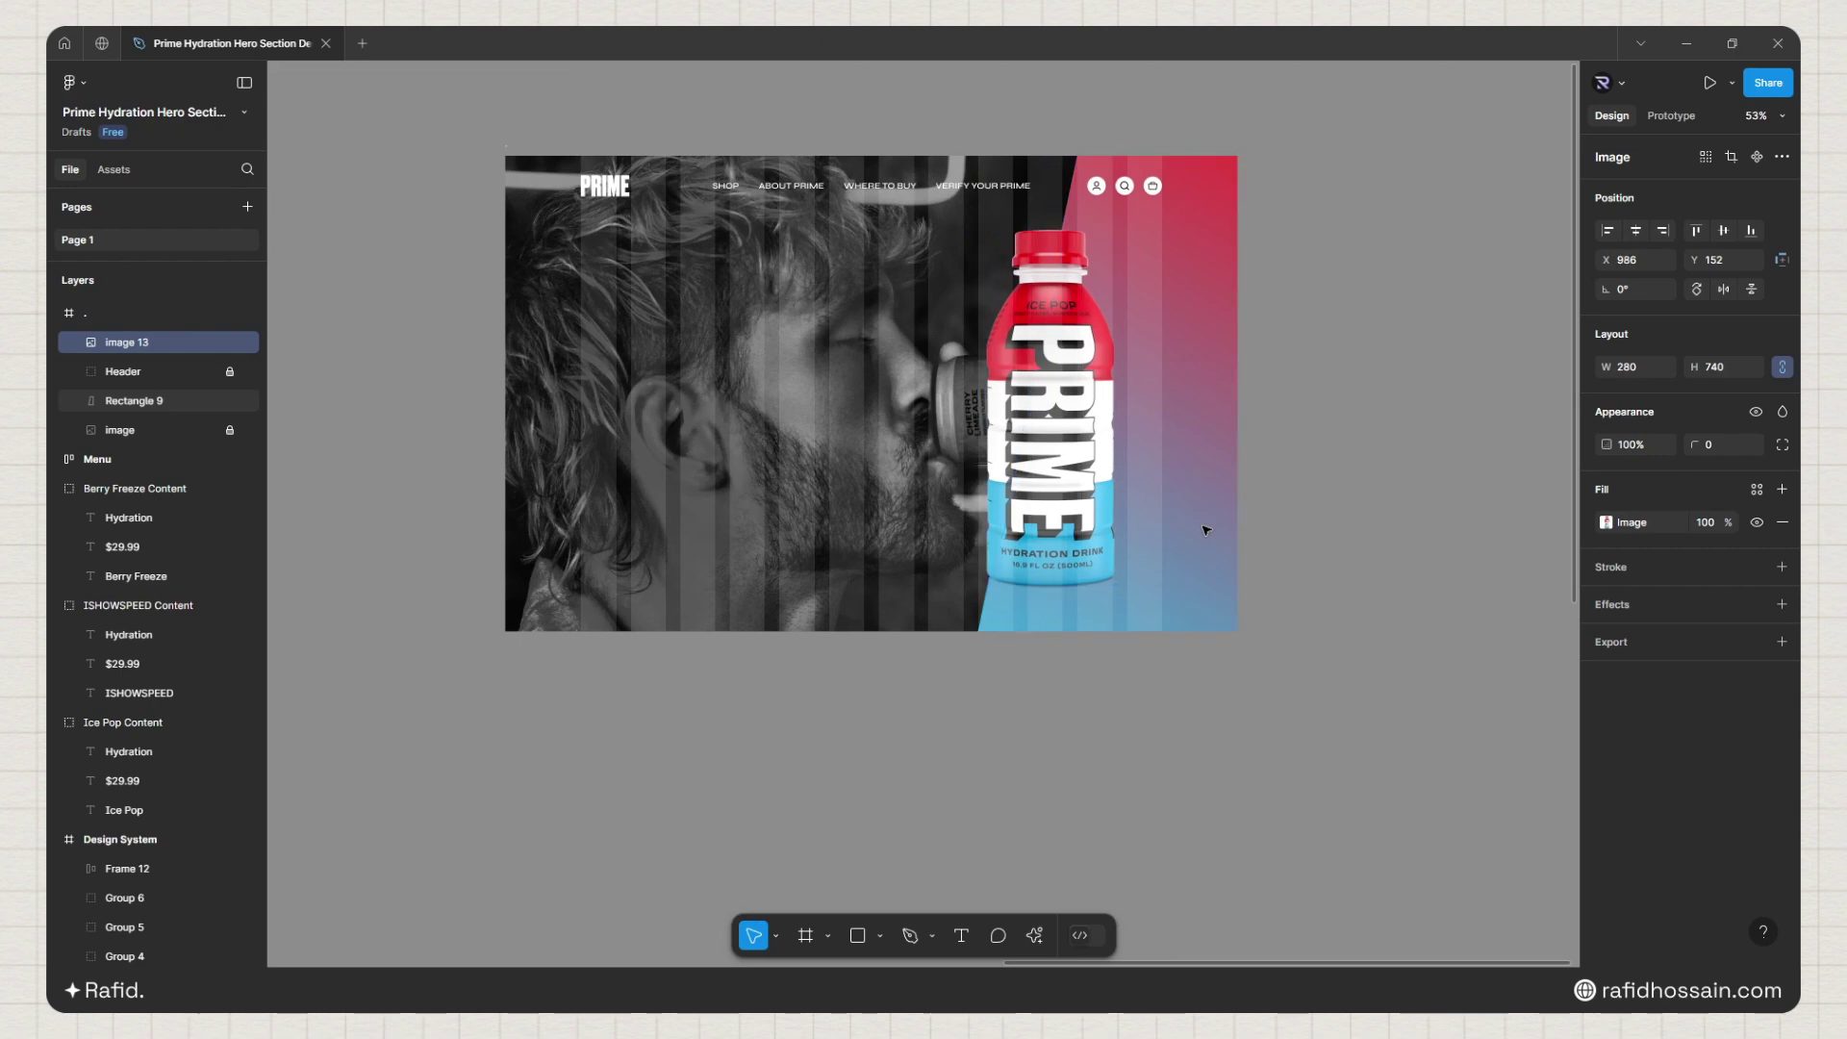
Step: Copy the Ice Pop Content text group into the hero frame, placing it below the PRIME logo over the photo
left_click(1280, 285)
scroll(1280, 285, "down", 2)
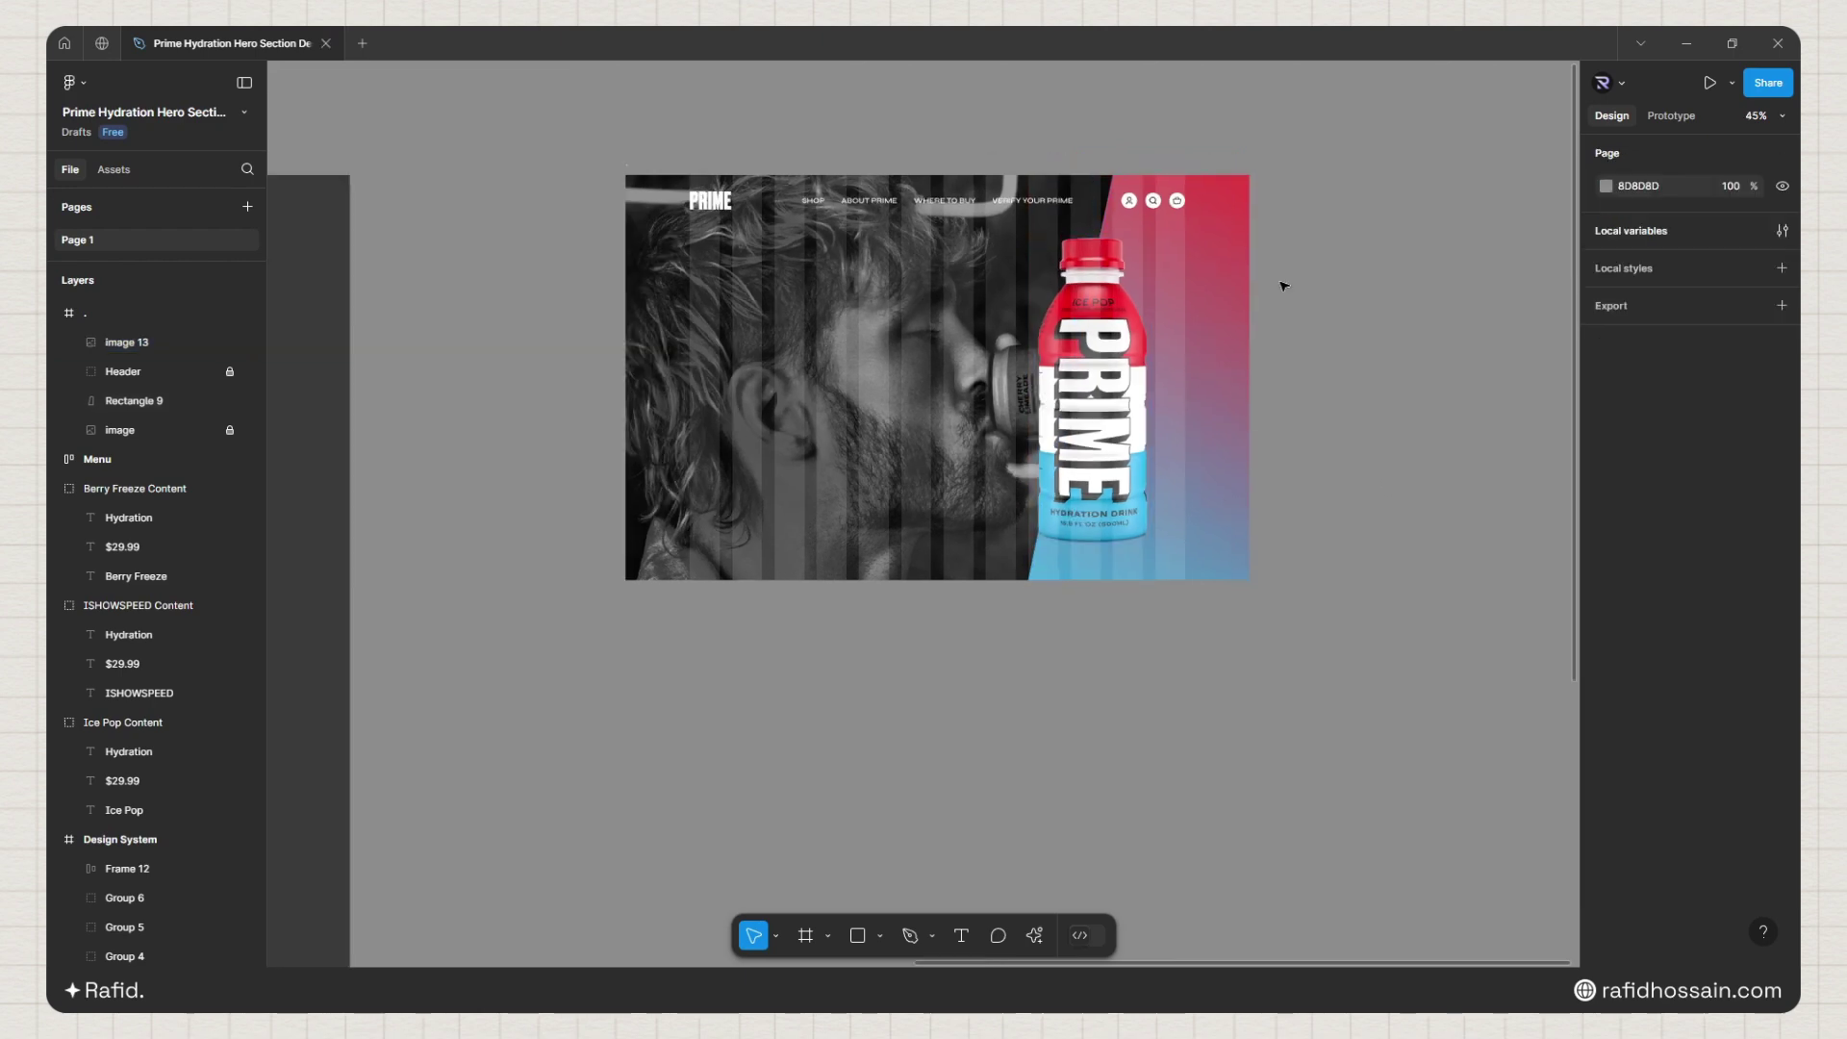
scroll(1258, 446, "down", 3)
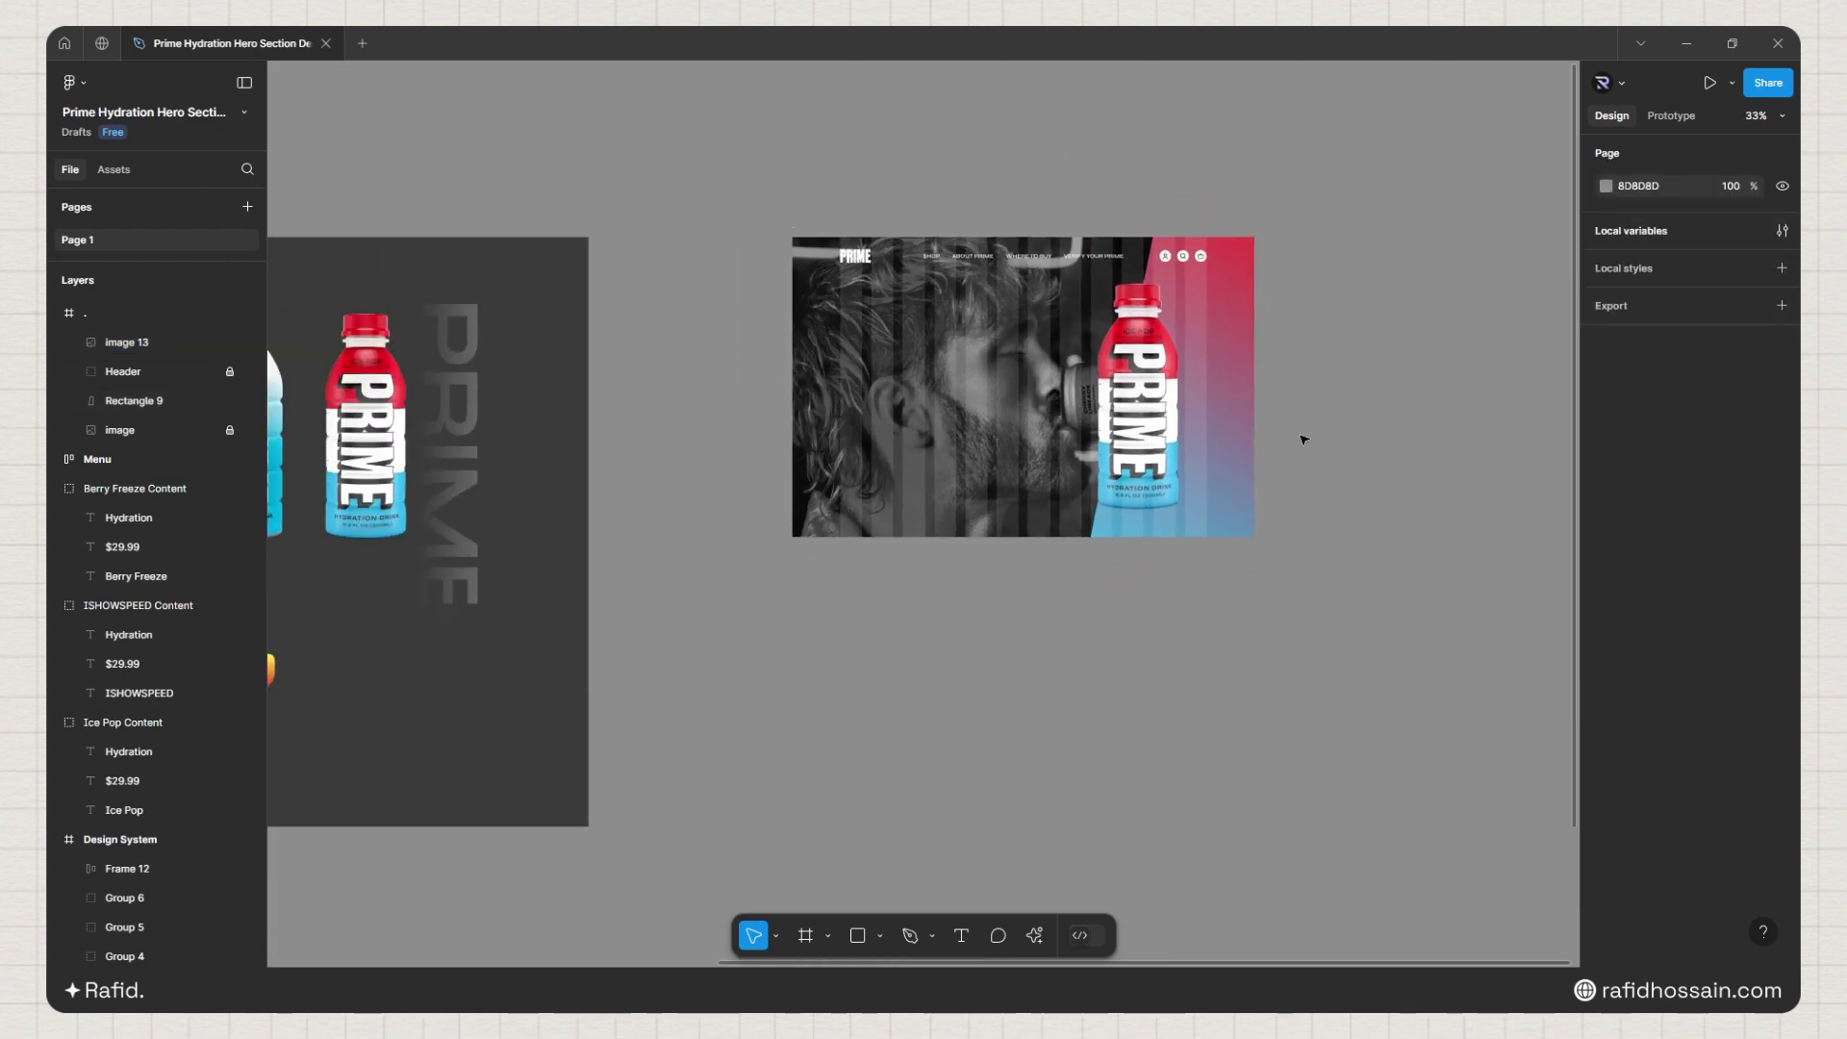
scroll(1319, 421, "down", 3)
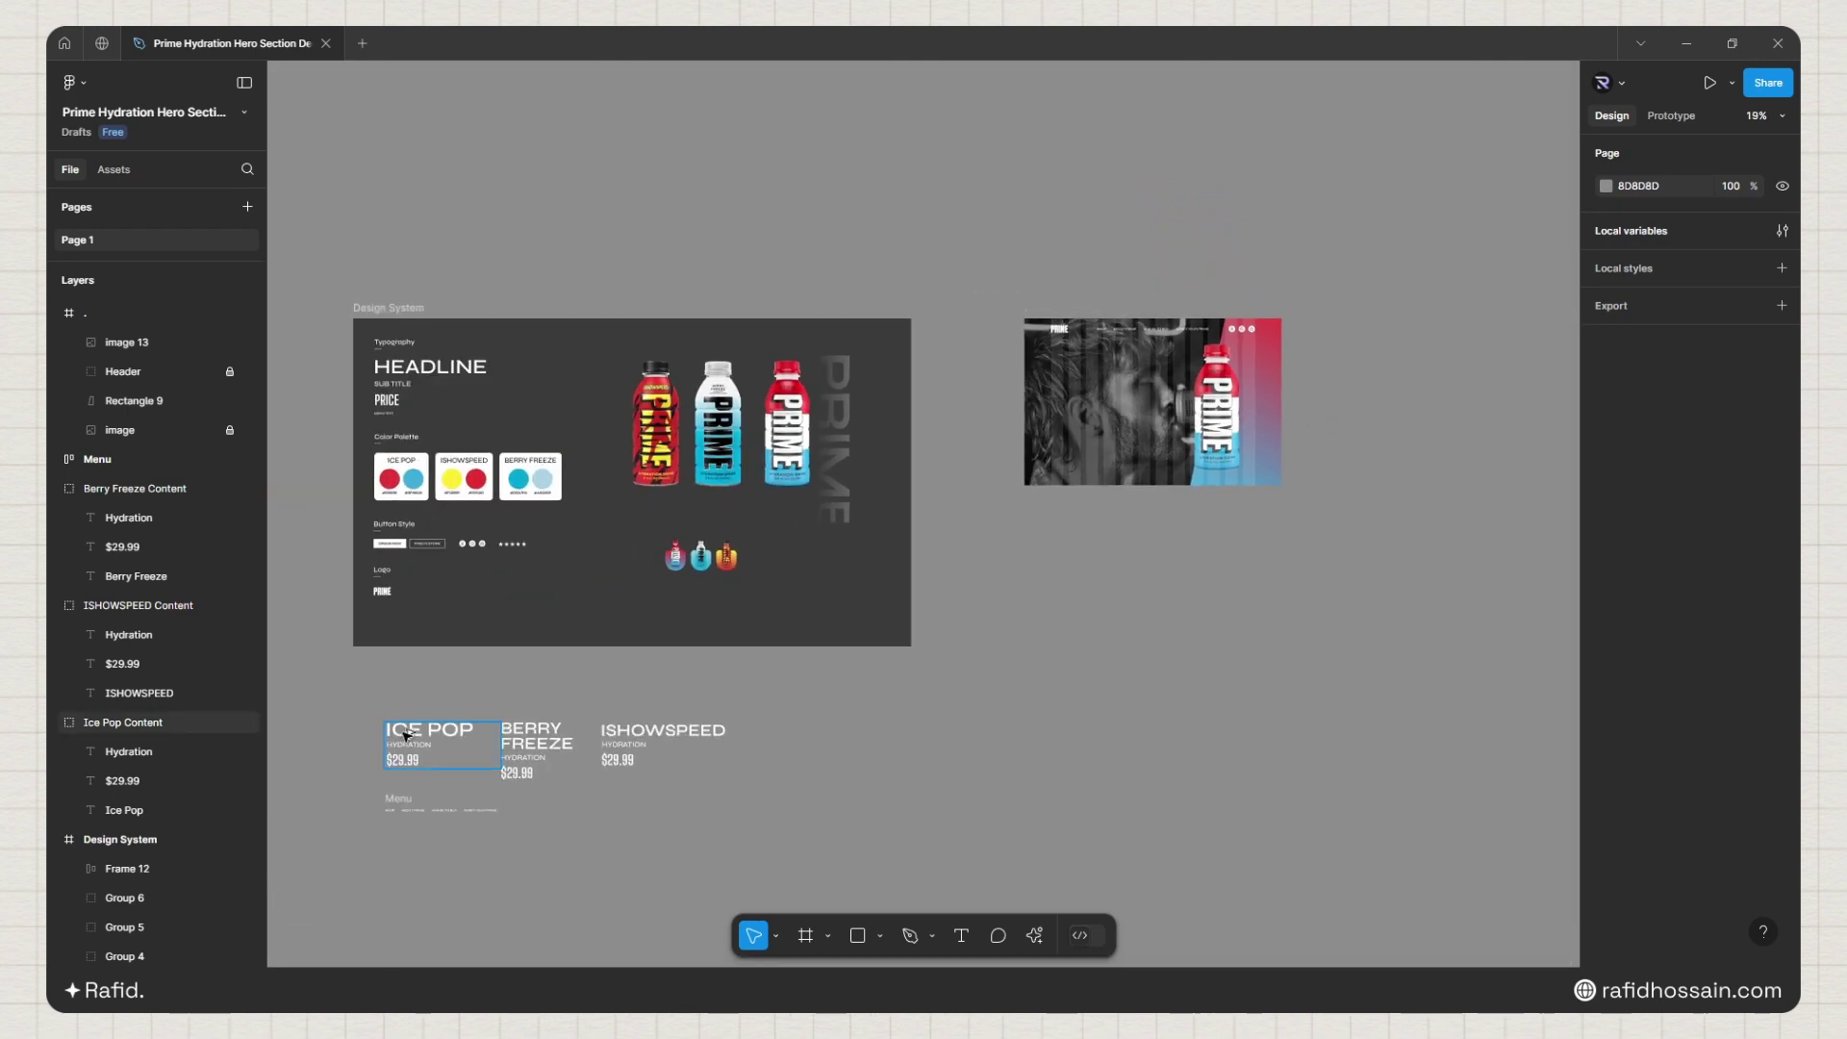
left_click_drag(406, 735, 1055, 416, "alt")
left_click_drag(564, 424, 529, 404)
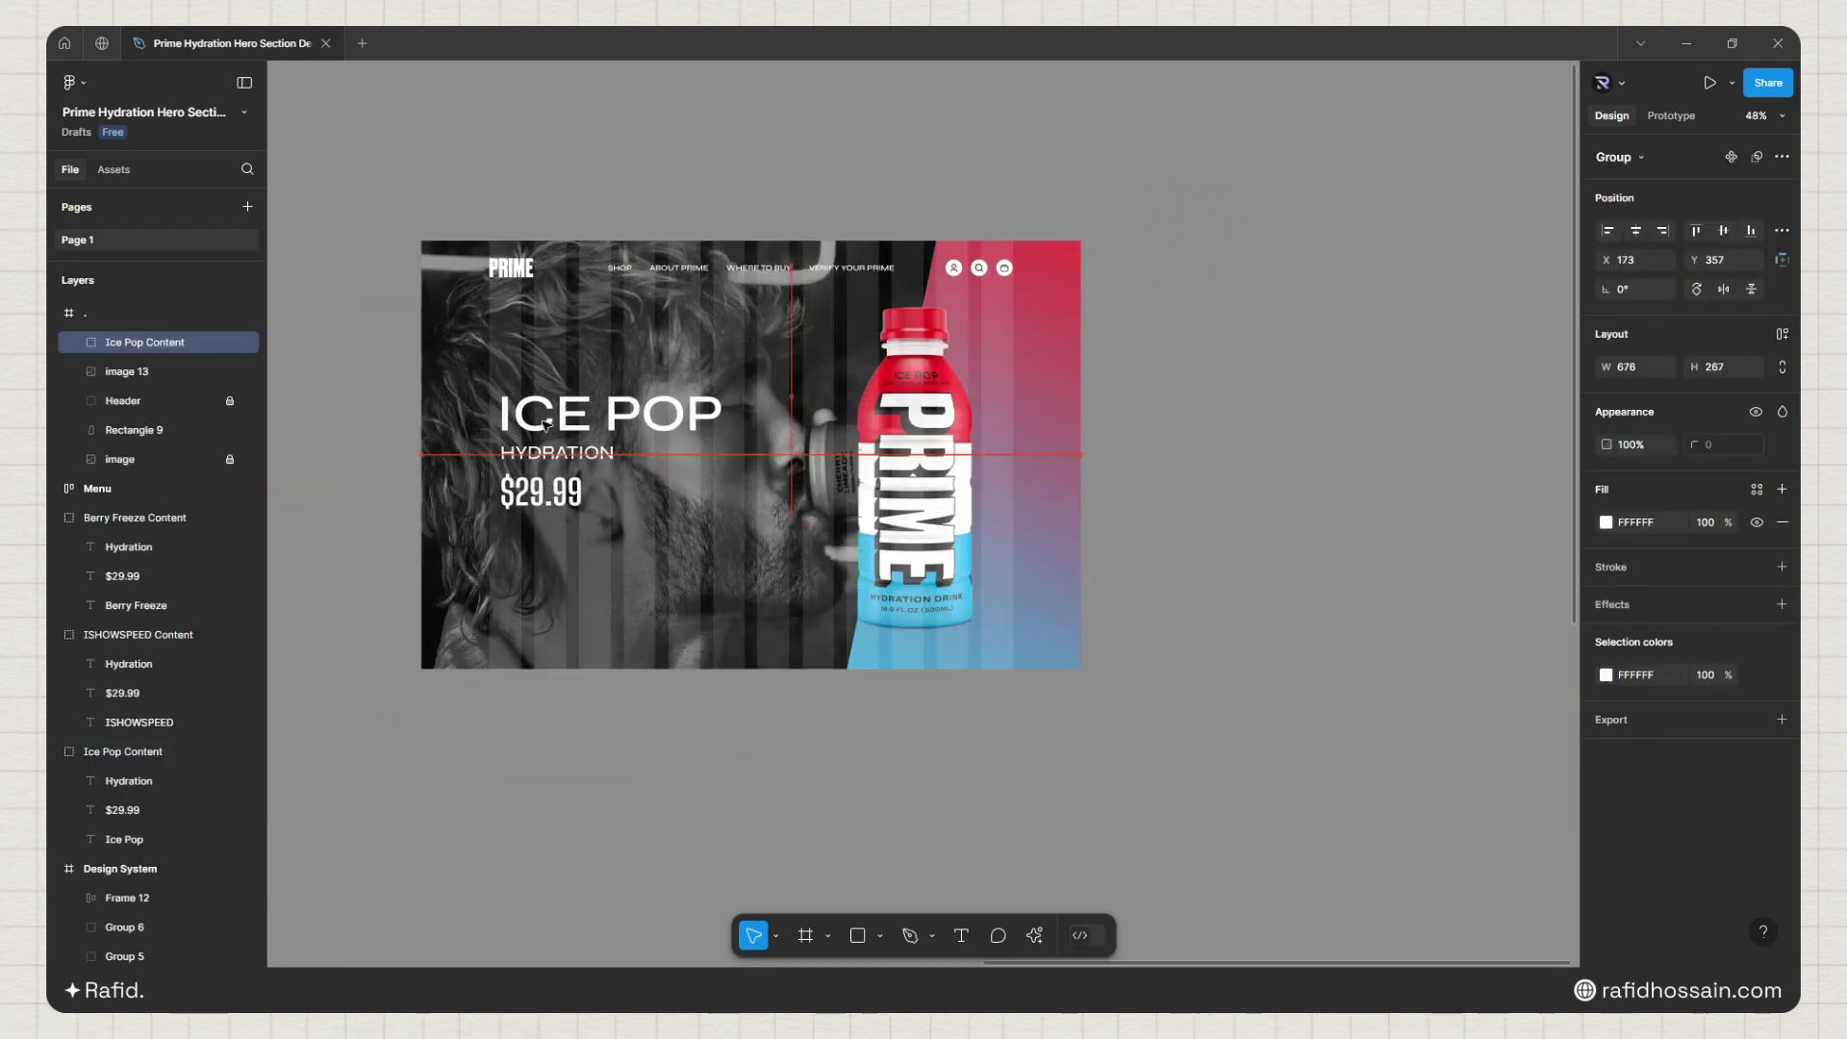
scroll(462, 390, "up", 3)
scroll(861, 346, "down", 4)
left_click(1014, 174)
Step: Place the design system's ORDER NOW and FIND IN STORE button row below the $29.99 price at X 156, Y 614
scroll(1241, 178, "down", 3)
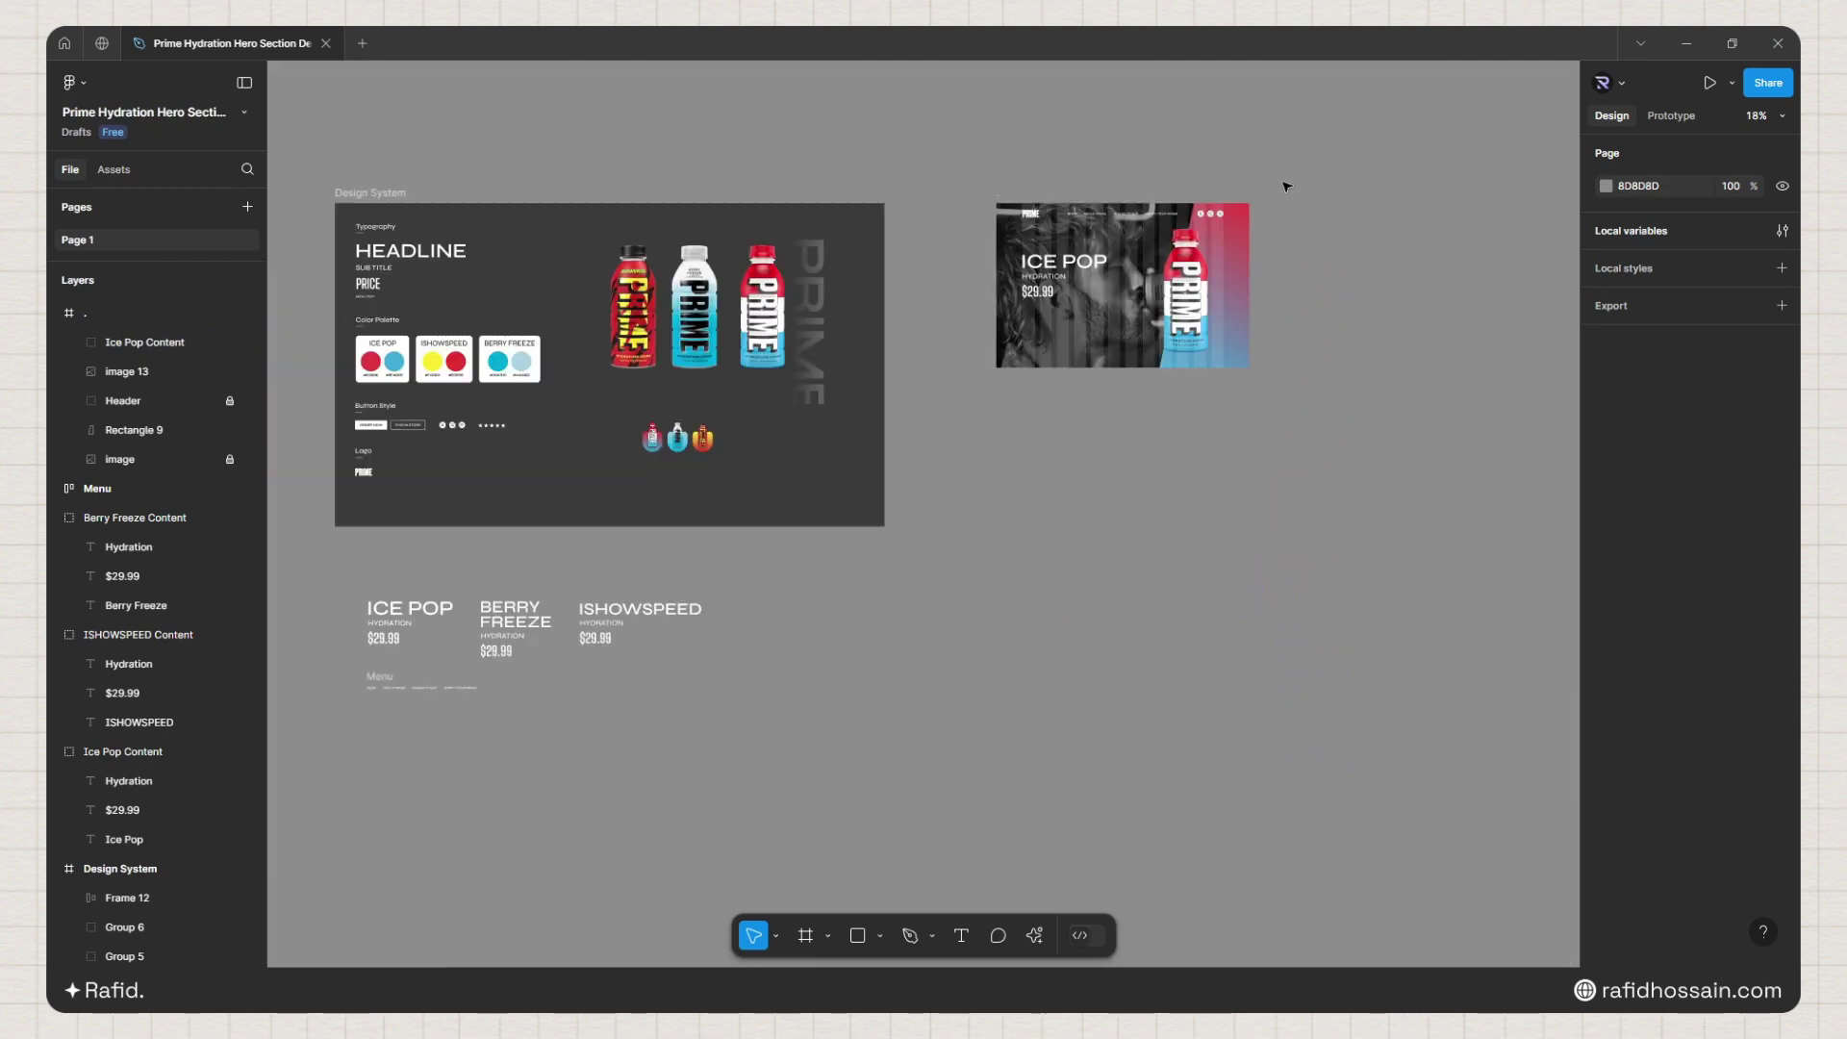
left_click_drag(403, 430, 1063, 351)
scroll(1128, 317, "up", 3)
scroll(1059, 356, "up", 5)
left_click_drag(972, 508, 972, 312)
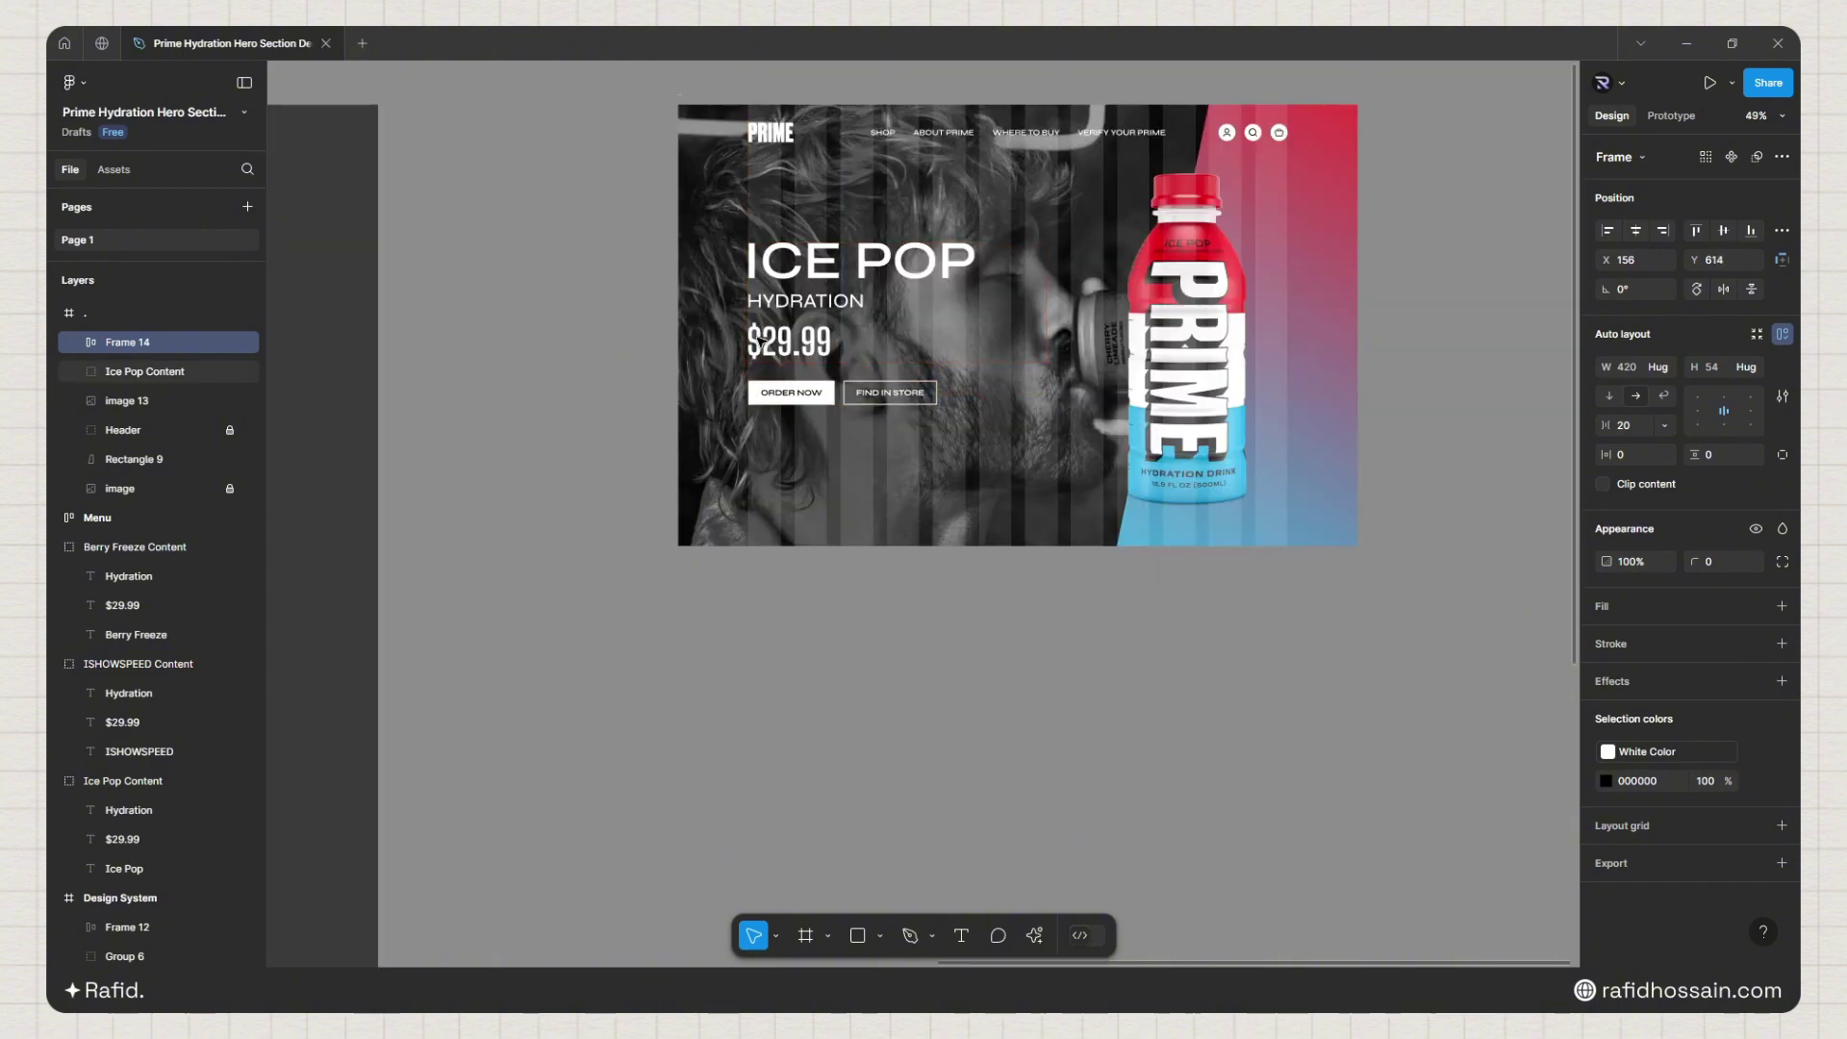
left_click(1059, 673)
Step: Draw a rectangle about 740 wide in the hero frame's bottom-left corner and set its height to 240
scroll(1059, 673, "down", 3)
scroll(1061, 676, "left", 5)
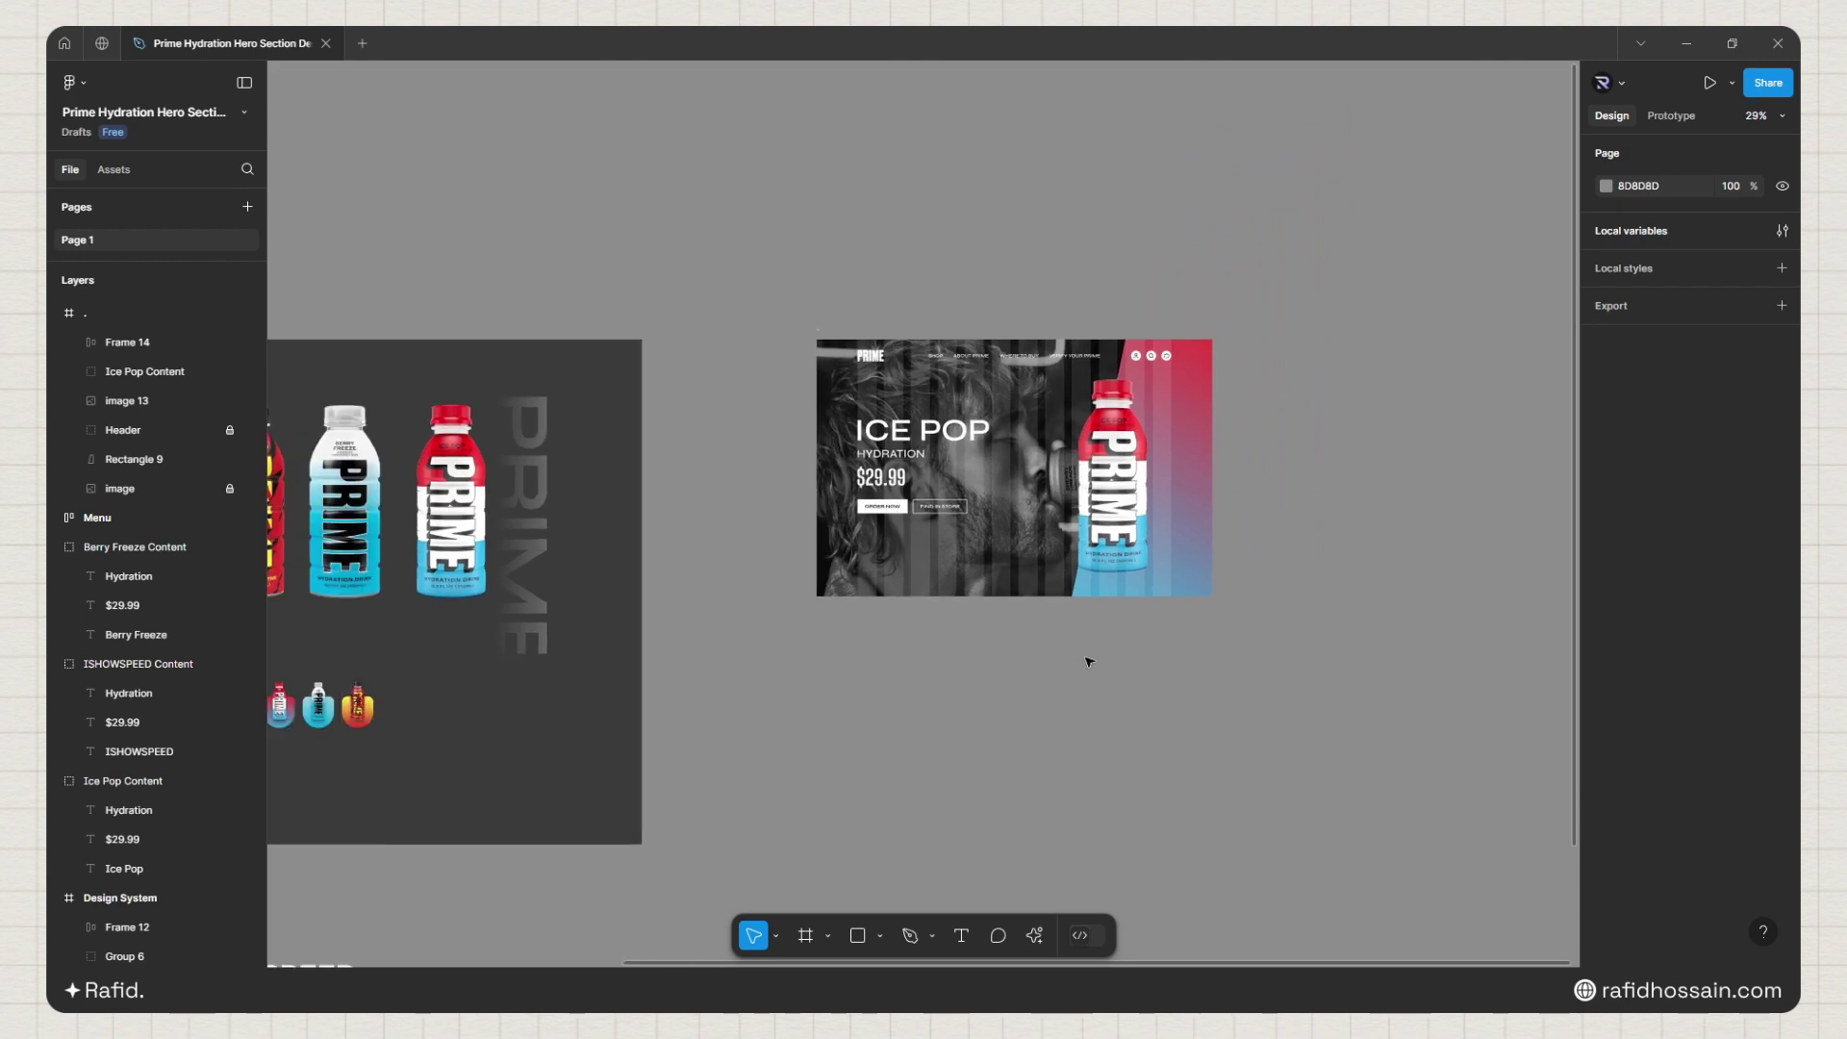
scroll(492, 702, "up", 3)
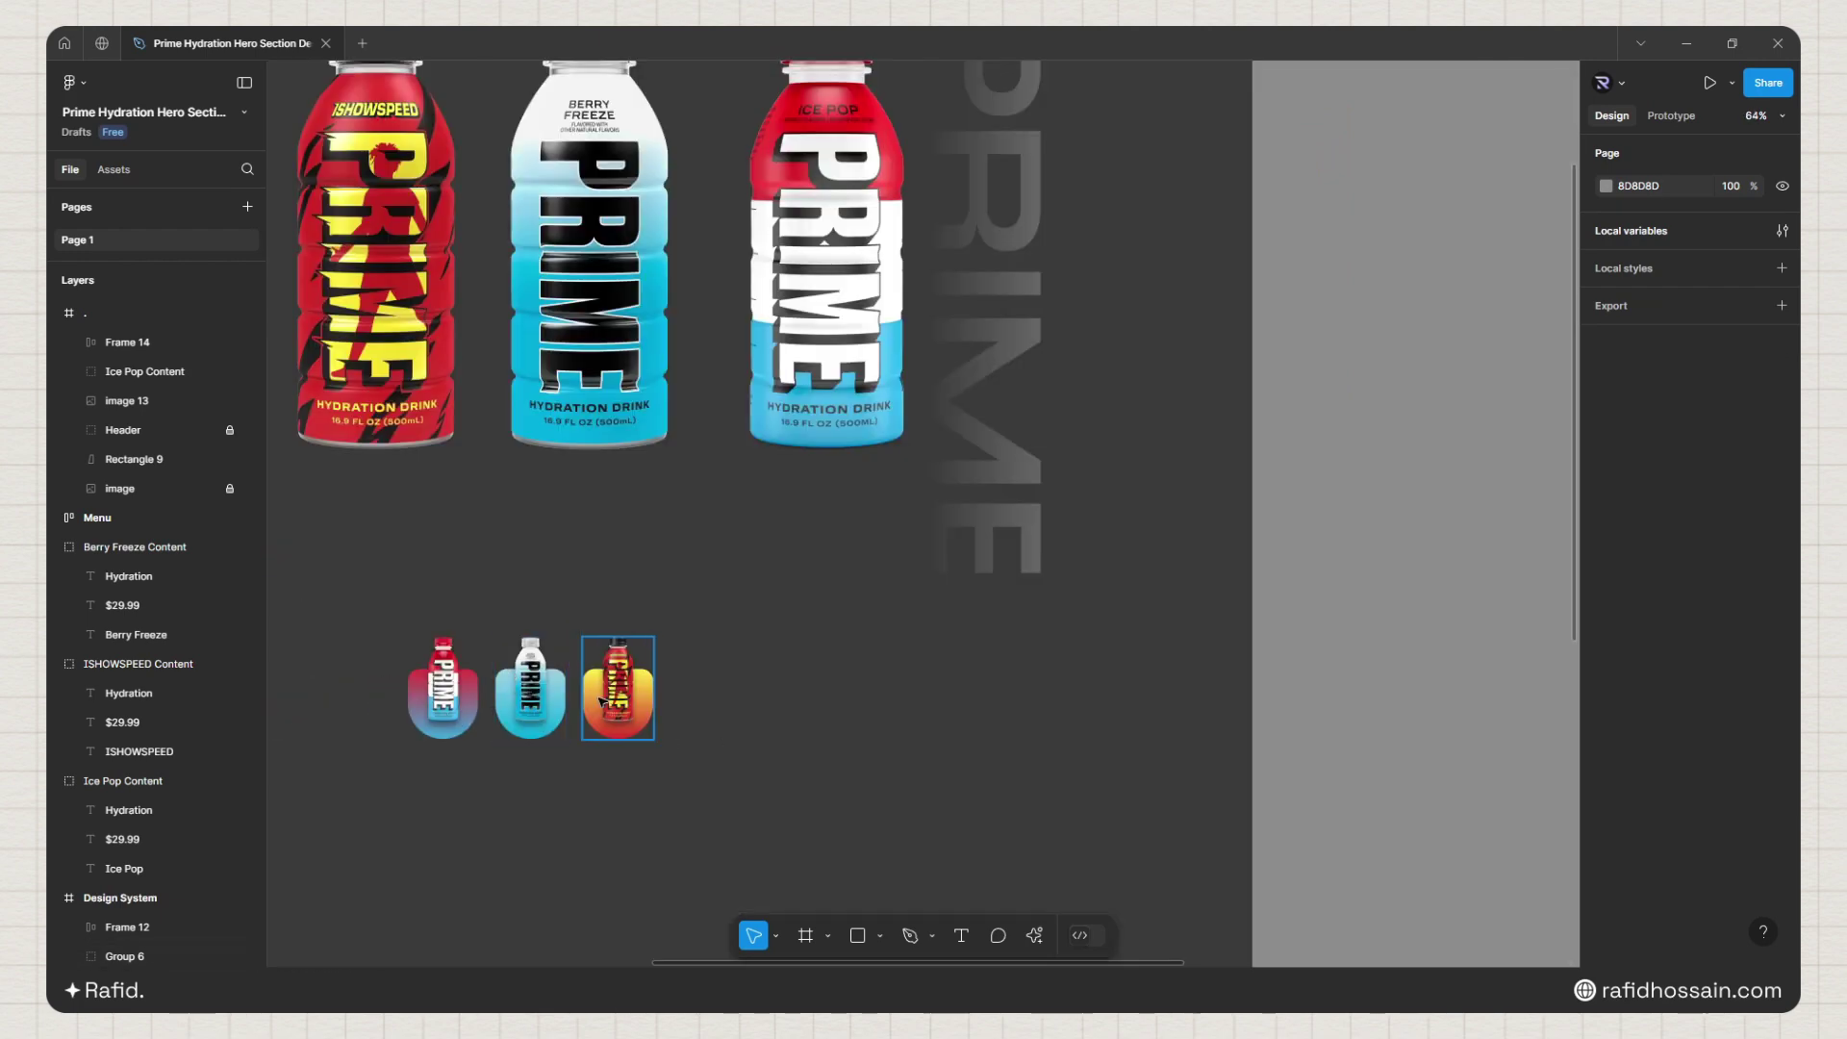
scroll(501, 685, "down", 3)
scroll(1316, 610, "right", 4)
scroll(882, 575, "up", 3)
scroll(885, 579, "up", 2)
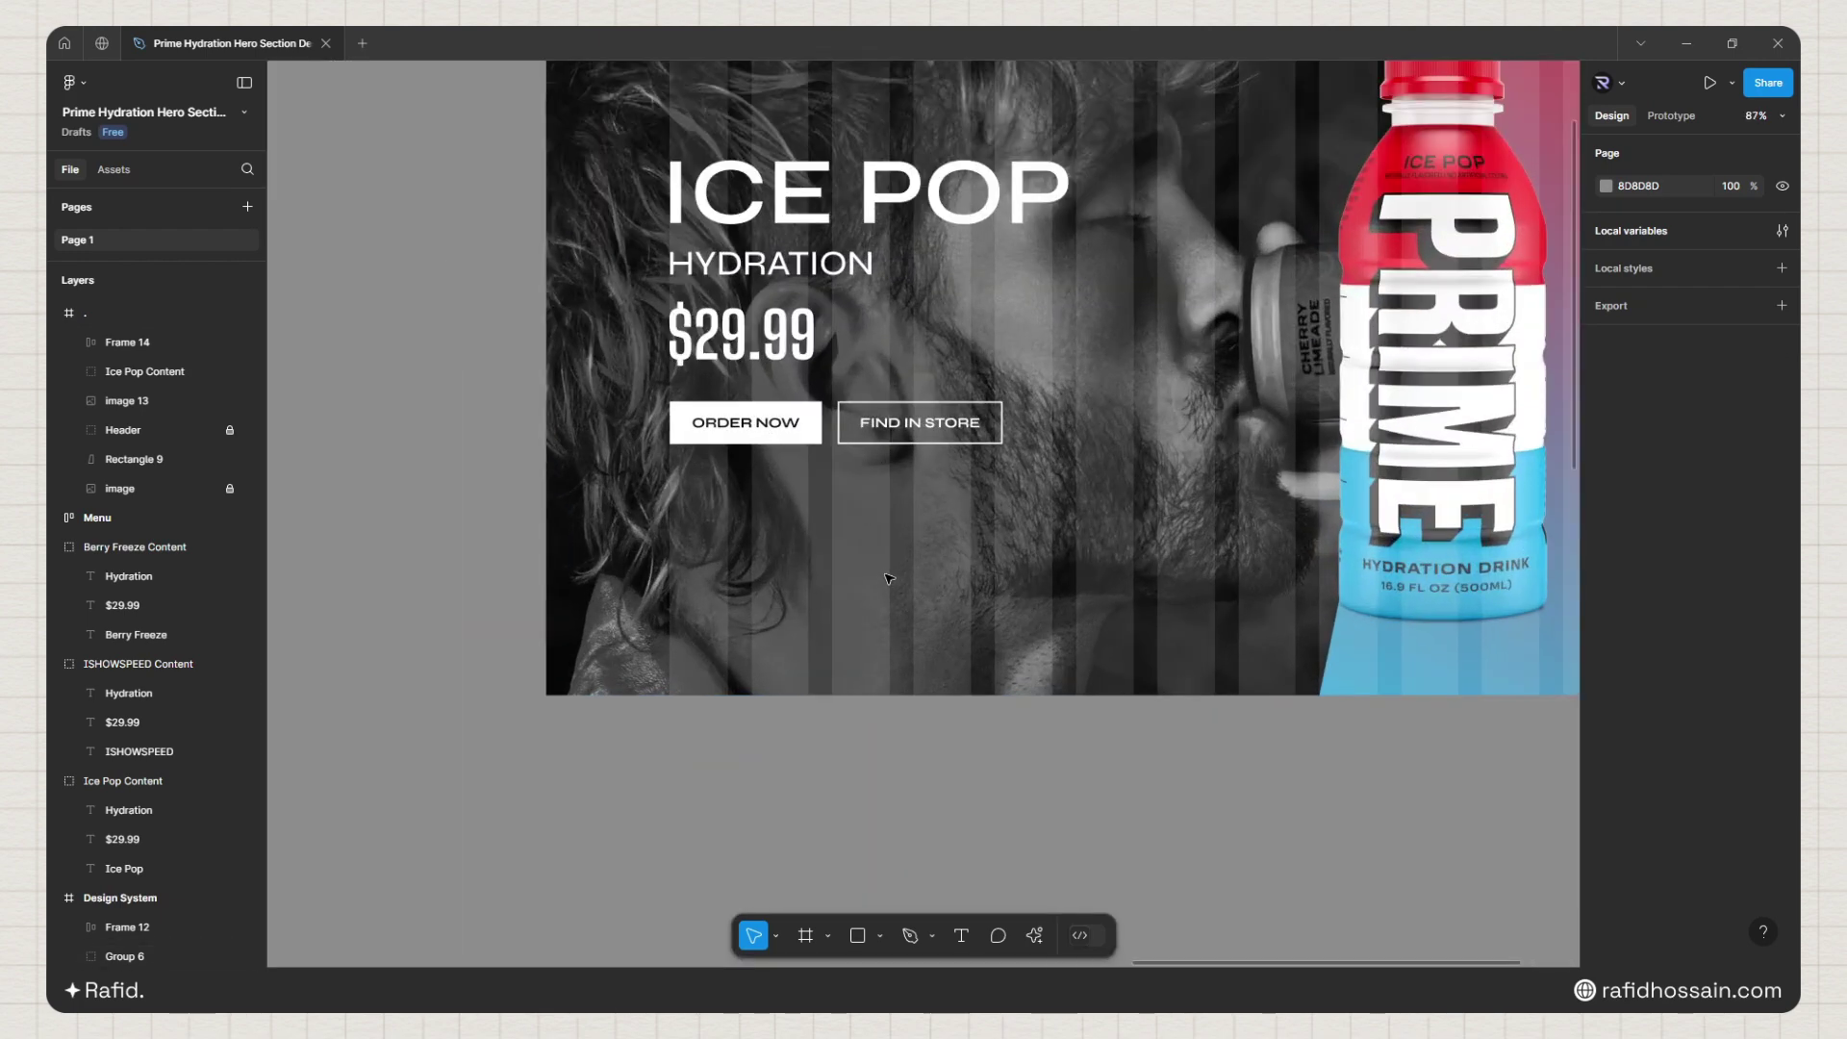
key("r")
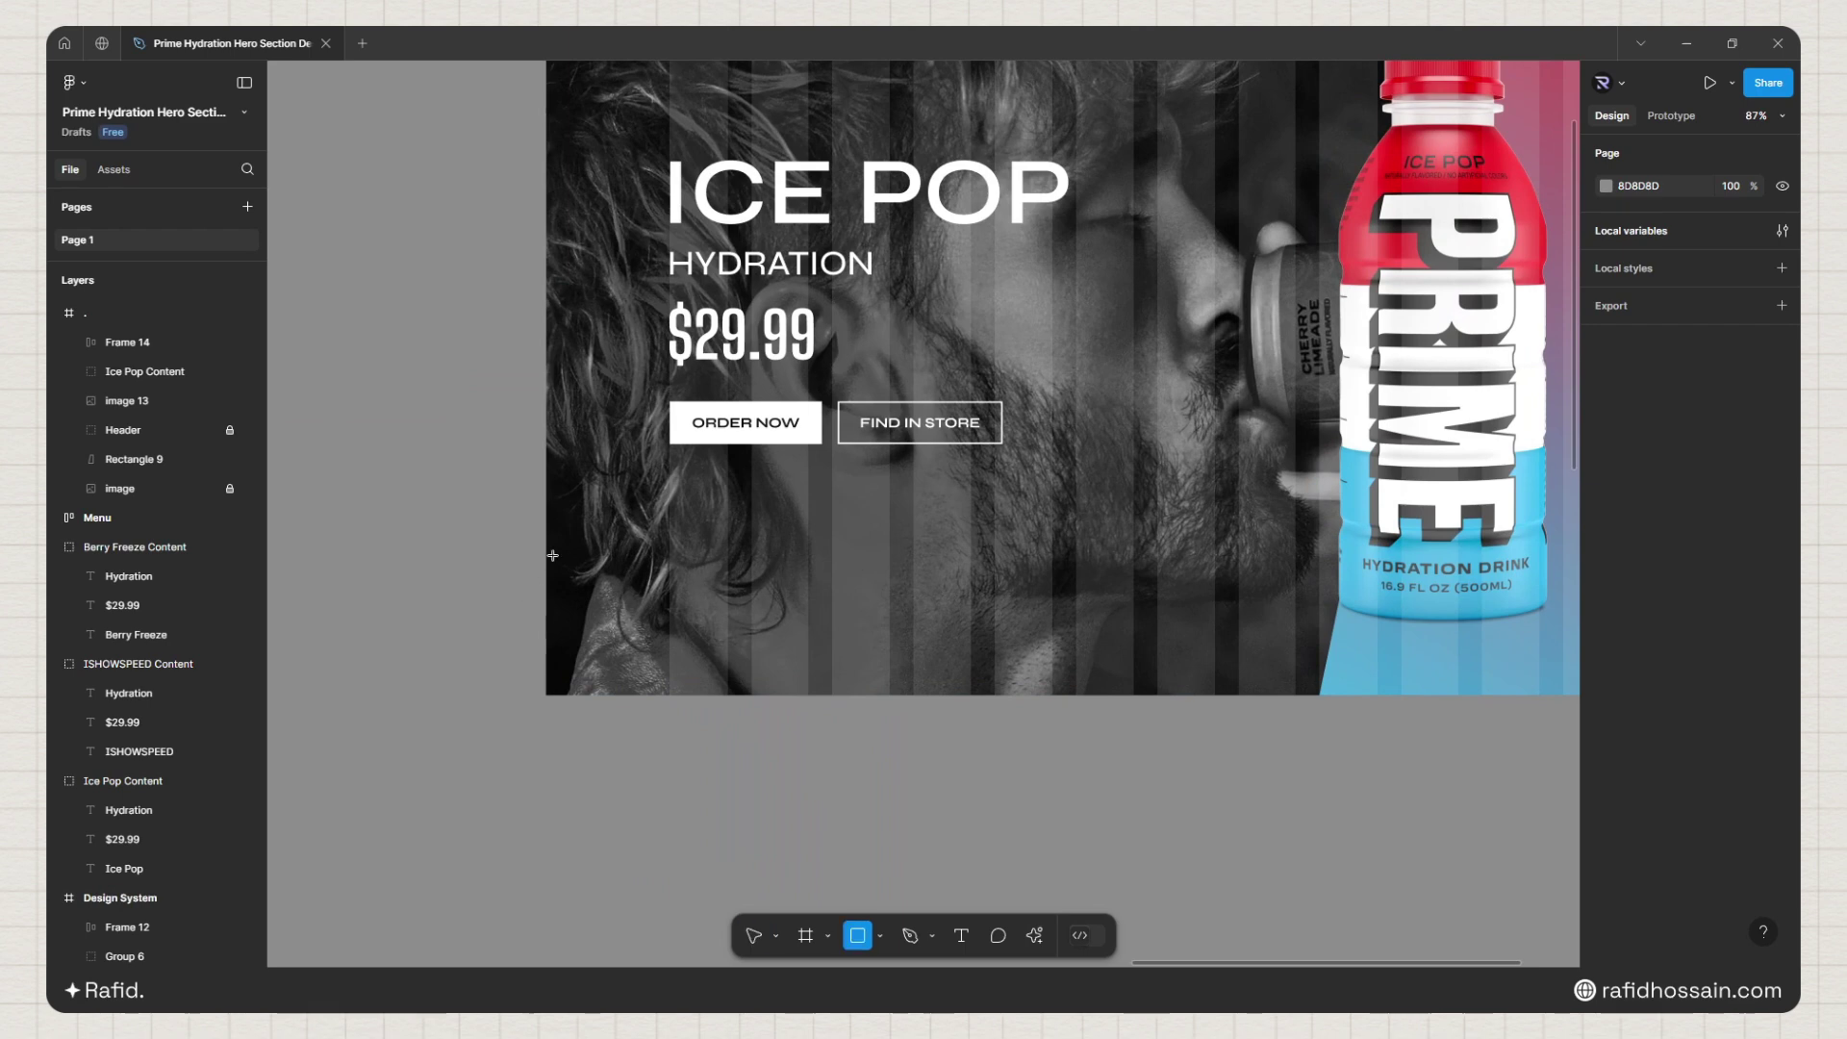
mouse_move(549, 552)
left_mouse_down()
mouse_move(983, 639)
mouse_move(1133, 694)
left_mouse_up()
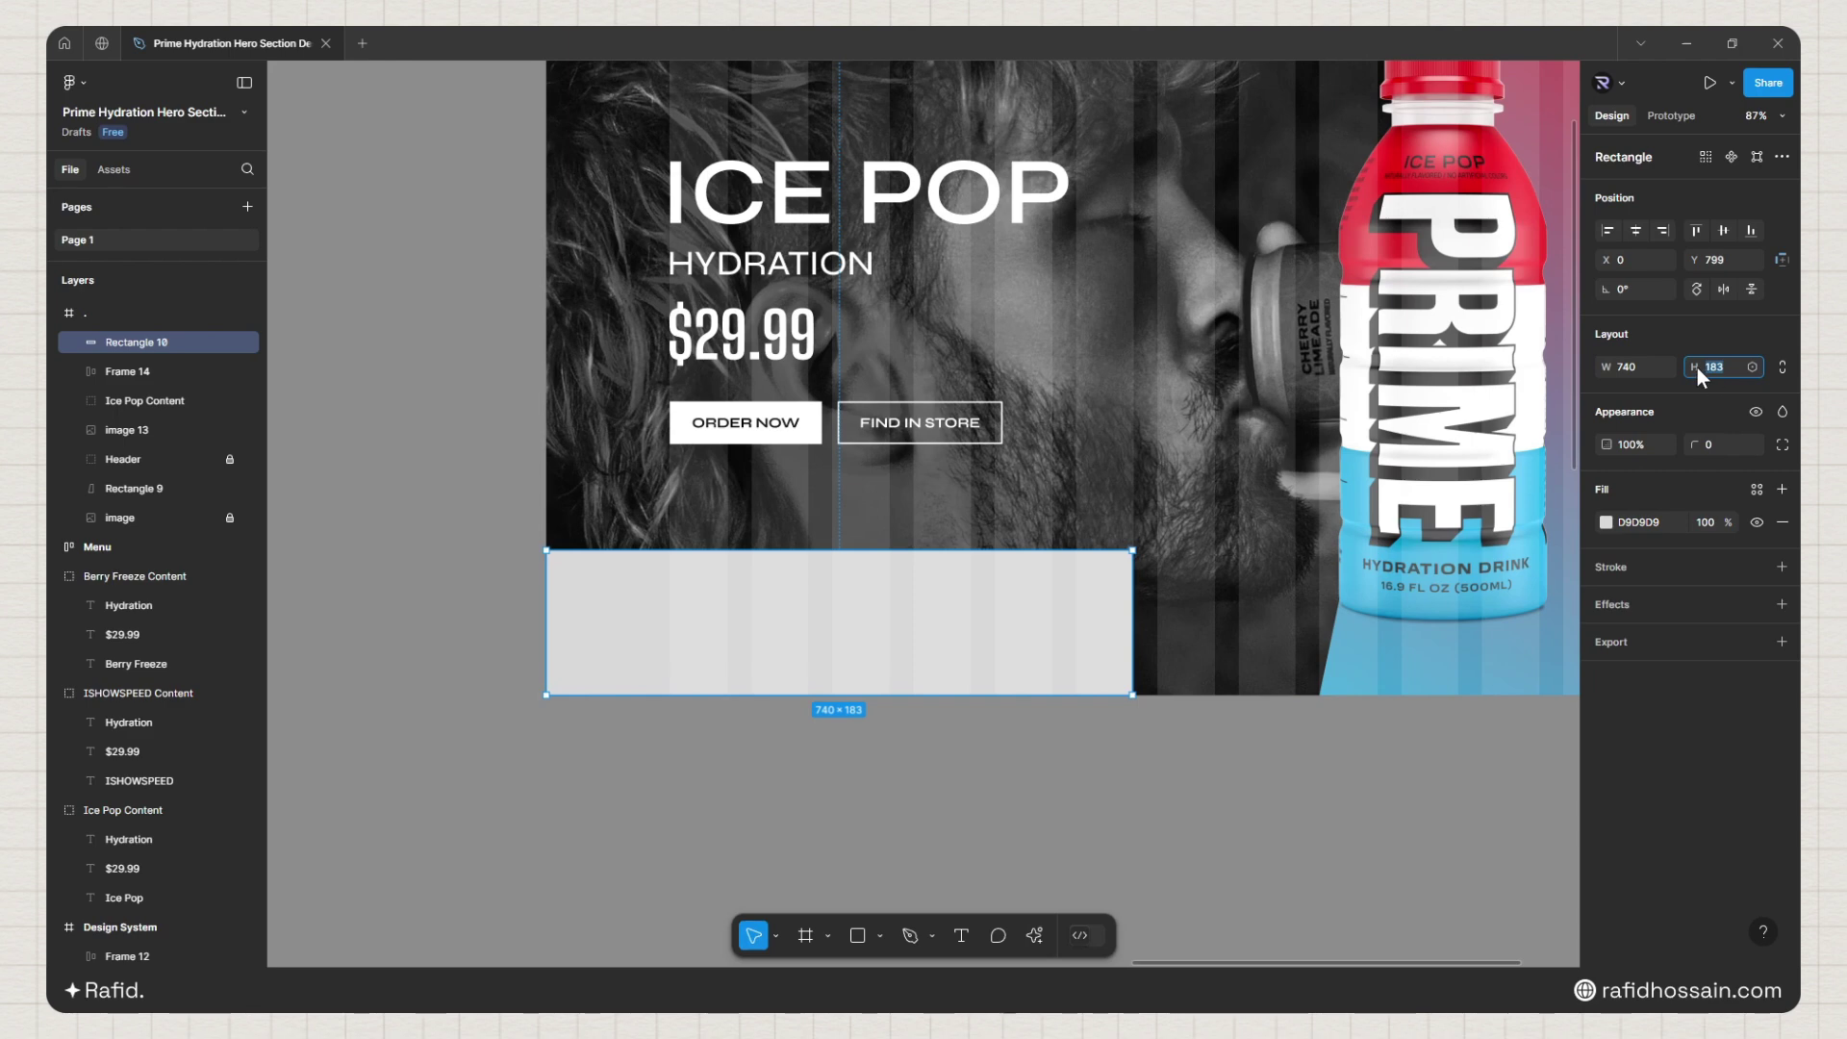
type("0")
key("Return")
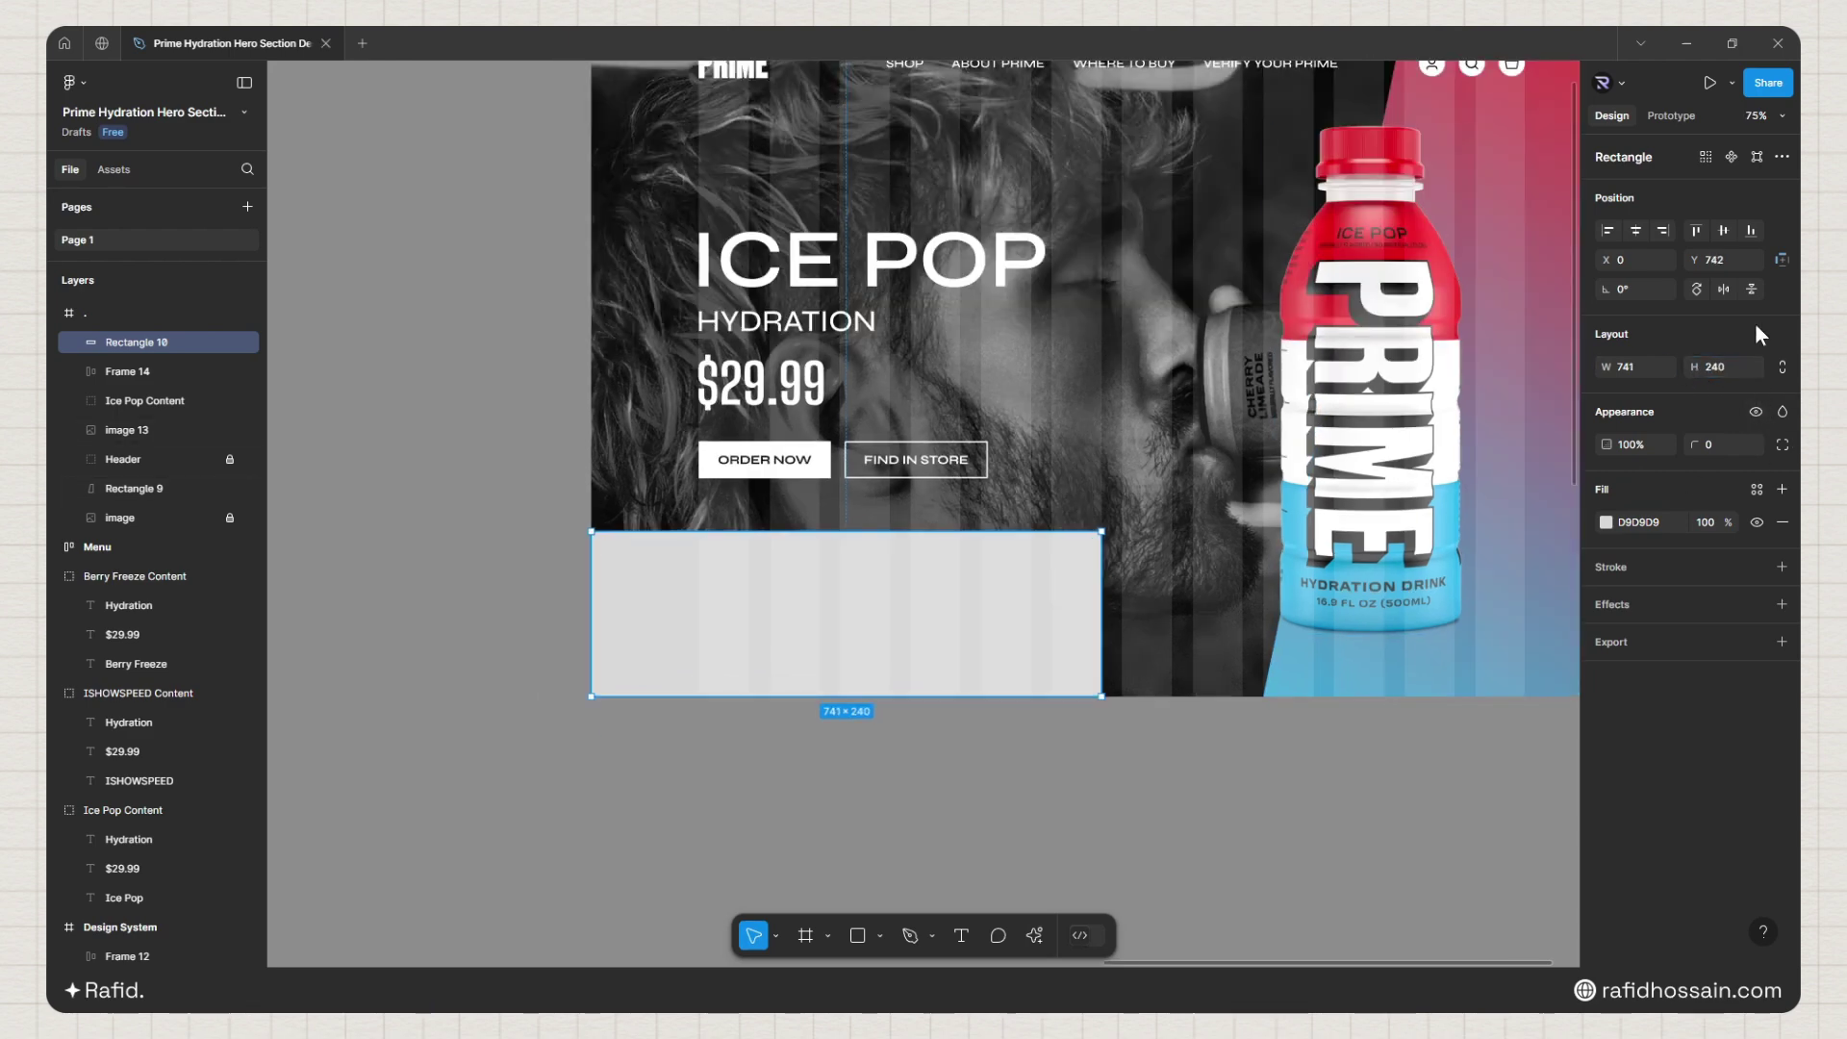
Step: Round only the rectangle's top-right corner with a radius of 50
left_click(1782, 444)
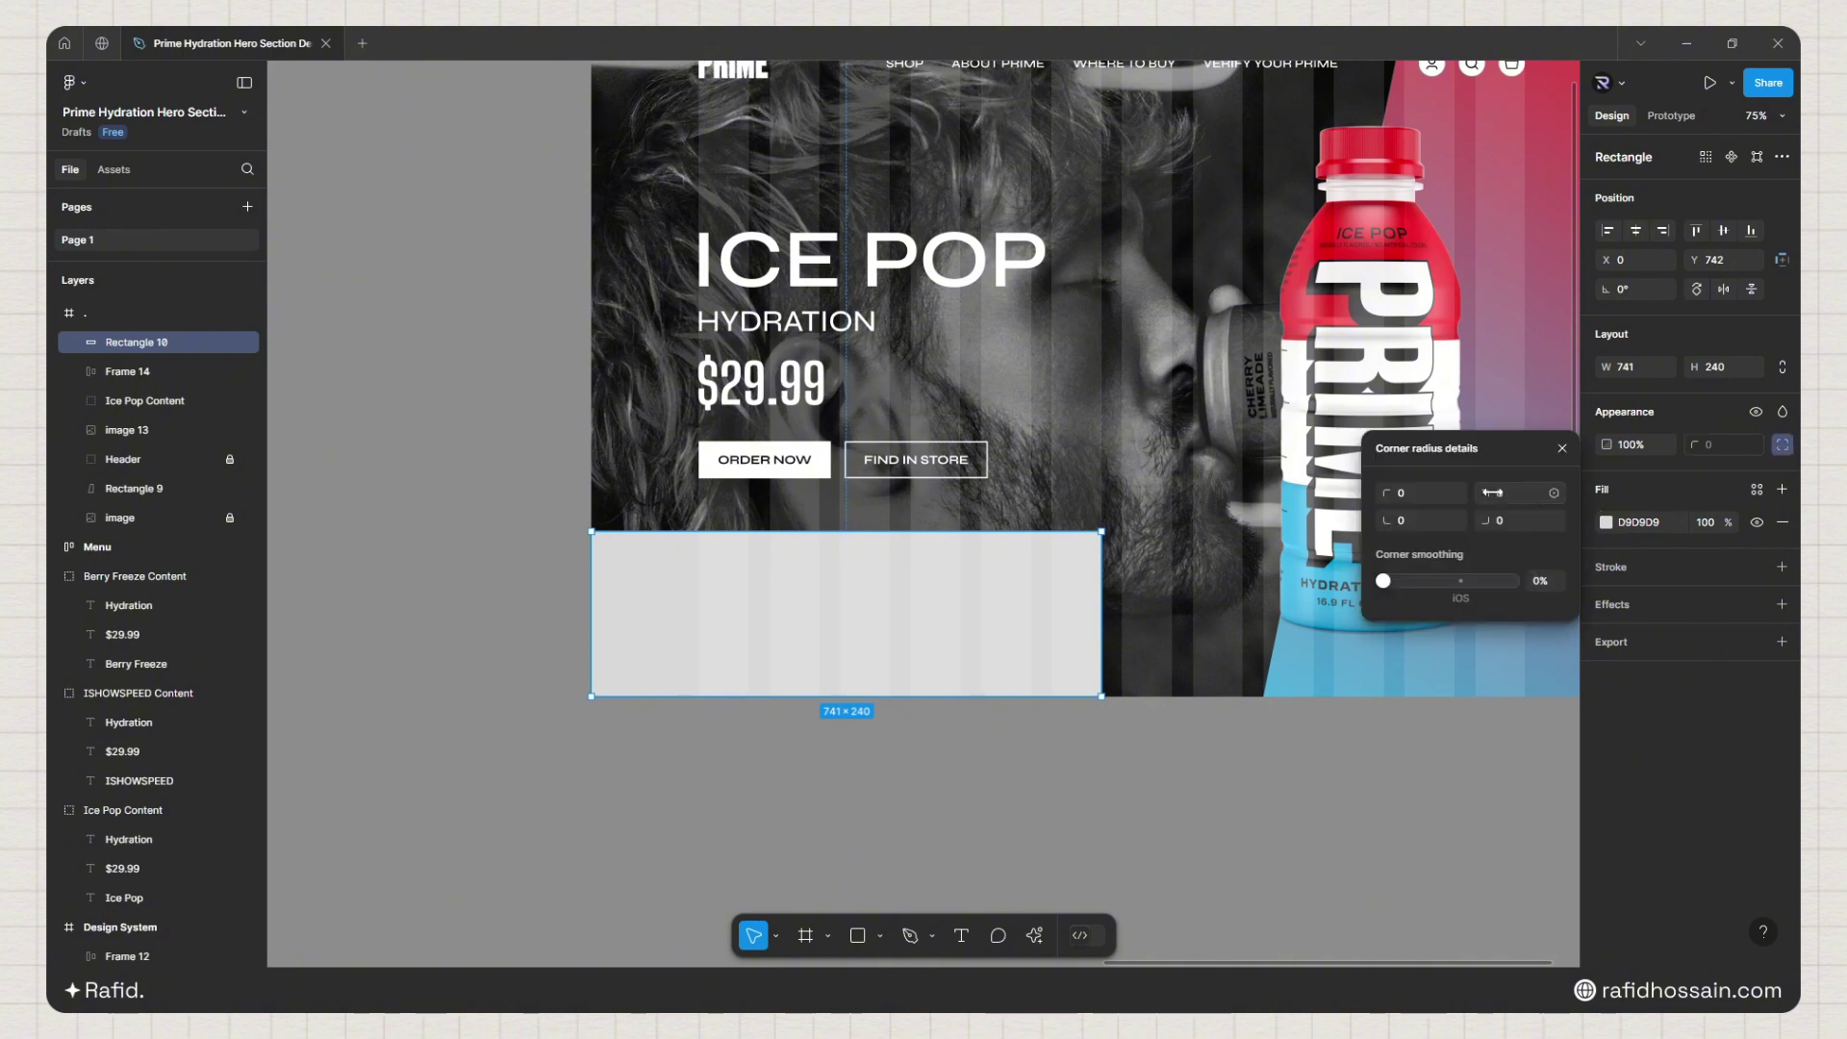
left_click(1497, 487)
type("20")
key("Return")
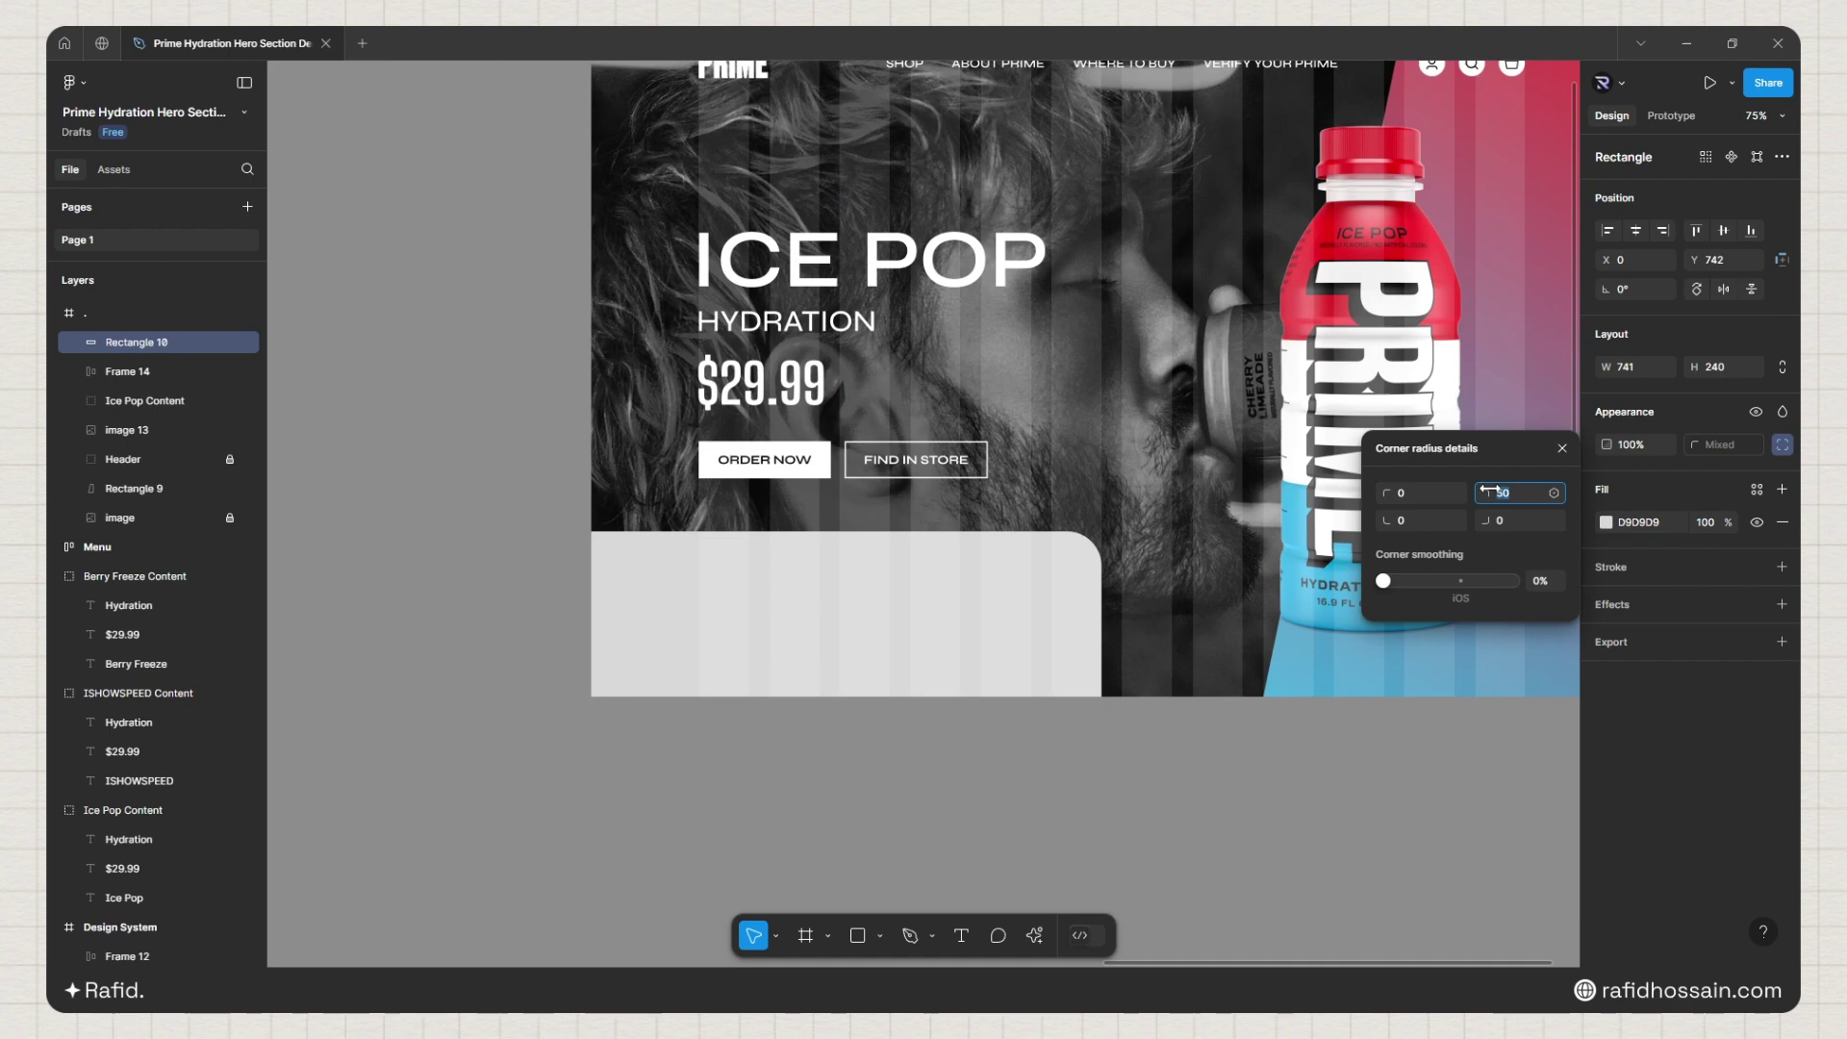
key("Return")
left_click(1562, 448)
left_click(1035, 771)
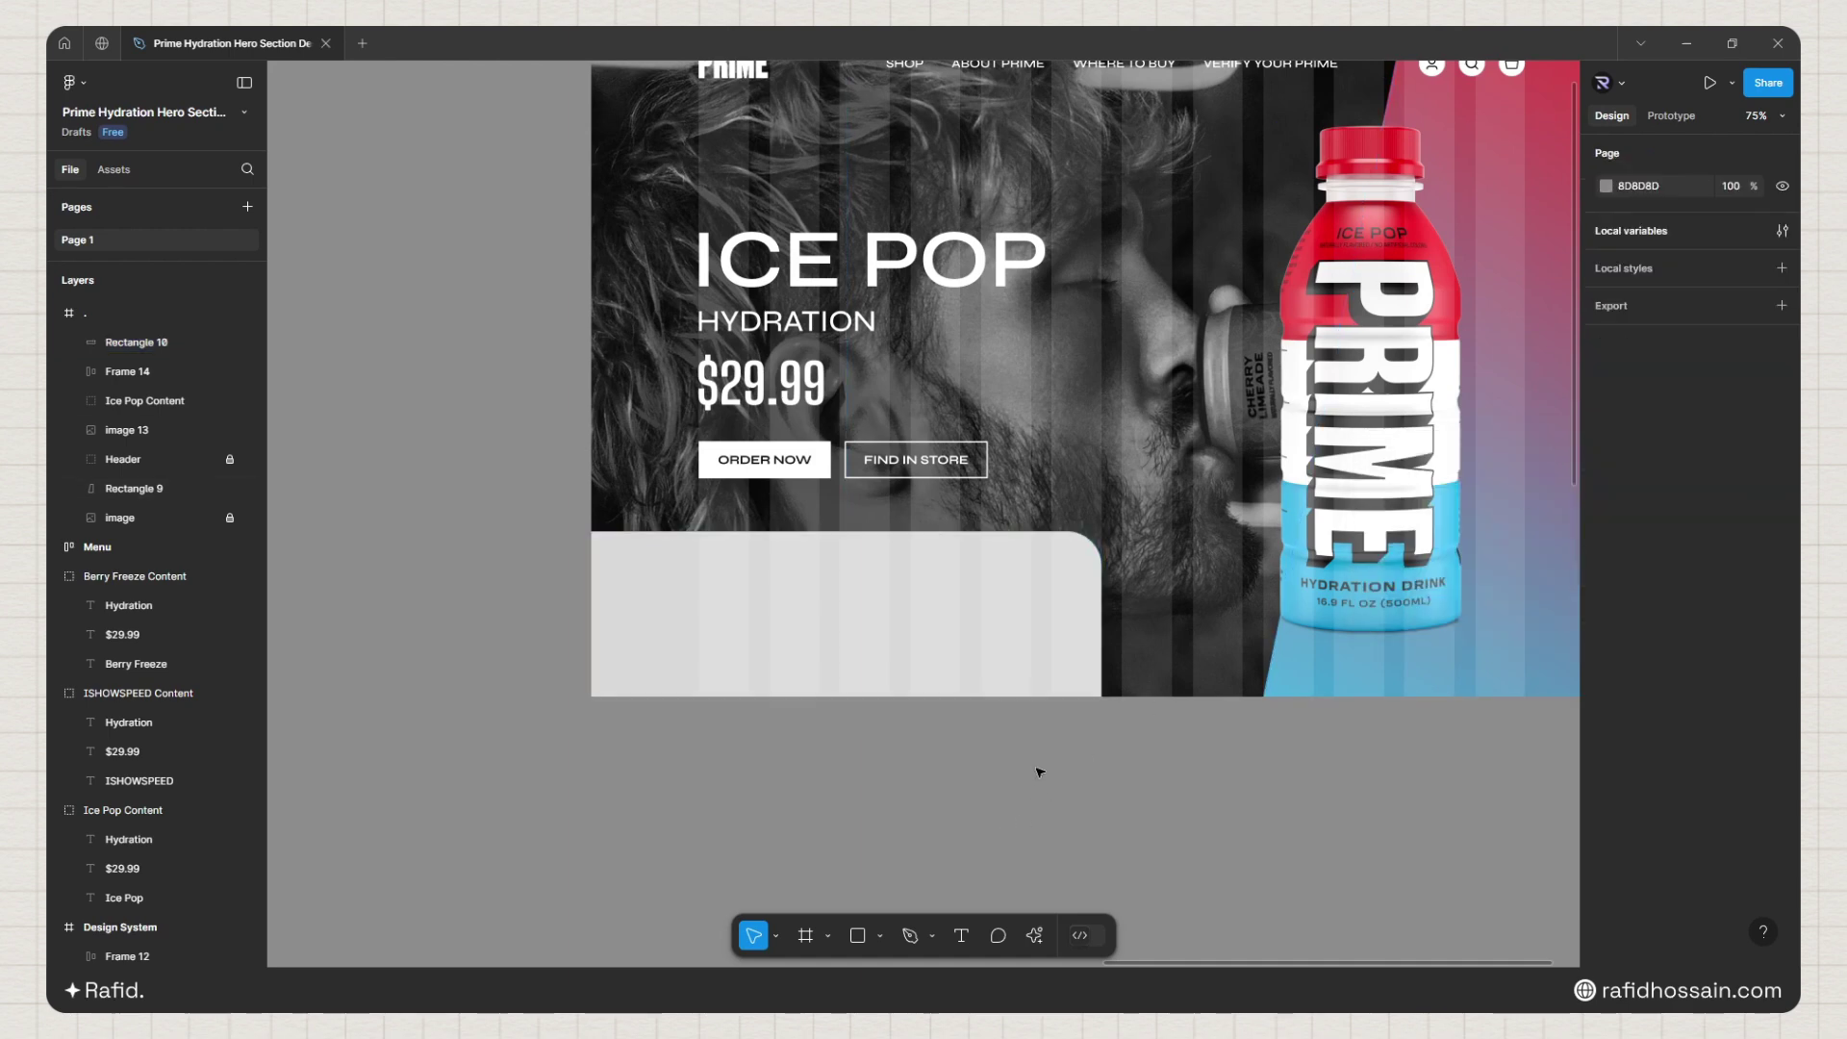
Step: Fill the rectangle with the White Color style, detach the style and set the fill opacity to 40%
left_click(981, 651)
left_click(1605, 521)
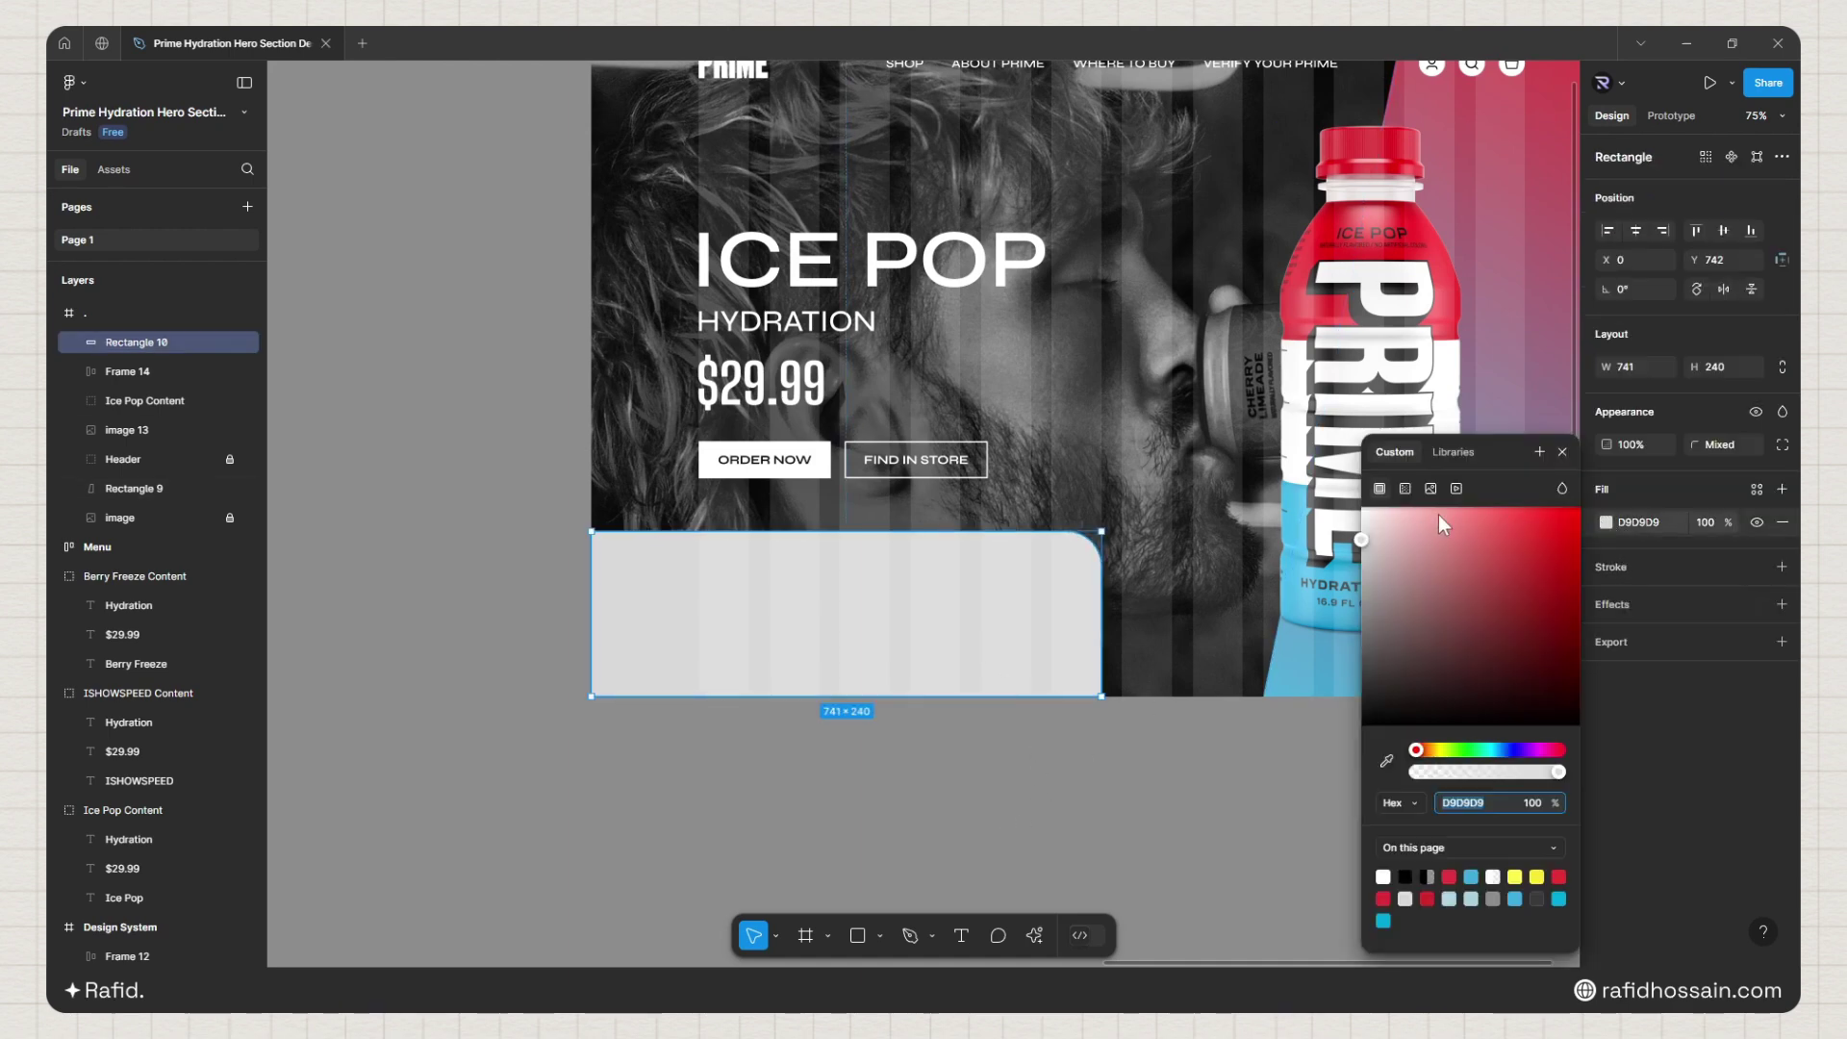
left_click(1453, 452)
left_click(1443, 747)
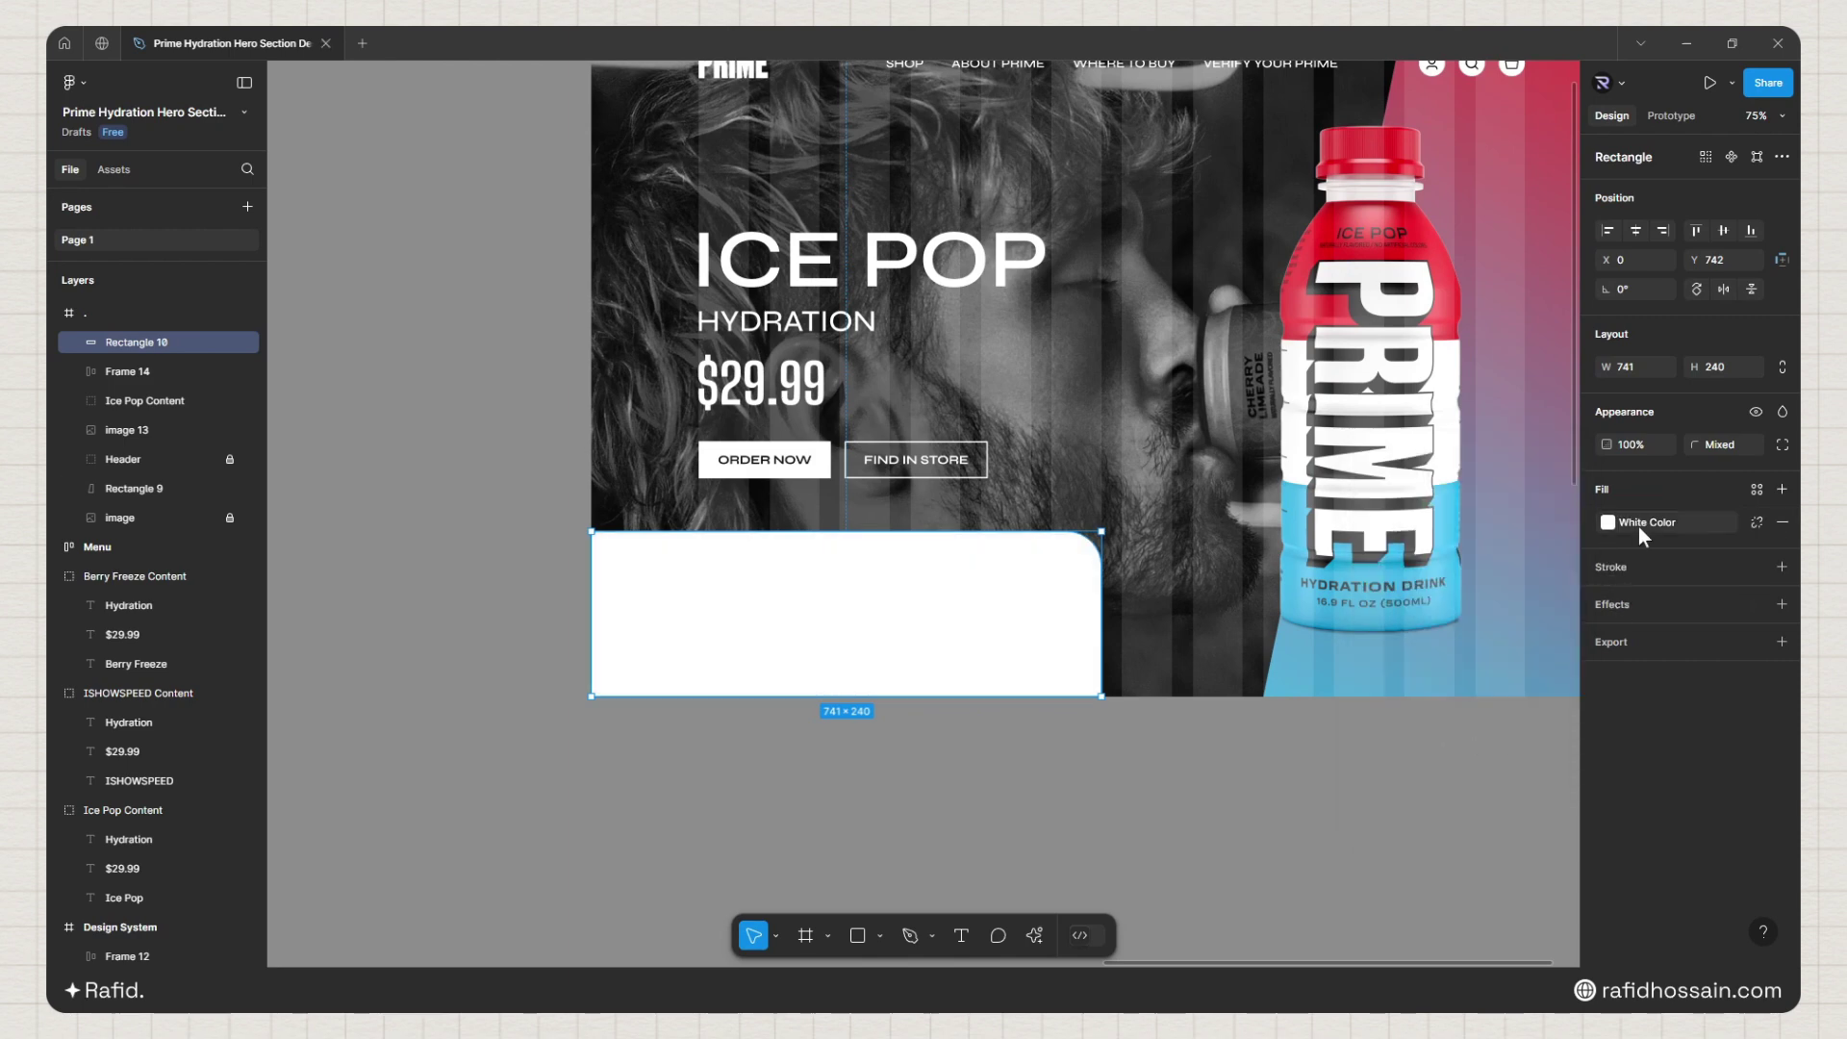
left_click(1751, 524)
left_click(1716, 525)
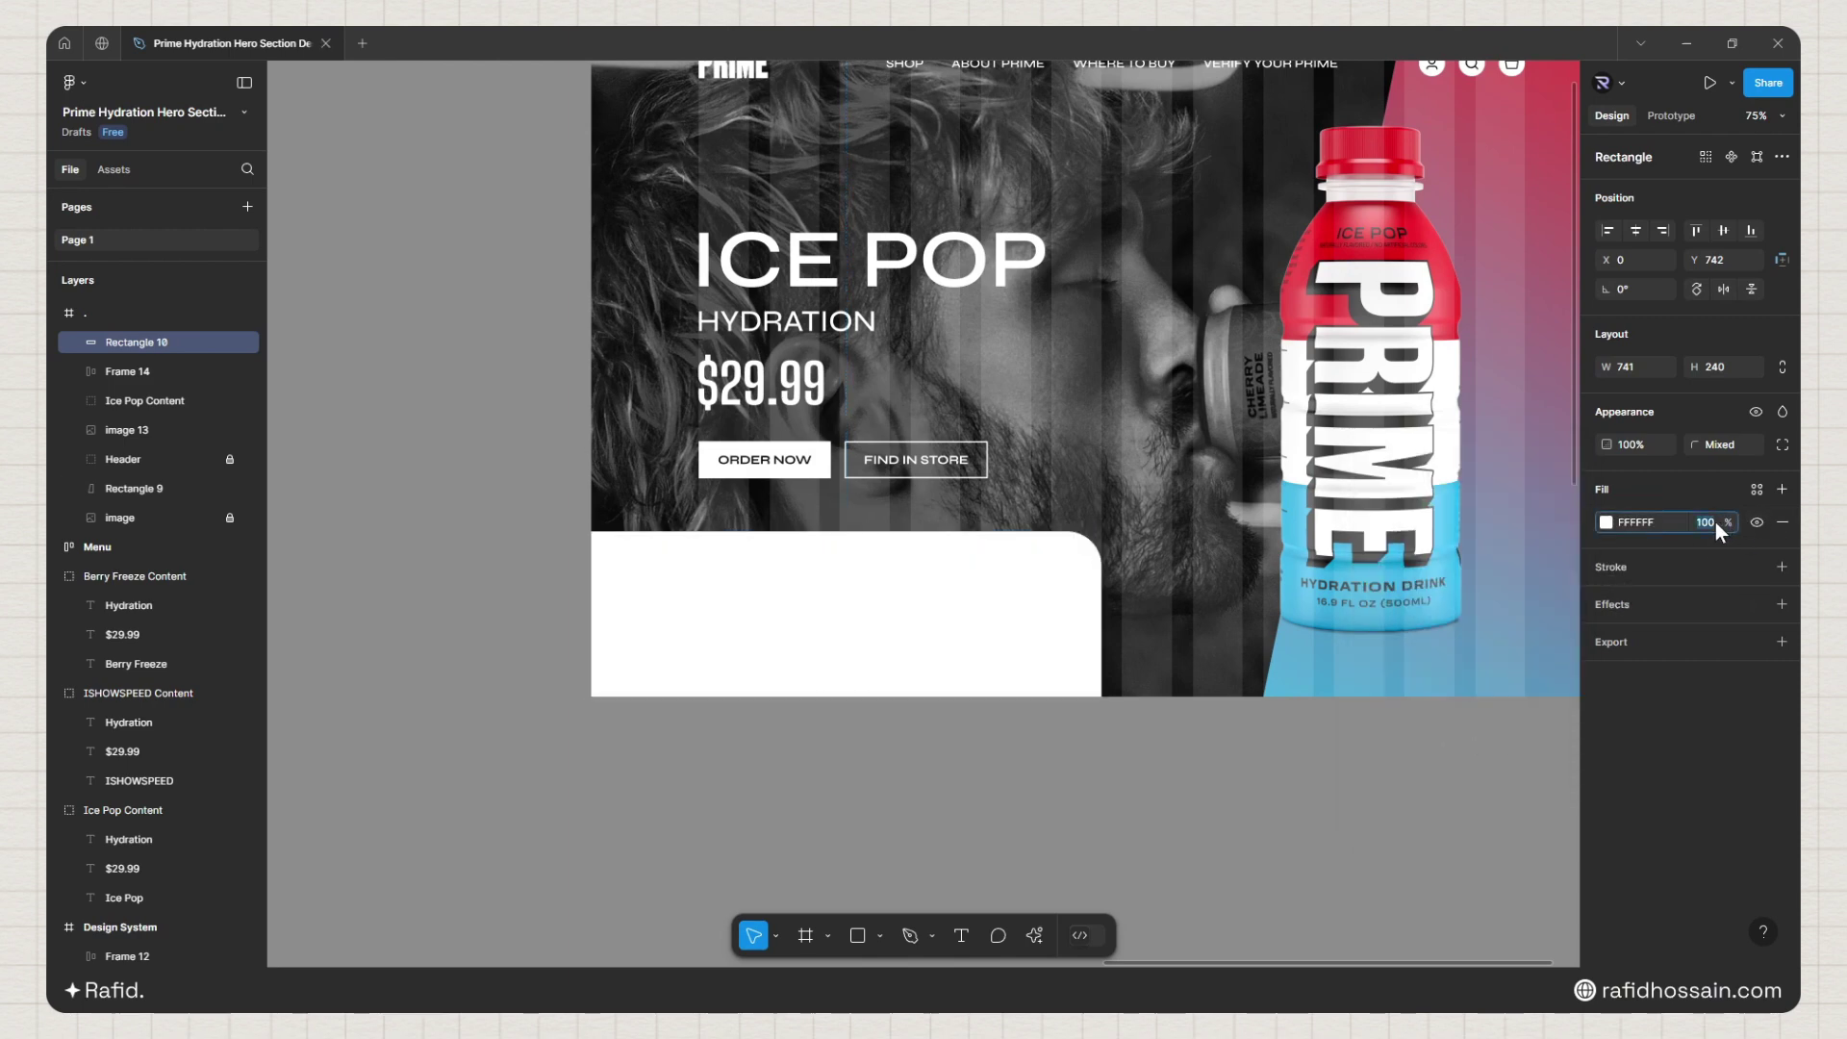
type("40")
Step: Give the rectangle a background blur effect with a blur of 20
left_click(1782, 604)
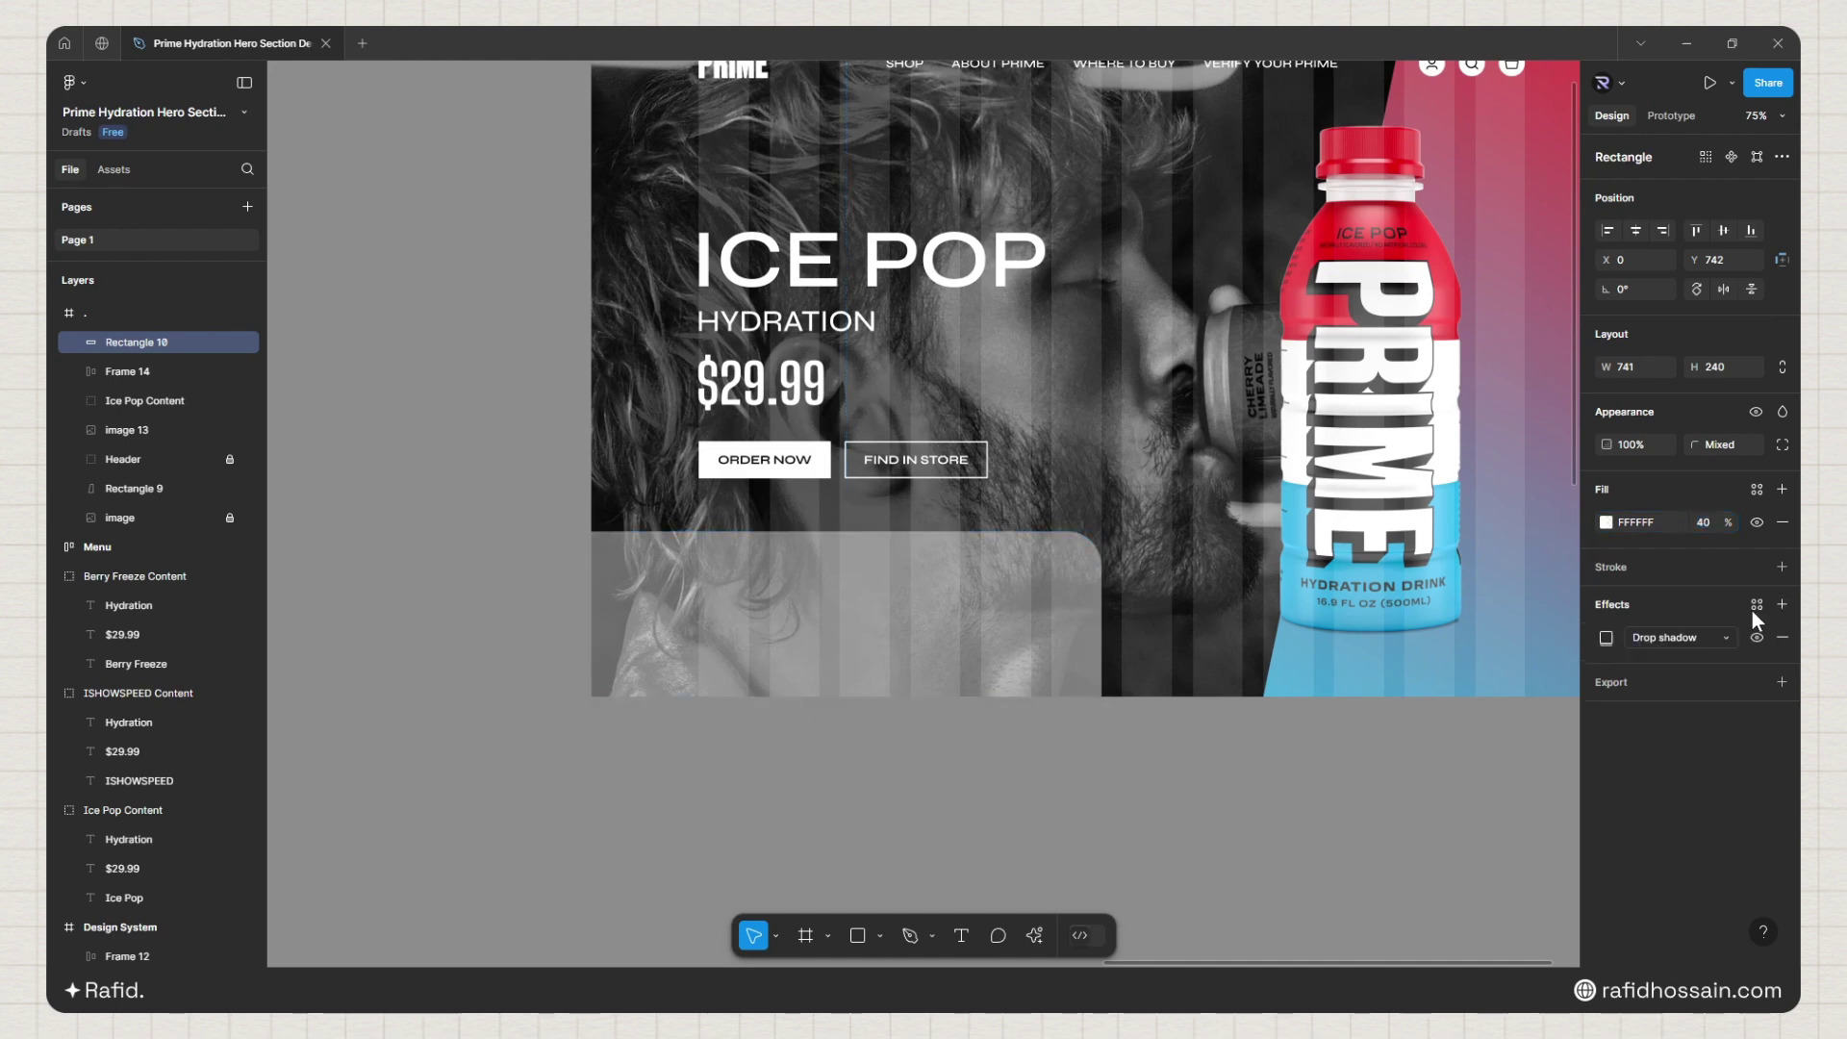
left_click(1688, 638)
left_click(1672, 671)
left_click(1606, 638)
left_click(1530, 682)
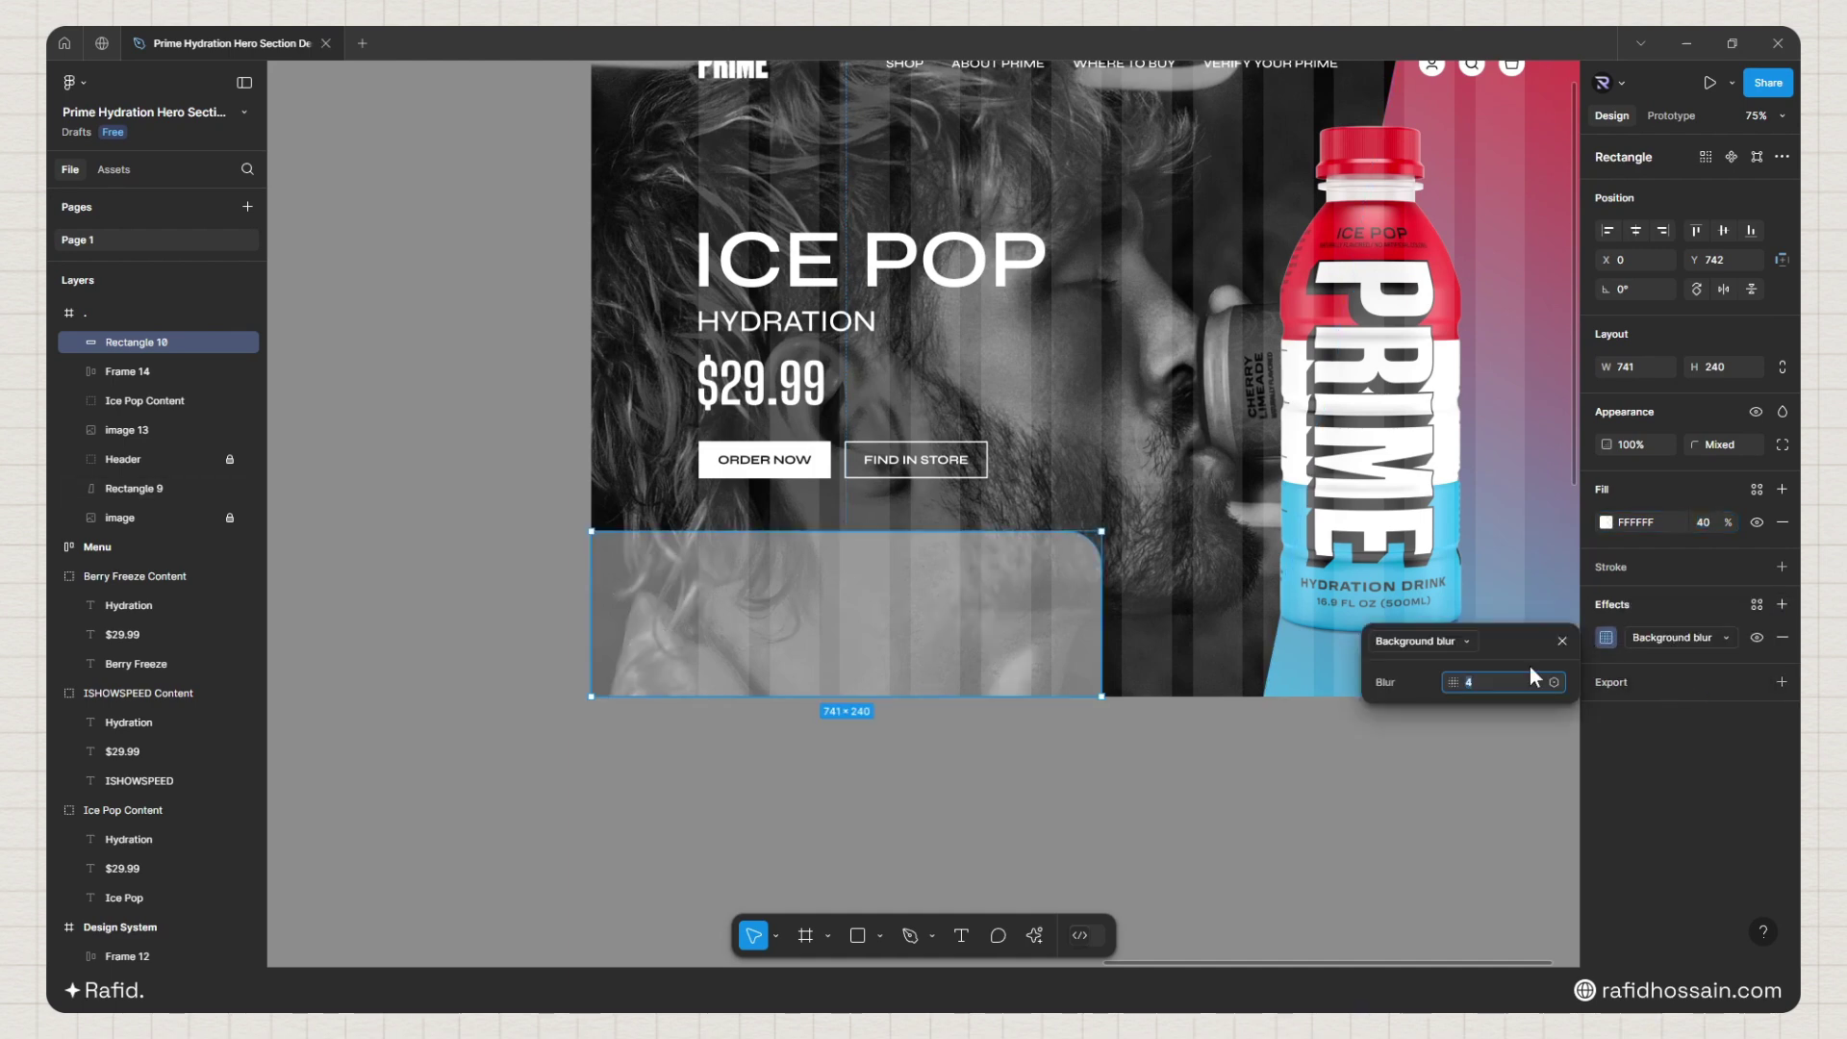
key("Return")
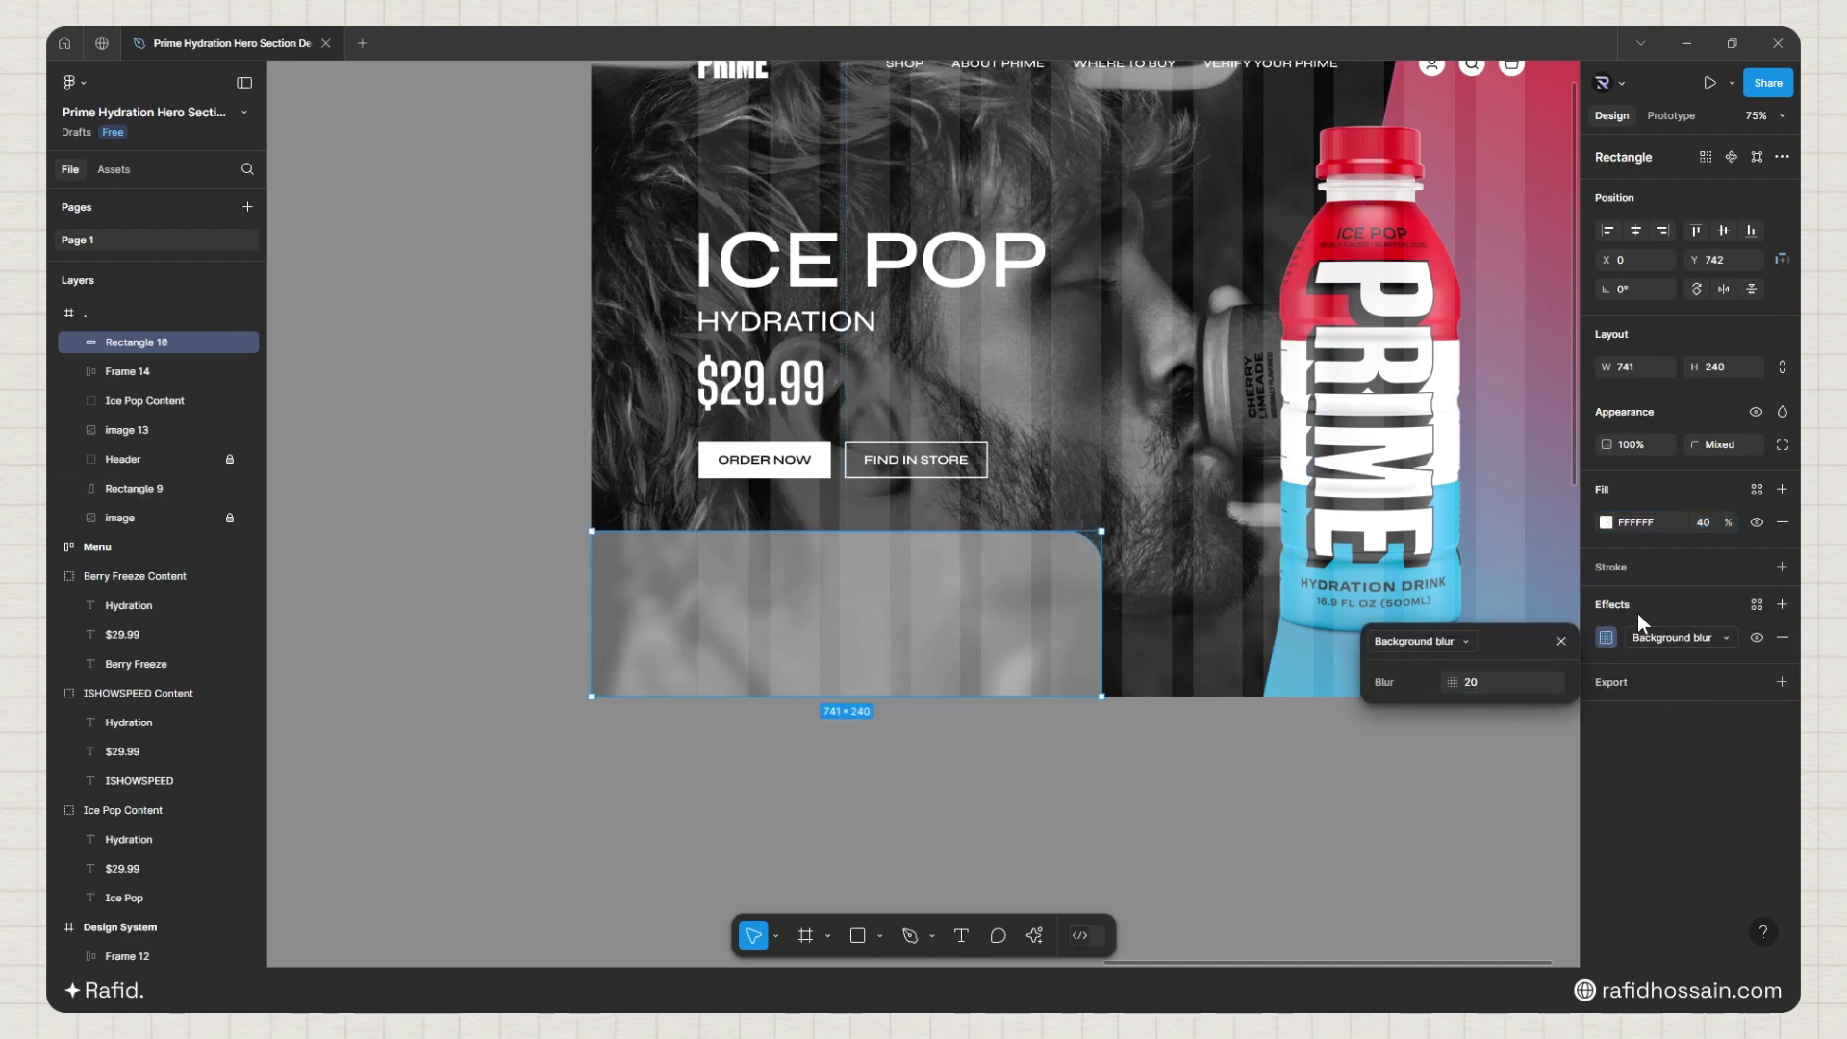
left_click(1564, 639)
Step: Add a white inside stroke of weight 2 at 60% opacity to the rectangle
left_click(1782, 567)
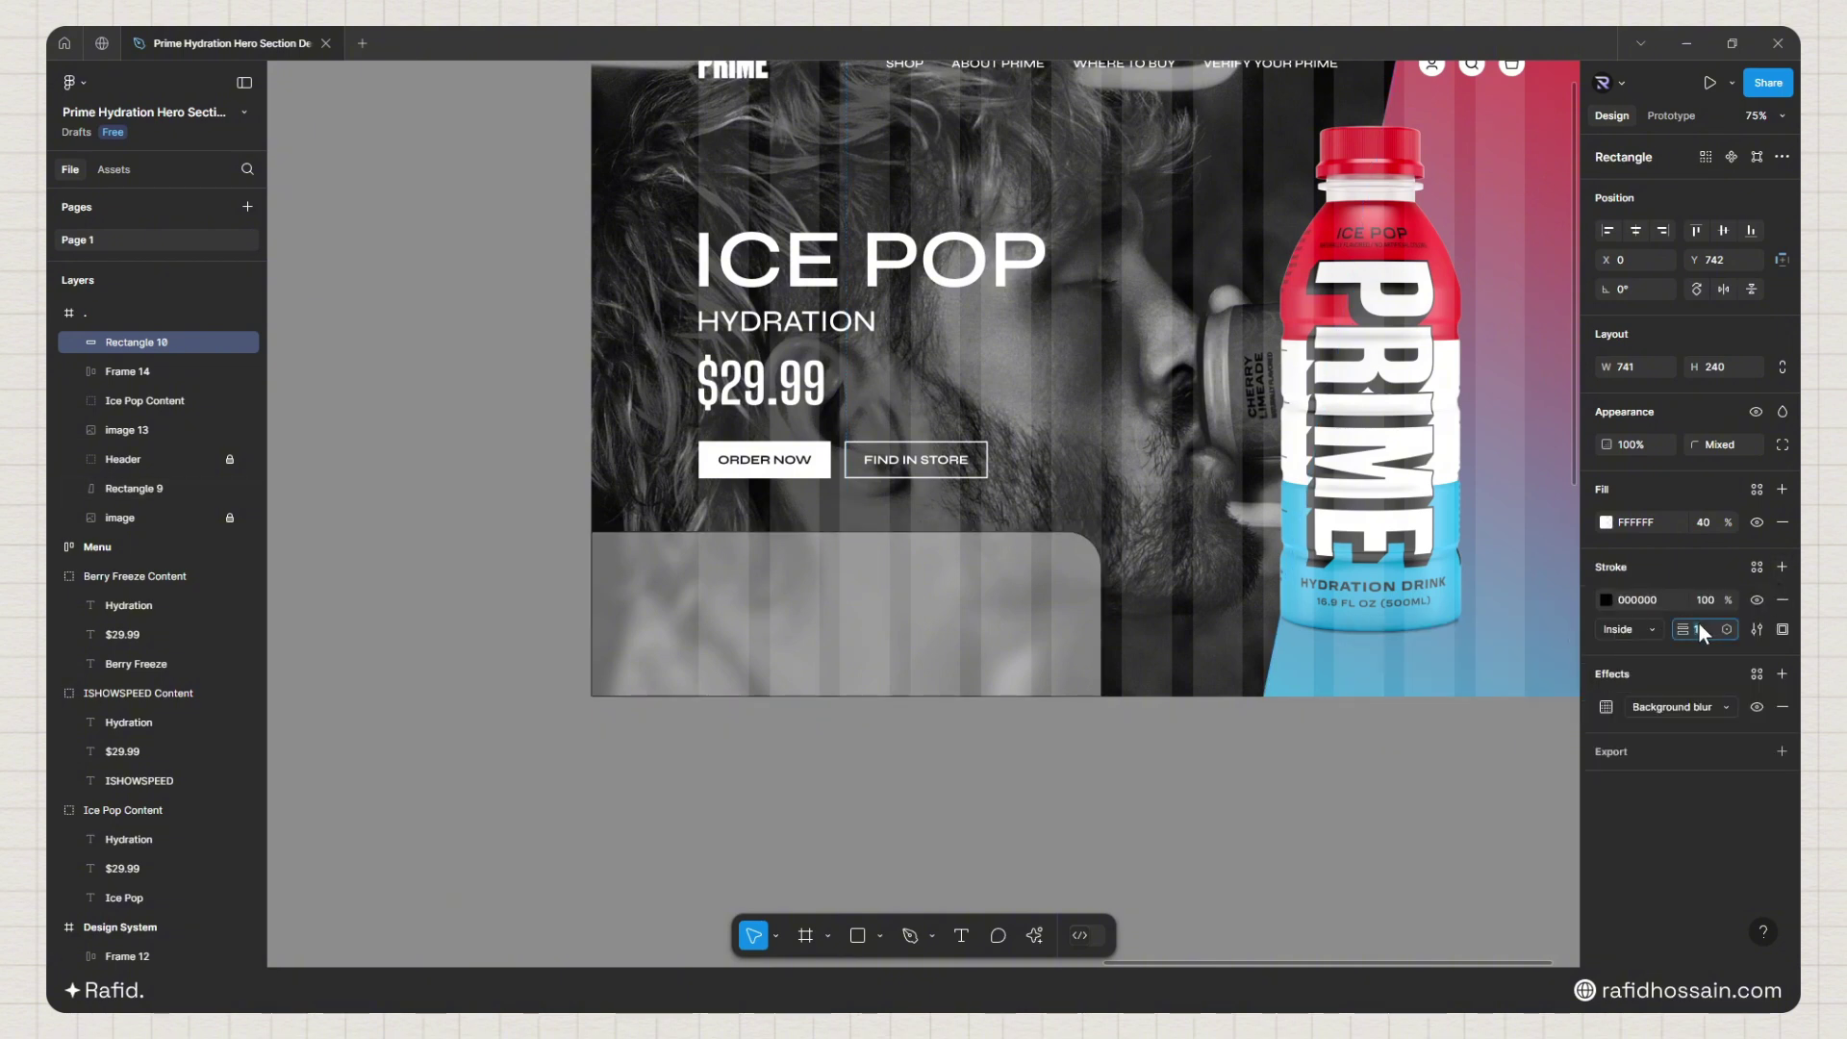
type("2")
key("Return")
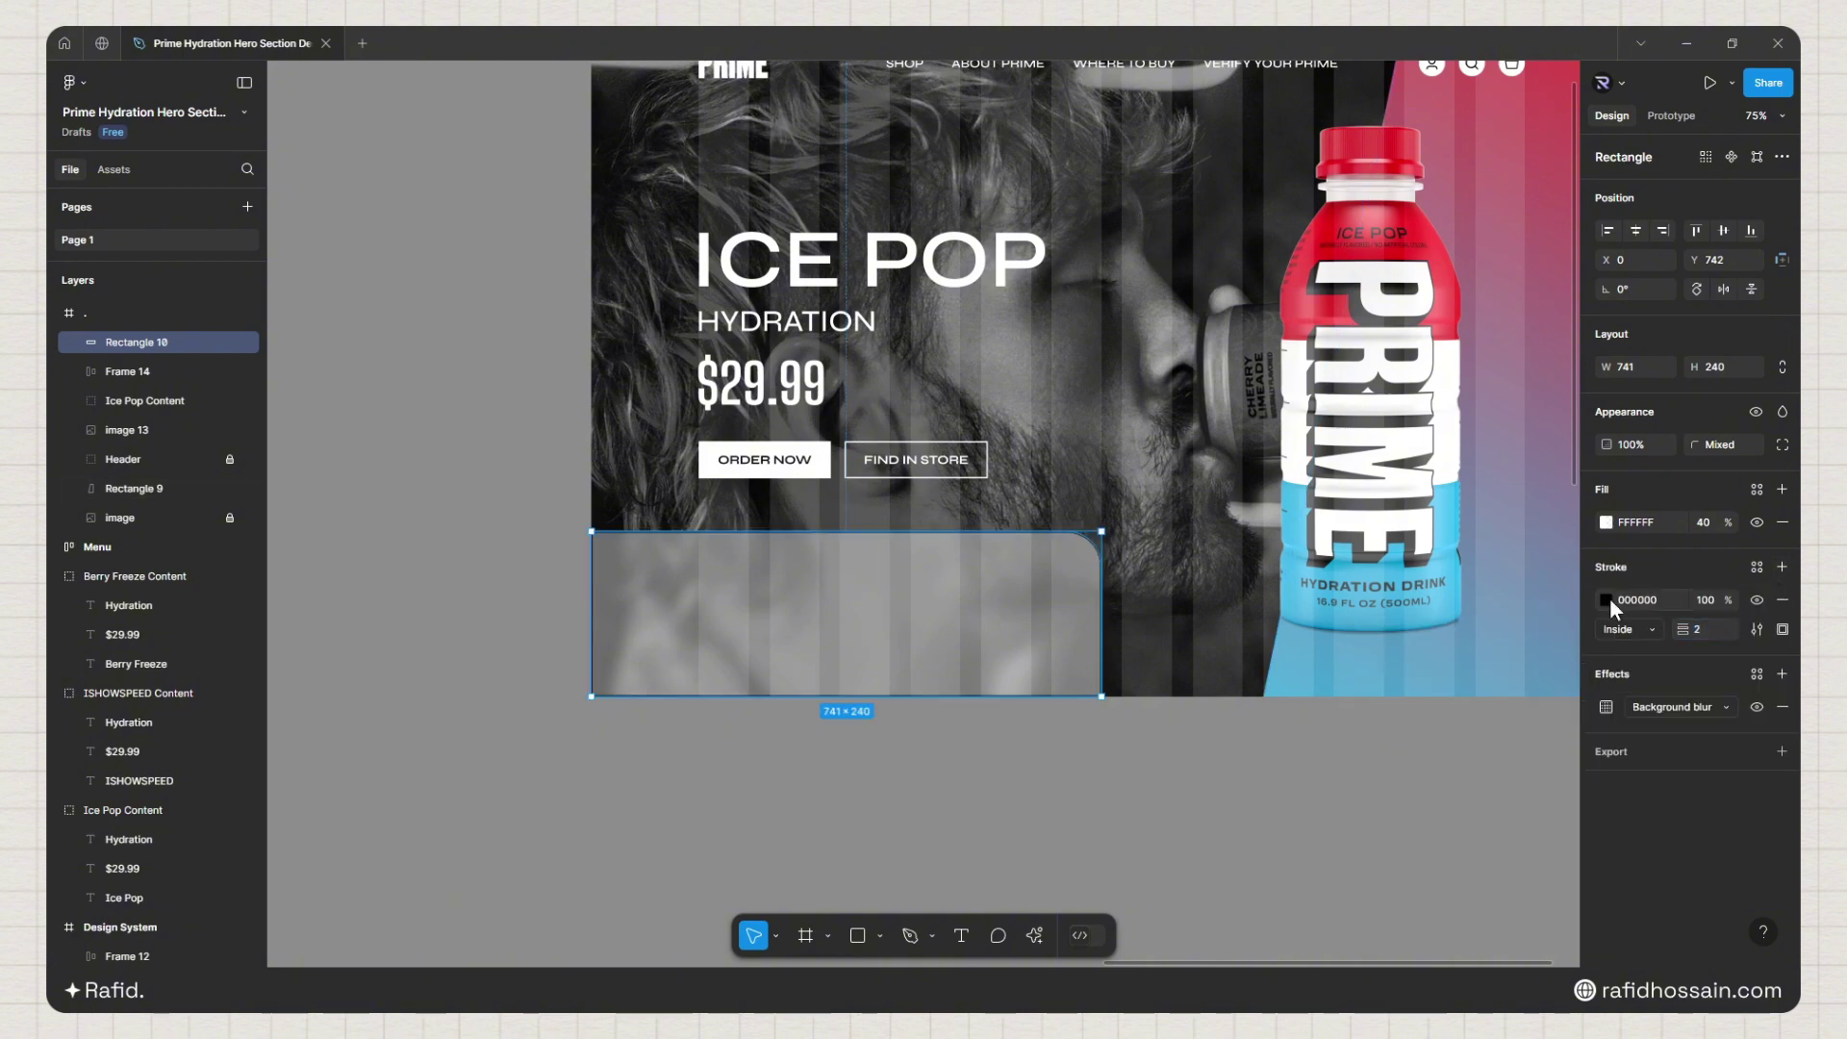
left_click(1606, 599)
type("FFFFFF")
key("Return")
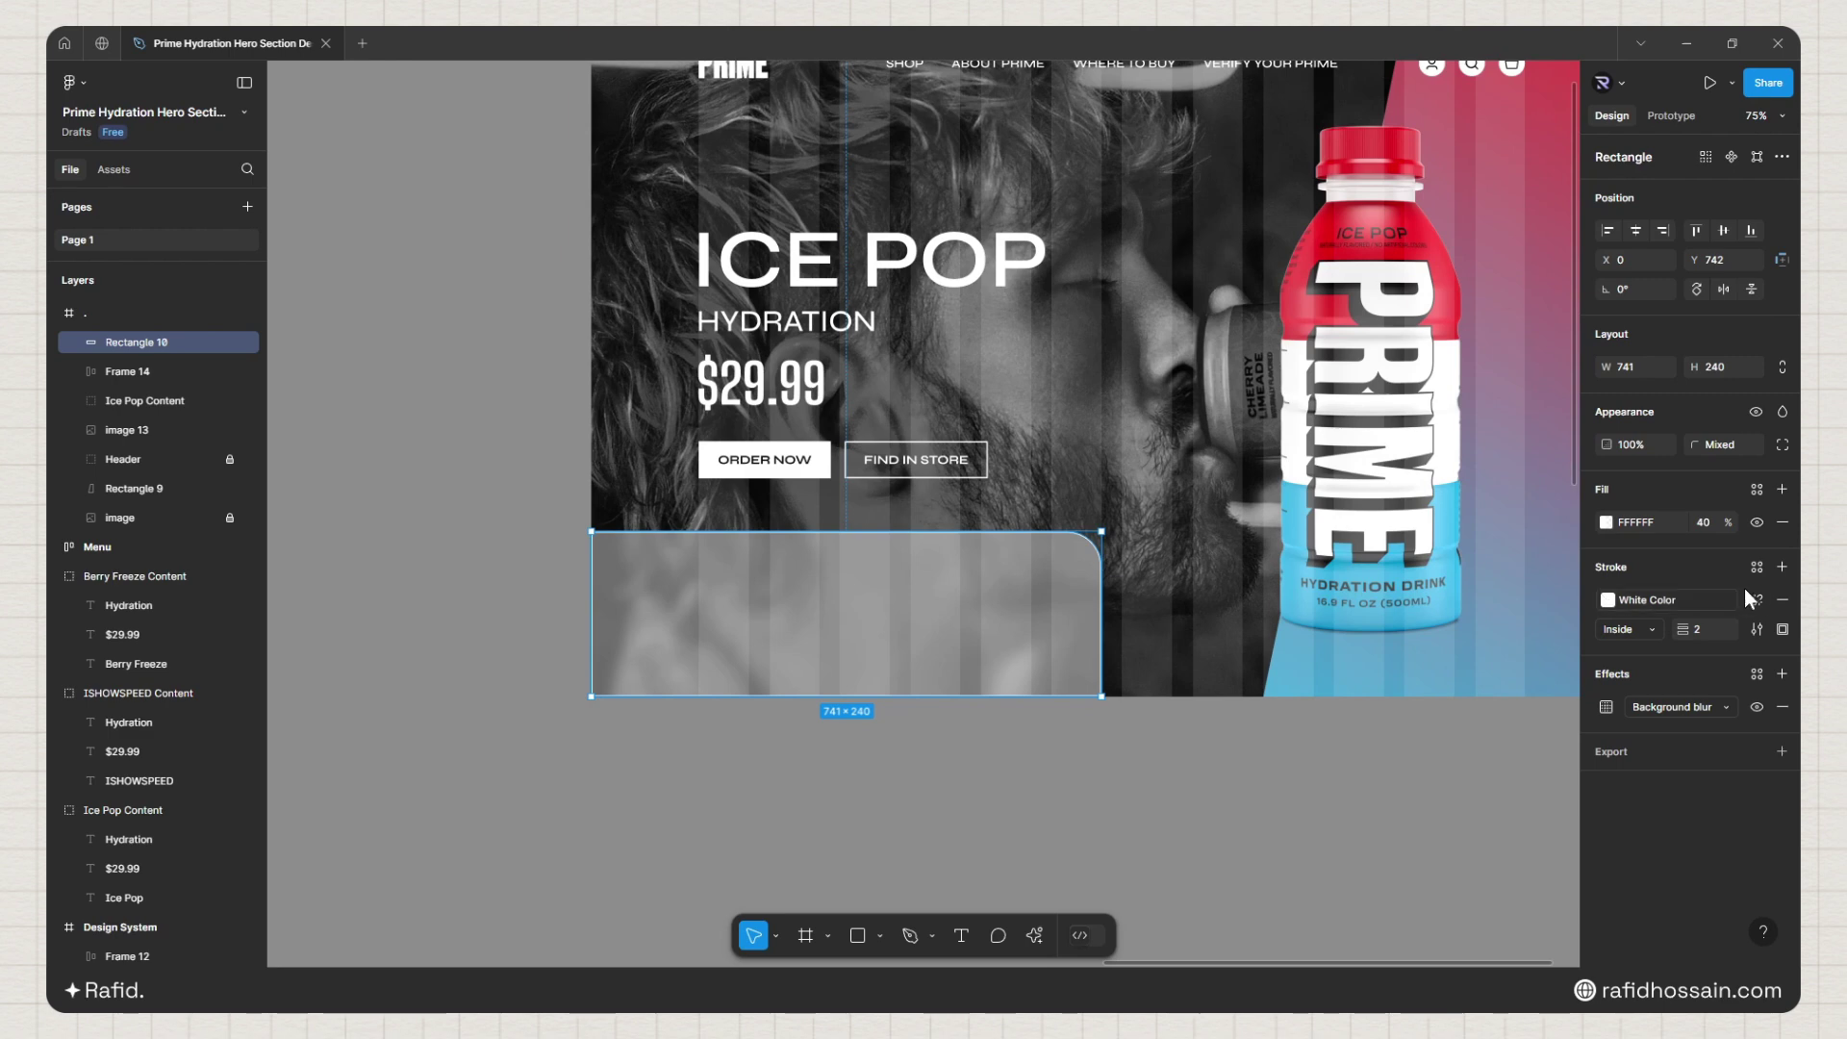
type("60")
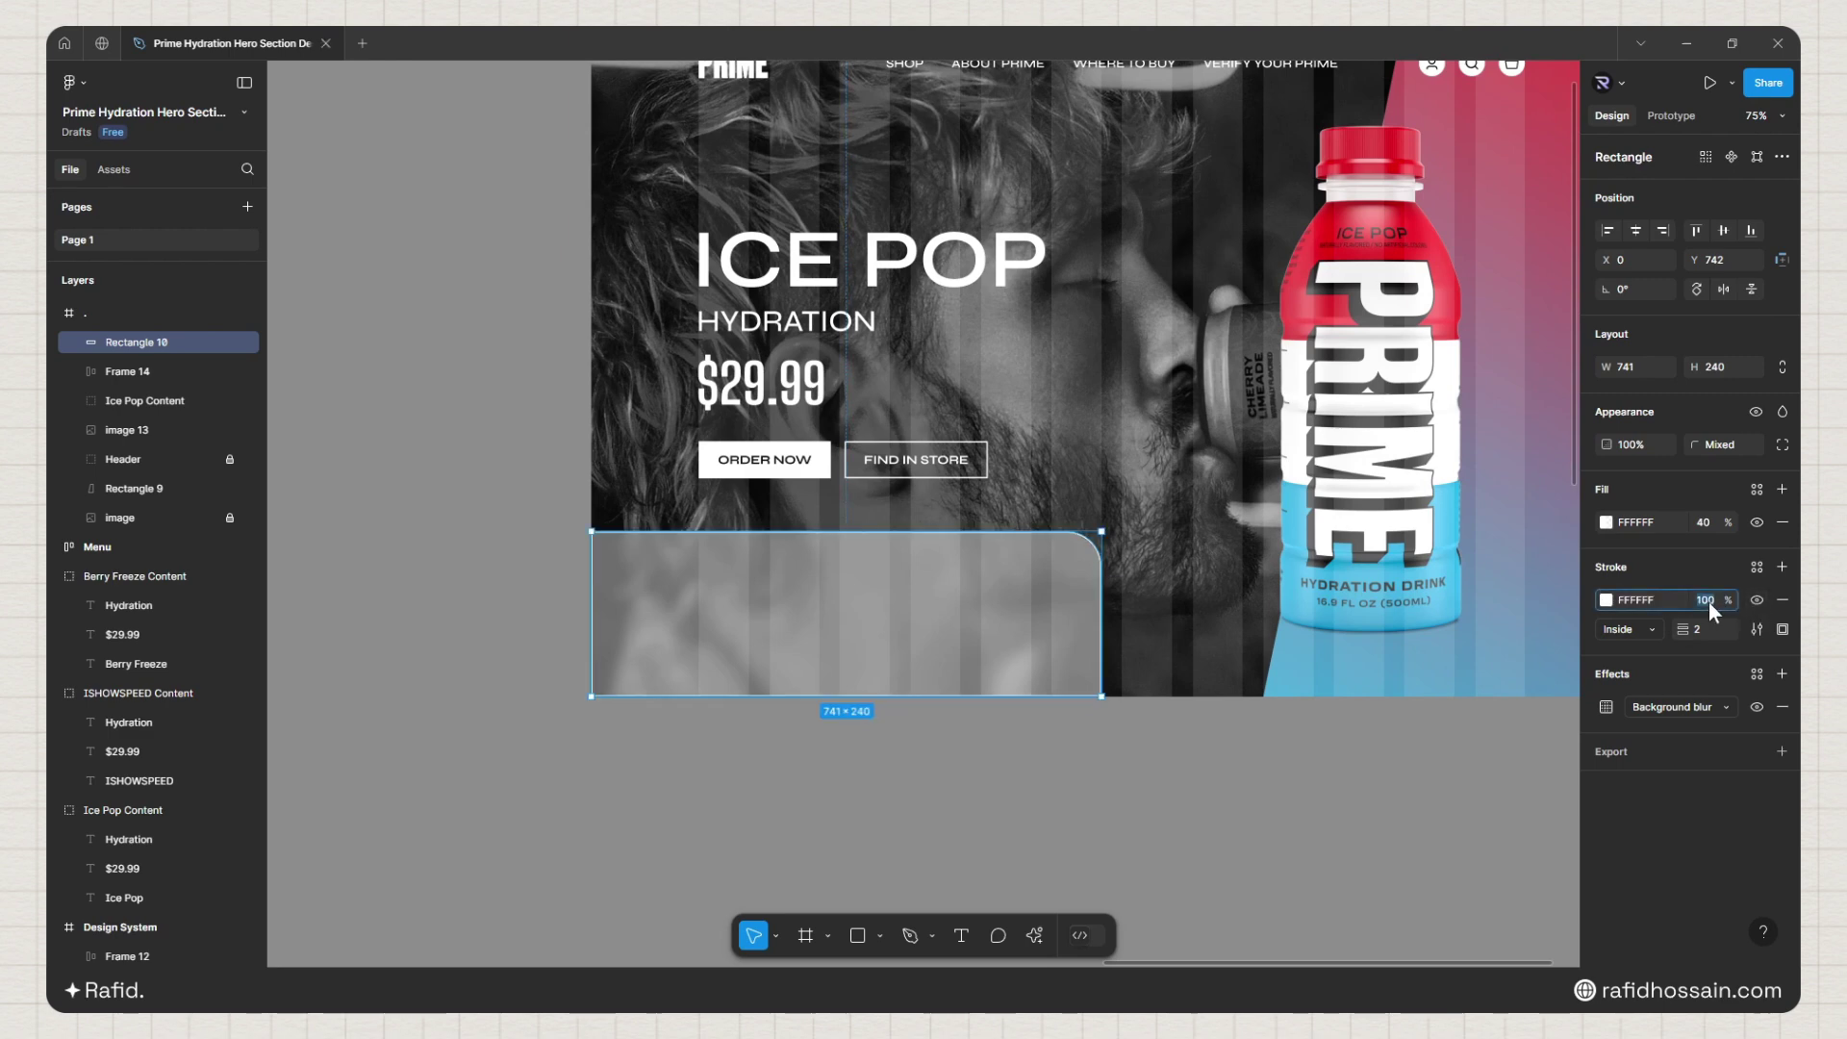
key("Return")
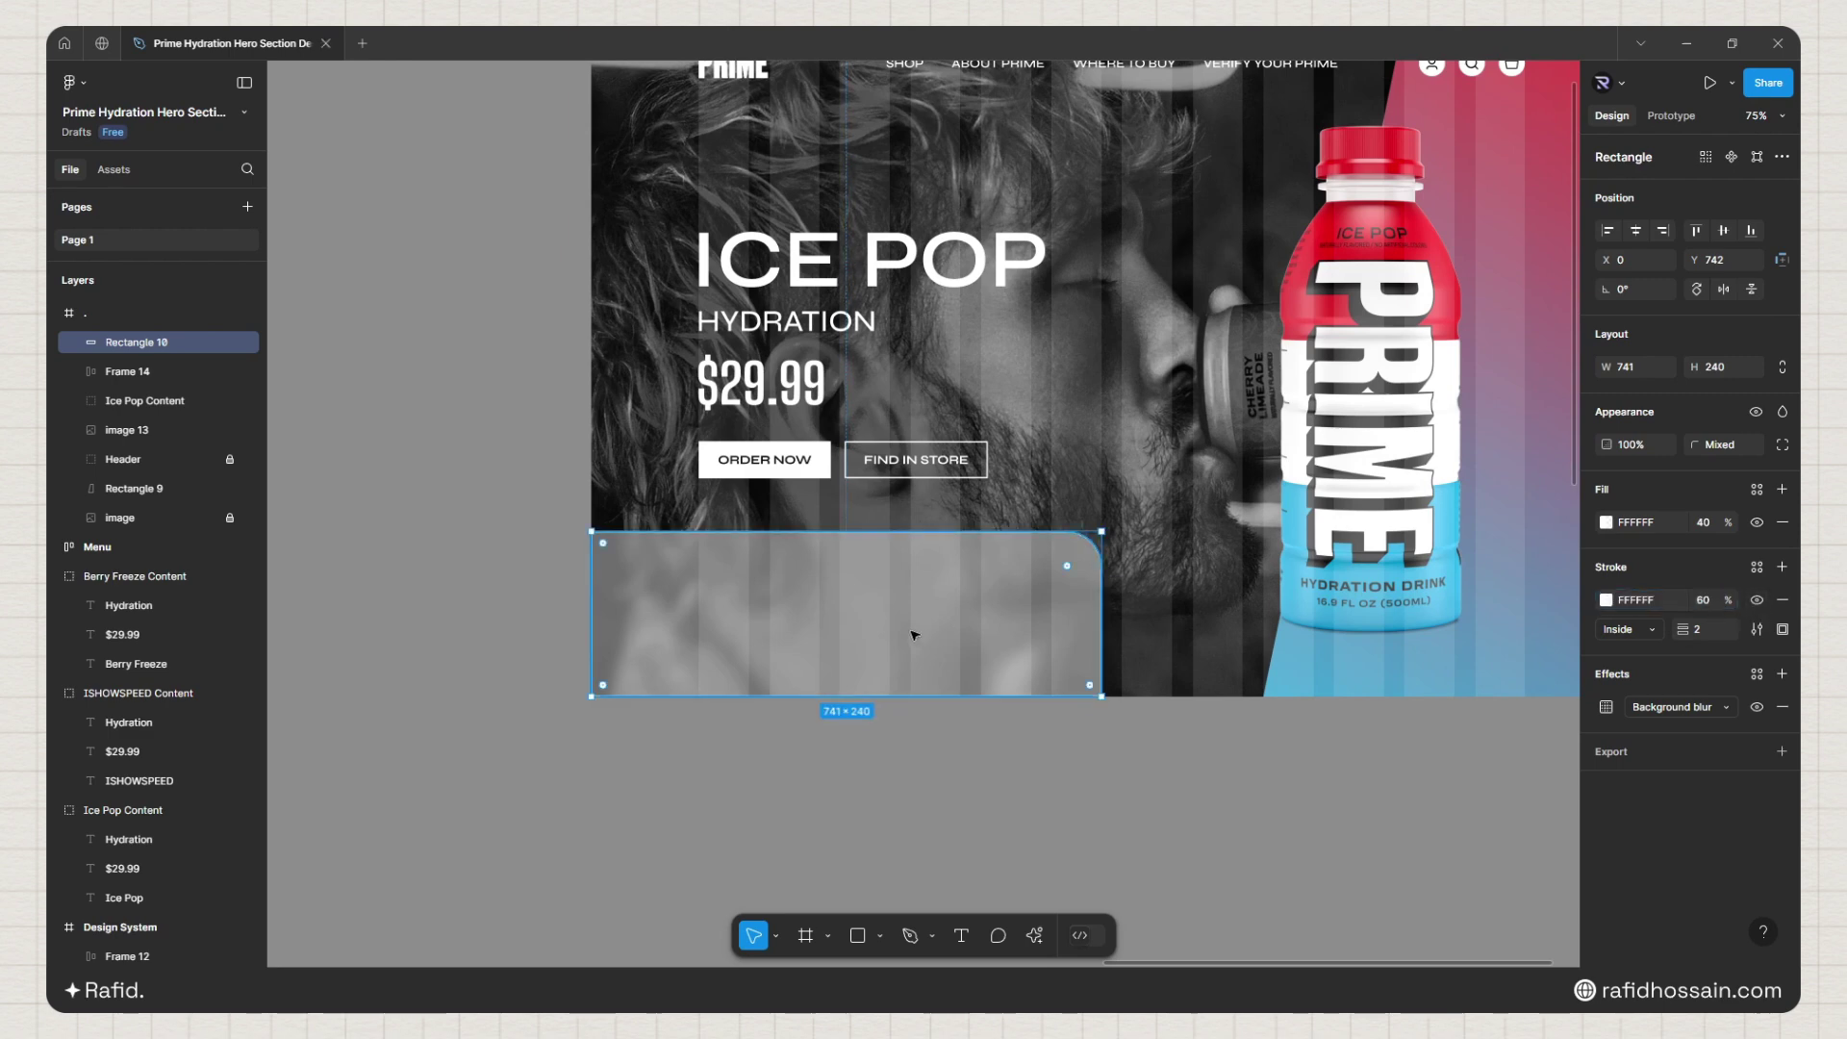
Step: Nudge the frosted rectangle to X -2, Y 744 in the hero frame and lock its layer
key("Down")
key("Down")
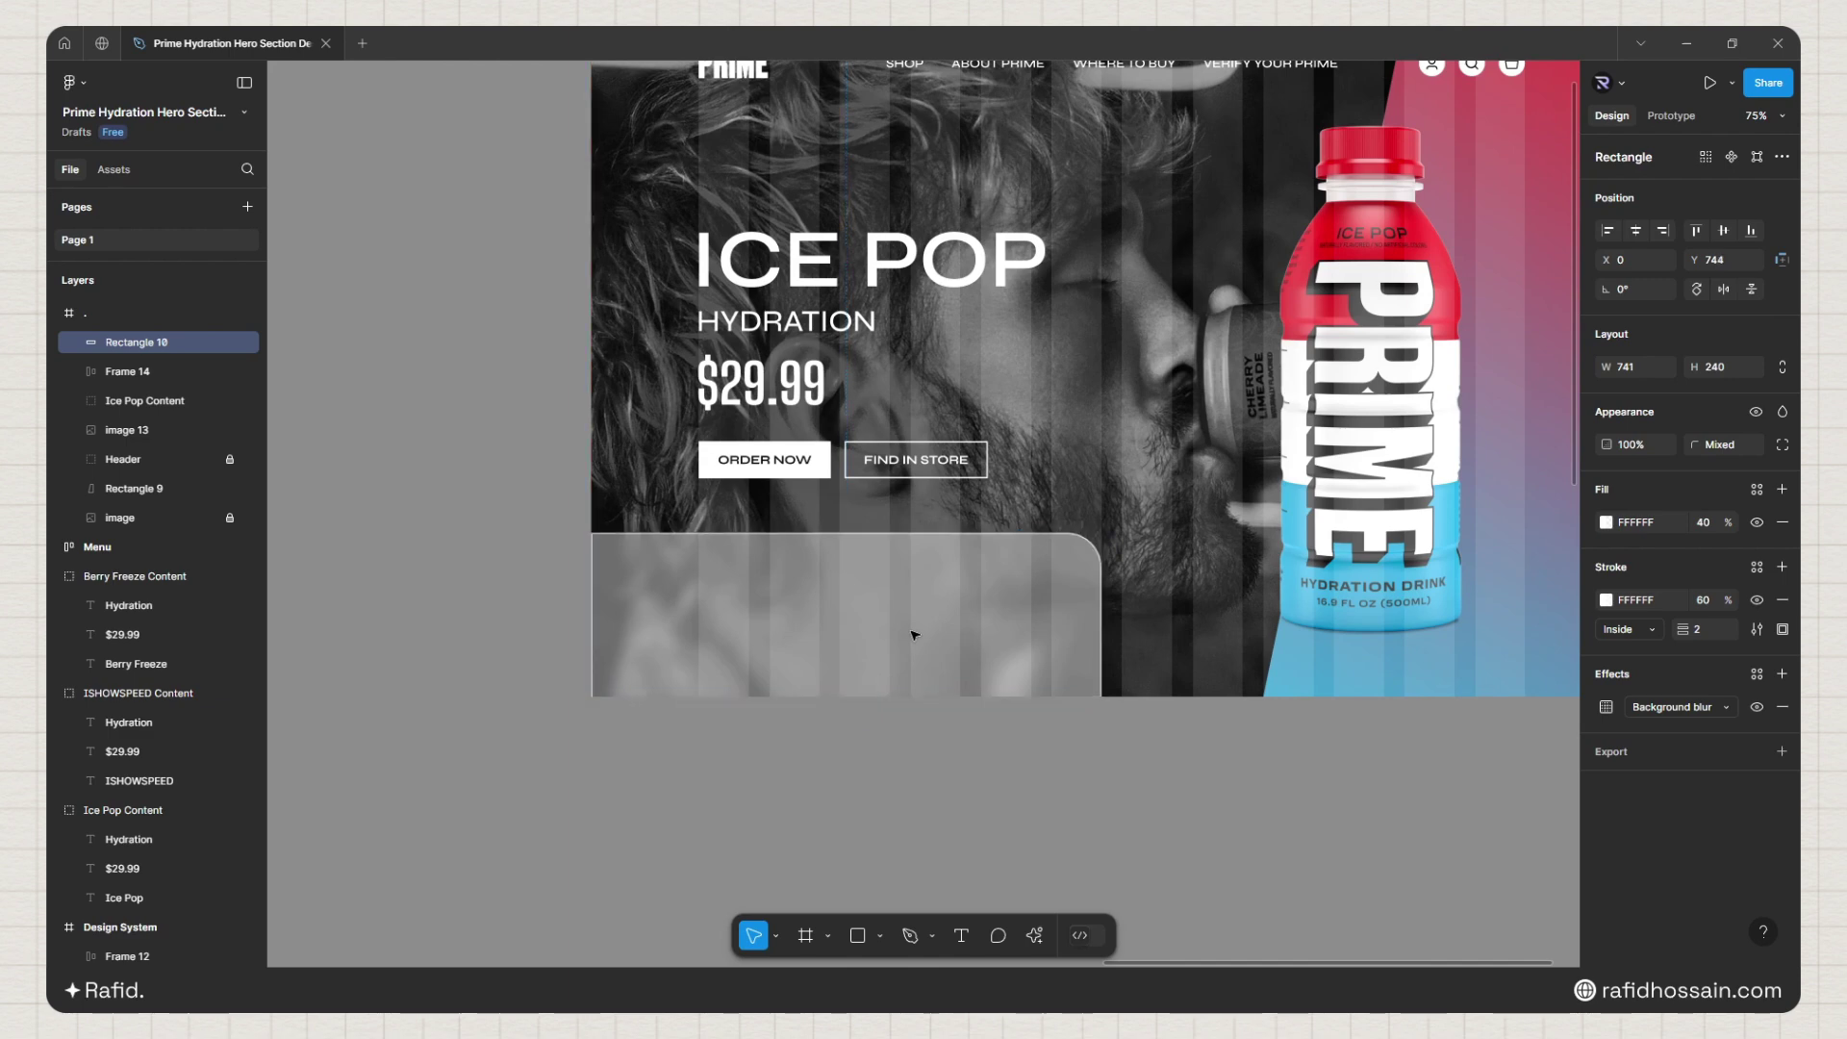
key("Left")
key("Left")
key("Left")
key("Right")
left_click(938, 760)
scroll(876, 657, "down", 1)
left_click(876, 657)
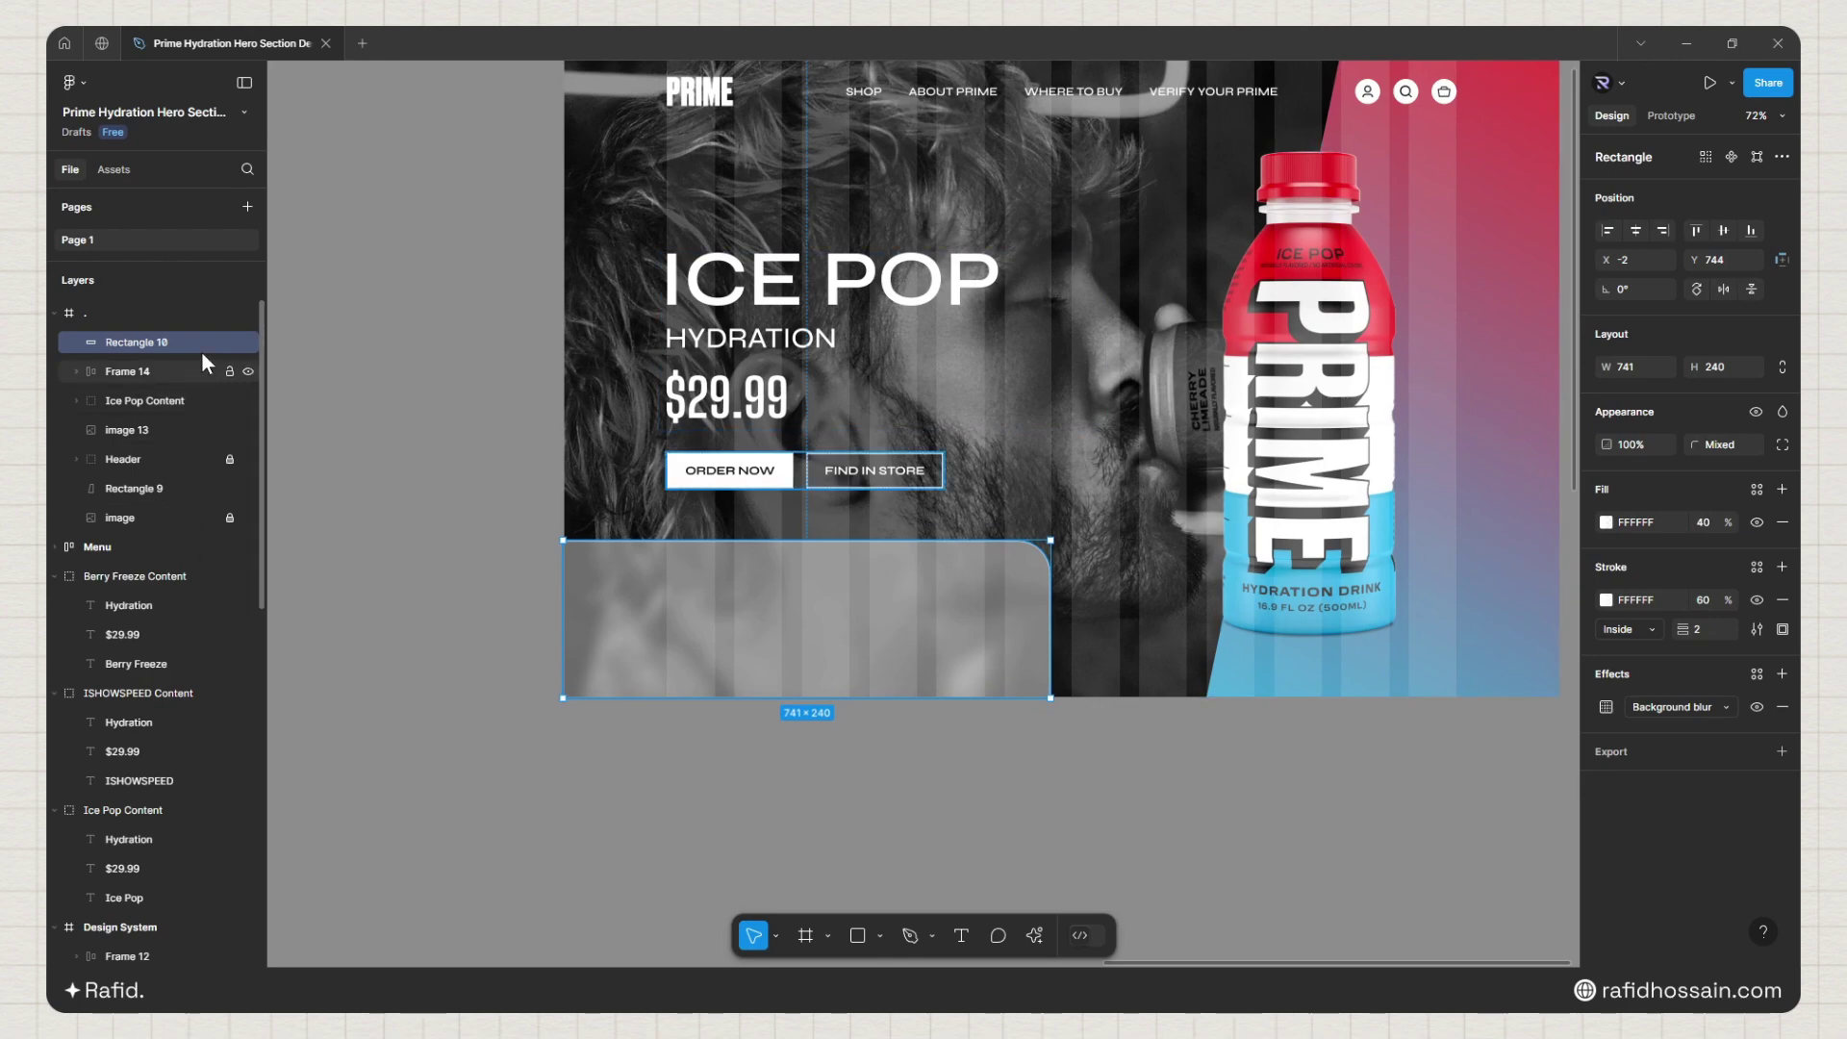
left_click(229, 341)
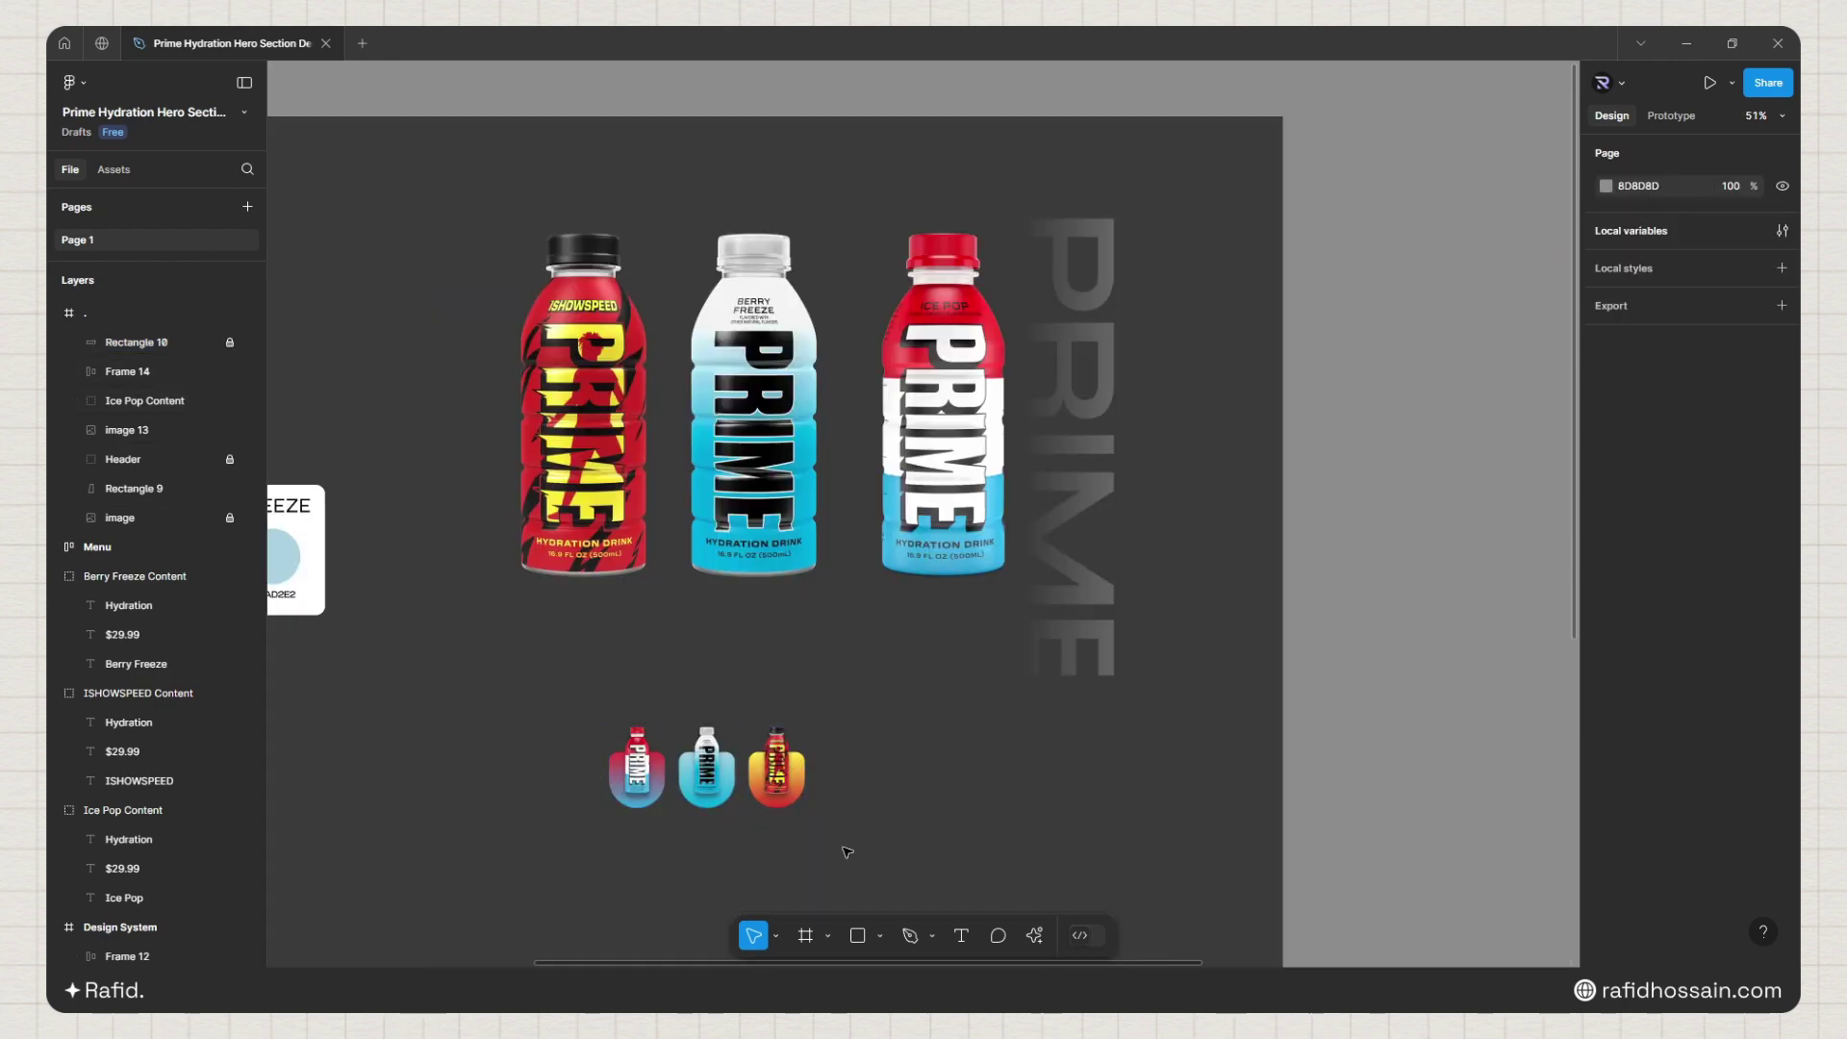
Step: Place the design system's three small bottle thumbnails on the frosted rectangle, left-aligned with the buttons above
left_click_drag(585, 708, 851, 821)
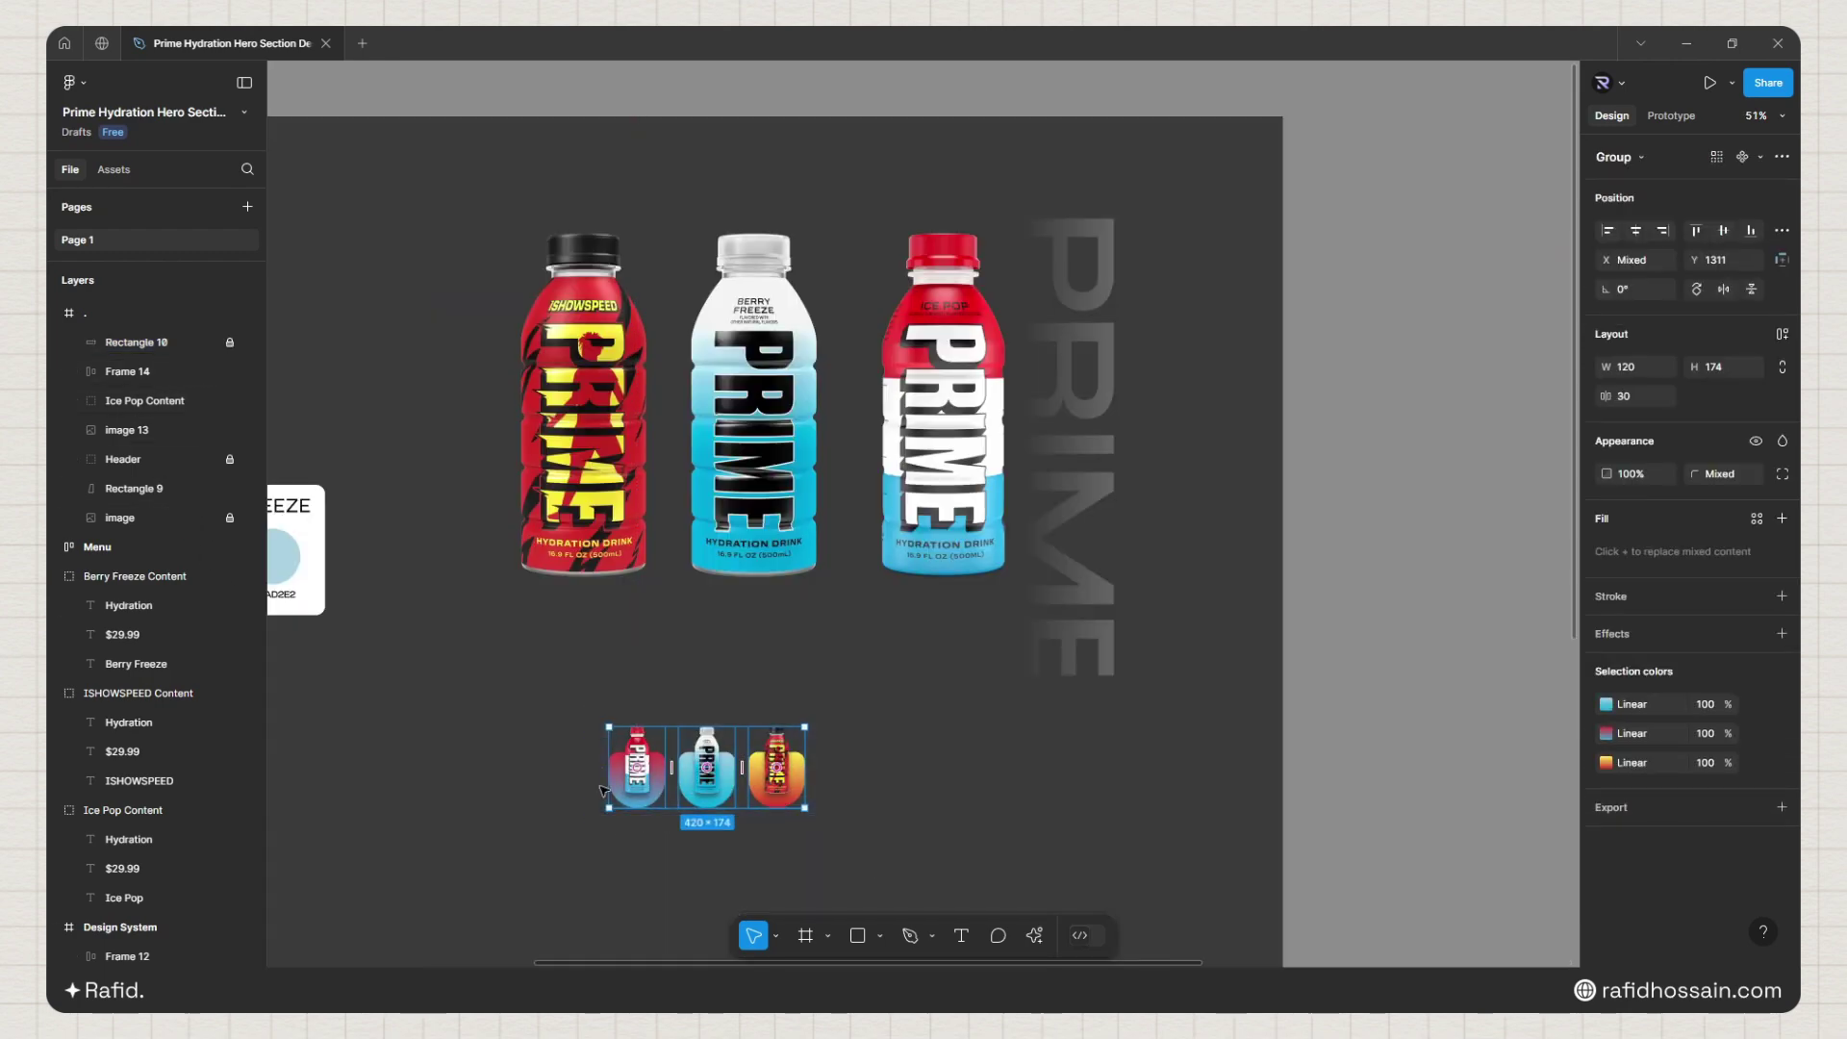
scroll(615, 775, "down", 5)
left_click_drag(626, 770, 1138, 572)
scroll(1205, 637, "up", 5)
scroll(1205, 632, "up", 3)
key("alt")
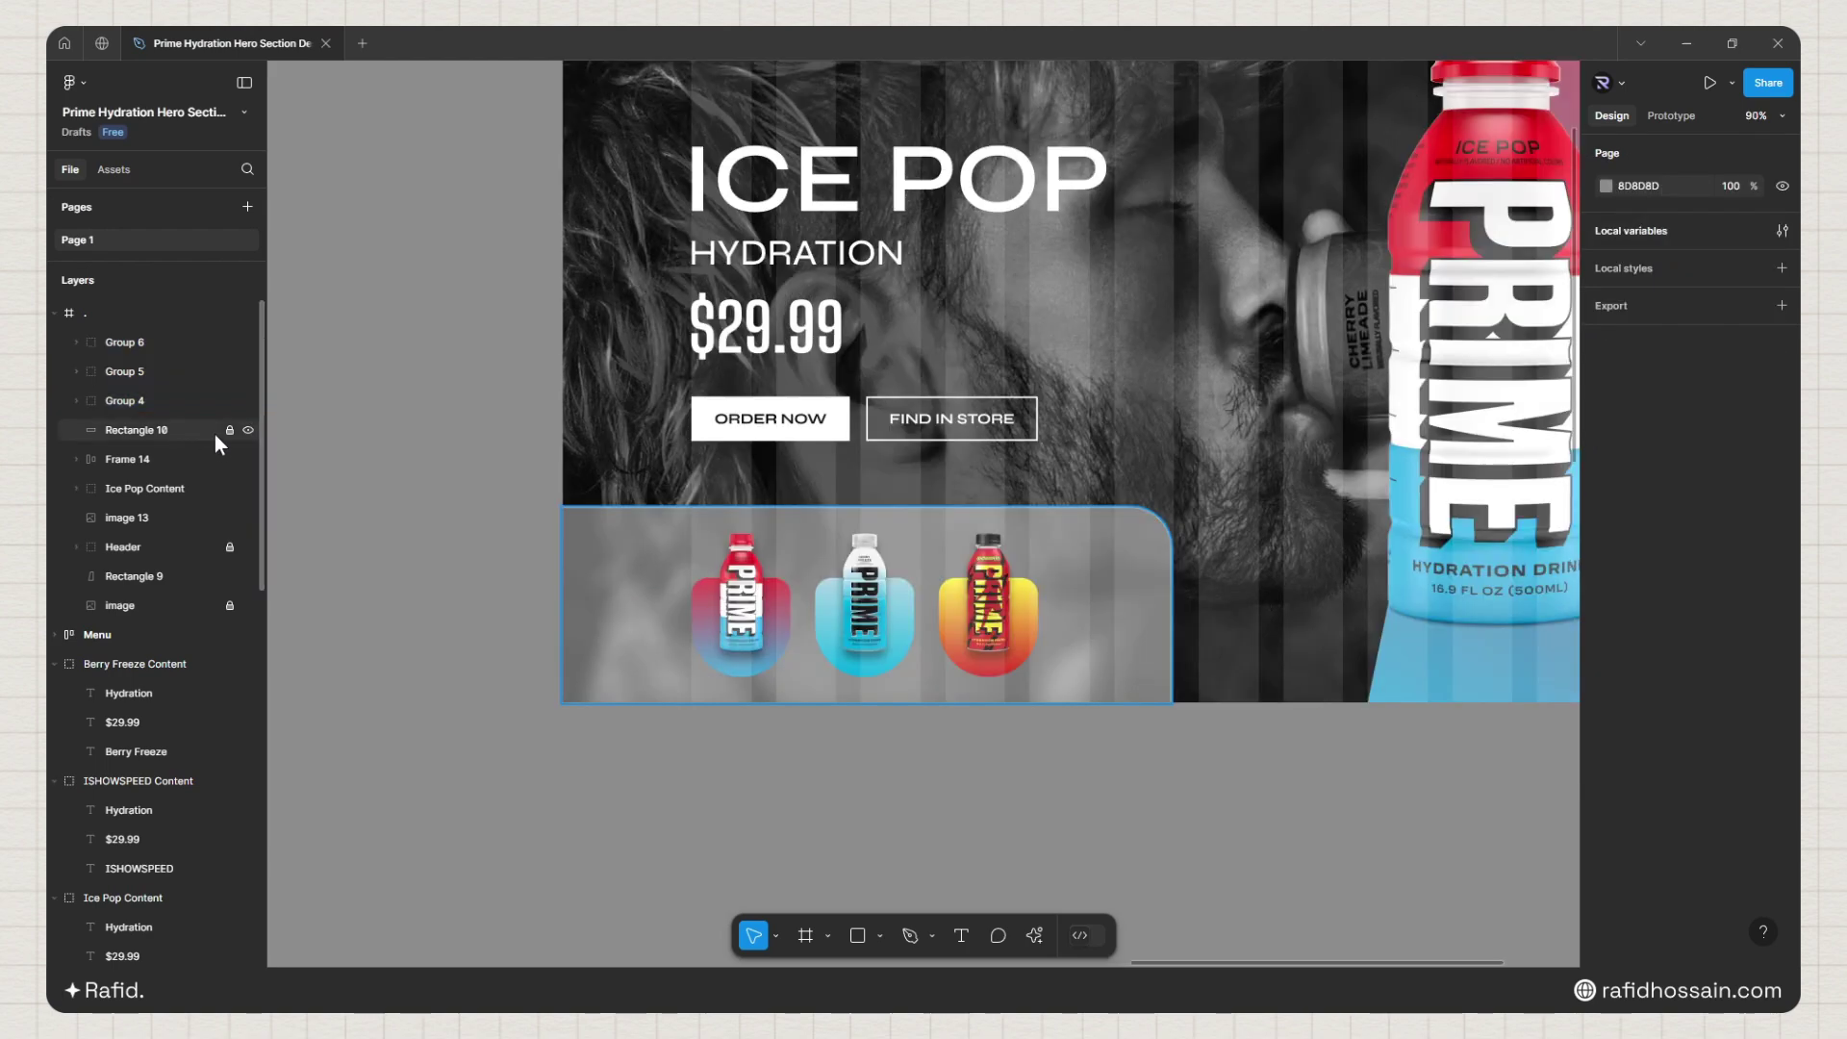
Step: Unlock the frosted rectangle and narrow it from its right edge to a width of 667
left_click(227, 430)
left_click(1166, 579)
left_click_drag(1166, 579, 1109, 579)
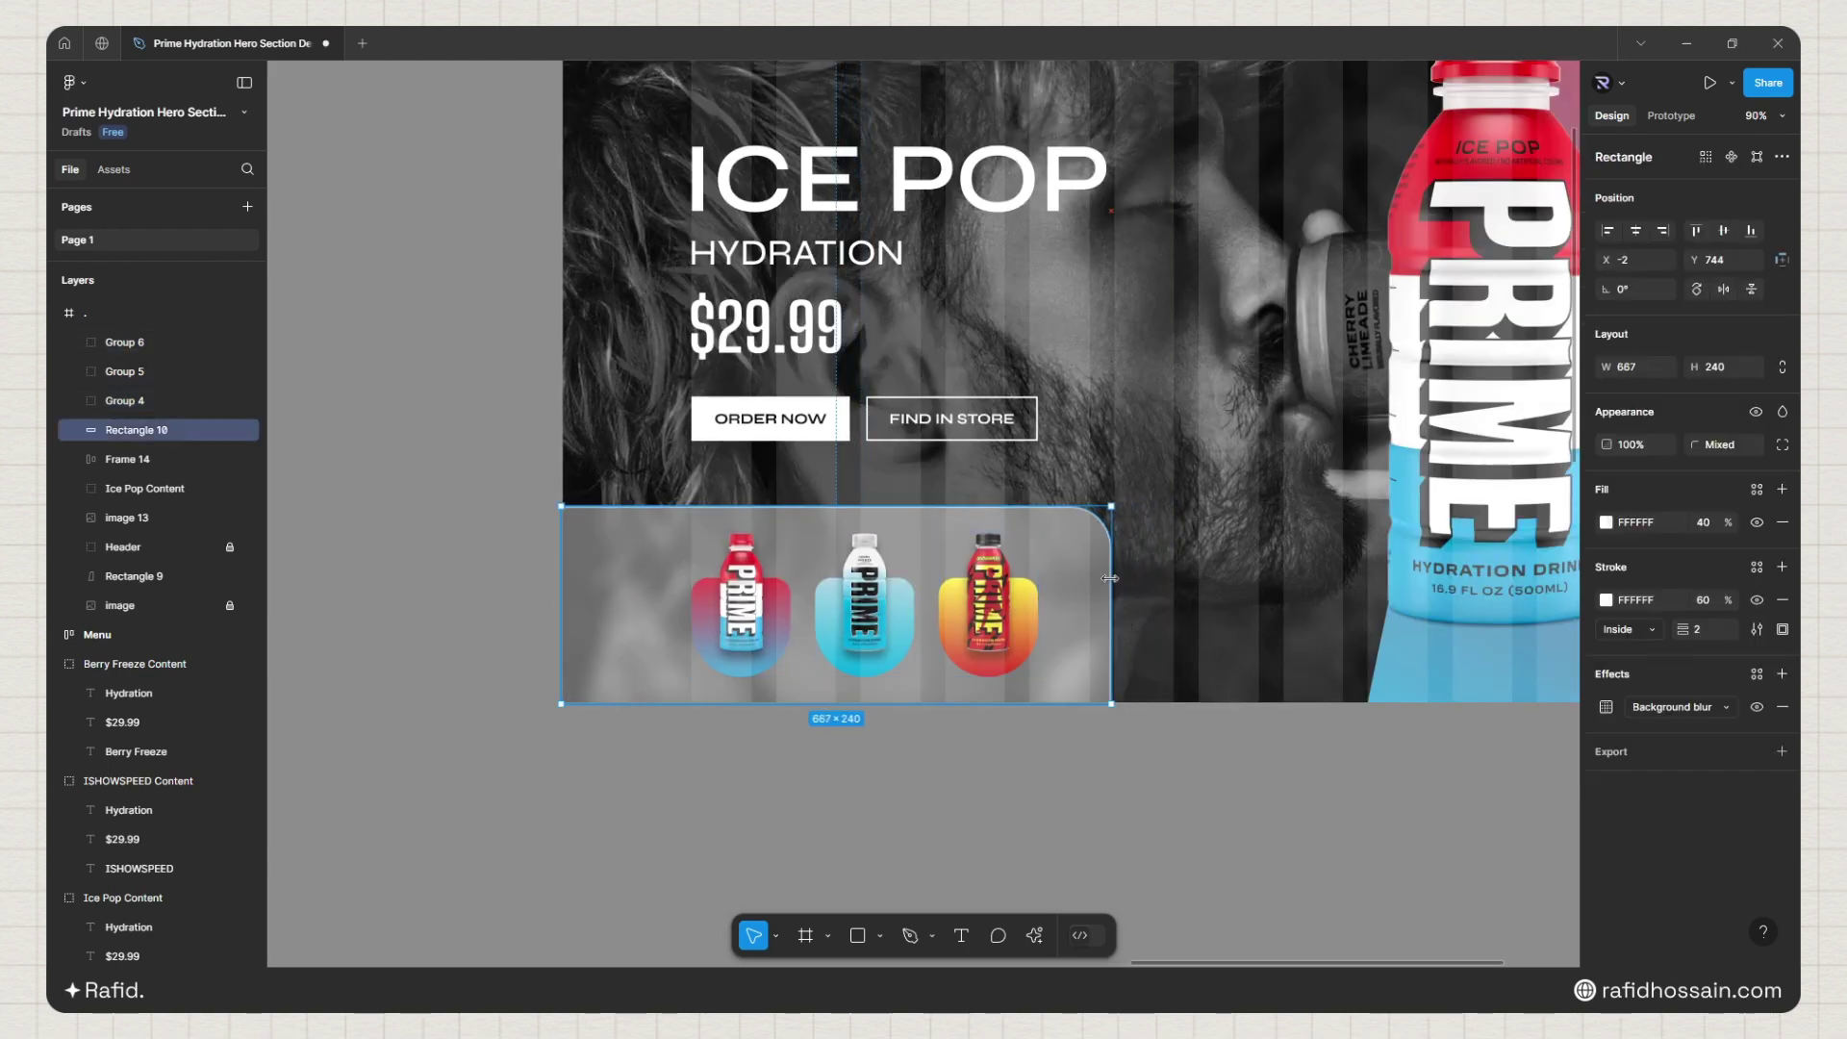
left_click(1001, 824)
scroll(1002, 825, "down", 2)
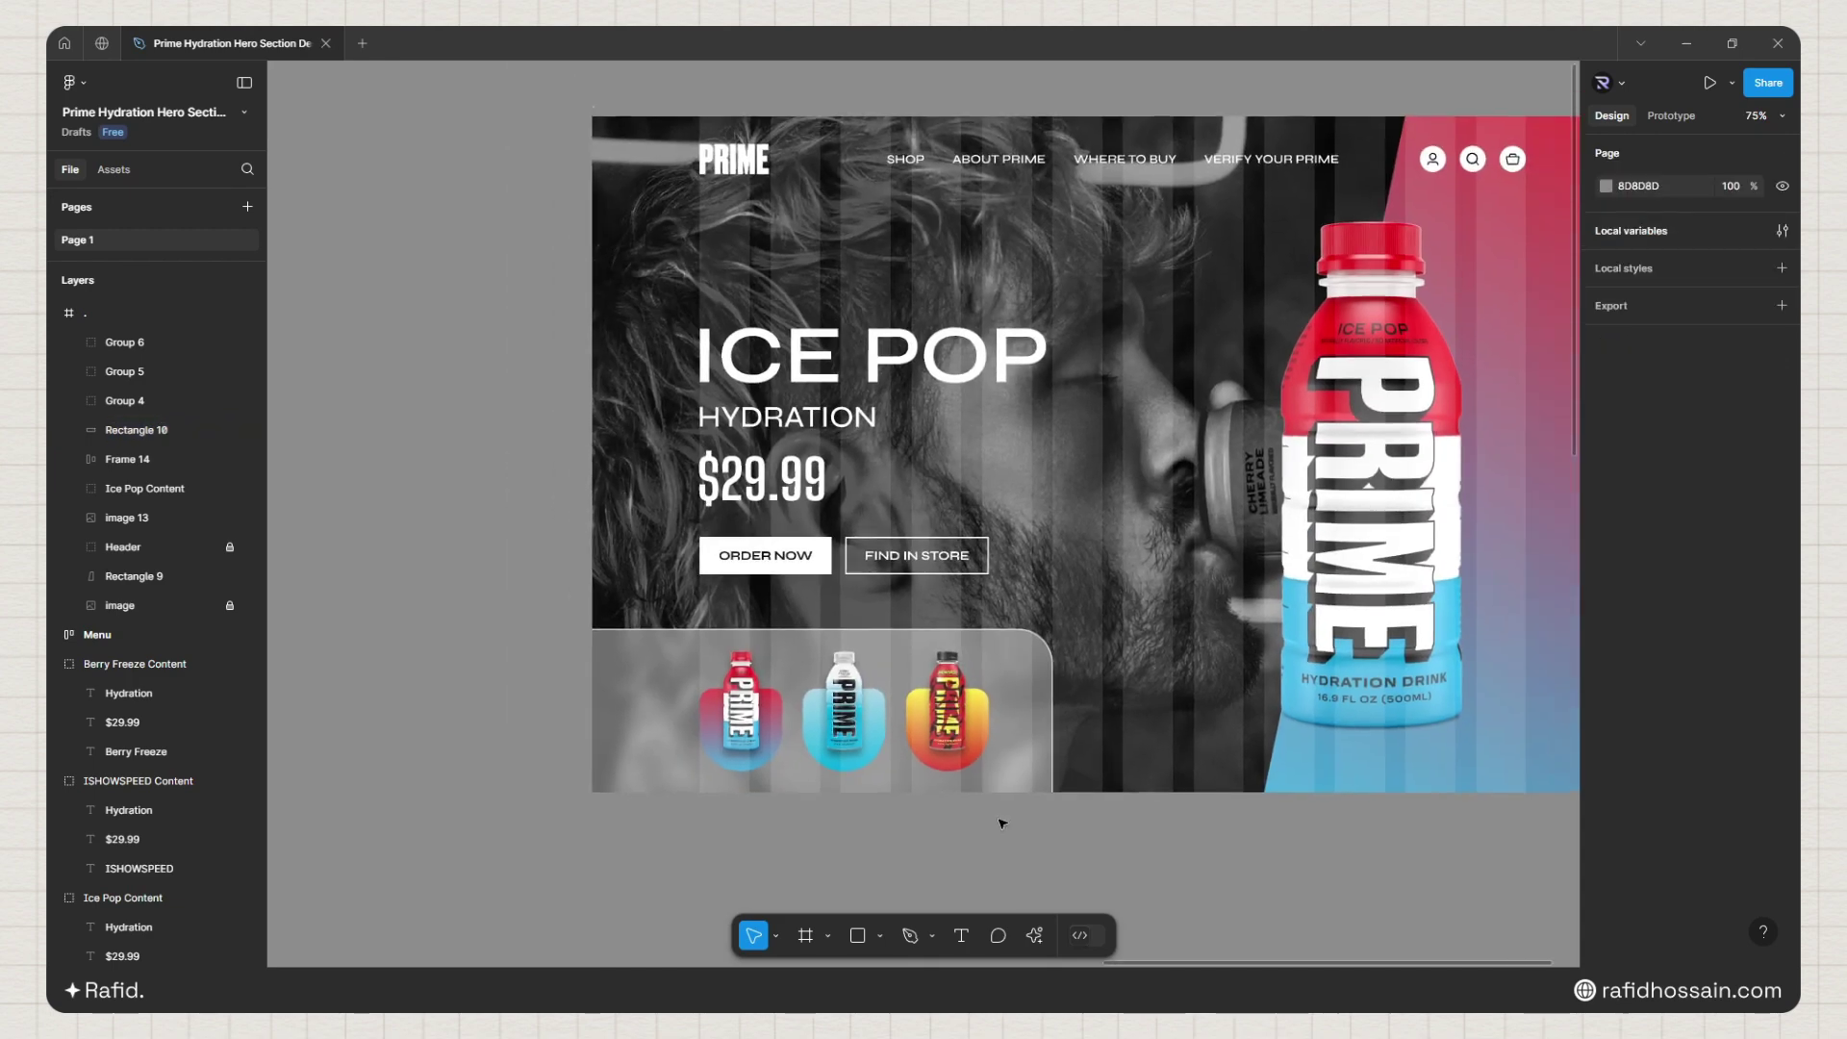
Step: Apply auto layout to the three bottle thumbnails on the frosted rectangle and set their spacing to 40
left_click(750, 717)
left_click(847, 718, "shift")
left_click(948, 712, "shift")
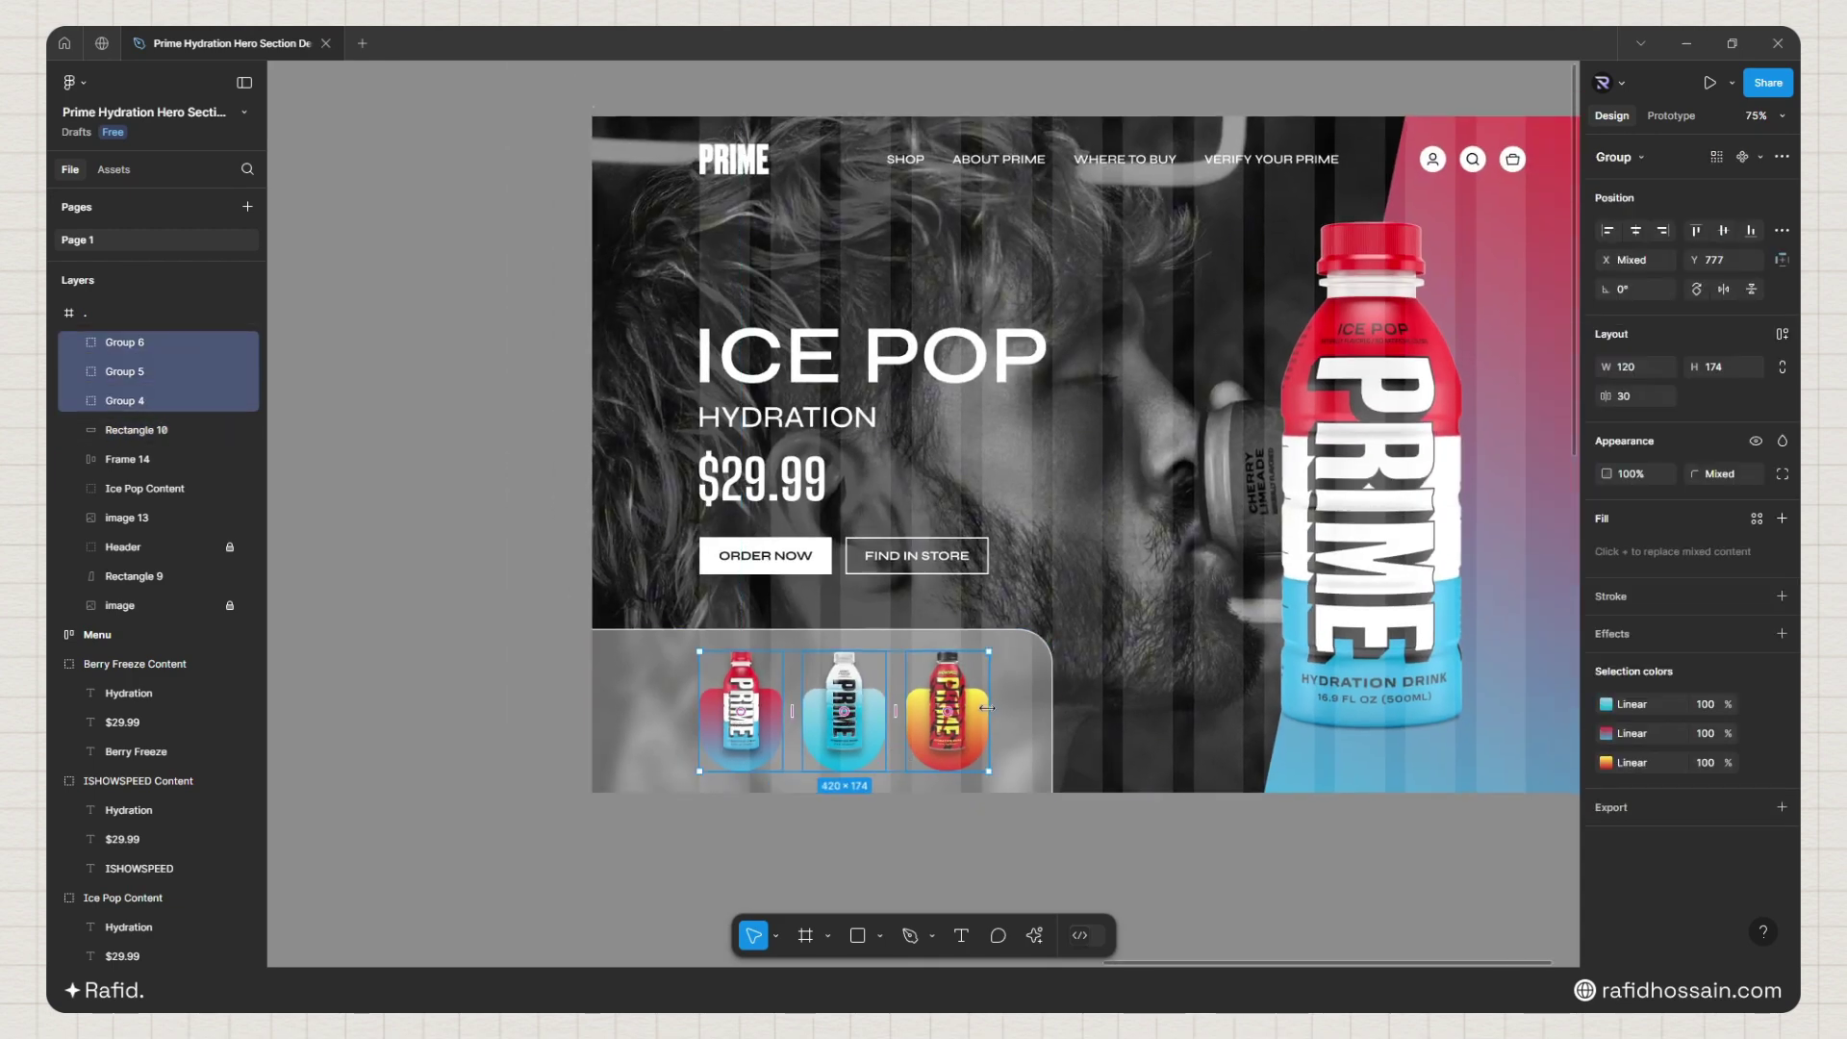
key("shift+a")
left_click(1634, 433)
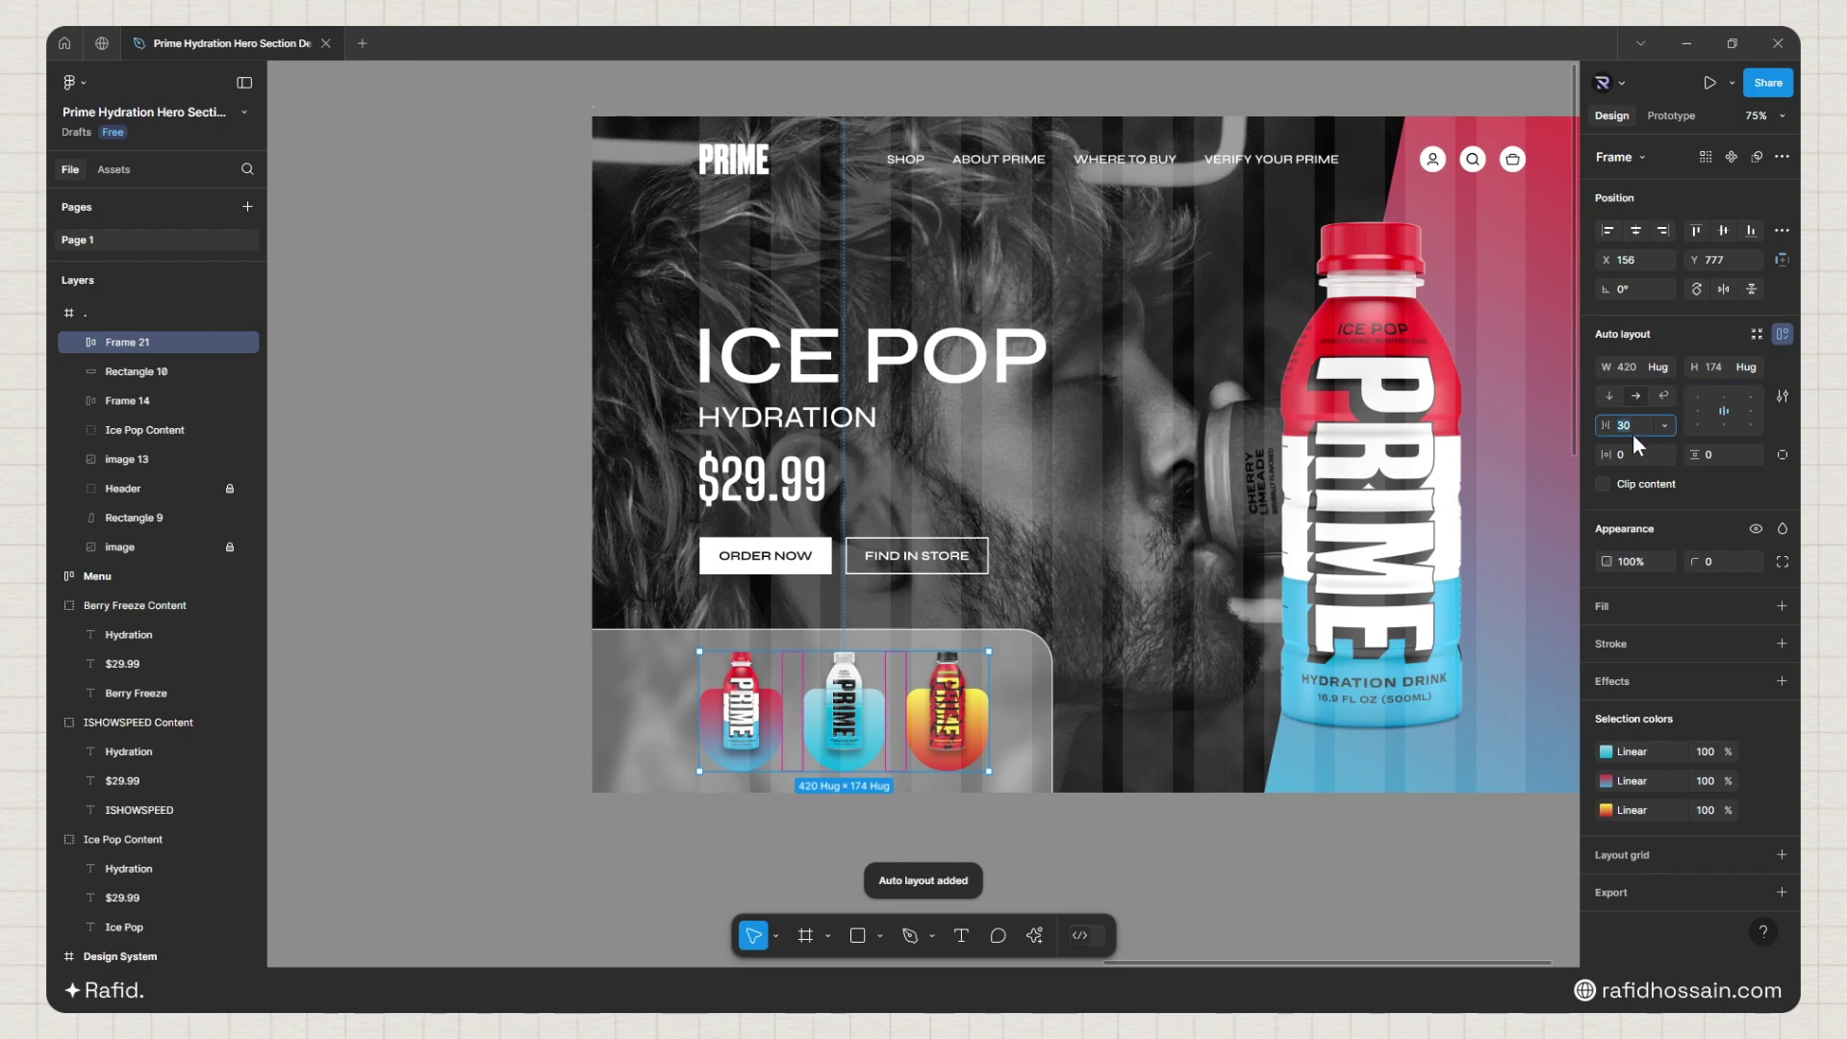
type("40")
key("Return")
left_click(1158, 834)
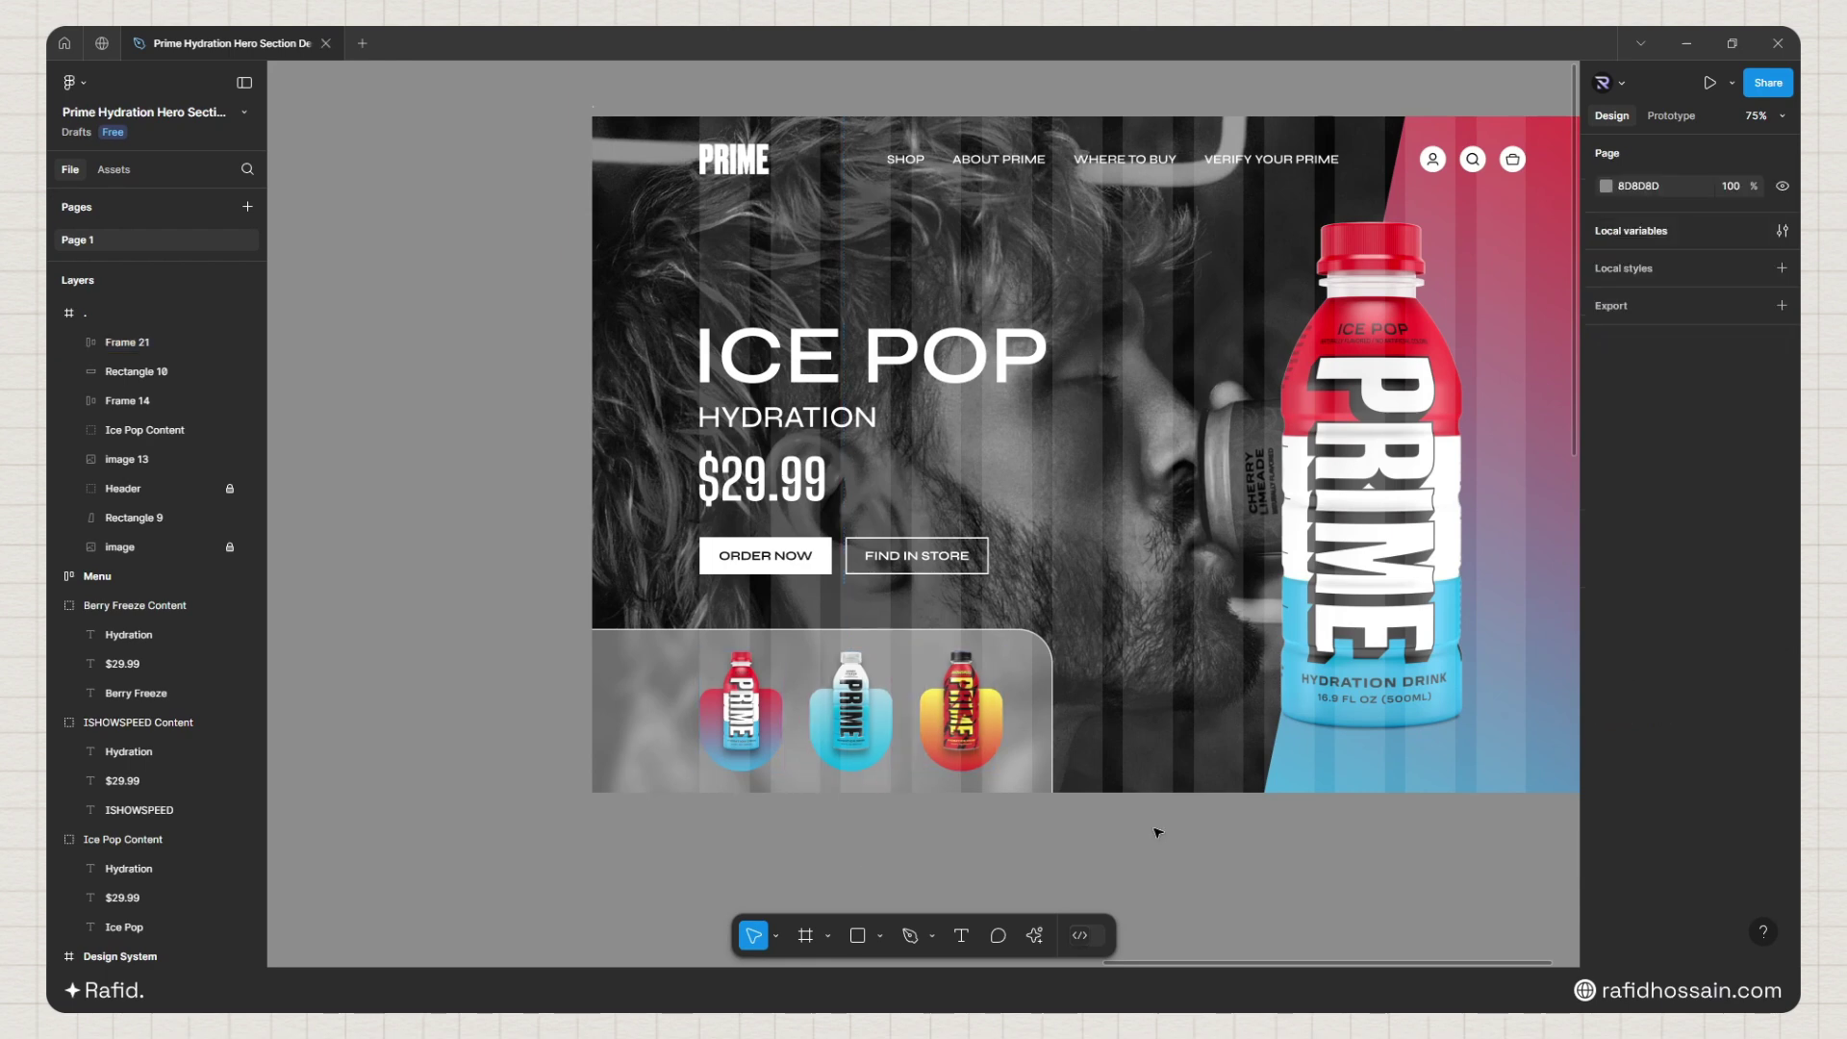
Step: Group the Ice Pop text content with the button row and nudge the group upward in the hero frame
scroll(1014, 854, "down", 1)
left_click(833, 603)
left_click(808, 546, "shift")
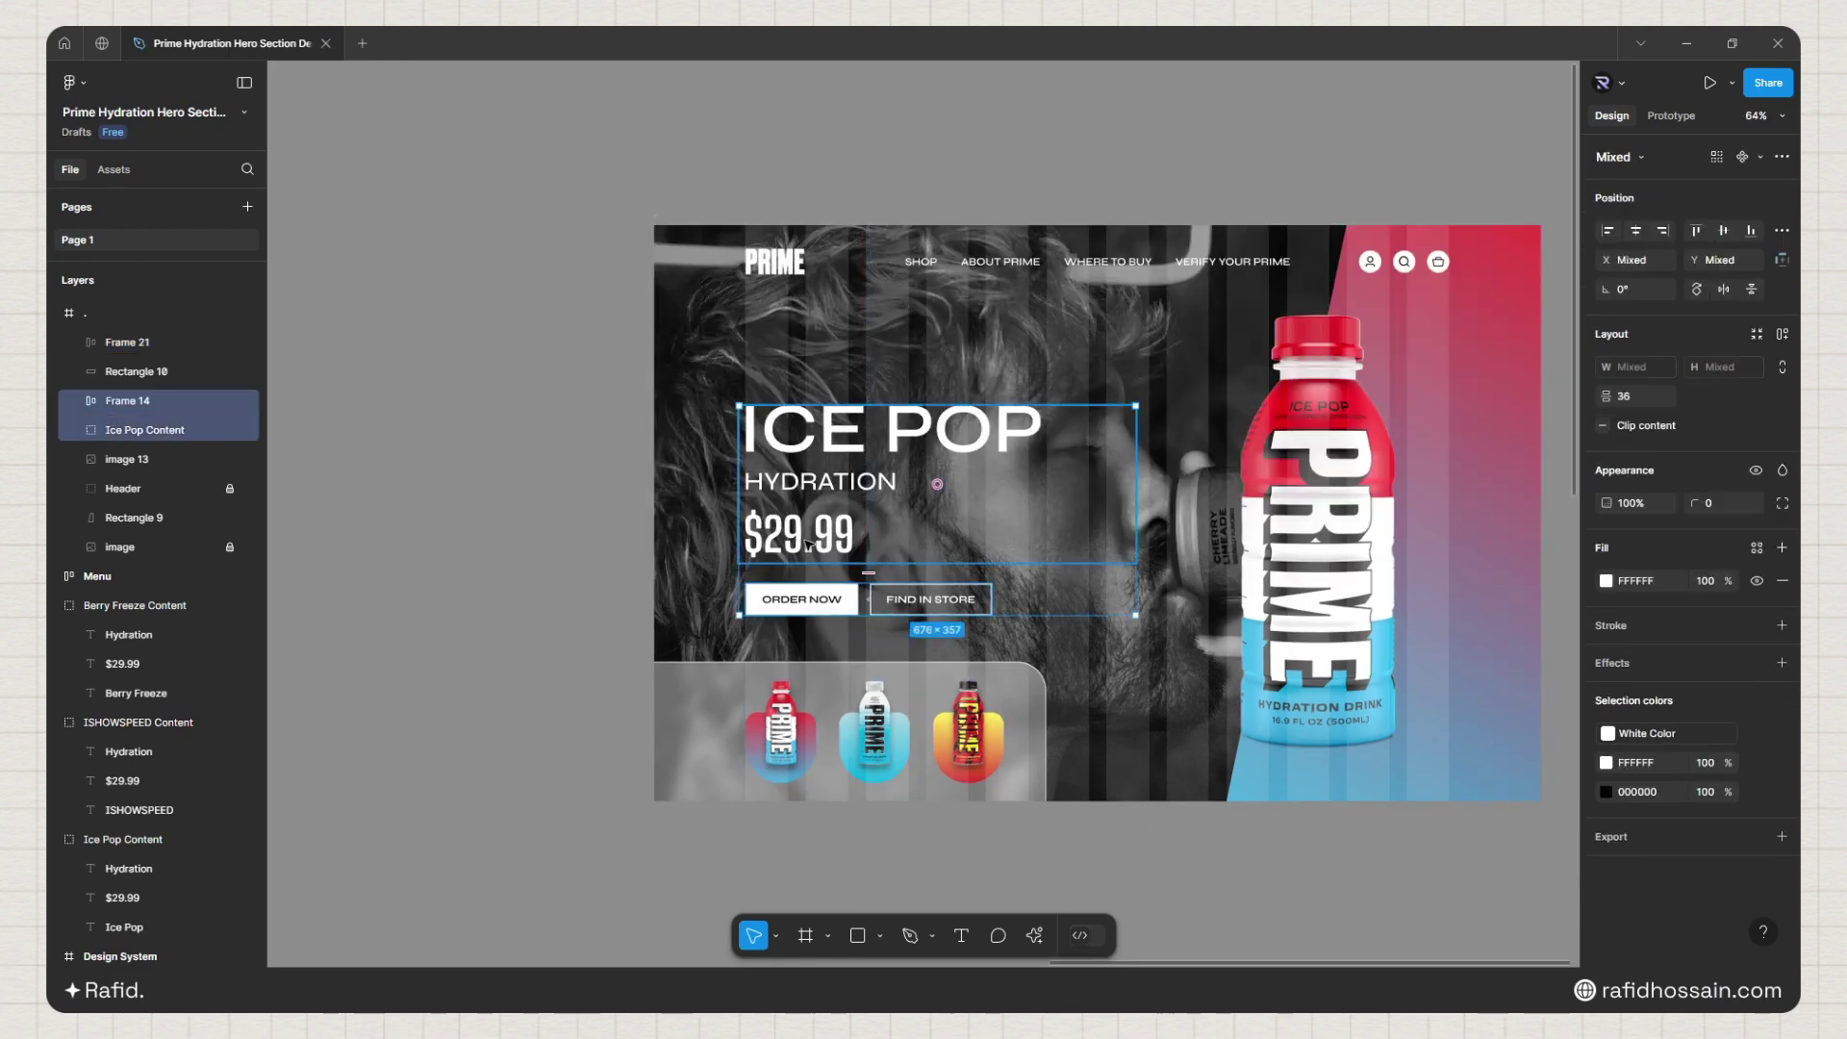
key("ctrl+g")
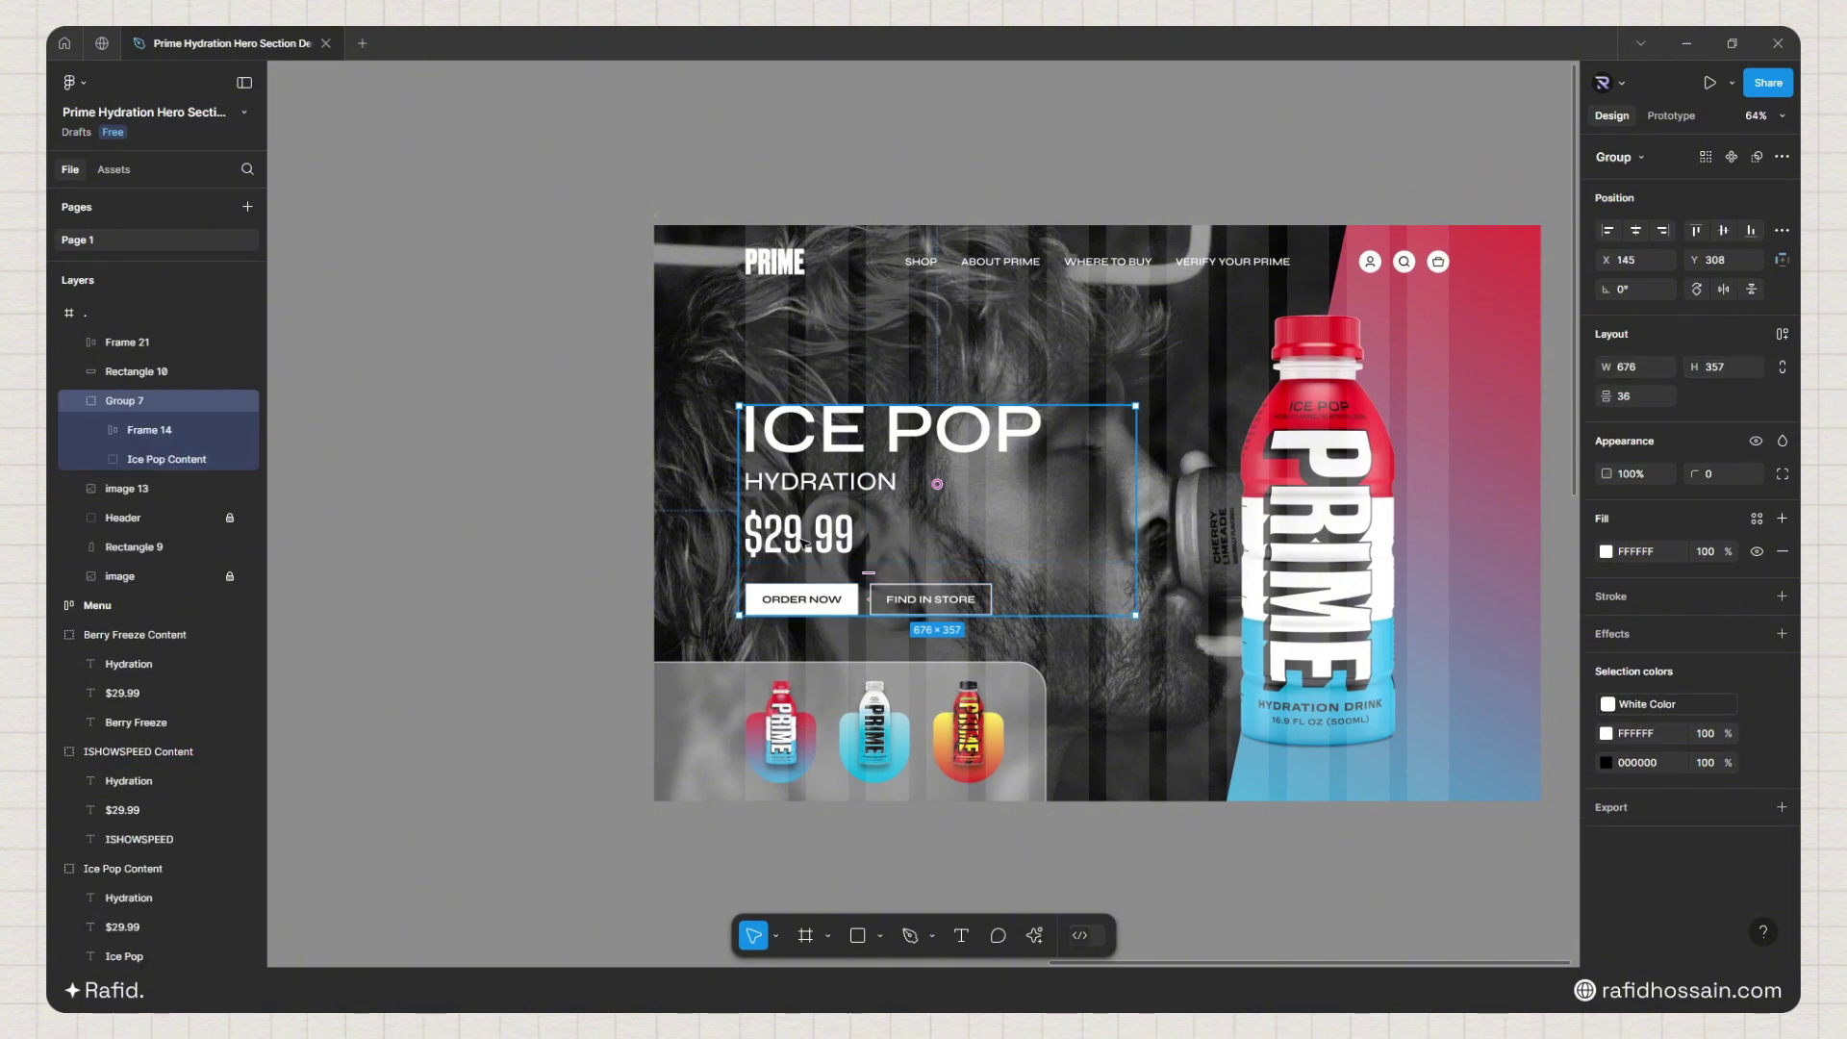
key("shift+Up")
key("shift+Up")
key("shift+Up")
key("shift+Up")
key("shift+Up")
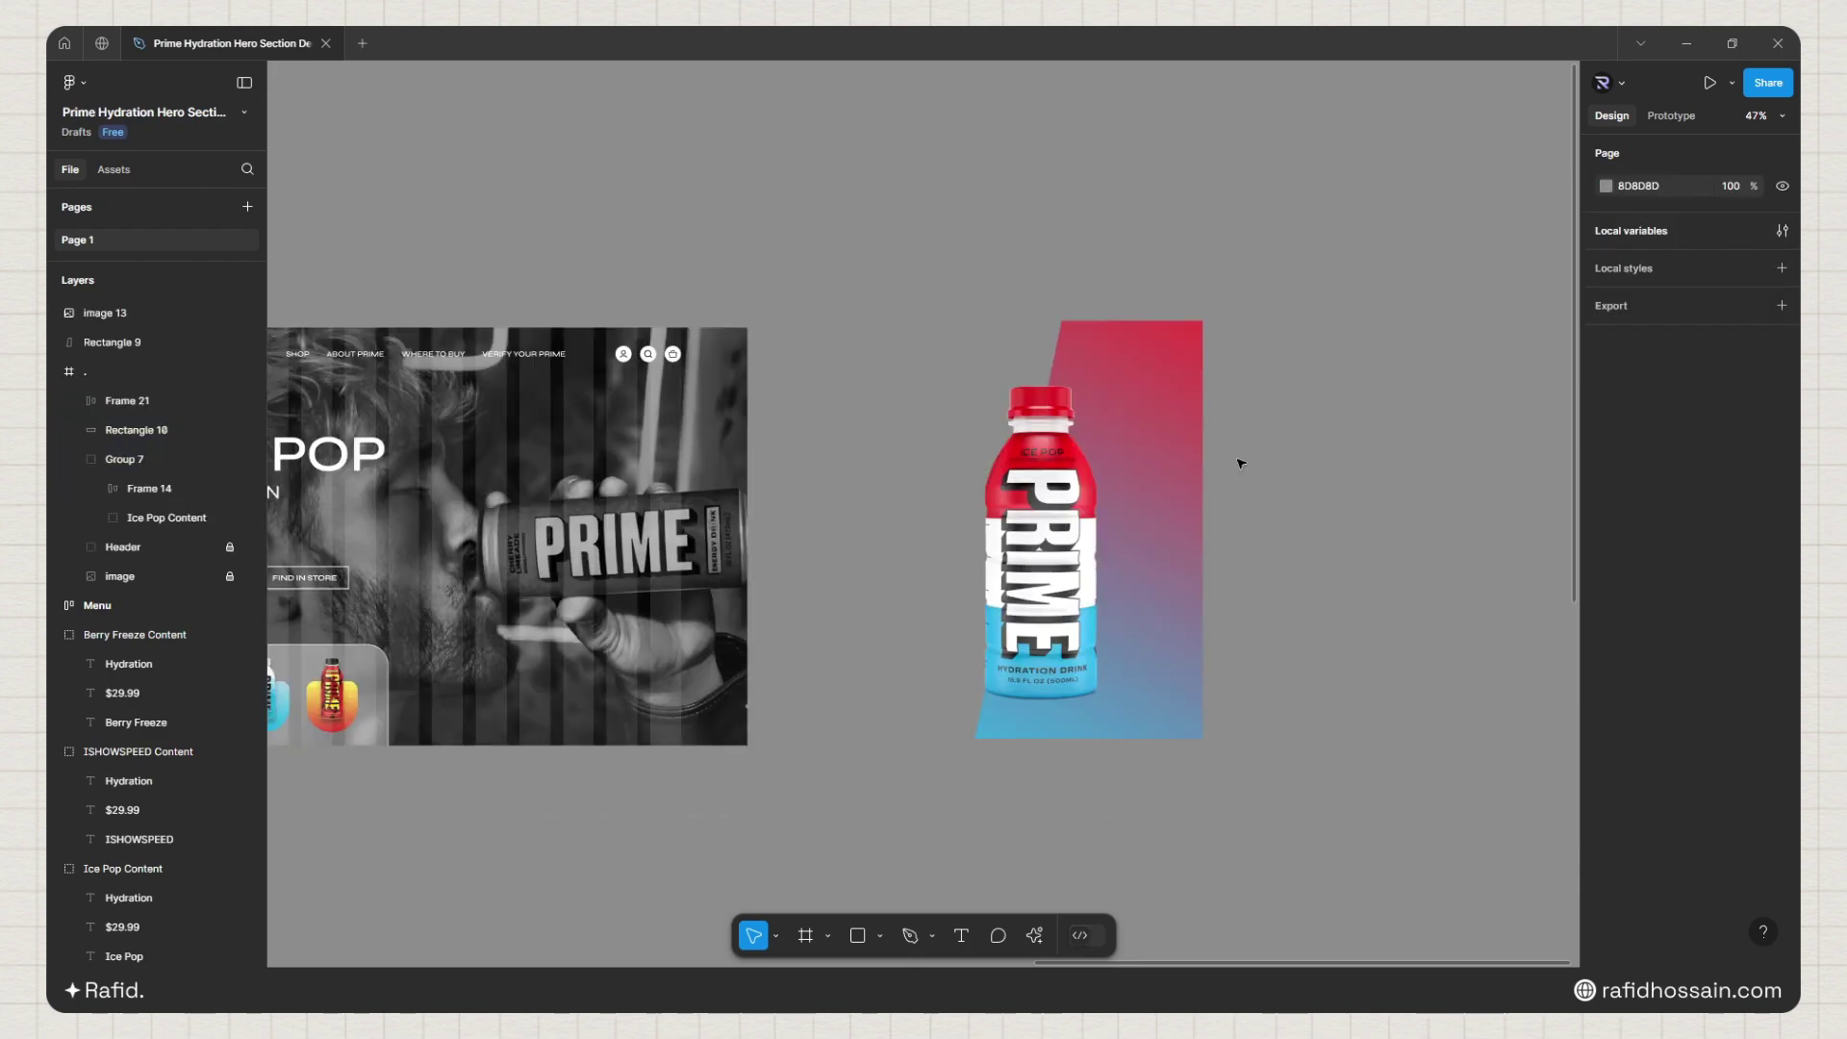
Step: Copy the Berry Freeze and ISHOWSPEED bottle images from the design system onto the empty canvas below the gradient panel
scroll(1270, 278, "down", 5)
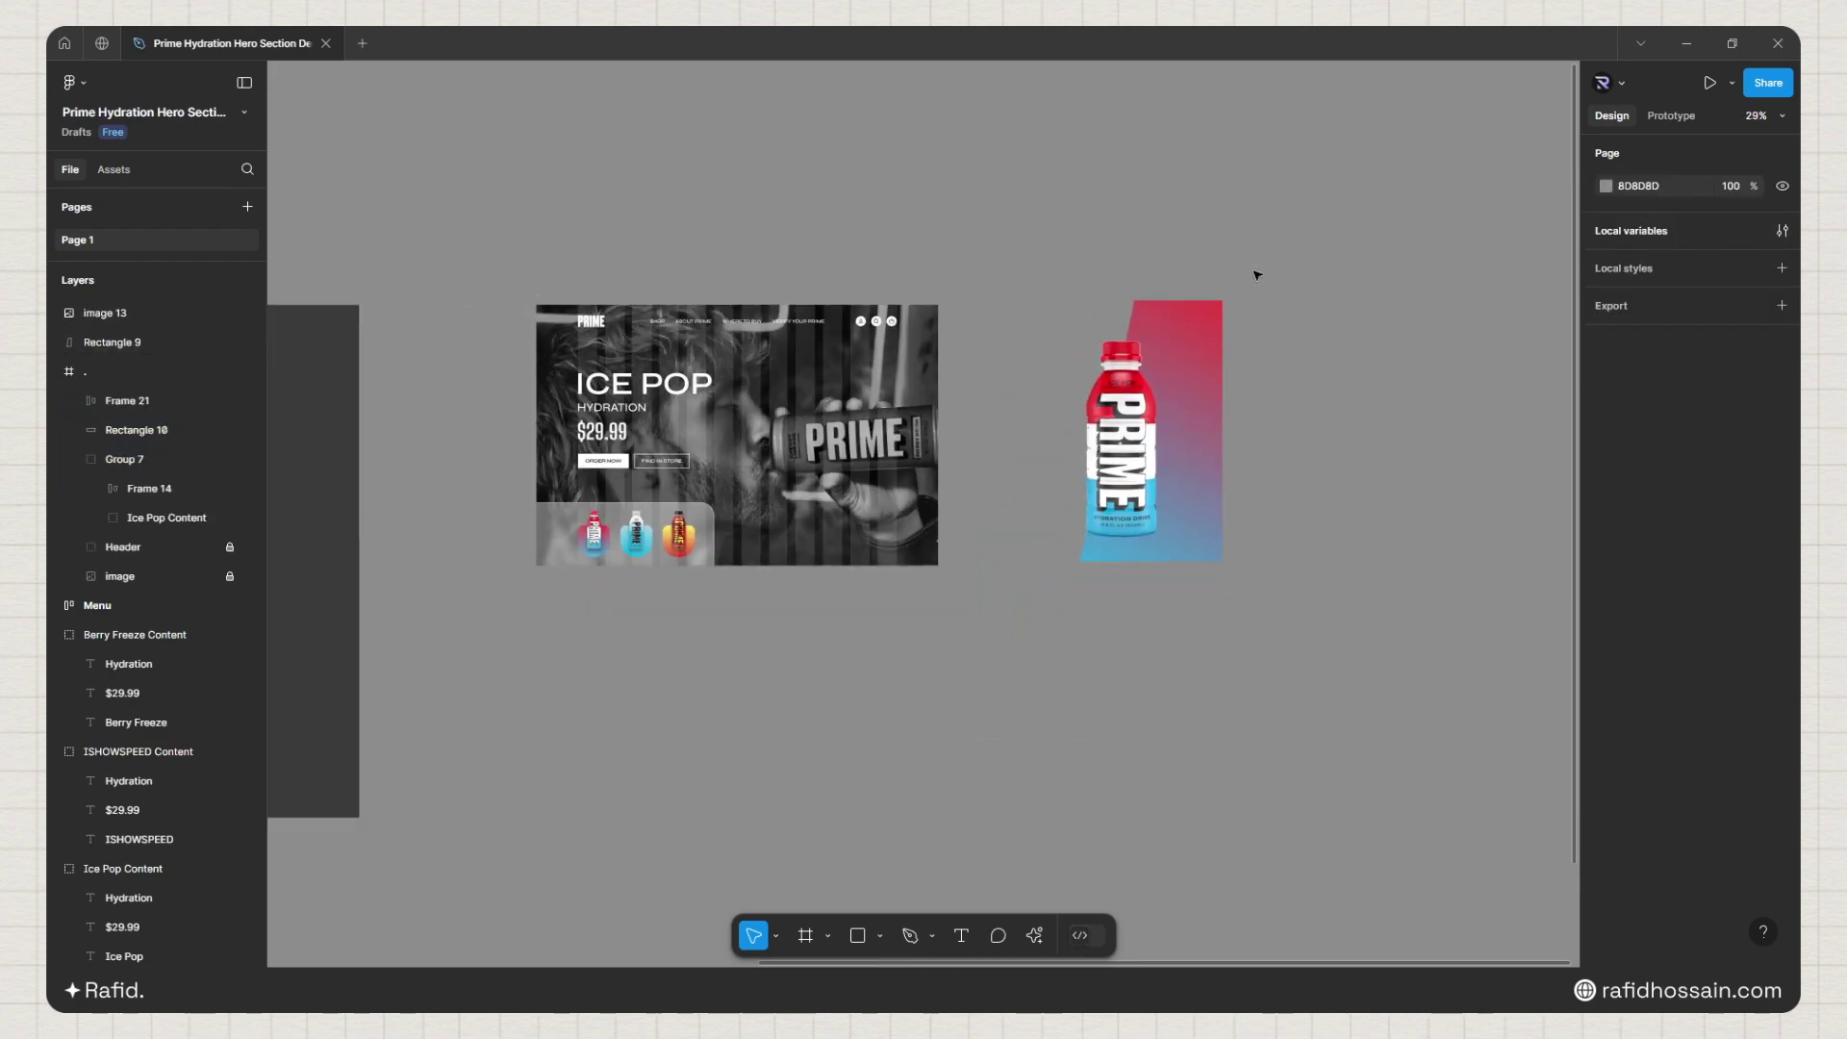
scroll(1309, 281, "down", 1)
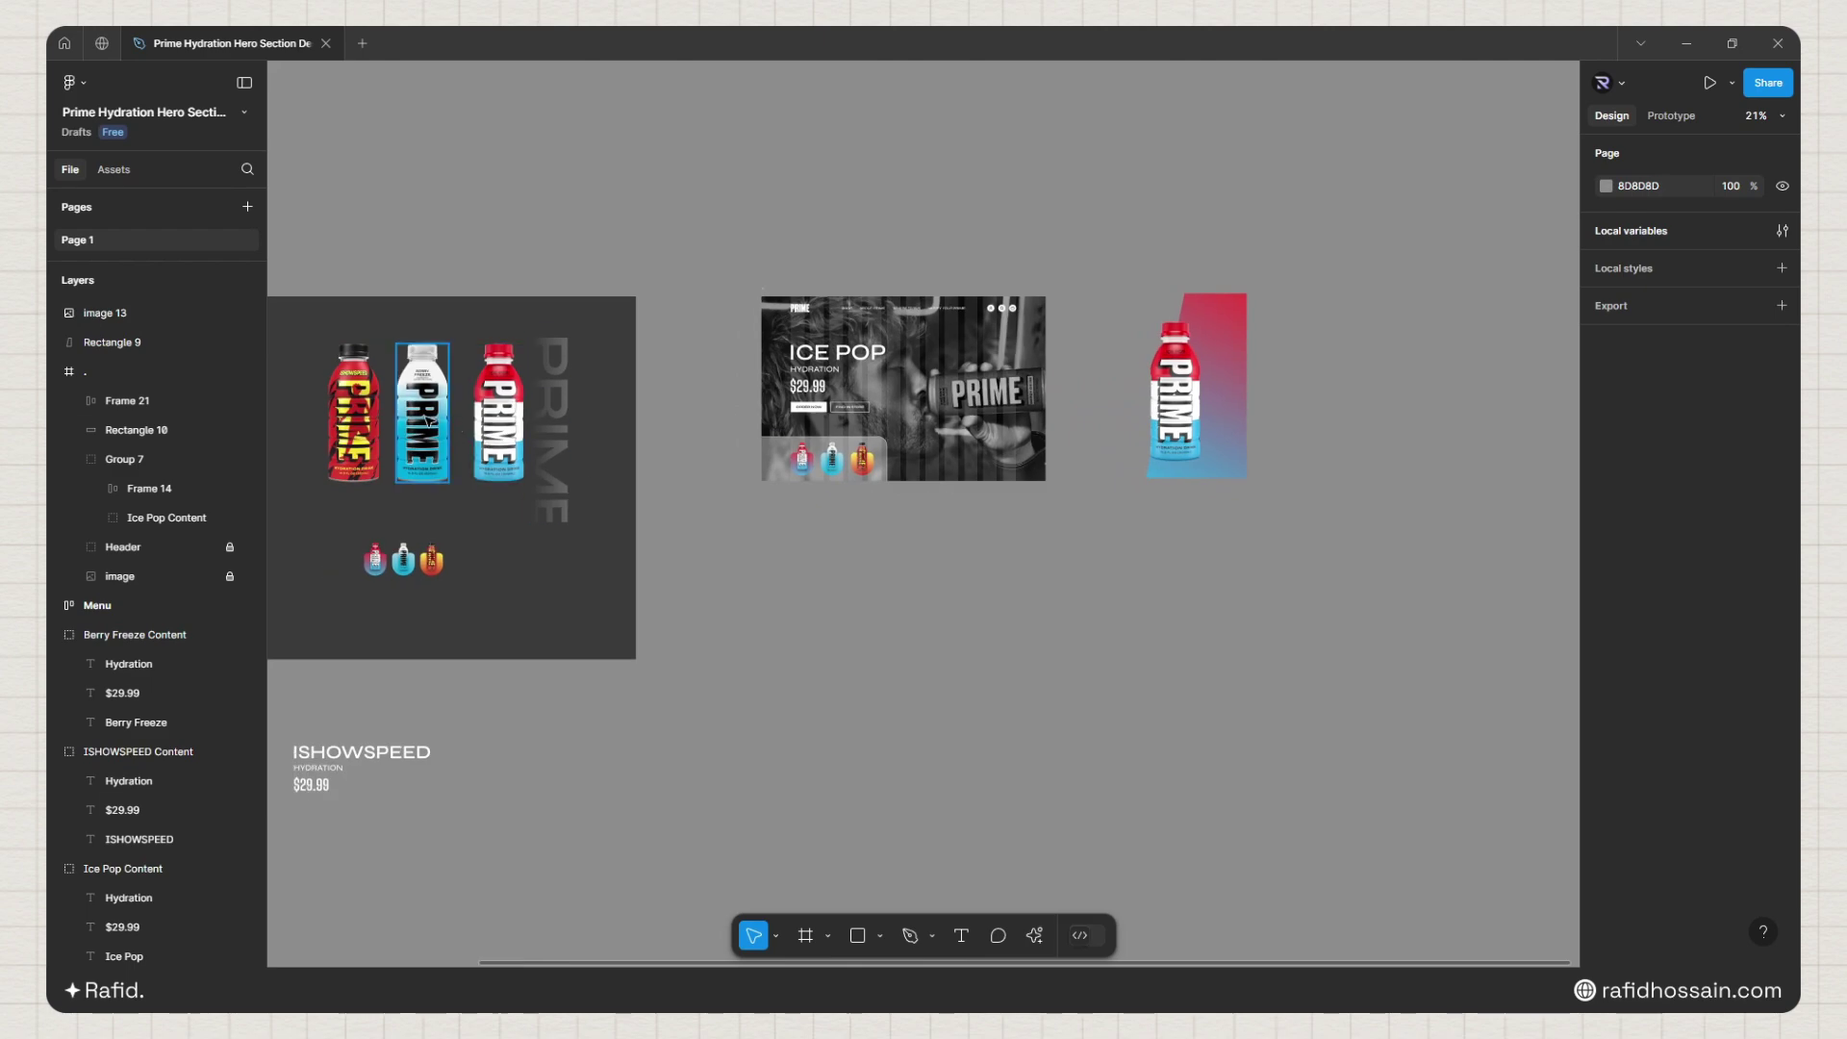
left_click(423, 420)
left_click(354, 413, "shift")
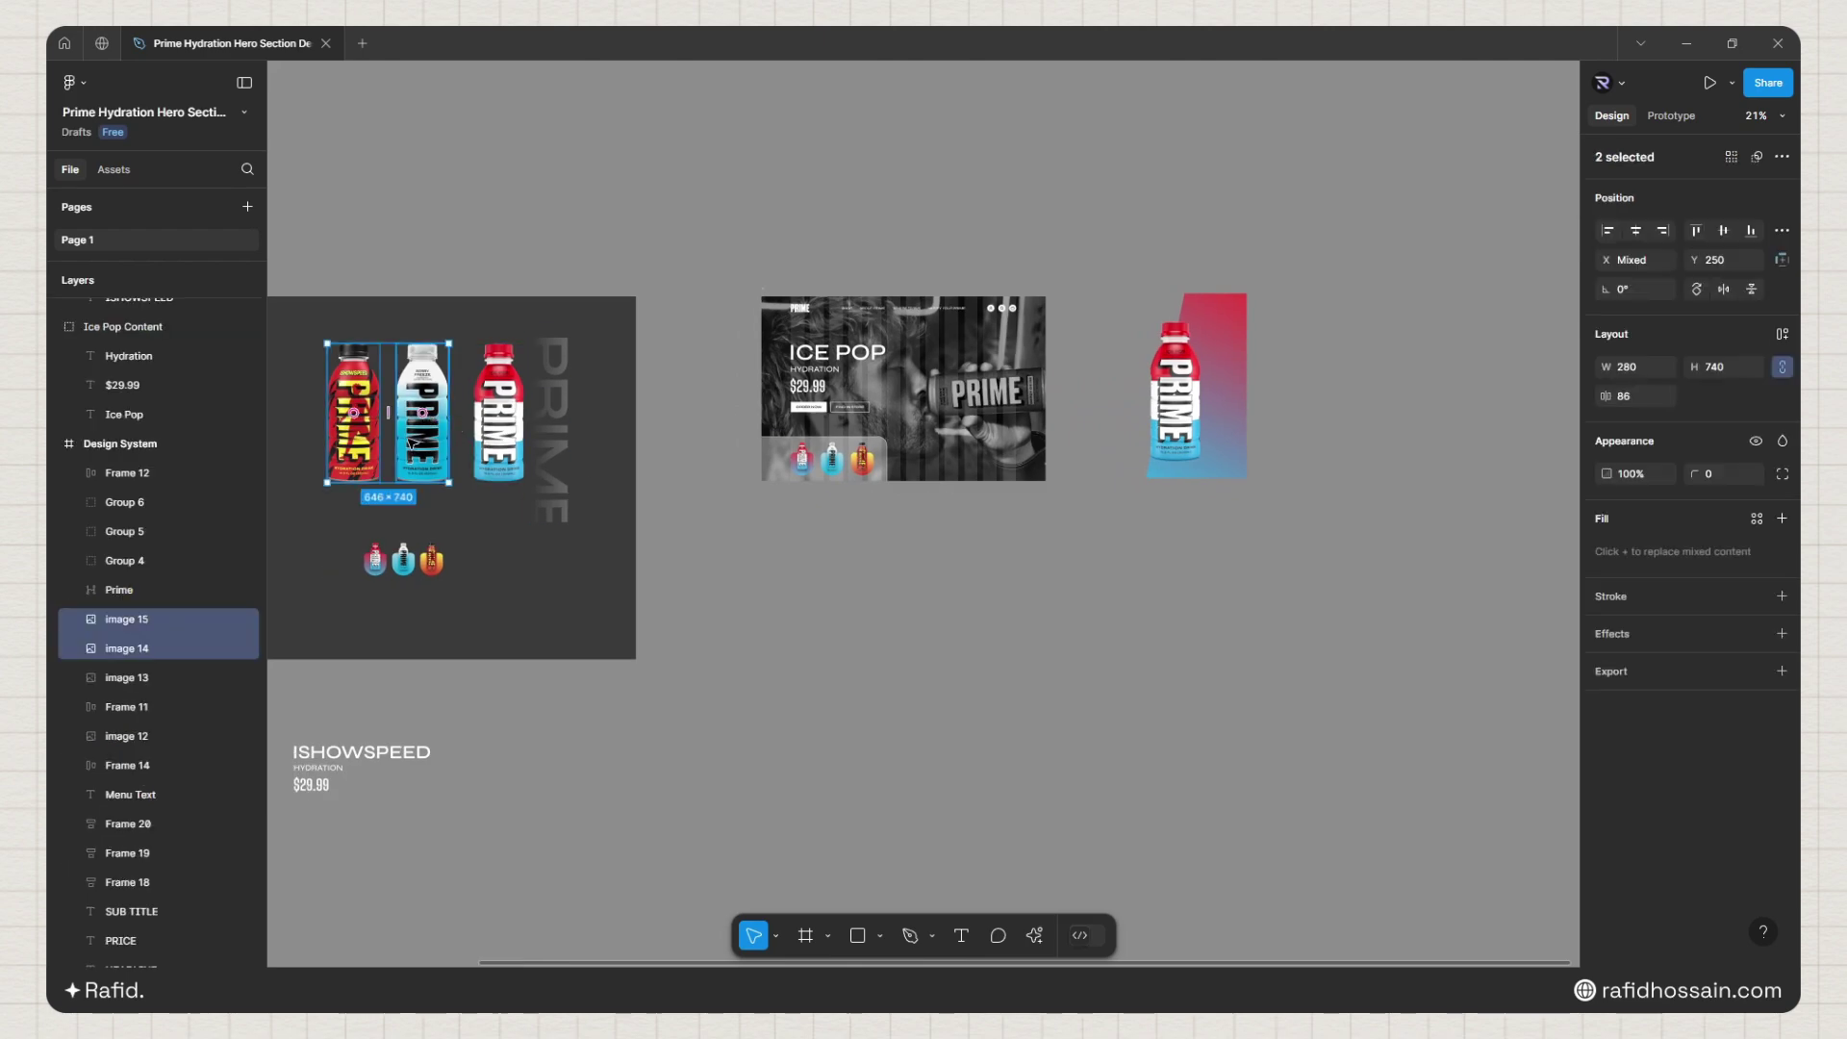
left_click_drag(412, 442, 627, 644)
key("ctrl+z")
left_click_drag(415, 445, 1107, 691)
scroll(1354, 630, "up", 2)
left_click(981, 626)
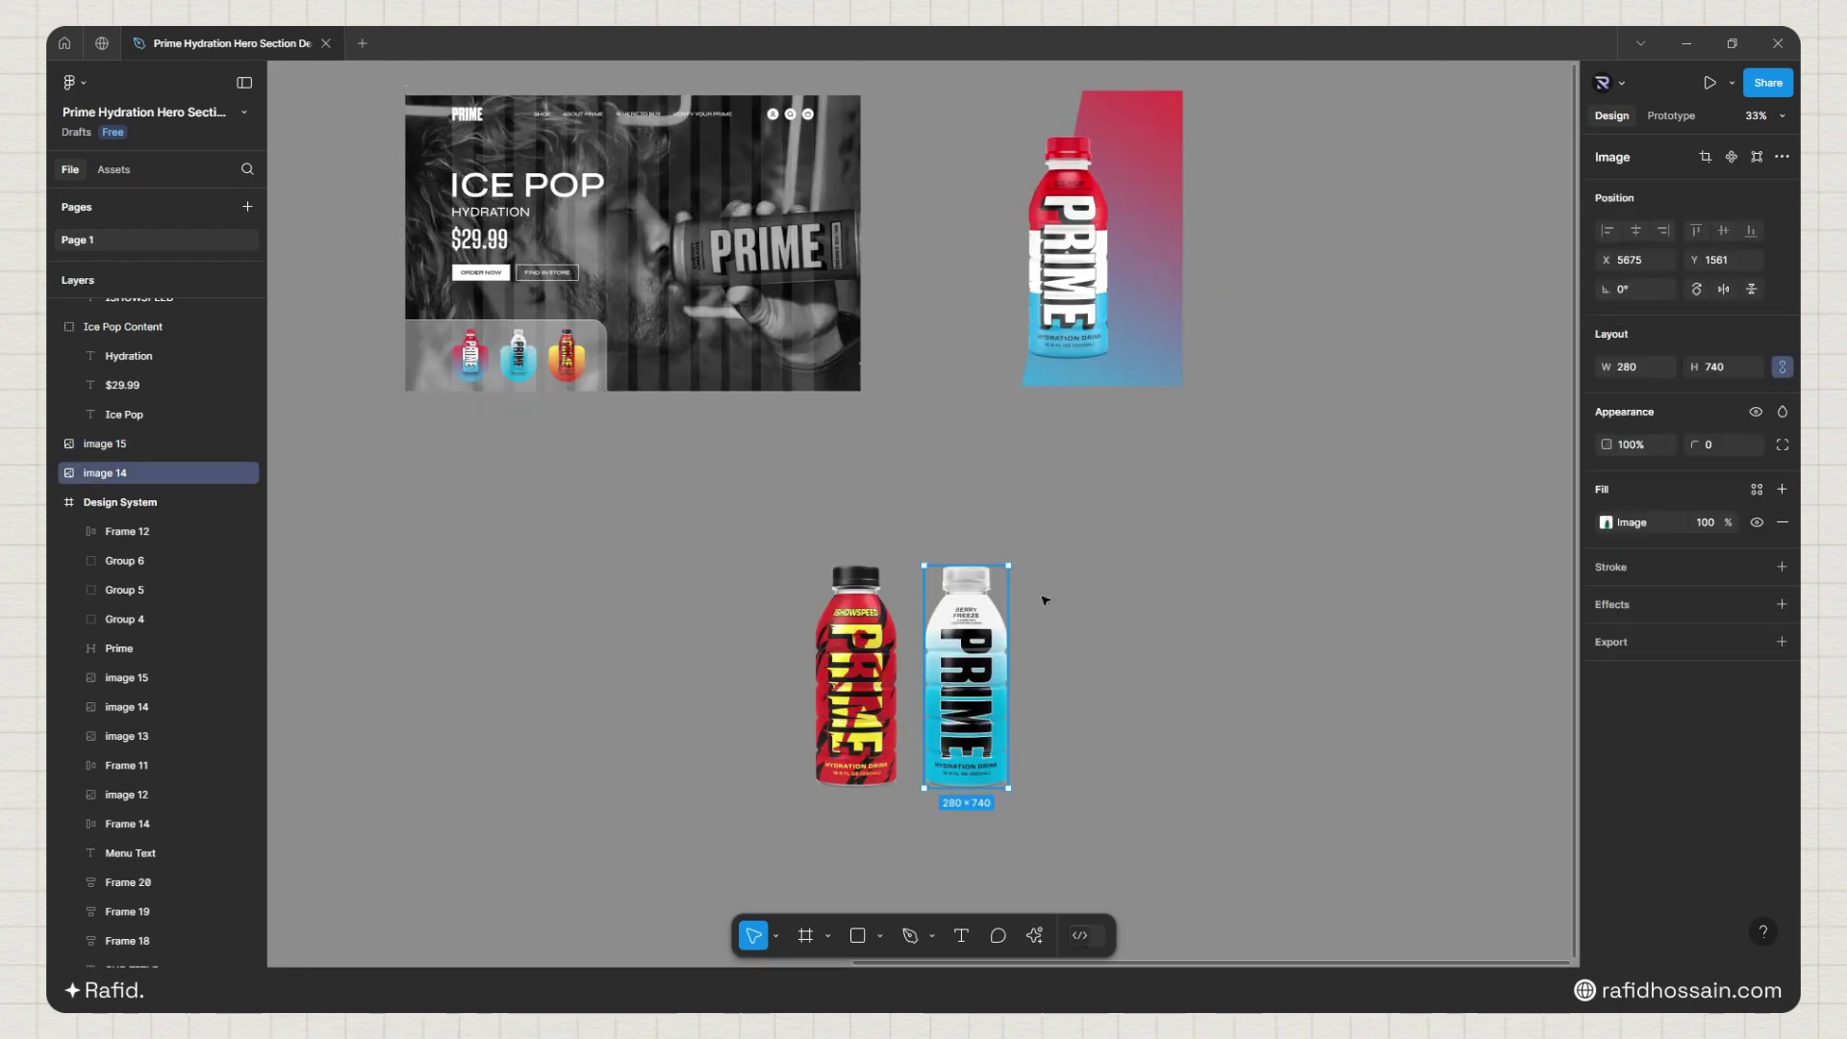
Step: Stack the Berry Freeze bottle directly below the Ice Pop bottle and the ISHOWSPEED bottle below that, aligned in one column
left_click_drag(967, 635, 1069, 502)
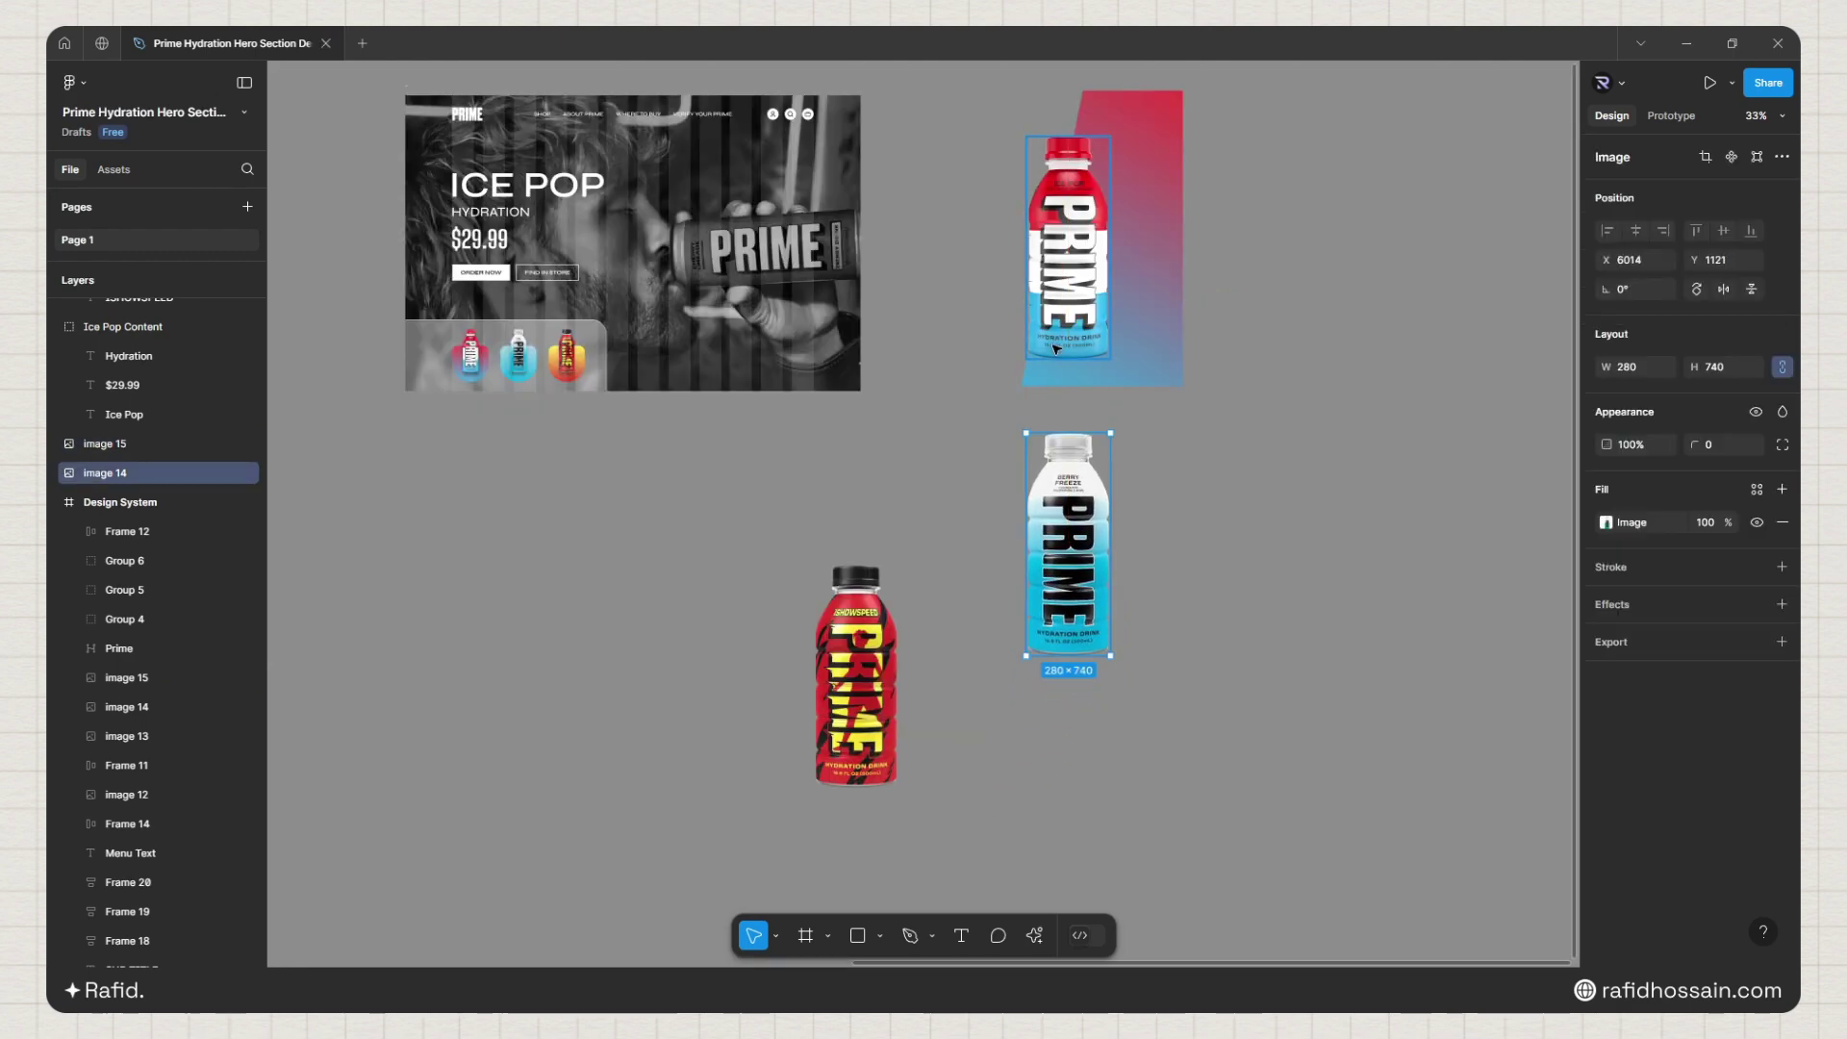
left_click_drag(865, 660, 1075, 807)
left_click(1184, 577)
scroll(1185, 542, "down", 2)
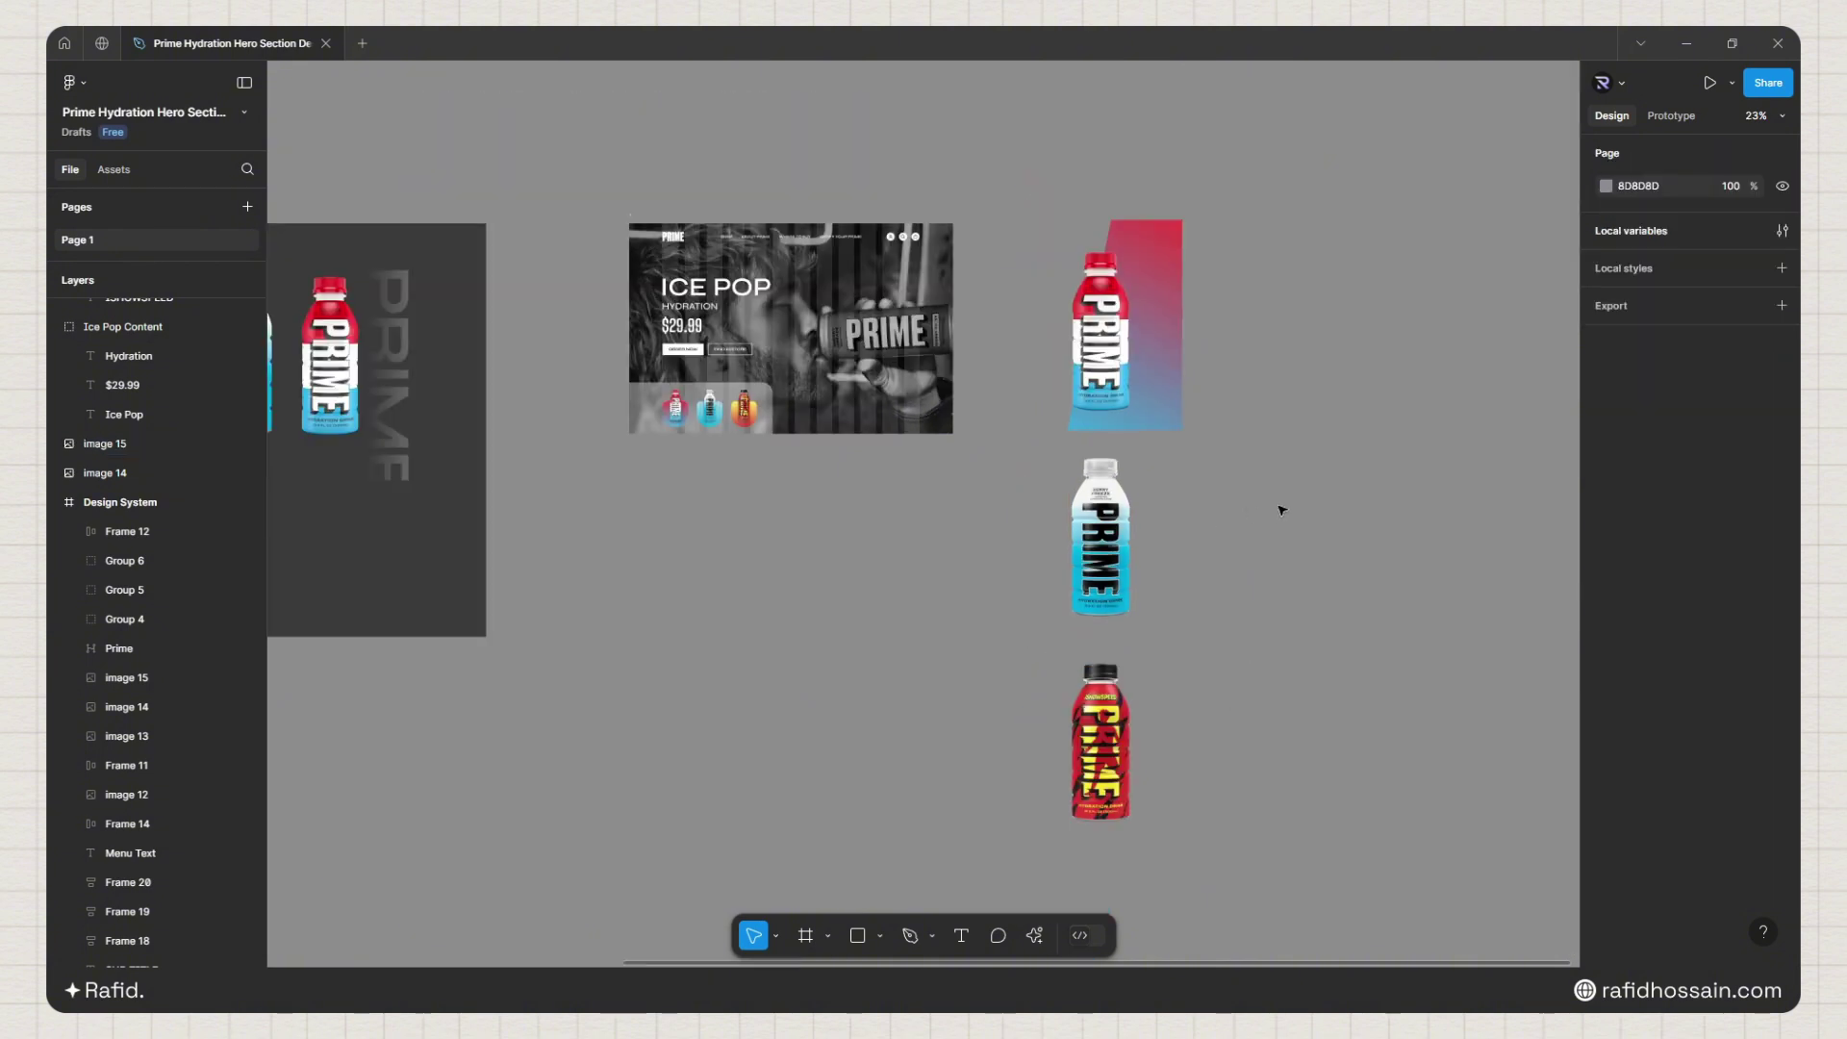
Step: Copy the design system's vertical PRIME lettering onto the slanted gradient panel, in front of it with its upper edge at Y -16
left_click(540, 387)
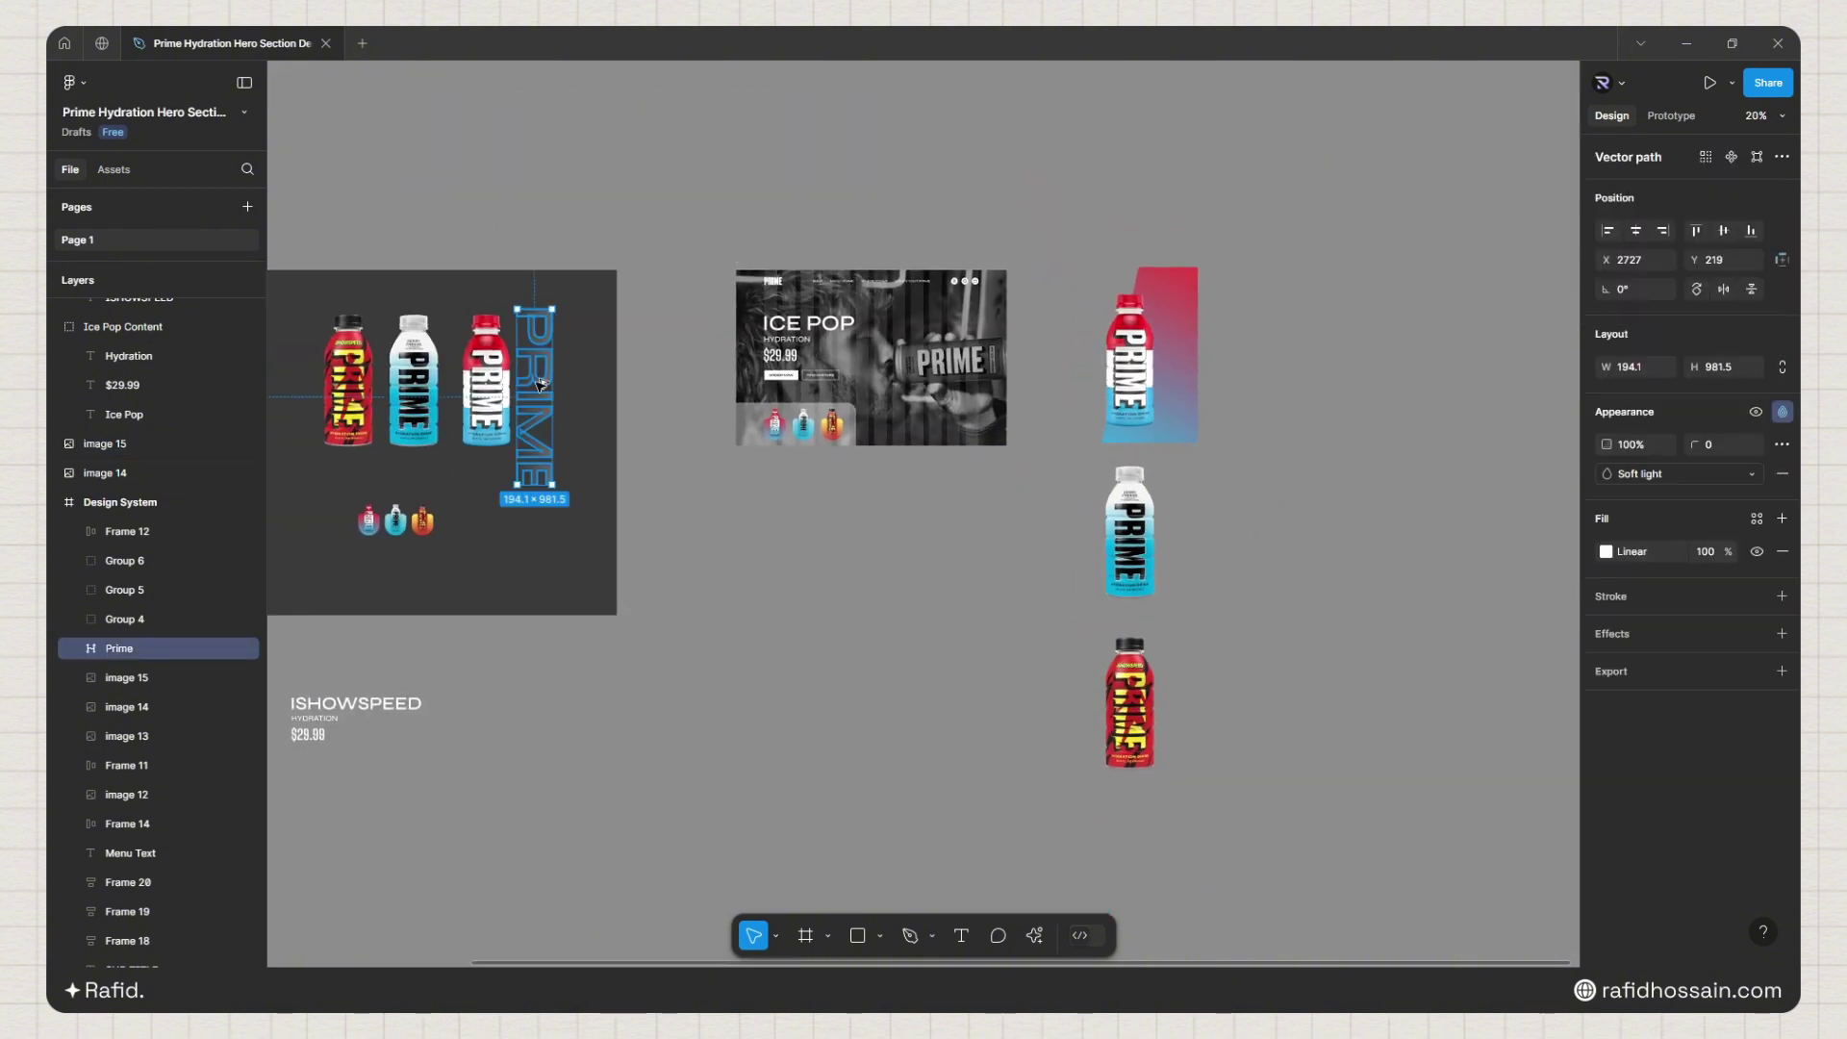
left_click_drag(540, 385, 1222, 336)
scroll(1080, 256, "up", 5, "ctrl")
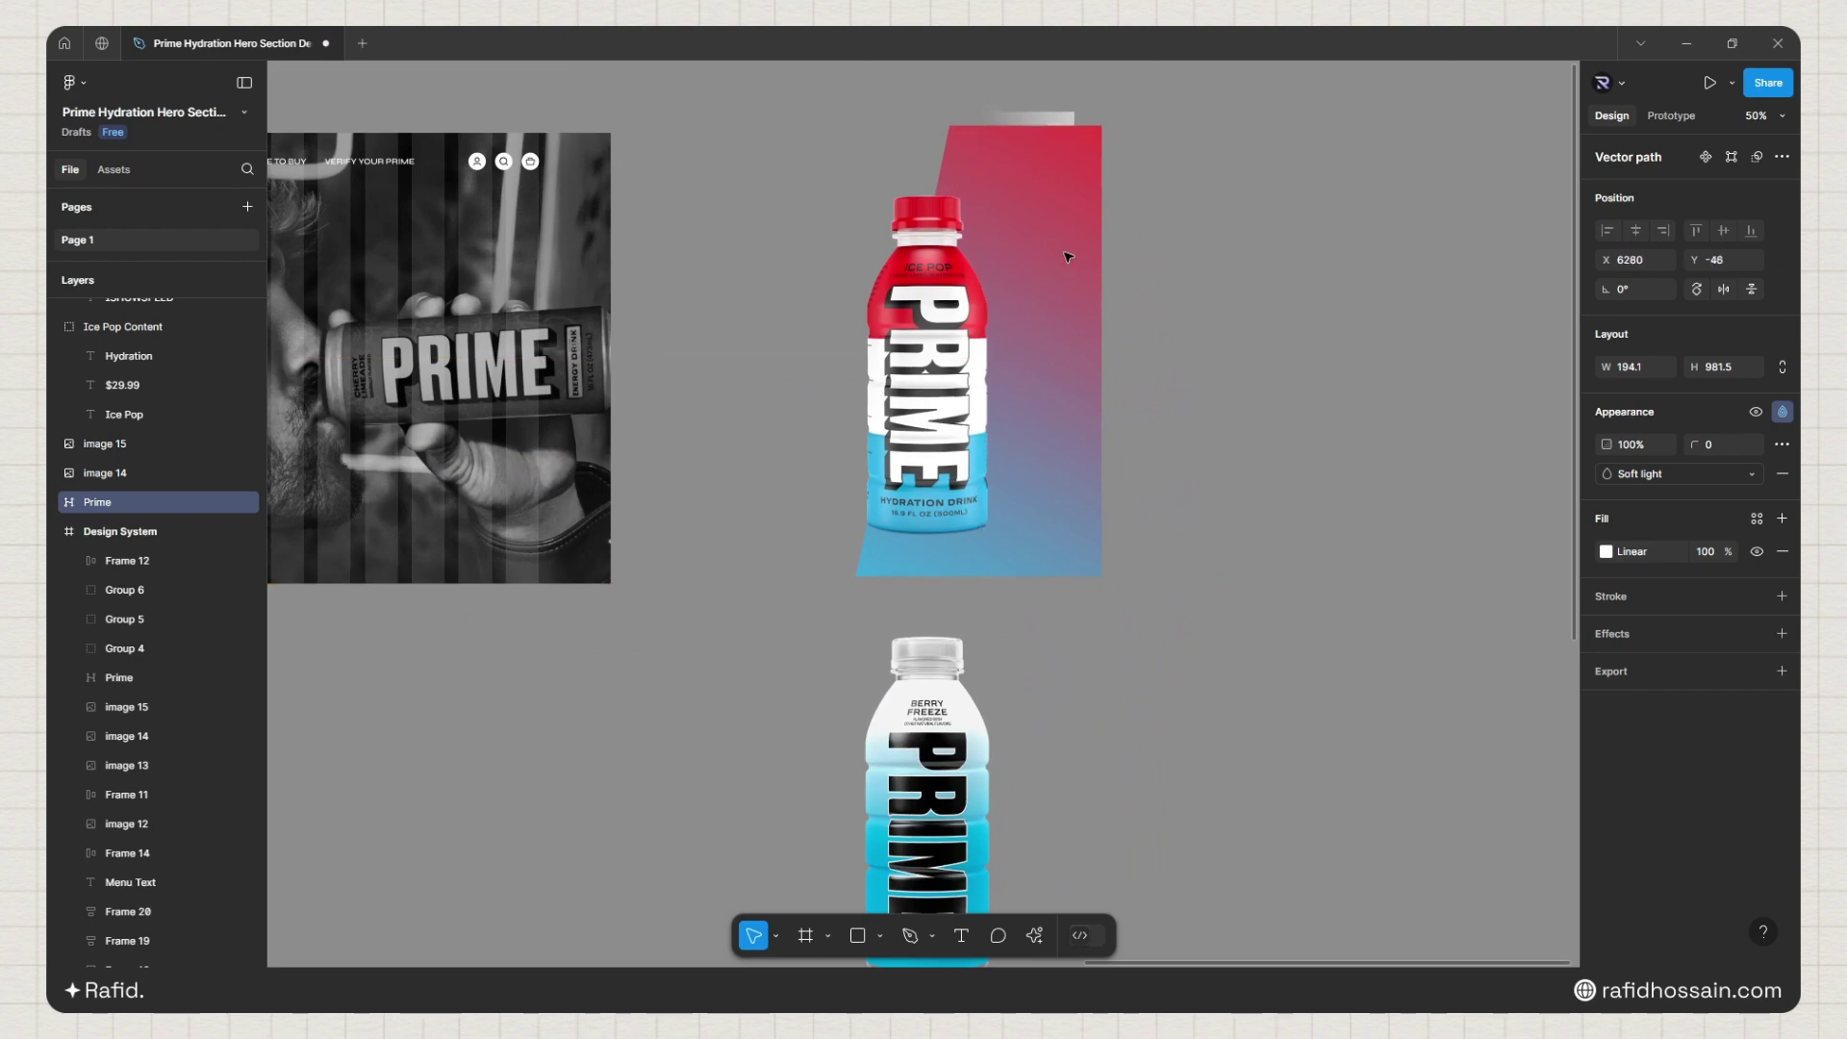
key("shift+Down")
key("shift+Down")
key("shift+Down")
left_click_drag(1056, 258, 1051, 220)
Step: Group the PRIME lettering with the gradient panel and send the group behind the bottle
left_click(1070, 221, "shift")
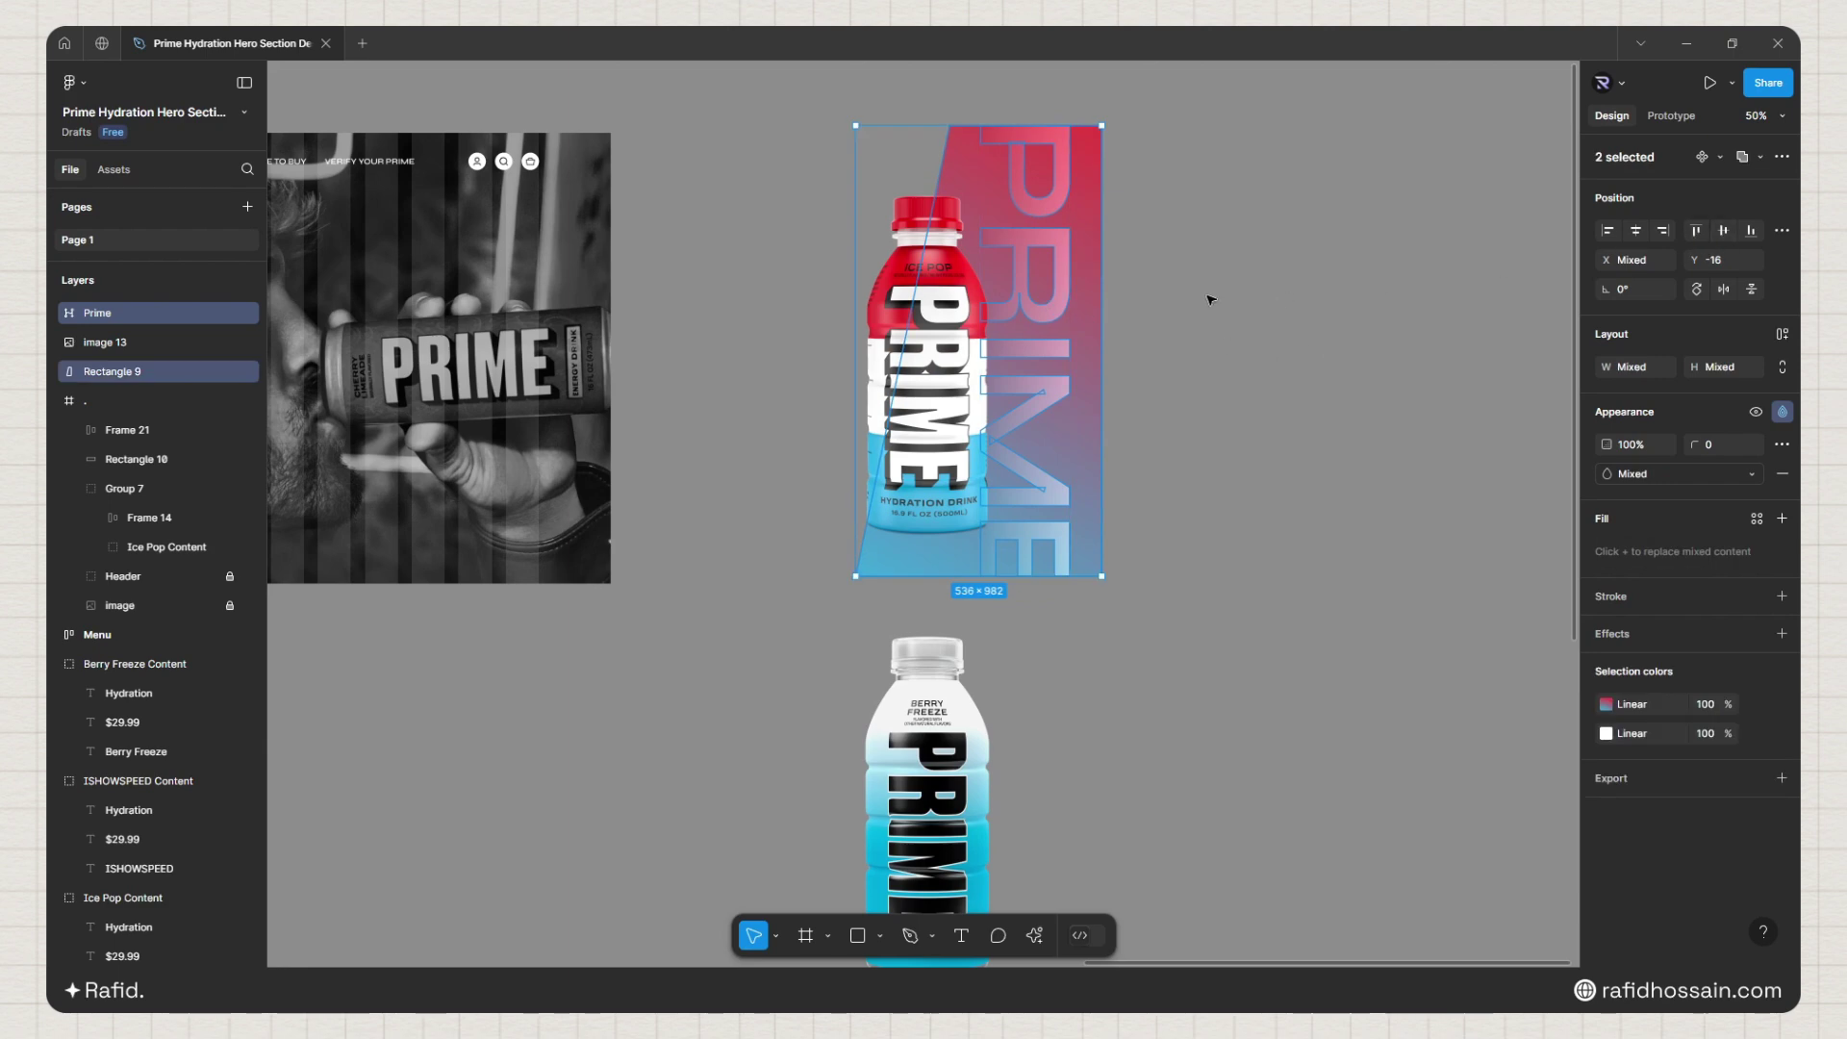
key("ctrl+g")
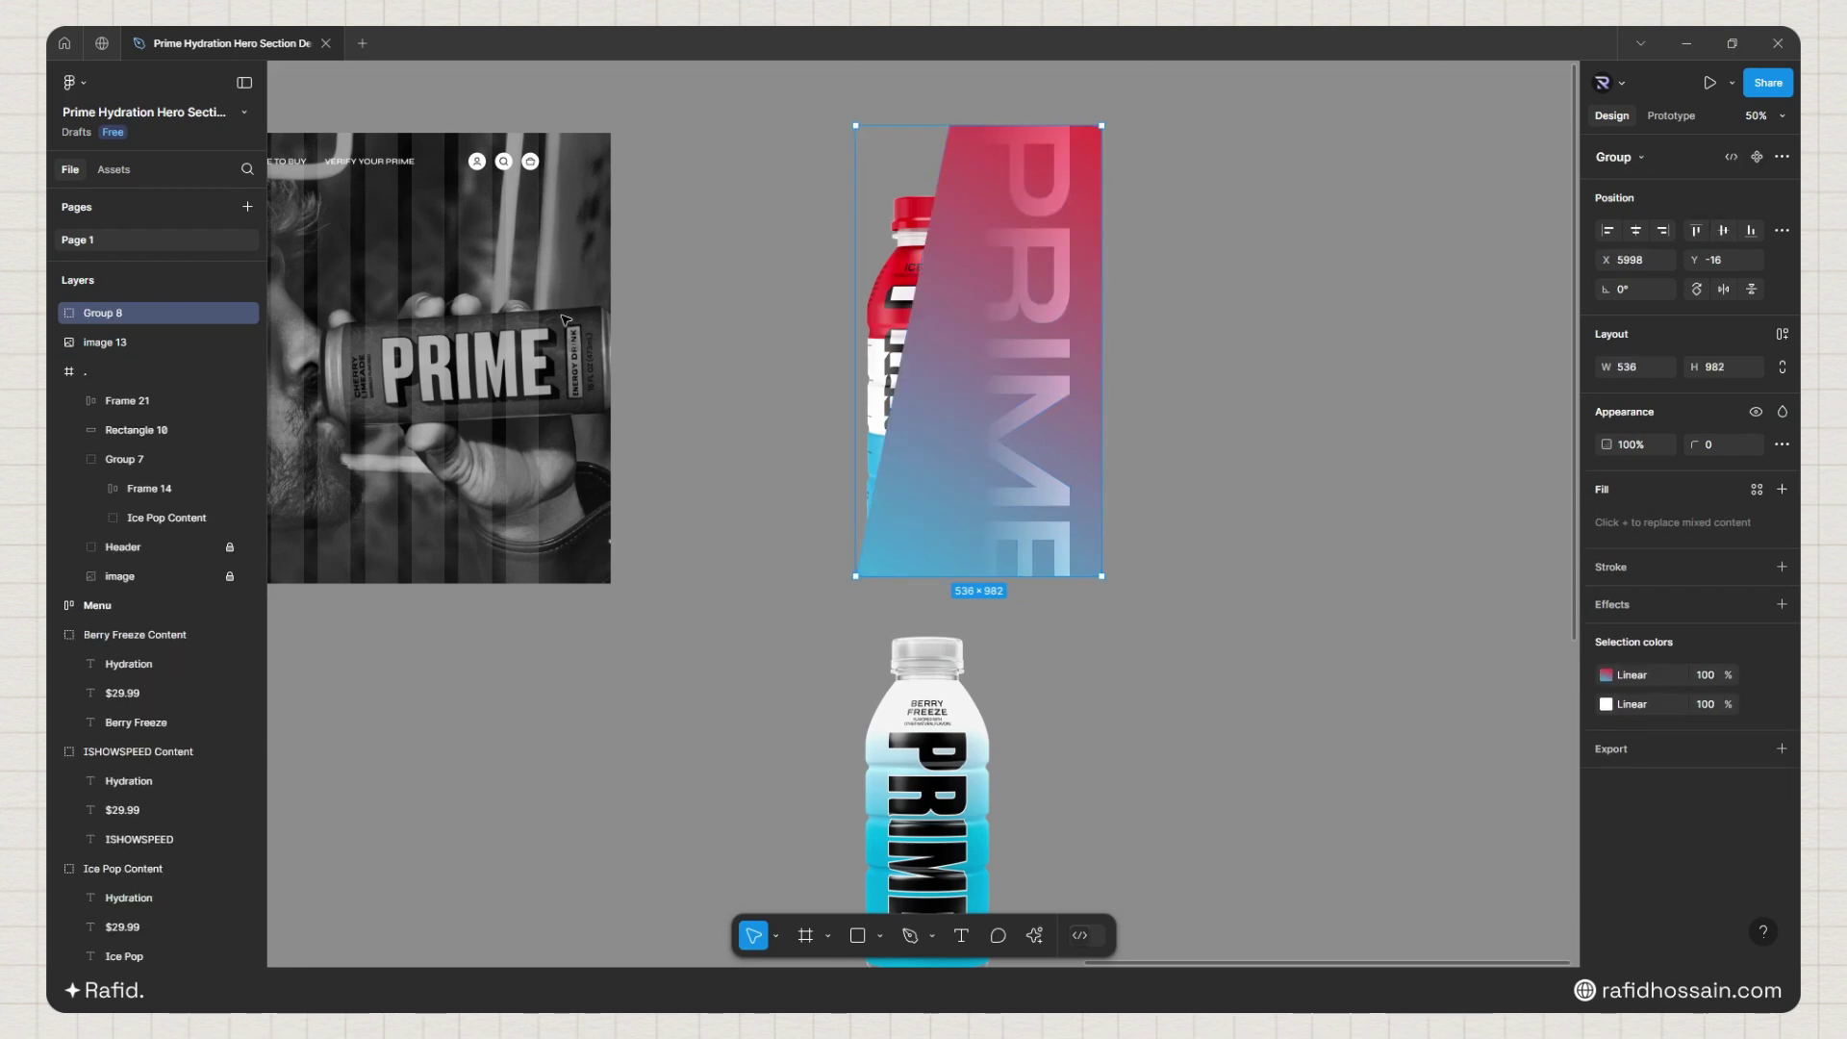
key("ctrl+shift+bracketleft")
left_click(1518, 311)
Step: Wrap the three stacked bottles and the gradient panel group in one new frame
scroll(1171, 276, "down", 5)
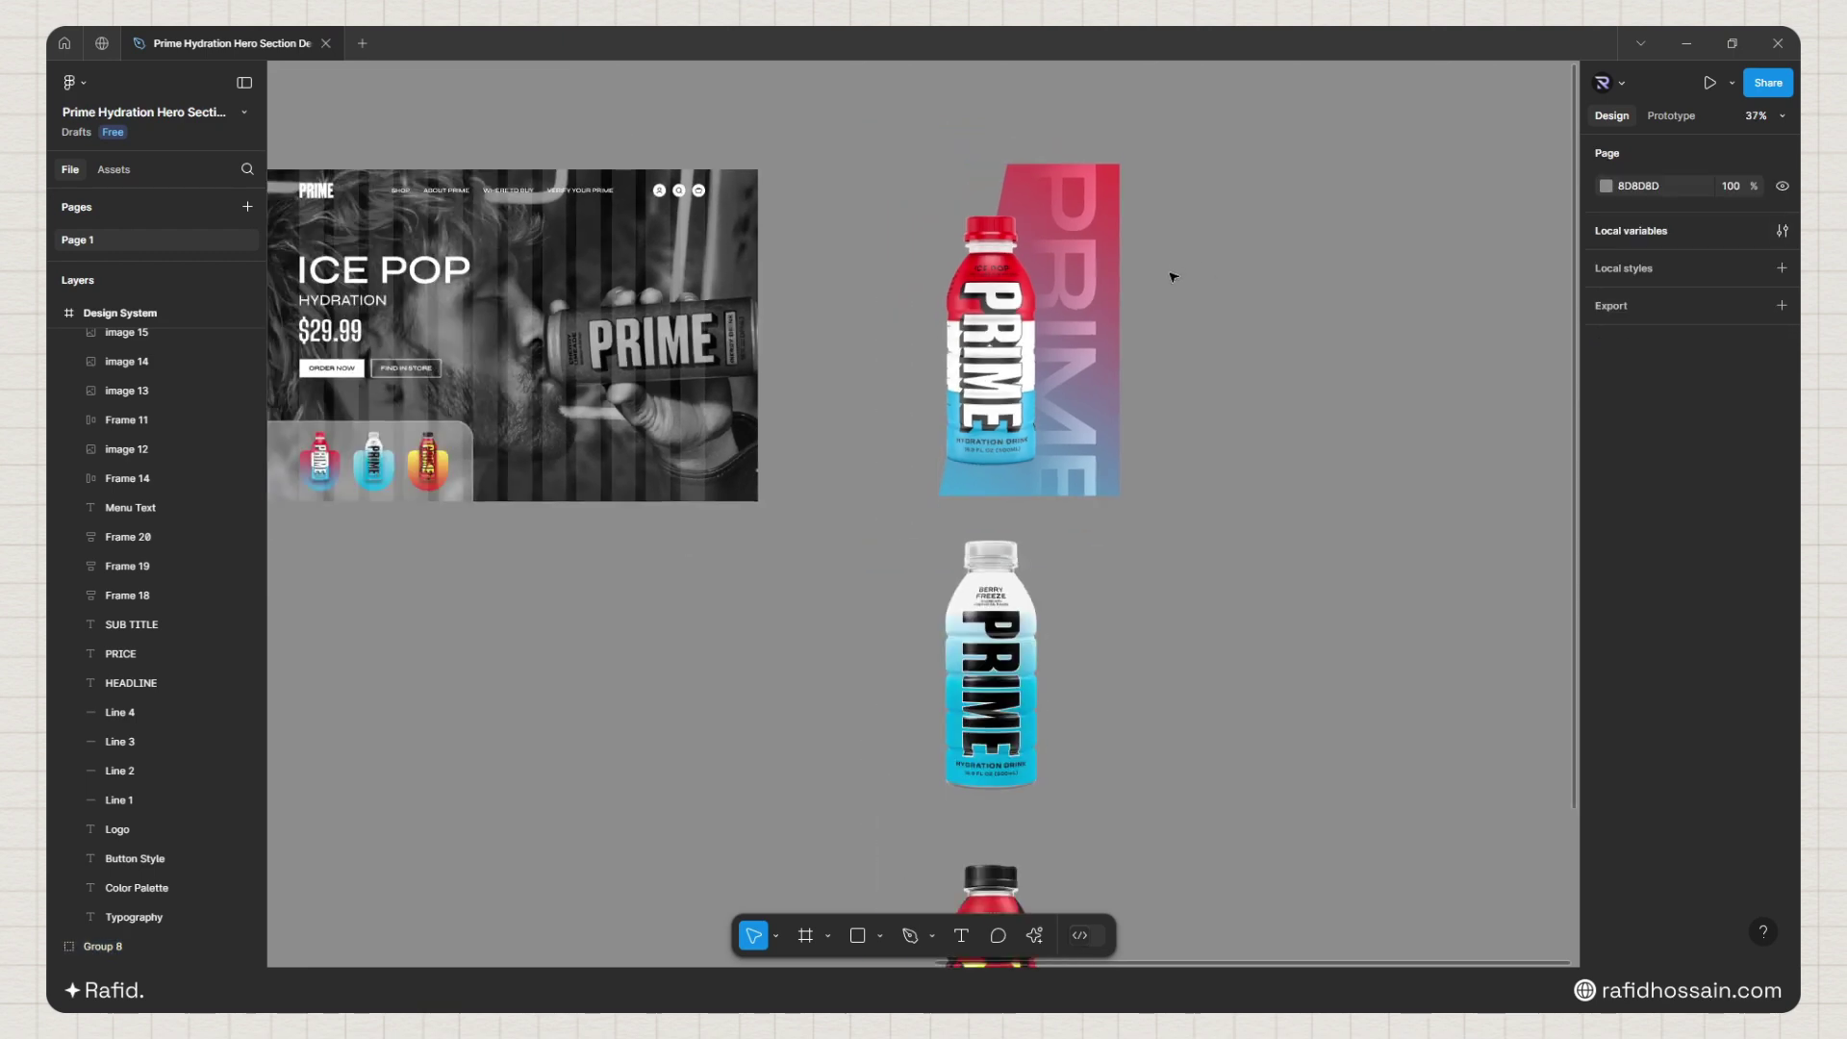
left_click_drag(983, 264, 1044, 731)
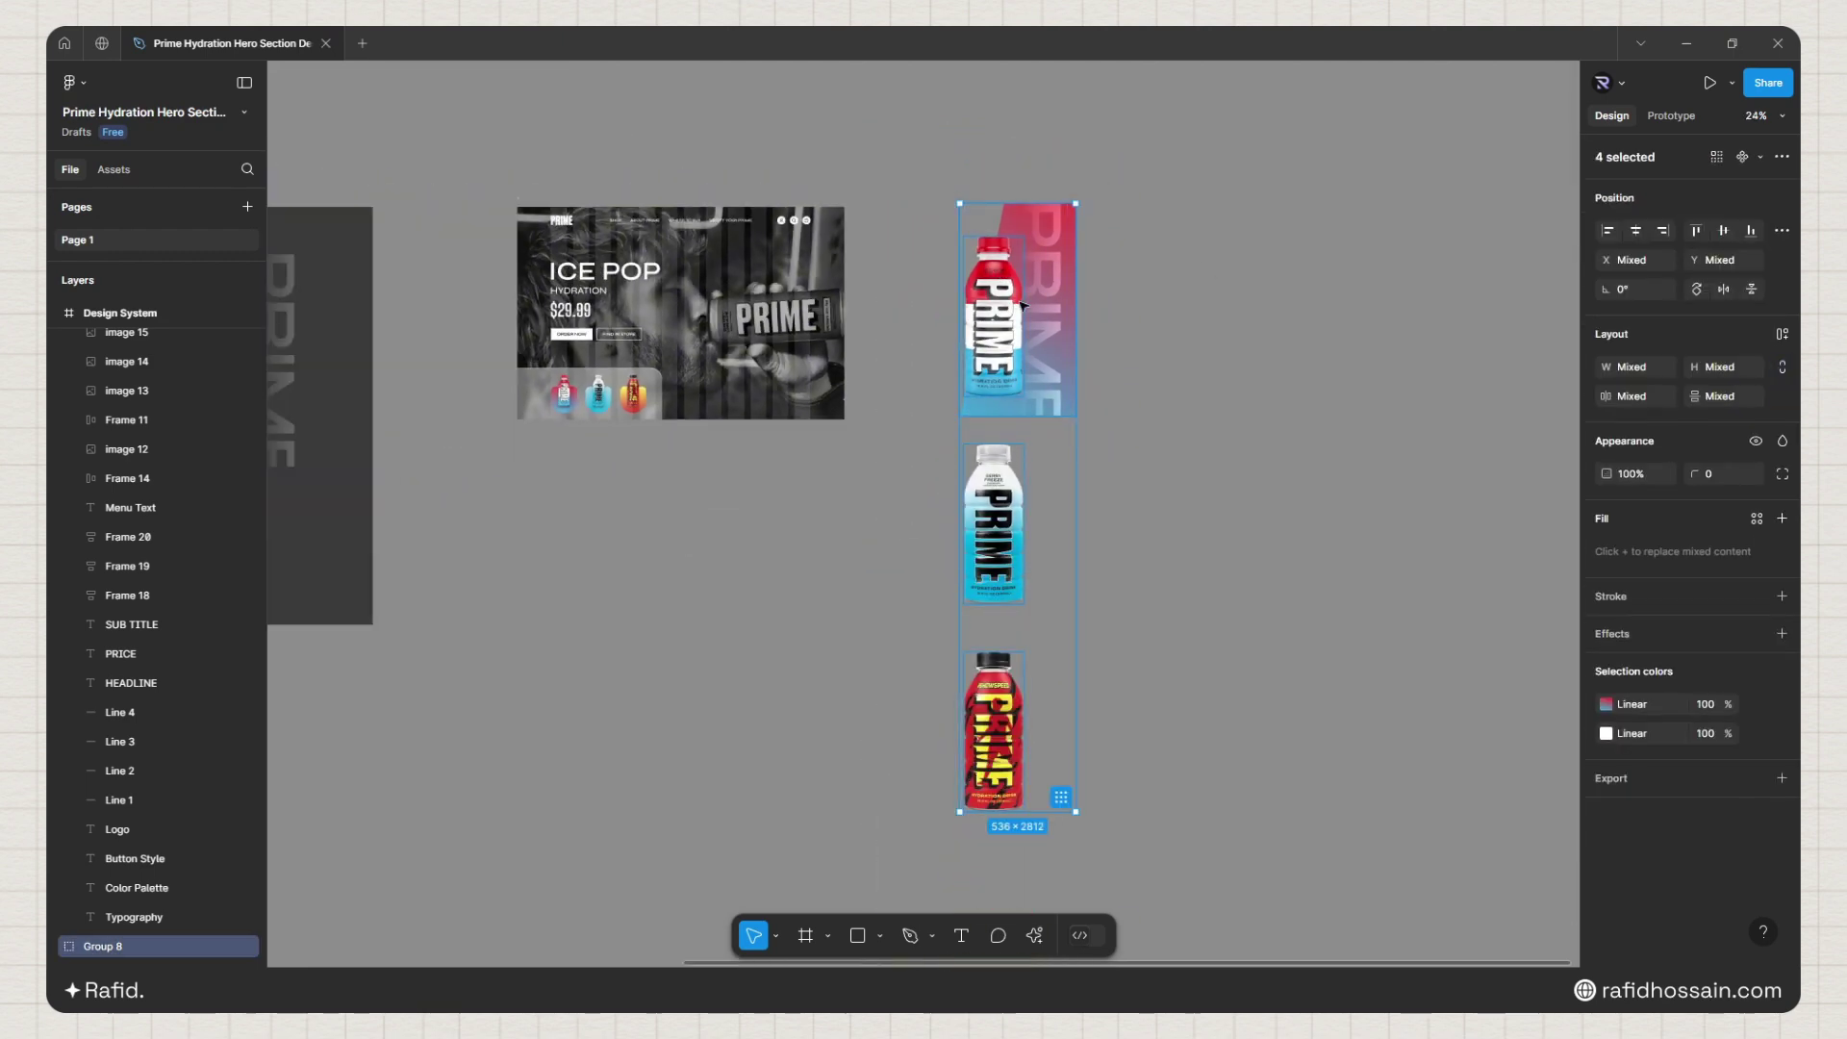
right_click(1007, 293)
left_click(1099, 512)
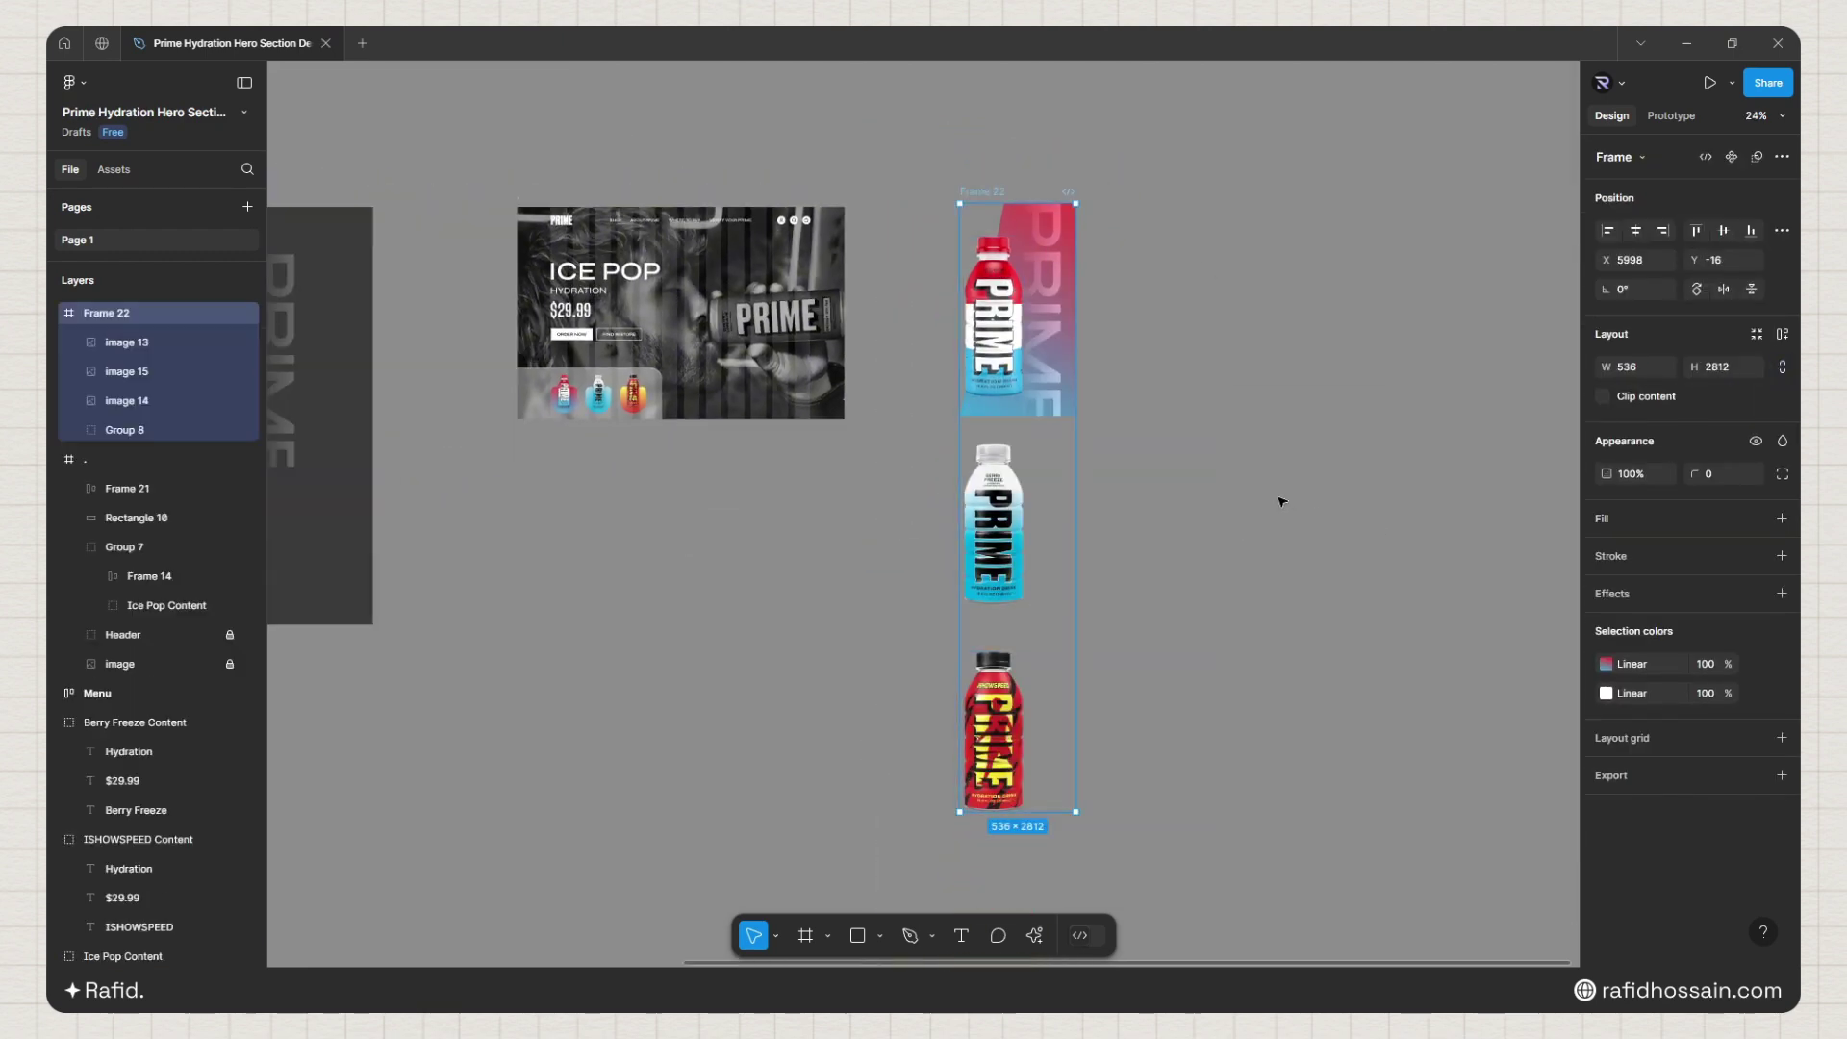
Step: Rename the new bottle frame as Prime Group
double_click(984, 188)
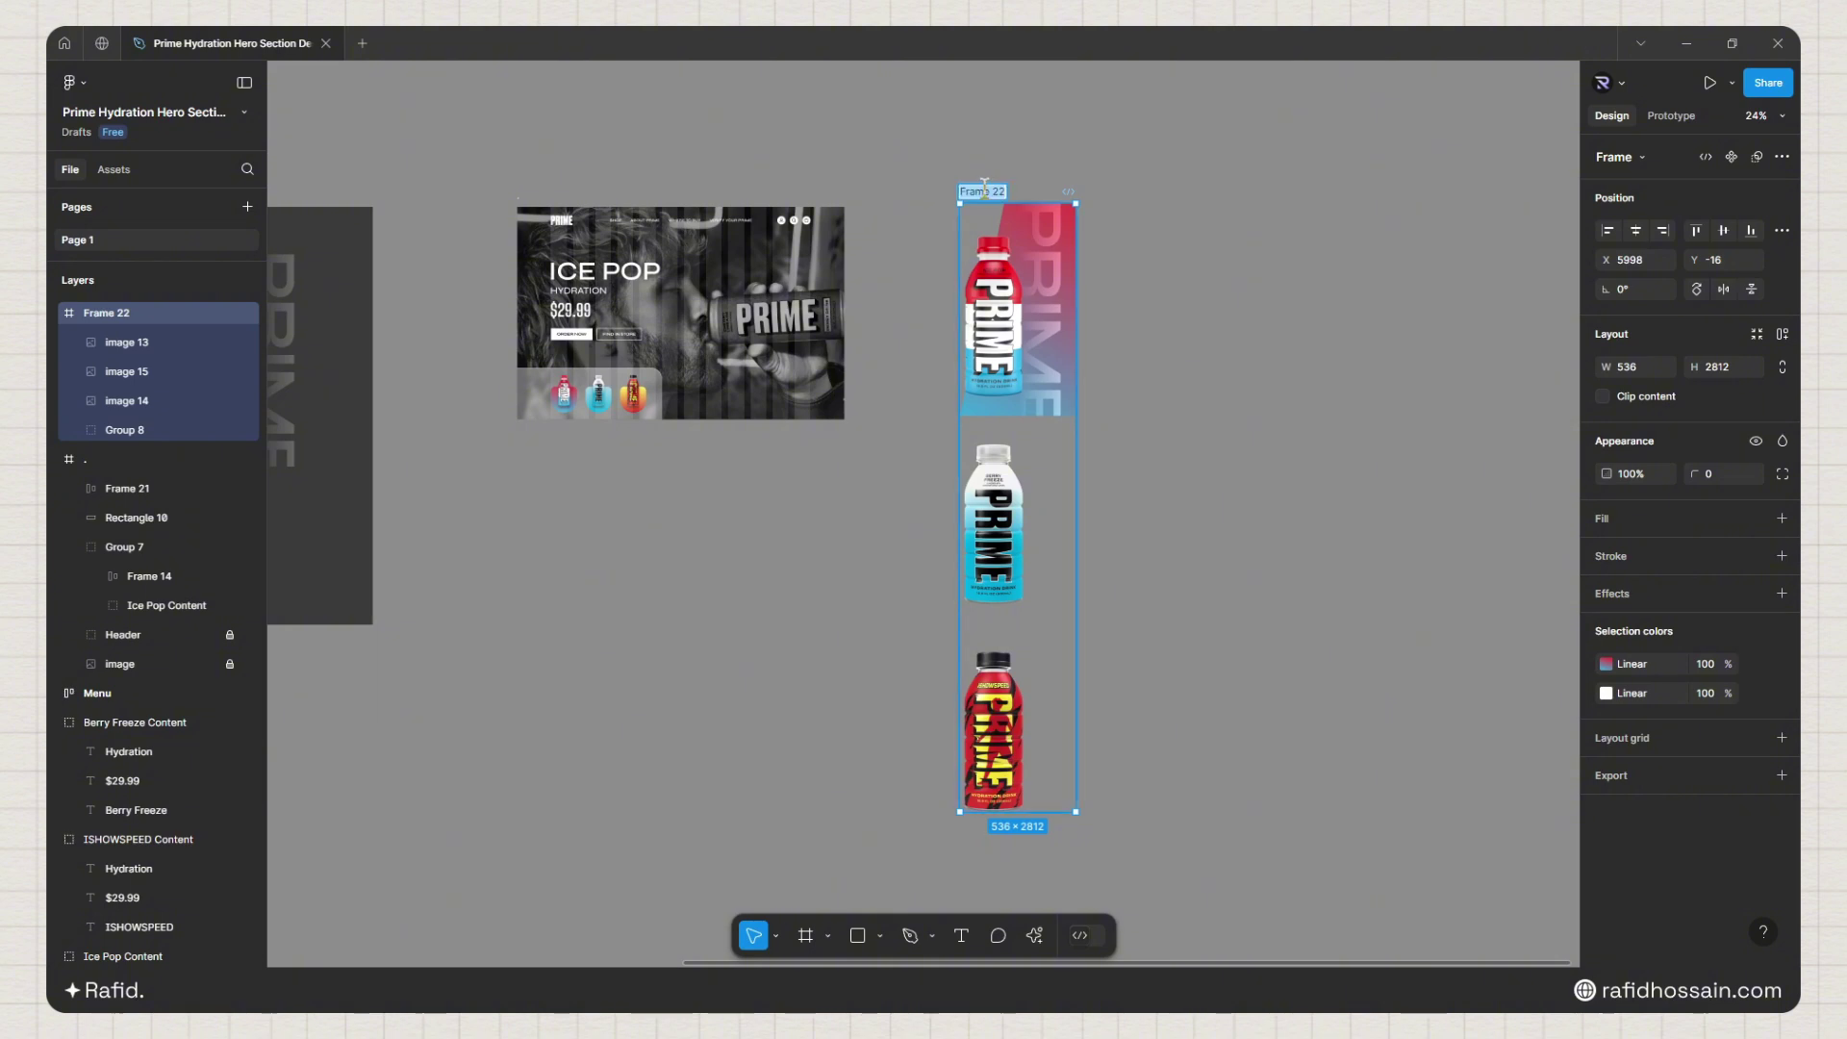
type("Prime")
scroll(1049, 176, "up", 4)
type("Group")
left_click(1043, 177)
scroll(1022, 169, "down", 2)
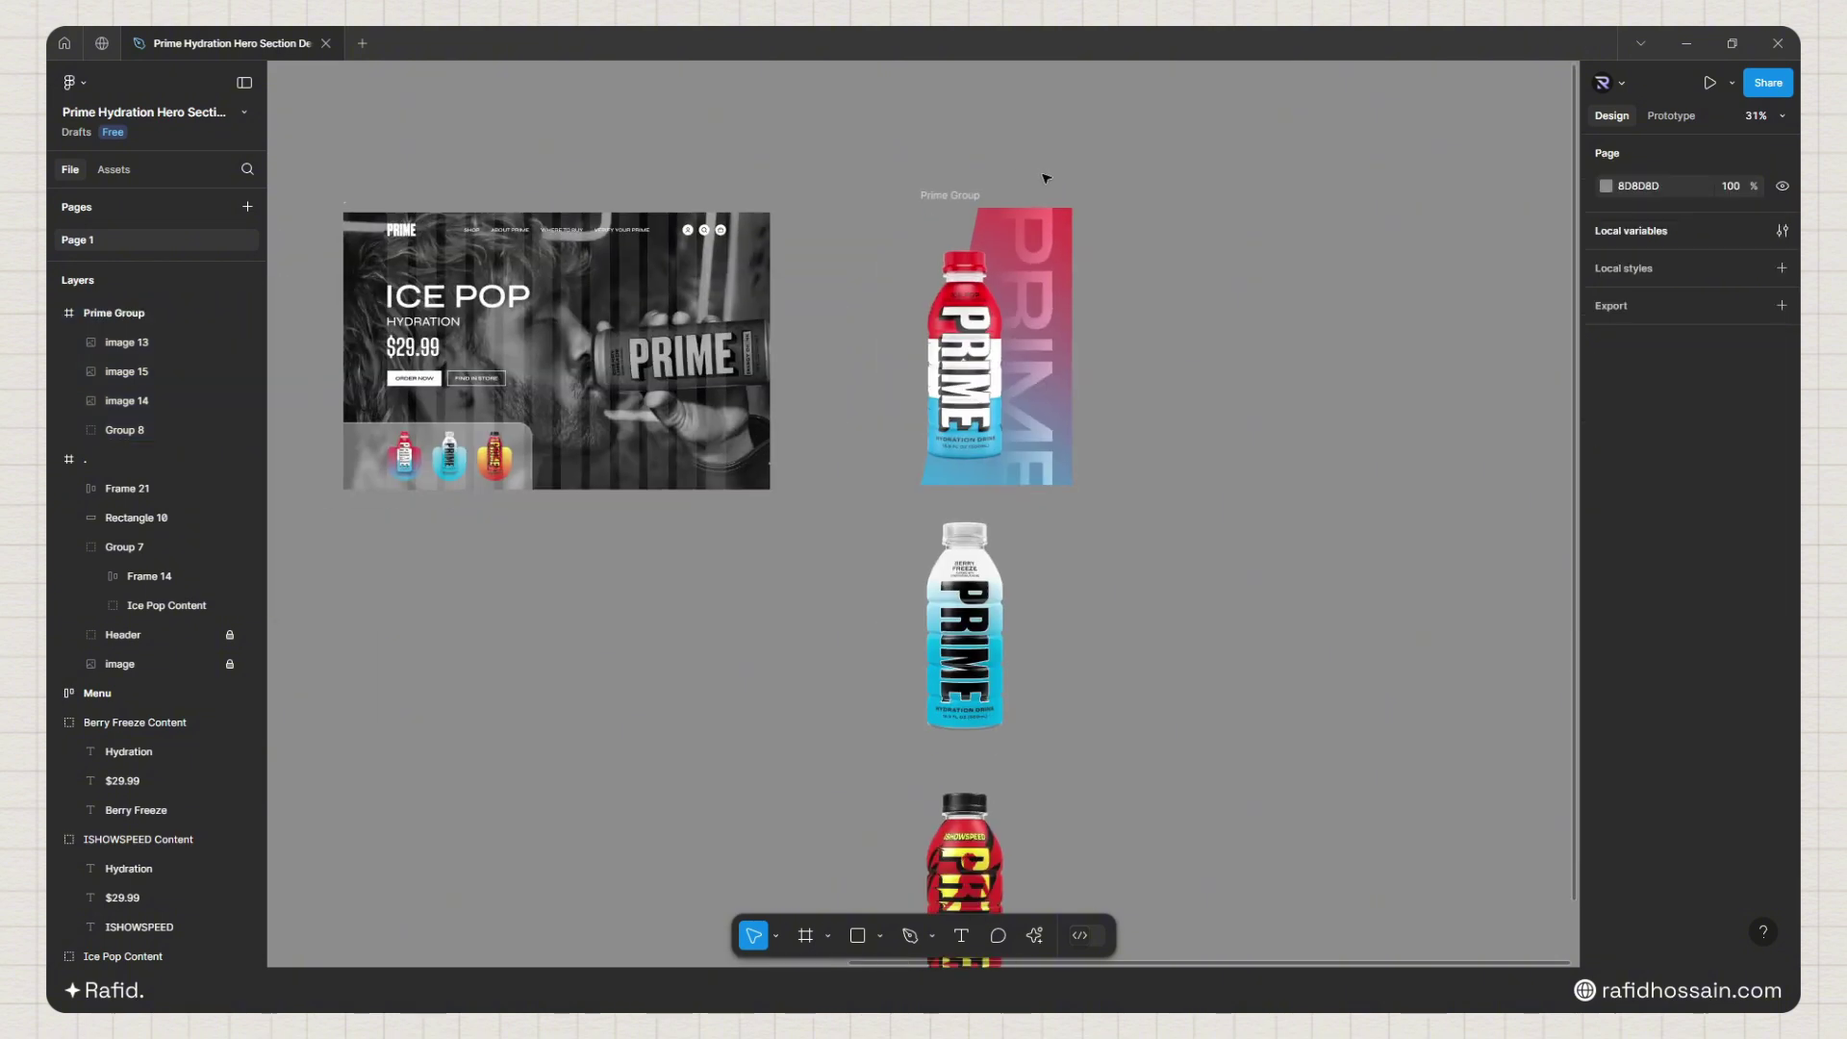
Step: Shorten the Prime Group frame from its lower edge to a height of 982, matching the gradient panel
scroll(1043, 175, "up", 3)
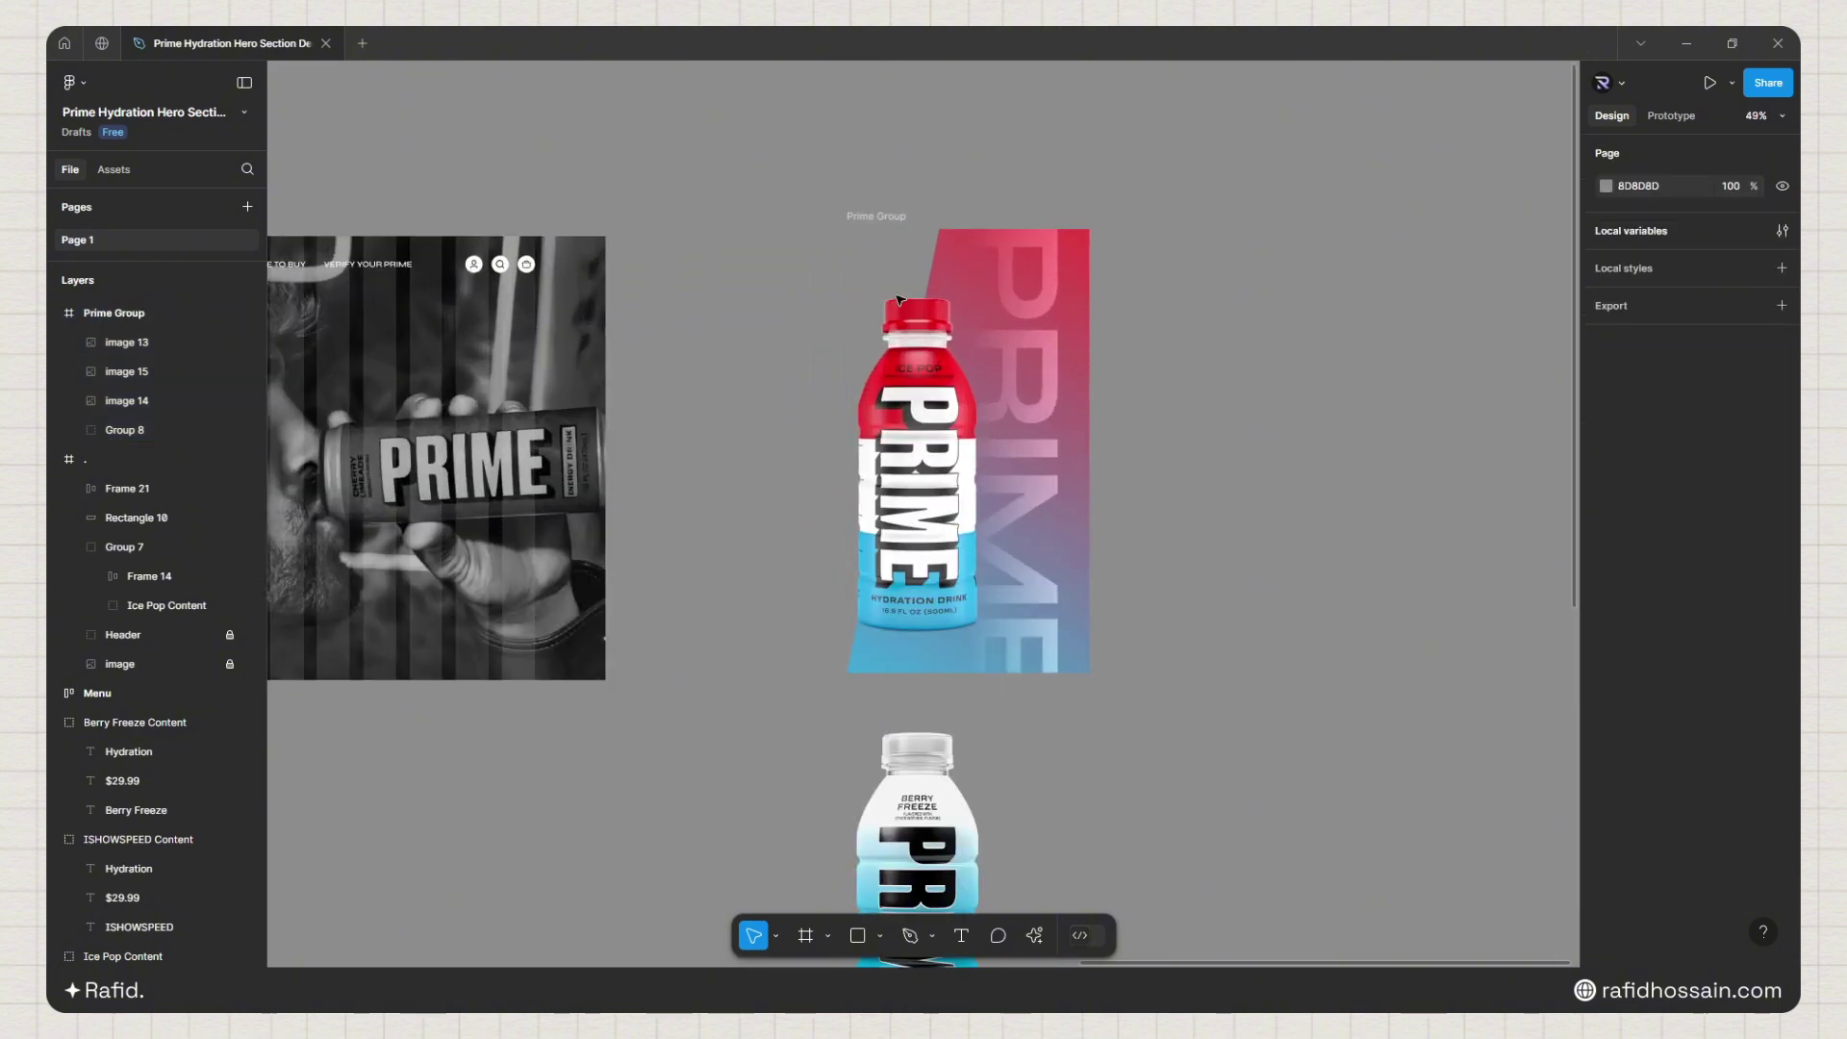
scroll(904, 240, "down", 5)
left_click(900, 232)
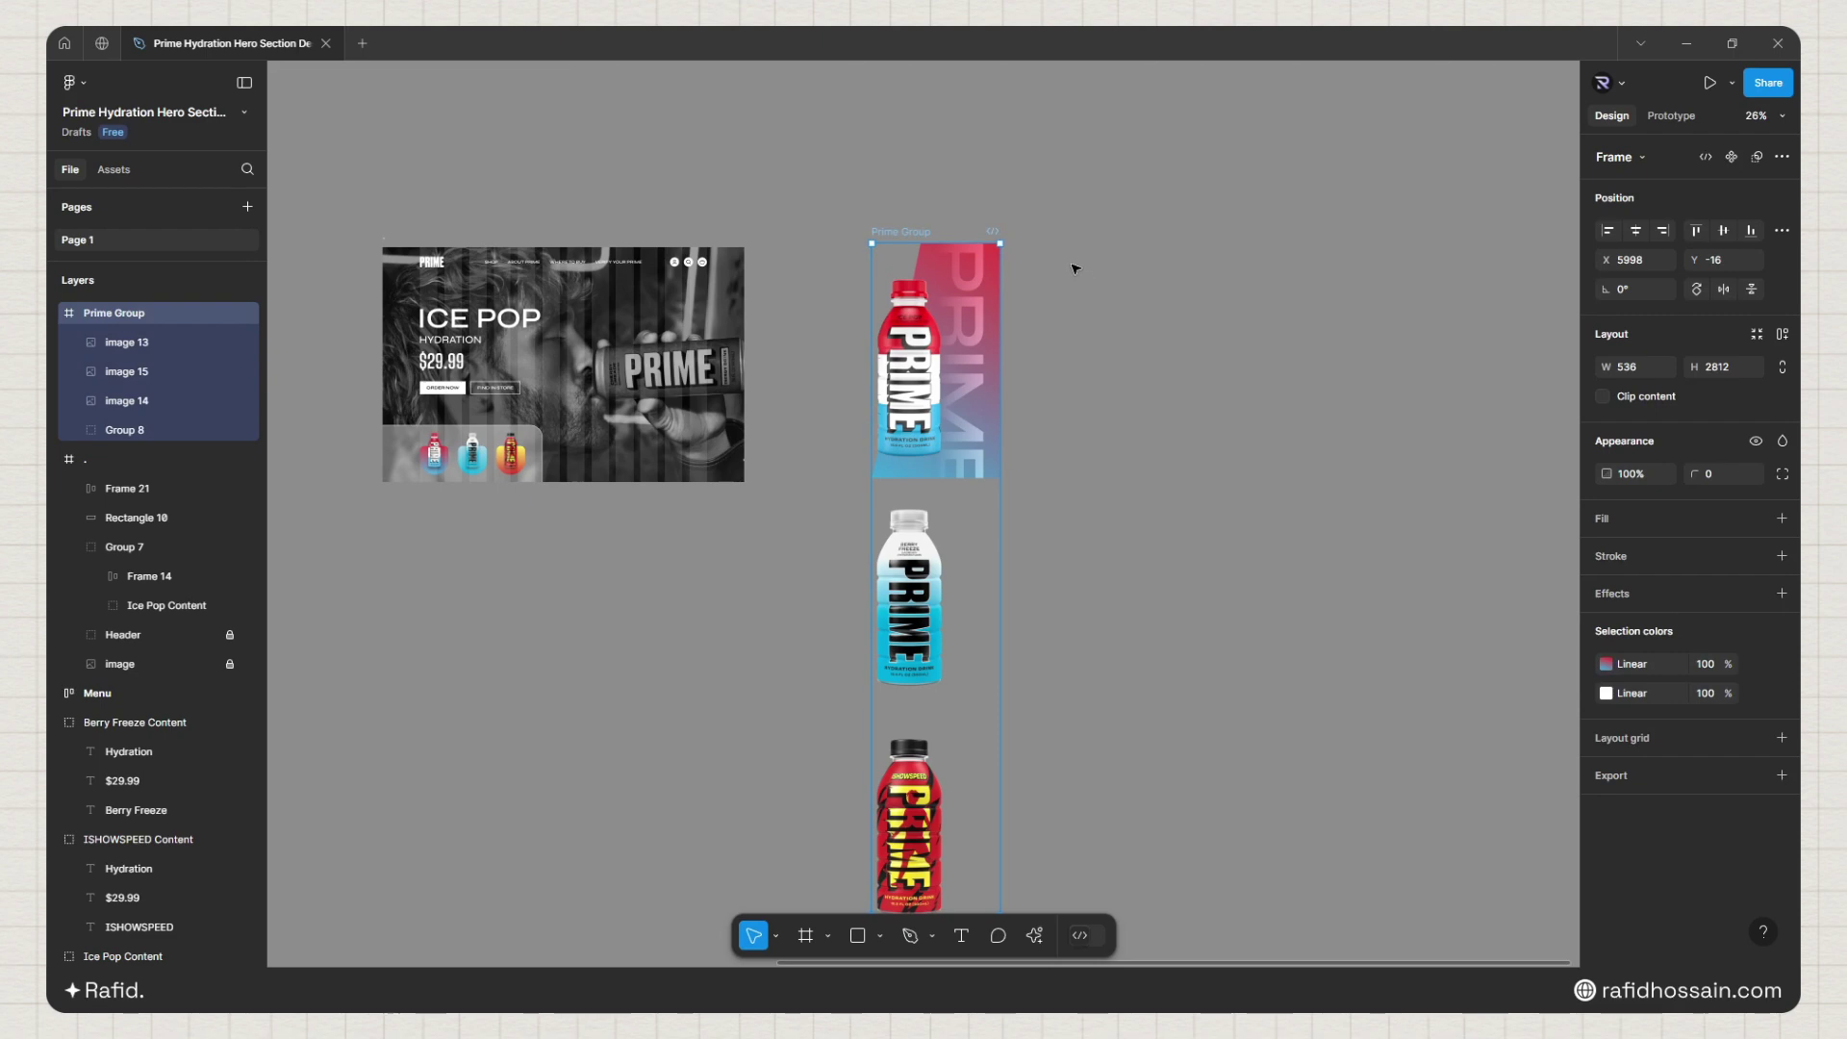
scroll(990, 544, "down", 3)
scroll(955, 659, "up", 1)
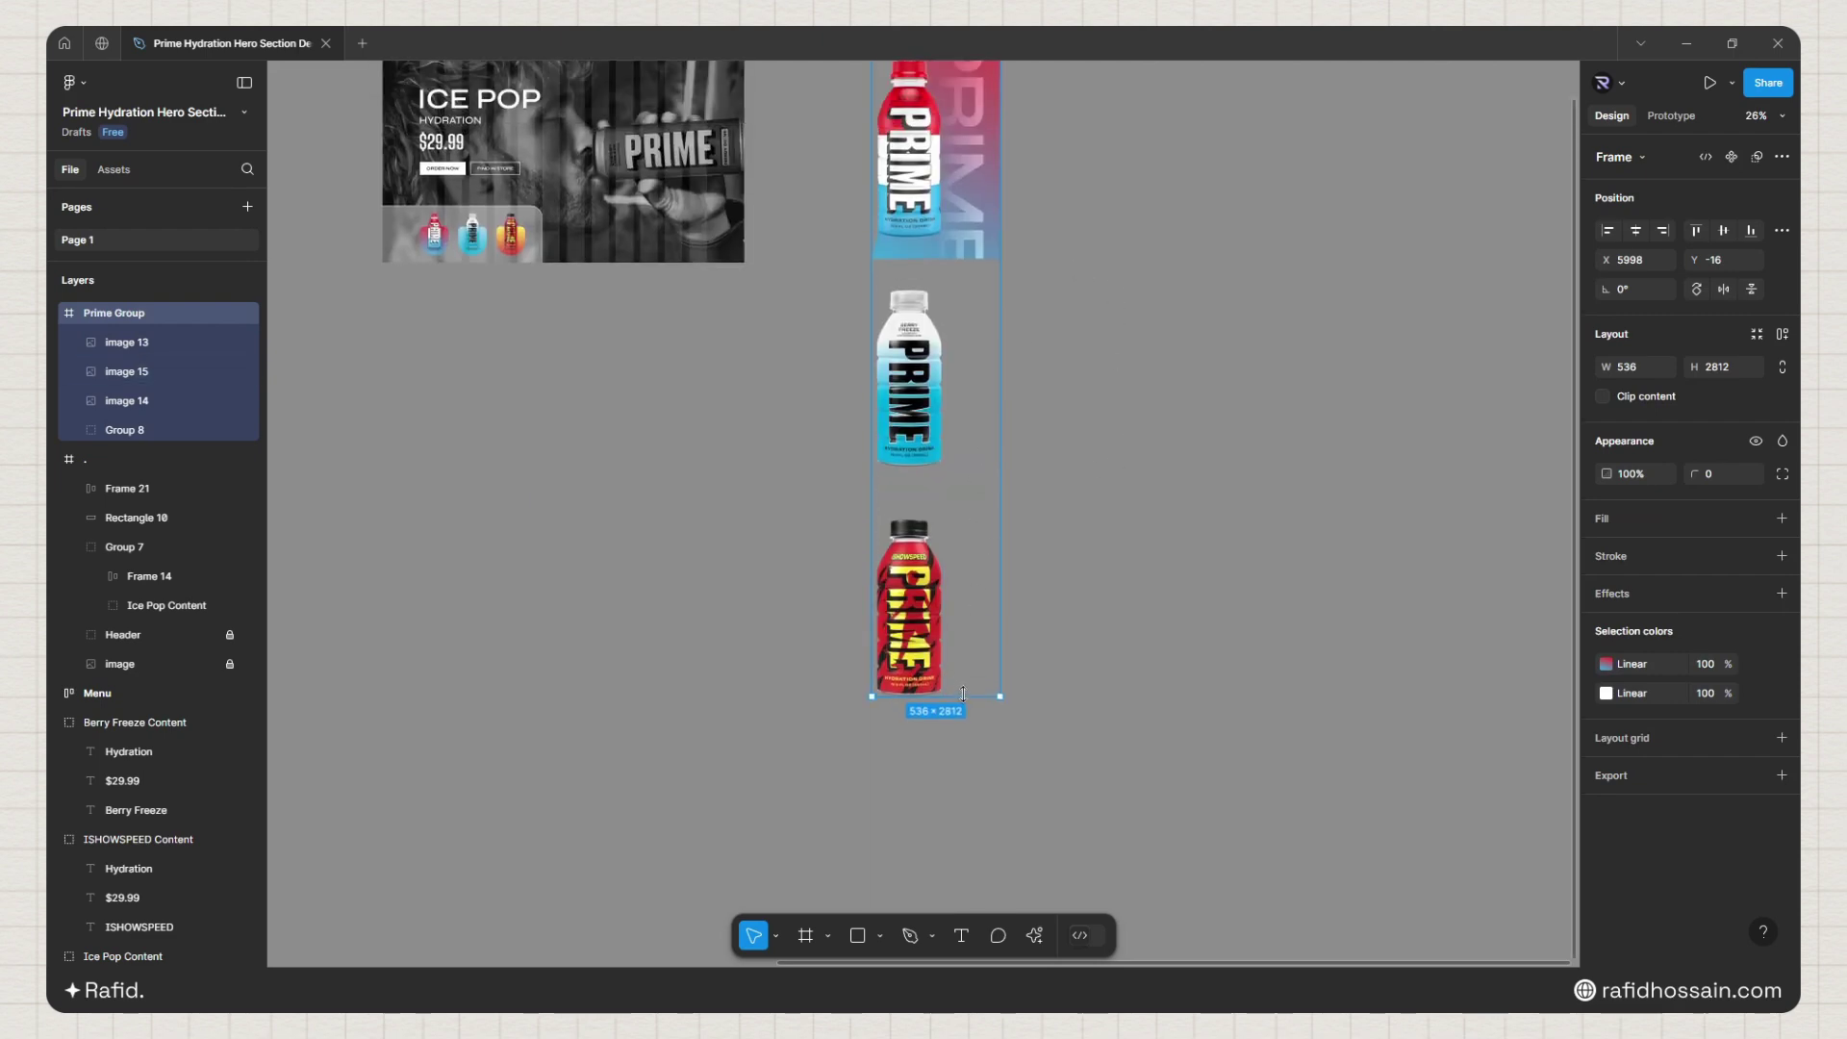
left_click_drag(964, 694, 962, 275)
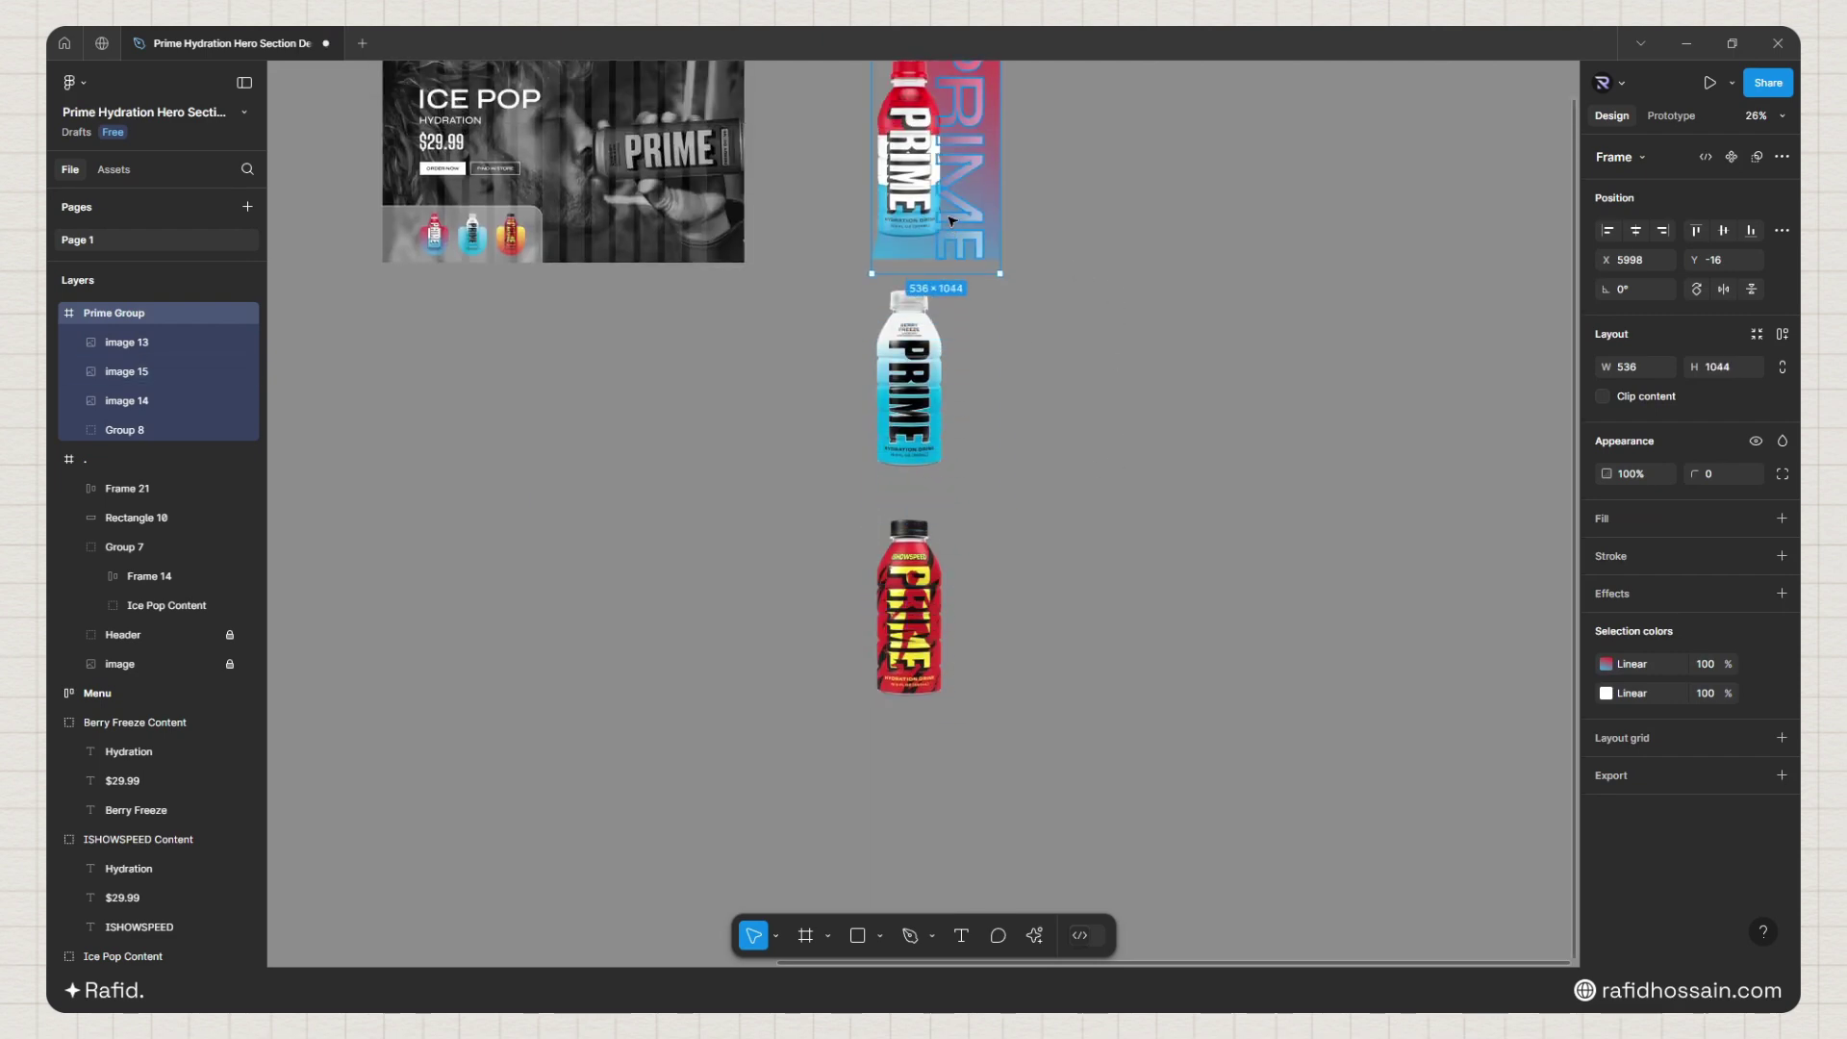
scroll(962, 274, "up", 5)
left_click_drag(930, 420, 922, 361)
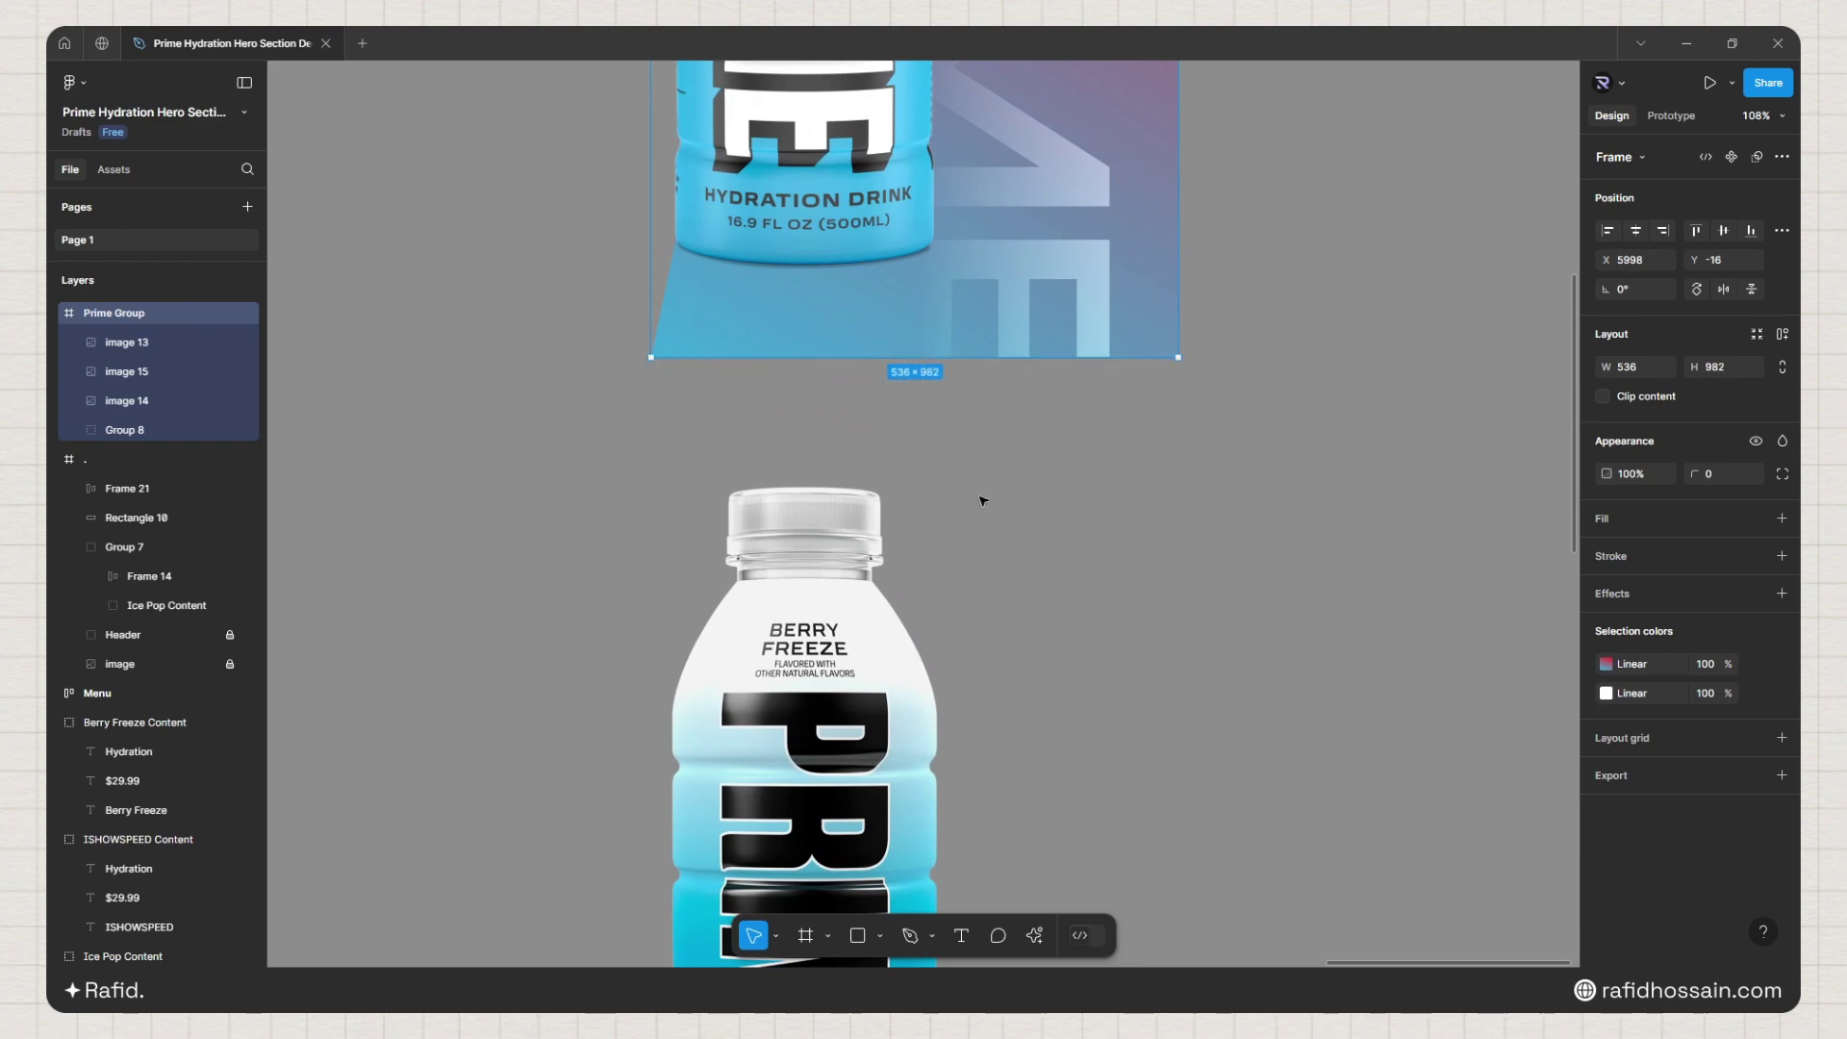
Step: Turn on clip content for the Prime Group frame to hide the two lower bottles
scroll(982, 500, "down", 5)
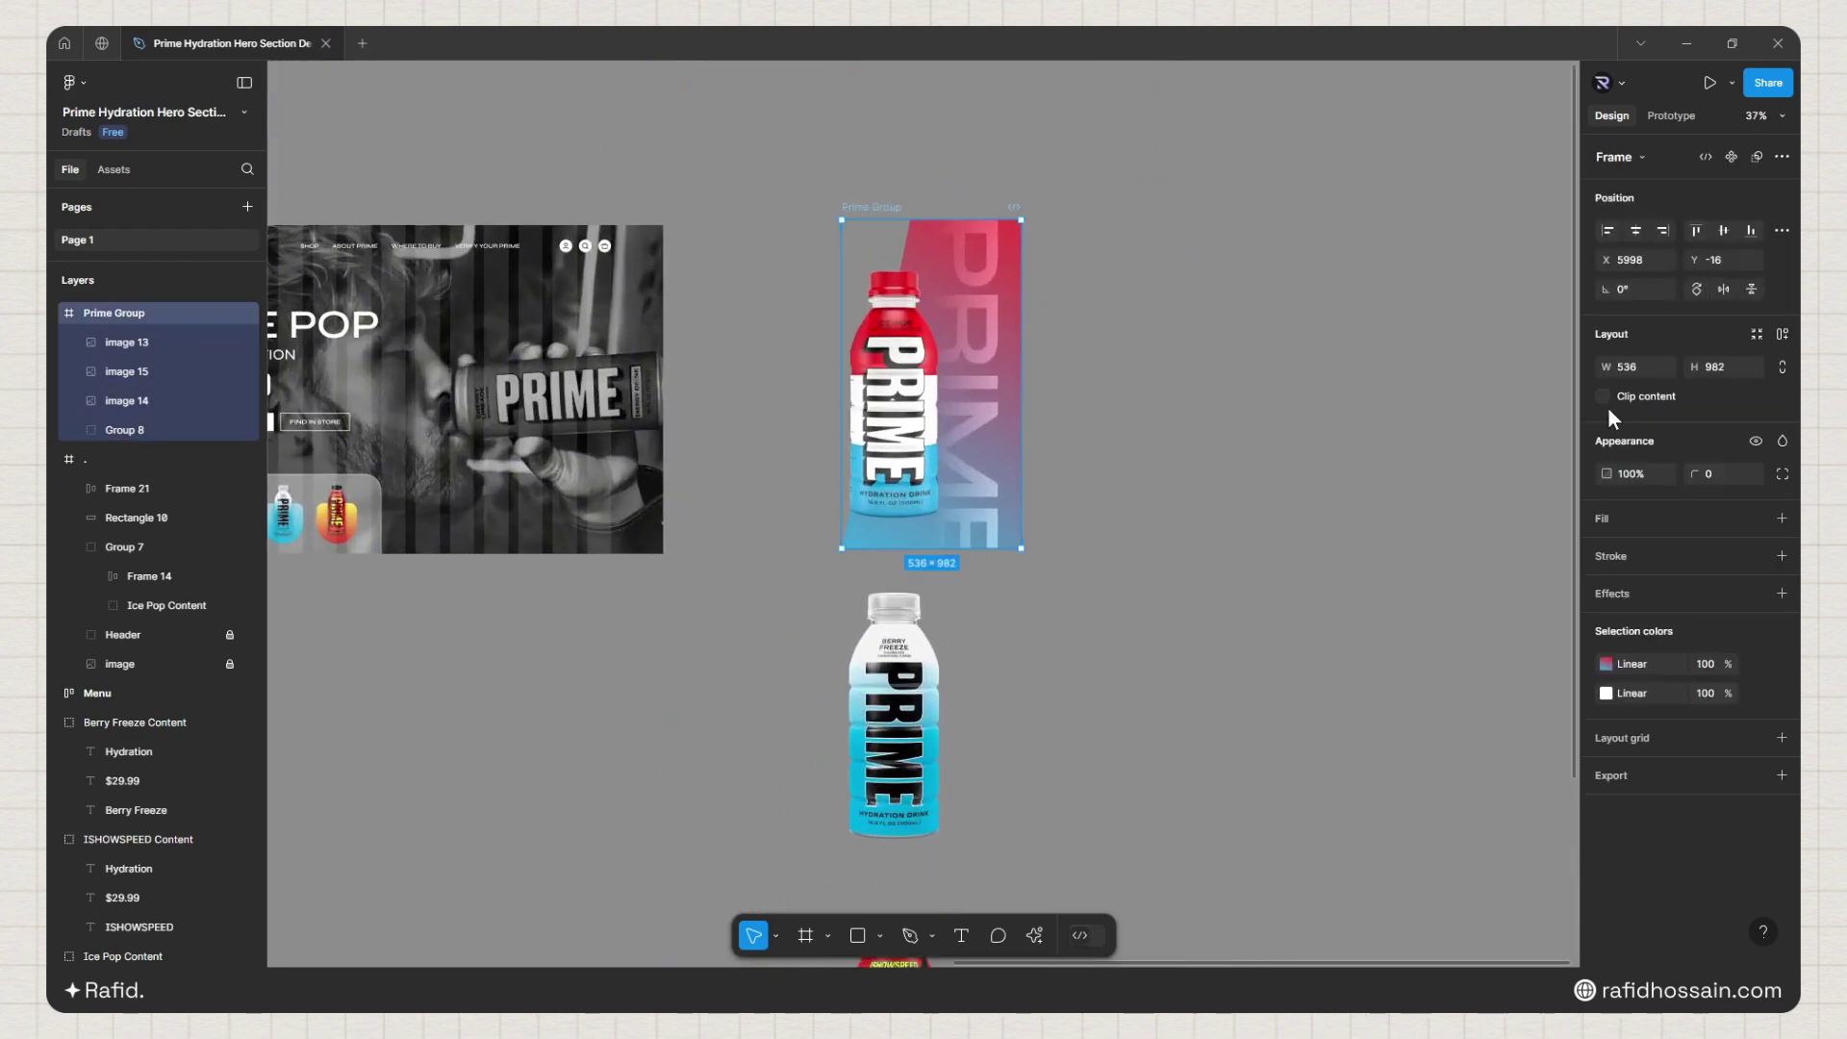
left_click(1603, 396)
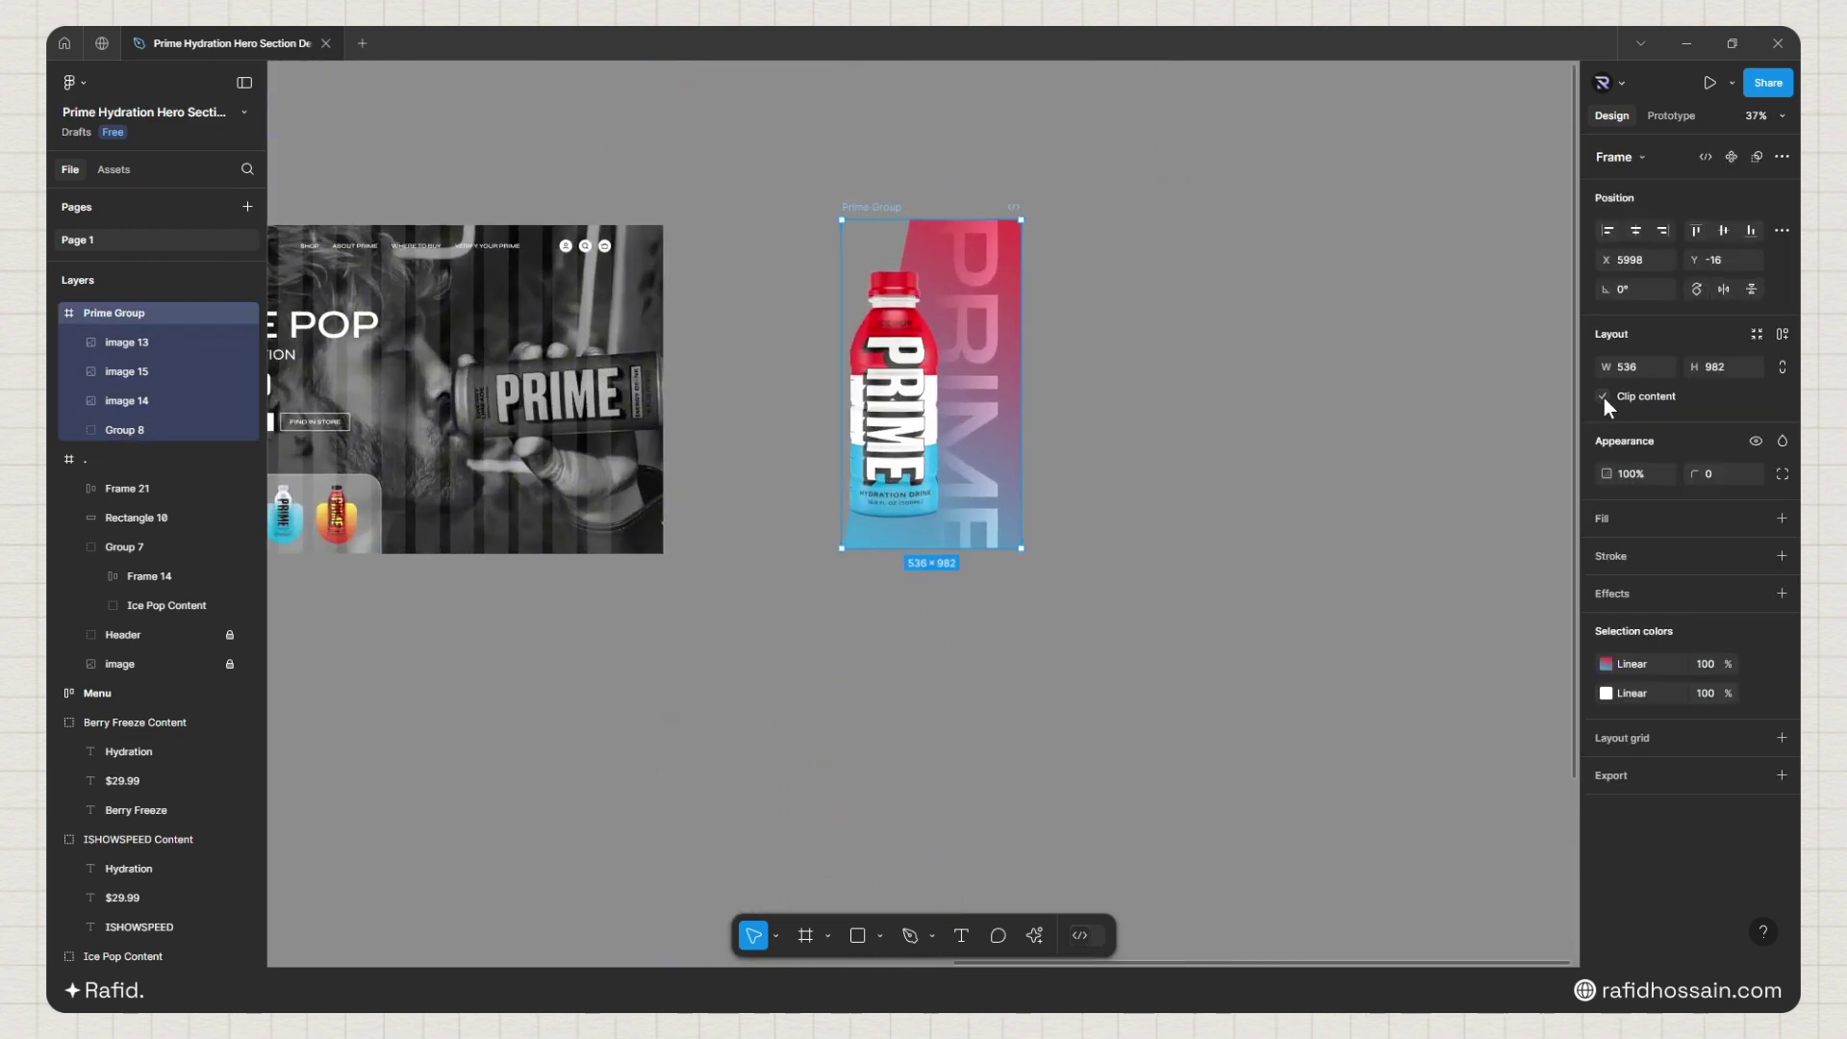
left_click(1245, 408)
Step: Move the Prime Group frame into the hero frame against its right edge, at X 976, Y 0
scroll(1245, 408, "down", 2)
left_click_drag(1051, 324, 788, 329)
scroll(813, 328, "up", 4)
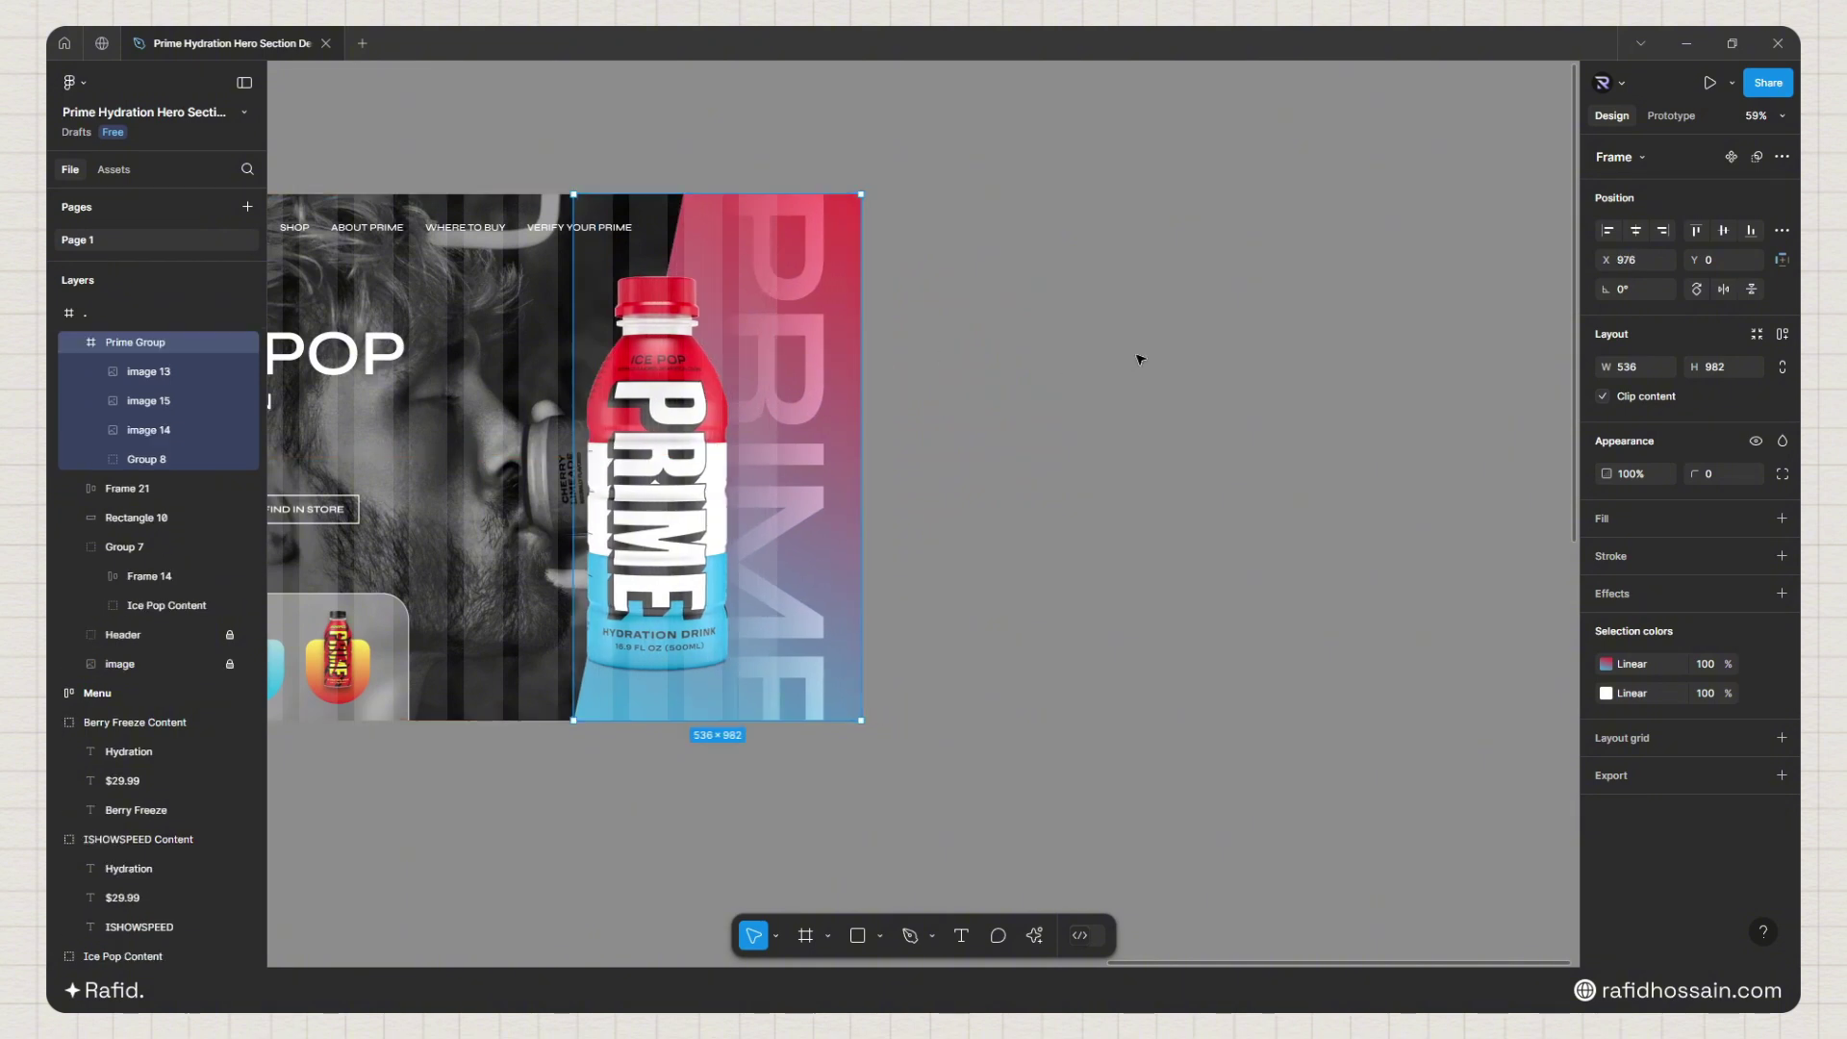
Step: Reorder the Prime Group layer so it sits behind the header and in front of the background image
scroll(1138, 355, "down", 3)
left_click(79, 342)
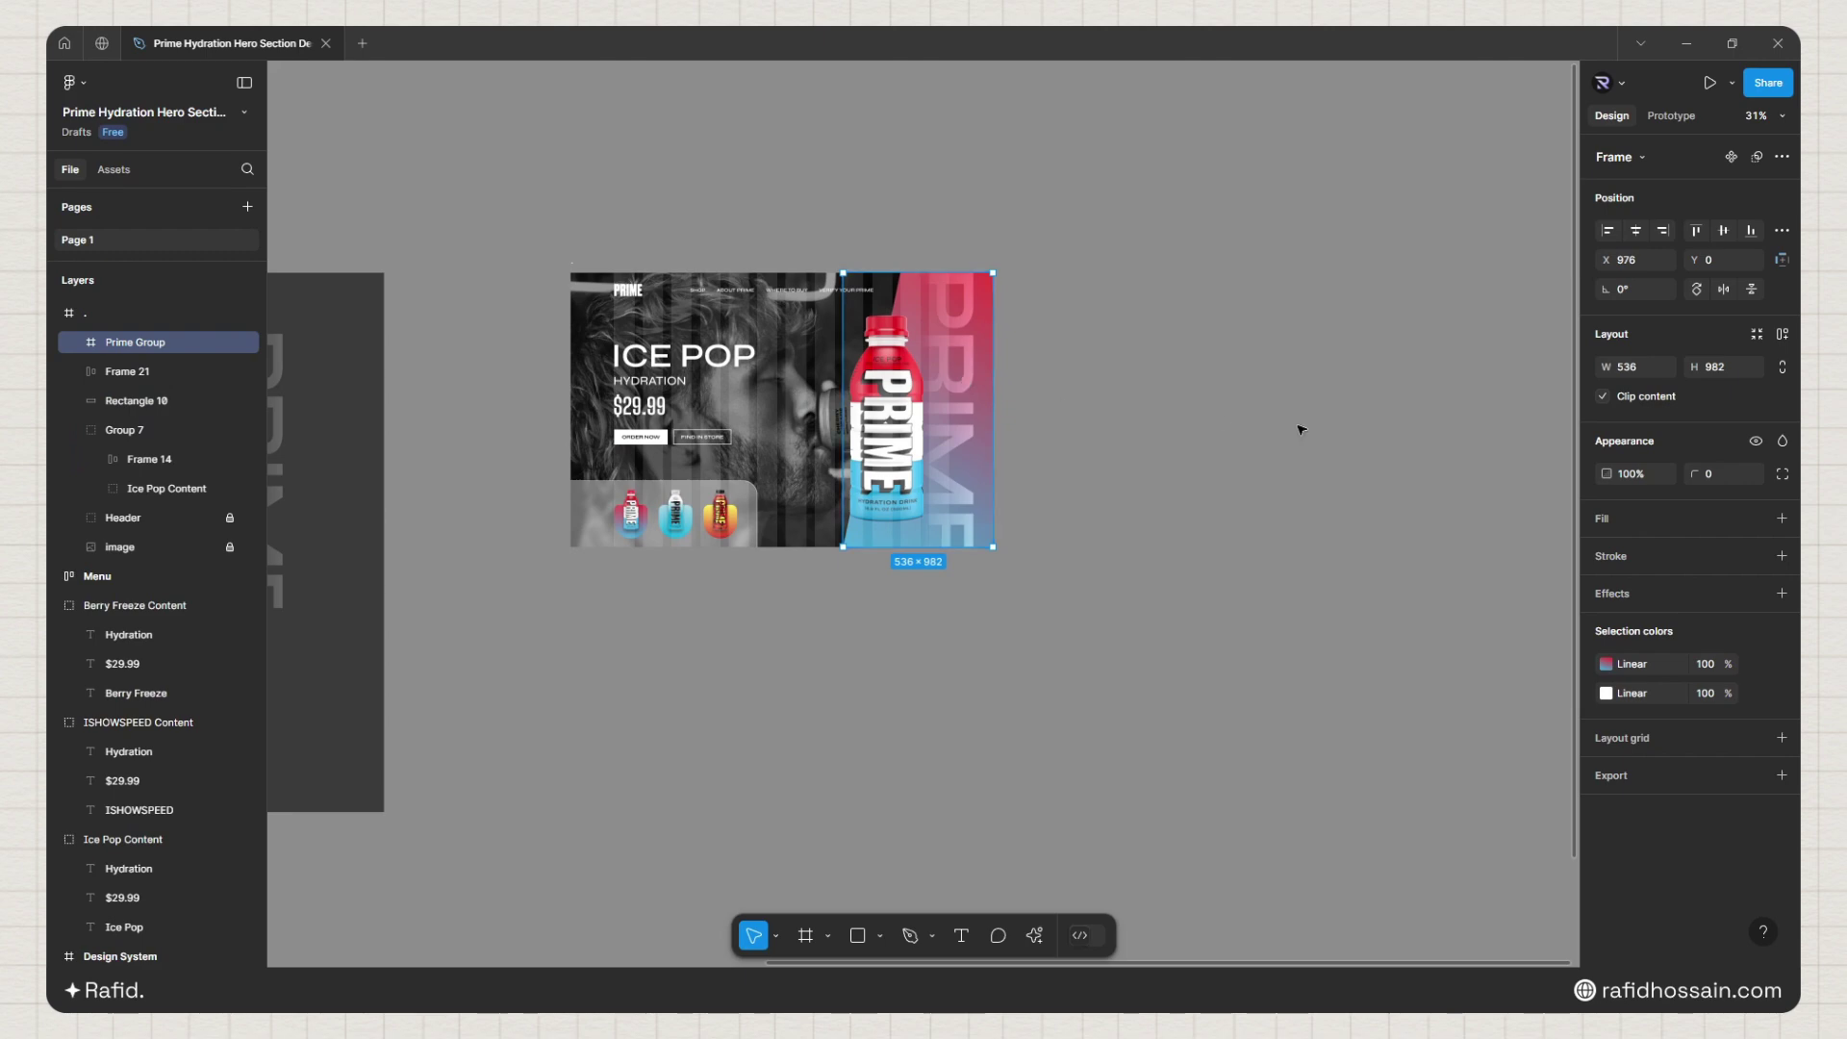
key("ctrl+shift+bracketleft")
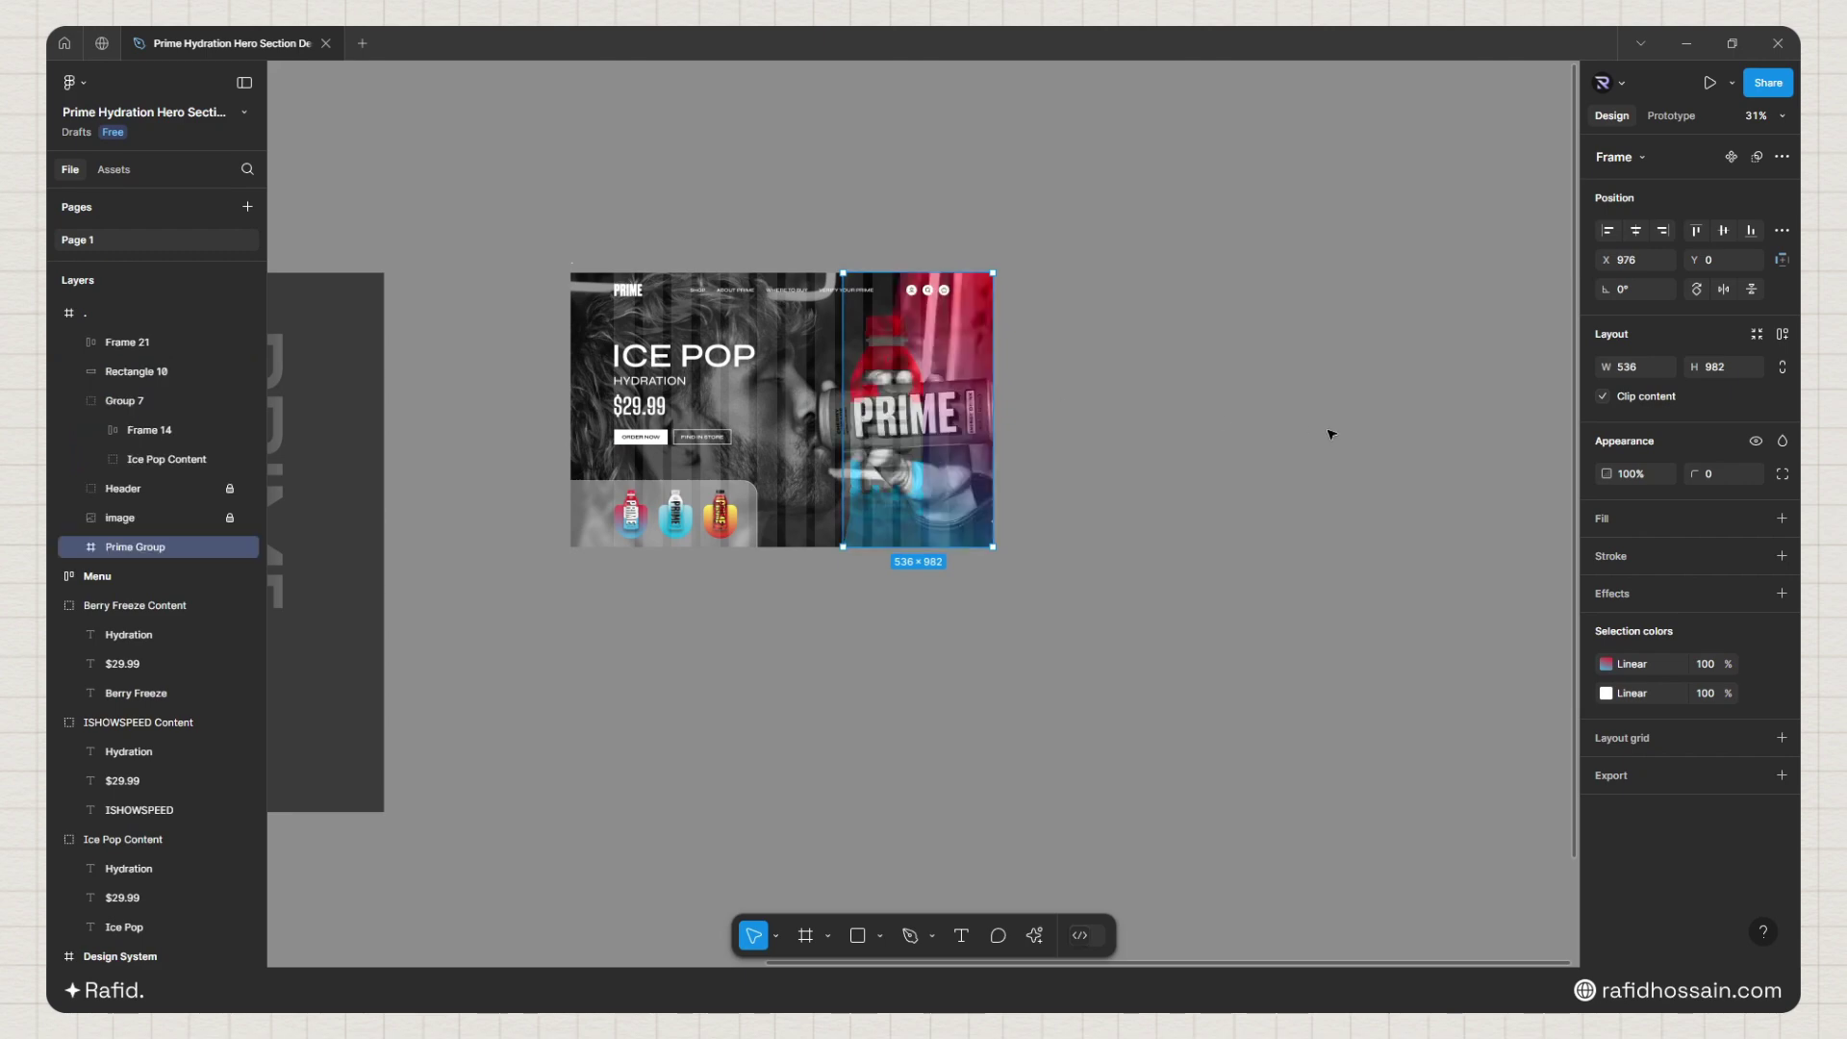
key("ctrl+z")
key("Escape")
scroll(762, 606, "up", 2)
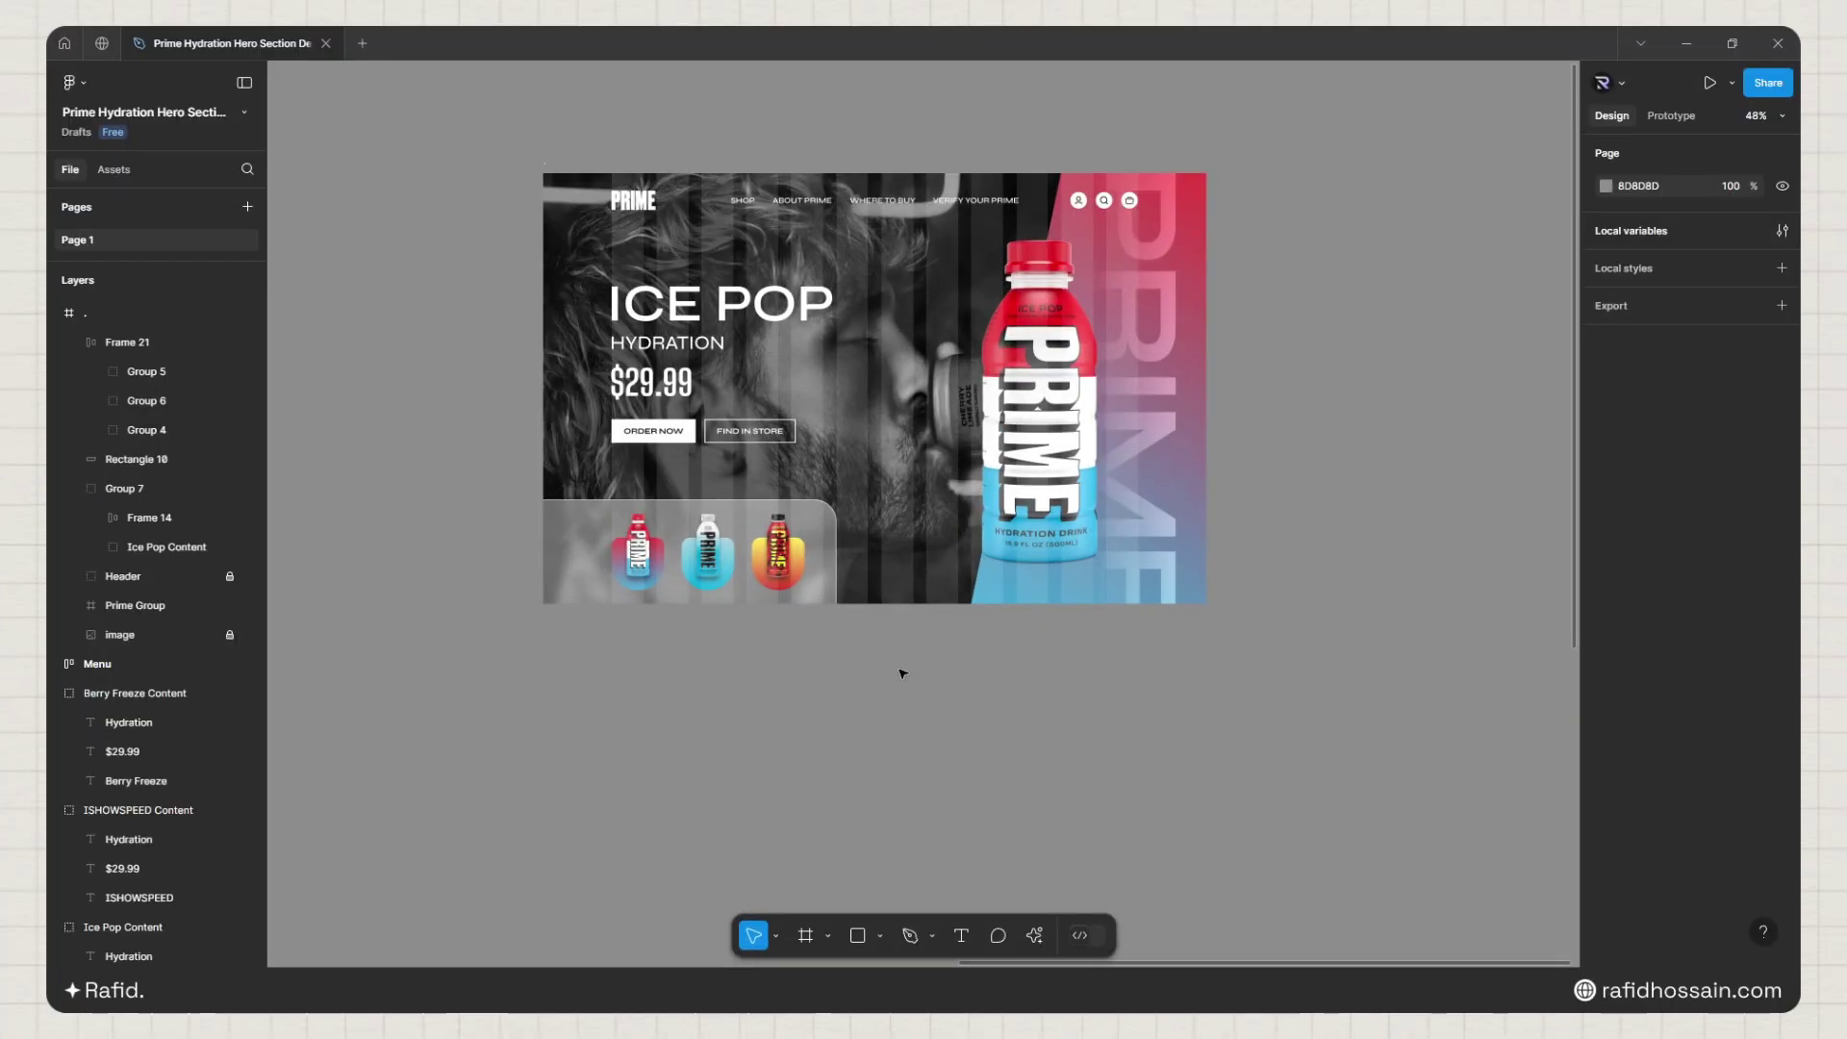
Step: Rename the hero frame as 1 and place a duplicate named 2 directly below it at Y 1304
scroll(1061, 256, "down", 2)
left_click(646, 239)
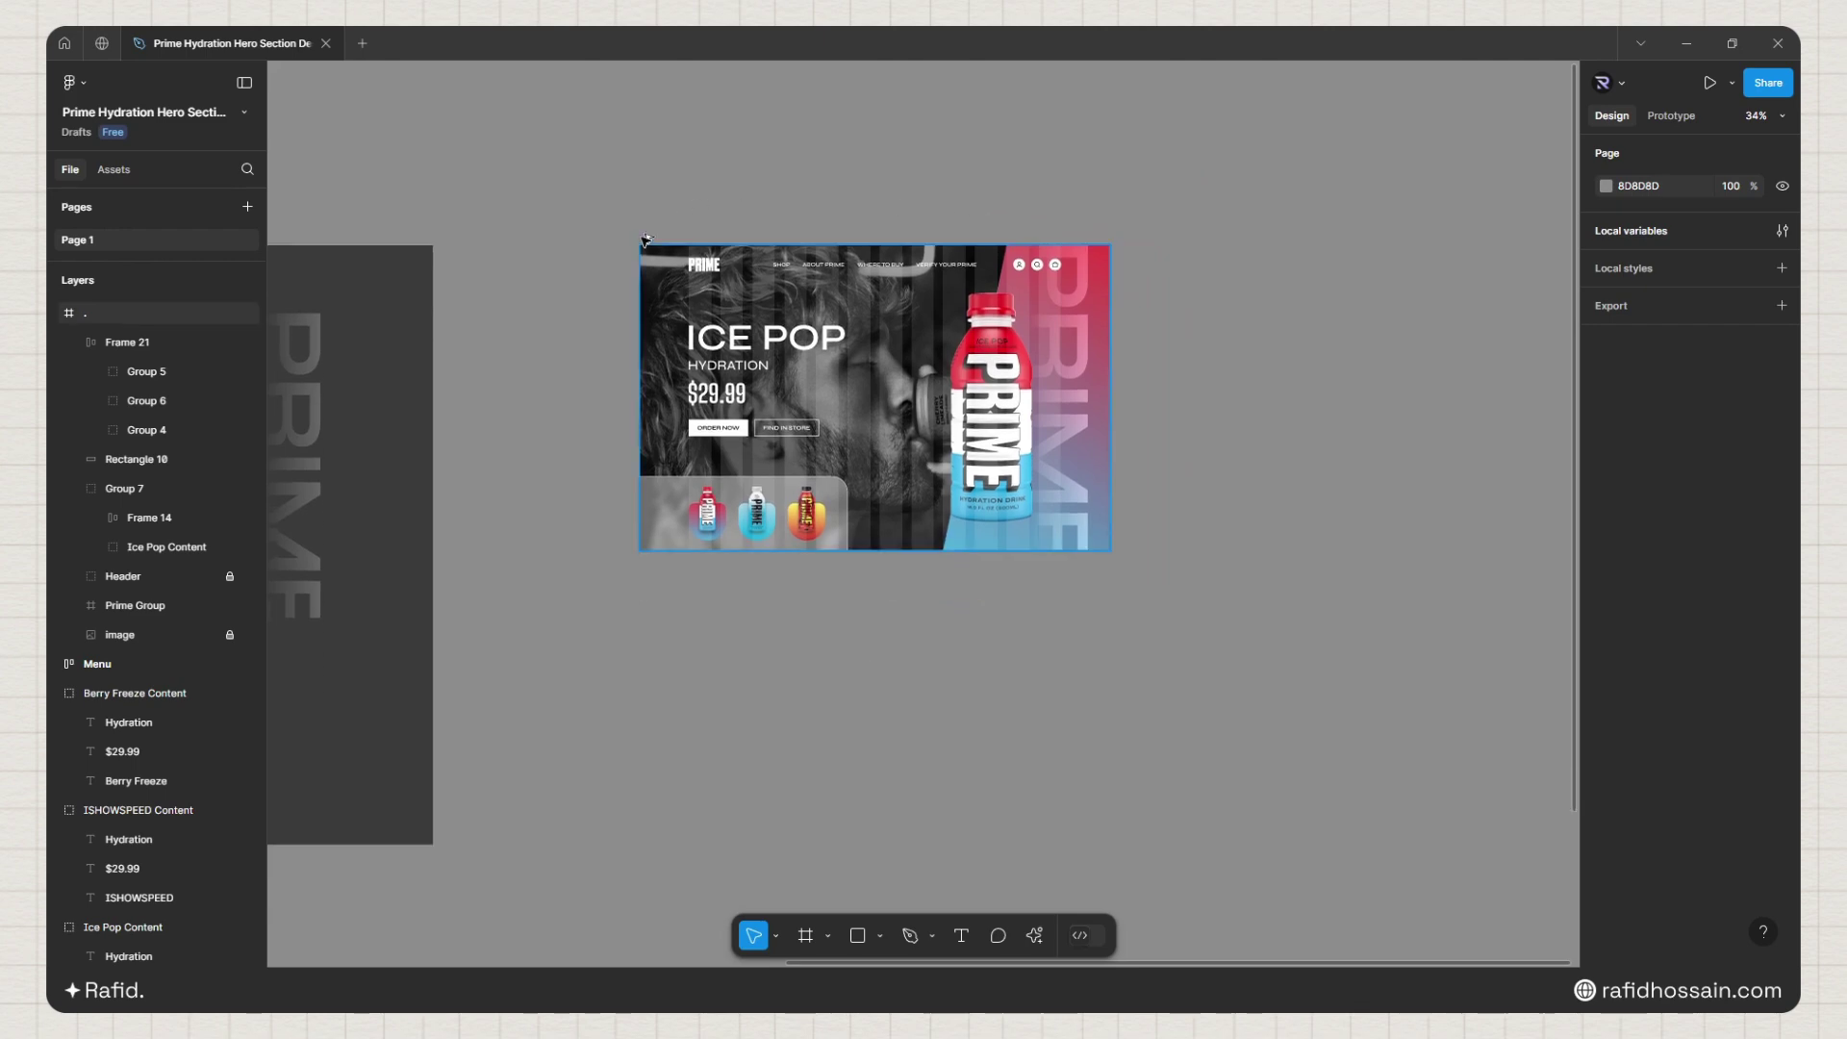
left_click(662, 237)
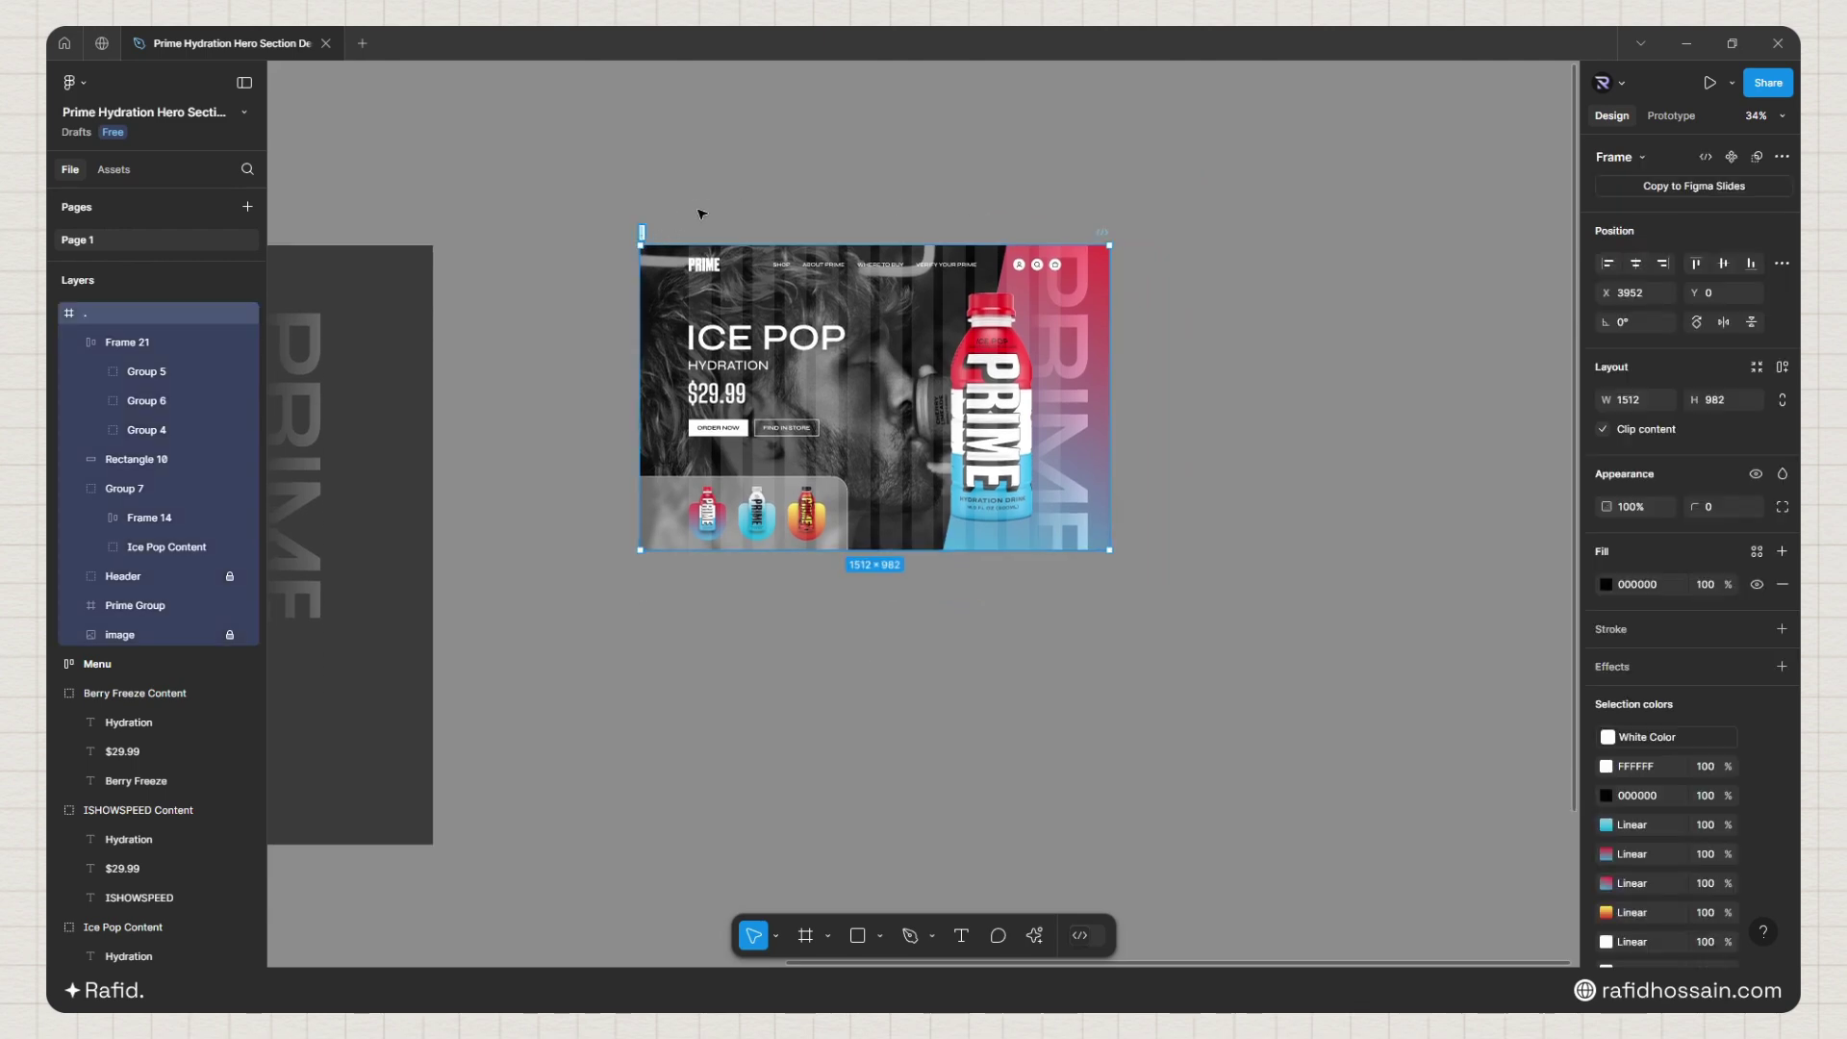
left_click_drag(648, 235, 645, 636)
scroll(1220, 449, "down", 3)
scroll(1174, 569, "up", 1)
scroll(1134, 320, "down", 2)
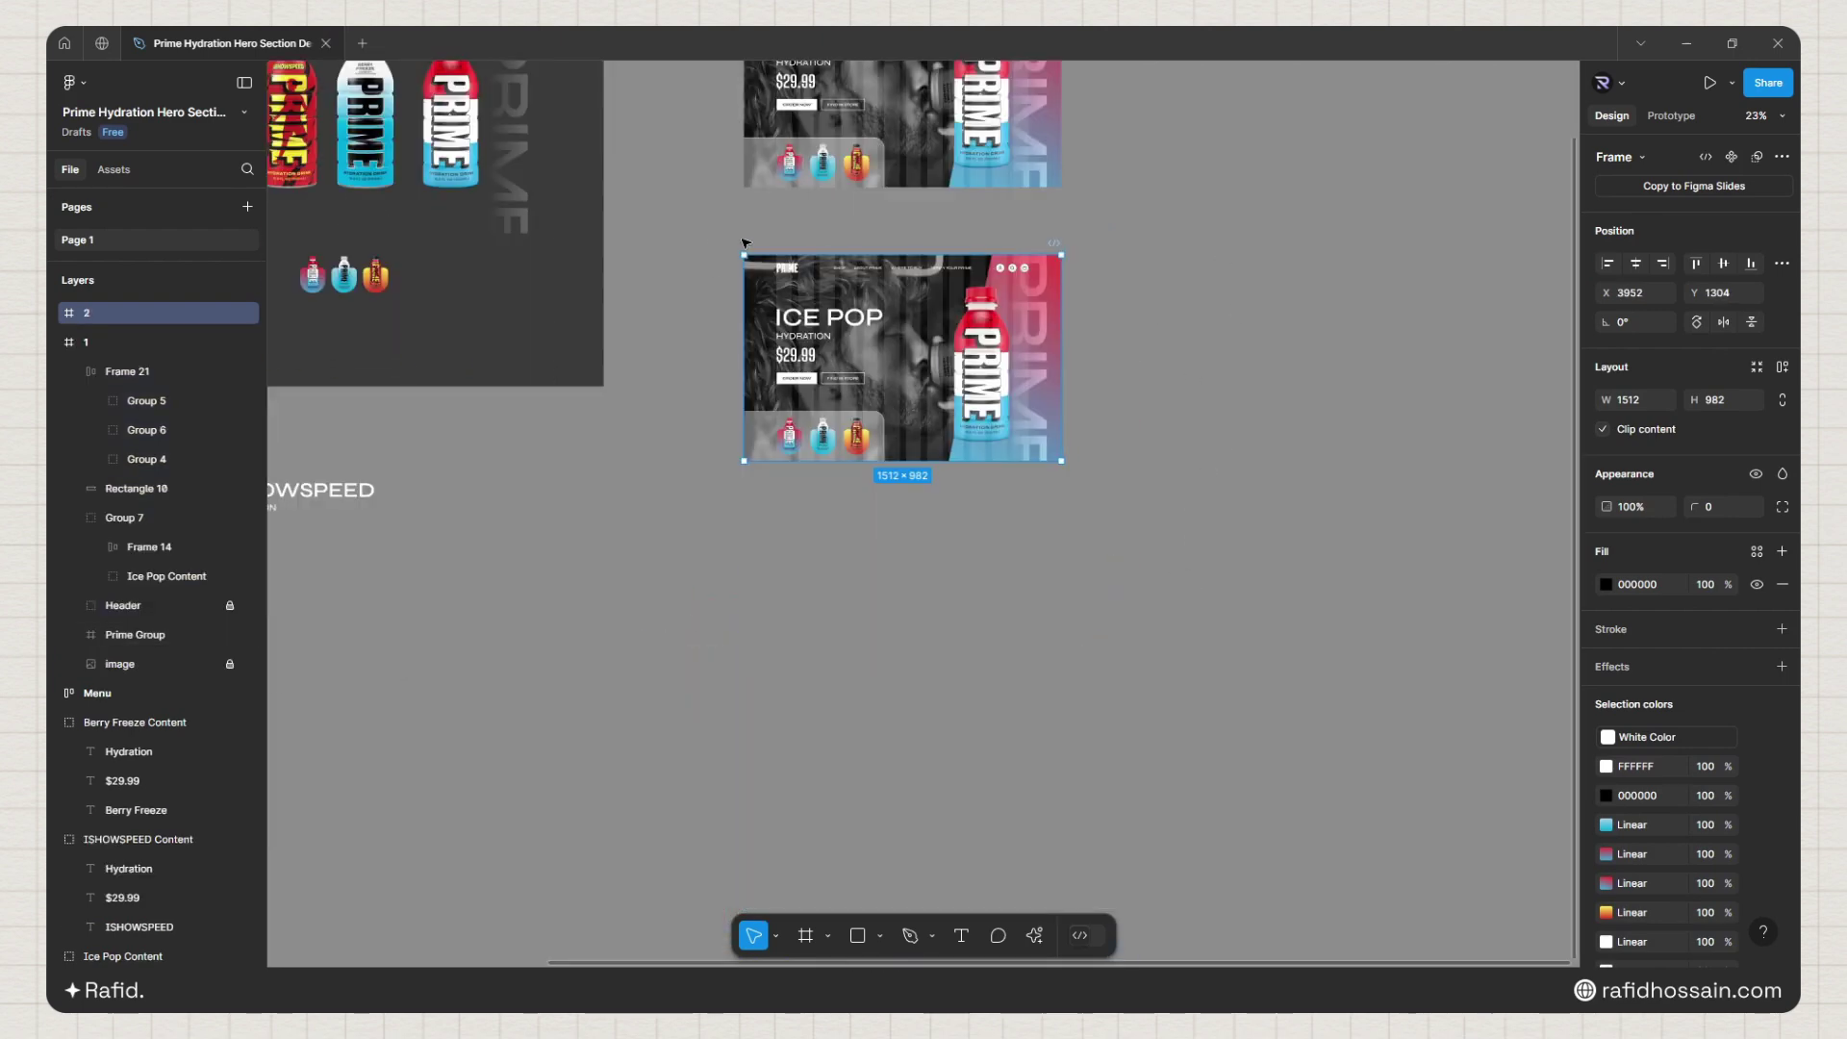
Step: Place a duplicate of hero frame 2 directly below it as frame 3
left_click_drag(747, 244, 754, 525)
left_click(1188, 495)
scroll(1102, 309, "up", 3)
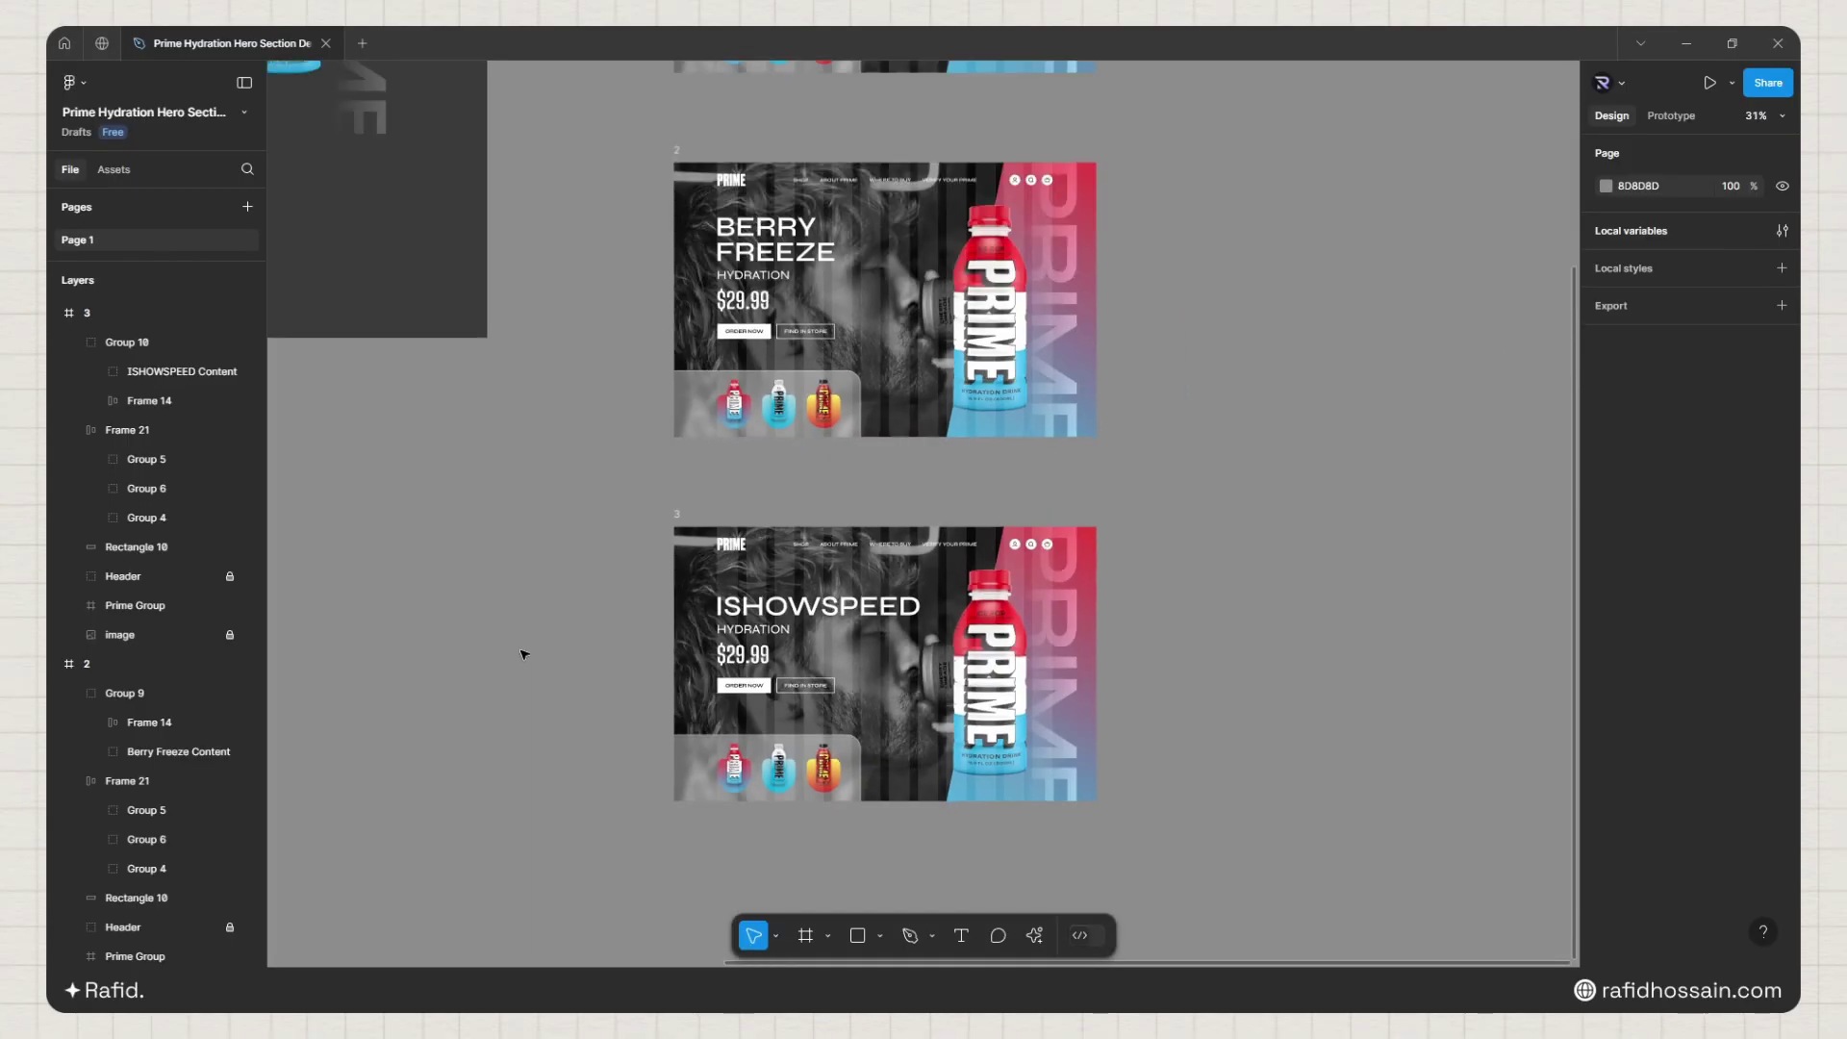
Step: Move the three bottle images in frame 2's Prime Group up together so the Berry Freeze bottle sits at Y 152
scroll(523, 654, "down", 2)
scroll(962, 423, "up", 2)
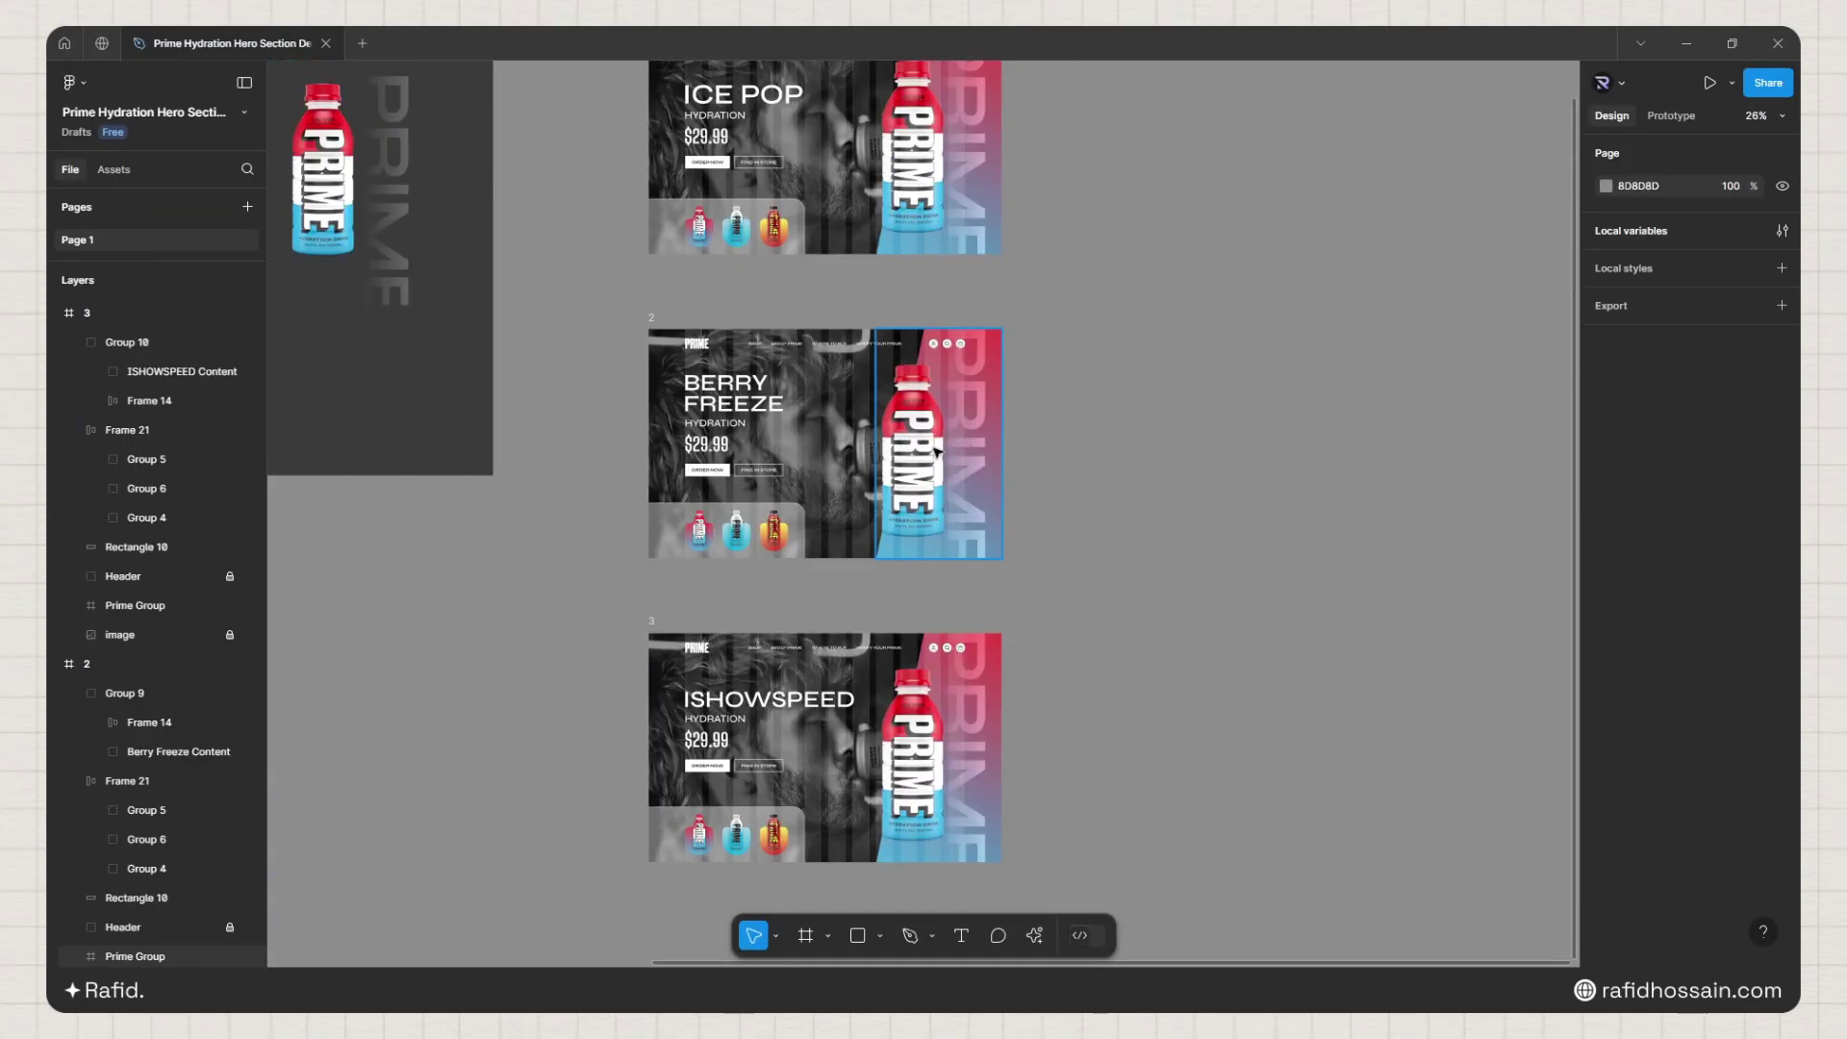
double_click(919, 443)
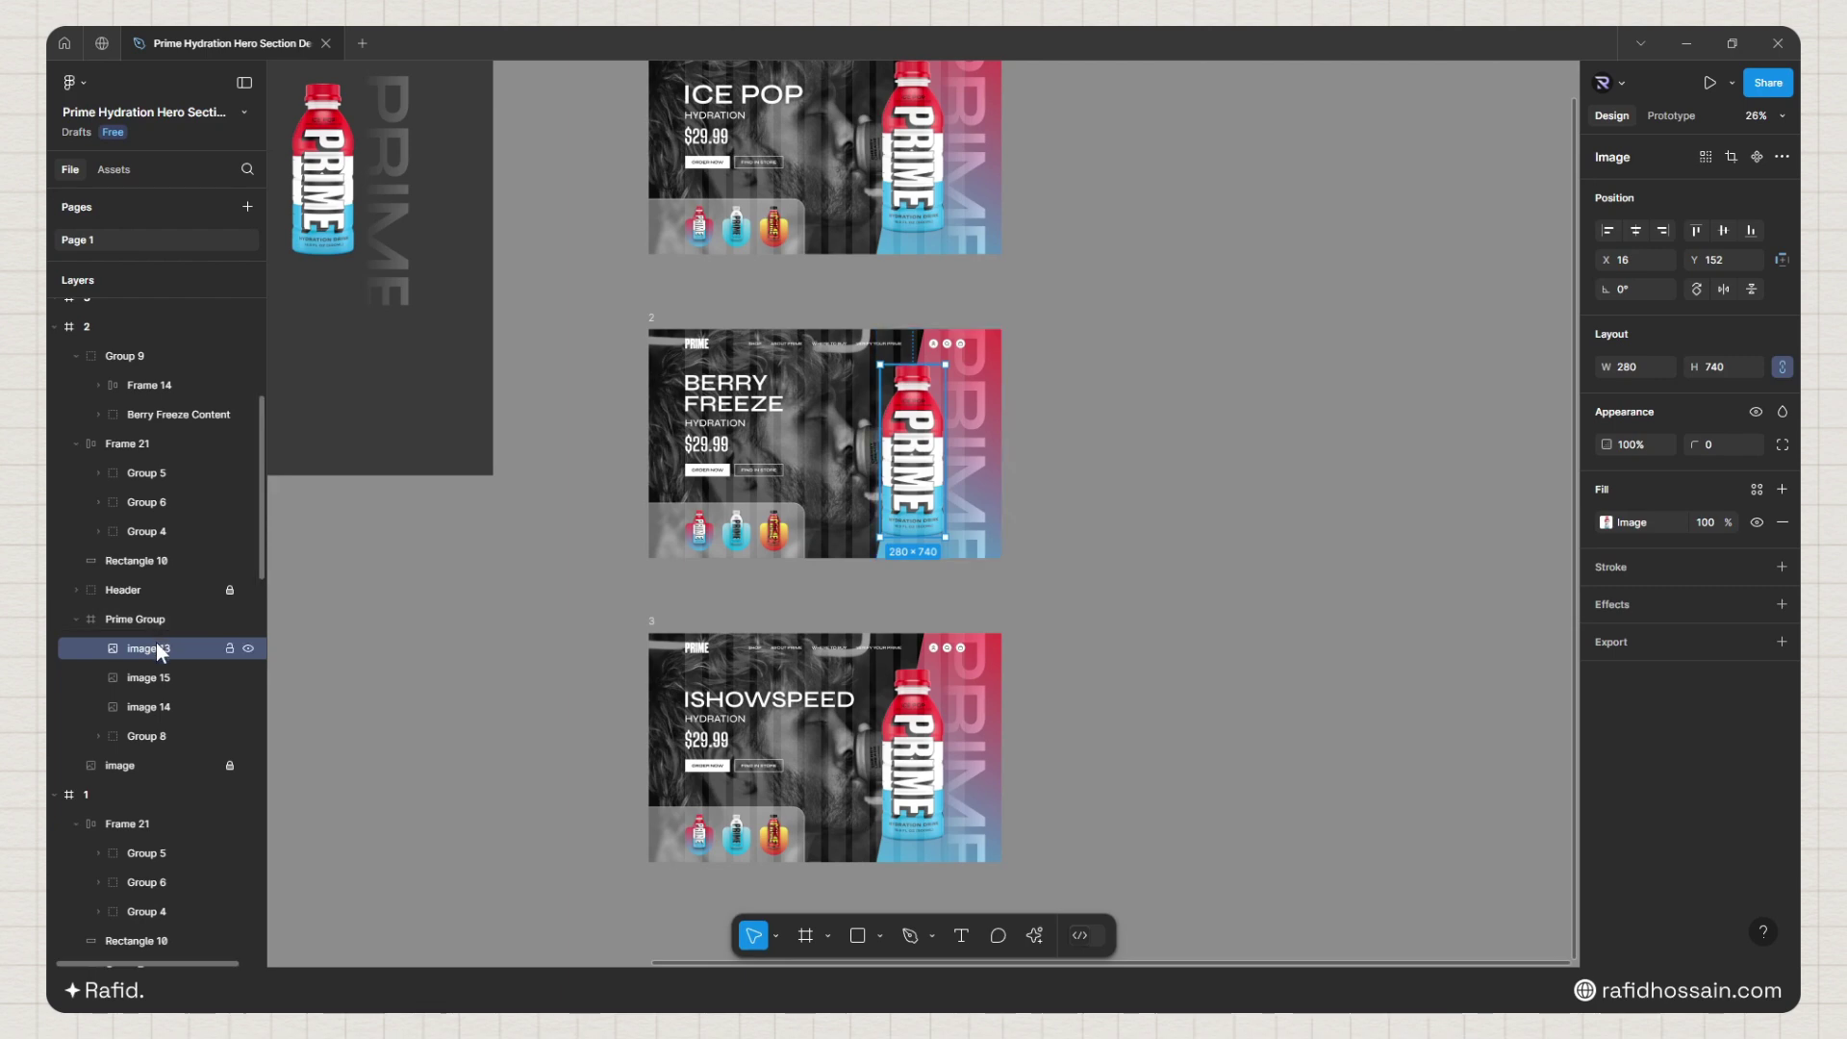
left_click(150, 677, "shift")
left_click(147, 703)
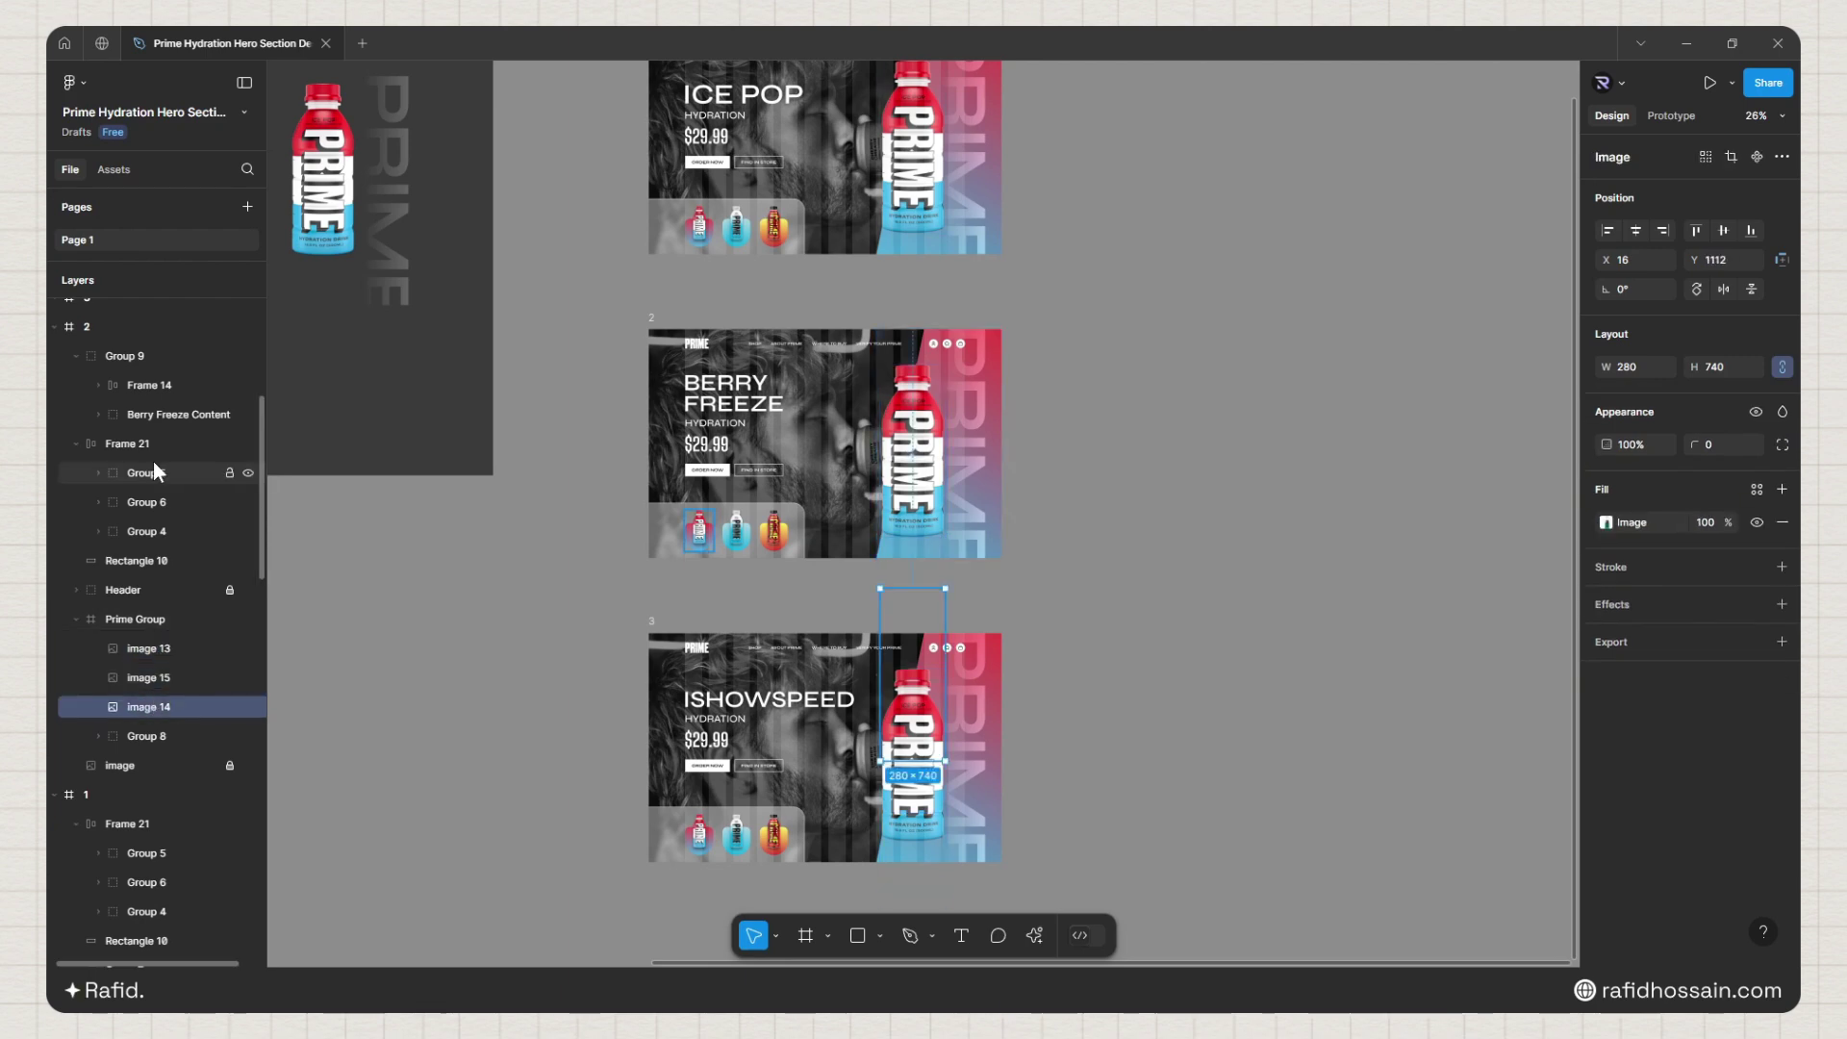
scroll(153, 460, "up", 2)
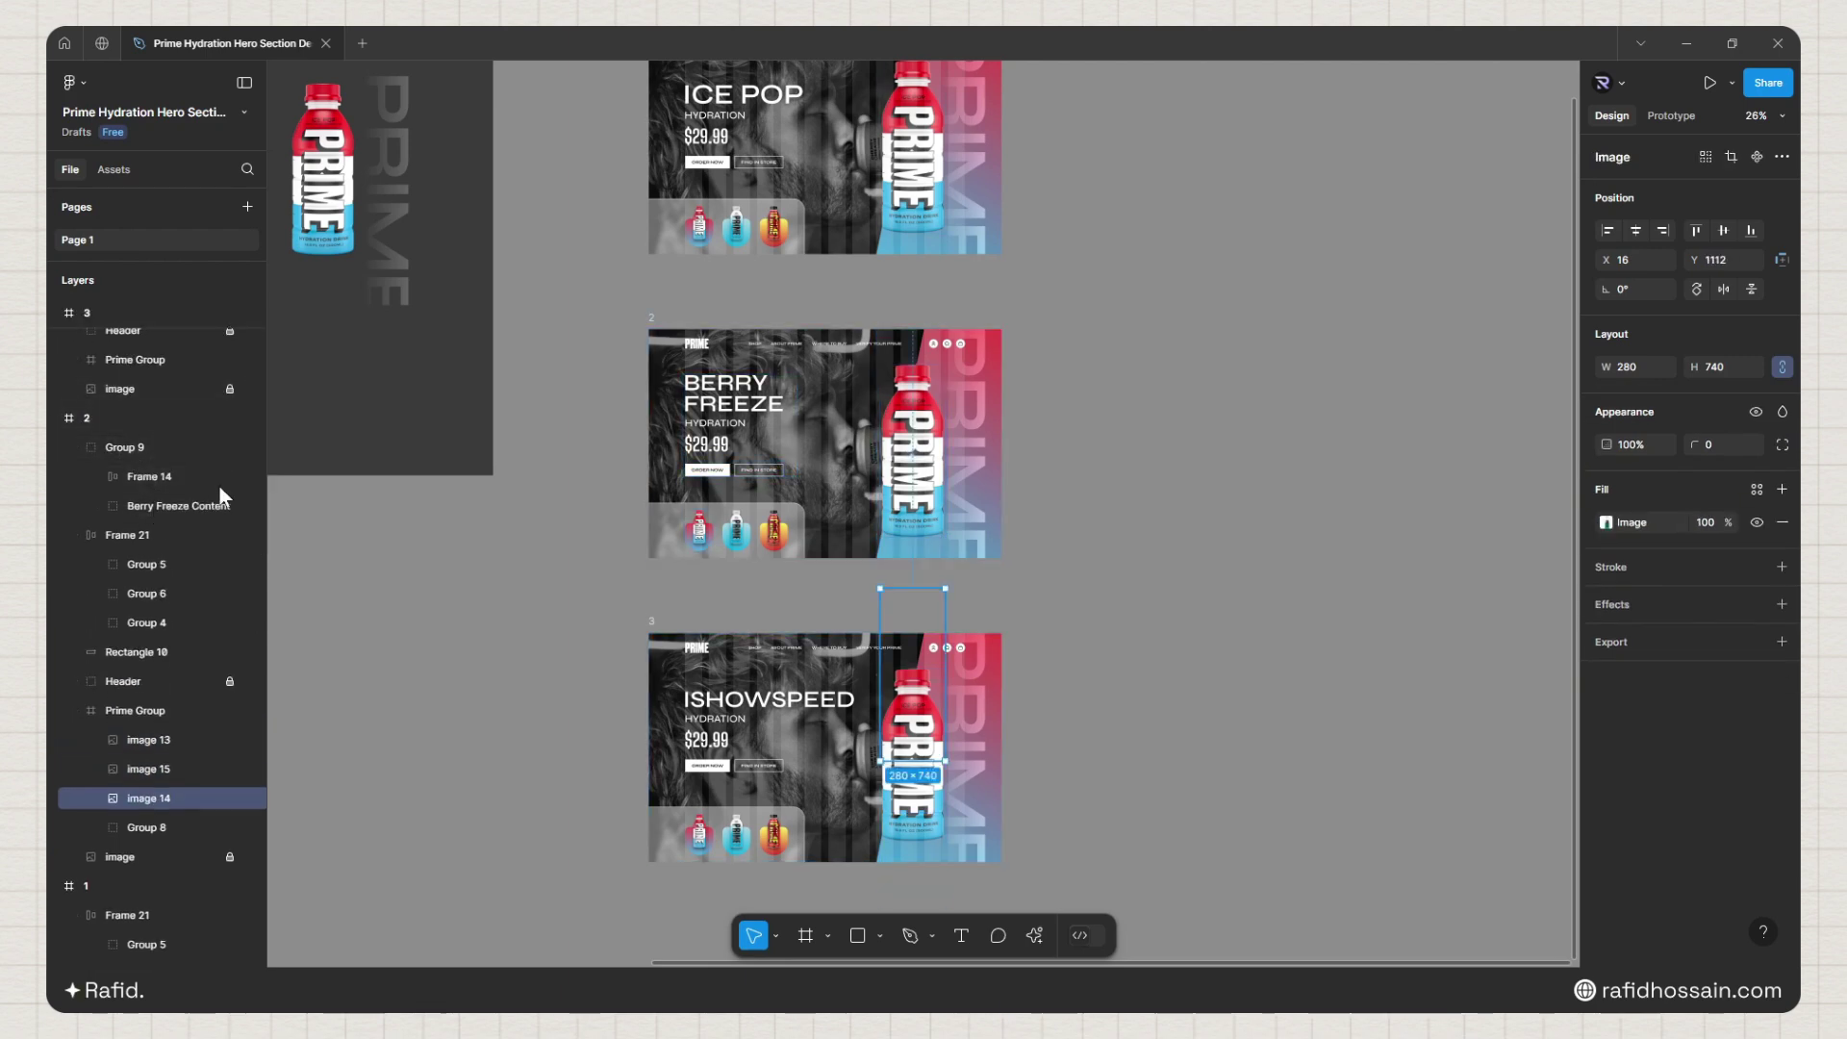
left_click(148, 558)
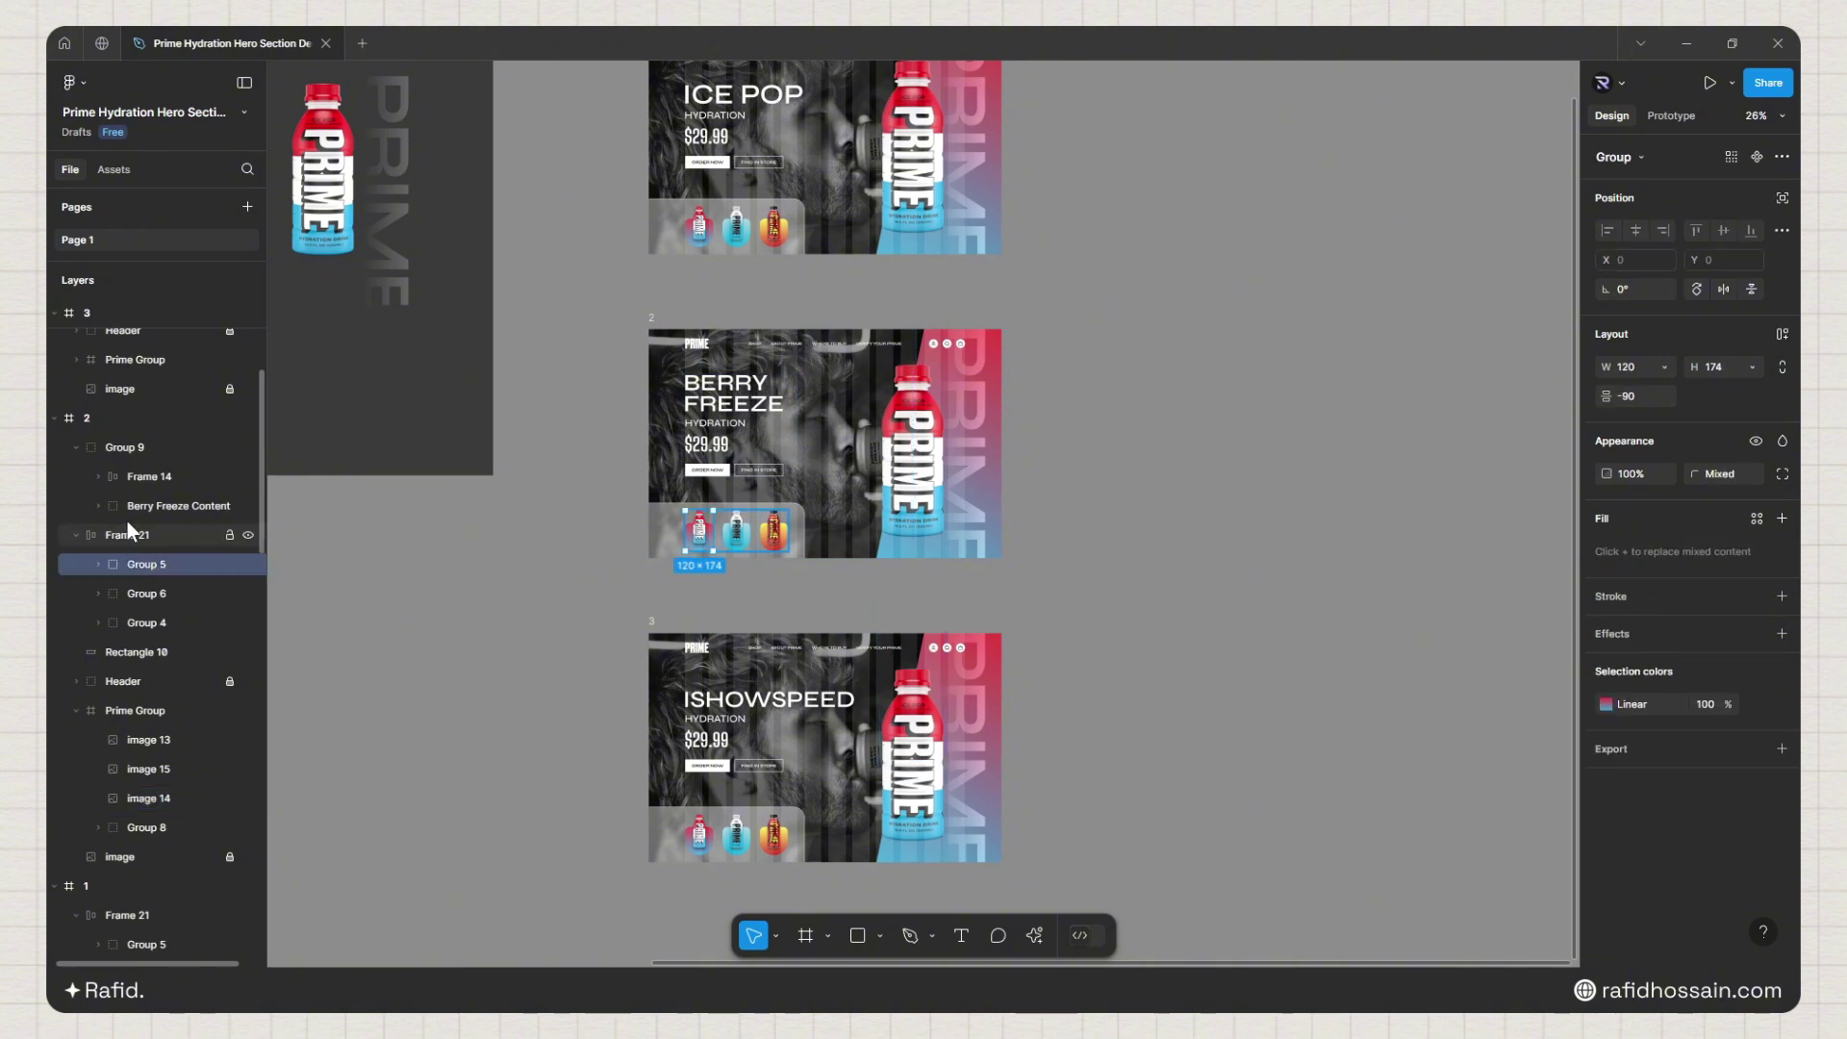
left_click(152, 739)
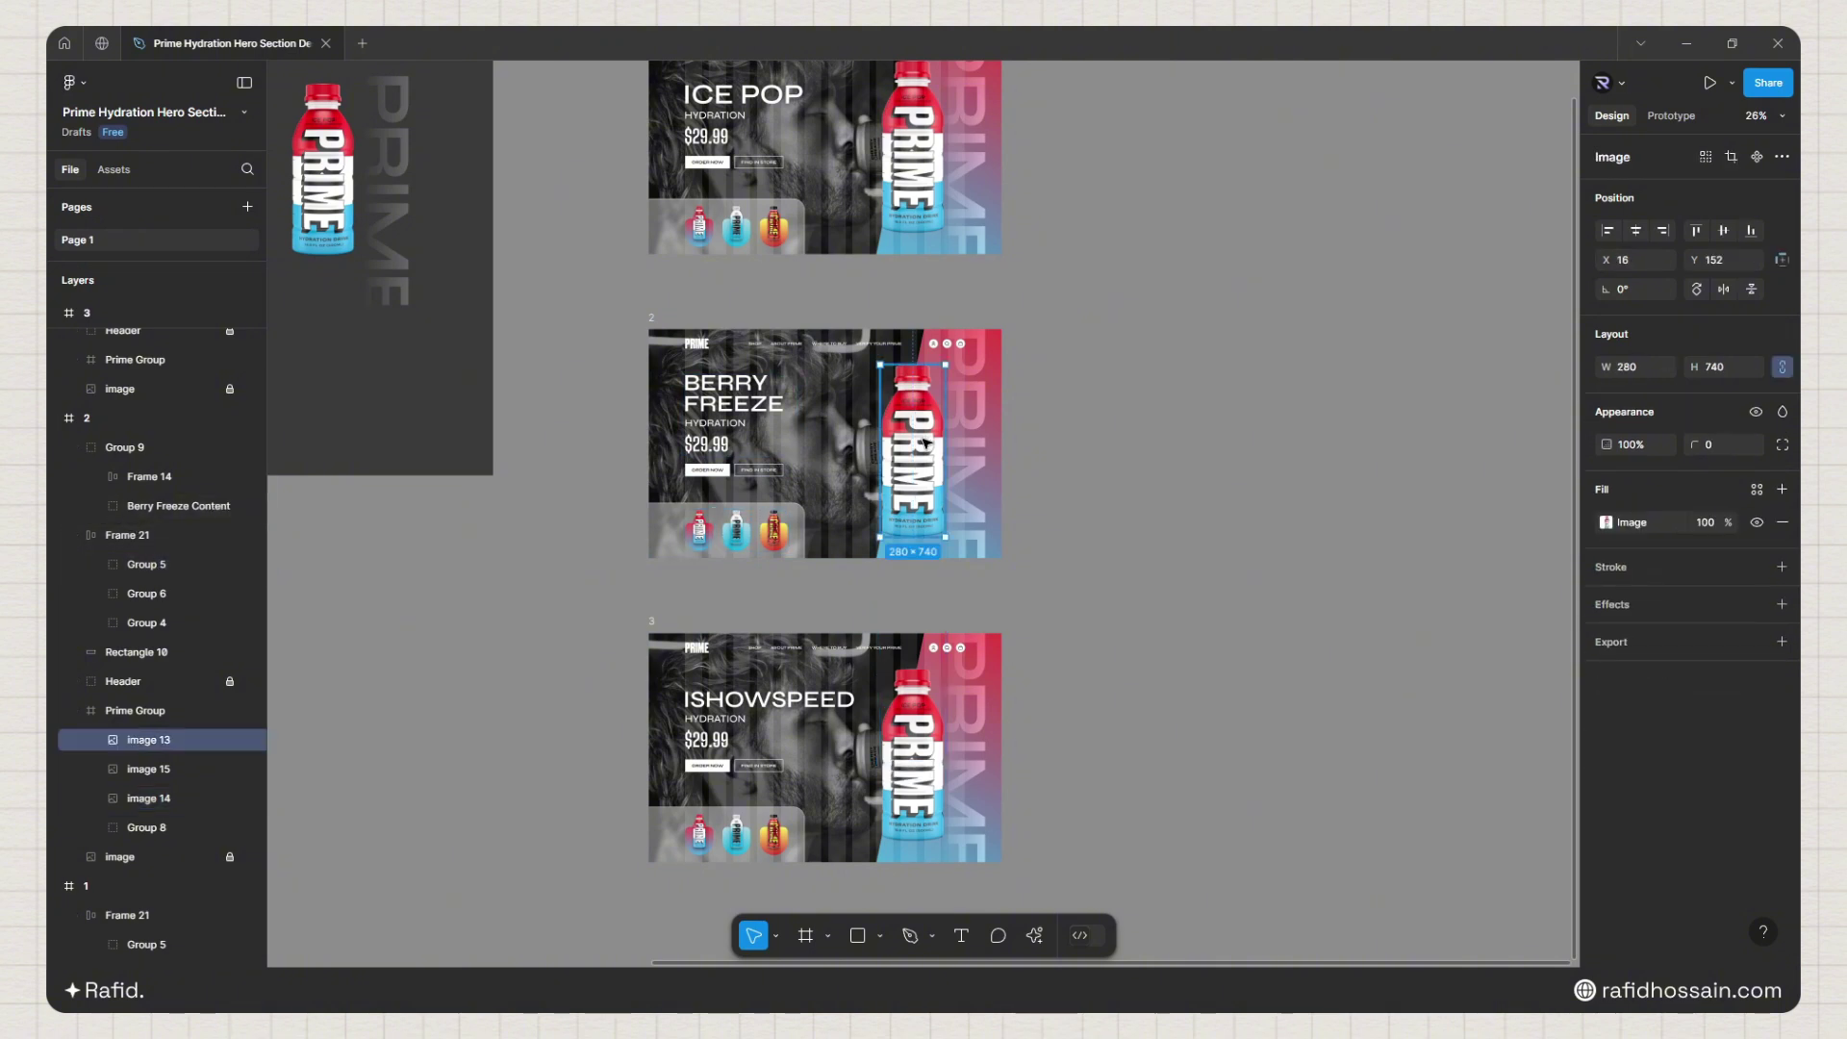
left_click(136, 768, "shift")
left_click(149, 798)
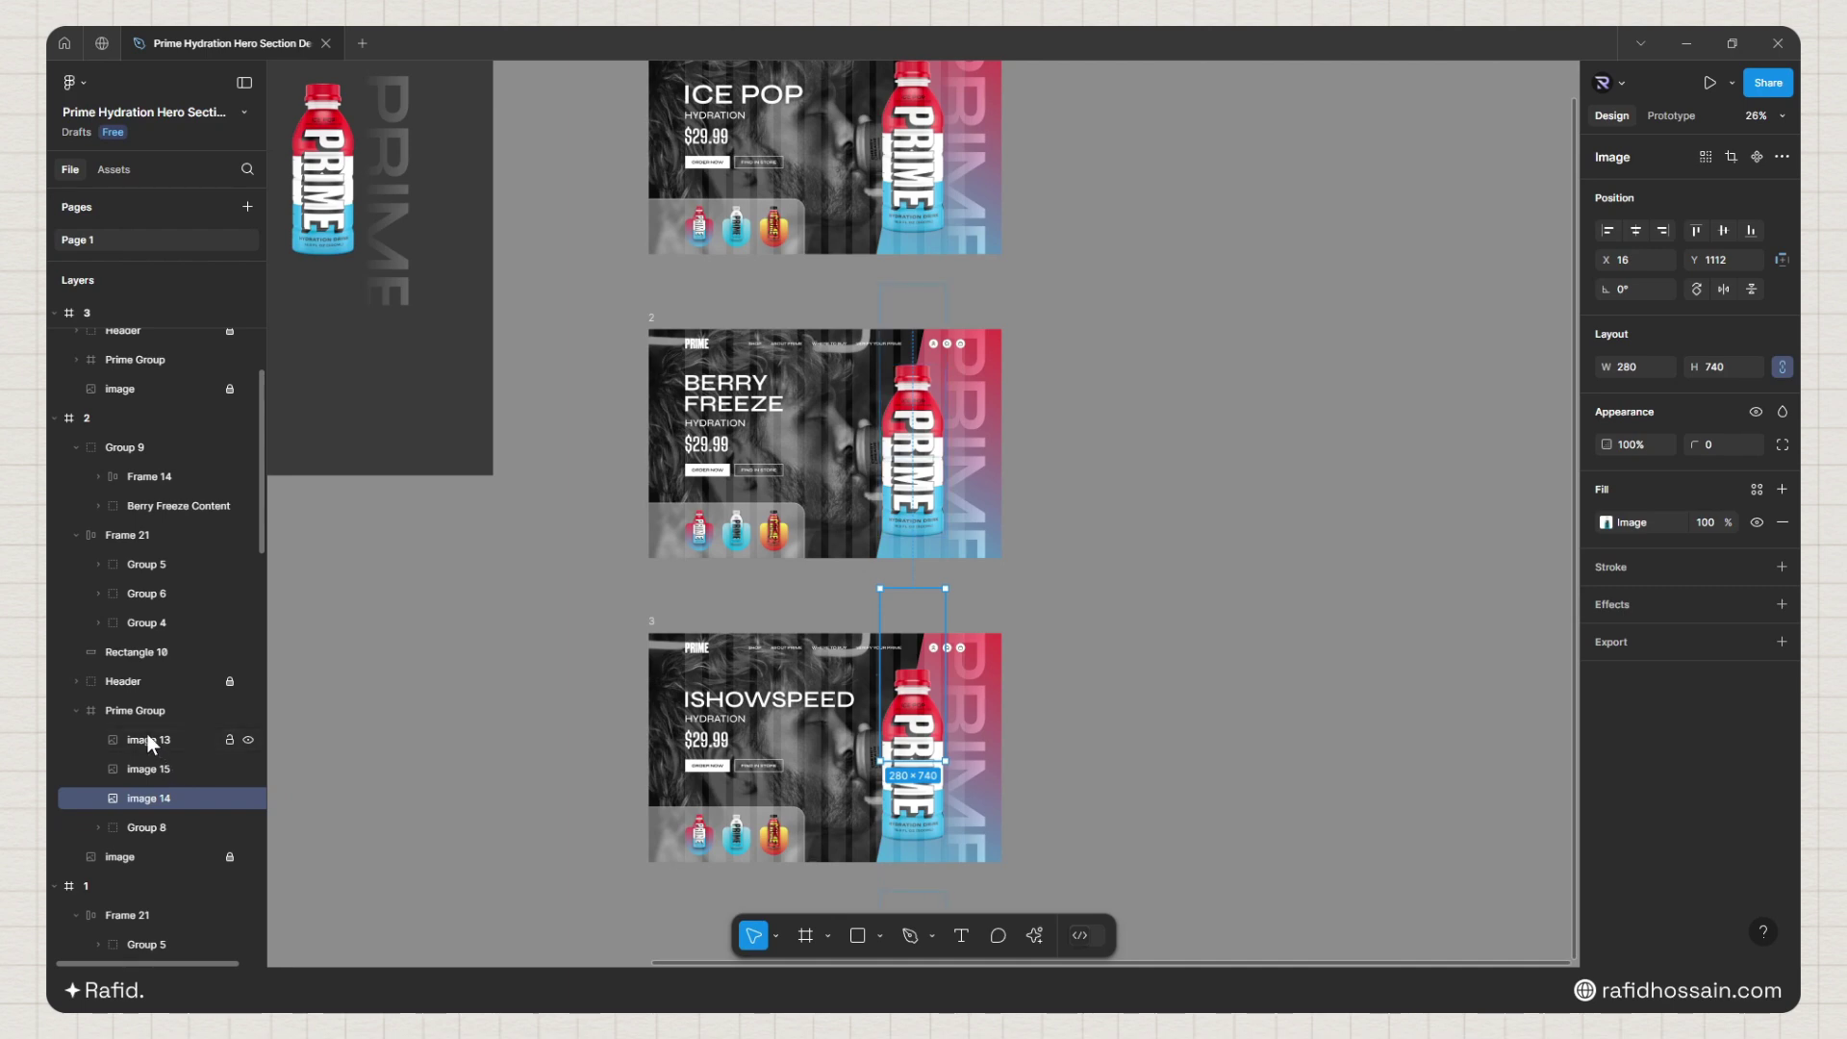
left_click(144, 735, "shift")
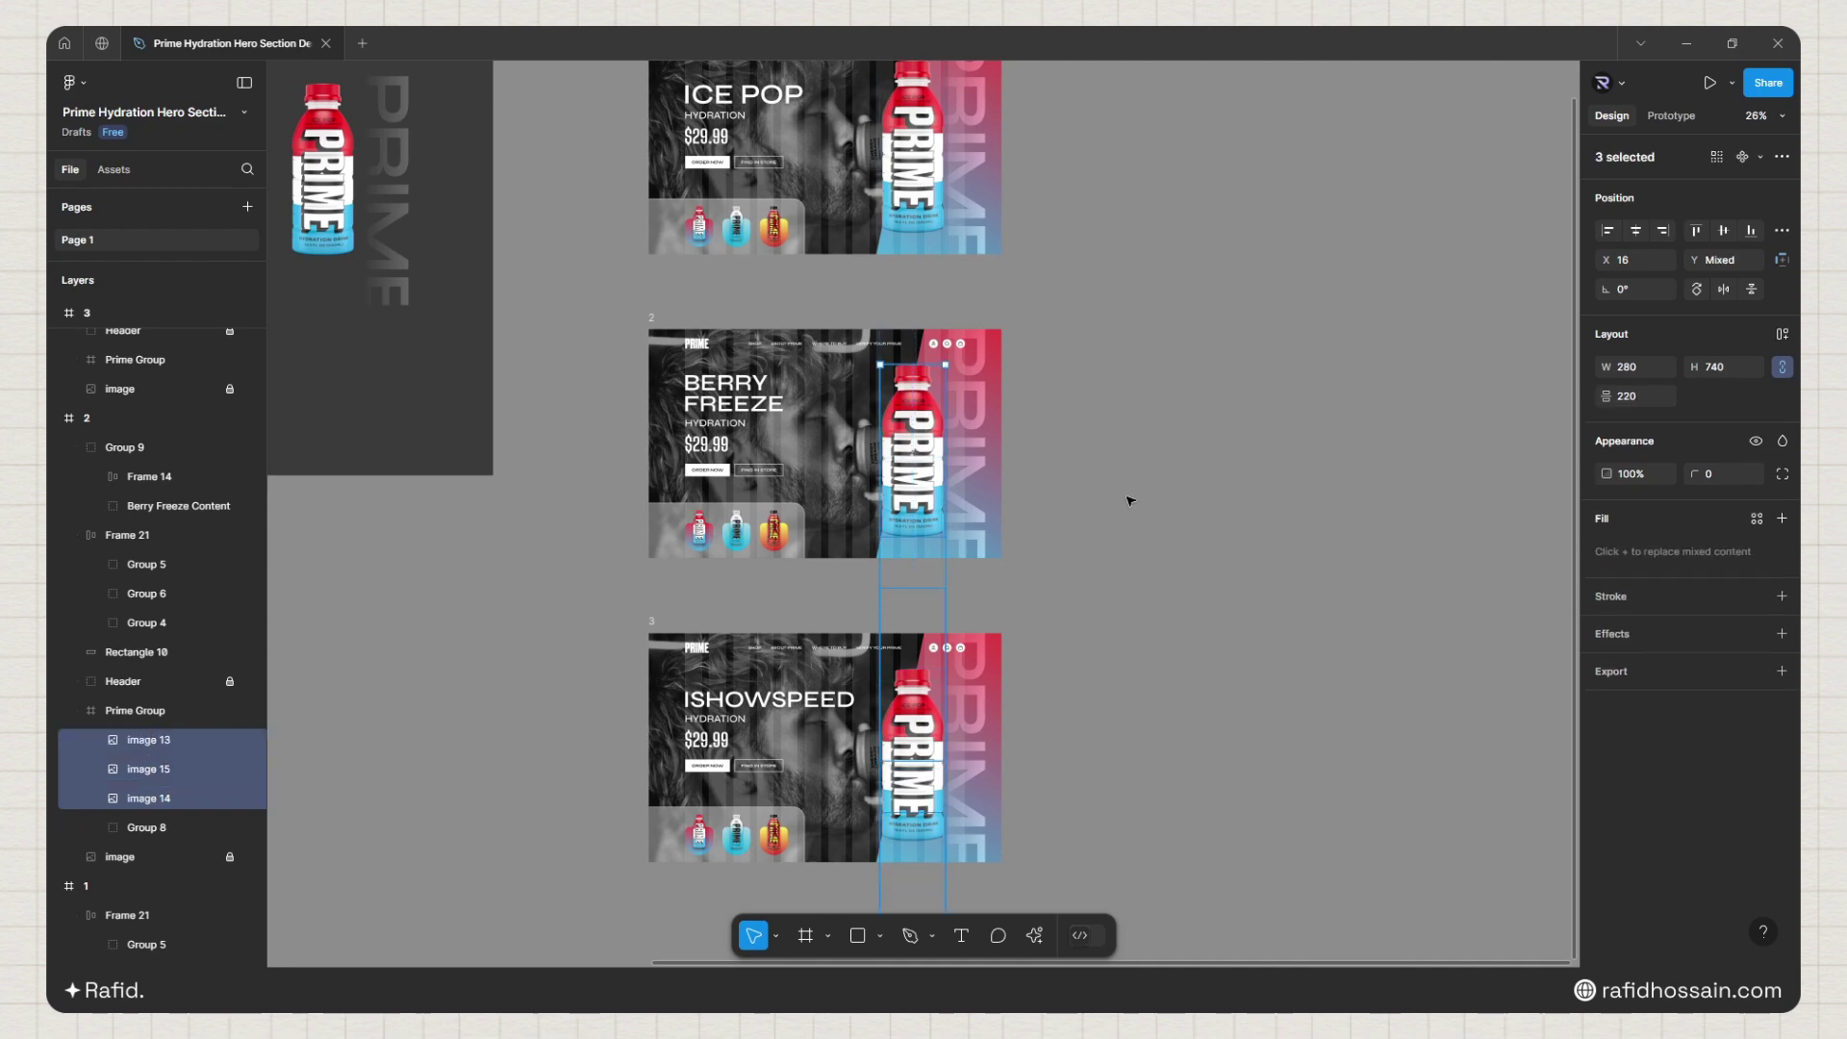
key("shift+Up")
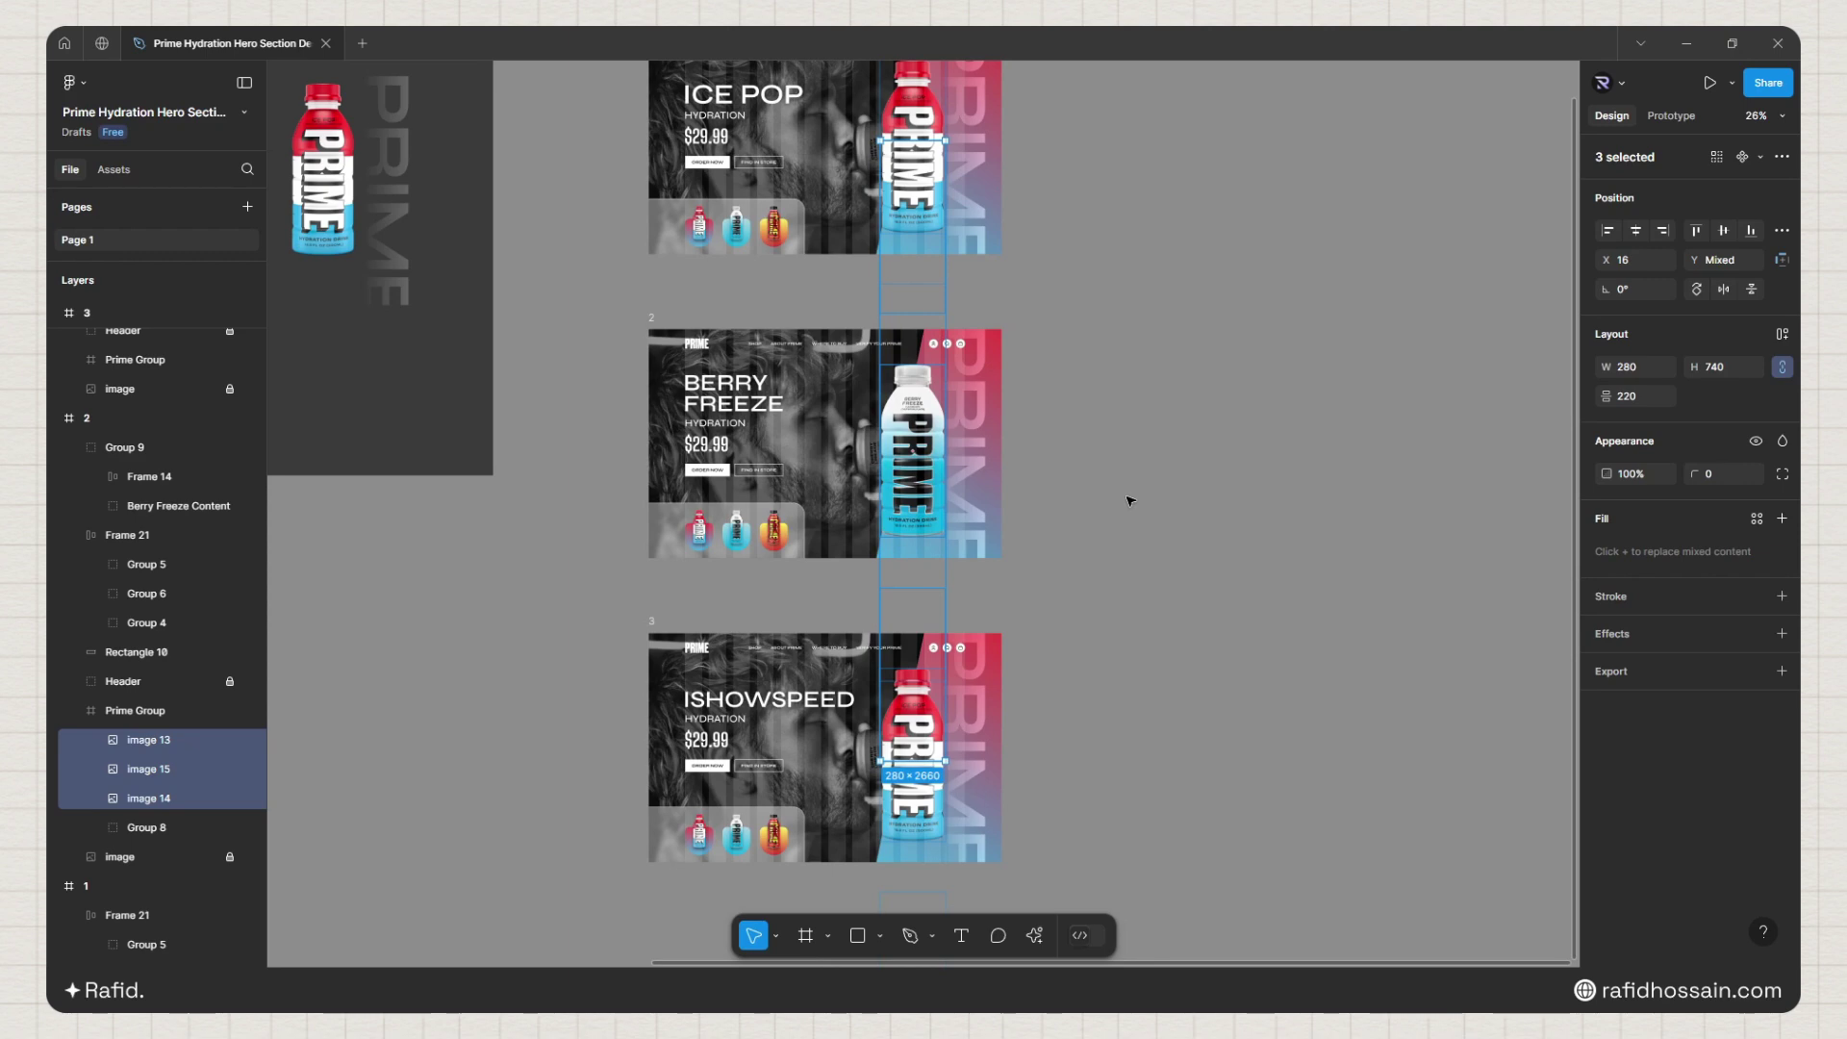
scroll(1035, 495, "up", 2)
left_click(1001, 504)
double_click(866, 492)
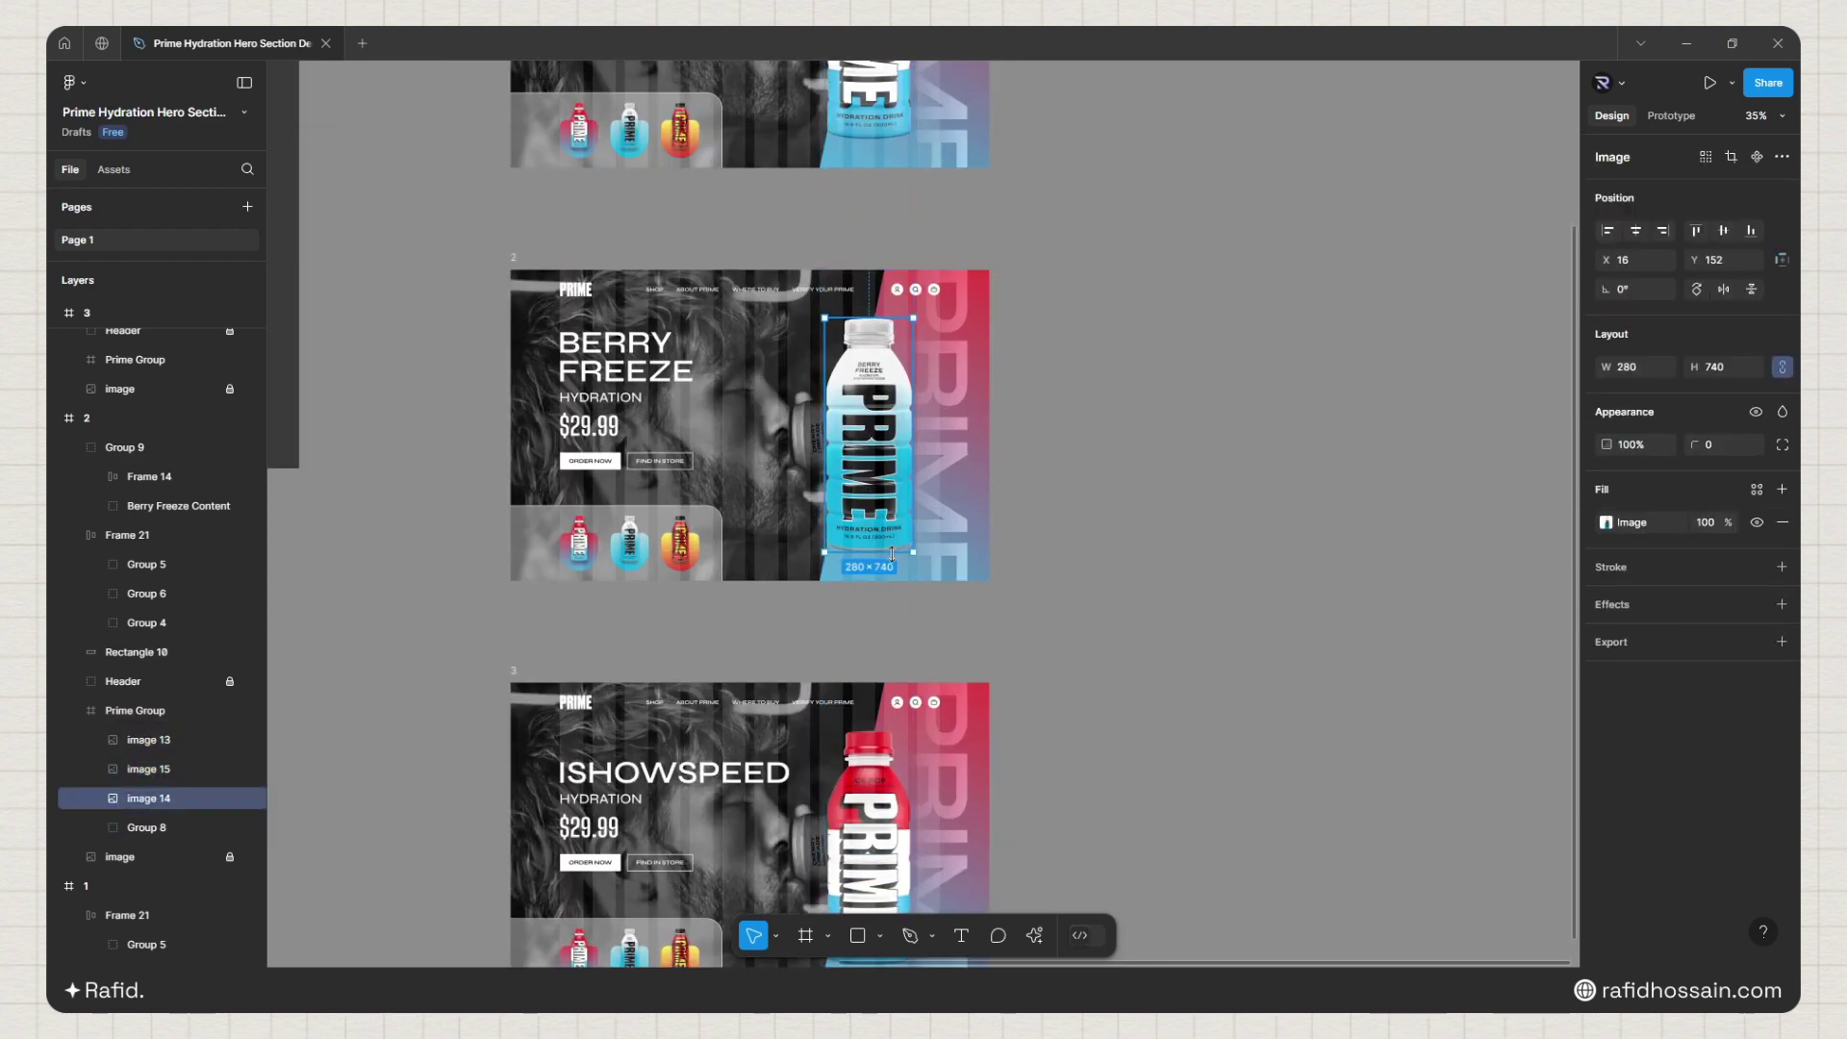
key("alt")
left_click(1082, 515)
scroll(1017, 354, "up", 1)
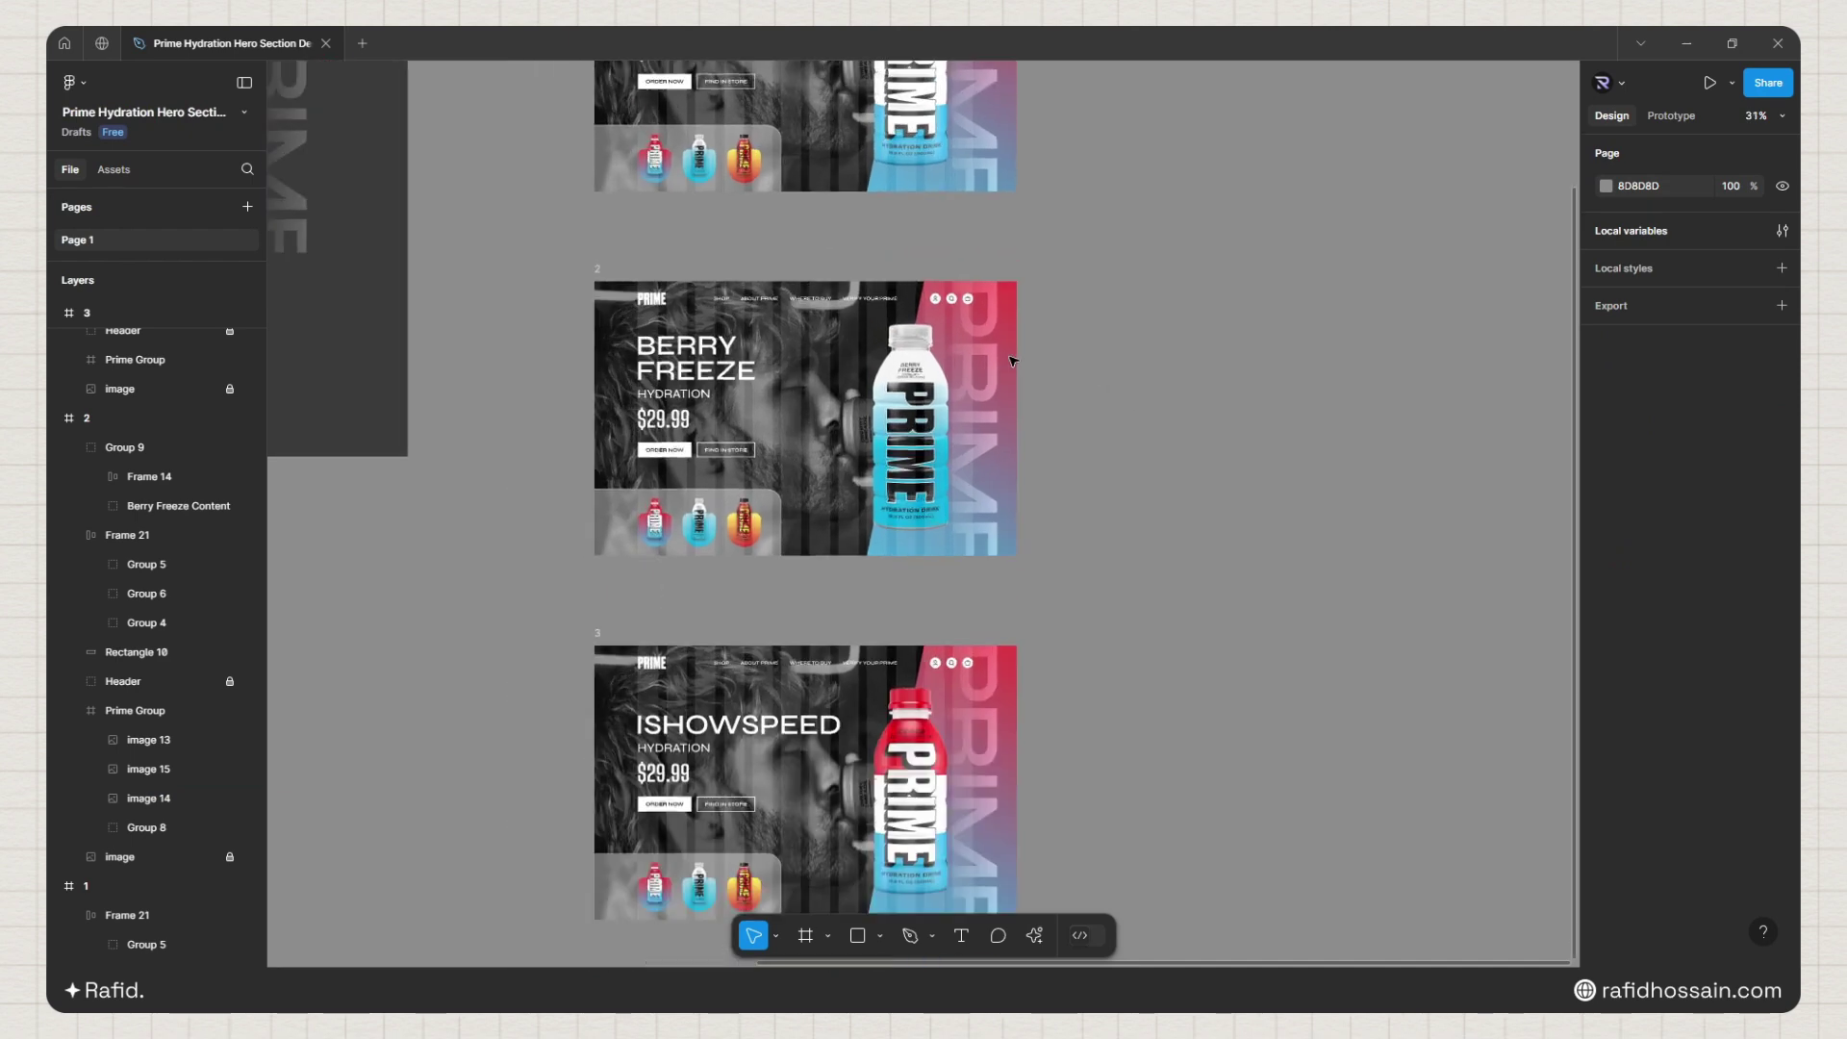
Step: Set the first gradient stop of the slanted background shape in frame 2 to 00A7D5, sampled from the Berry Freeze palette
scroll(1029, 327, "up", 1)
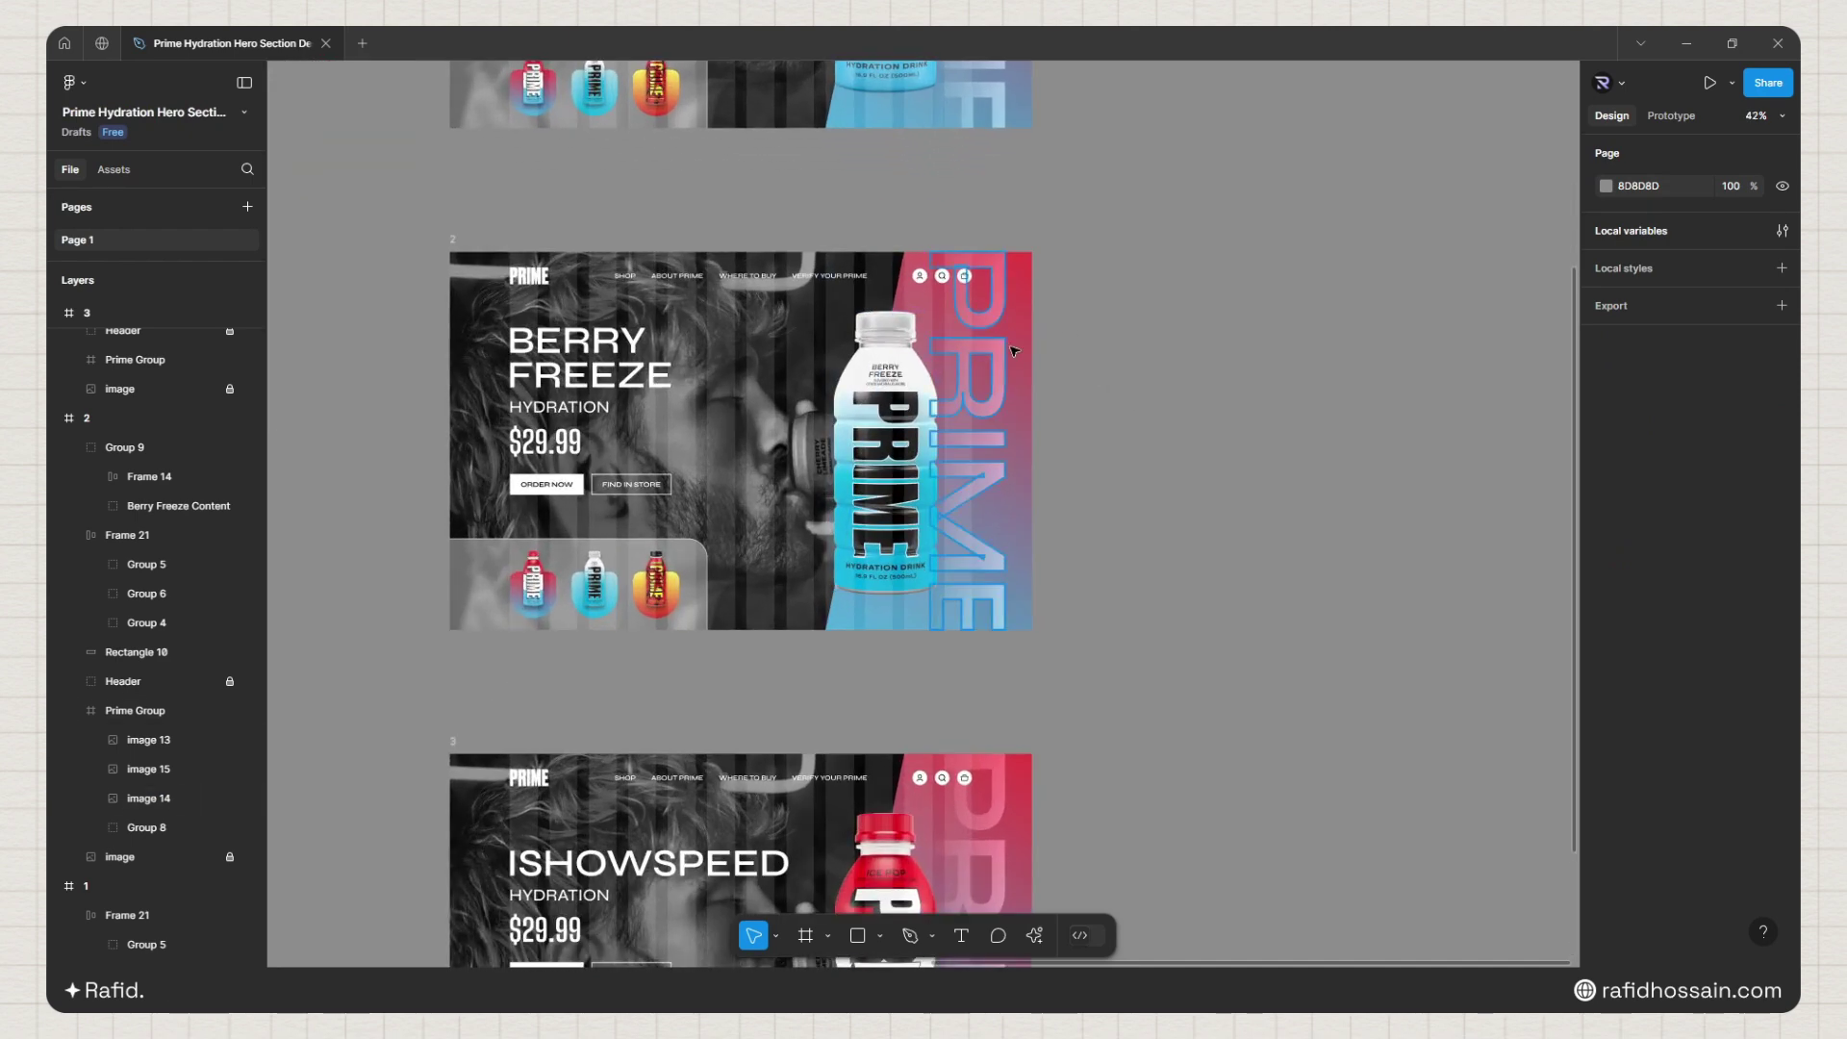
left_click(1032, 325)
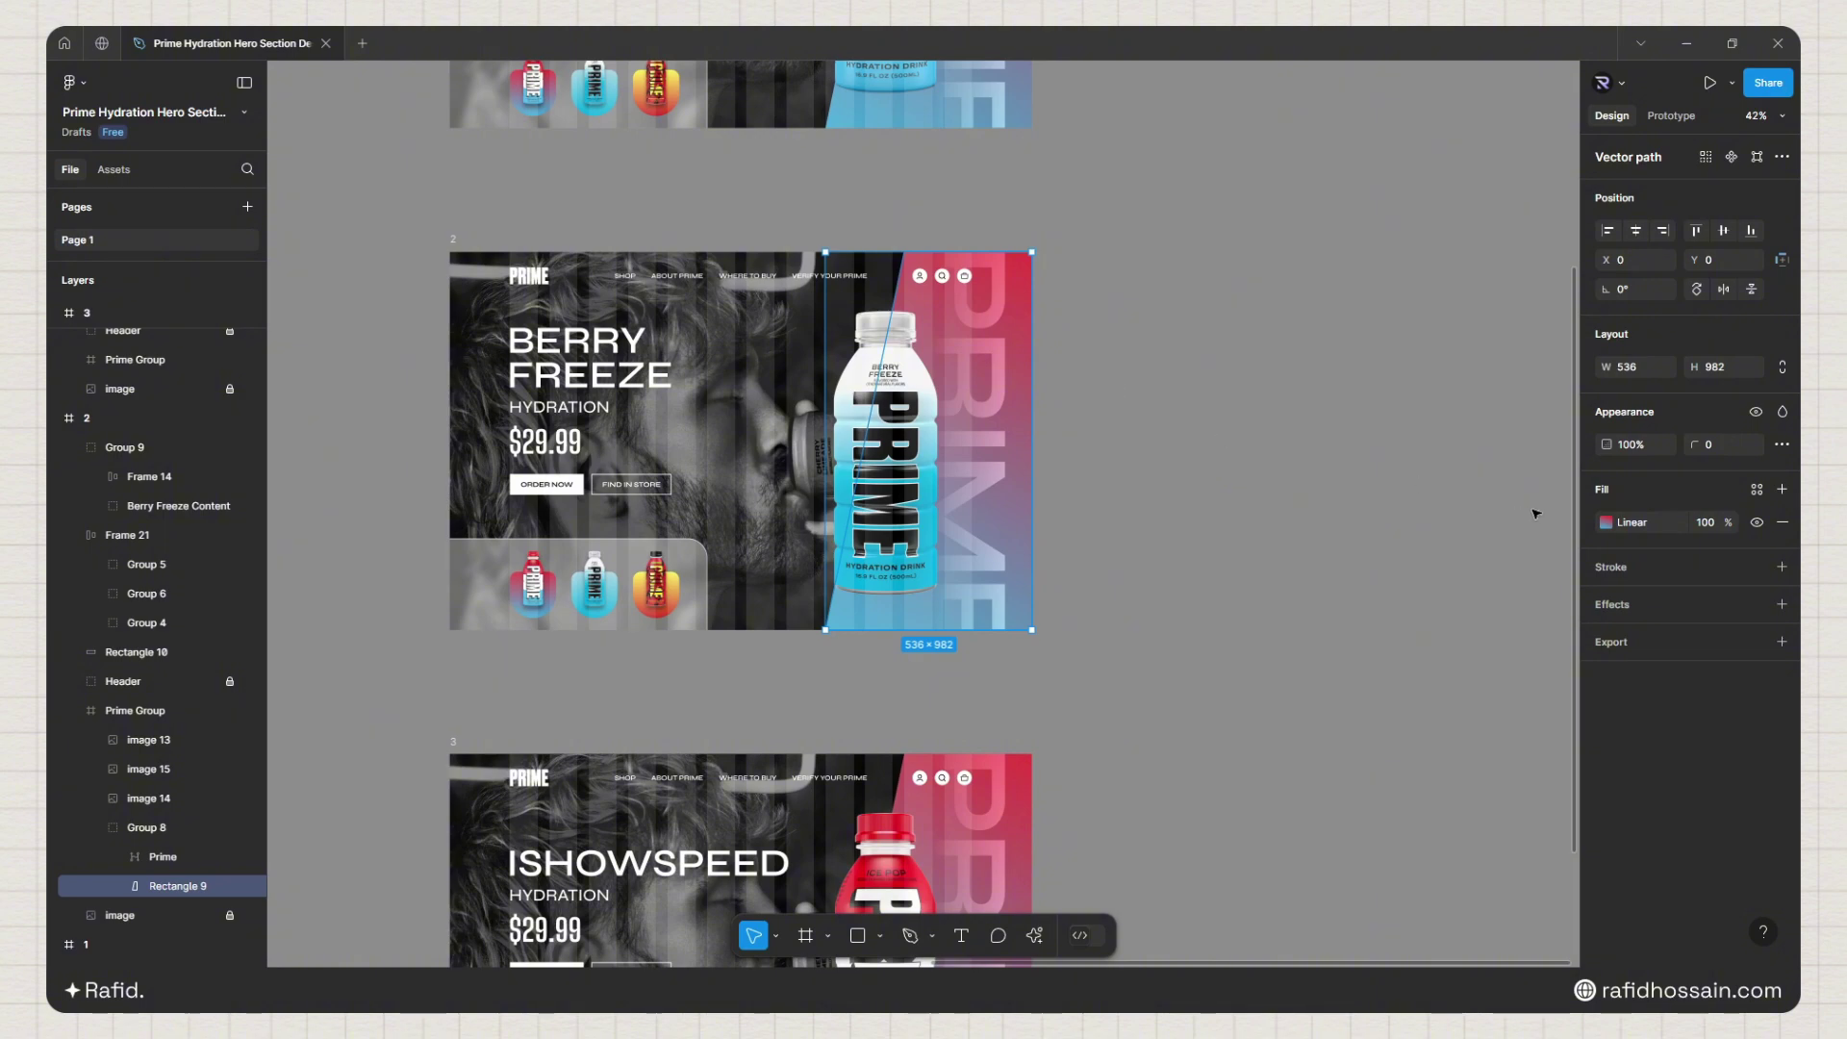
scroll(1432, 466, "down", 6)
scroll(544, 317, "up", 4)
scroll(541, 316, "down", 1)
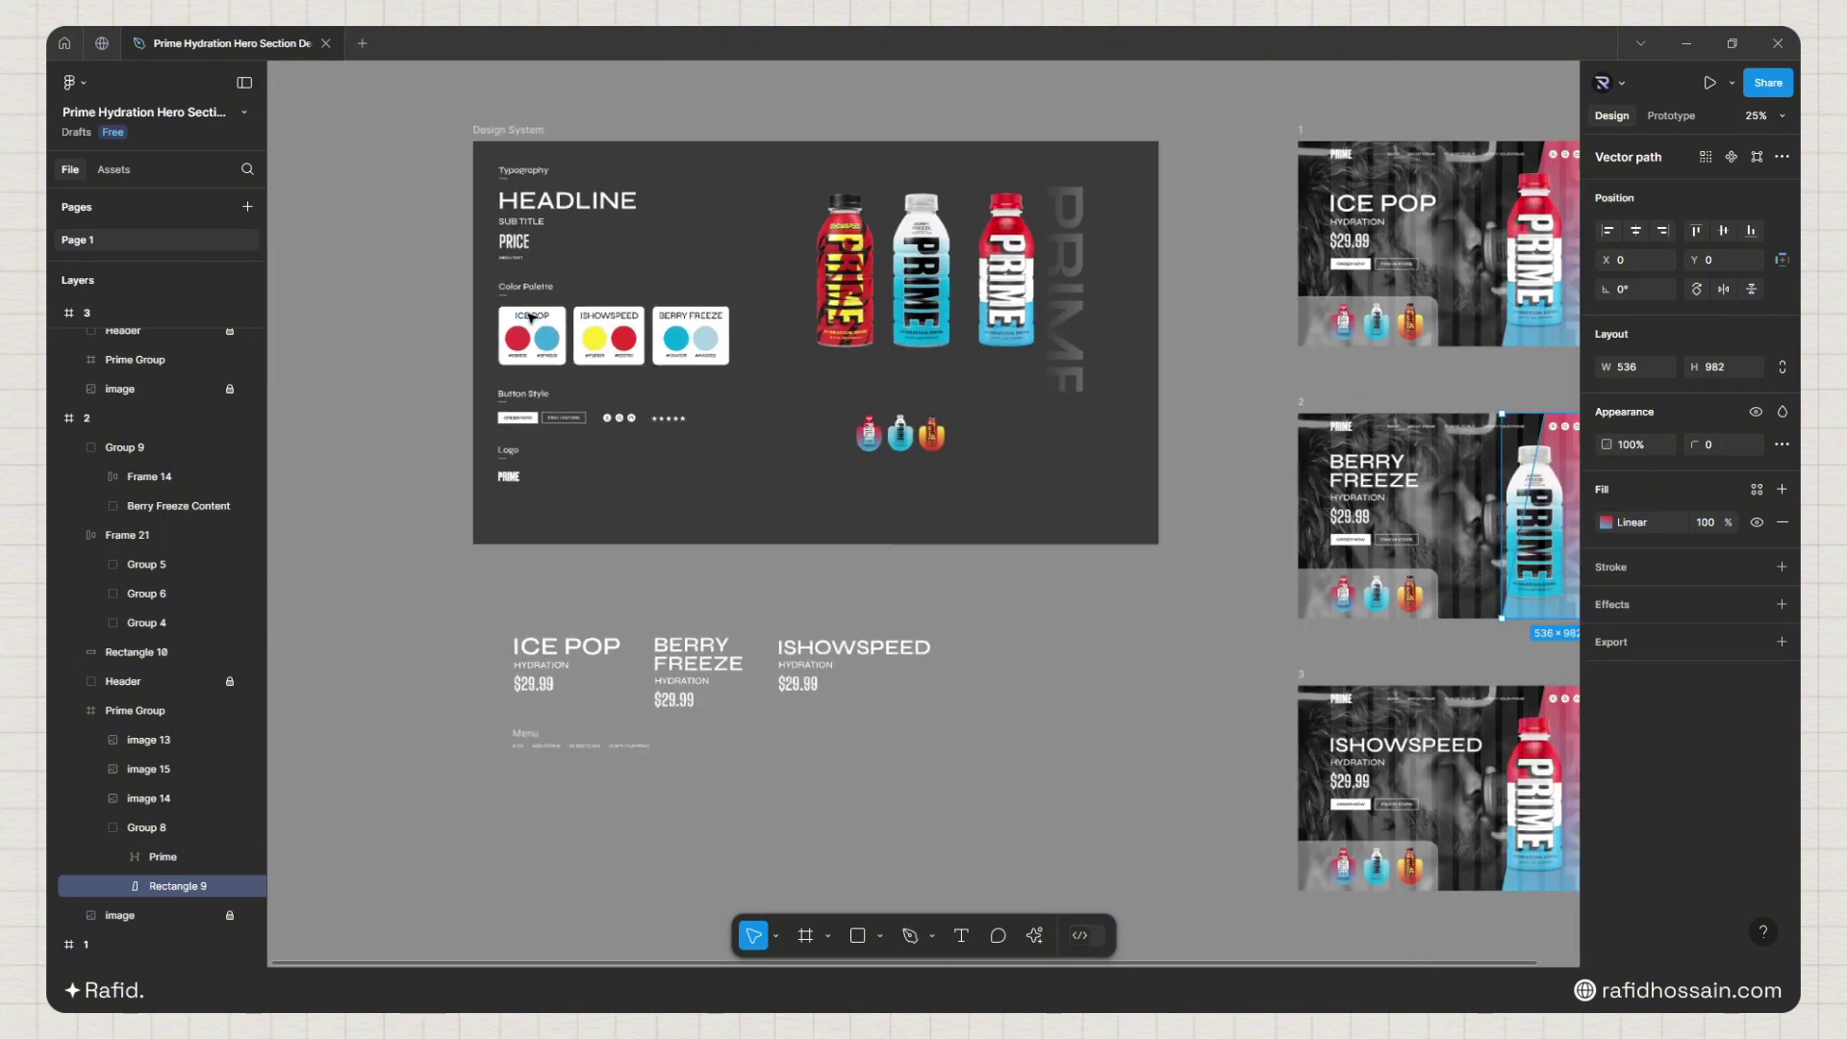
scroll(531, 315, "down", 2)
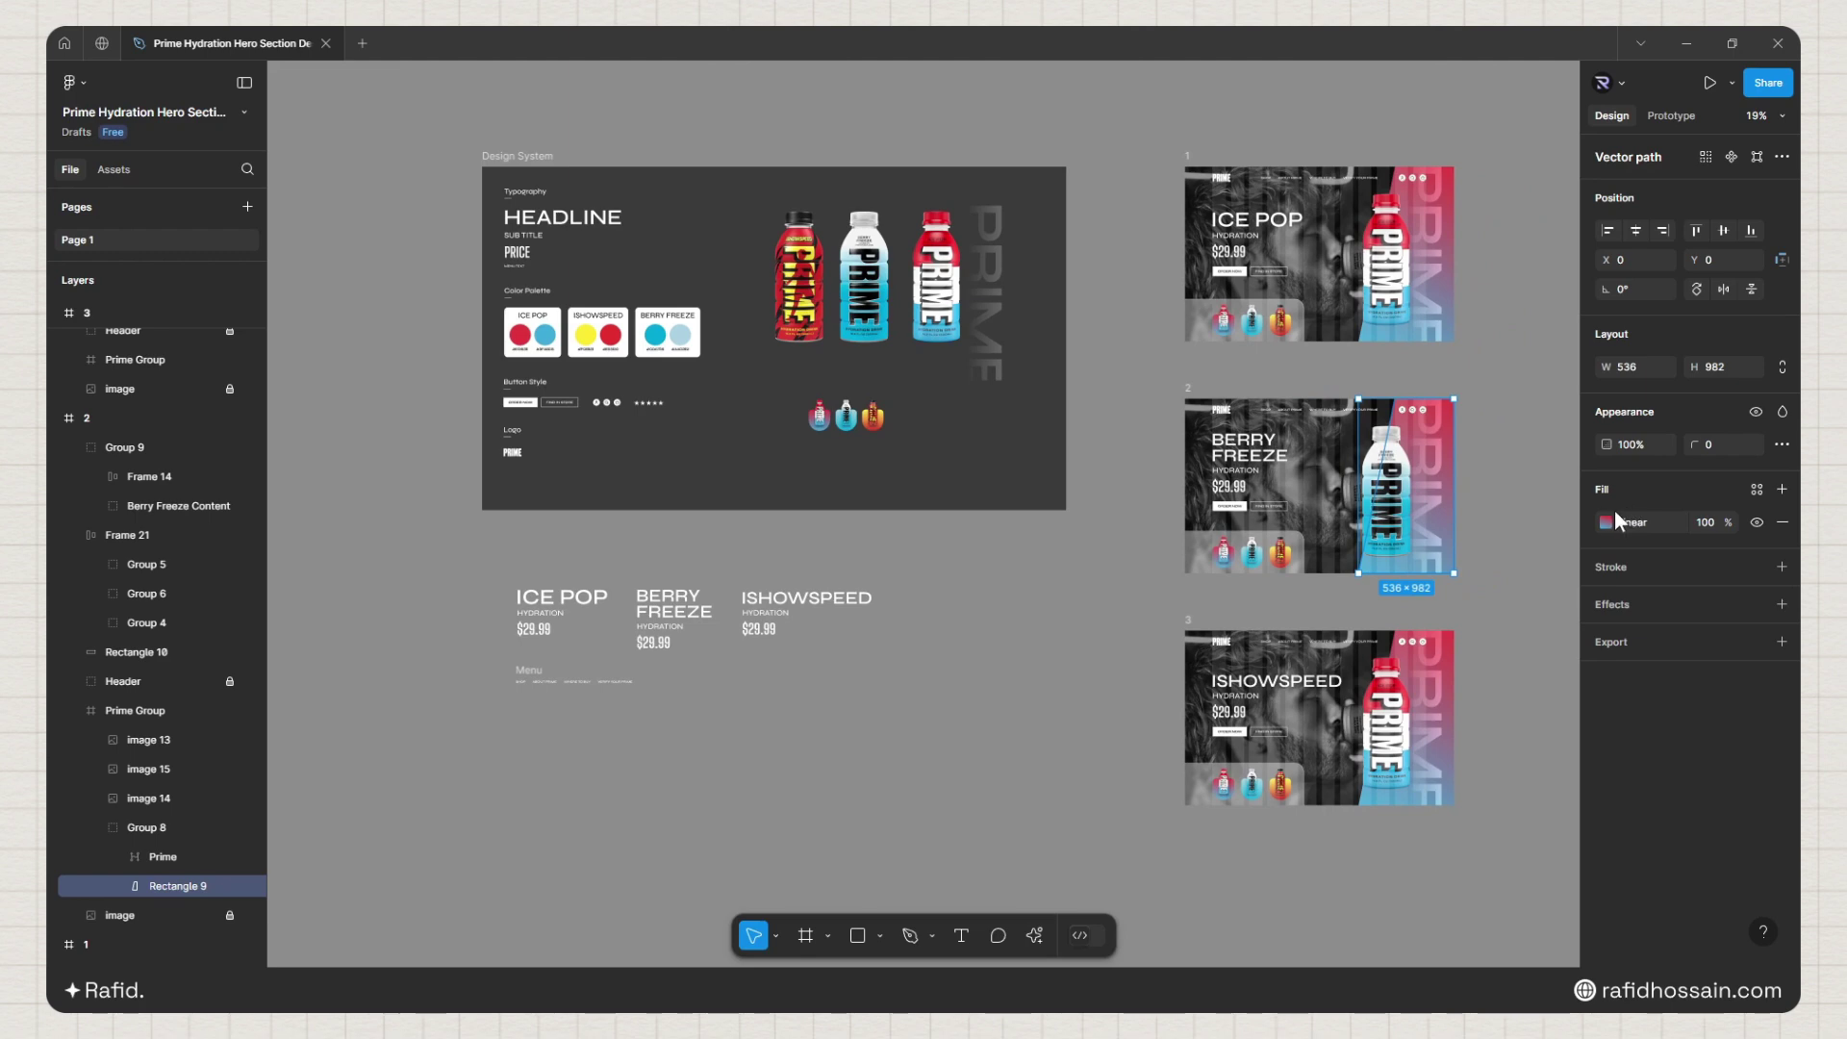
left_click(1608, 521)
left_click(1380, 639)
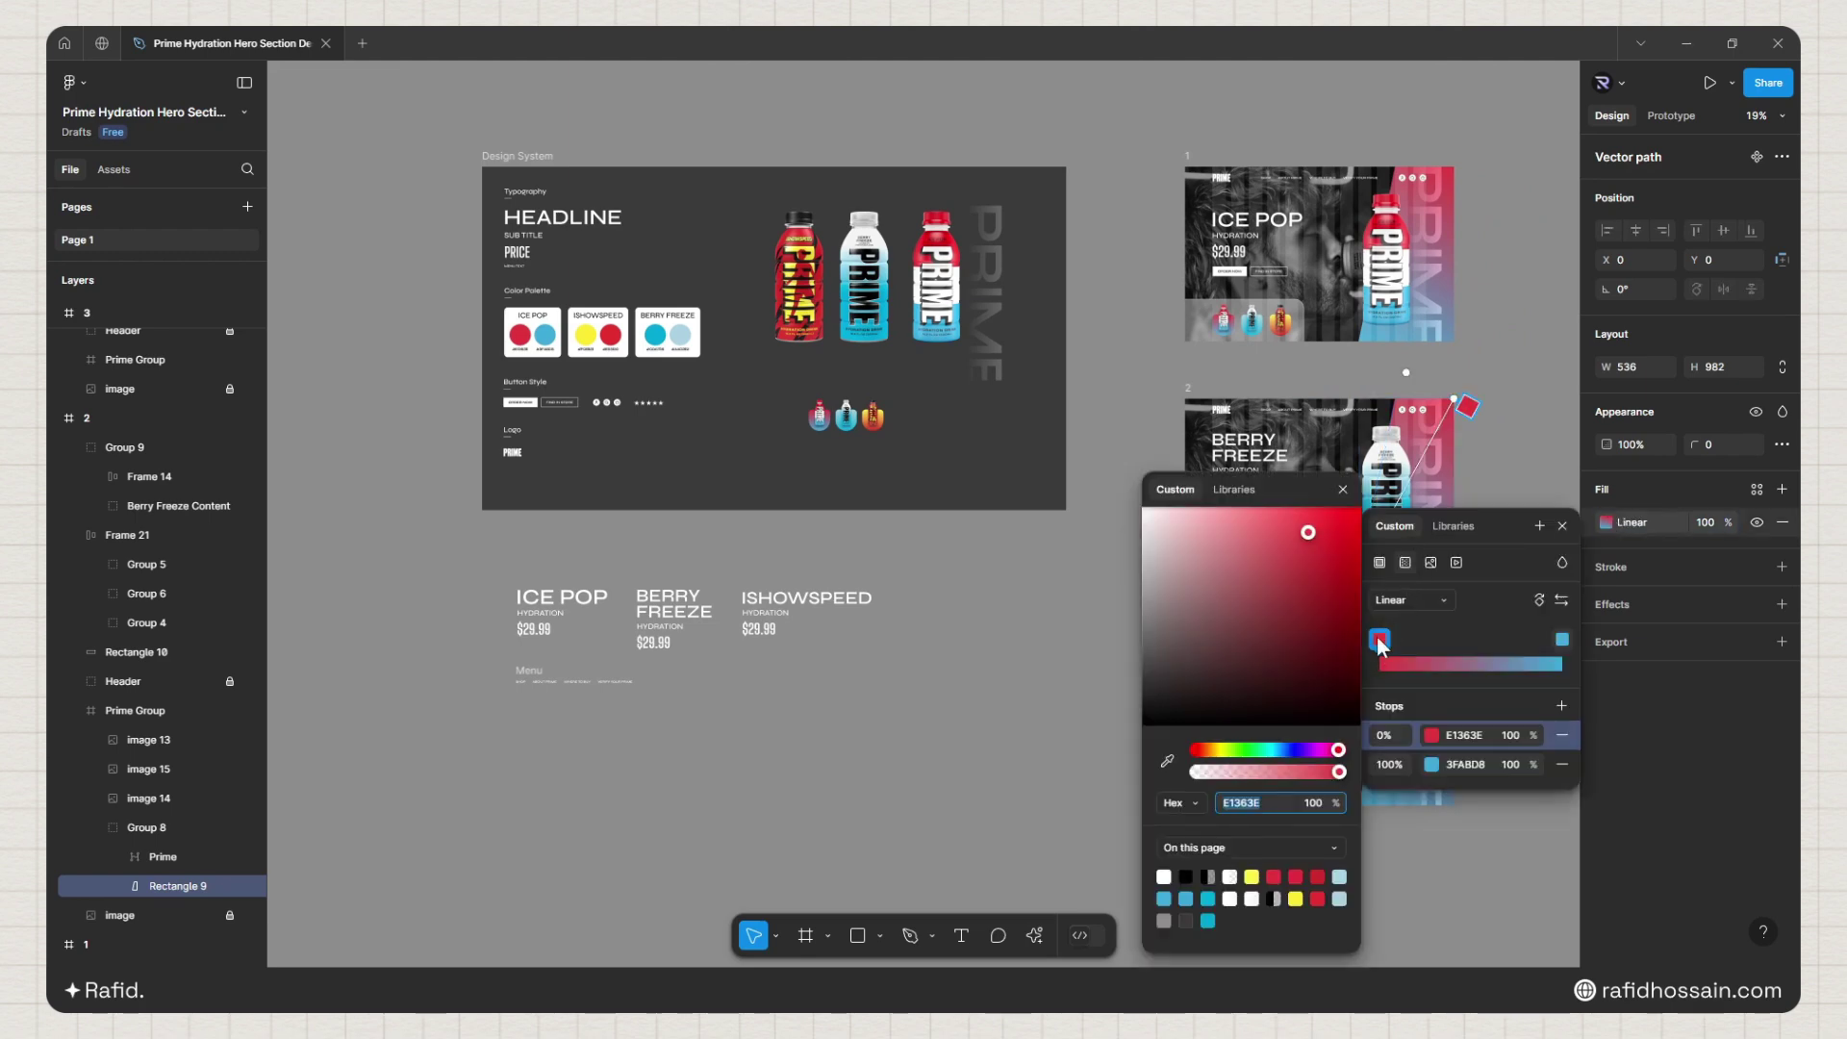
left_click(1167, 761)
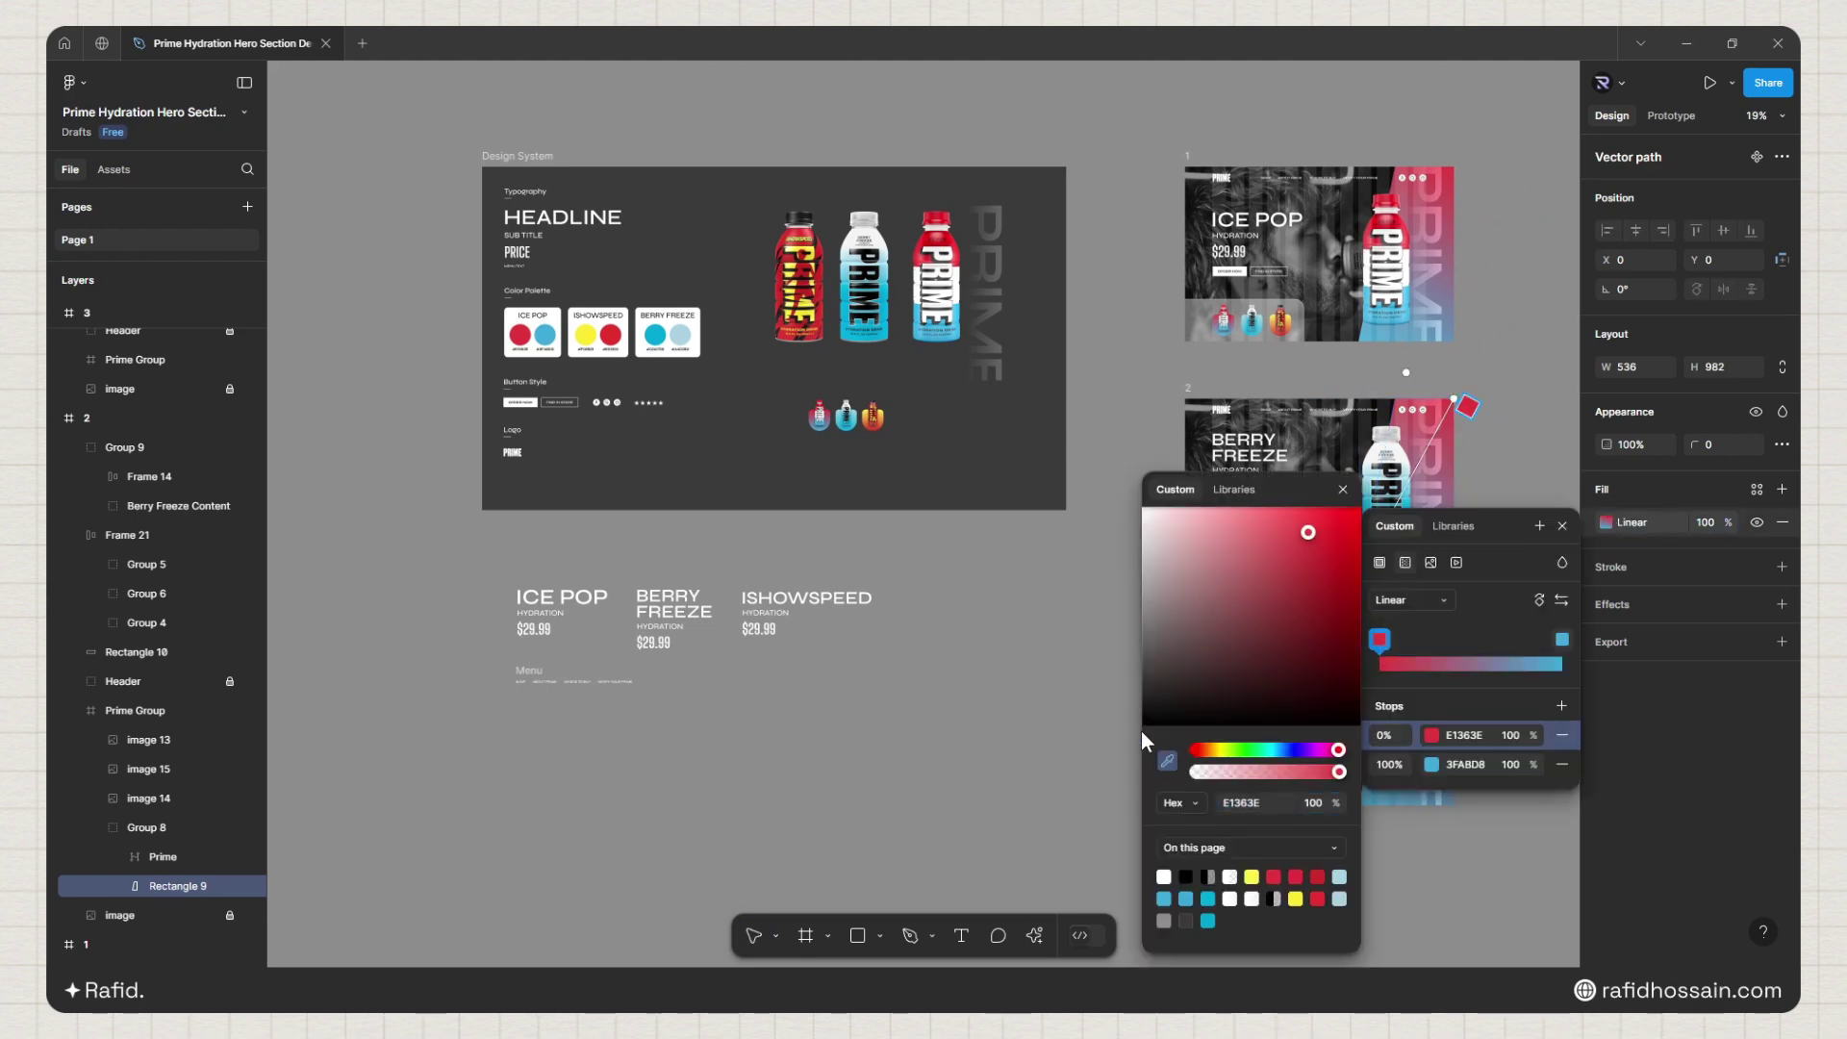
left_click(655, 334)
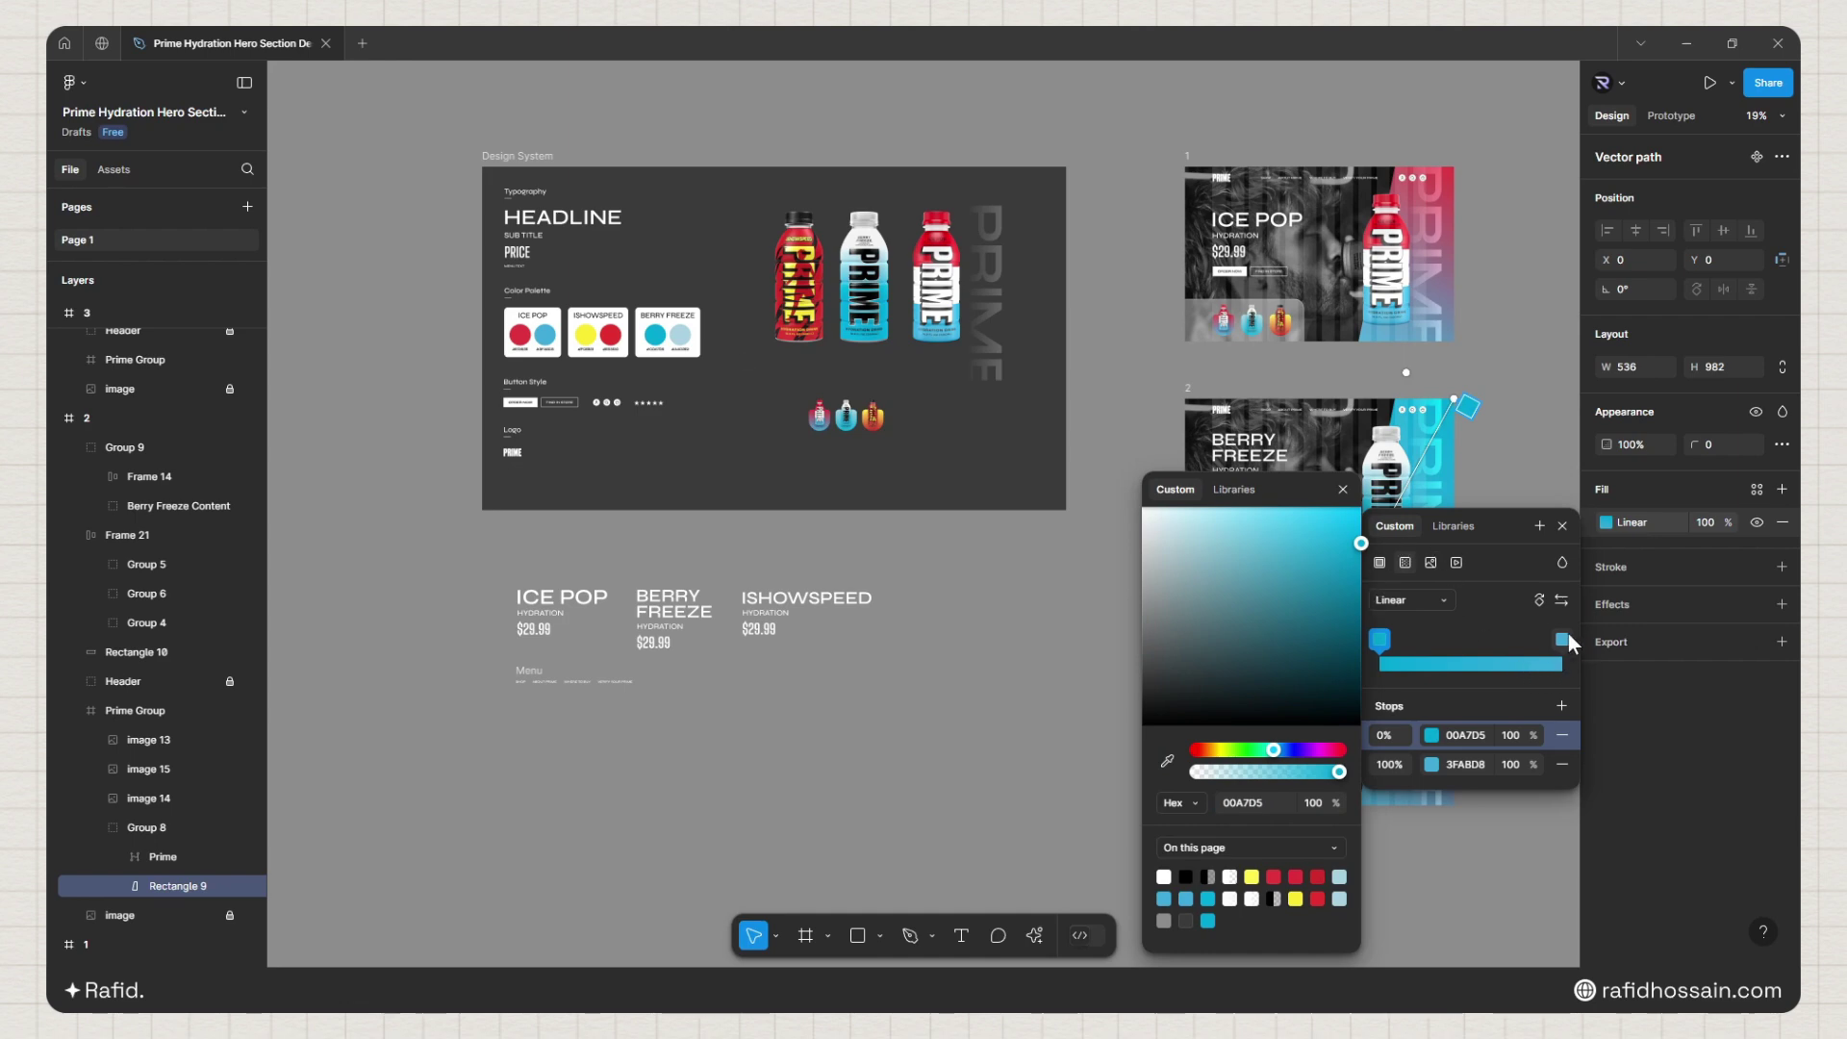
Step: Set the gradient's end stop to AAD2E2, sampled from the Berry Freeze palette, with the first stop at 0%
left_click(1562, 638)
left_click(1167, 761)
left_click(680, 339)
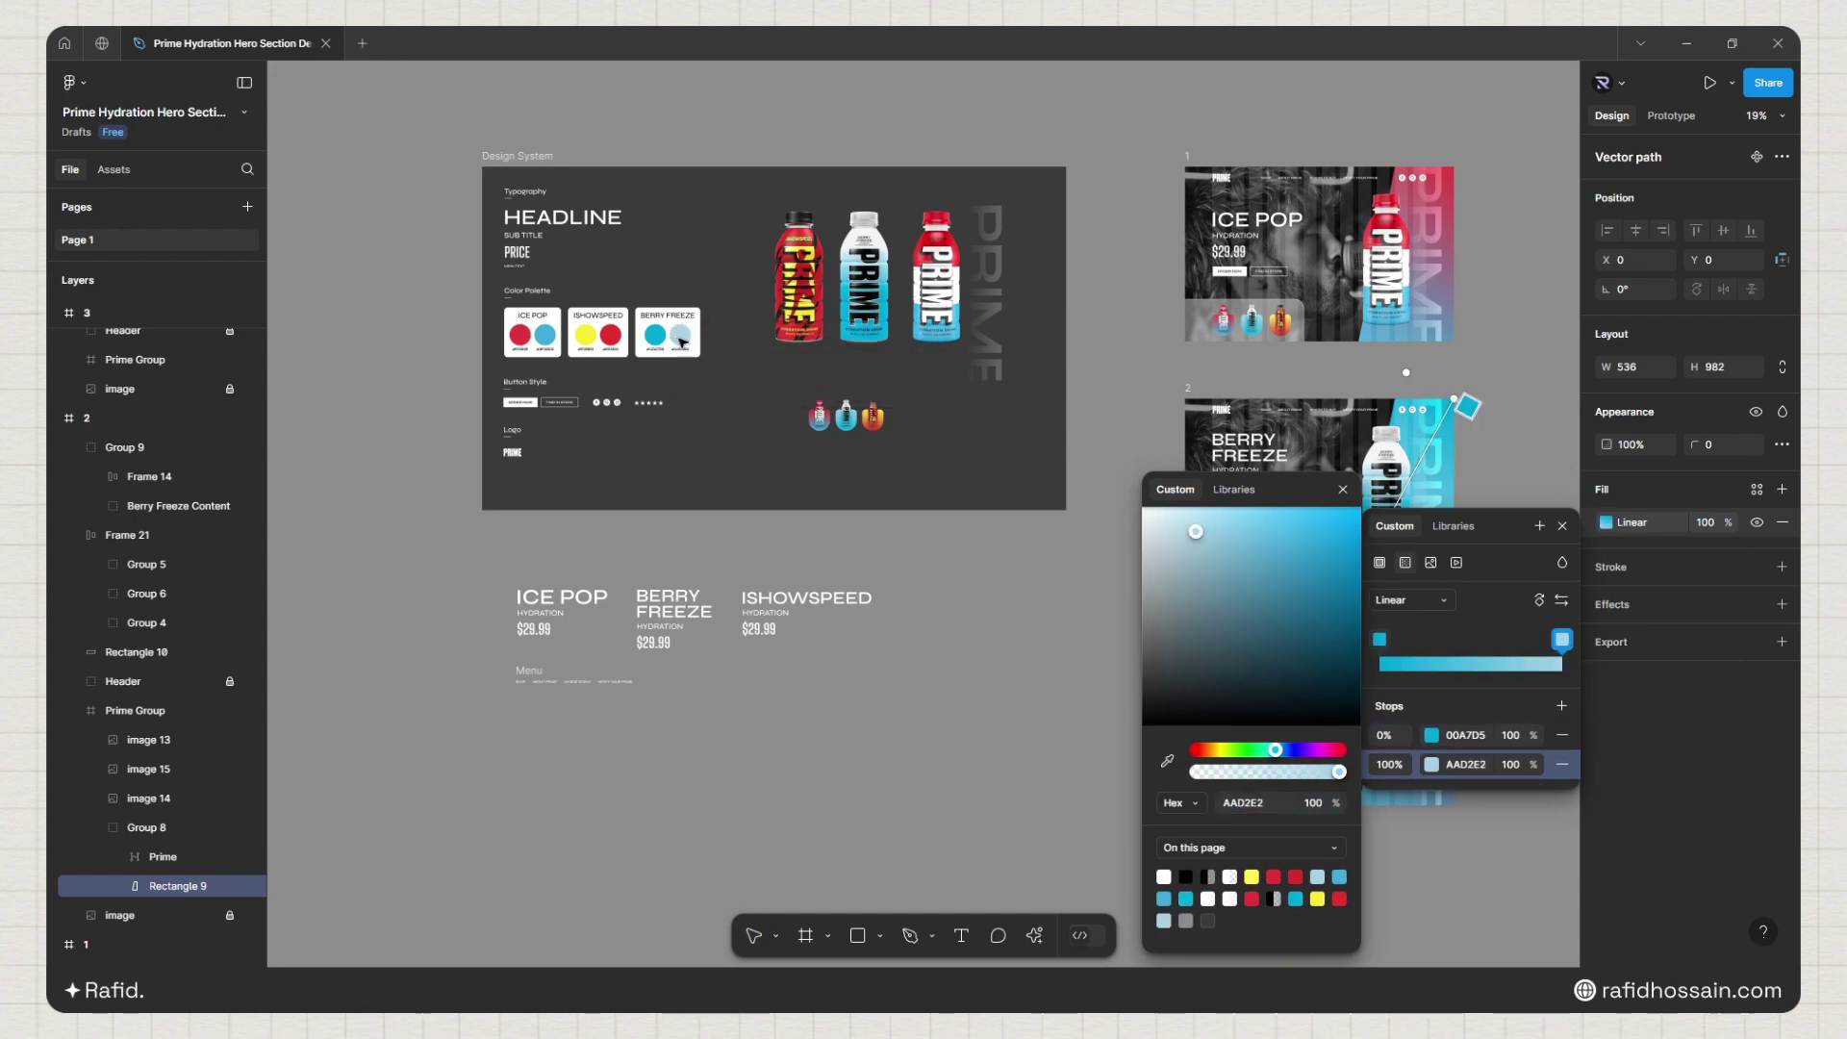
scroll(1522, 473, "up", 3)
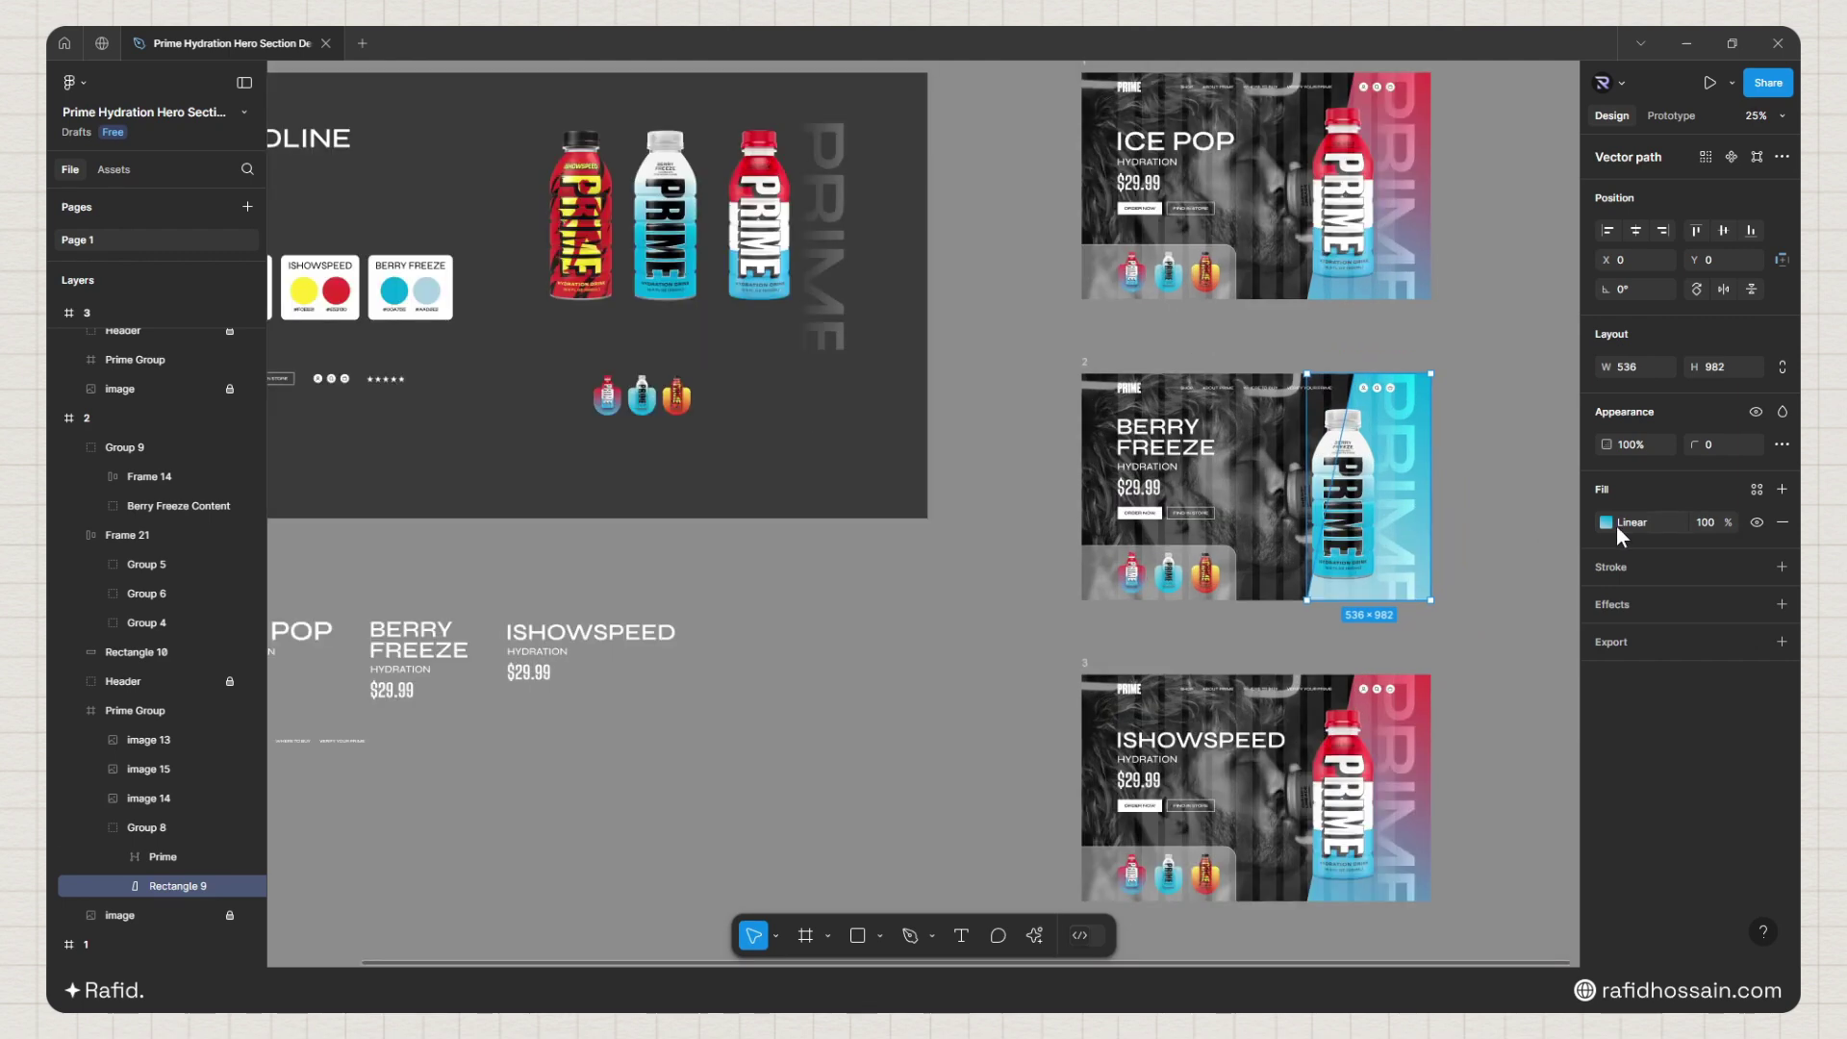
left_click(1606, 522)
mouse_move(1400, 637)
left_mouse_down()
mouse_move(1461, 639)
mouse_move(1380, 638)
mouse_move(1573, 535)
mouse_move(1482, 660)
mouse_move(1566, 660)
mouse_move(1472, 642)
mouse_move(1376, 663)
left_mouse_up()
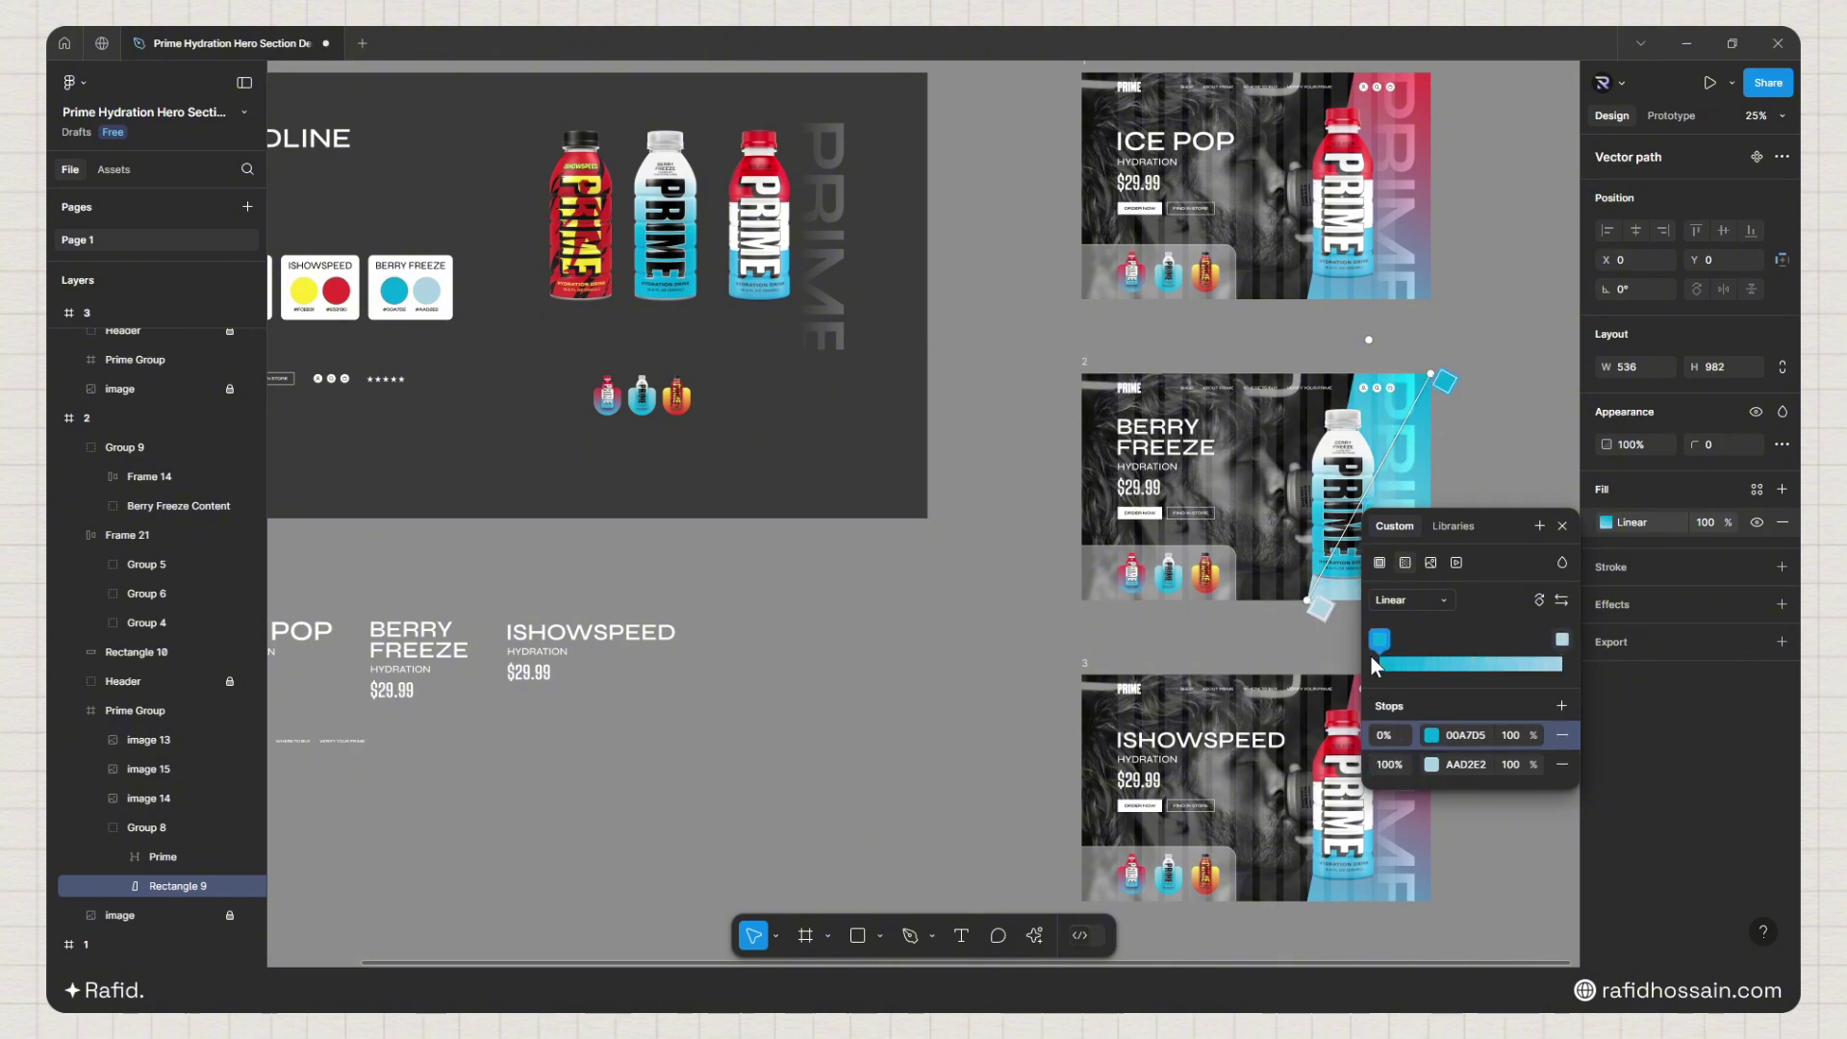
left_click(1562, 526)
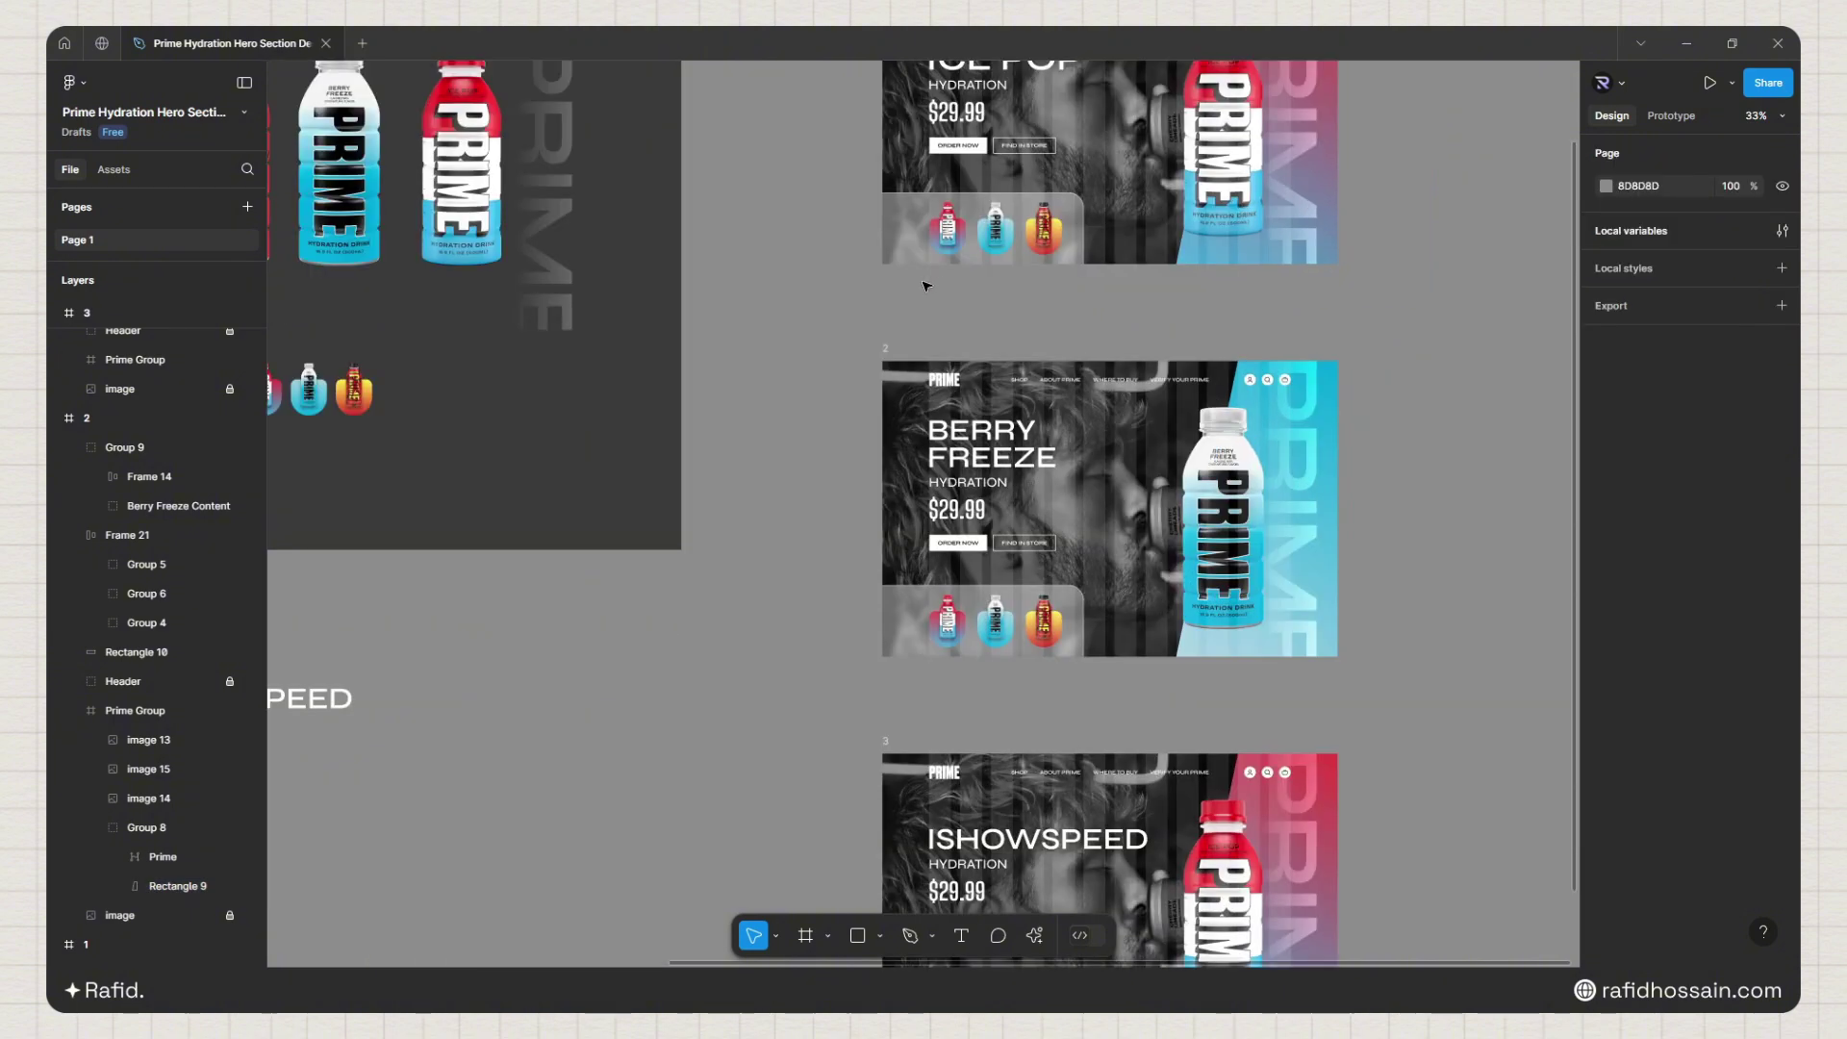
Step: Move the three bottle images in frame 3's Prime Group up together until the ISHOWSPEED bottle fills the visible area
scroll(927, 285, "down", 3)
scroll(1249, 664, "up", 3)
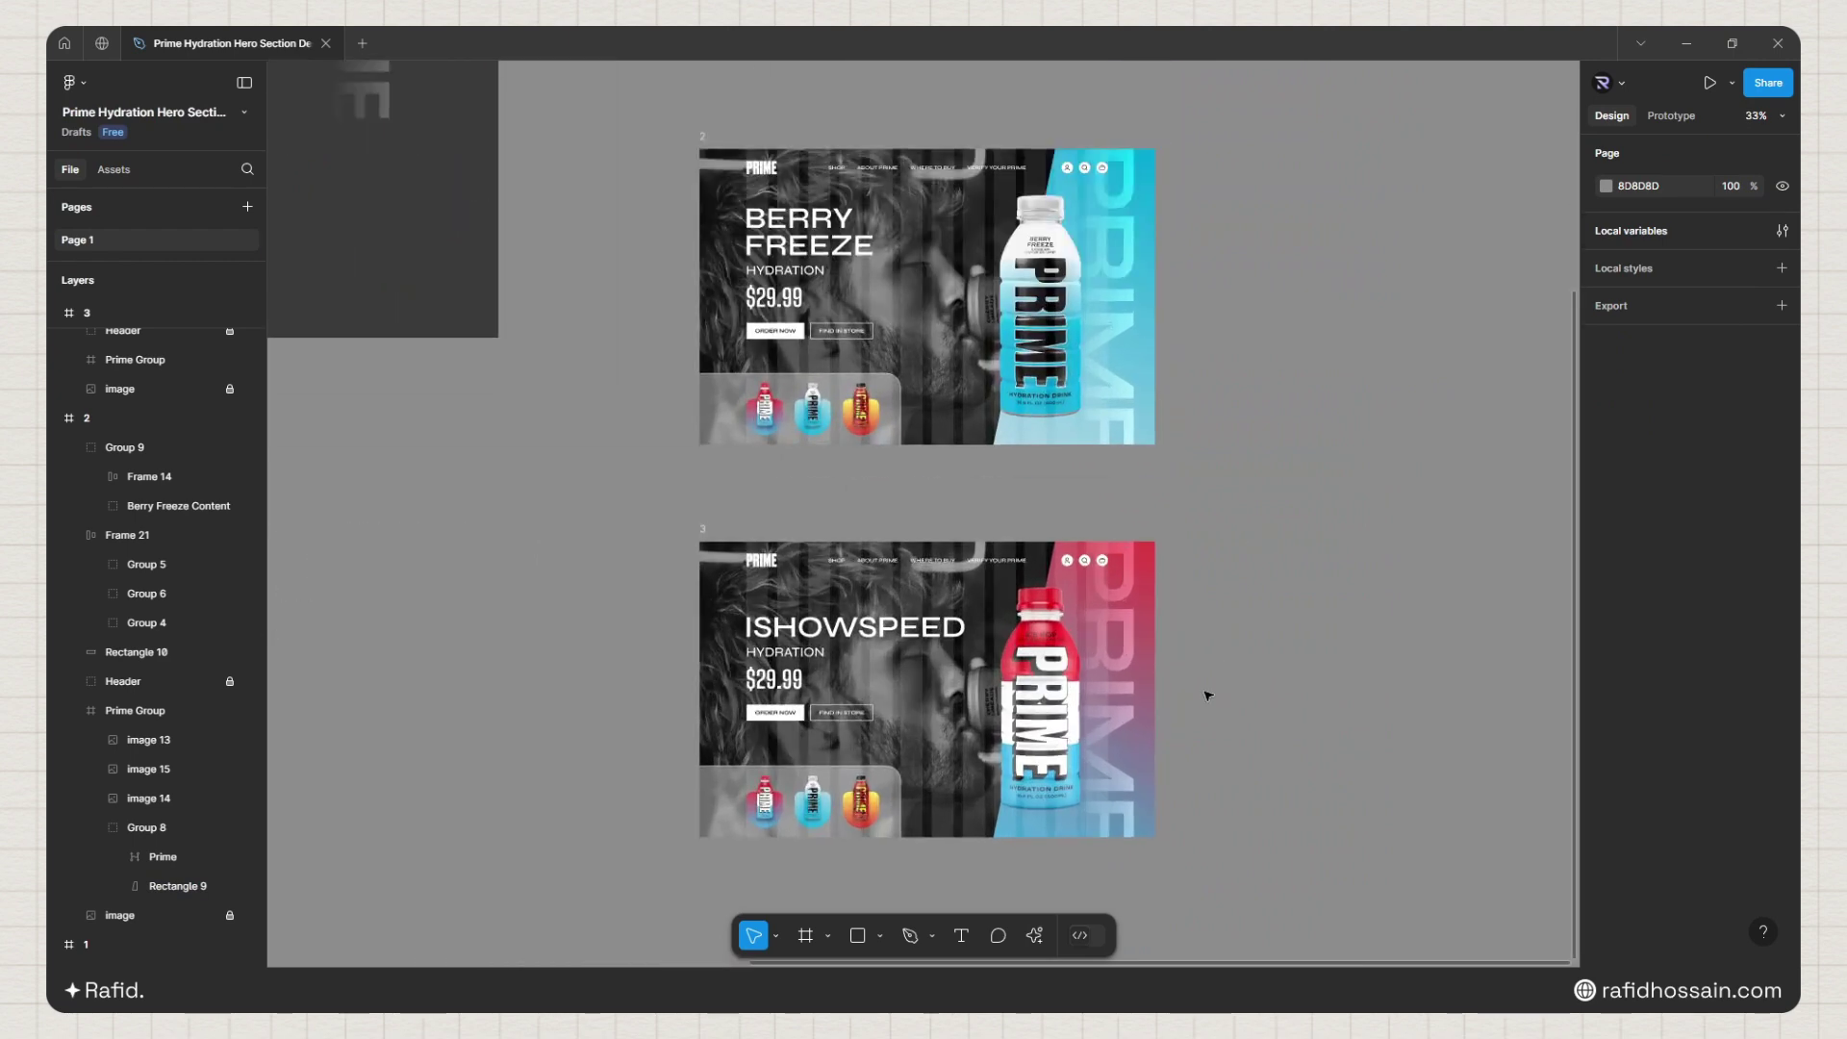
left_click_drag(1211, 695, 1215, 517)
scroll(1026, 444, "up", 2)
scroll(108, 464, "up", 5)
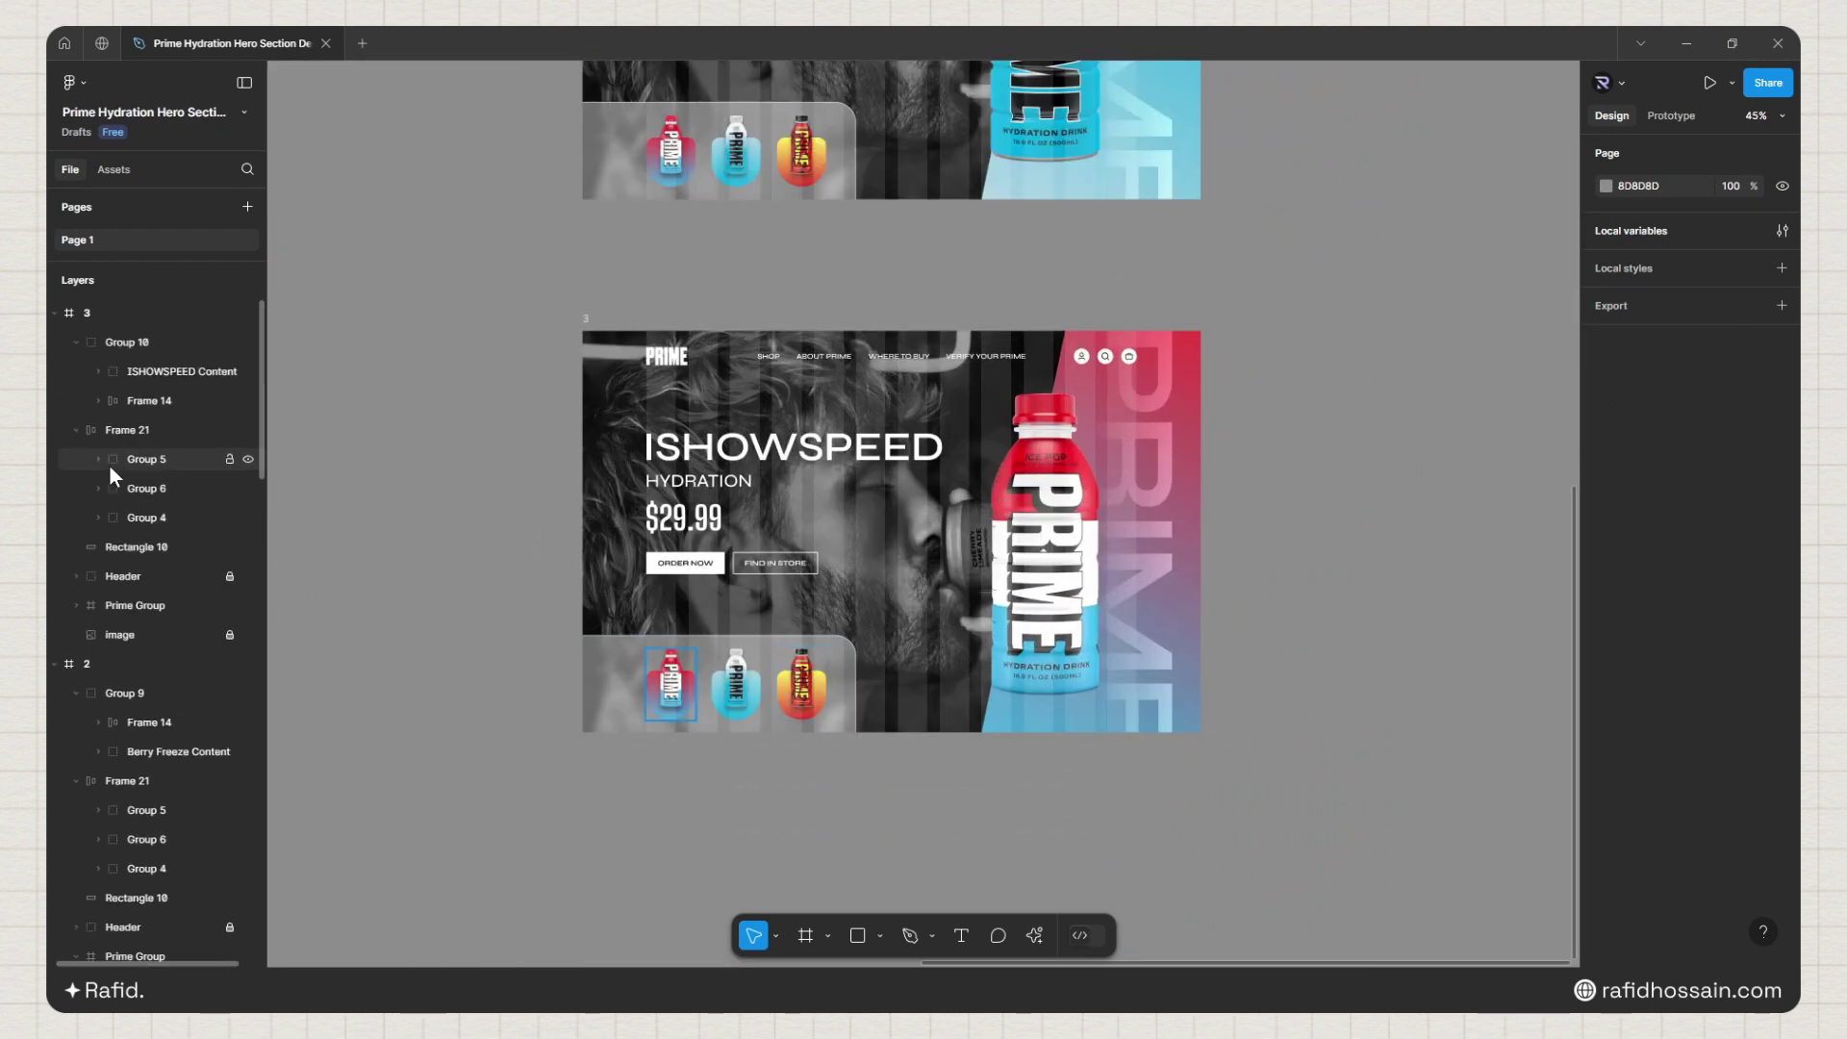
left_click(83, 605)
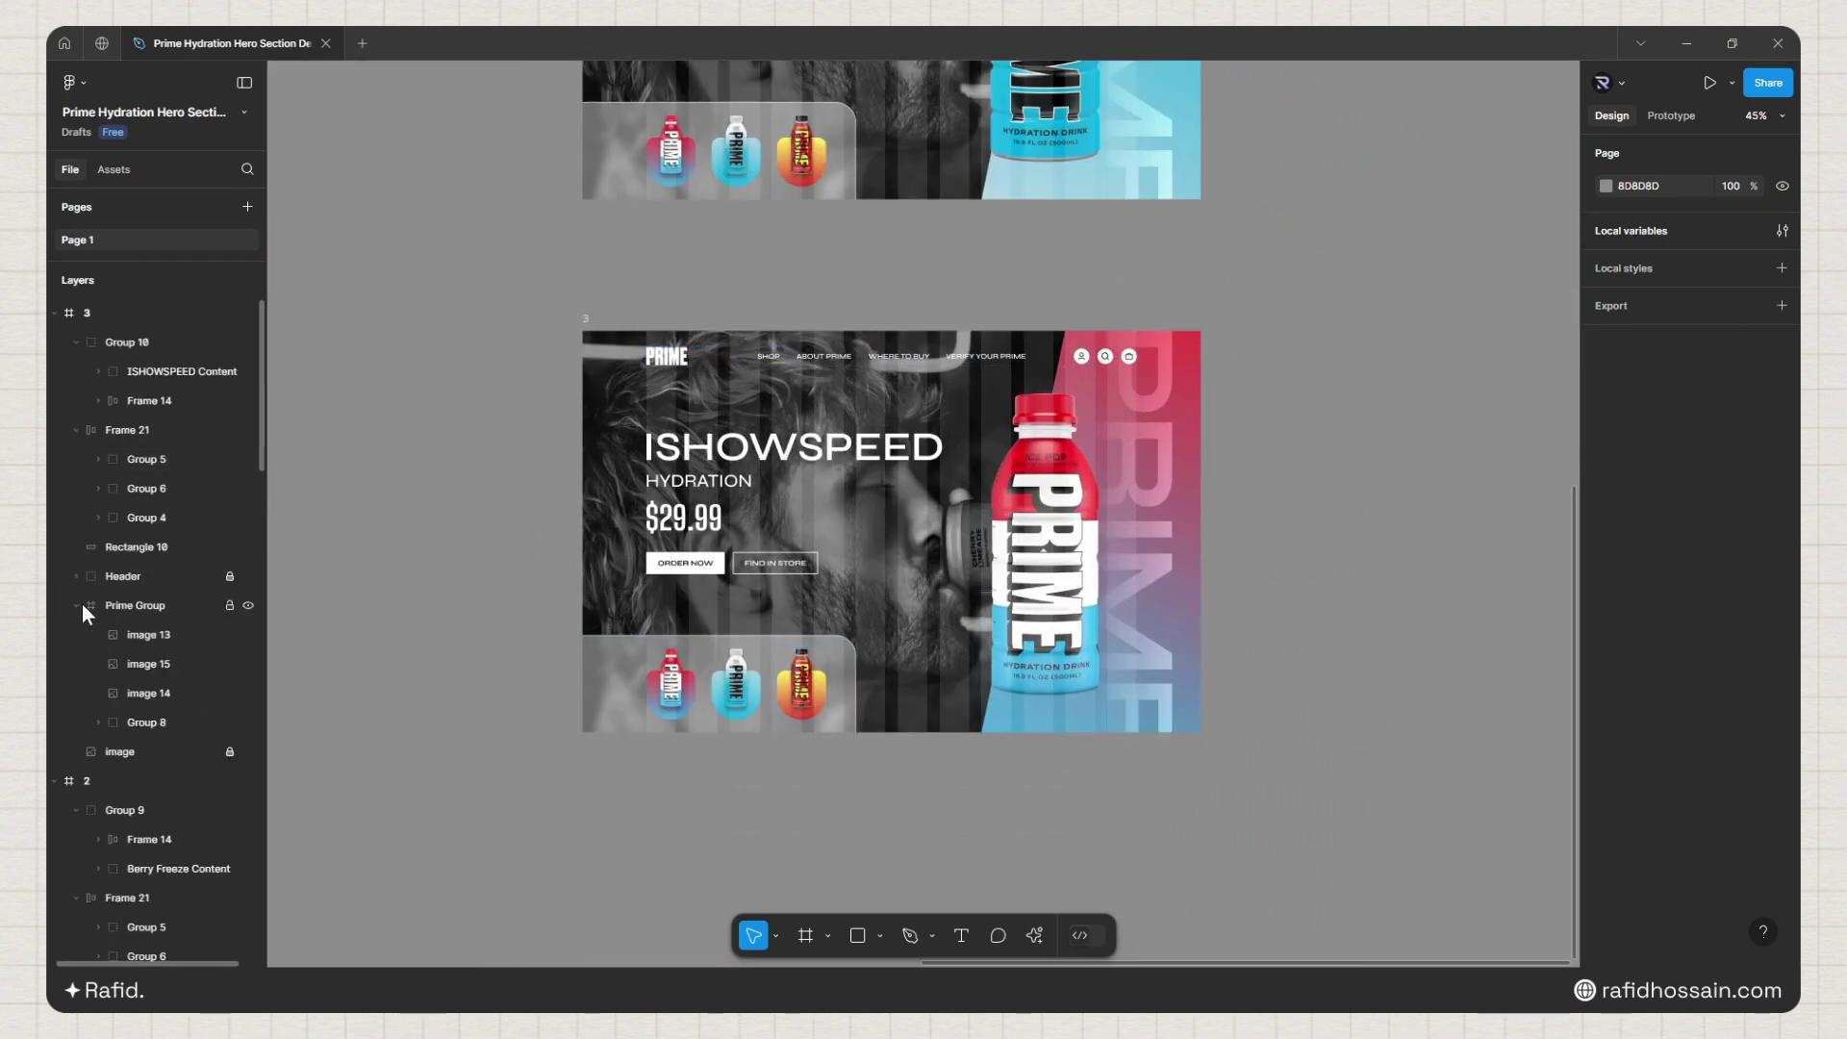
left_click(154, 639)
left_click(154, 693, "shift")
scroll(1265, 481, "down", 2)
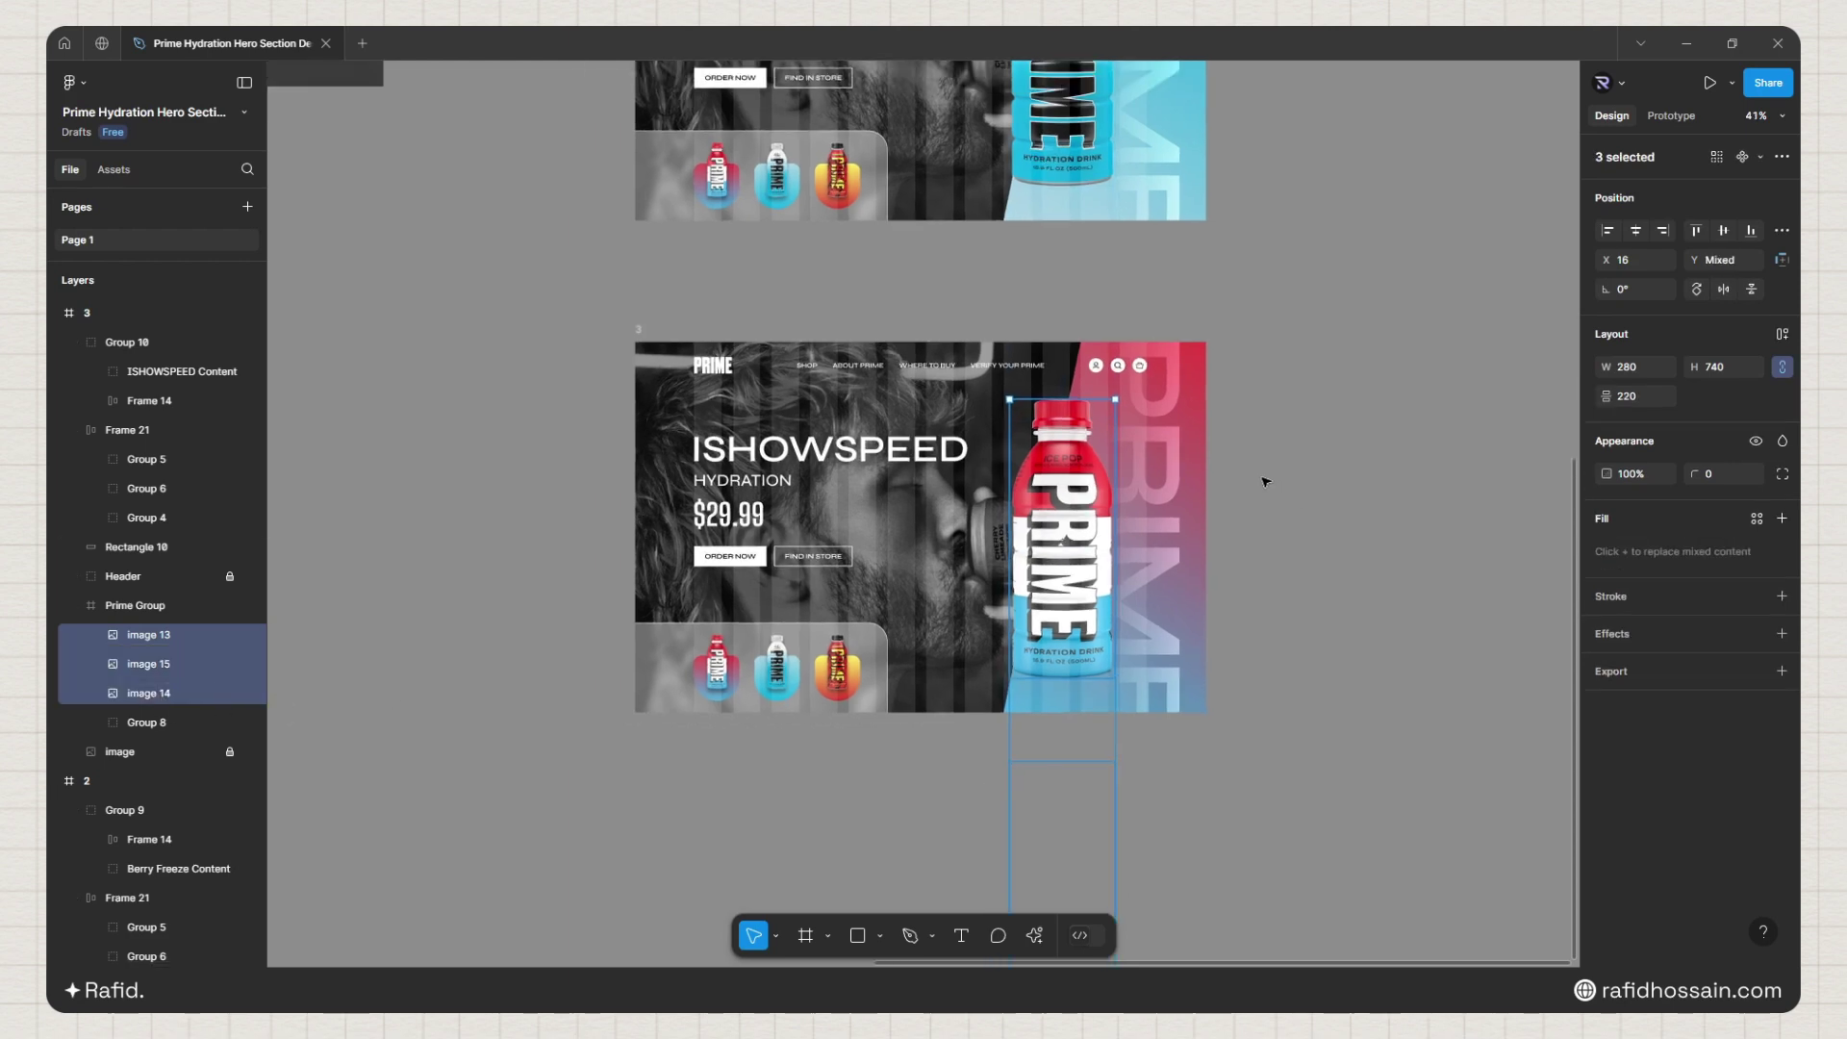
key("shift+Up")
key("shift+Up")
key("shift+Up")
key("shift+Up")
key("shift+Up")
key("shift+Up")
key("shift+Up")
key("shift+Up")
key("shift+Up")
key("shift+Up")
key("shift+Up")
key("shift+Up")
key("shift+Up")
key("shift+Up")
key("shift+Up")
key("shift+Up")
key("shift+Up")
key("shift+Up")
key("shift+Up")
key("shift+Up")
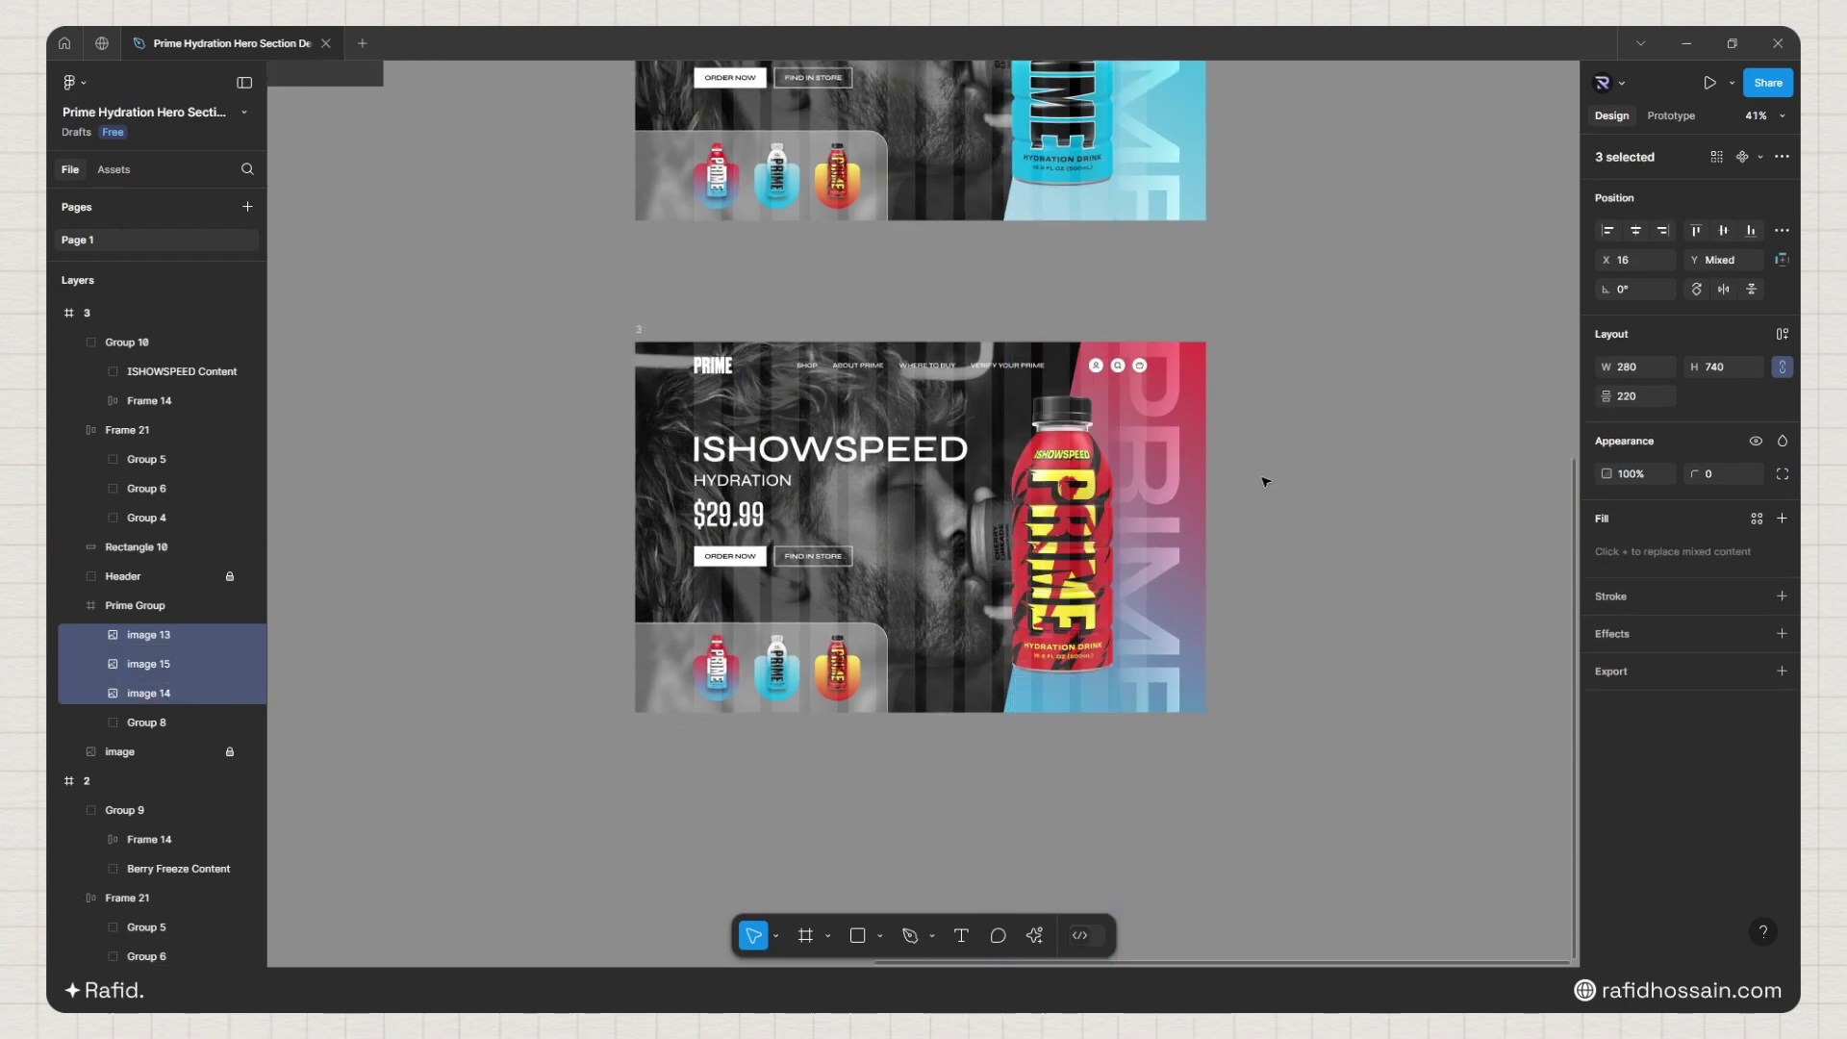
Step: Nudge frame 3's three bottle images down slightly so the ISHOWSPEED bottle takes the first bottle's original position
left_click(160, 636)
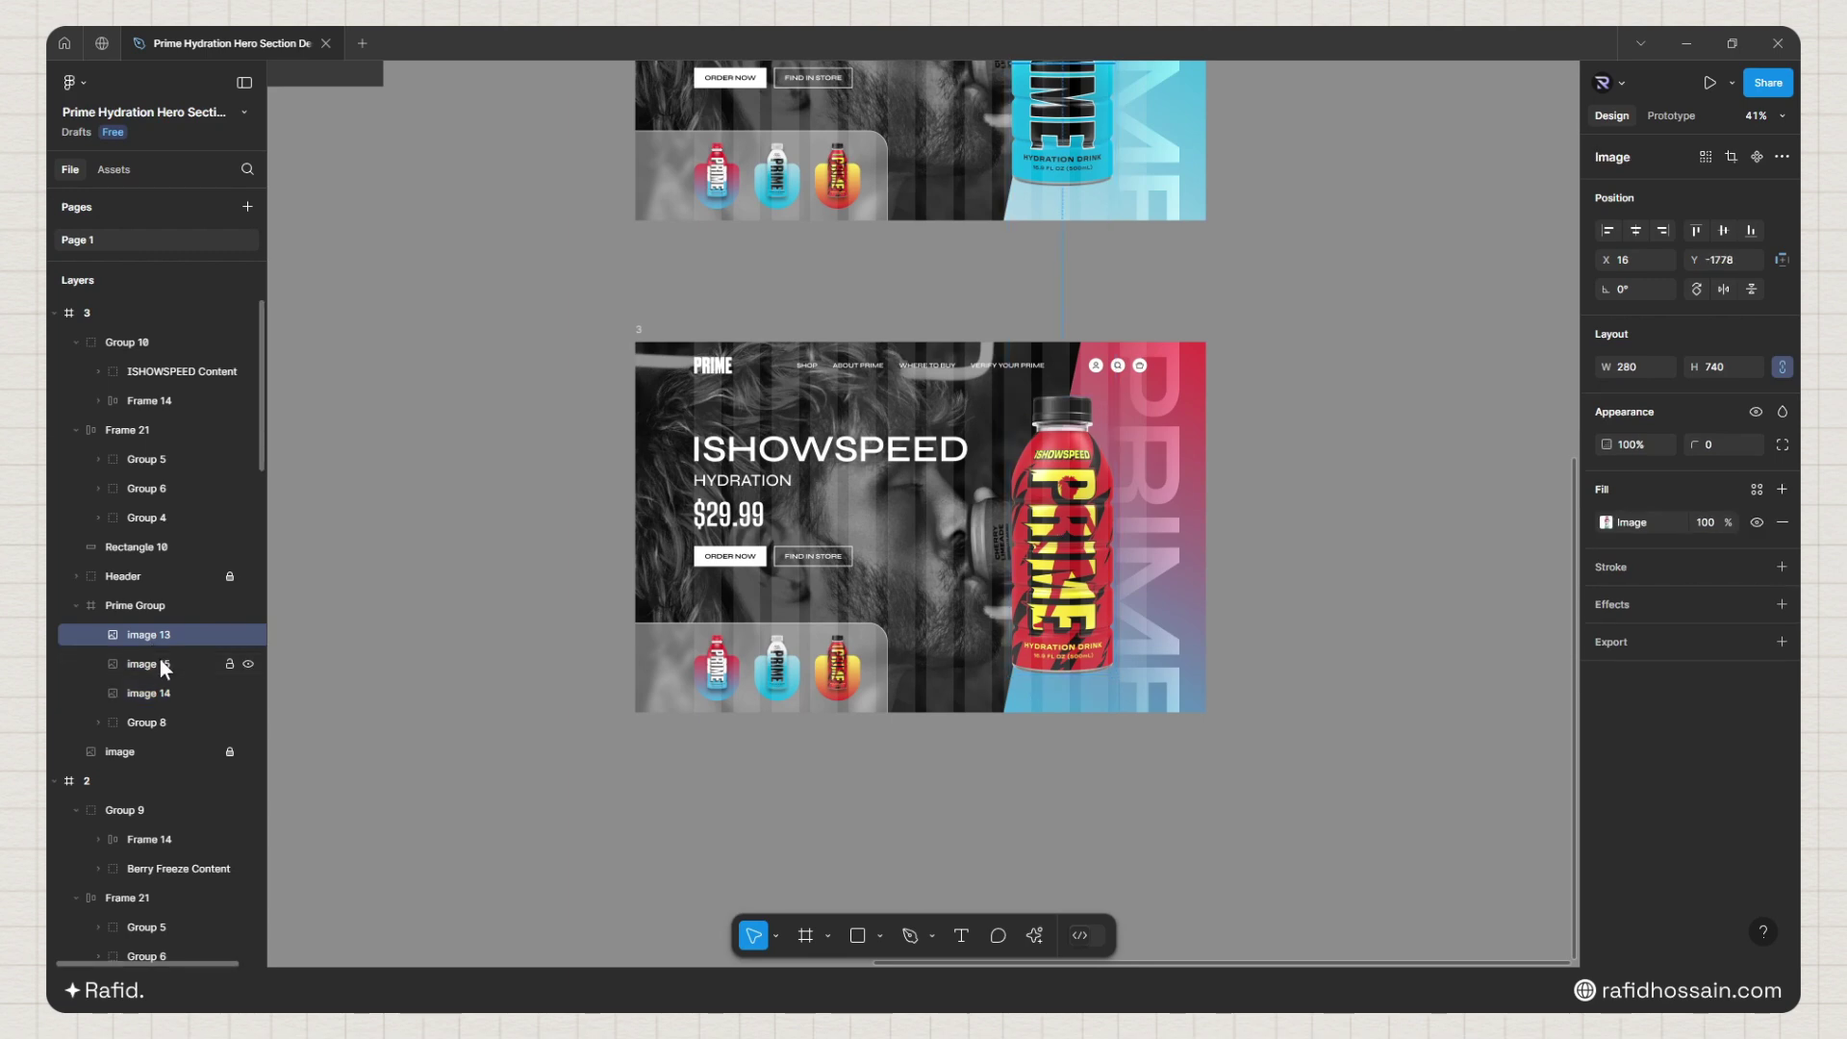
left_click(160, 662, "shift")
left_click(158, 687, "shift")
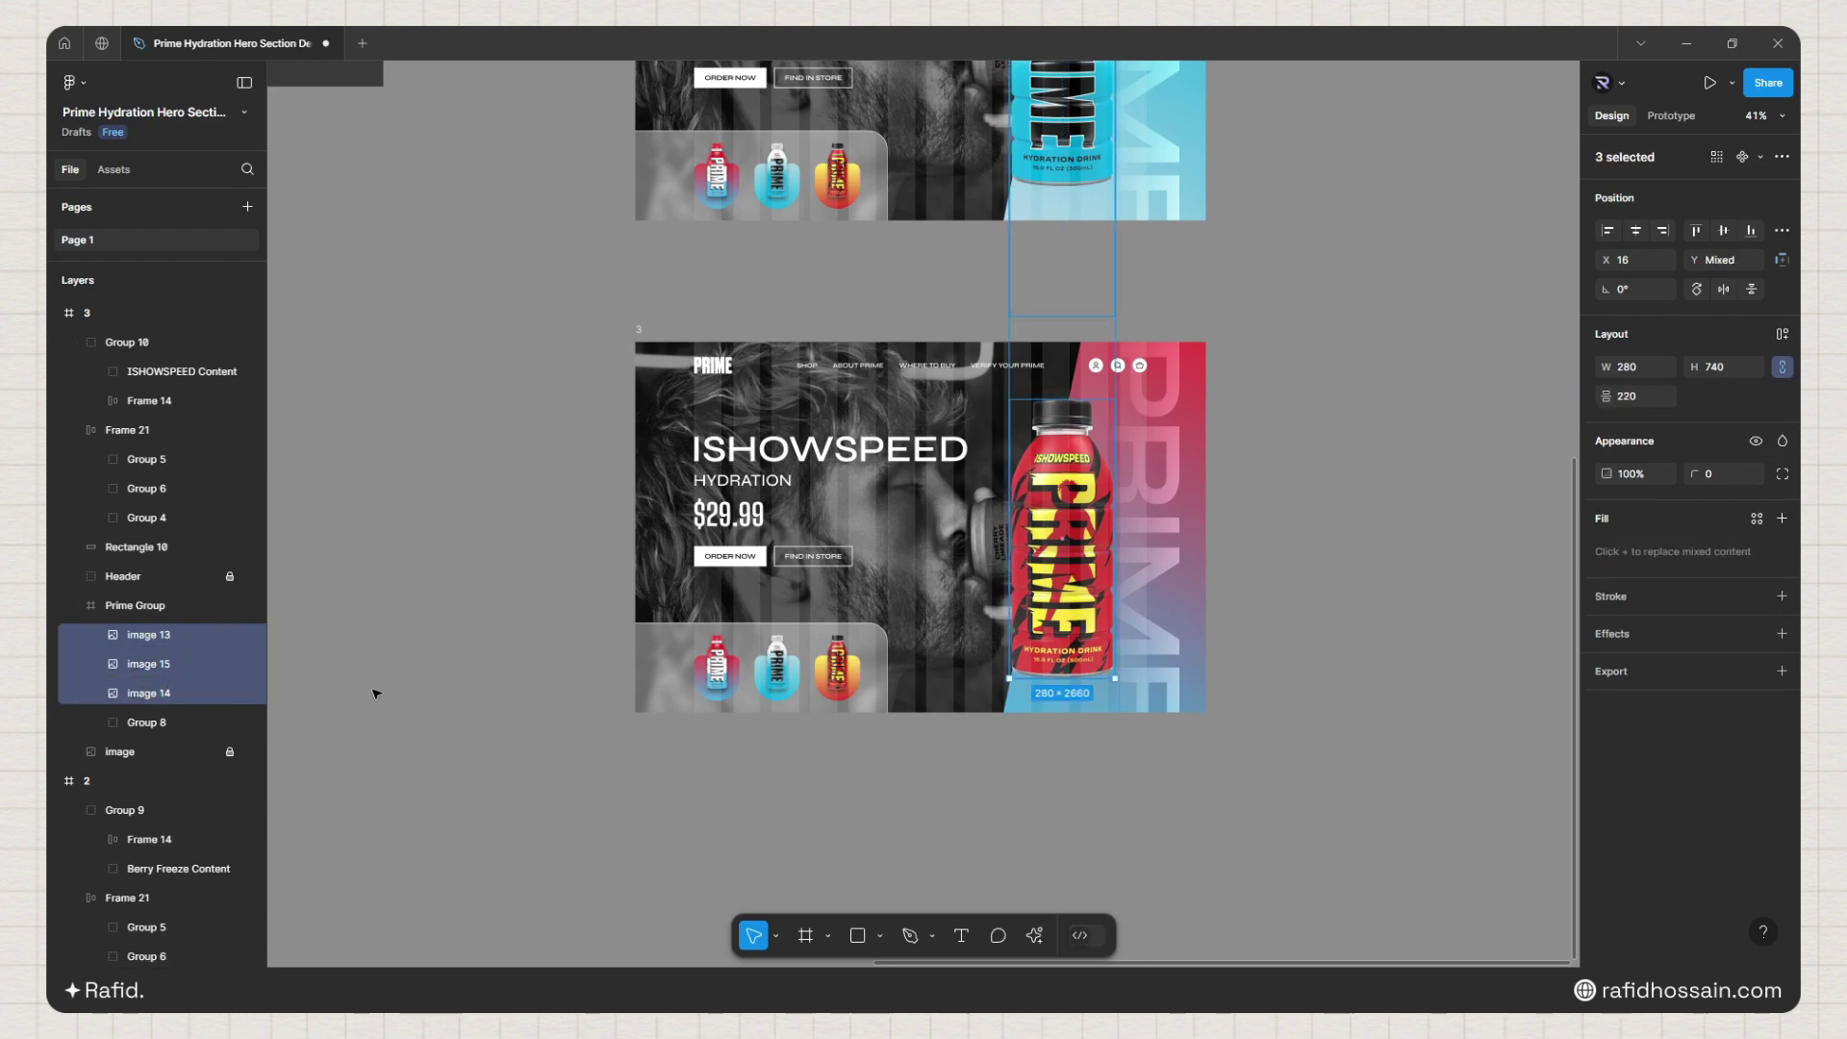
left_click(1262, 565)
Step: Set the first gradient stop of the slanted background shape in frame 3 to FCEB31, sampled from the ISHOWSPEED palette
scroll(1241, 558, "down", 5)
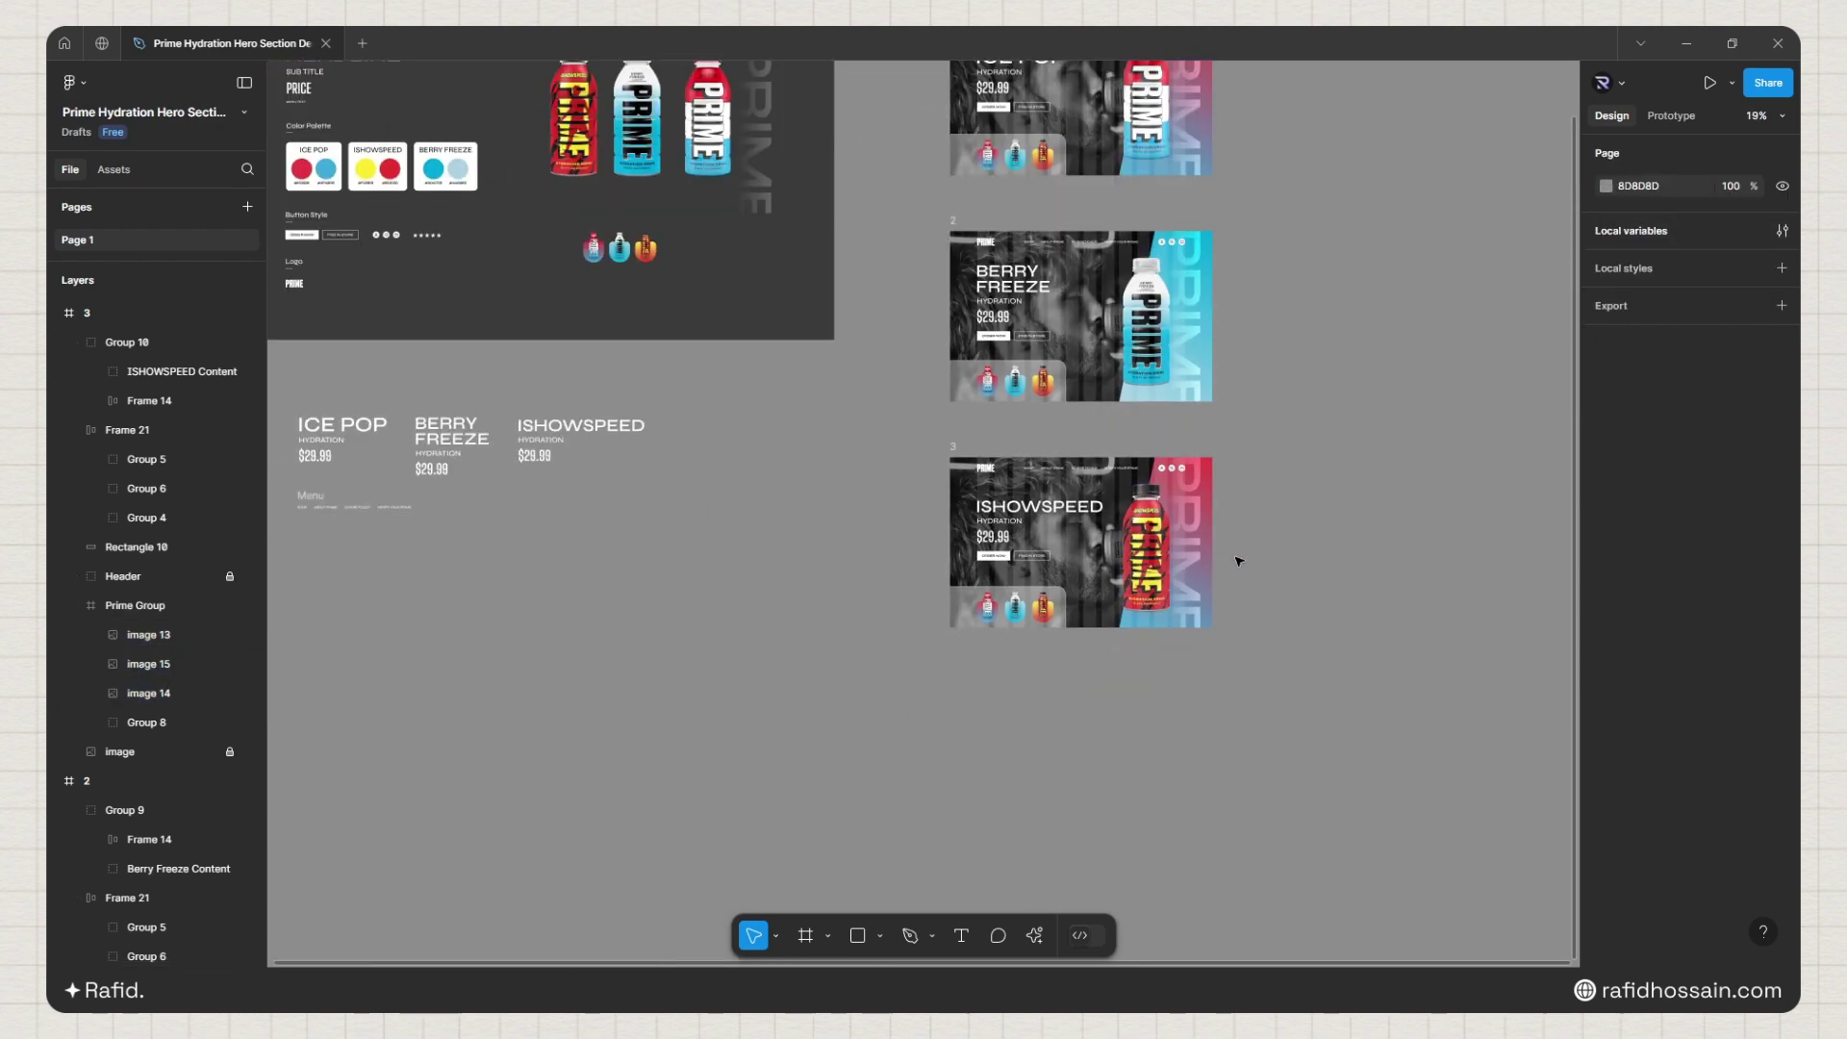
left_click(1204, 532, "ctrl")
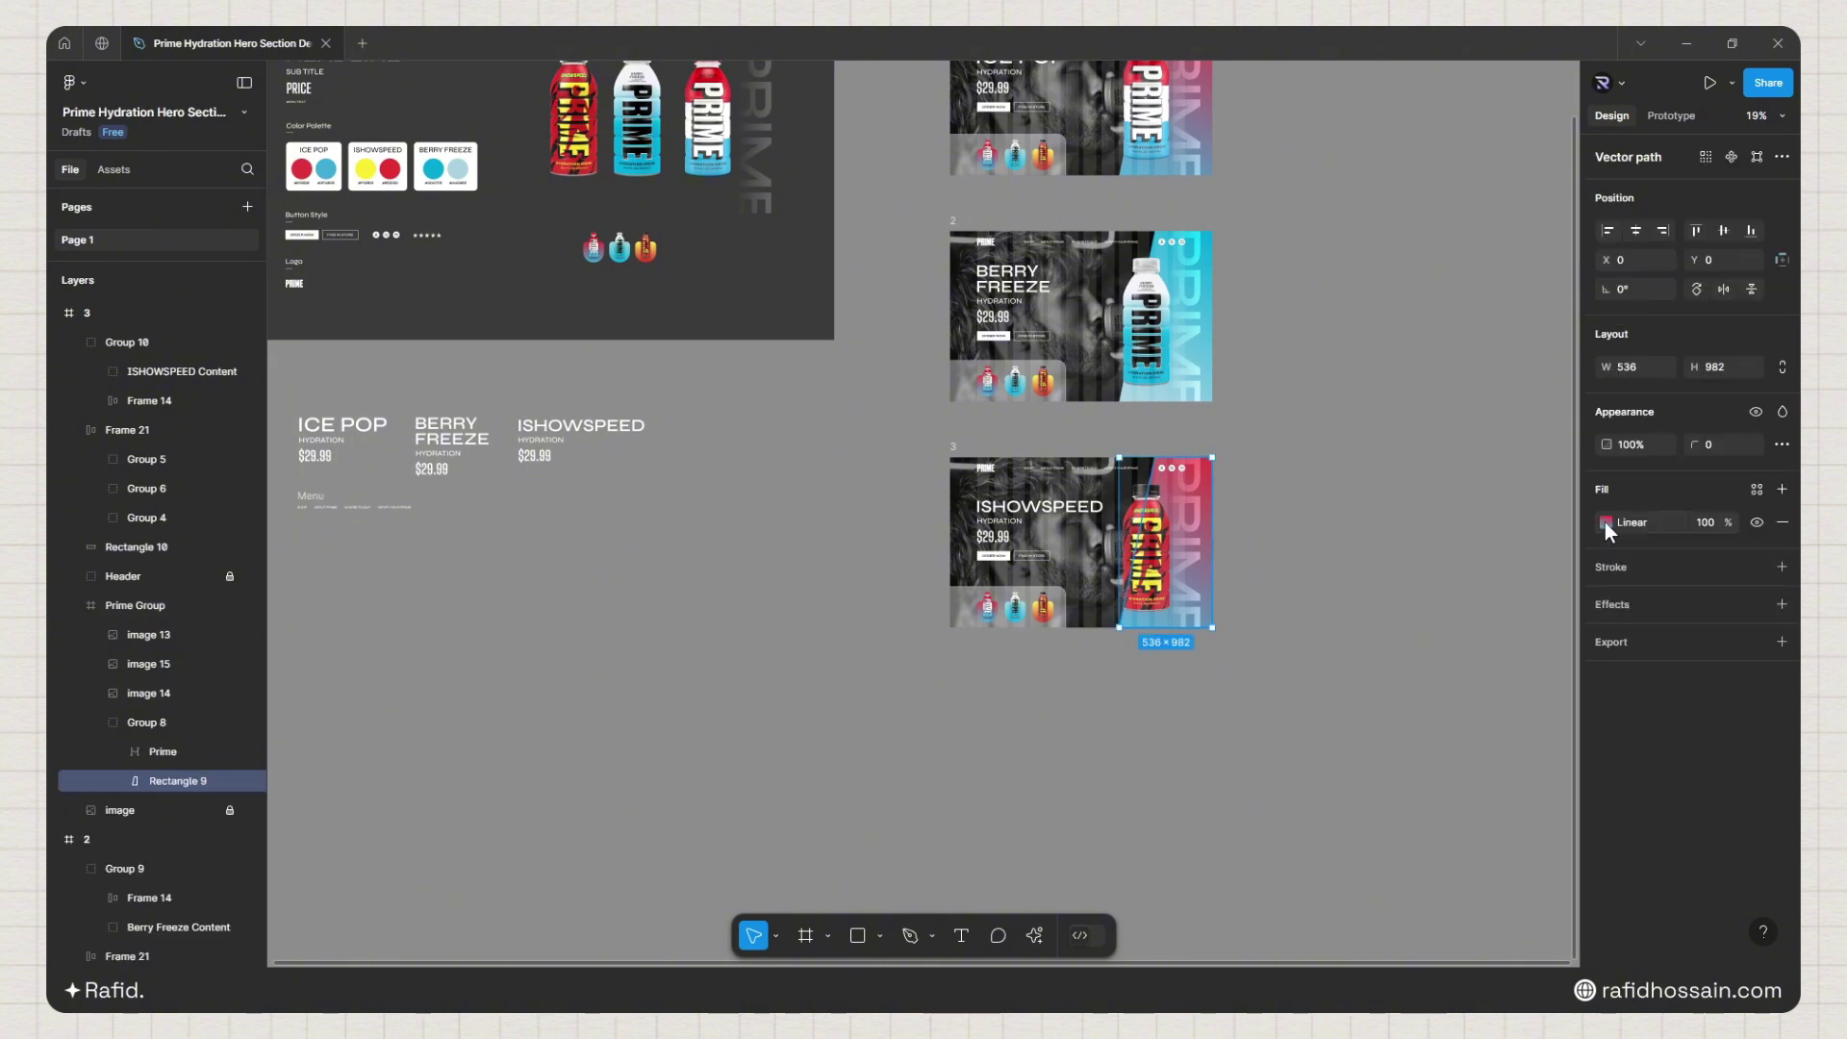
left_click(1606, 523)
left_click(1380, 639)
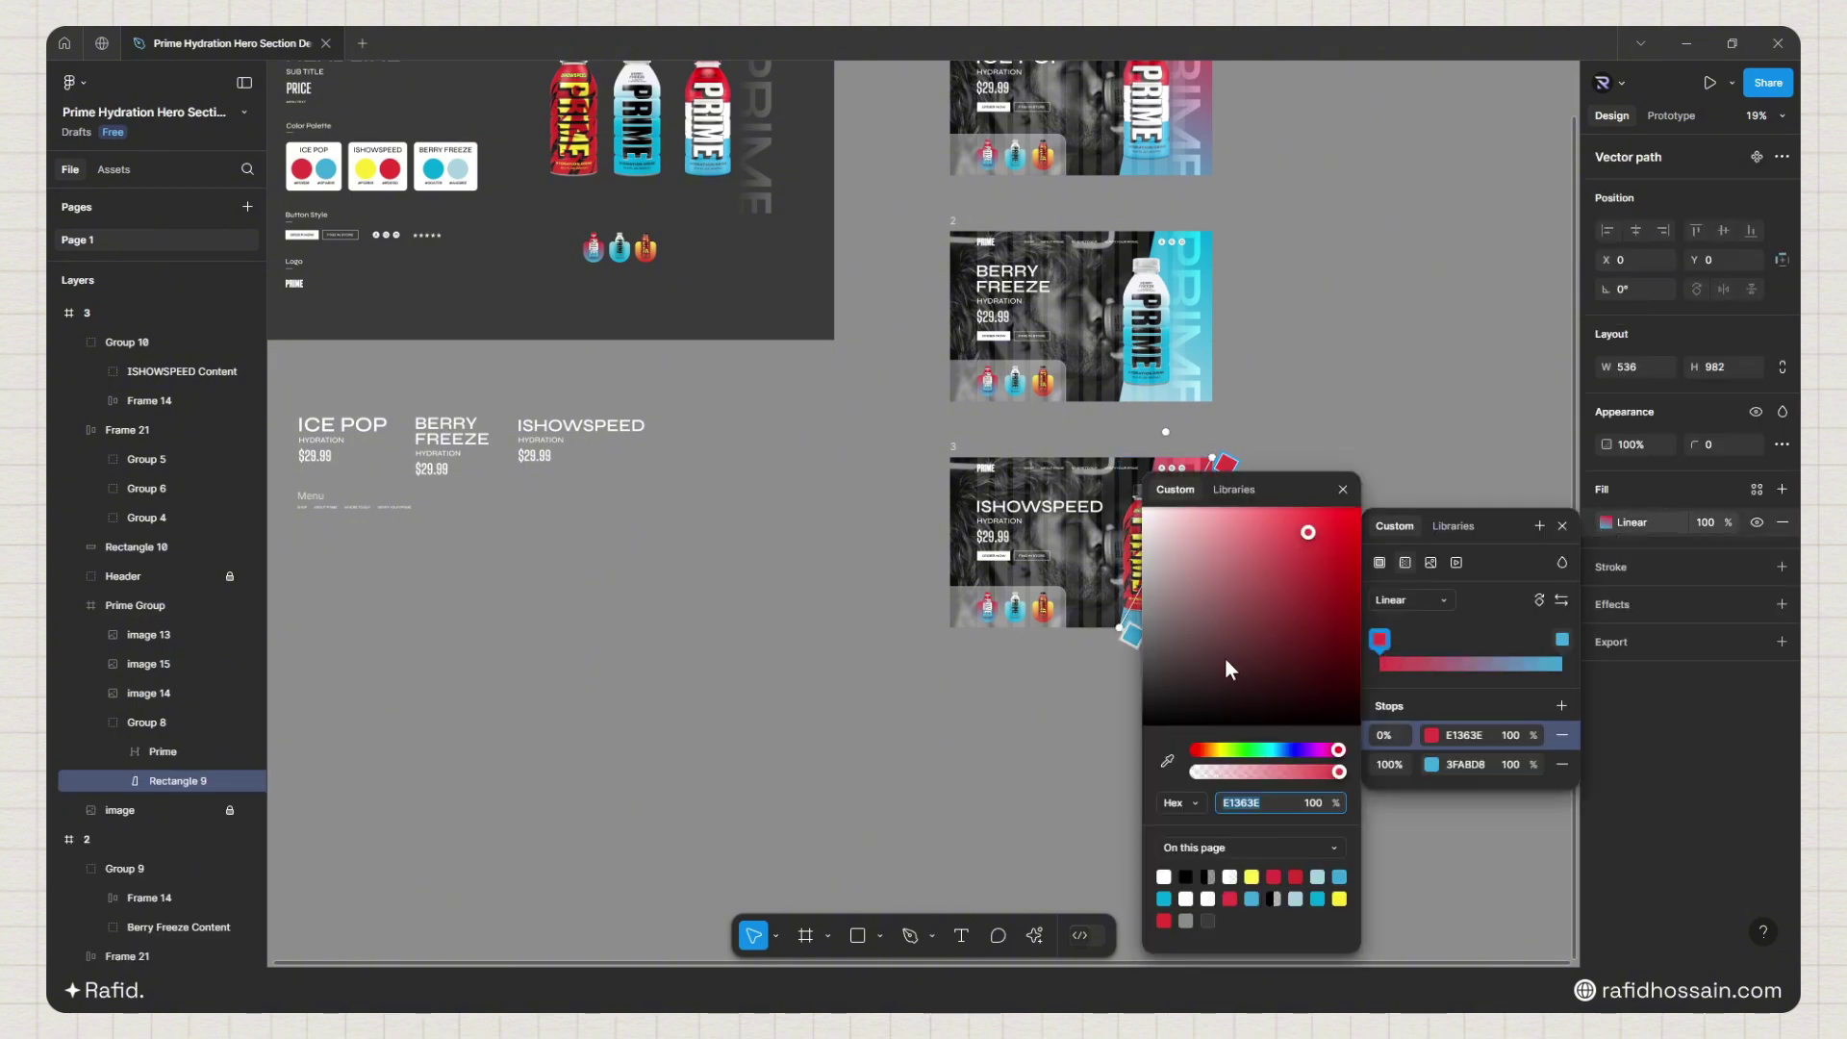
left_click(1167, 761)
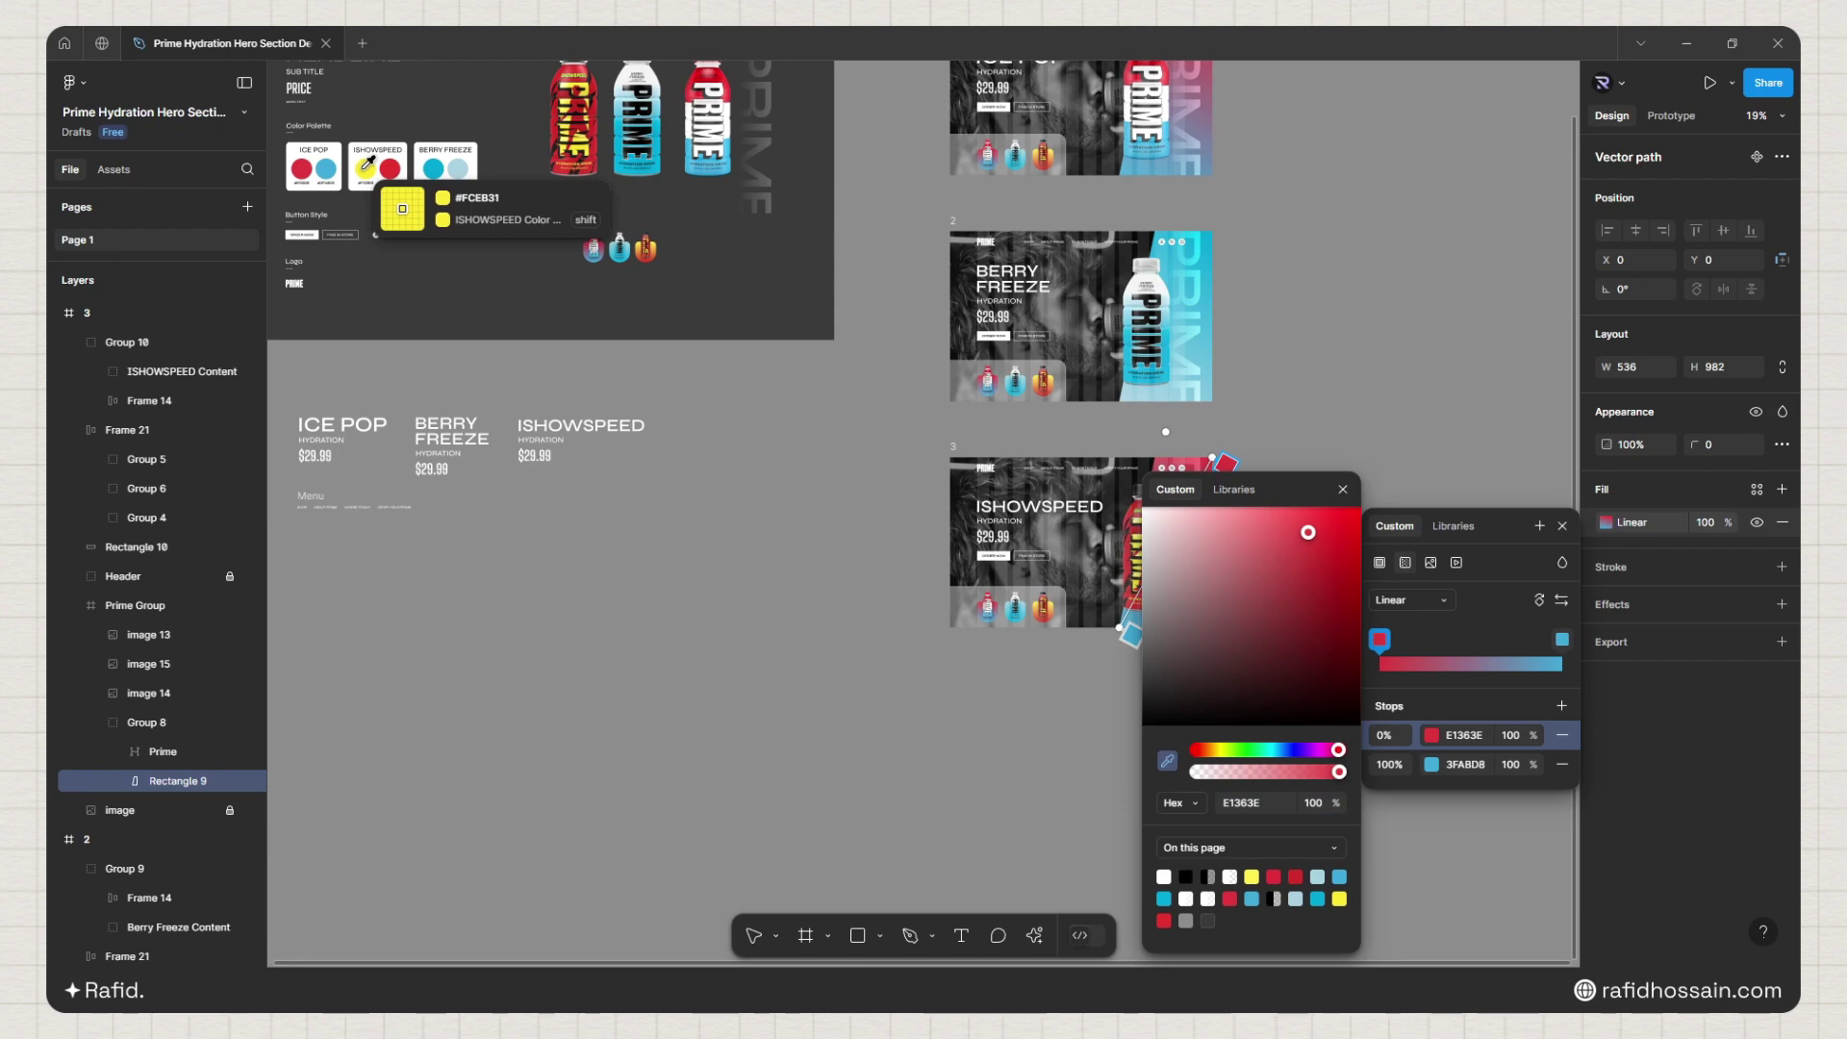
left_click(368, 162)
Step: Set the end stop of frame 3's slanted background gradient to E53130, sampled from the ISHOWSPEED palette
left_click(1562, 639)
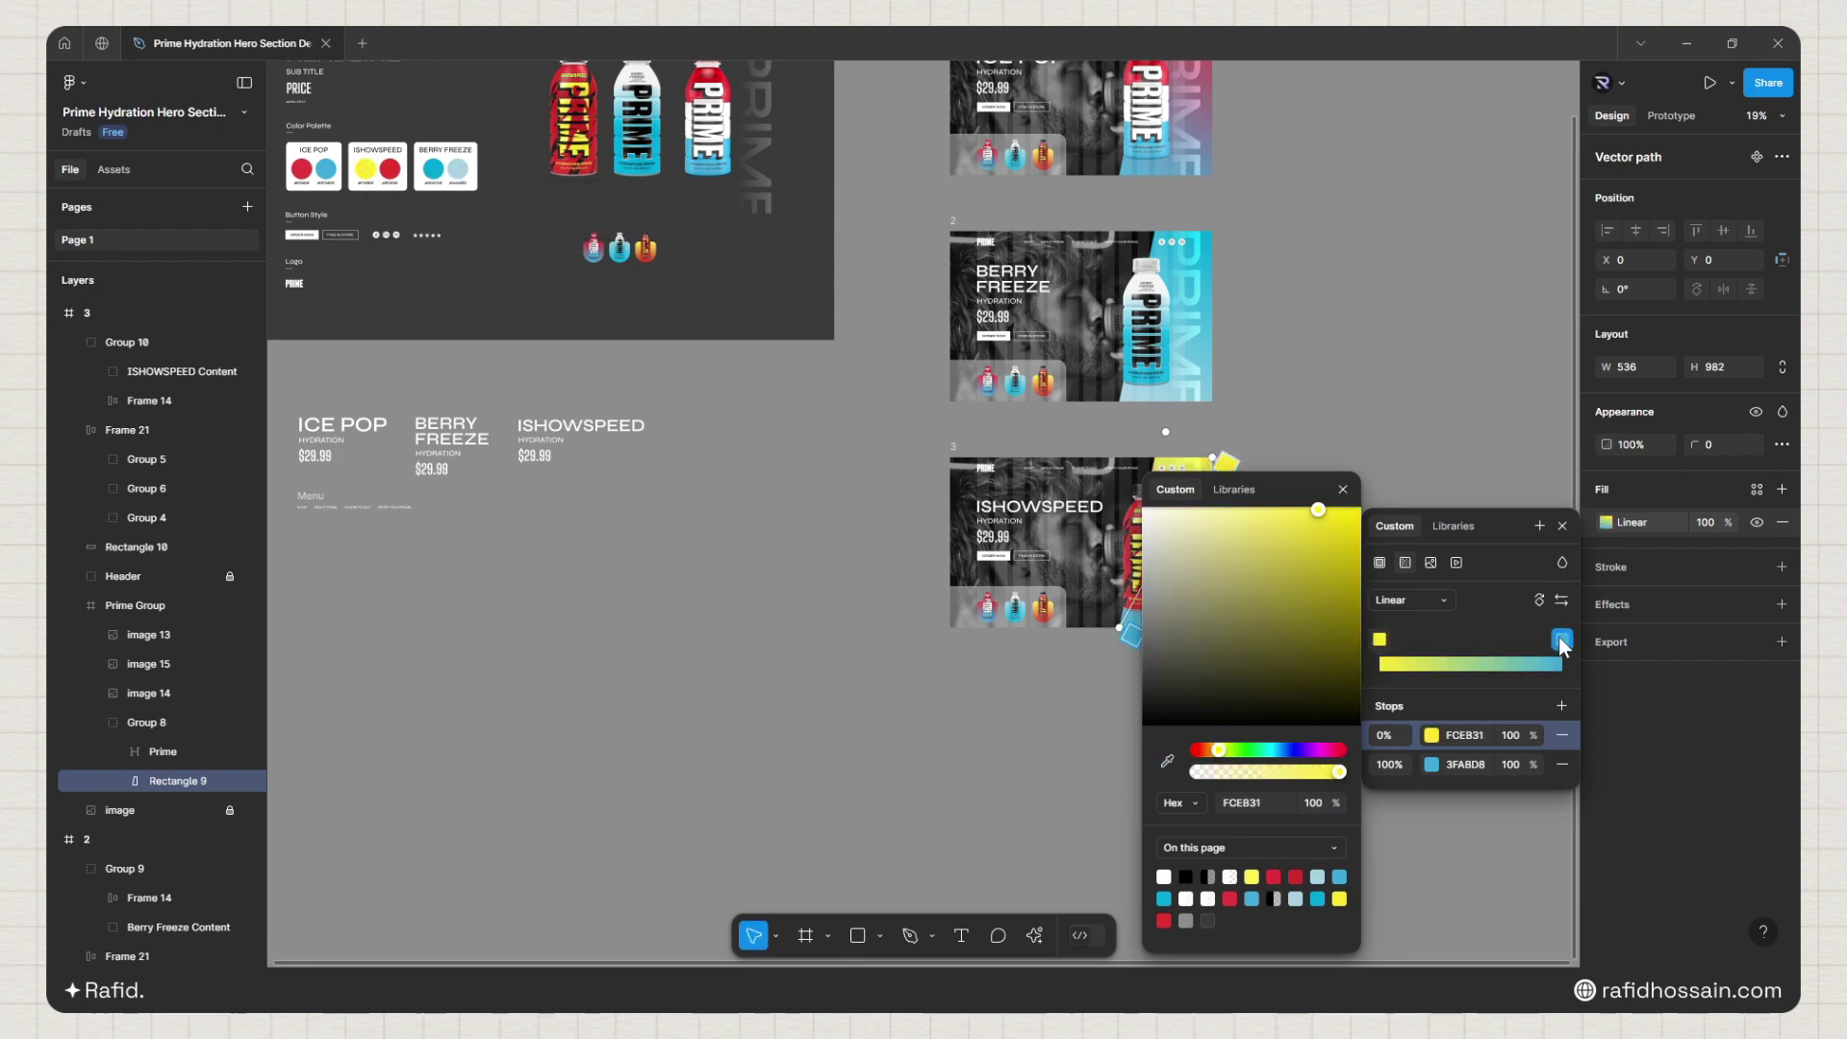
left_click(1167, 761)
left_click(389, 169)
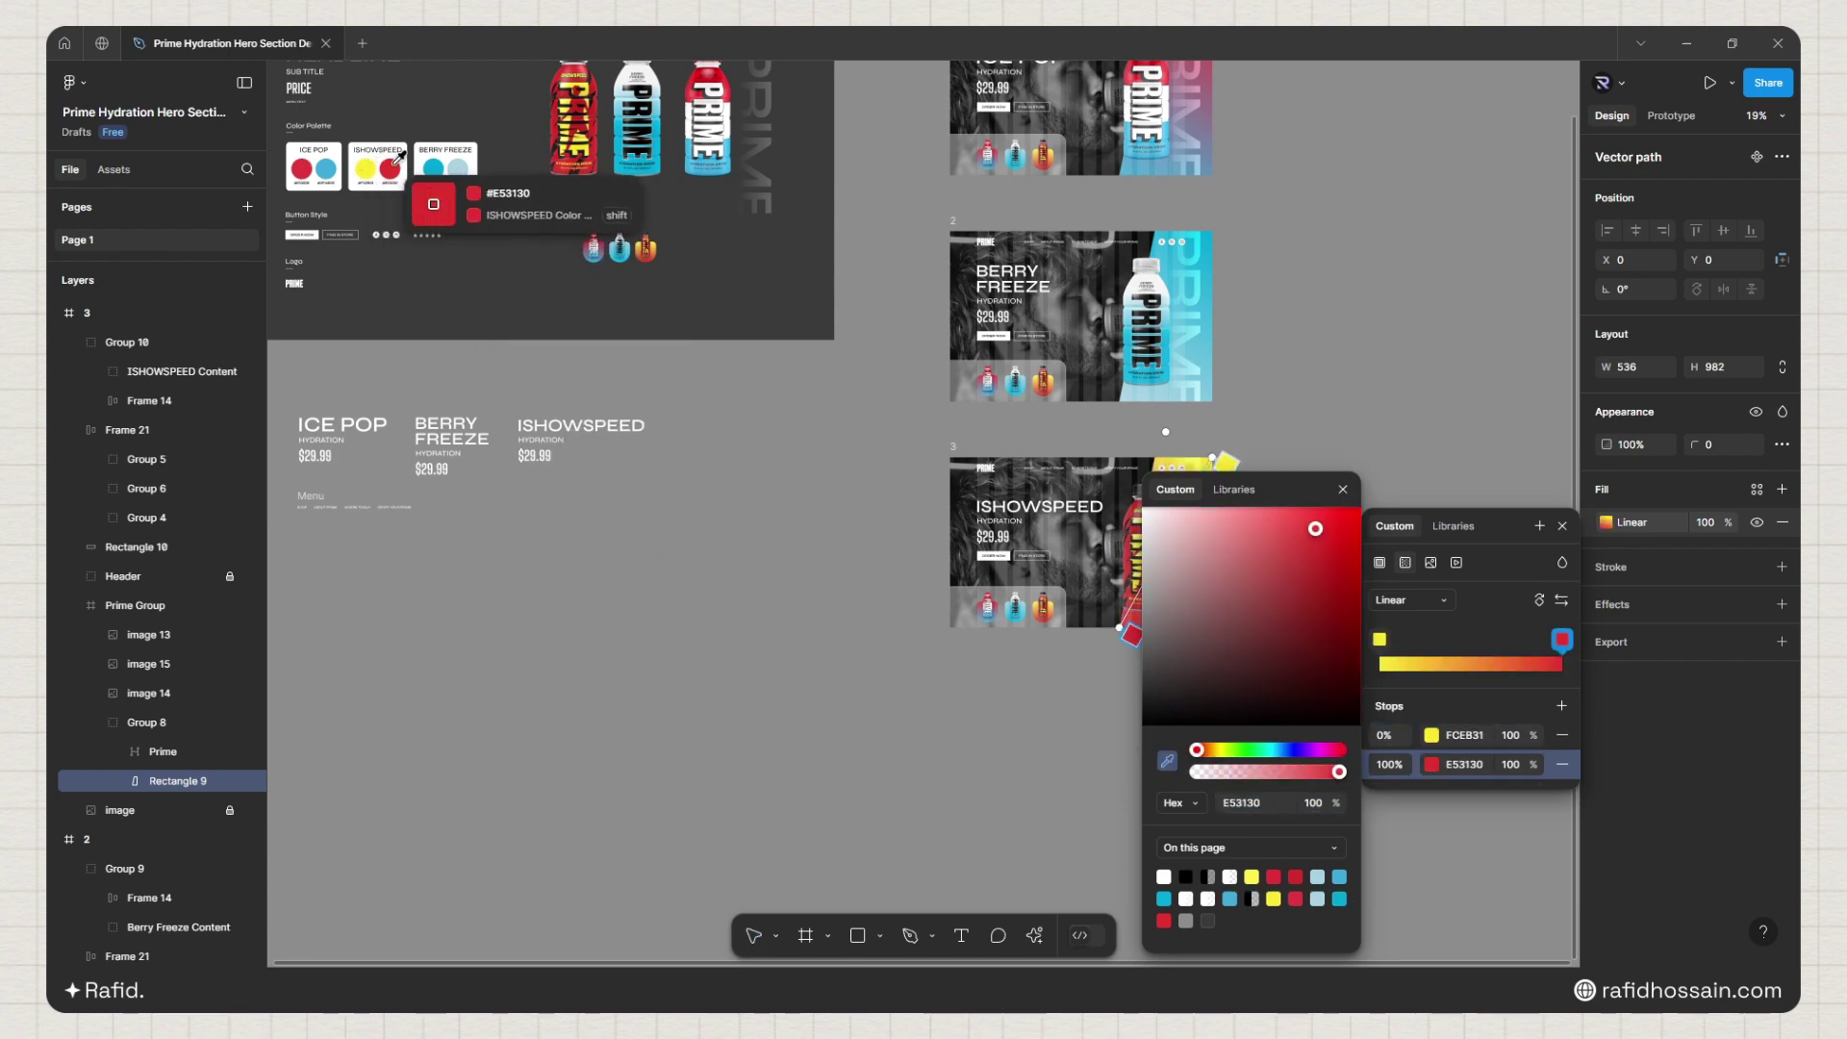
left_click(1337, 427)
scroll(1264, 523, "up", 5)
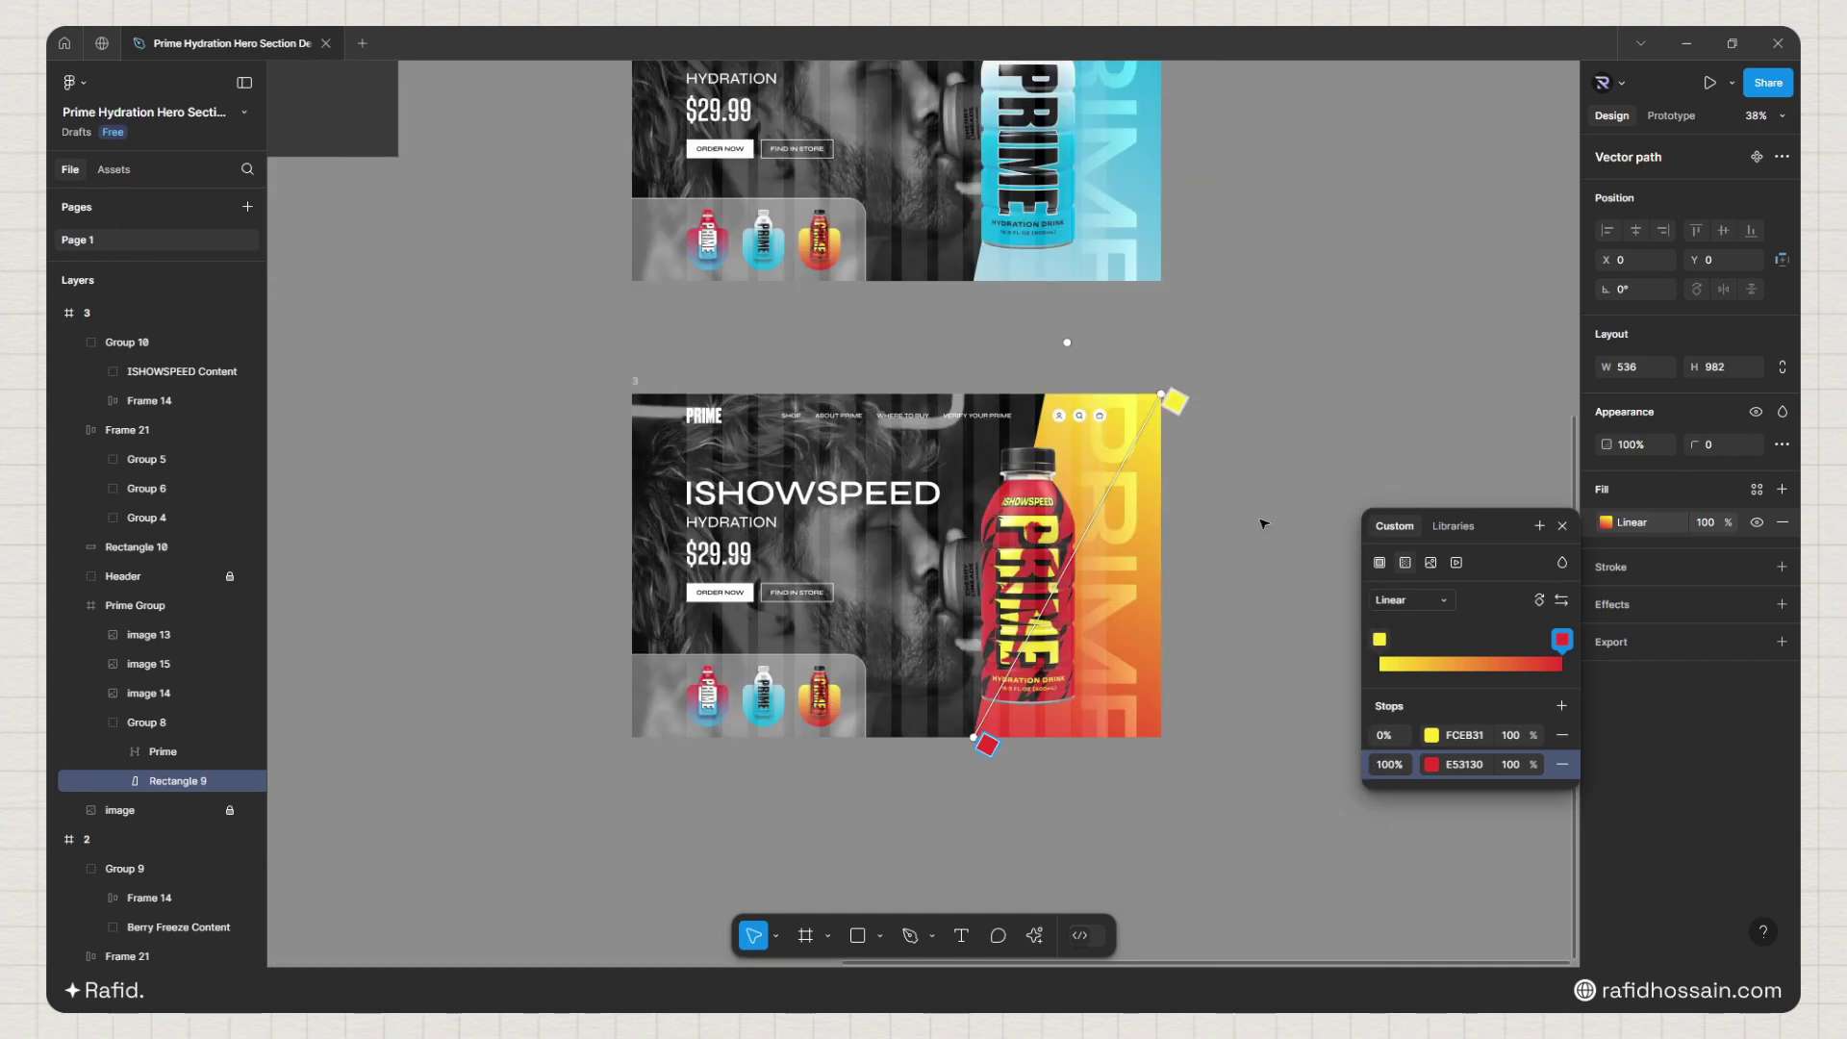
left_click(1563, 525)
left_click(1366, 577)
scroll(1247, 646, "down", 3)
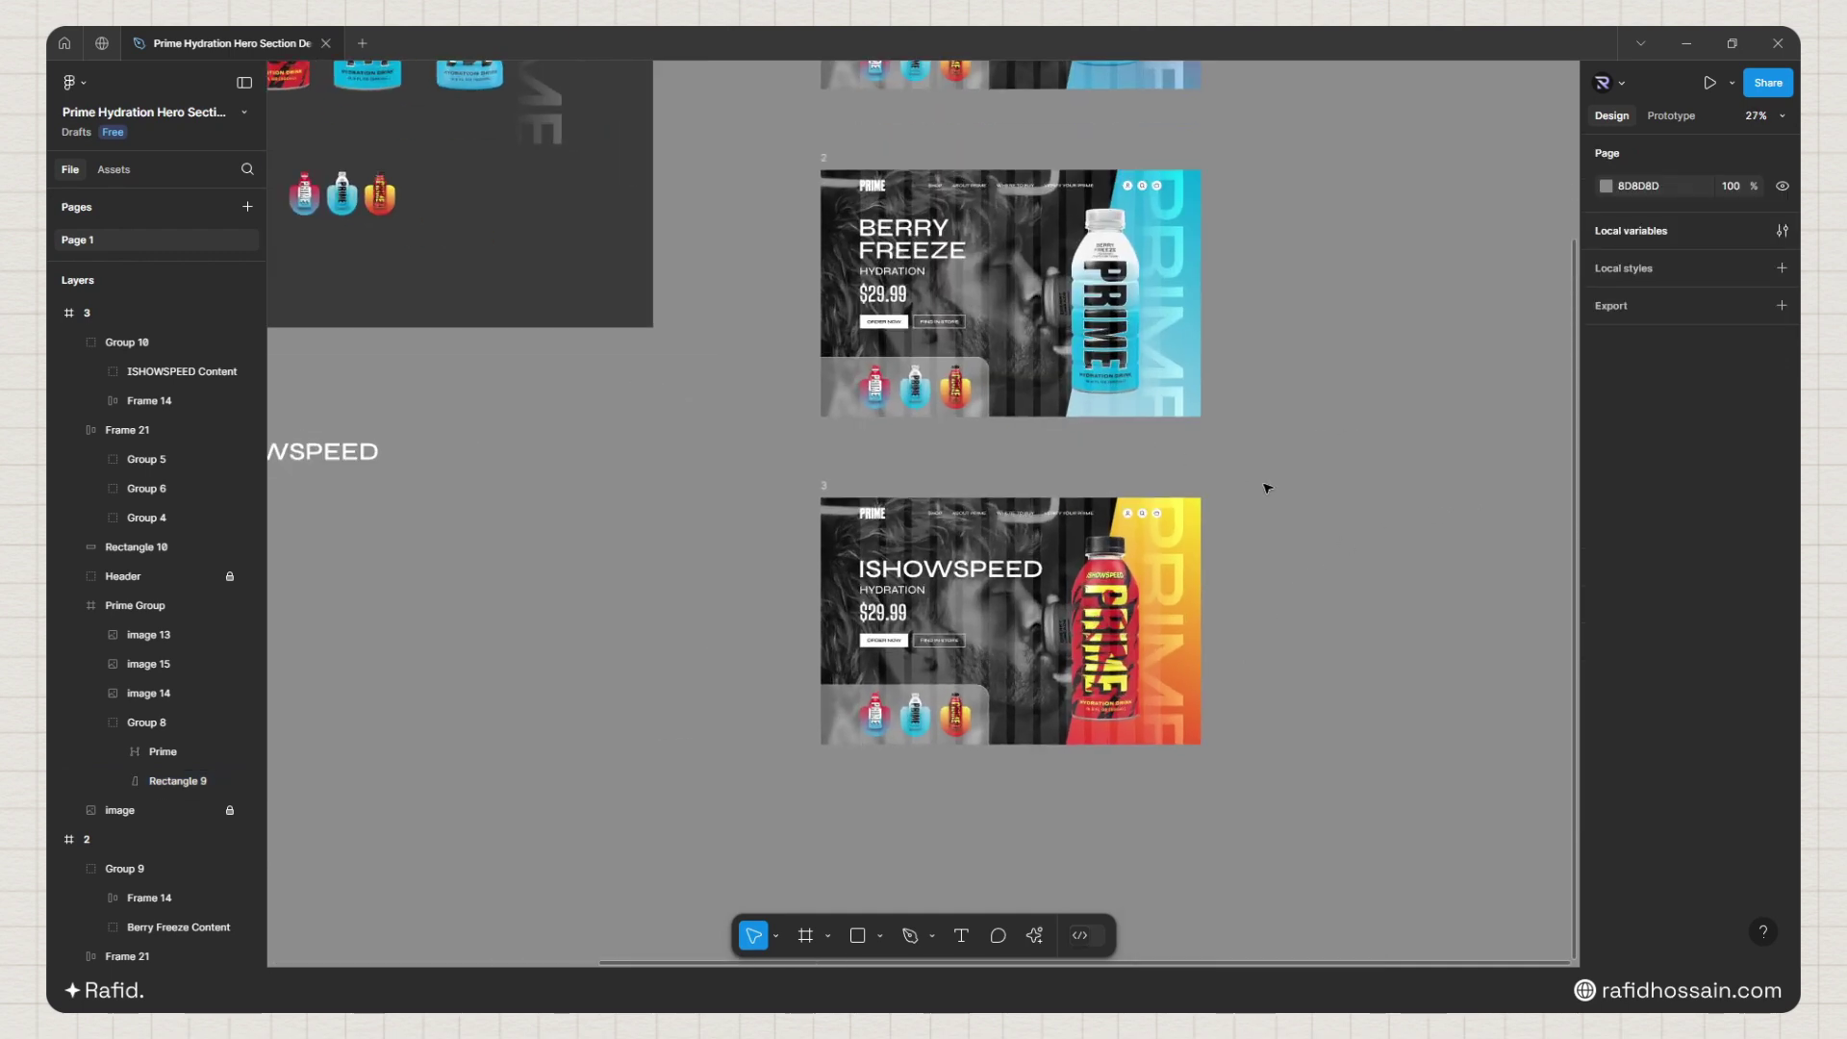
scroll(1316, 501, "down", 1)
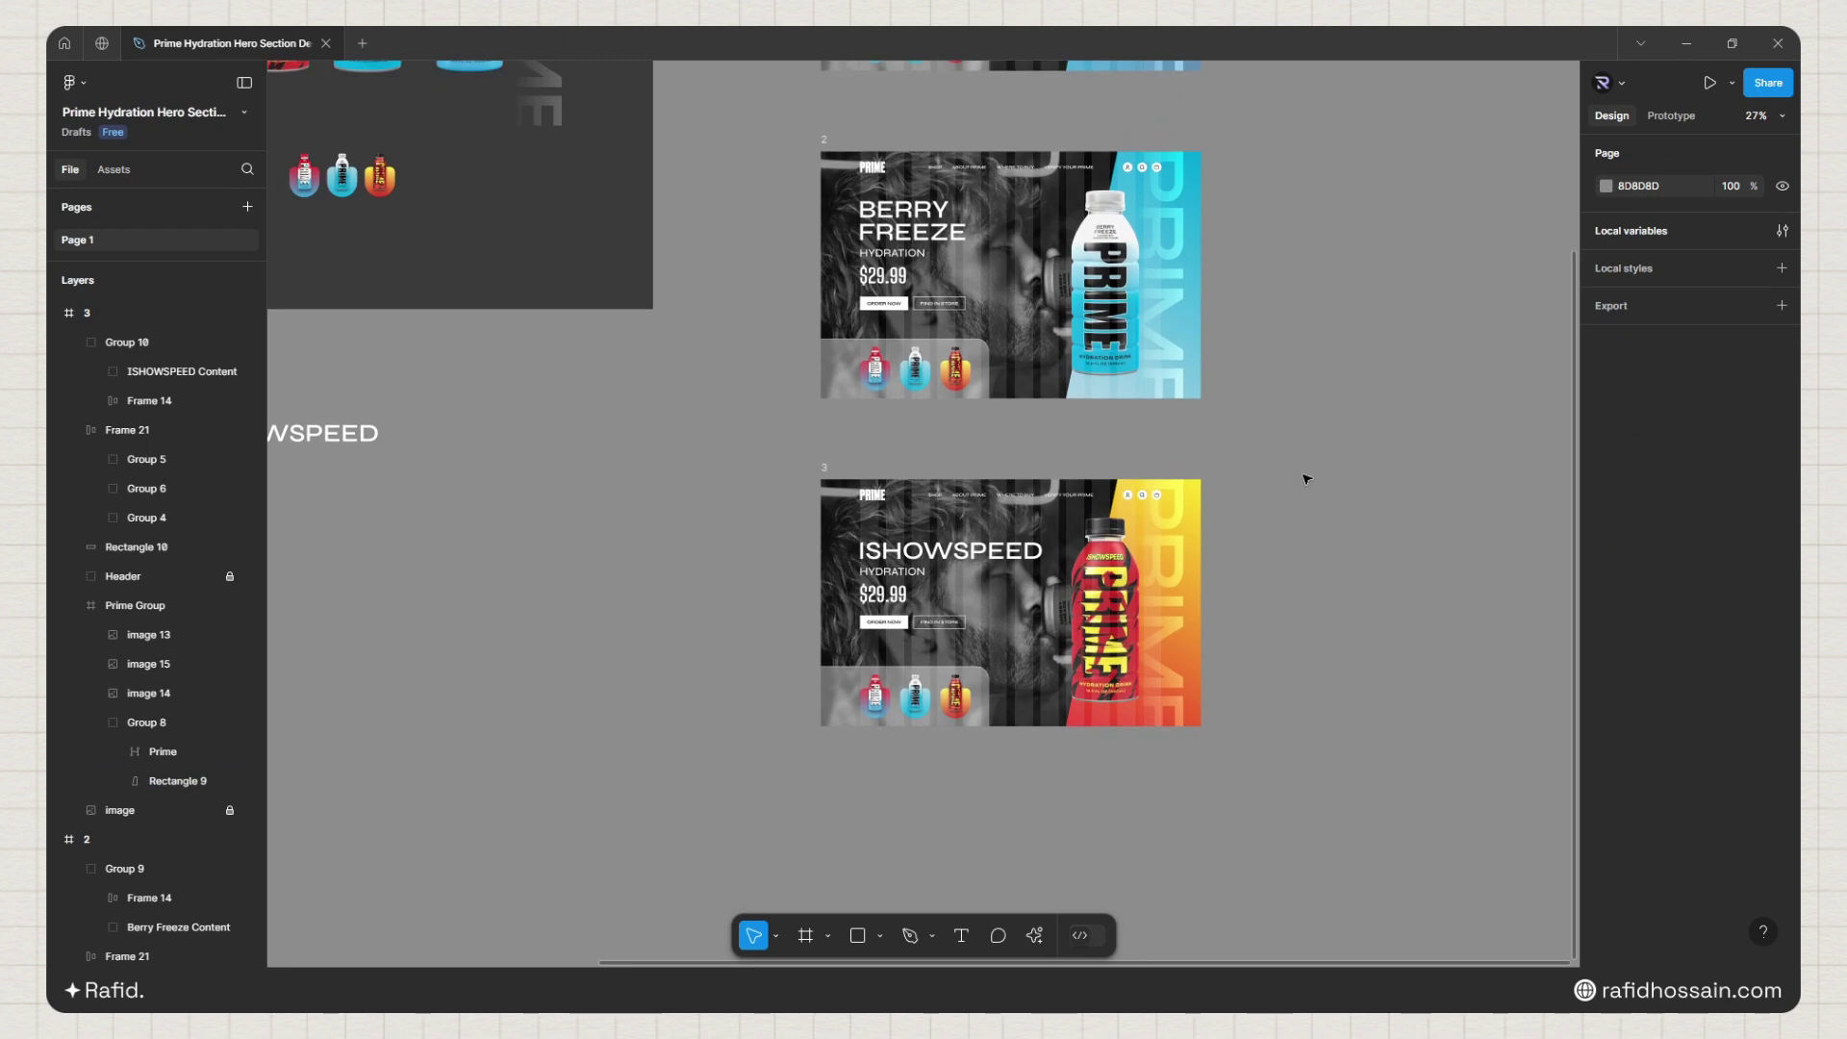
Step: Enlarge the Ice Pop thumbnail bottle in frame 1 proportionally about its center to about 63 by 164
scroll(1286, 466, "up", 5)
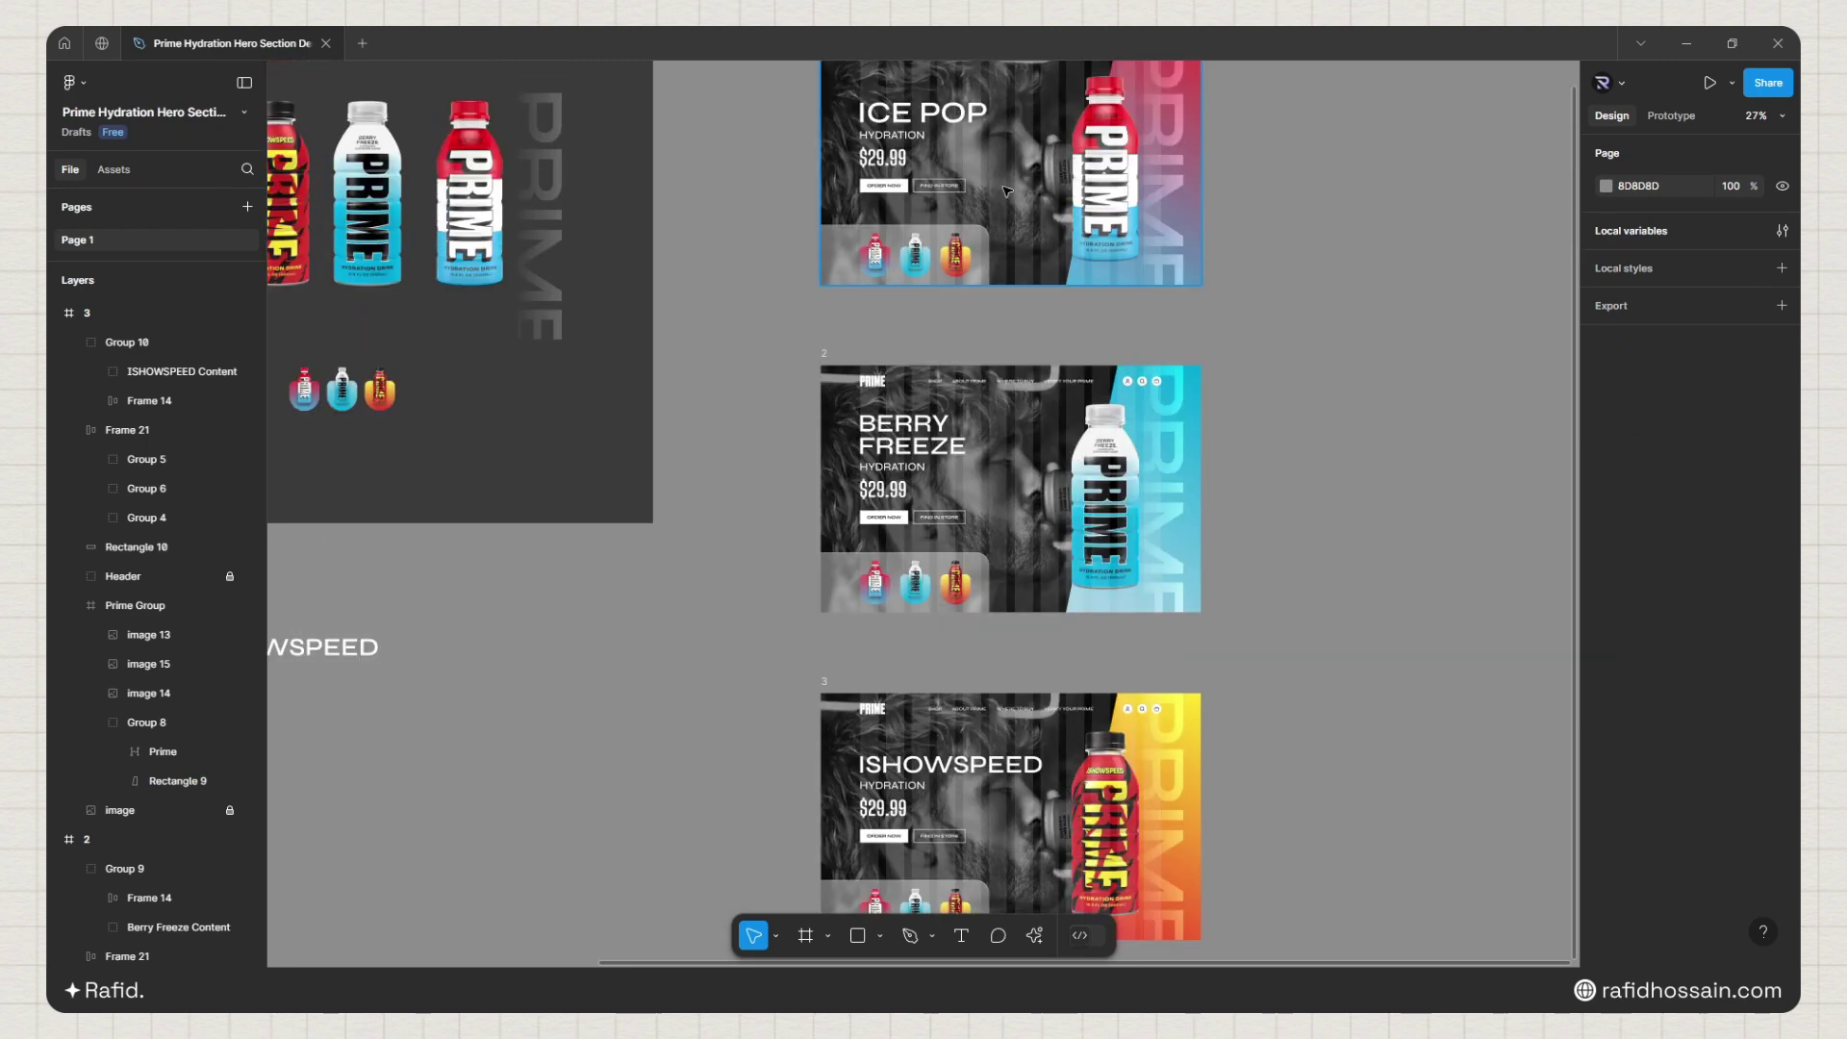
scroll(1003, 186, "up", 3)
scroll(1006, 289, "up", 3)
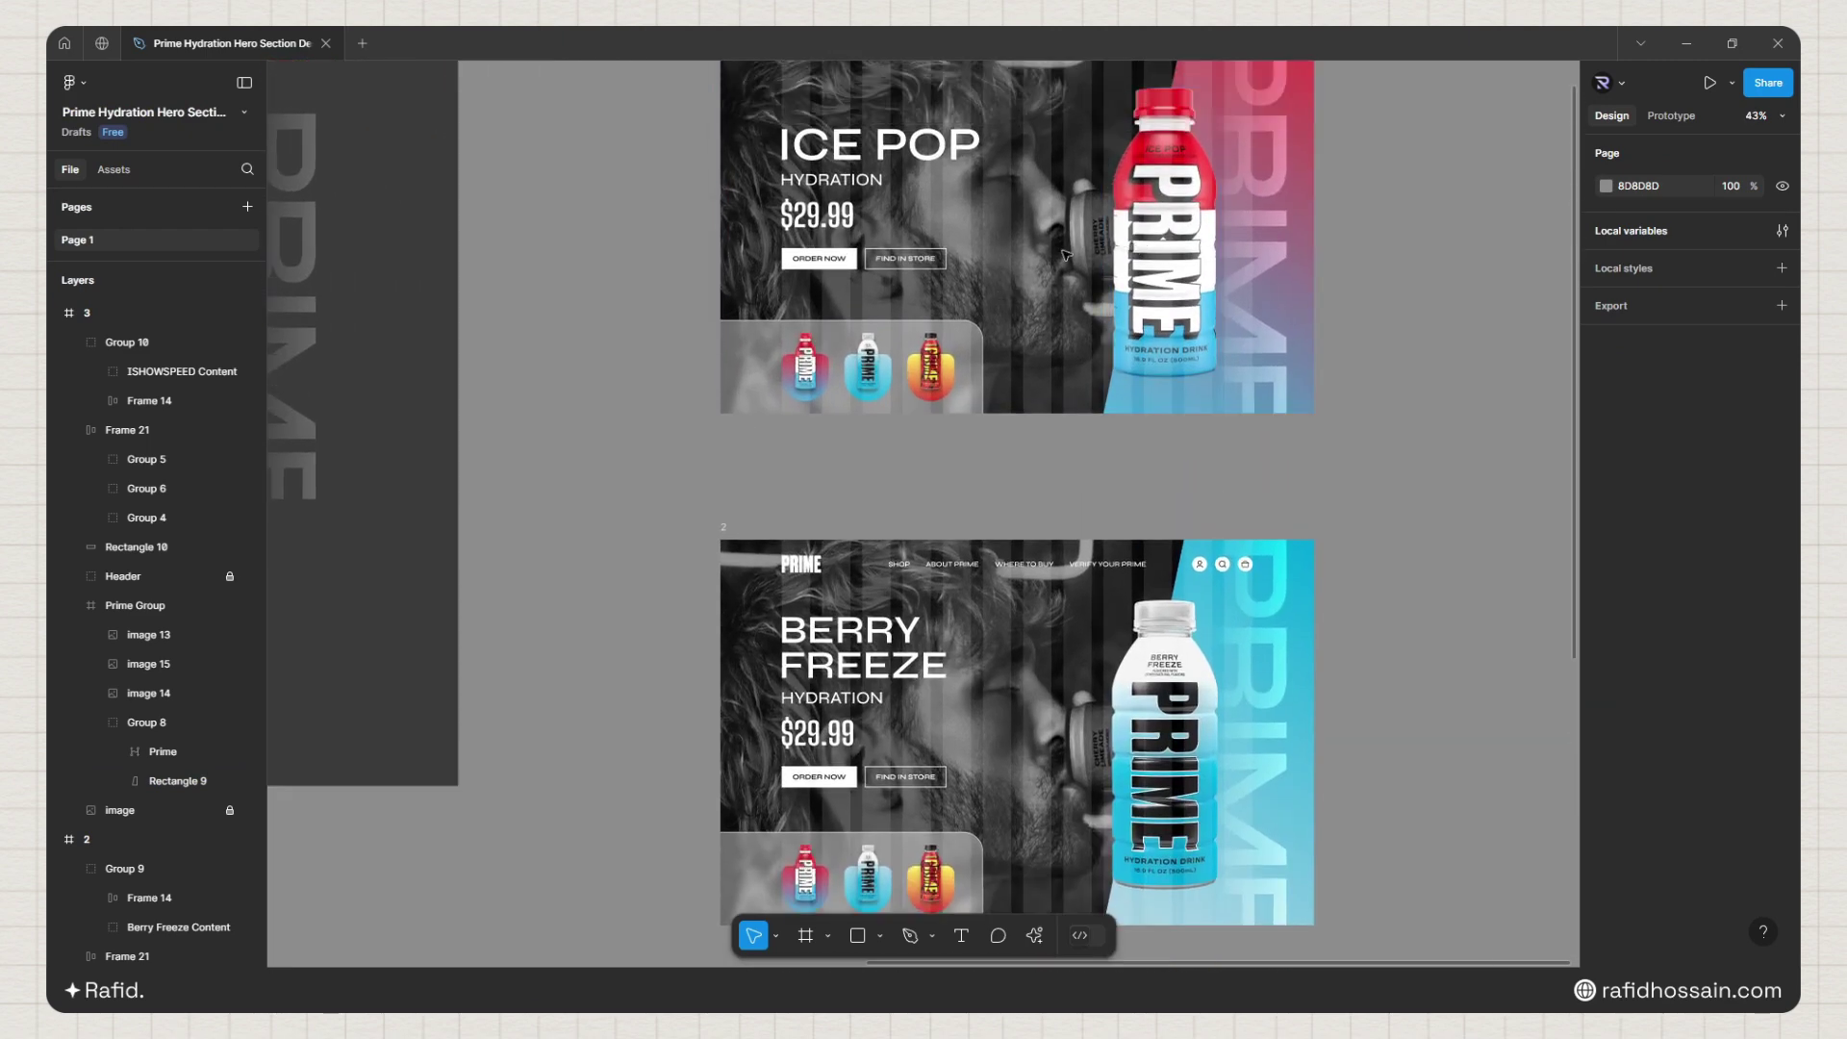
scroll(957, 269, "up", 3)
scroll(957, 270, "down", 2)
left_click(690, 443, "ctrl")
scroll(721, 404, "up", 5)
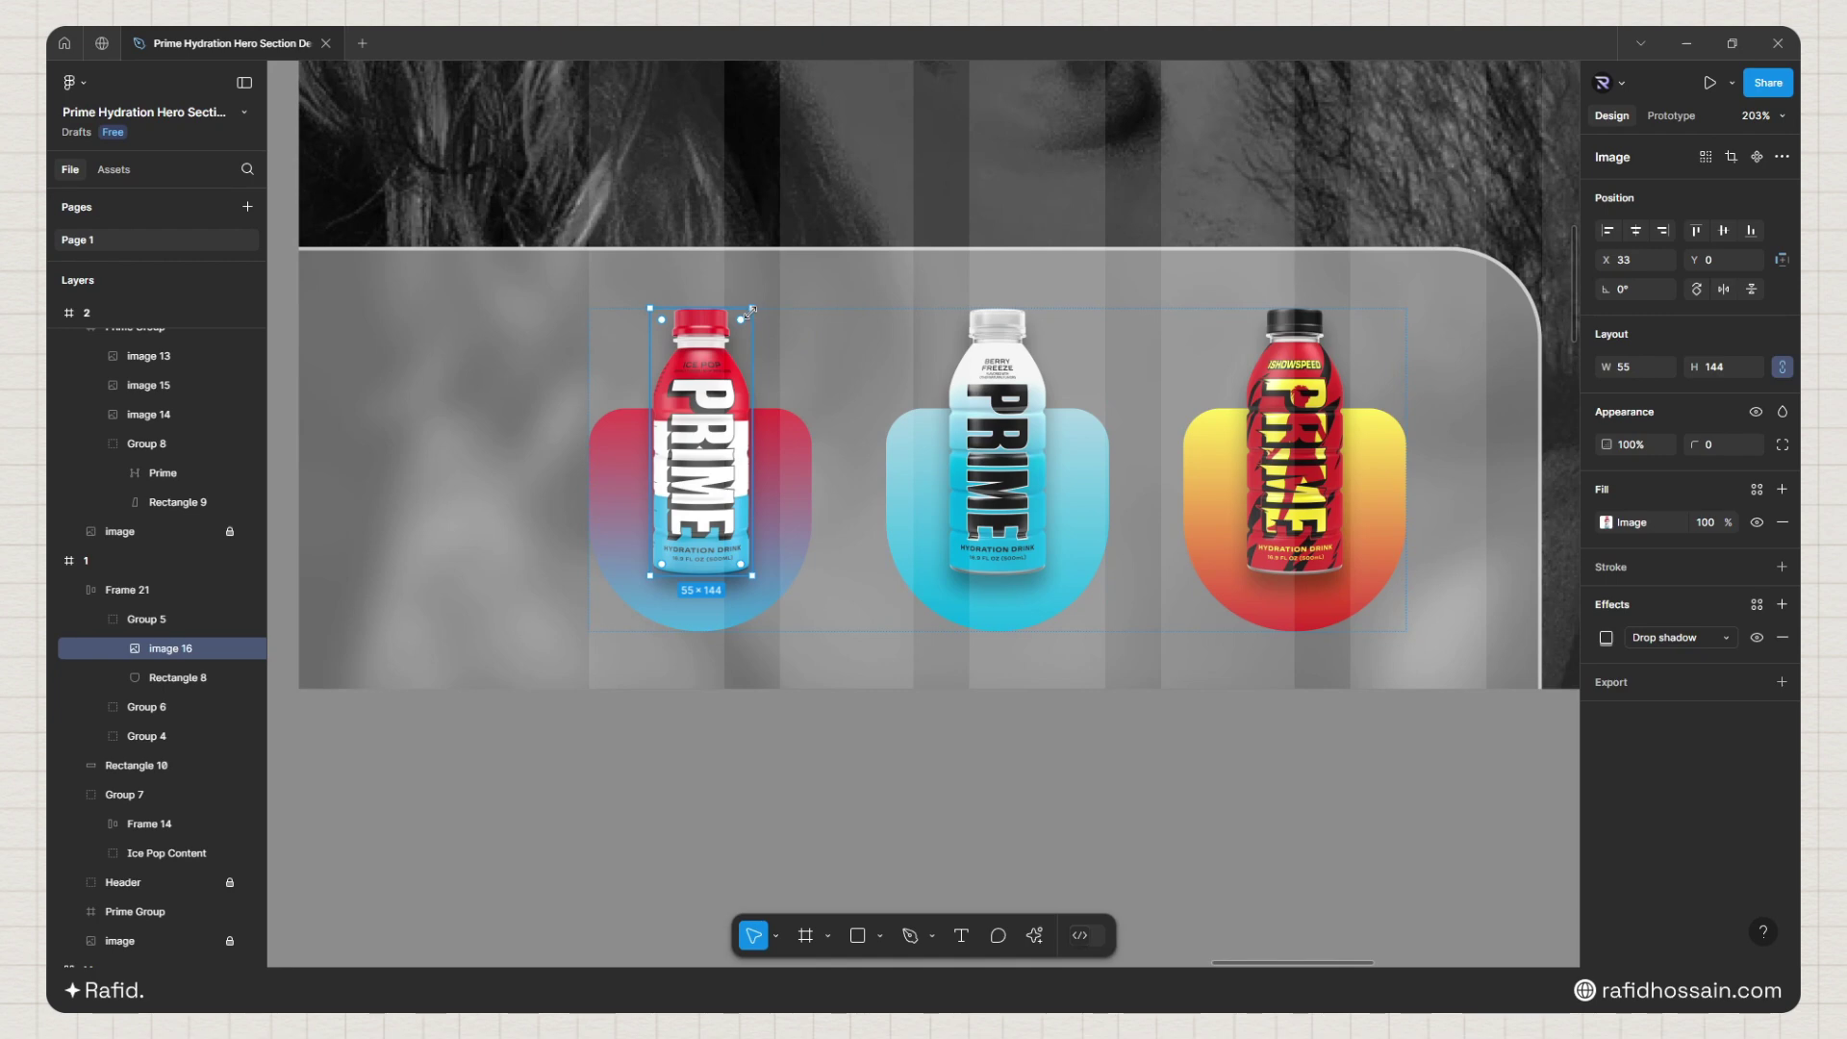
left_click_drag(751, 312, 760, 309)
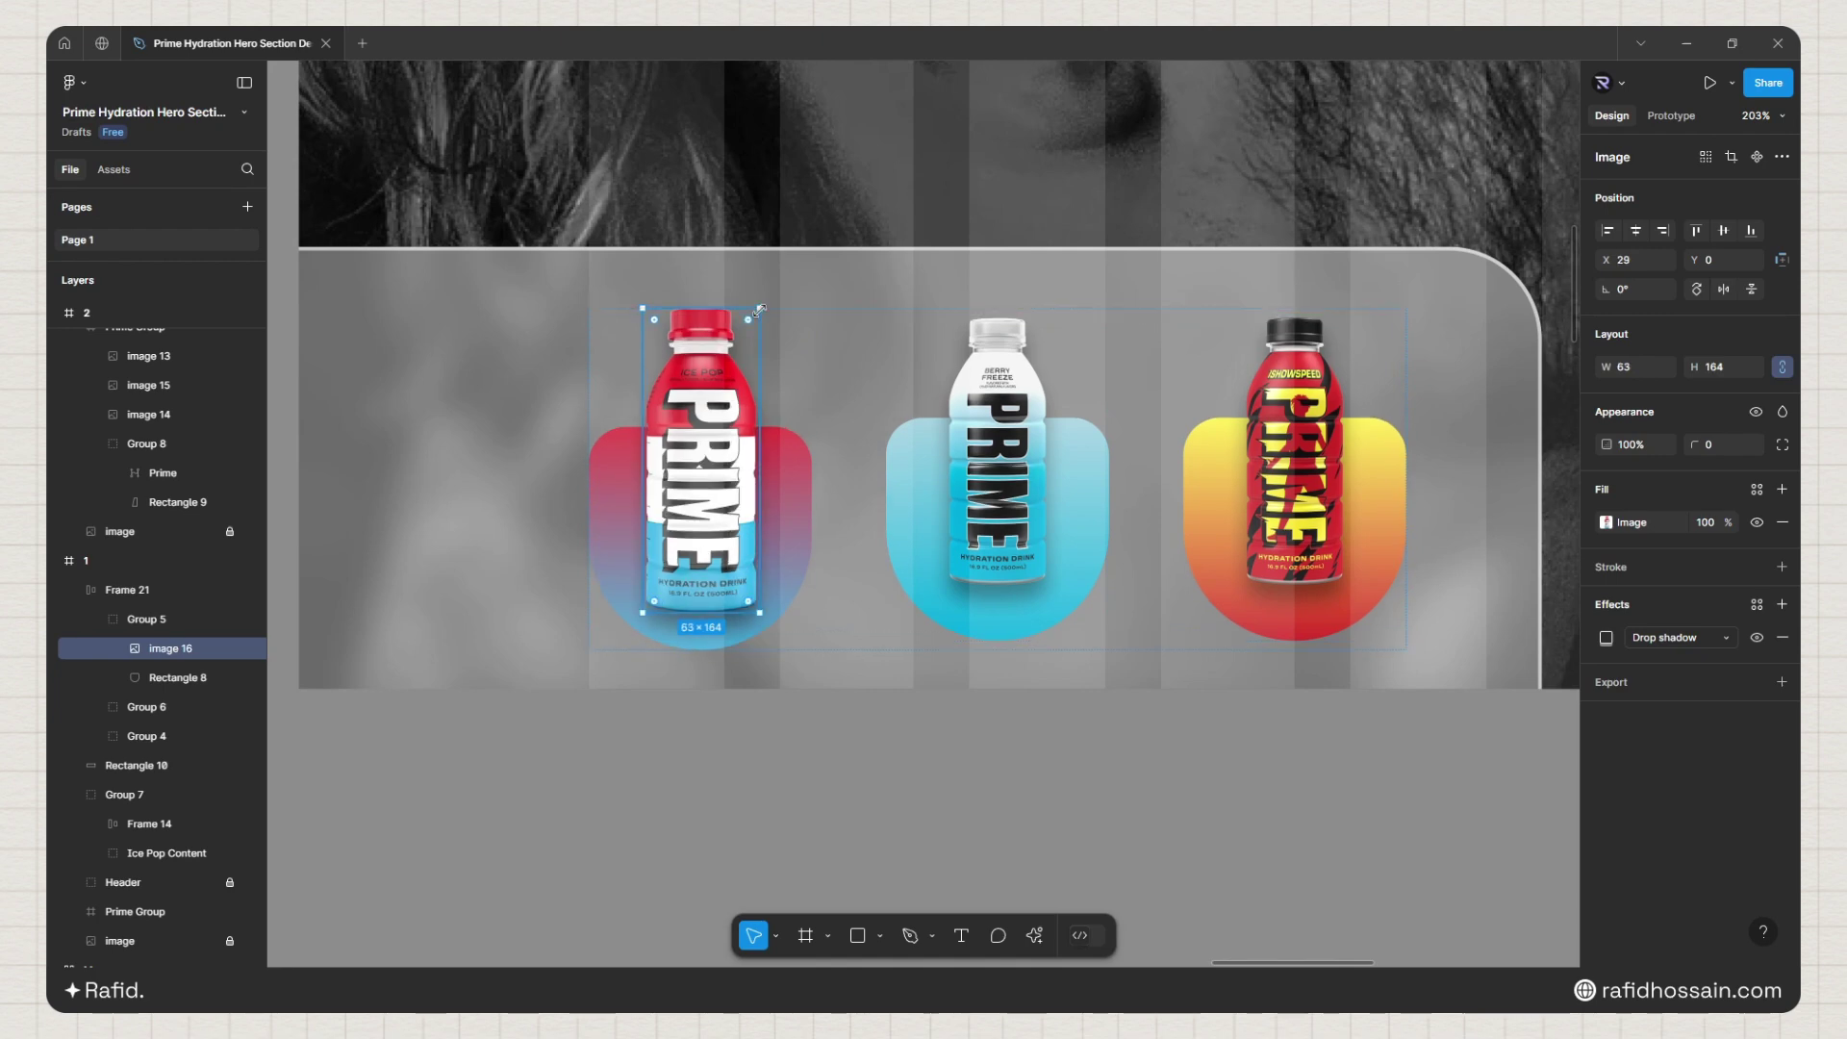
Step: Ungroup the auto layout frame holding the three bottle thumbnails in frame 1
scroll(1013, 715, "down", 2)
left_click(1043, 598)
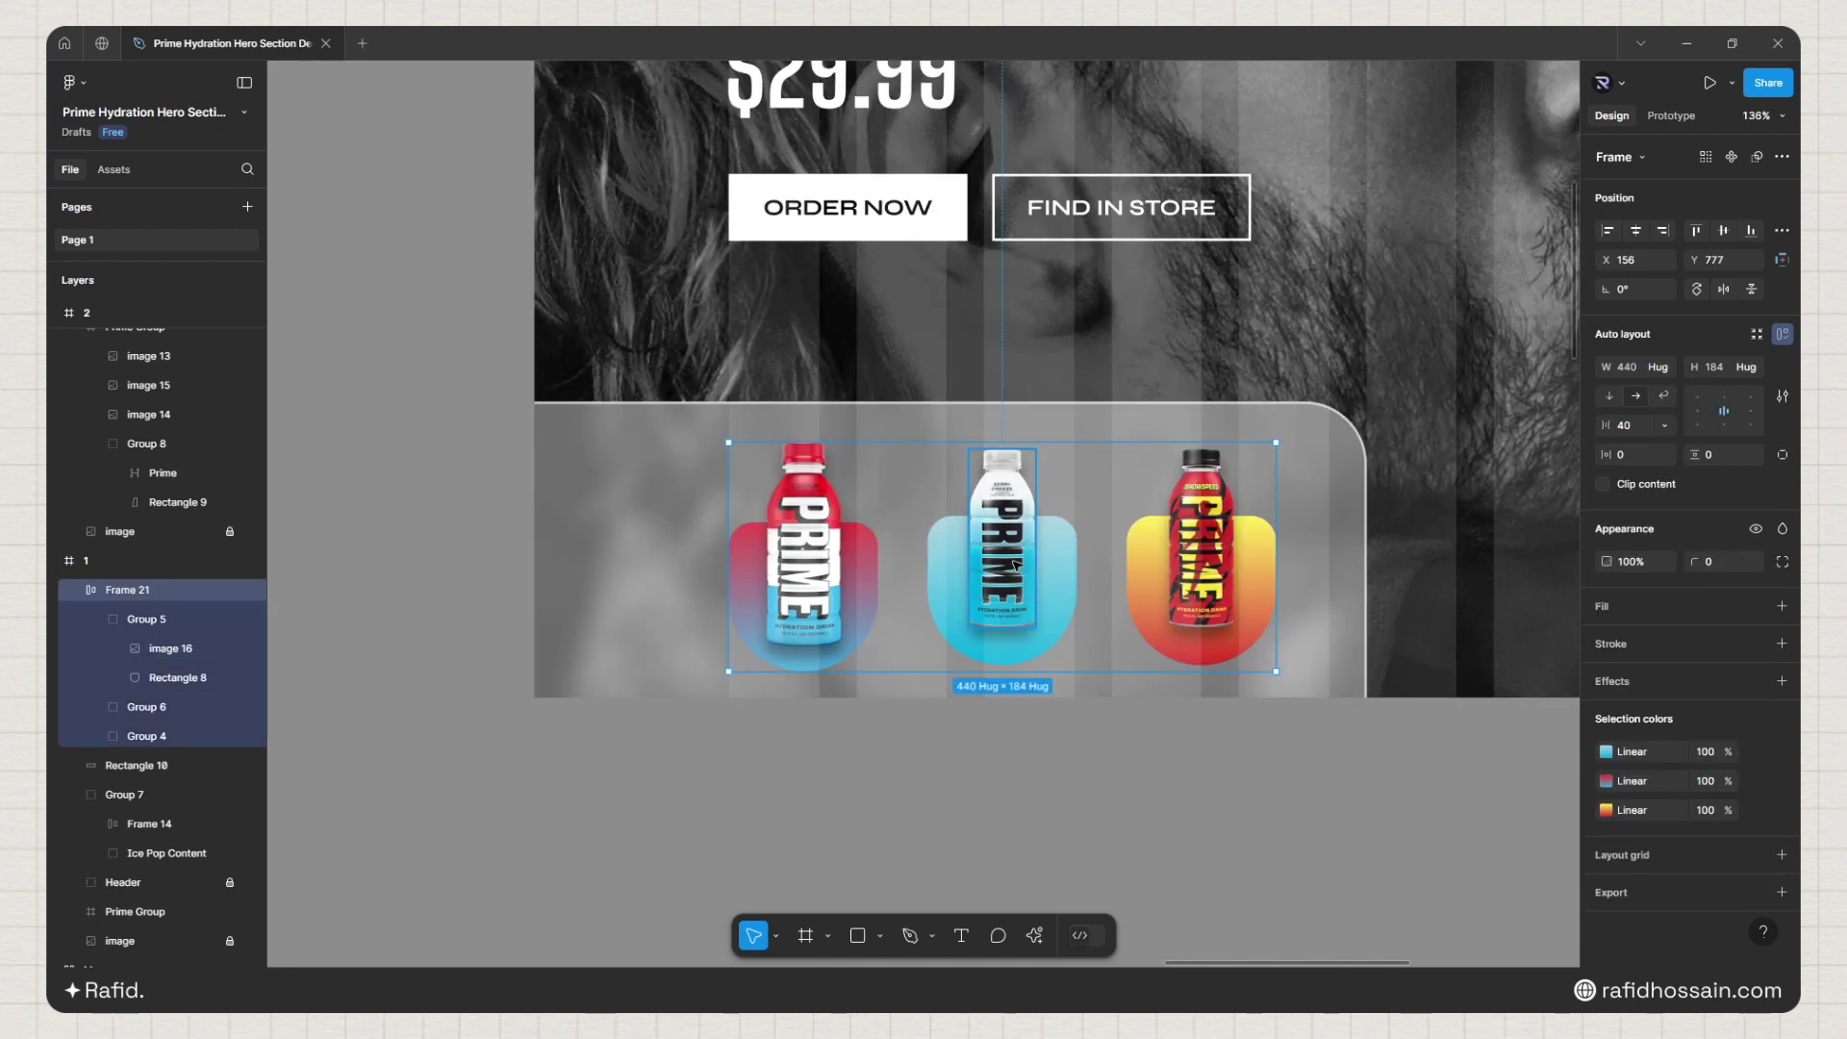
key("ctrl+shift+g")
key("Escape")
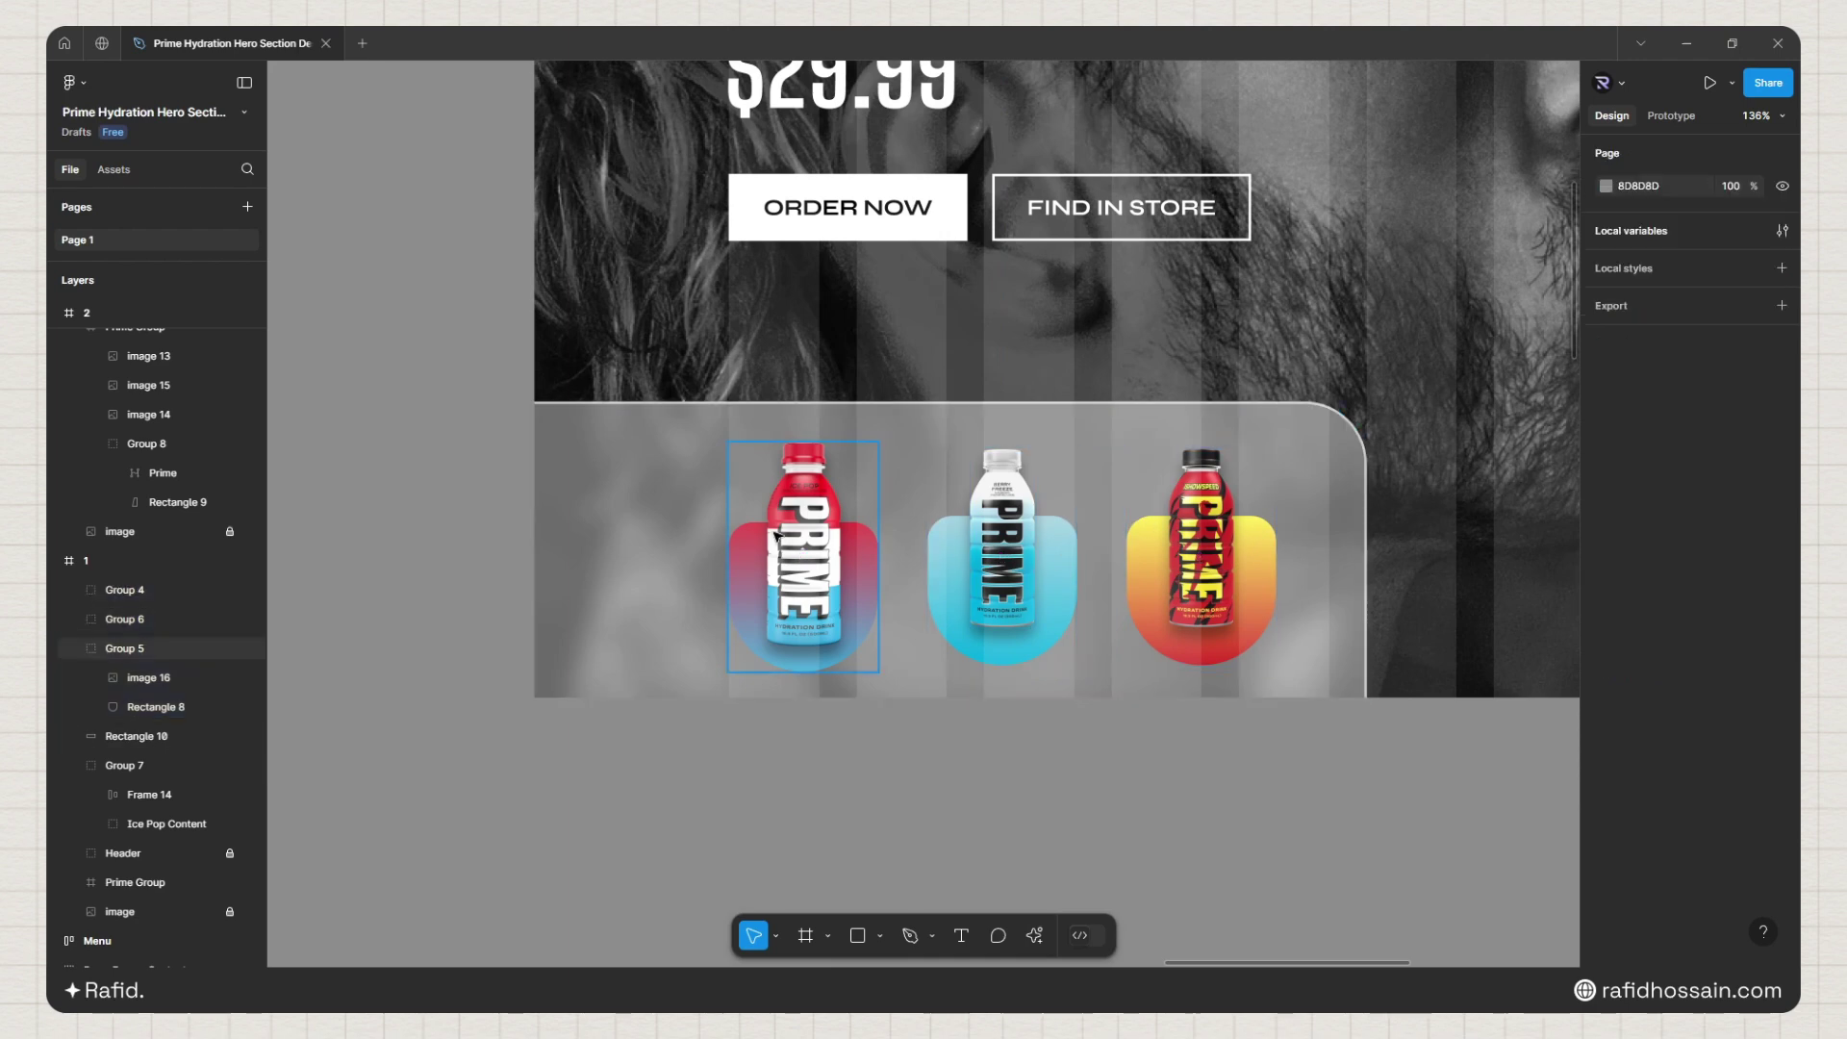
Step: Scale the Ice Pop thumbnail bottle in frame 1 down slightly to about 61 by 159
left_click(806, 536)
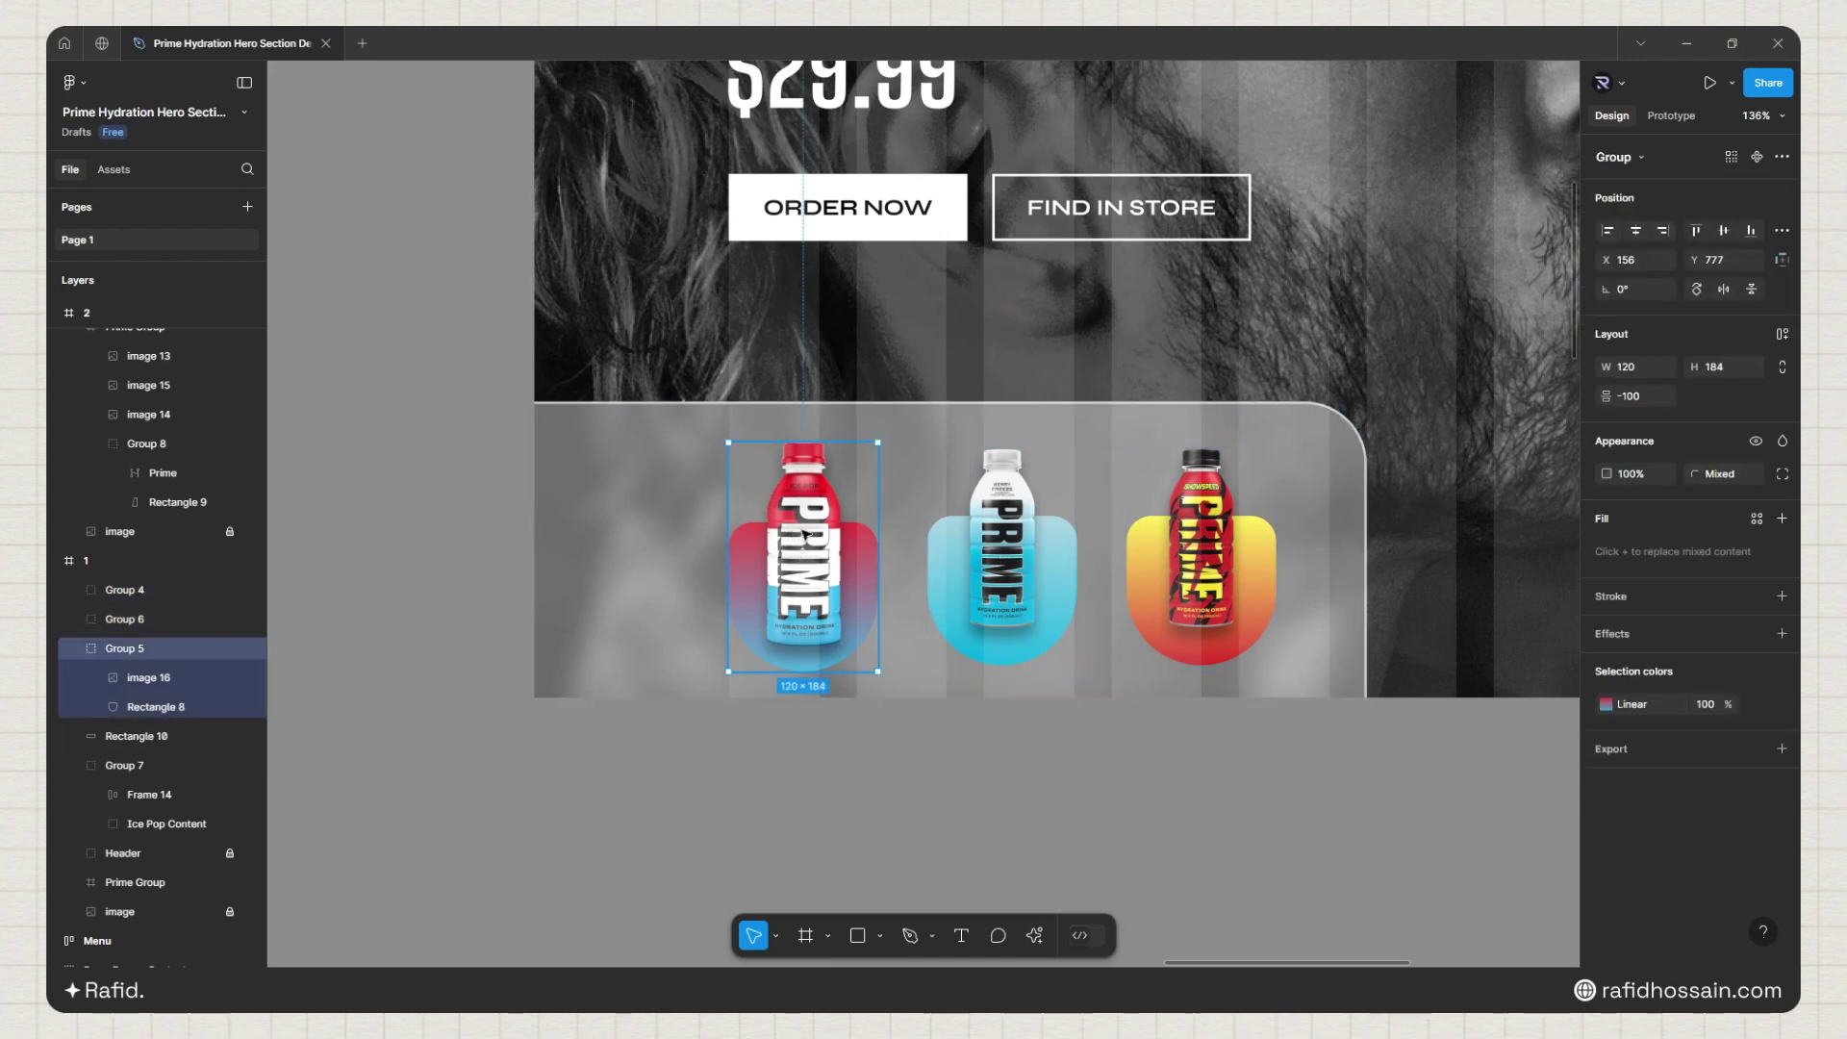
double_click(806, 536)
scroll(799, 539, "up", 5)
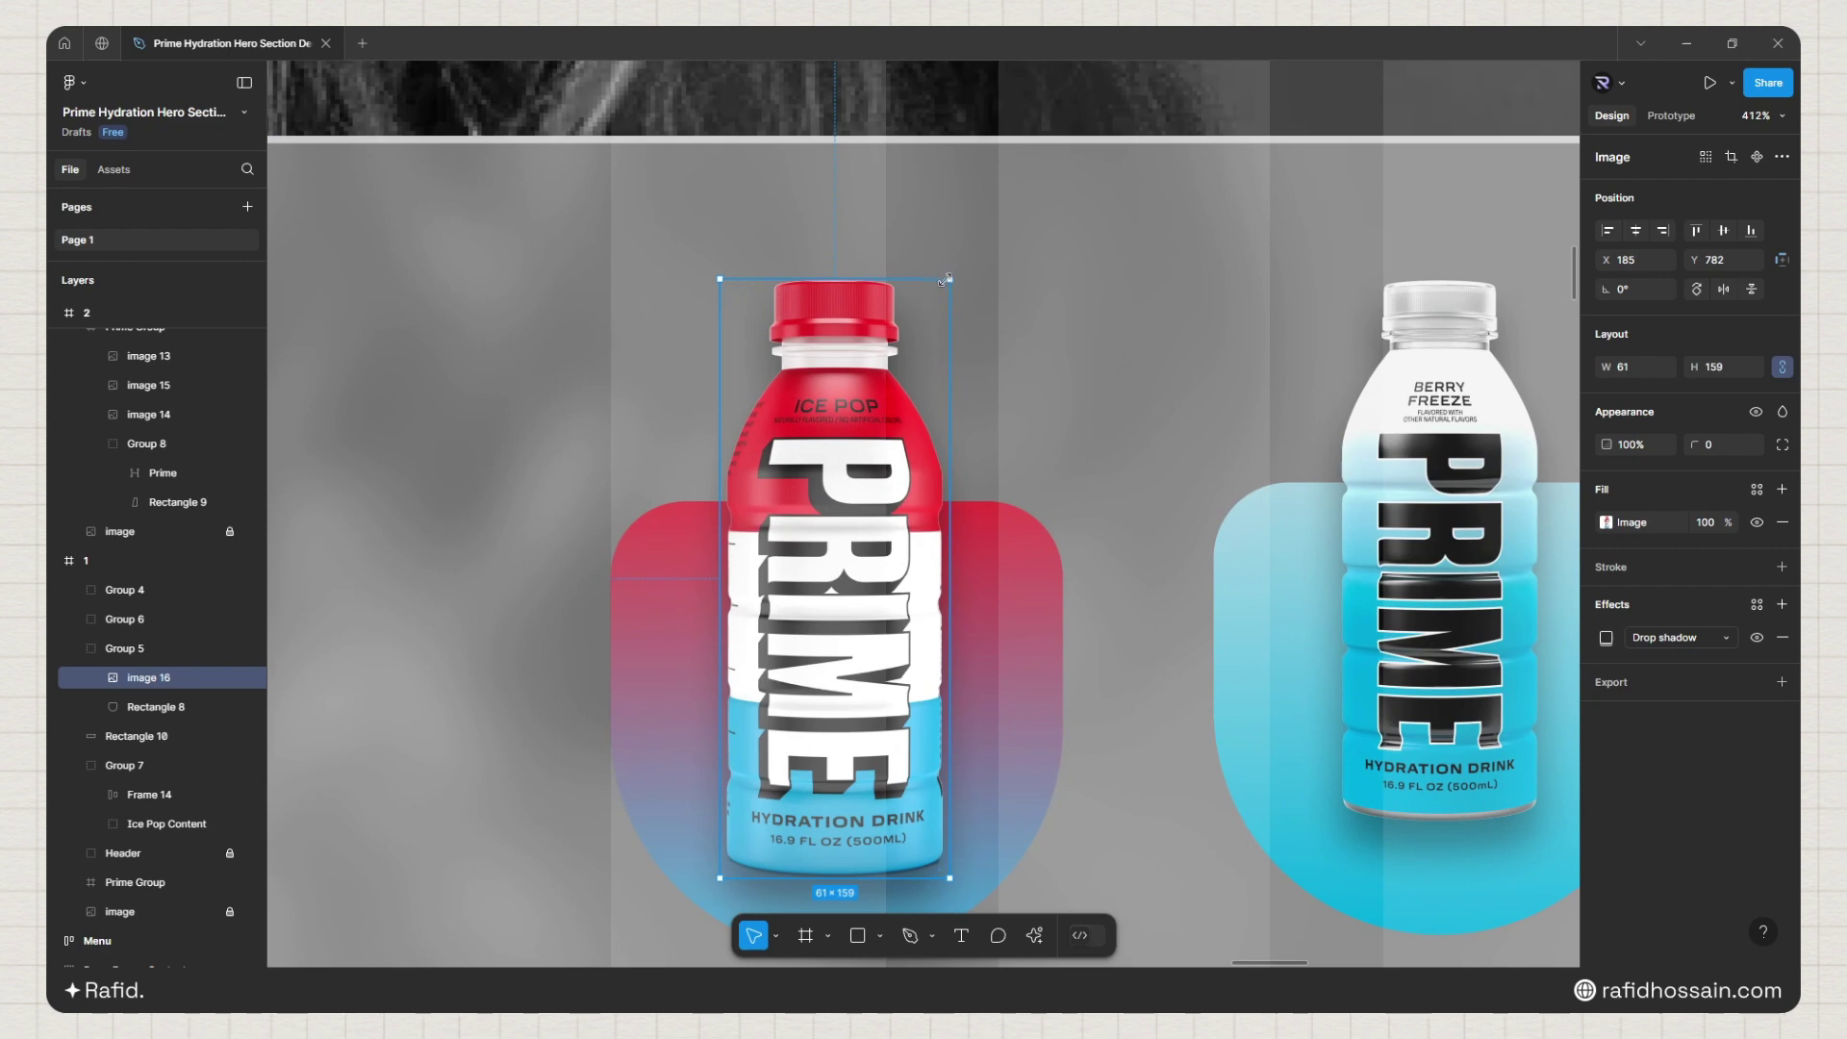
left_click_drag(944, 284, 942, 288)
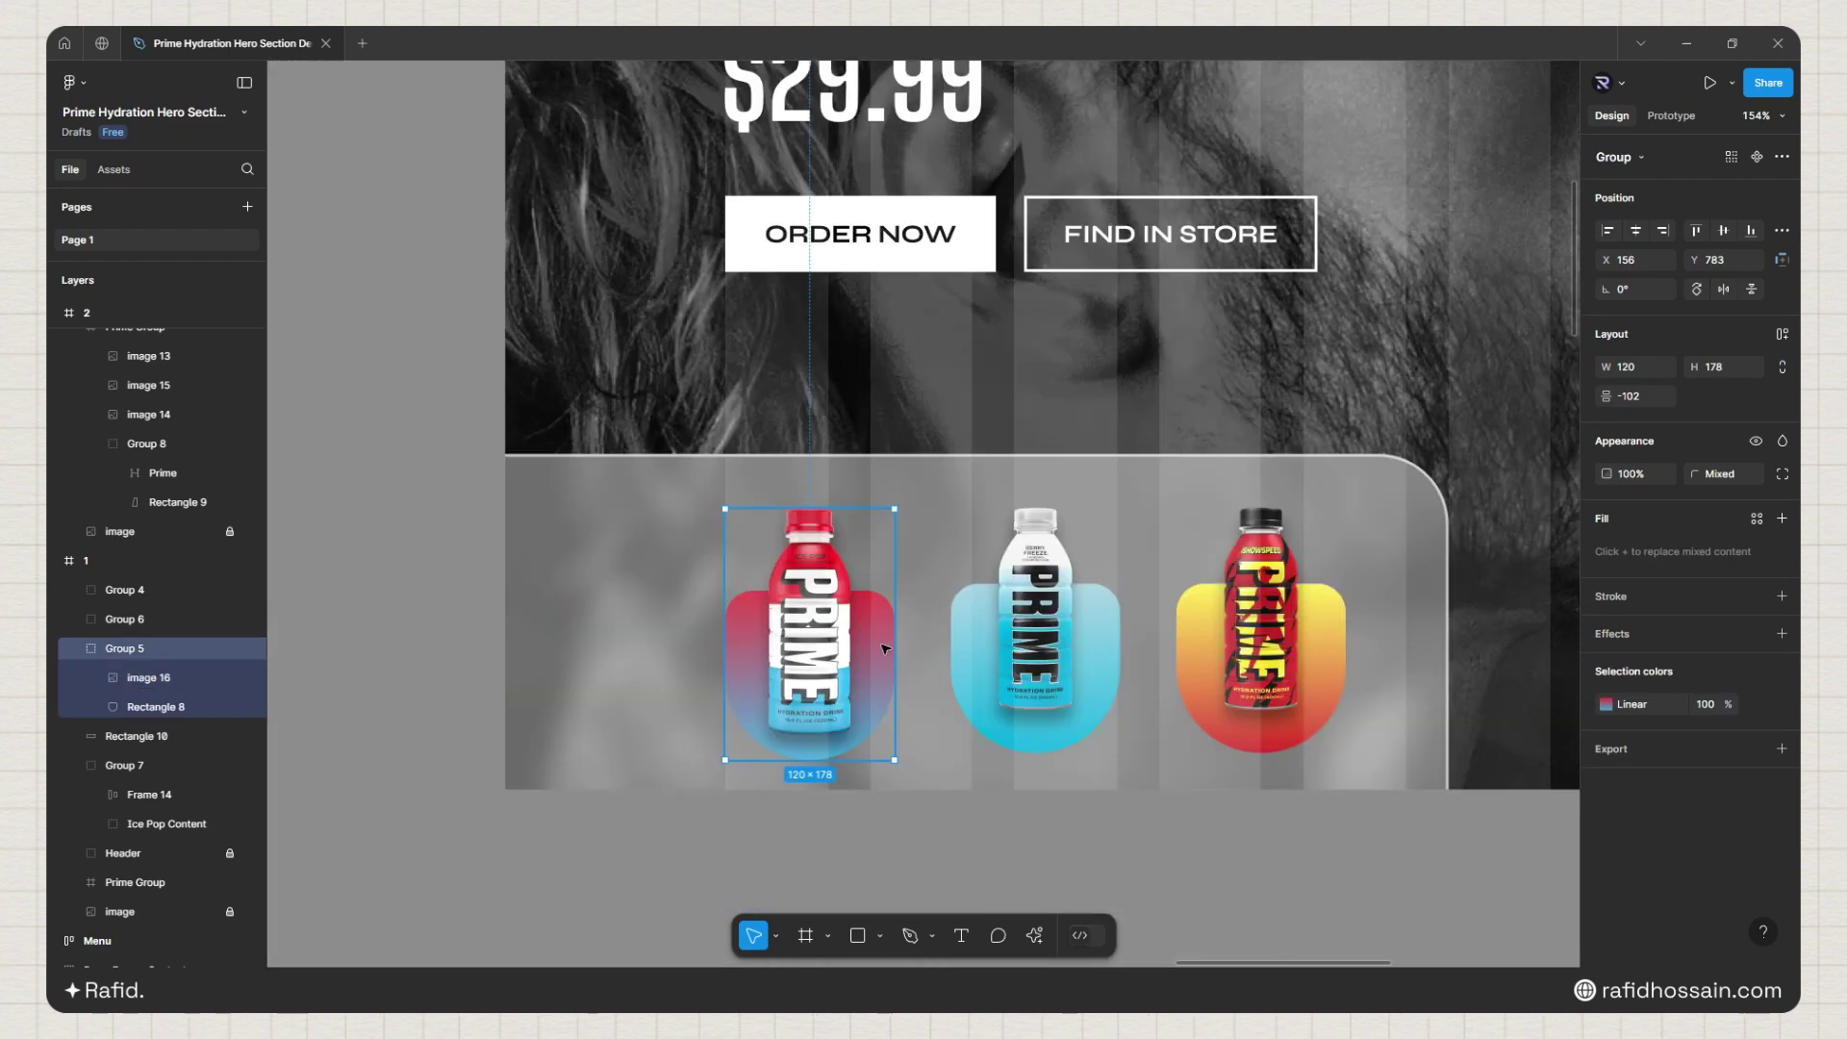
Step: Wrap frame 1's three bottle thumbnail groups in an auto layout and move it up to Y 775, vertically centered in the glass panel
left_click(1029, 631, "shift")
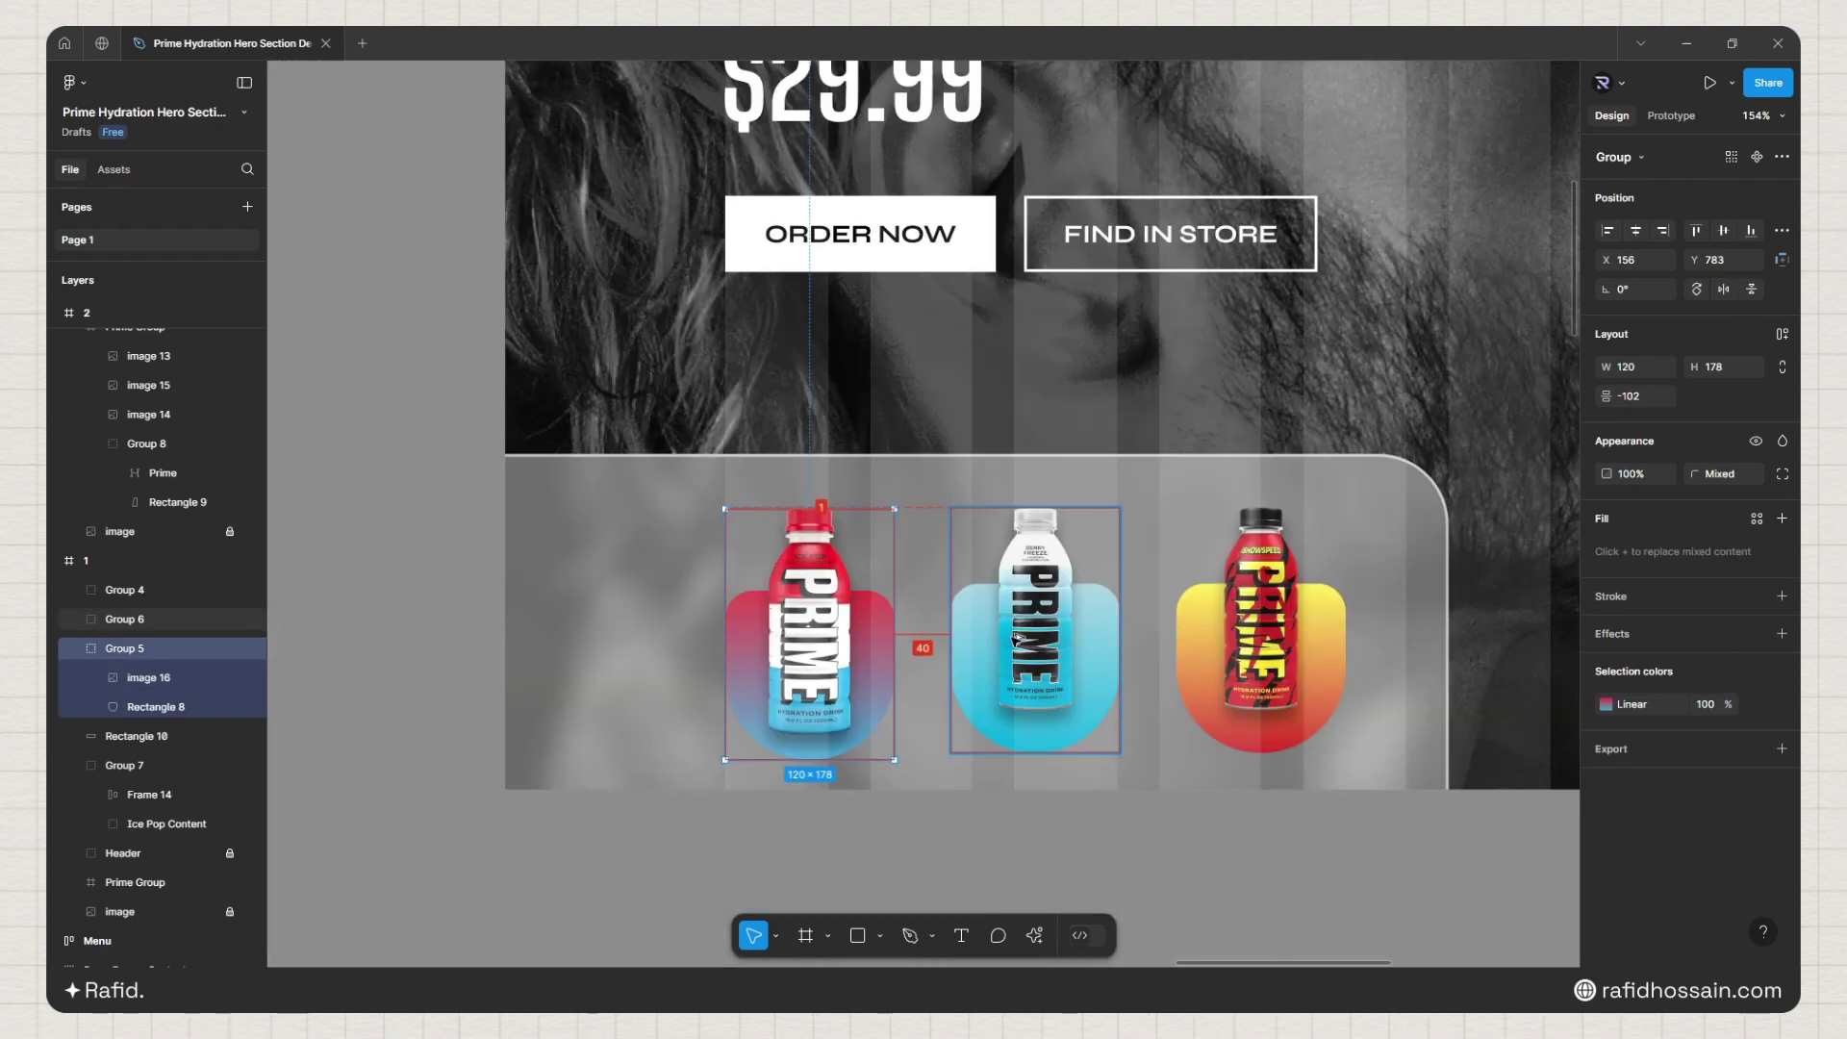
left_click(1234, 625, "shift")
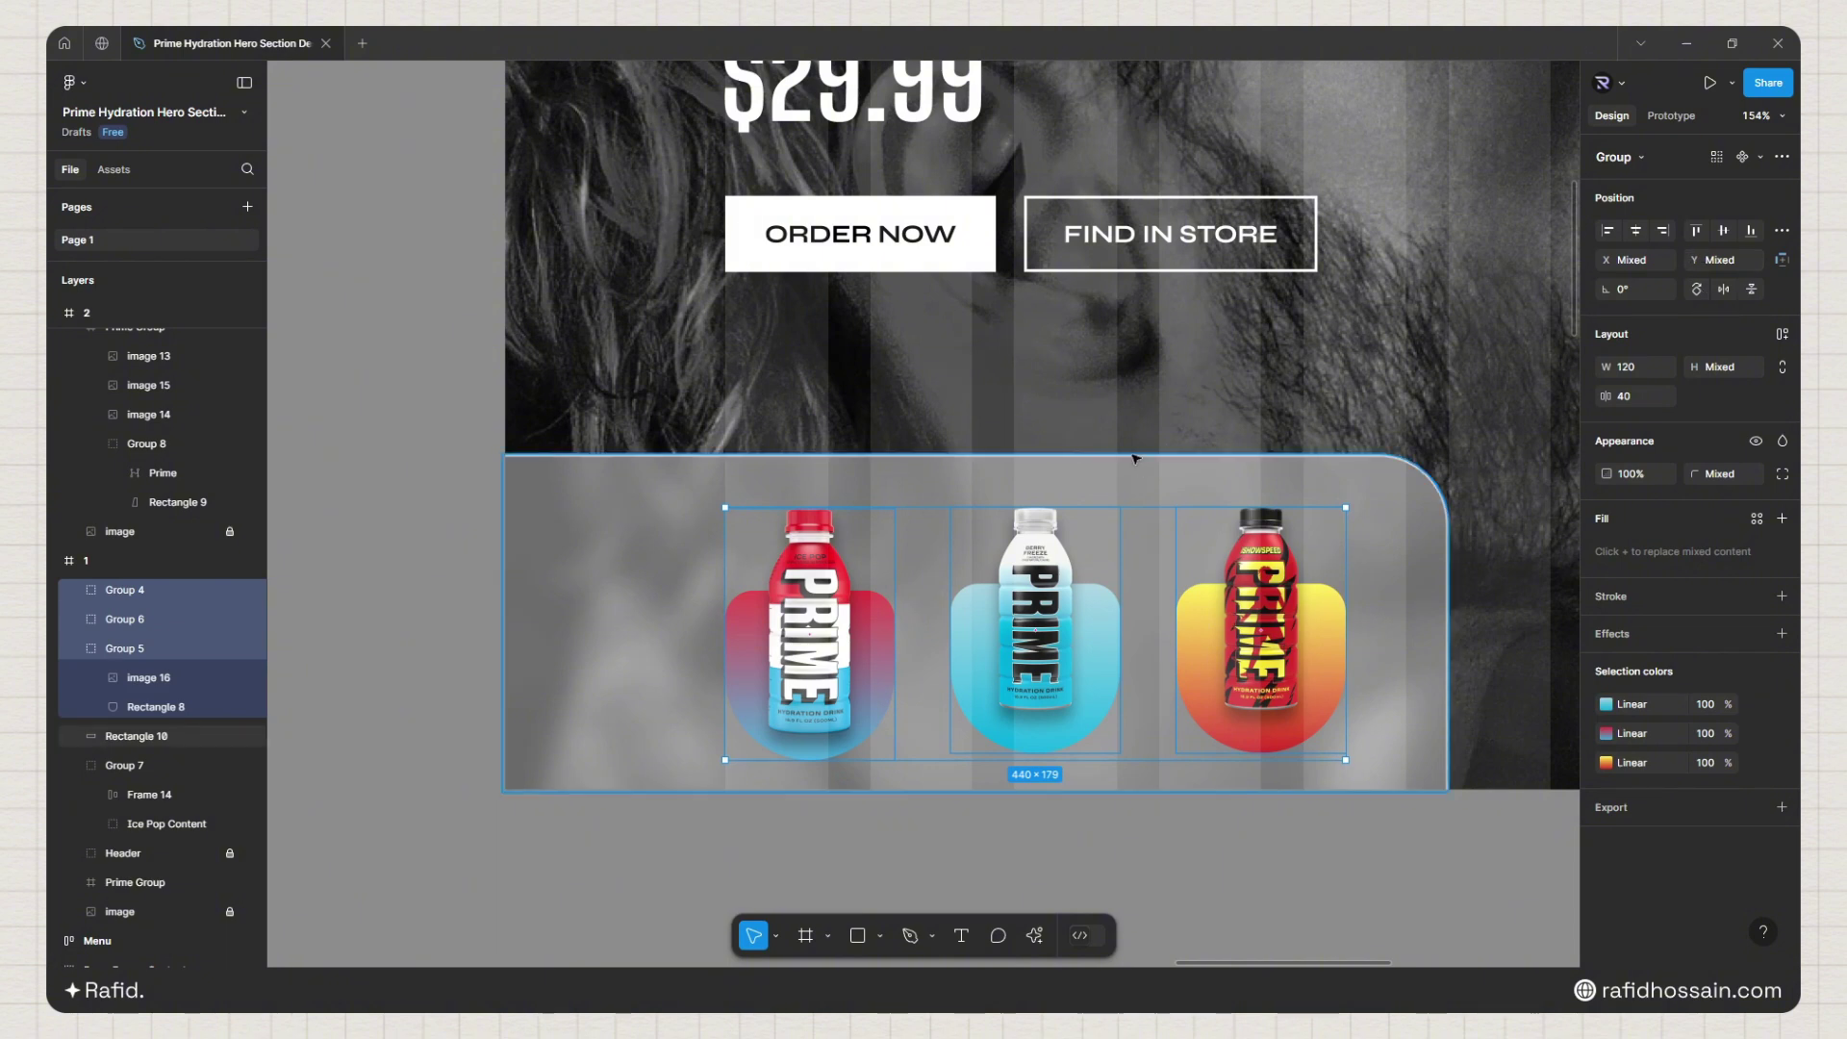
key("shift+a")
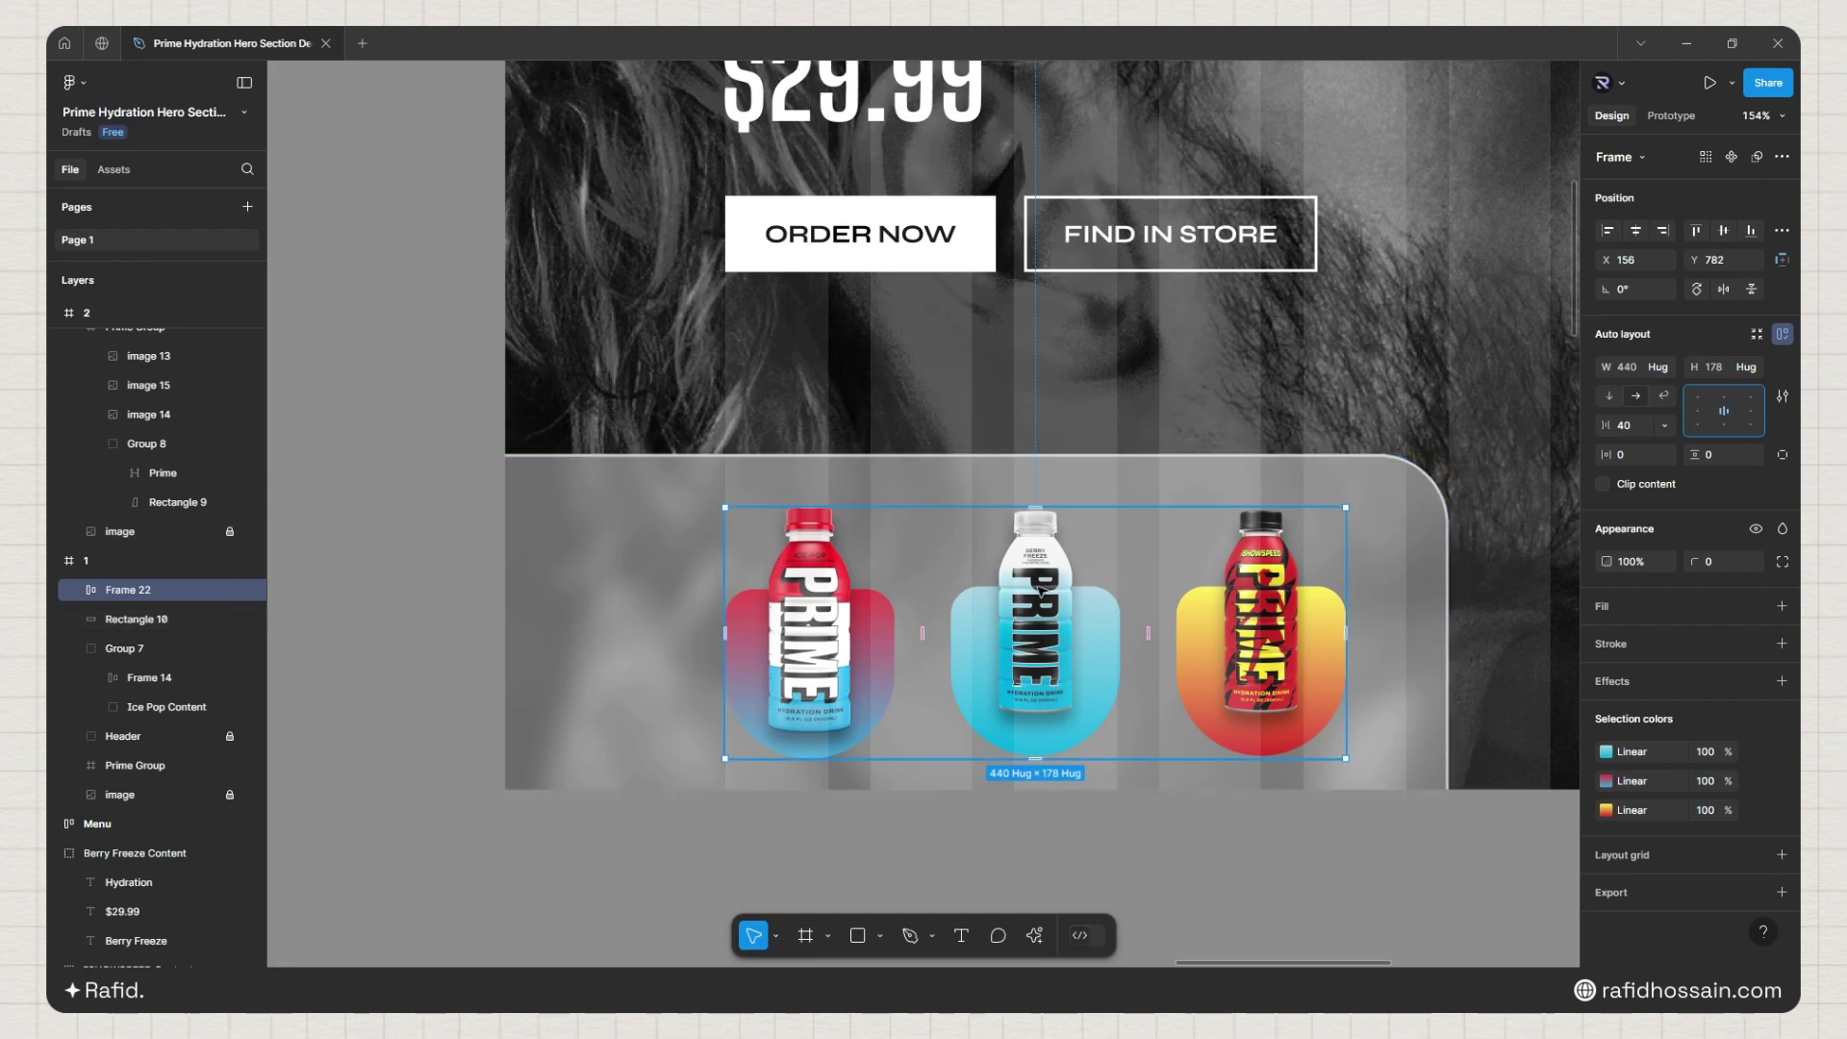
left_click_drag(1039, 588, 1039, 578)
key("alt")
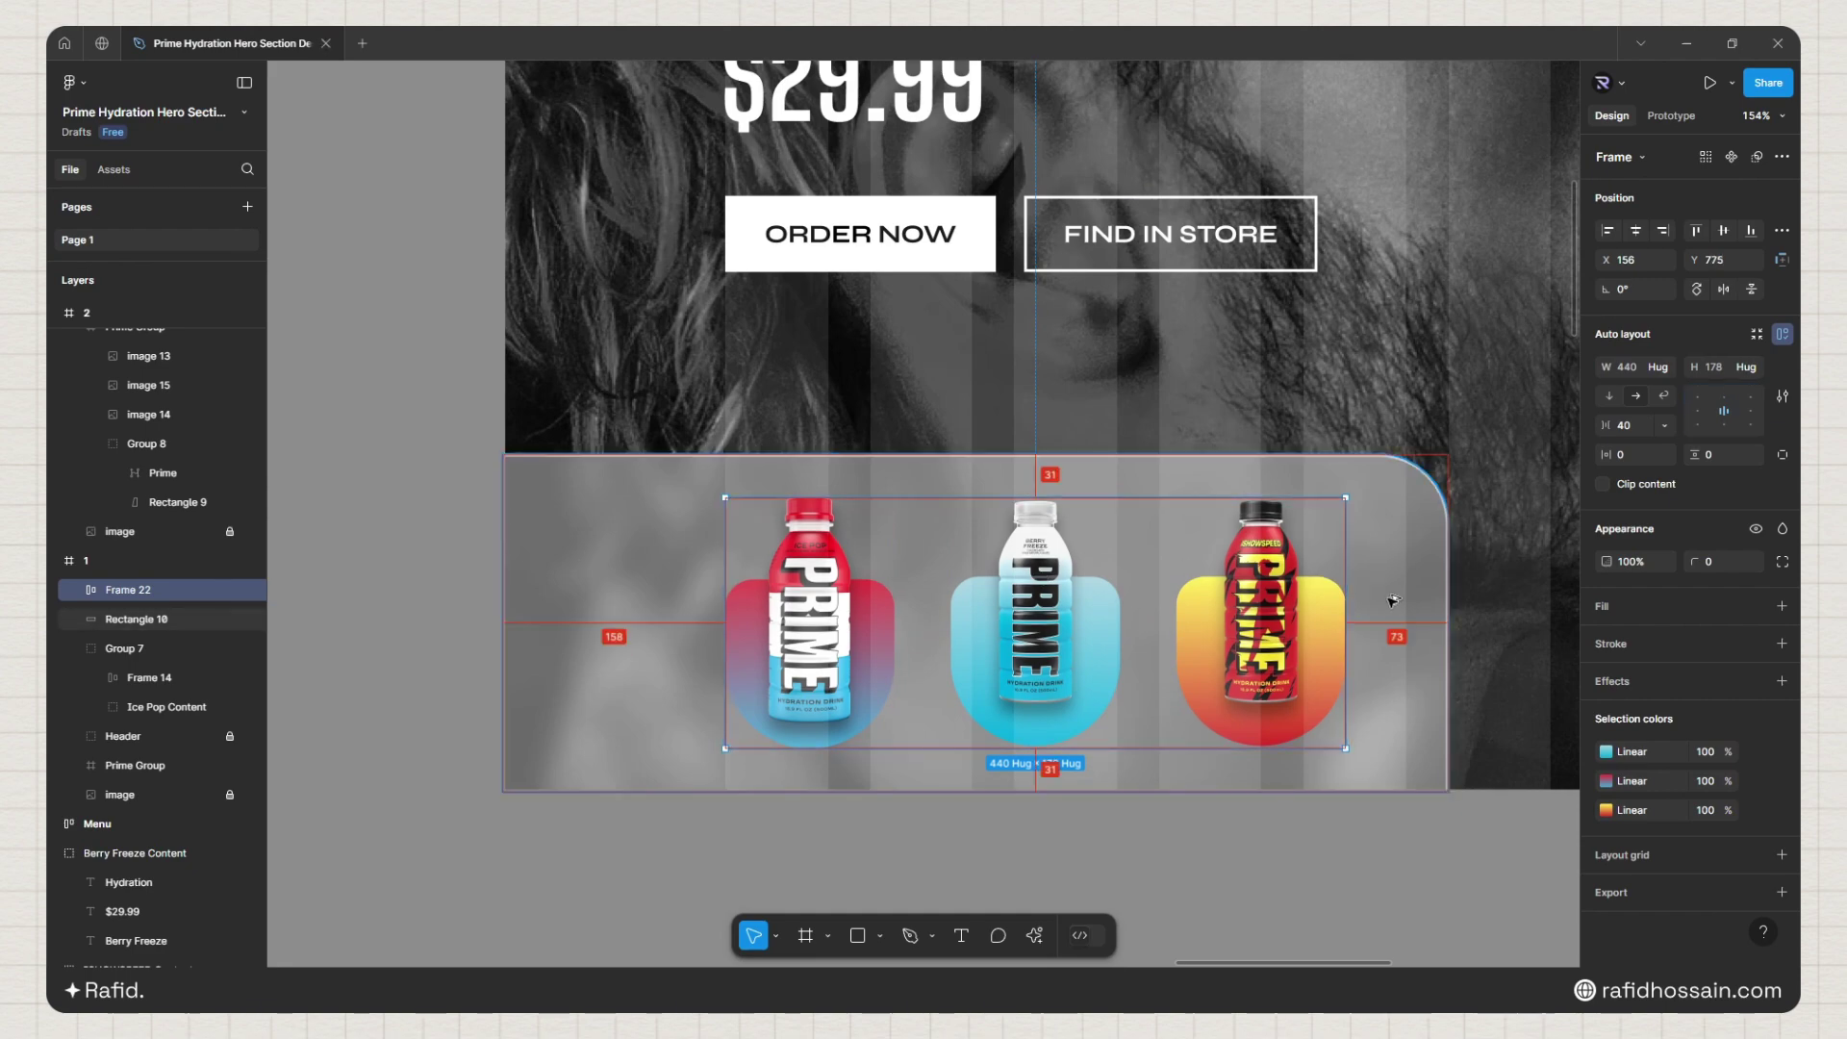
left_click(705, 412)
scroll(706, 413, "down", 5)
scroll(945, 539, "down", 1)
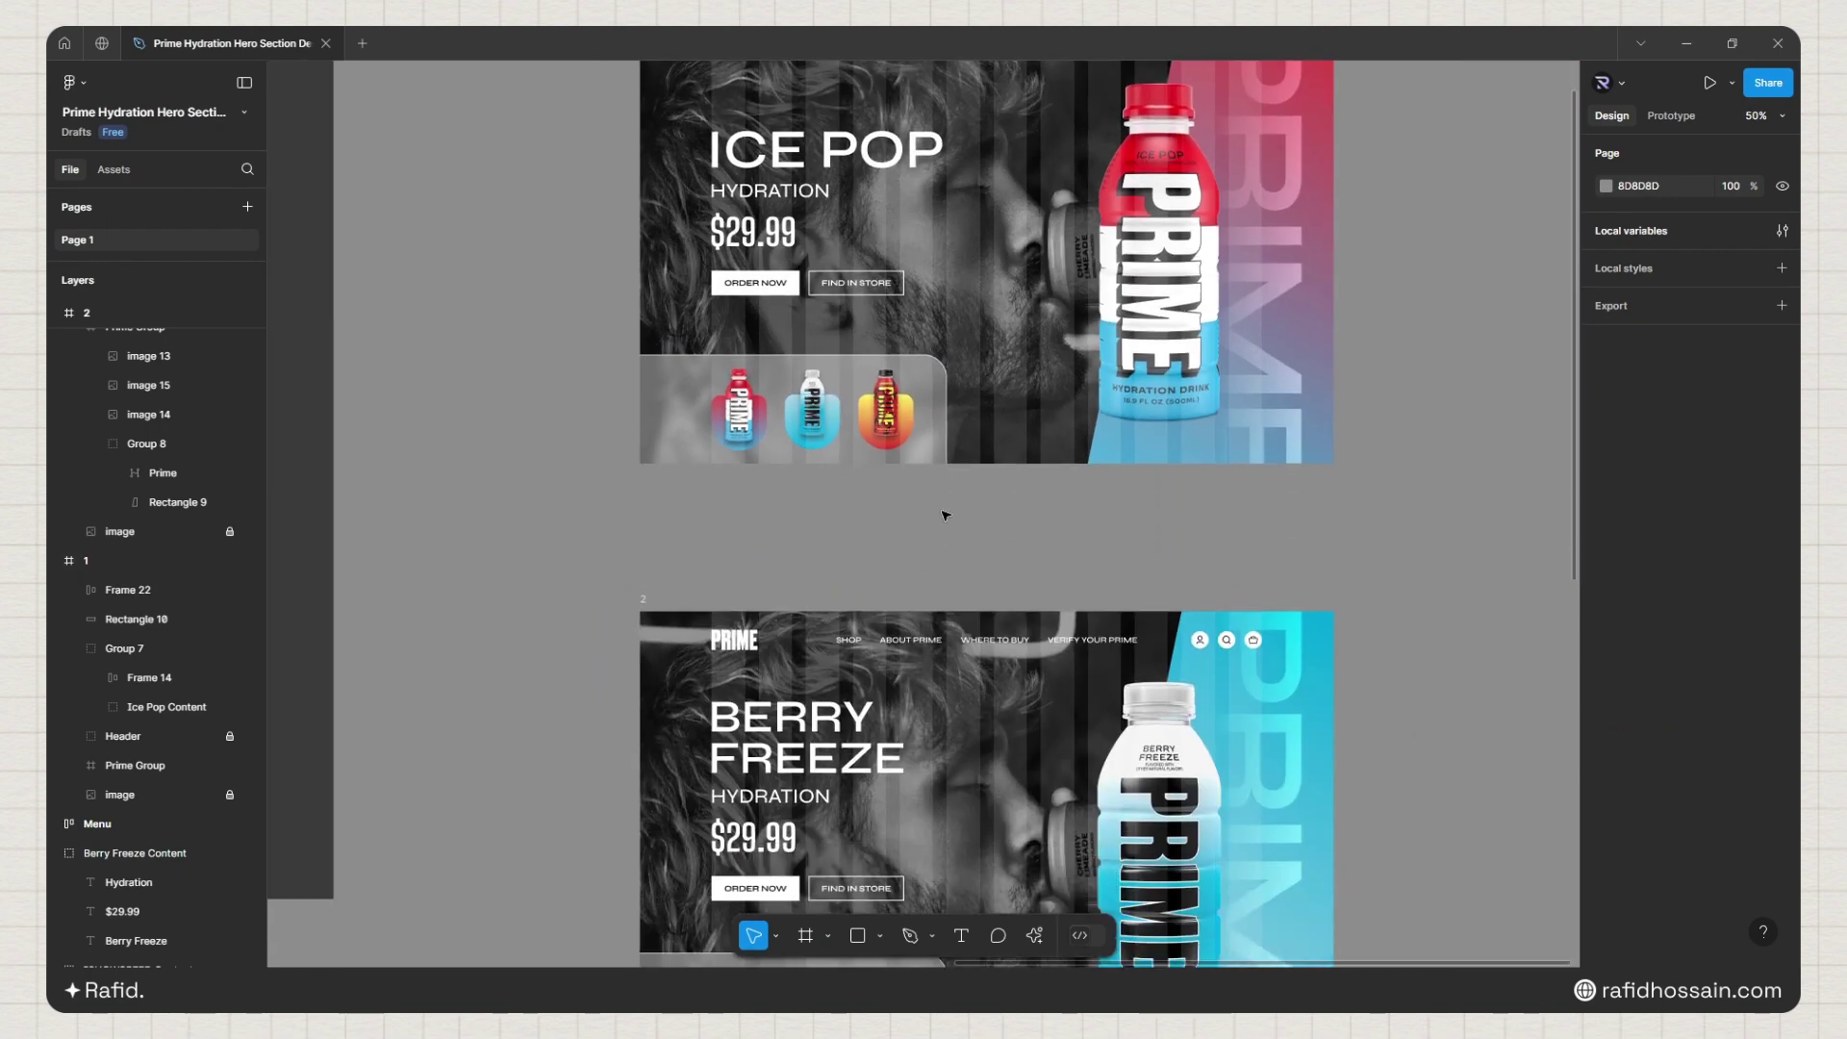
Step: Check the Ice Pop thumbnail bottle's spacing within its shape, and bottom-align the three thumbnails in frame 1's auto layout
scroll(732, 428, "up", 5)
left_click(737, 430, "ctrl")
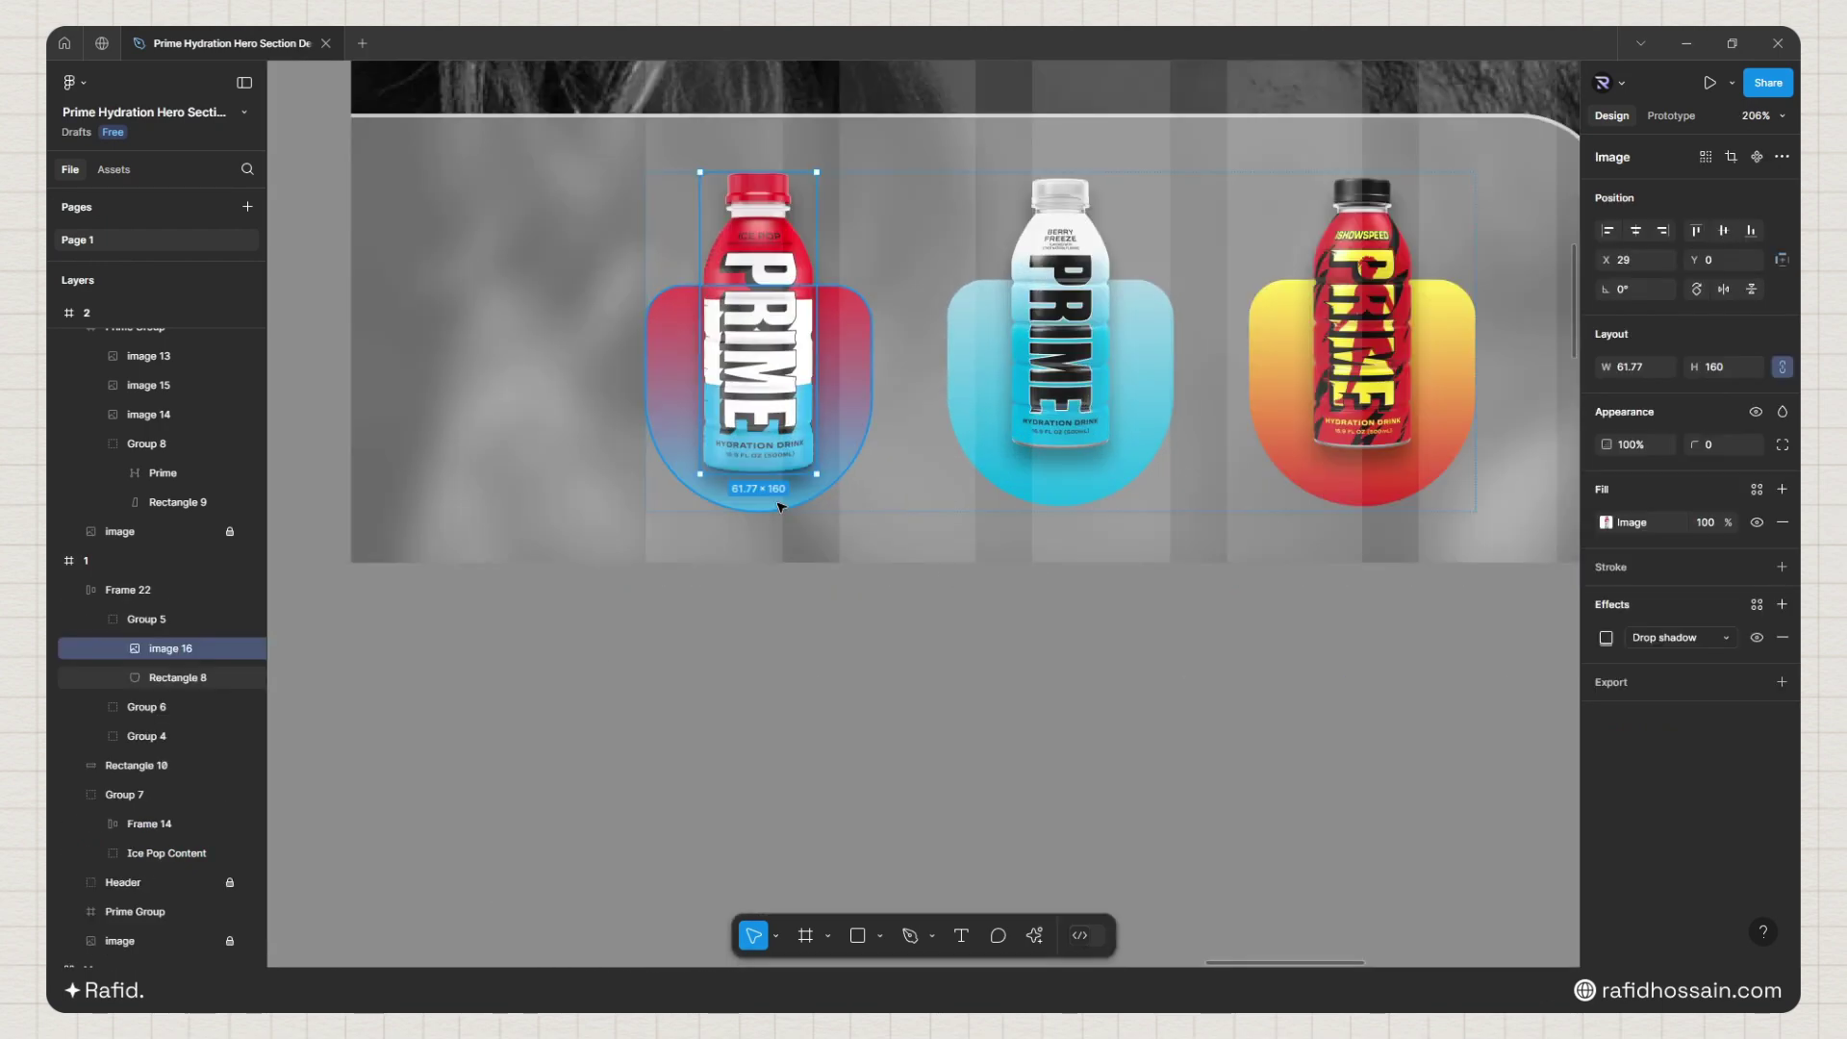
key("alt")
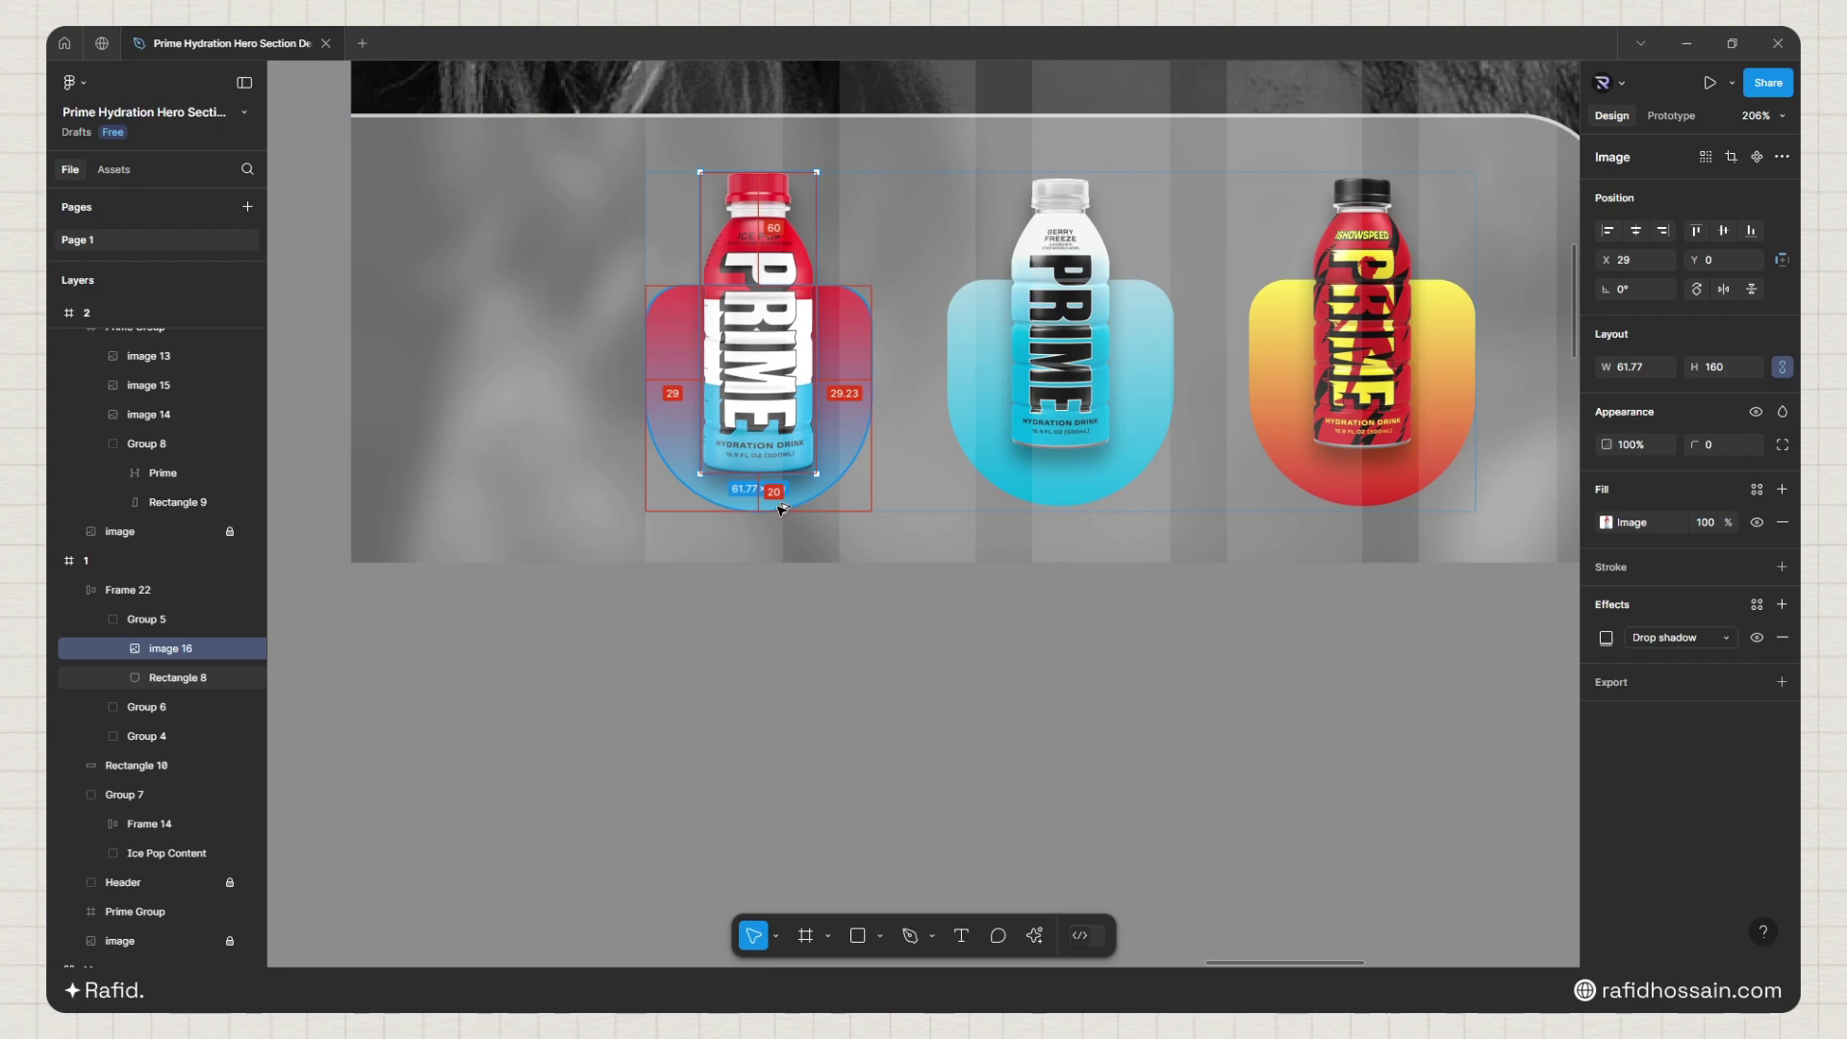
left_click(825, 632)
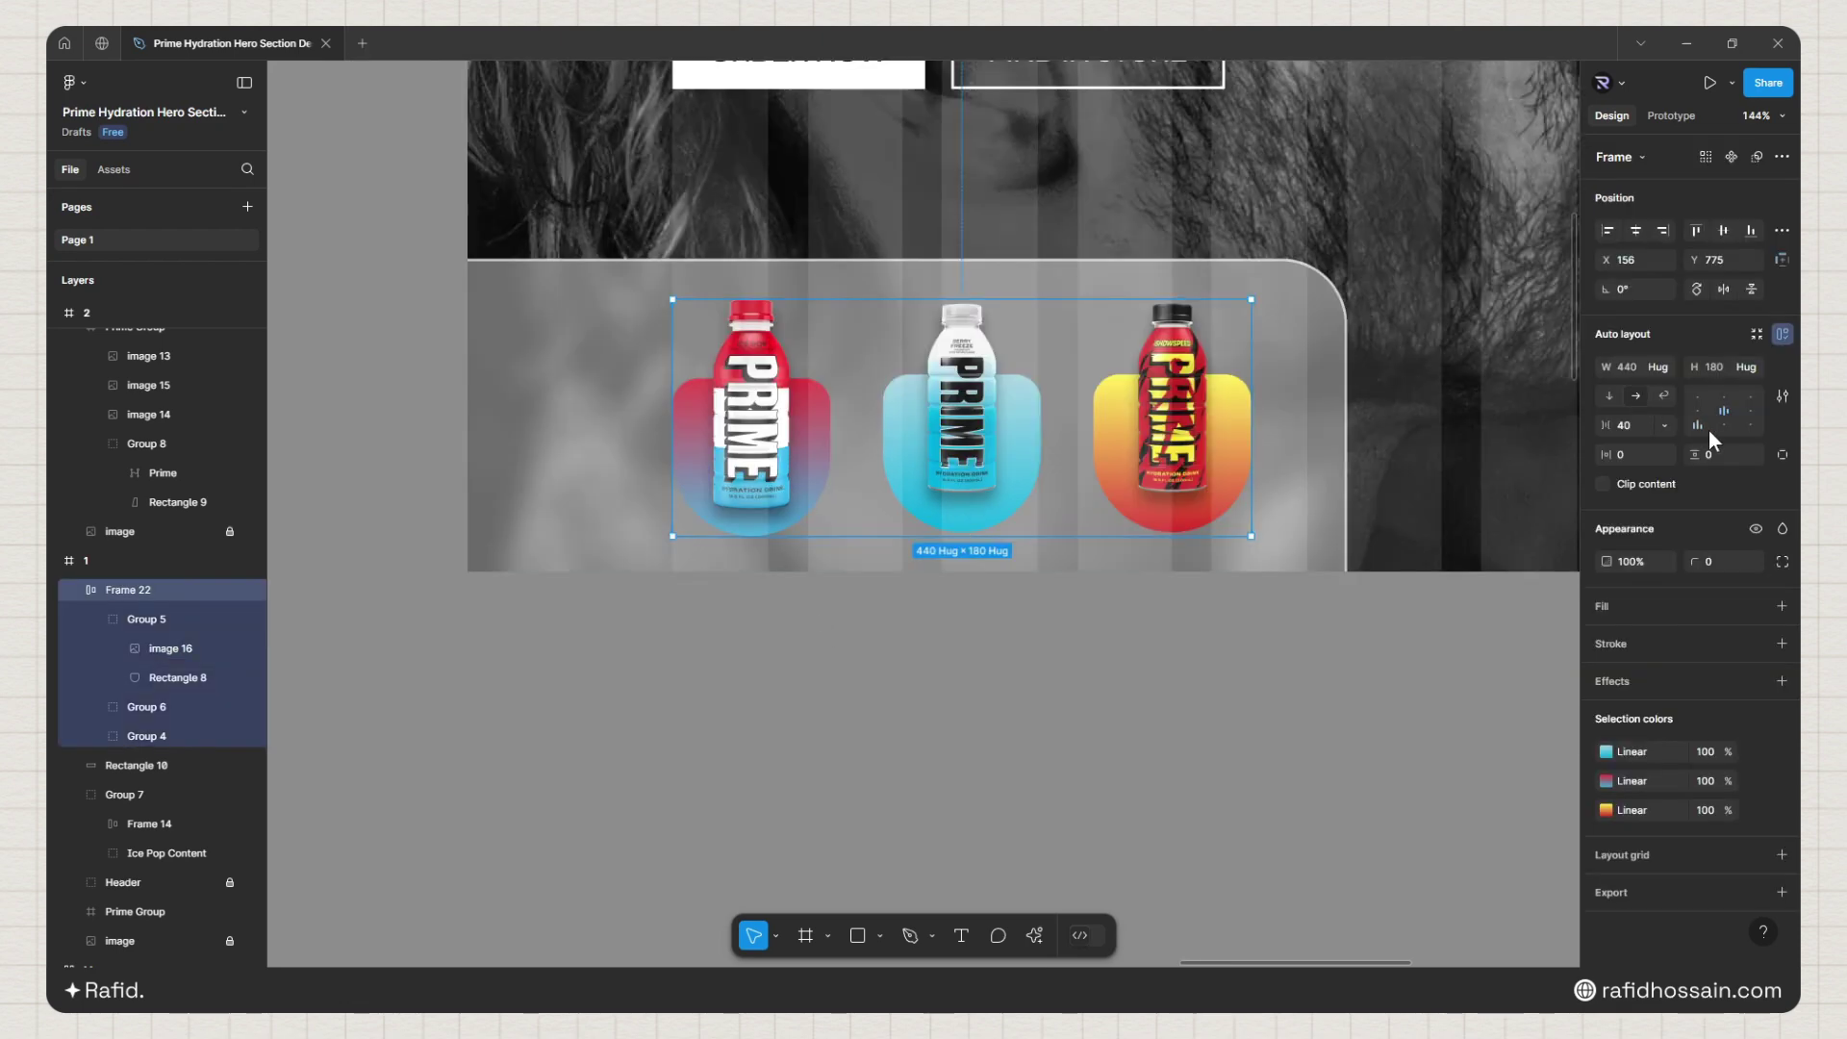
left_click(963, 667)
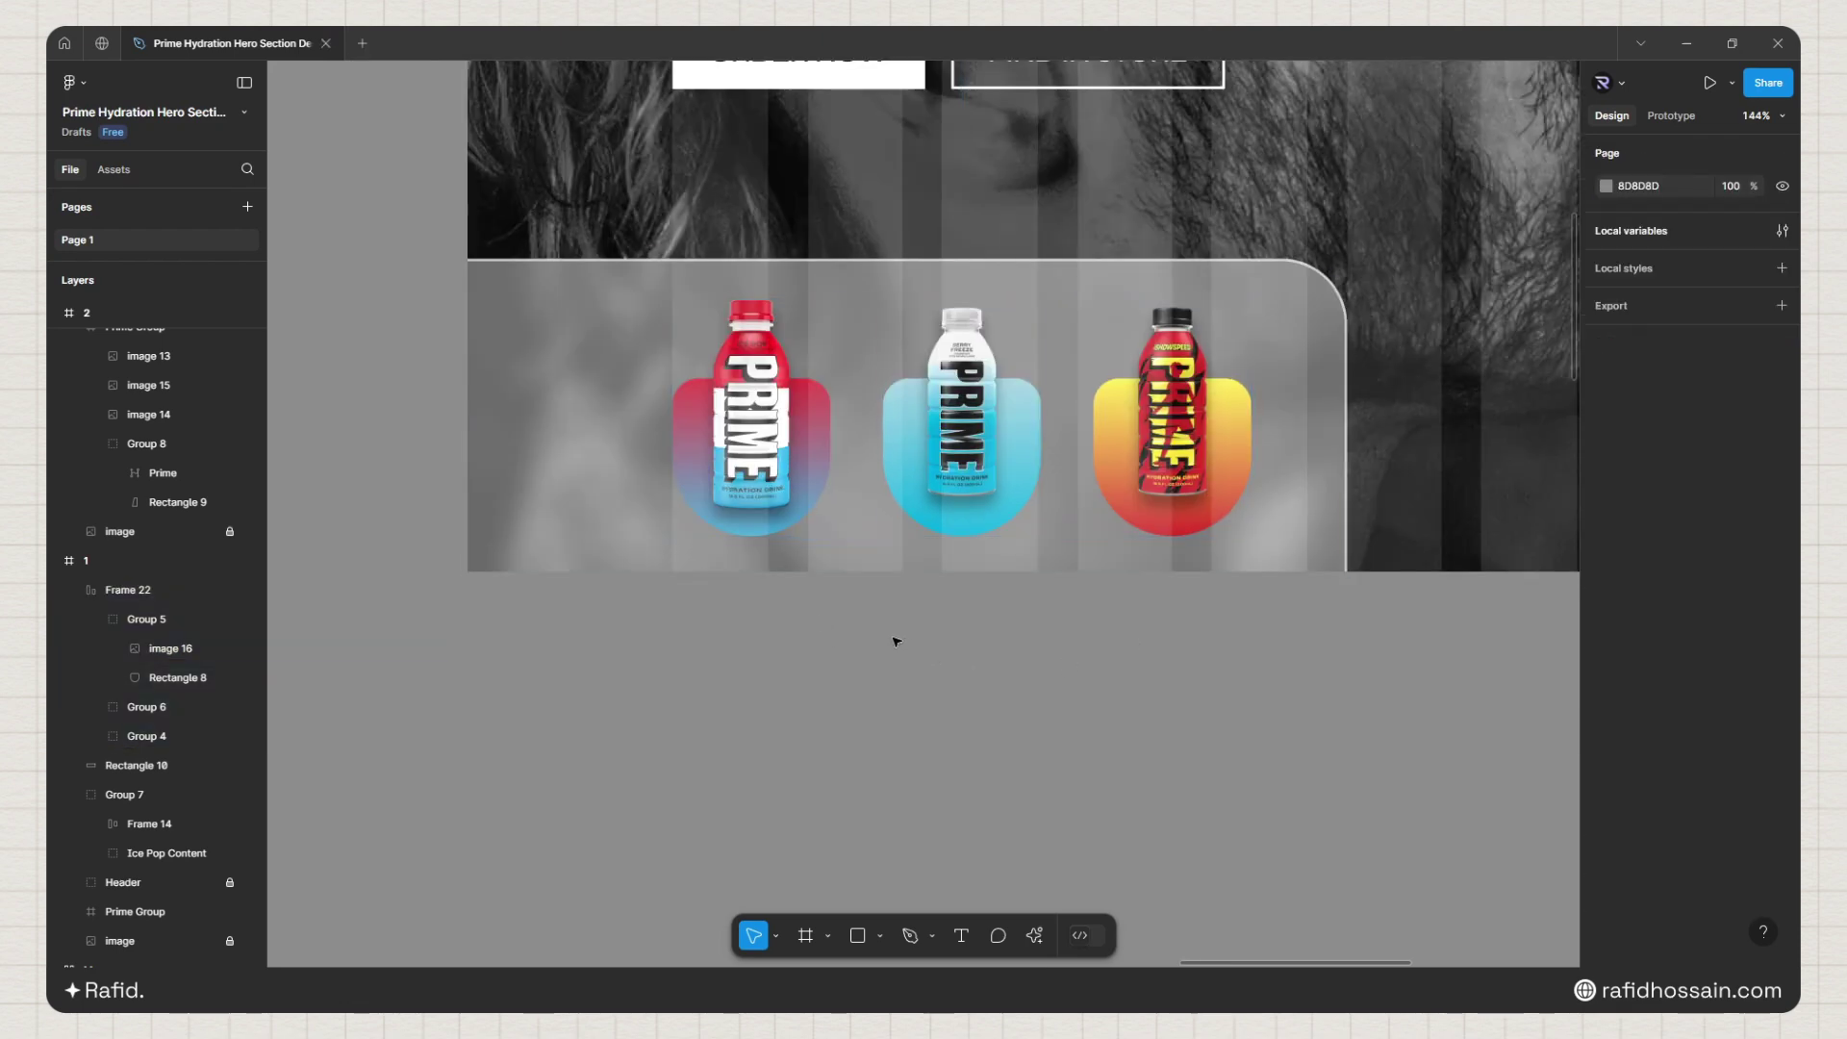
Step: Switch to prototyping and connect frame 1 to frame 2 with a Navigate to interaction
scroll(895, 642, "down", 5)
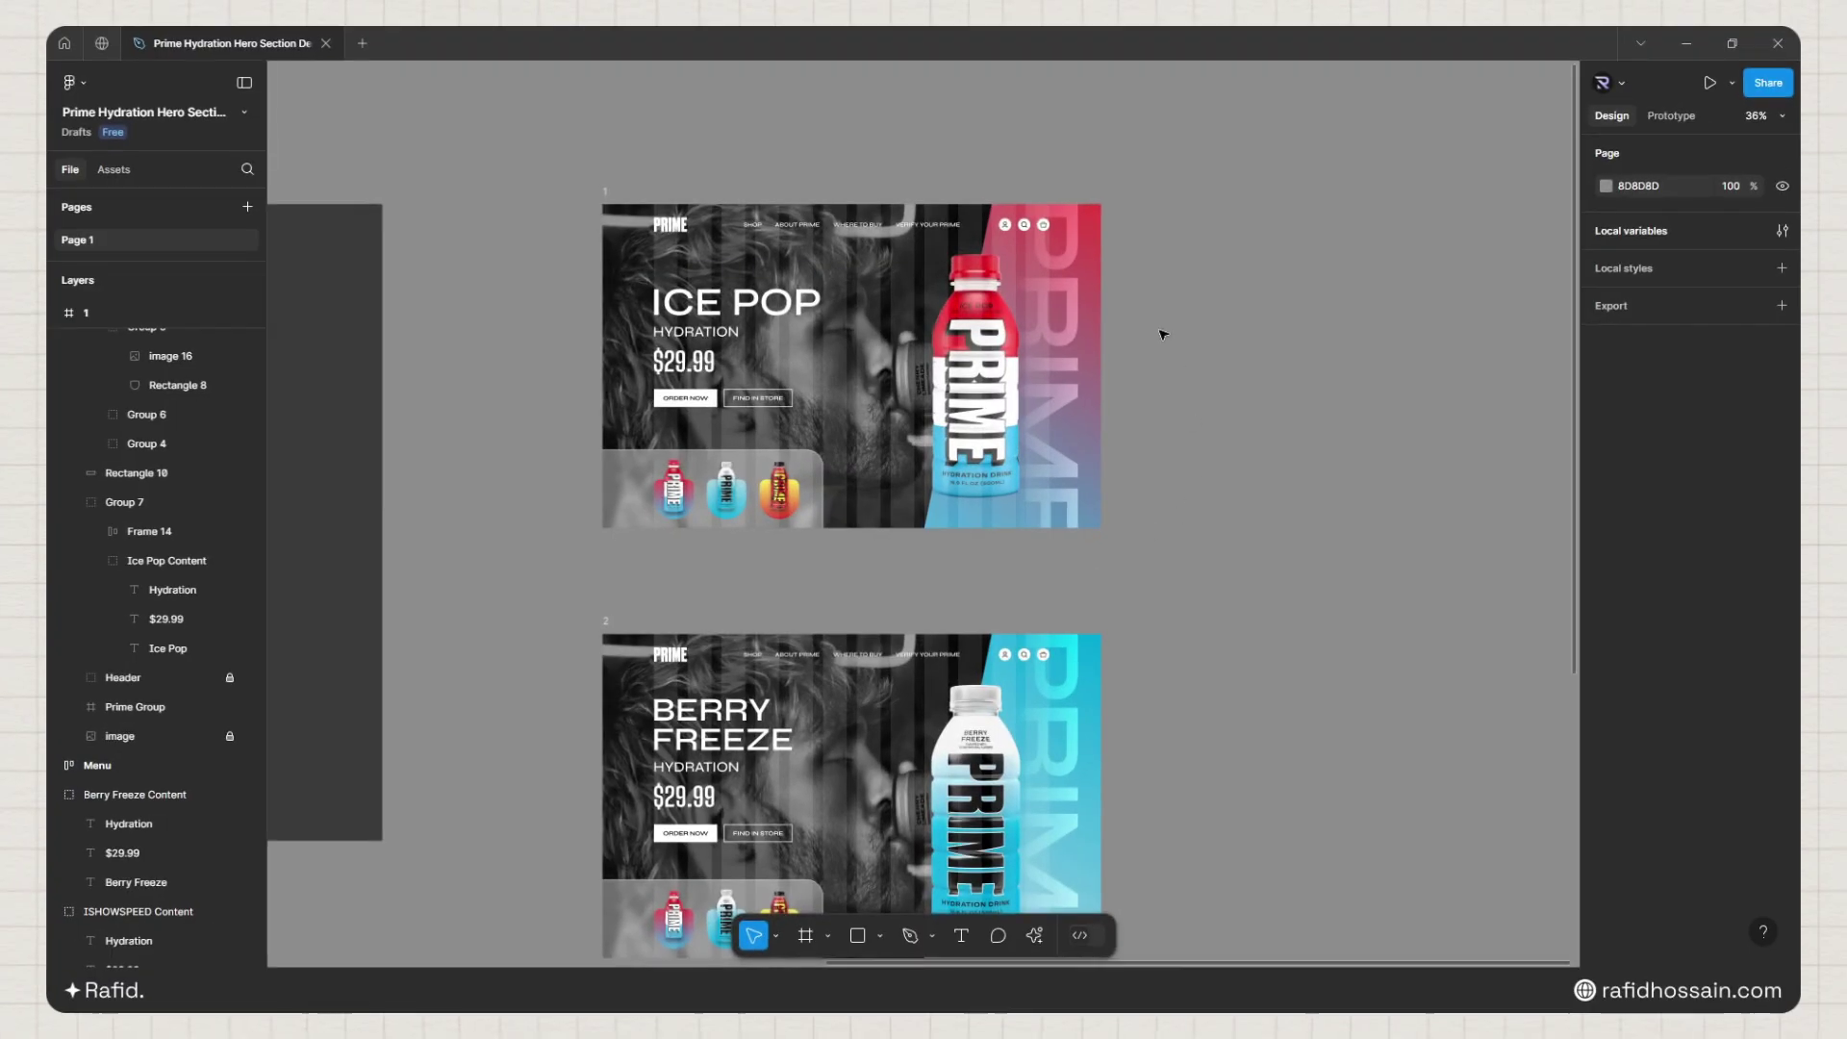
scroll(1159, 334, "down", 4)
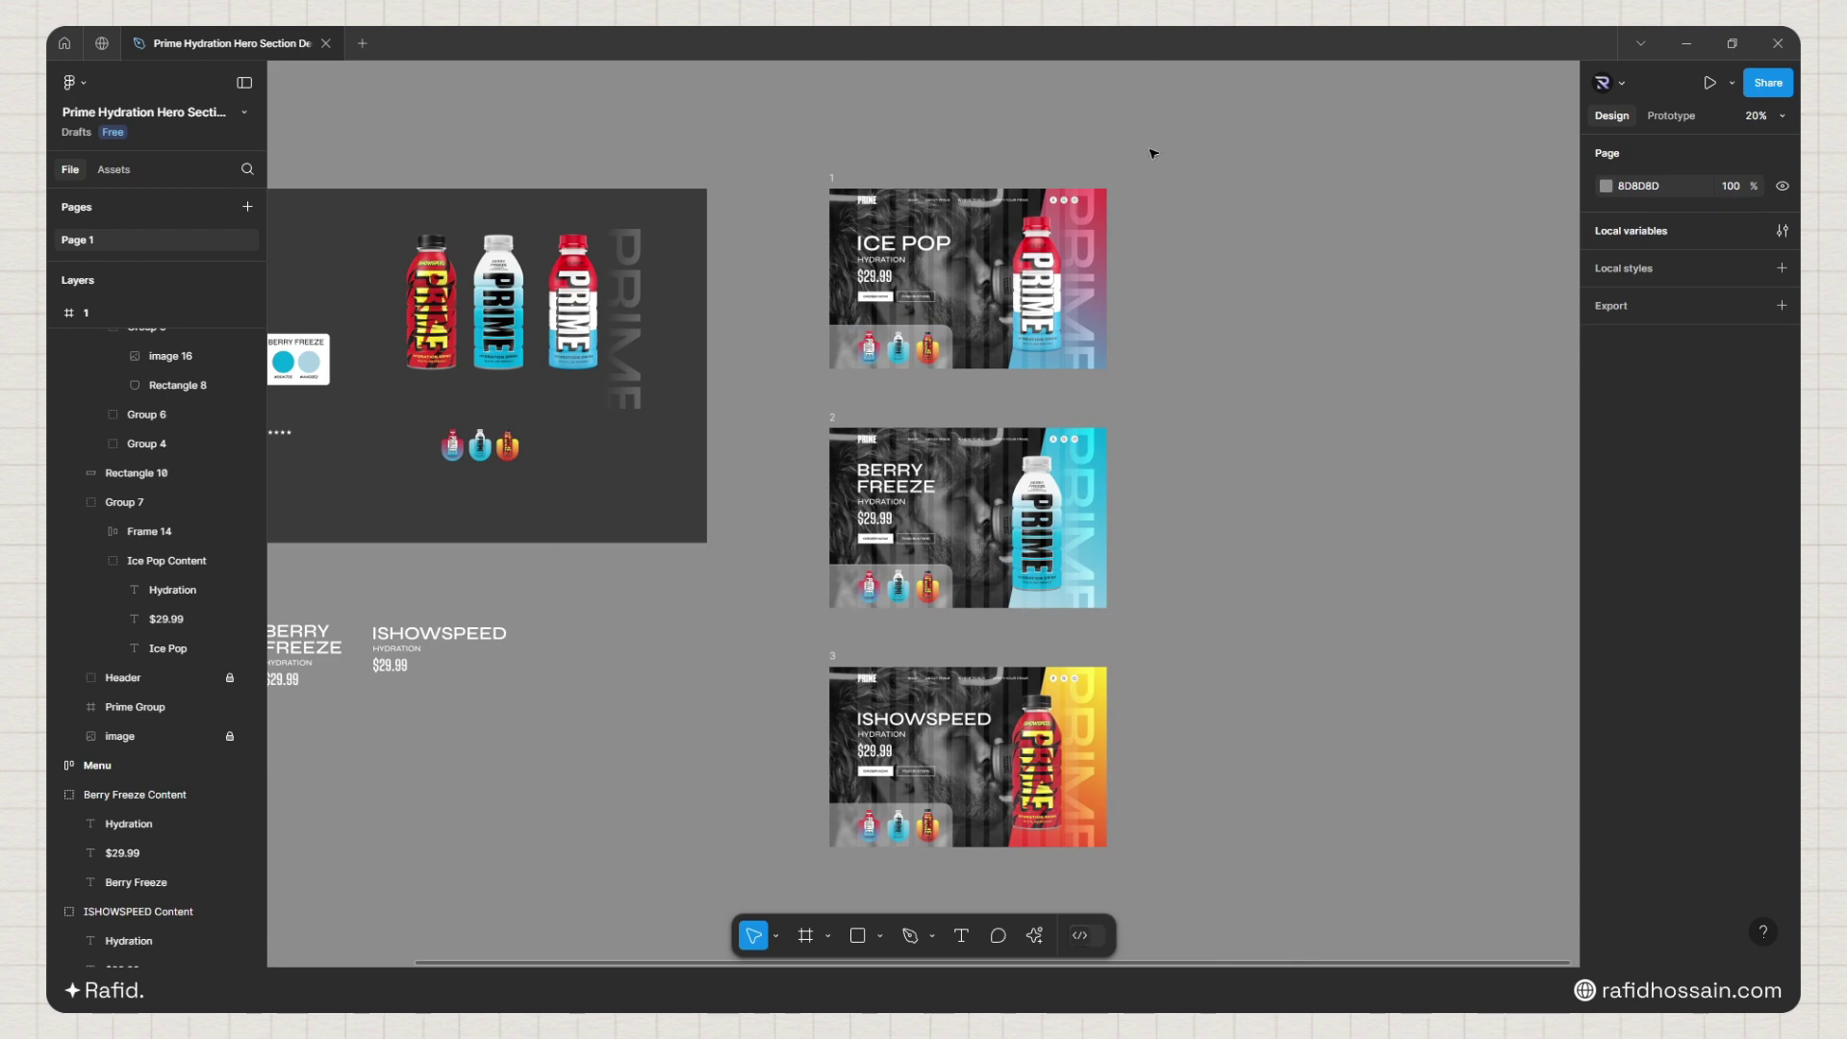
scroll(1153, 153, "up", 2)
left_click(1669, 118)
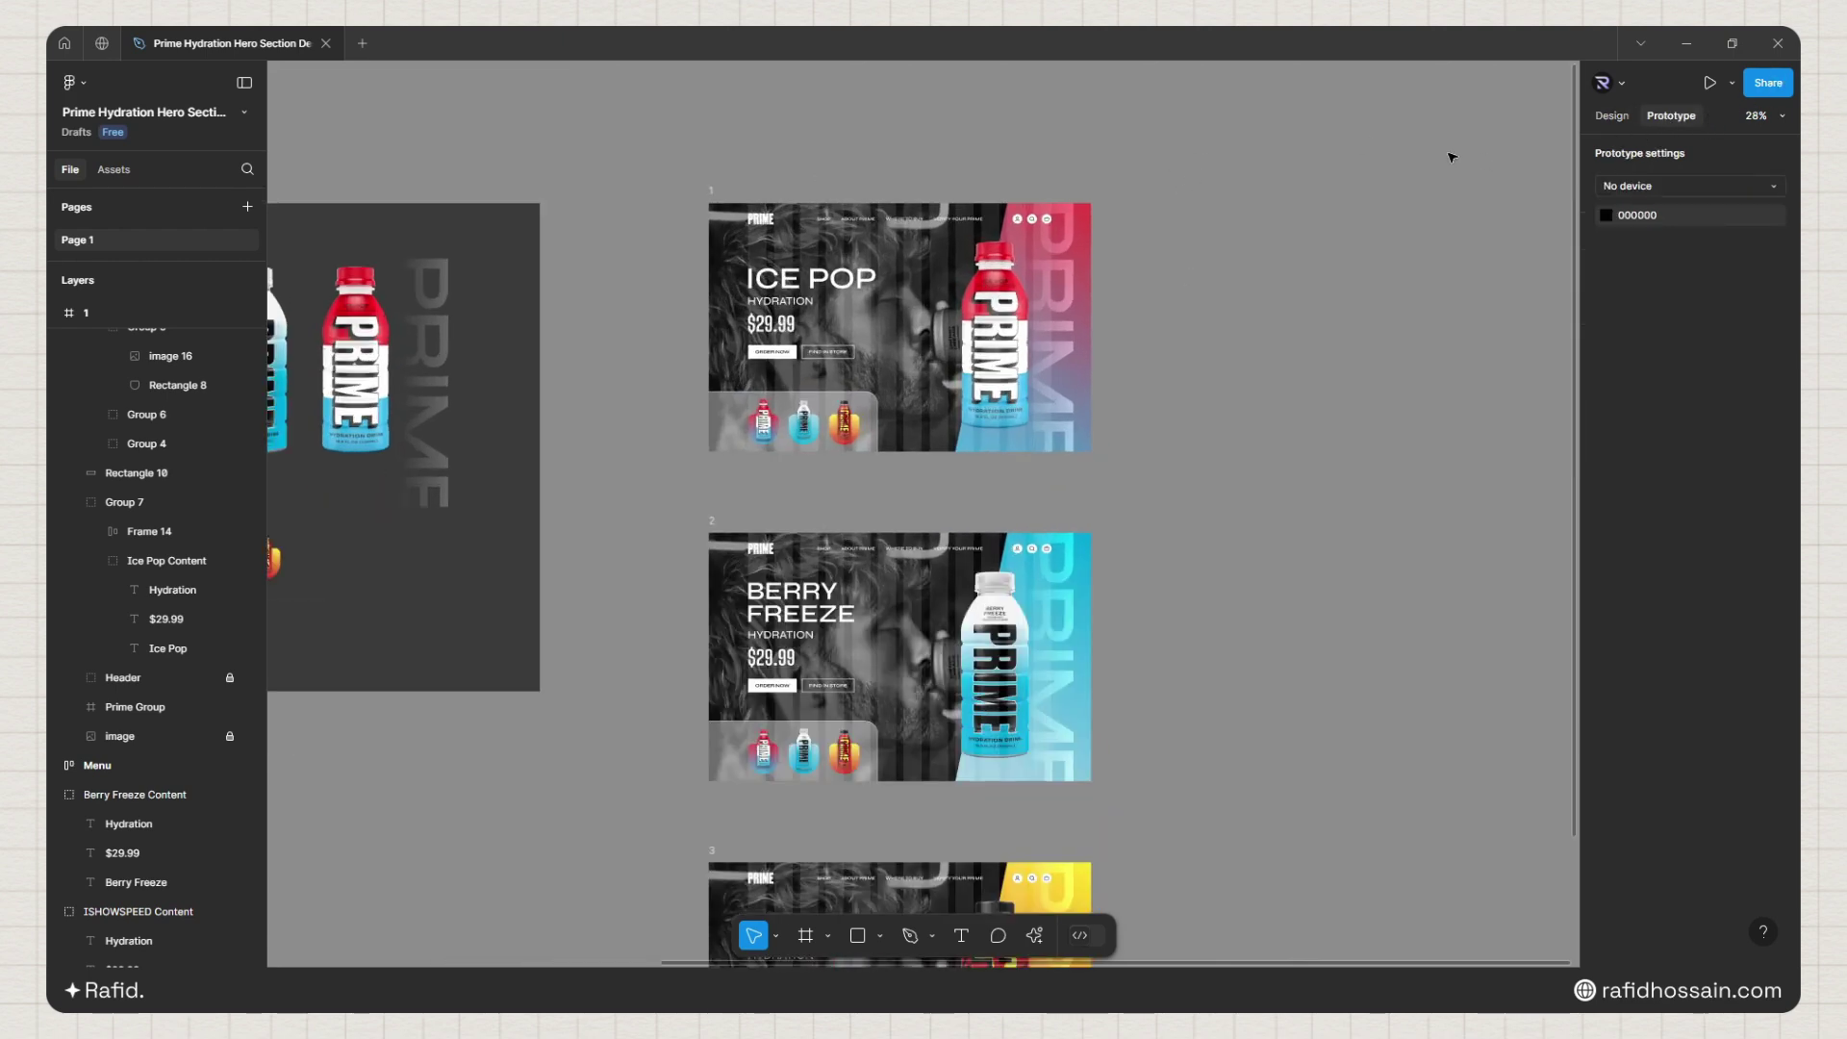
scroll(557, 215, "up", 2)
left_click(569, 211)
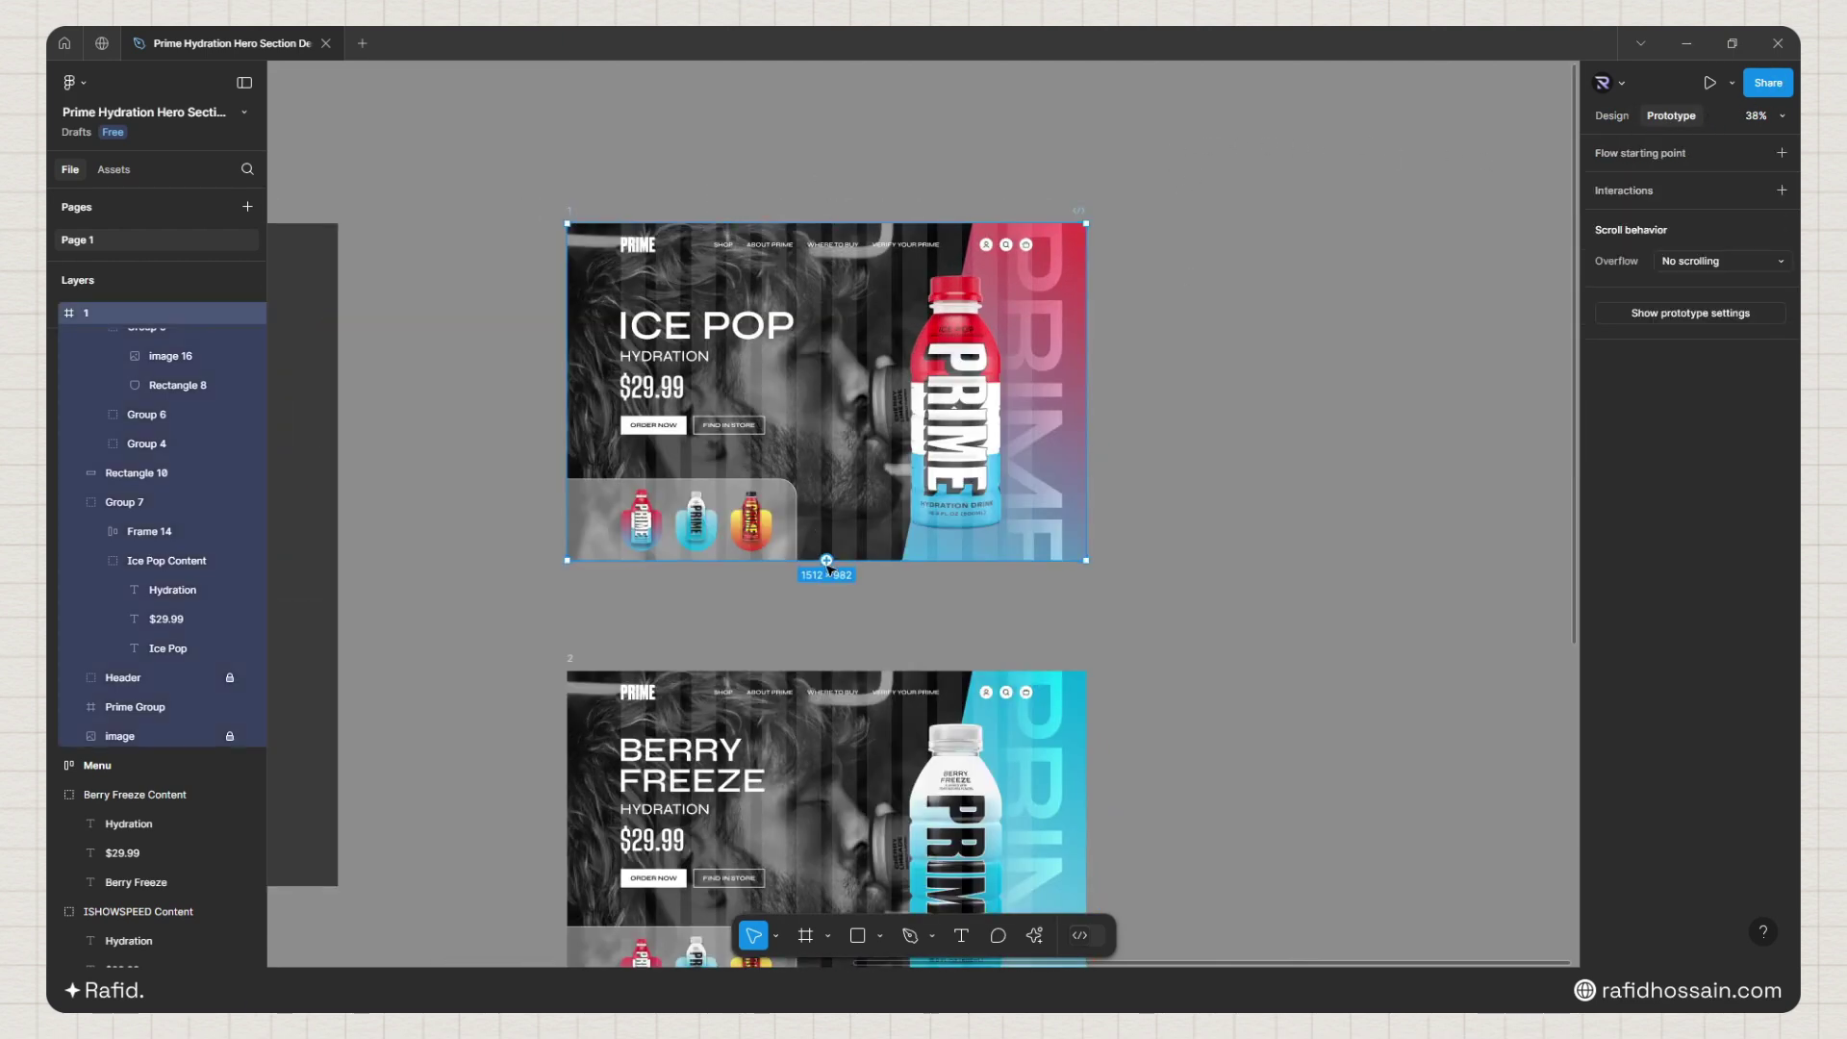
left_click_drag(827, 562, 826, 678)
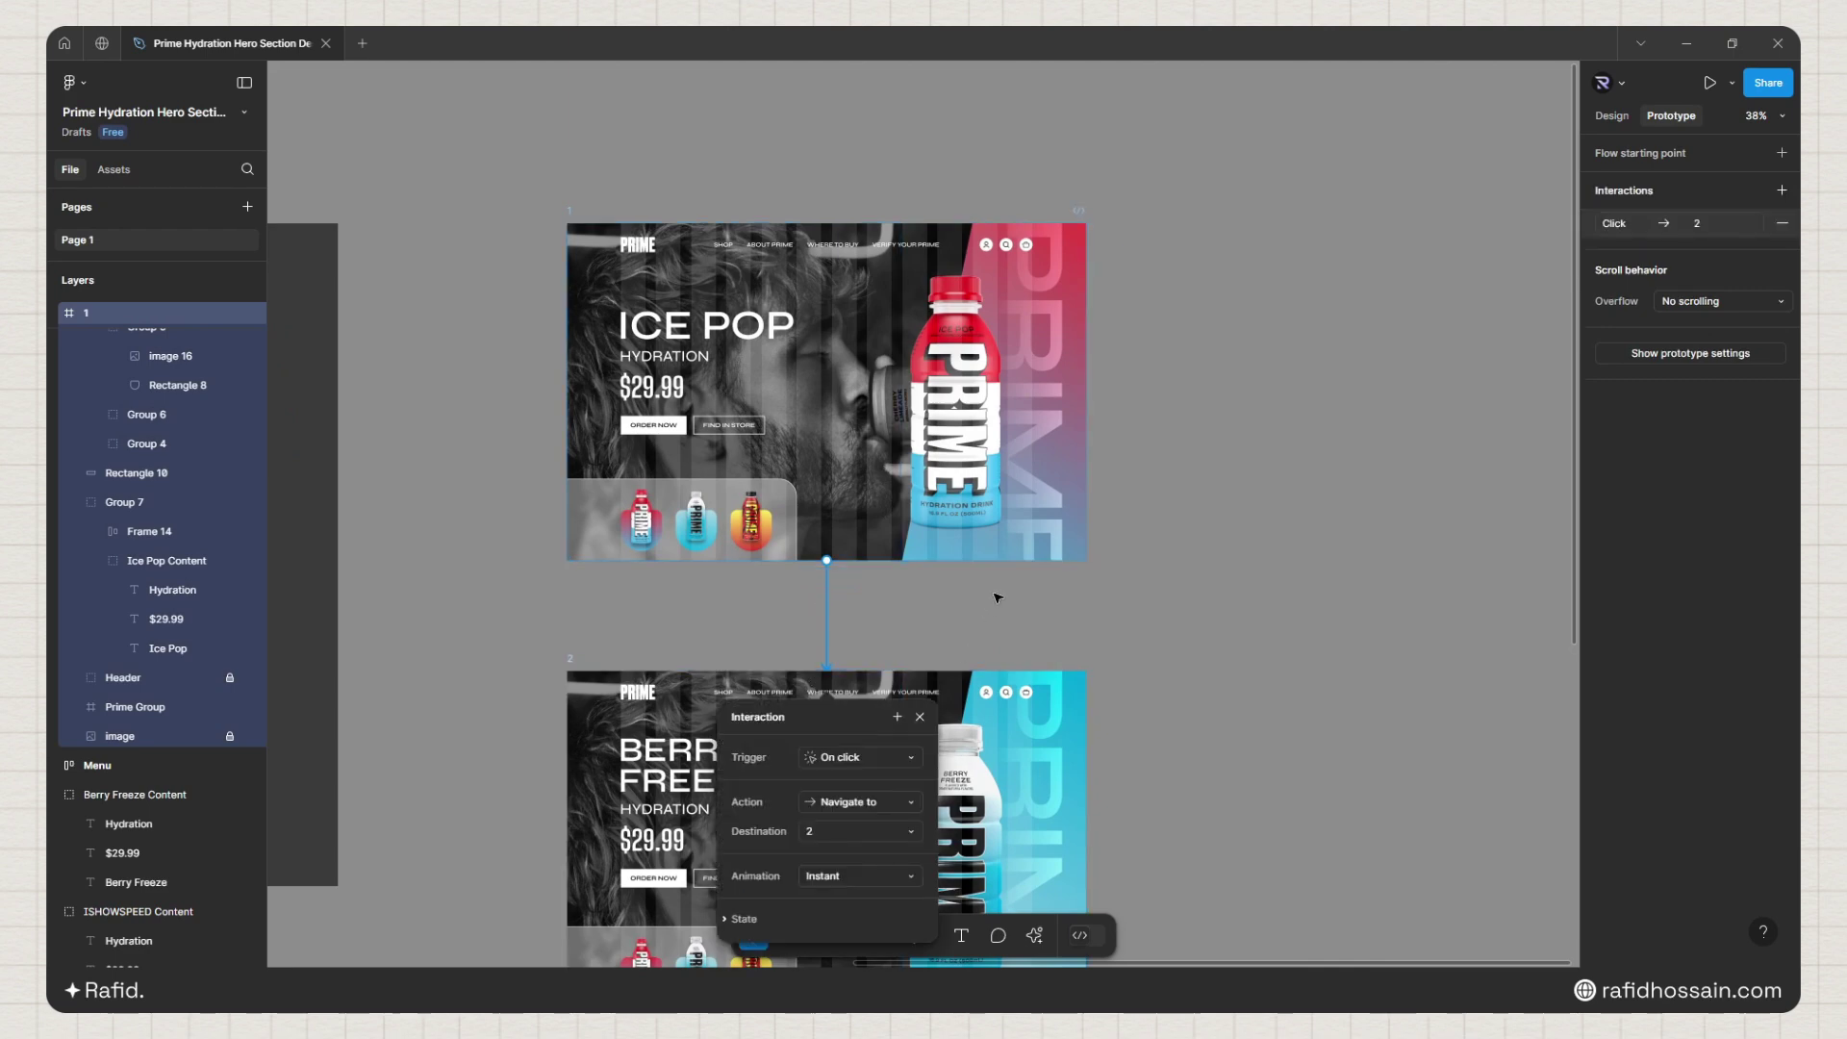
Step: Set the frame 1 interaction to trigger On drag with a Smart animate transition lasting 1000 ms
left_click(847, 759)
left_click(850, 737)
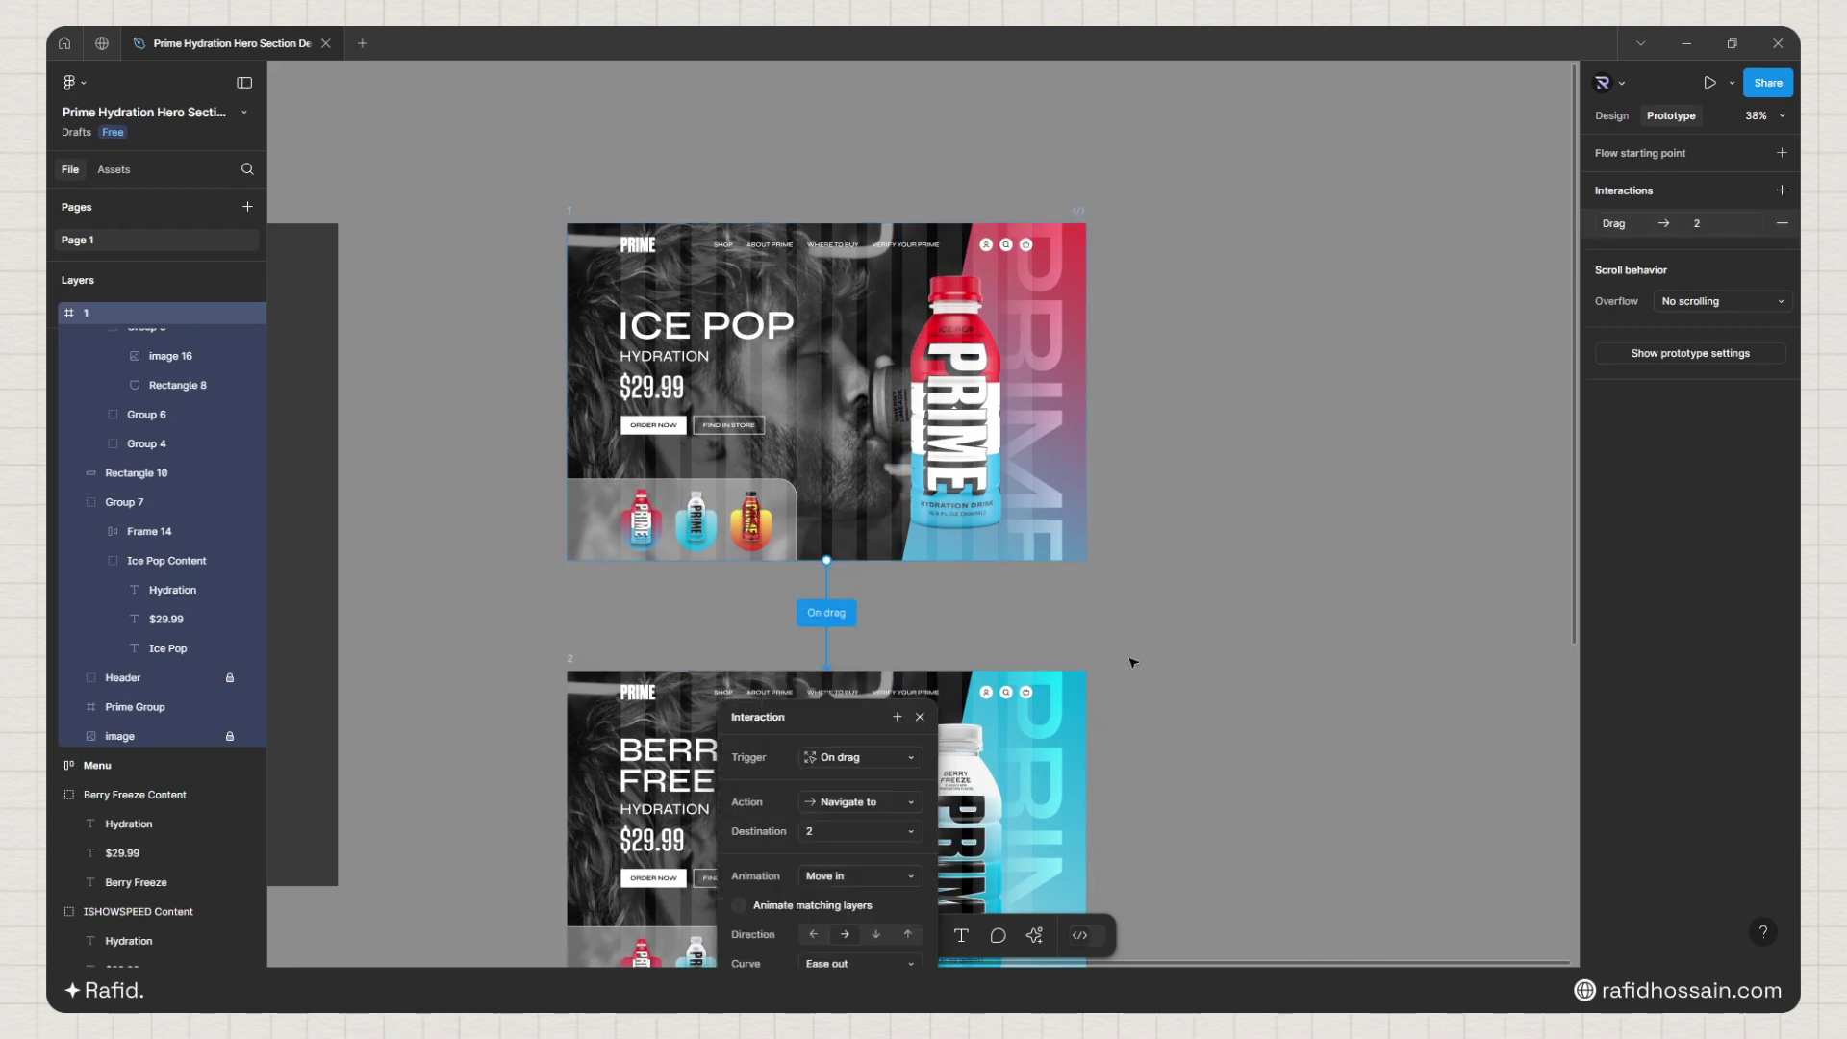
left_click(834, 879)
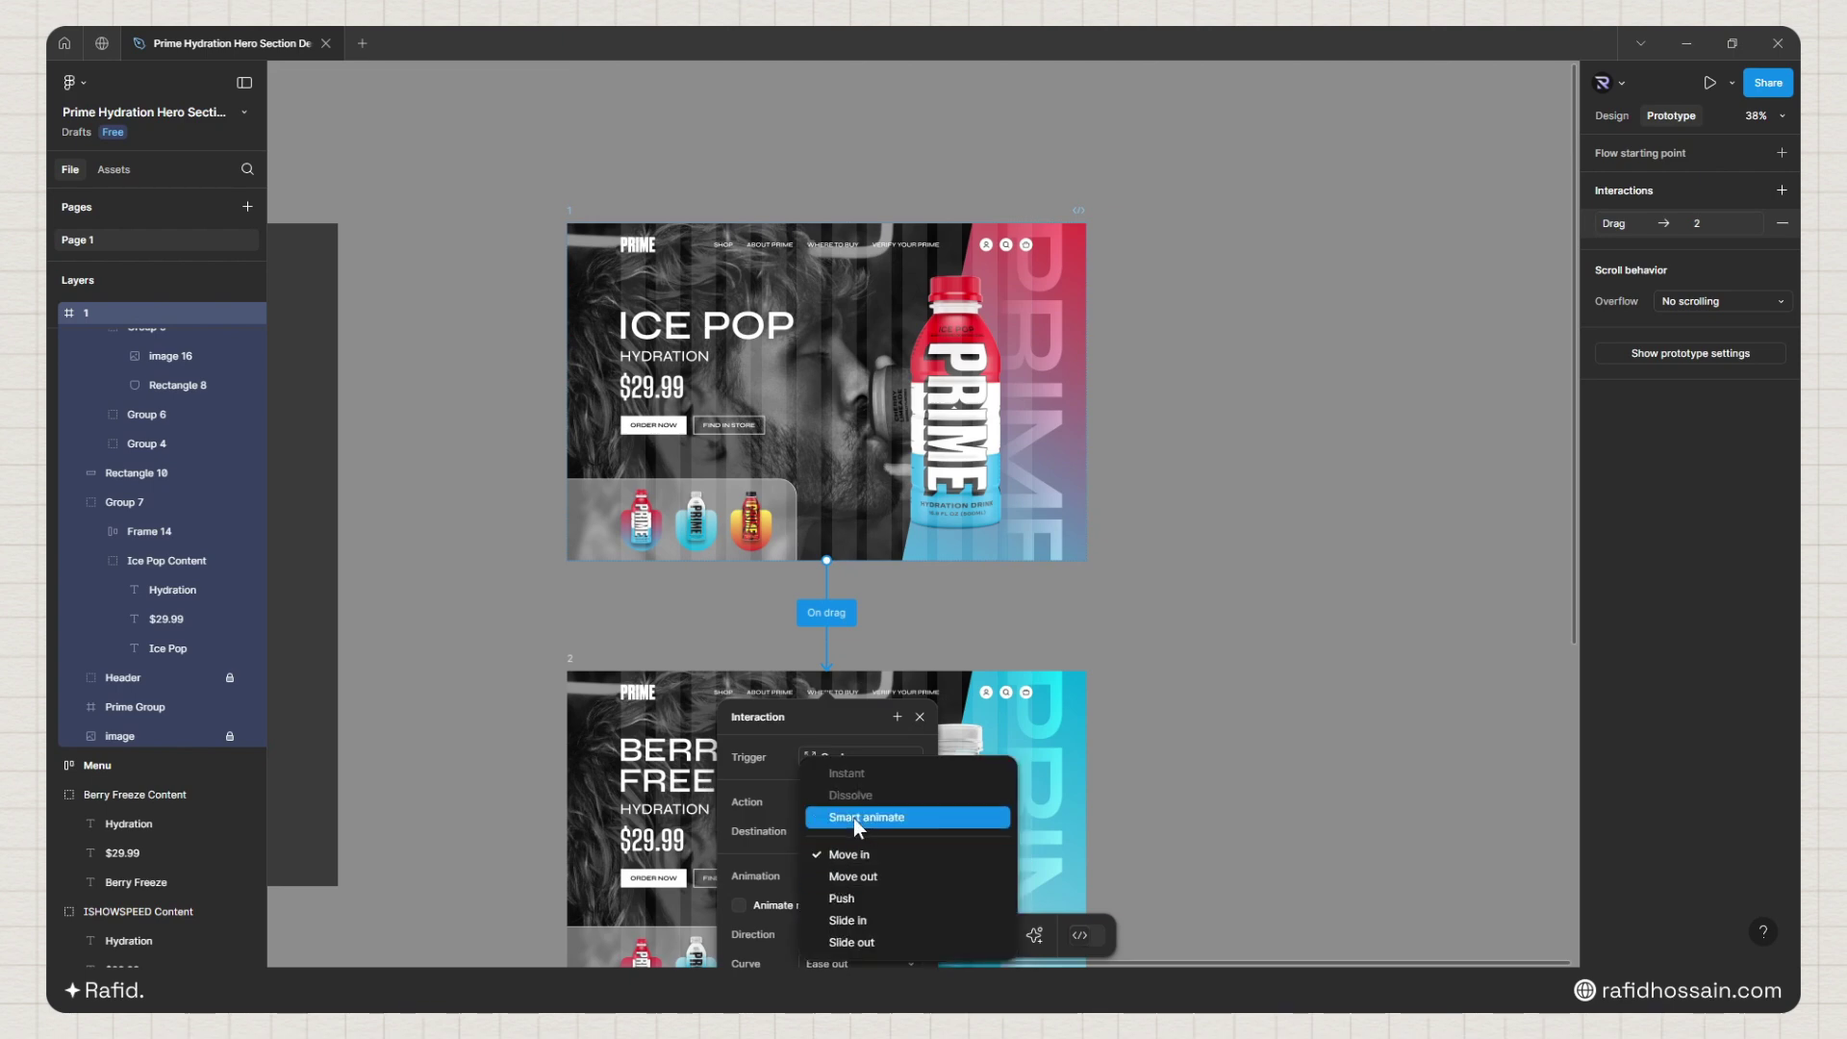
left_click(852, 817)
scroll(864, 841, "down", 1)
left_click(828, 925)
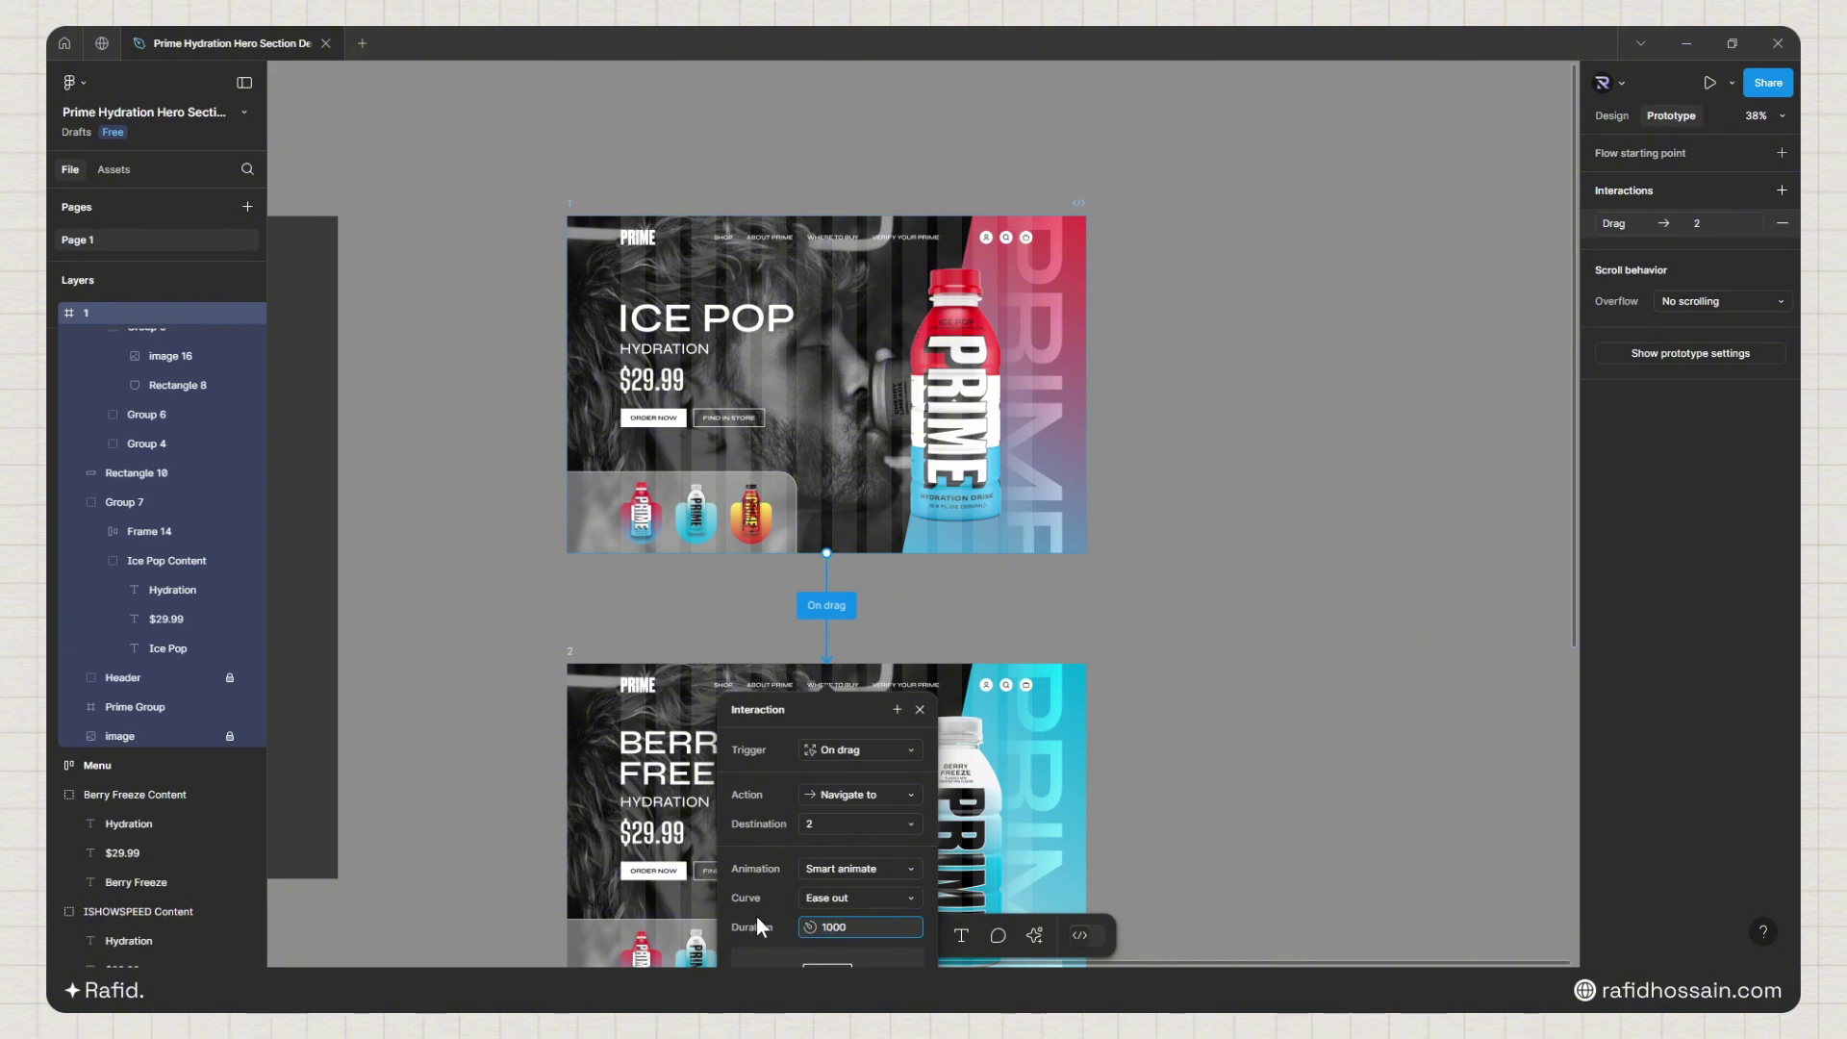
key("Return")
Step: Connect frame 2 to frame 3 with a Navigate to interaction triggered On drag
scroll(560, 392, "down", 3)
left_click(564, 391)
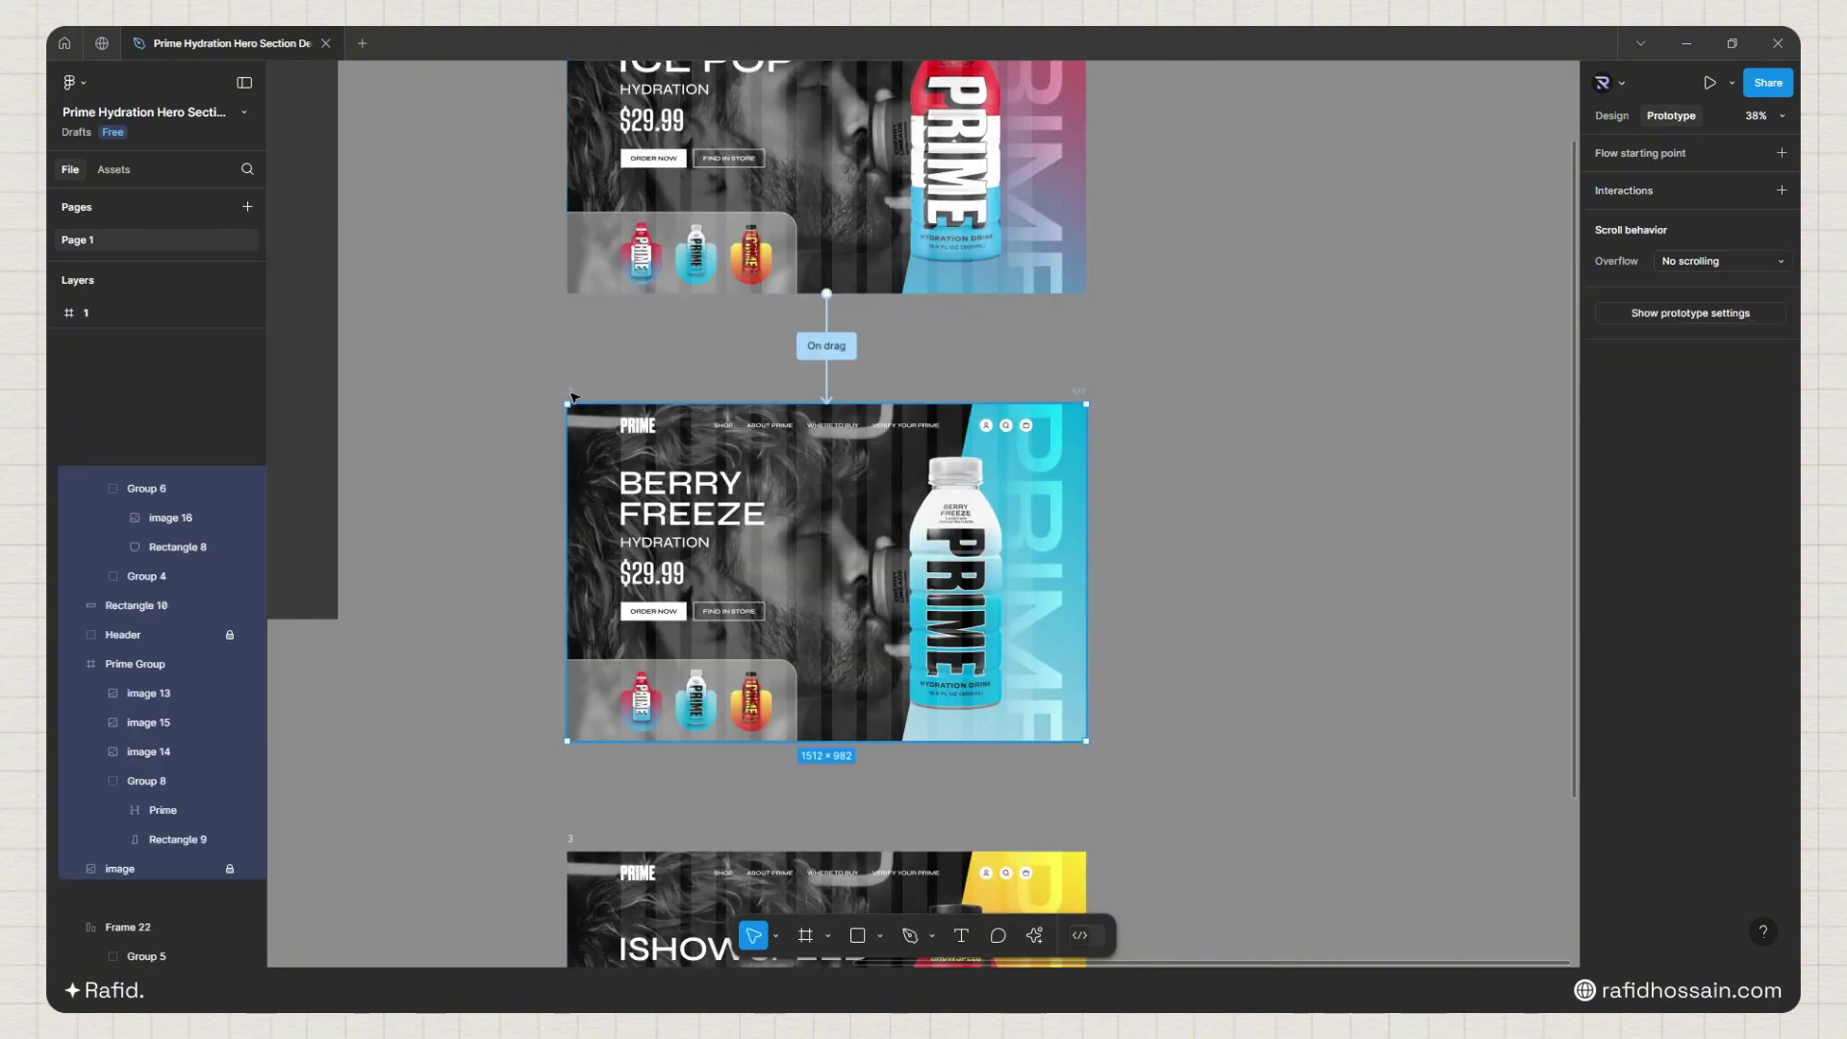
left_click_drag(827, 740, 823, 883)
scroll(1093, 728, "down", 3)
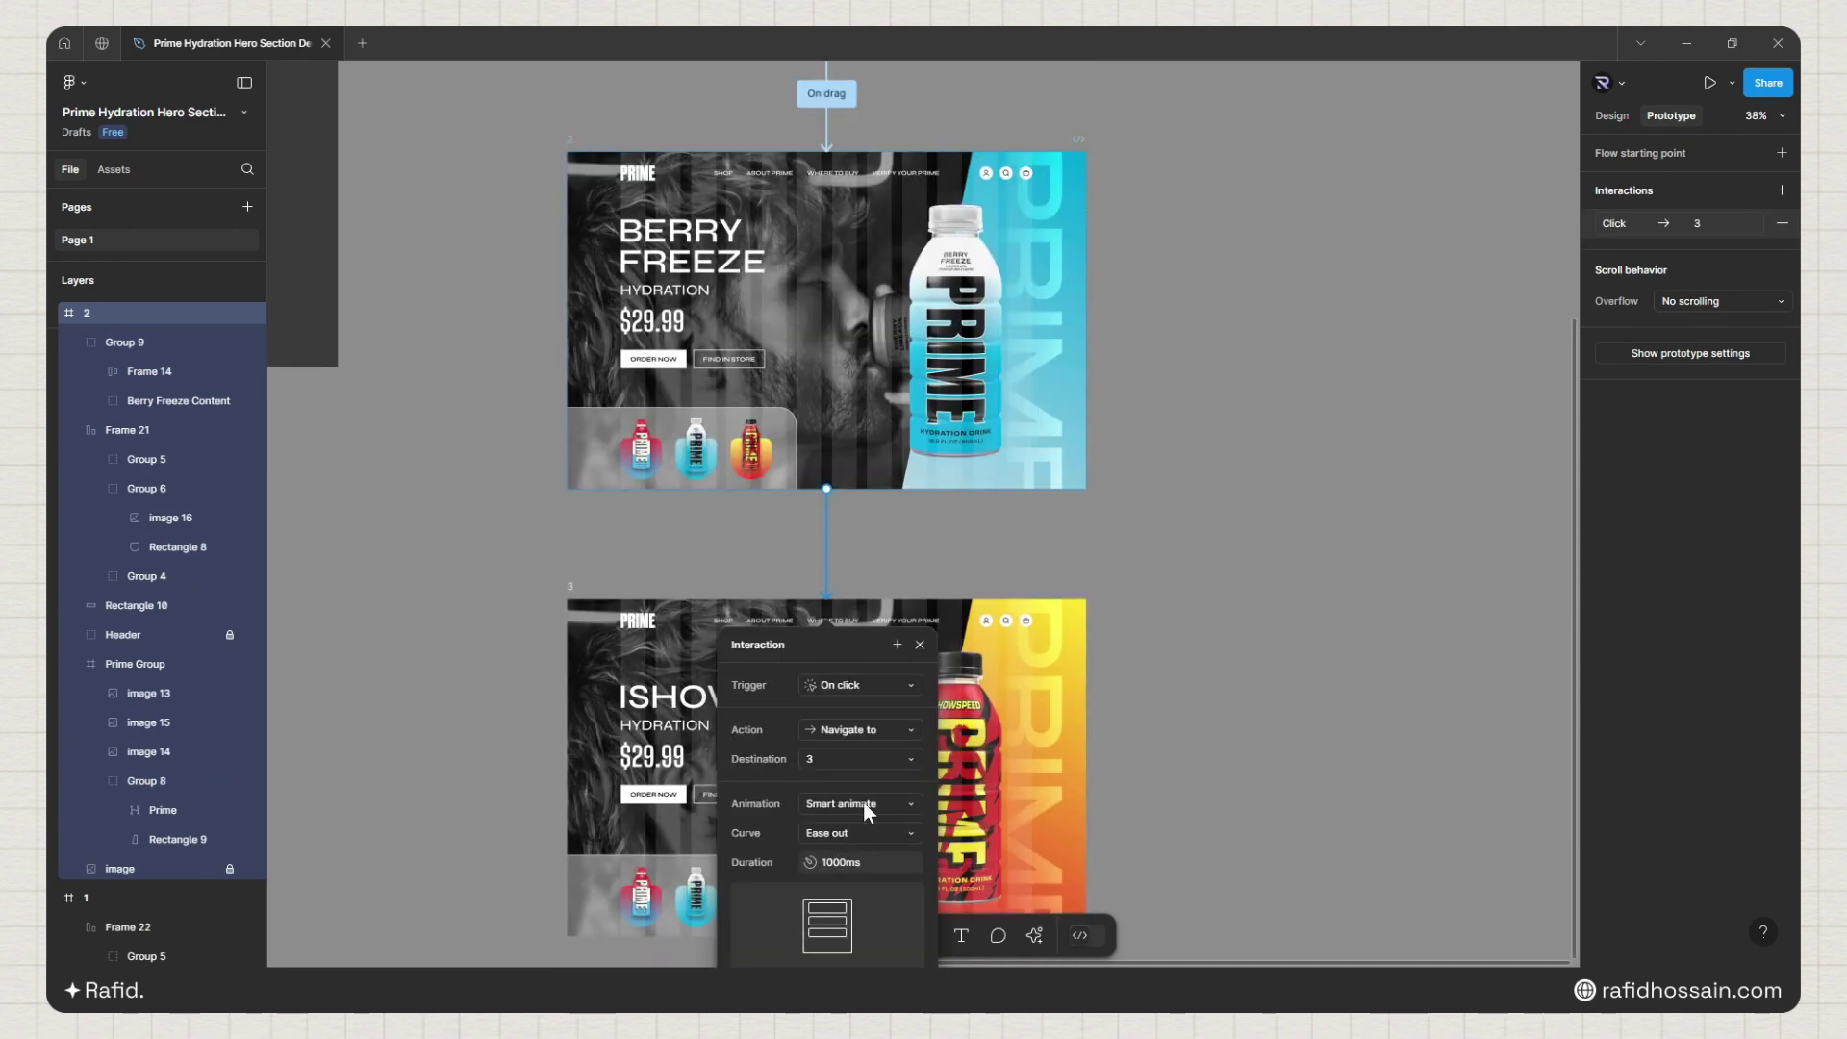
left_click(859, 686)
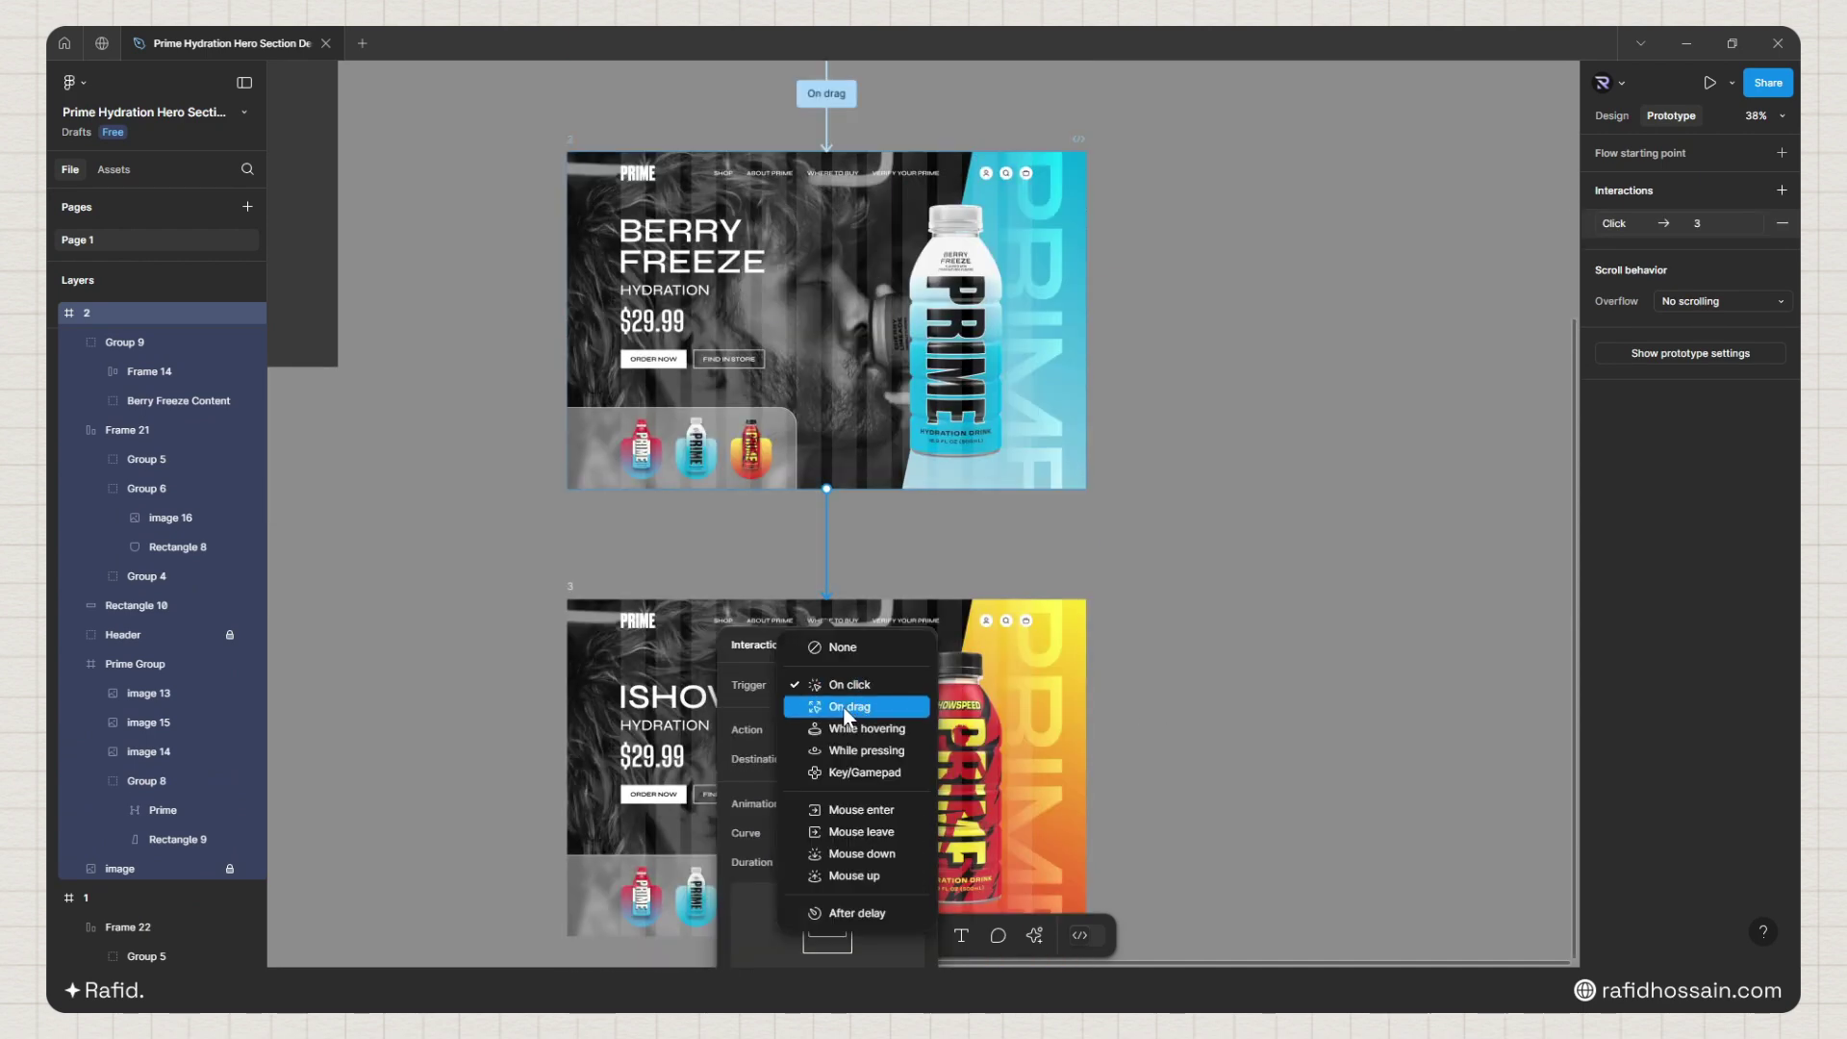
left_click(847, 708)
scroll(1065, 532, "down", 3)
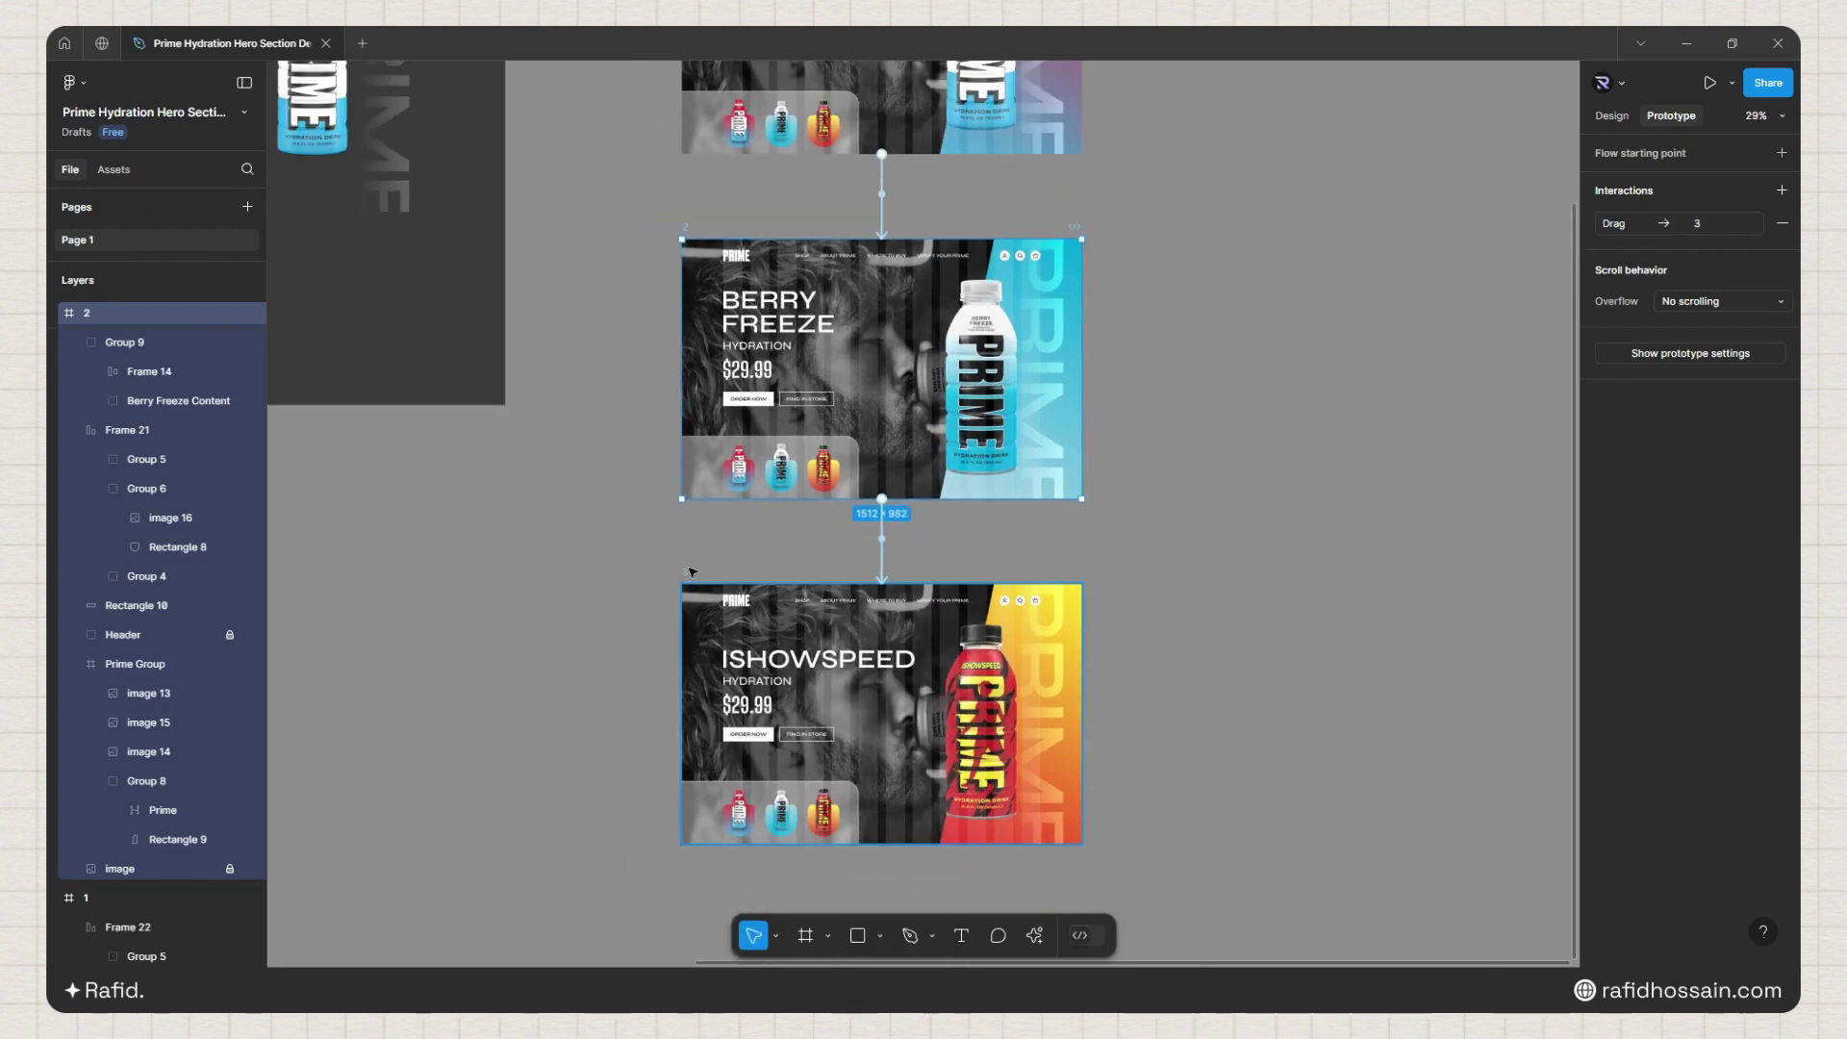
Step: Connect frame 3 back to frame 1 with a Navigate to interaction triggered On drag
left_click(690, 571)
left_click_drag(1082, 714, 1039, 116)
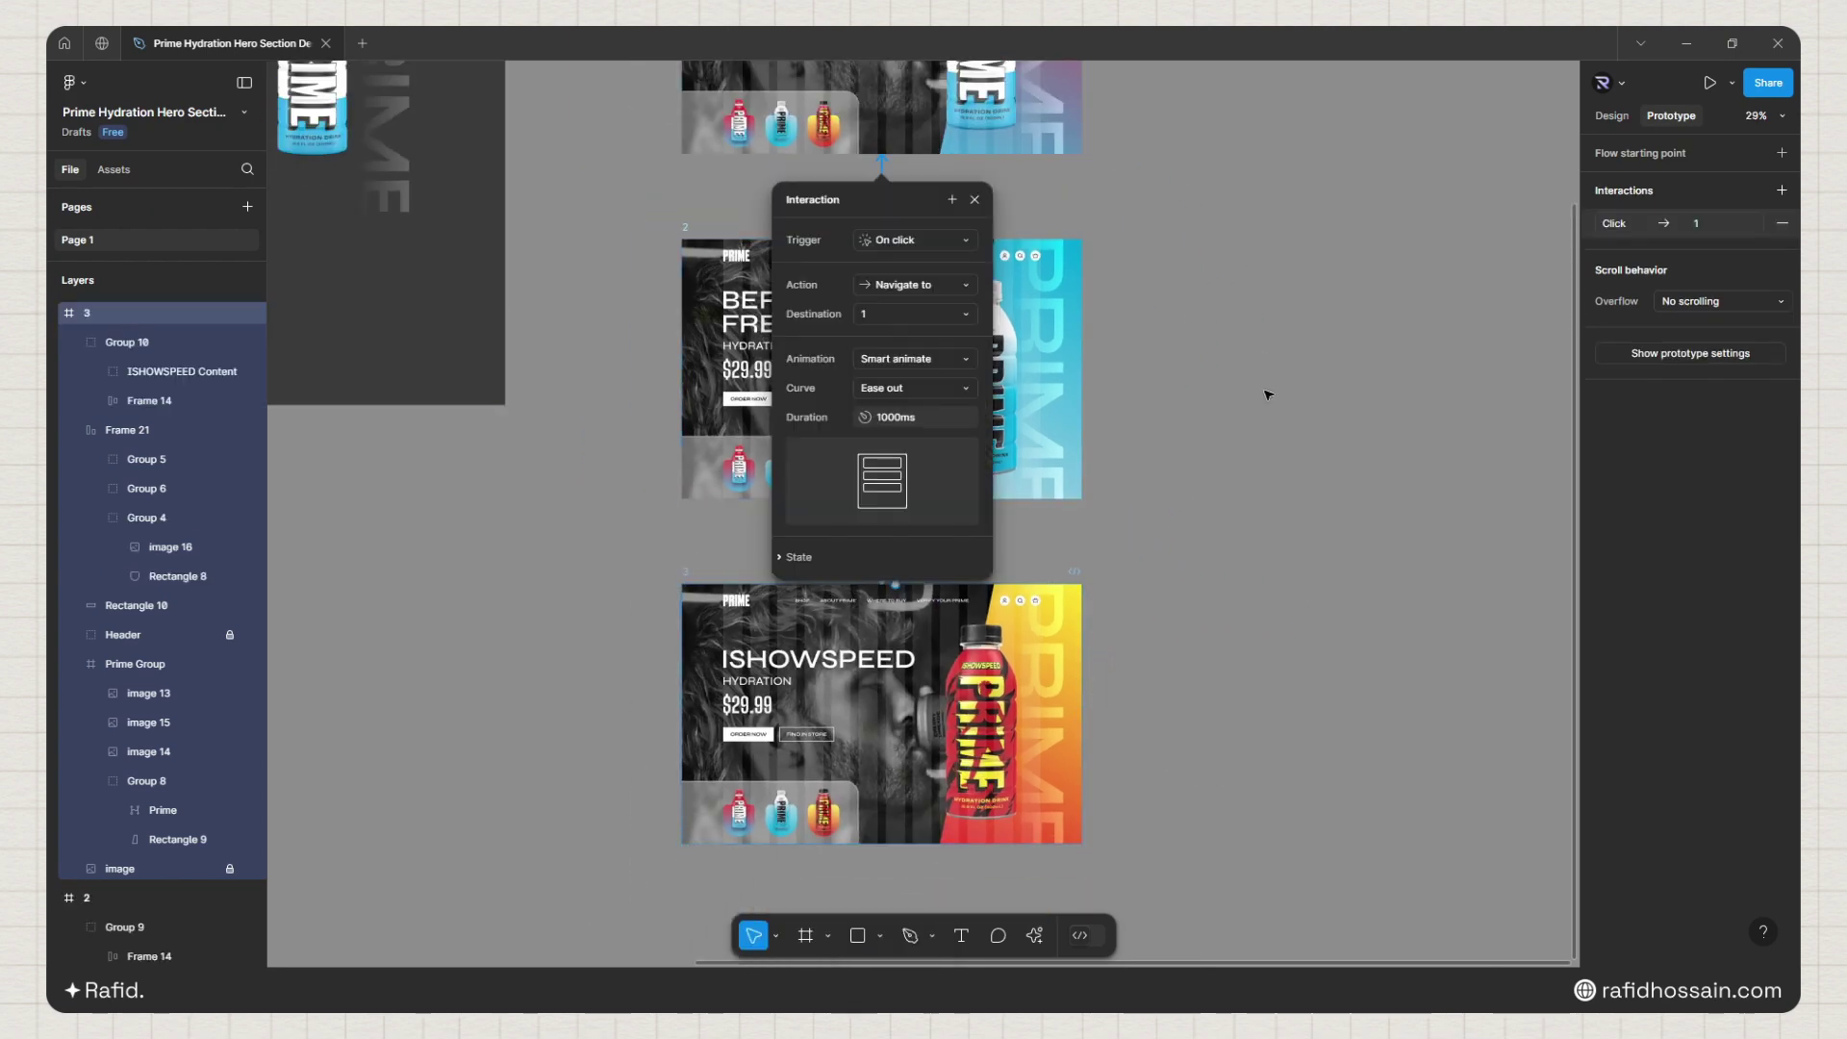
left_click(895, 242)
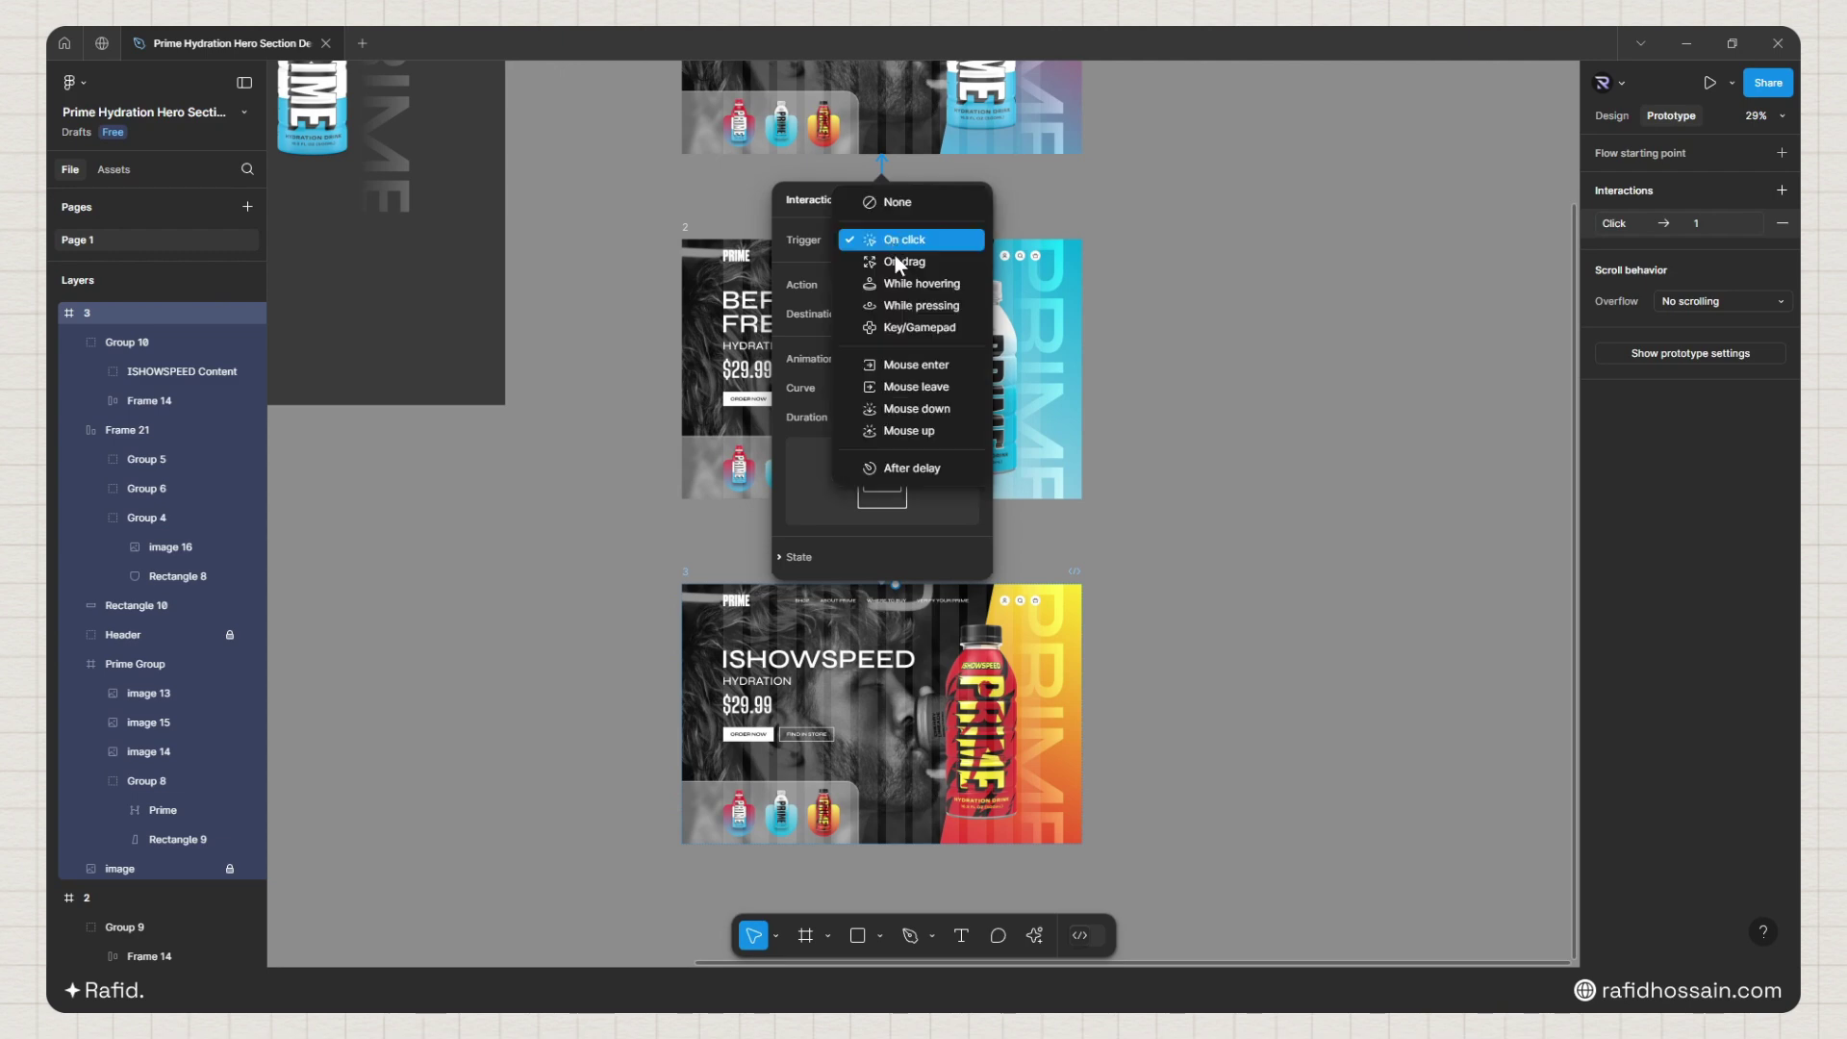
left_click(892, 262)
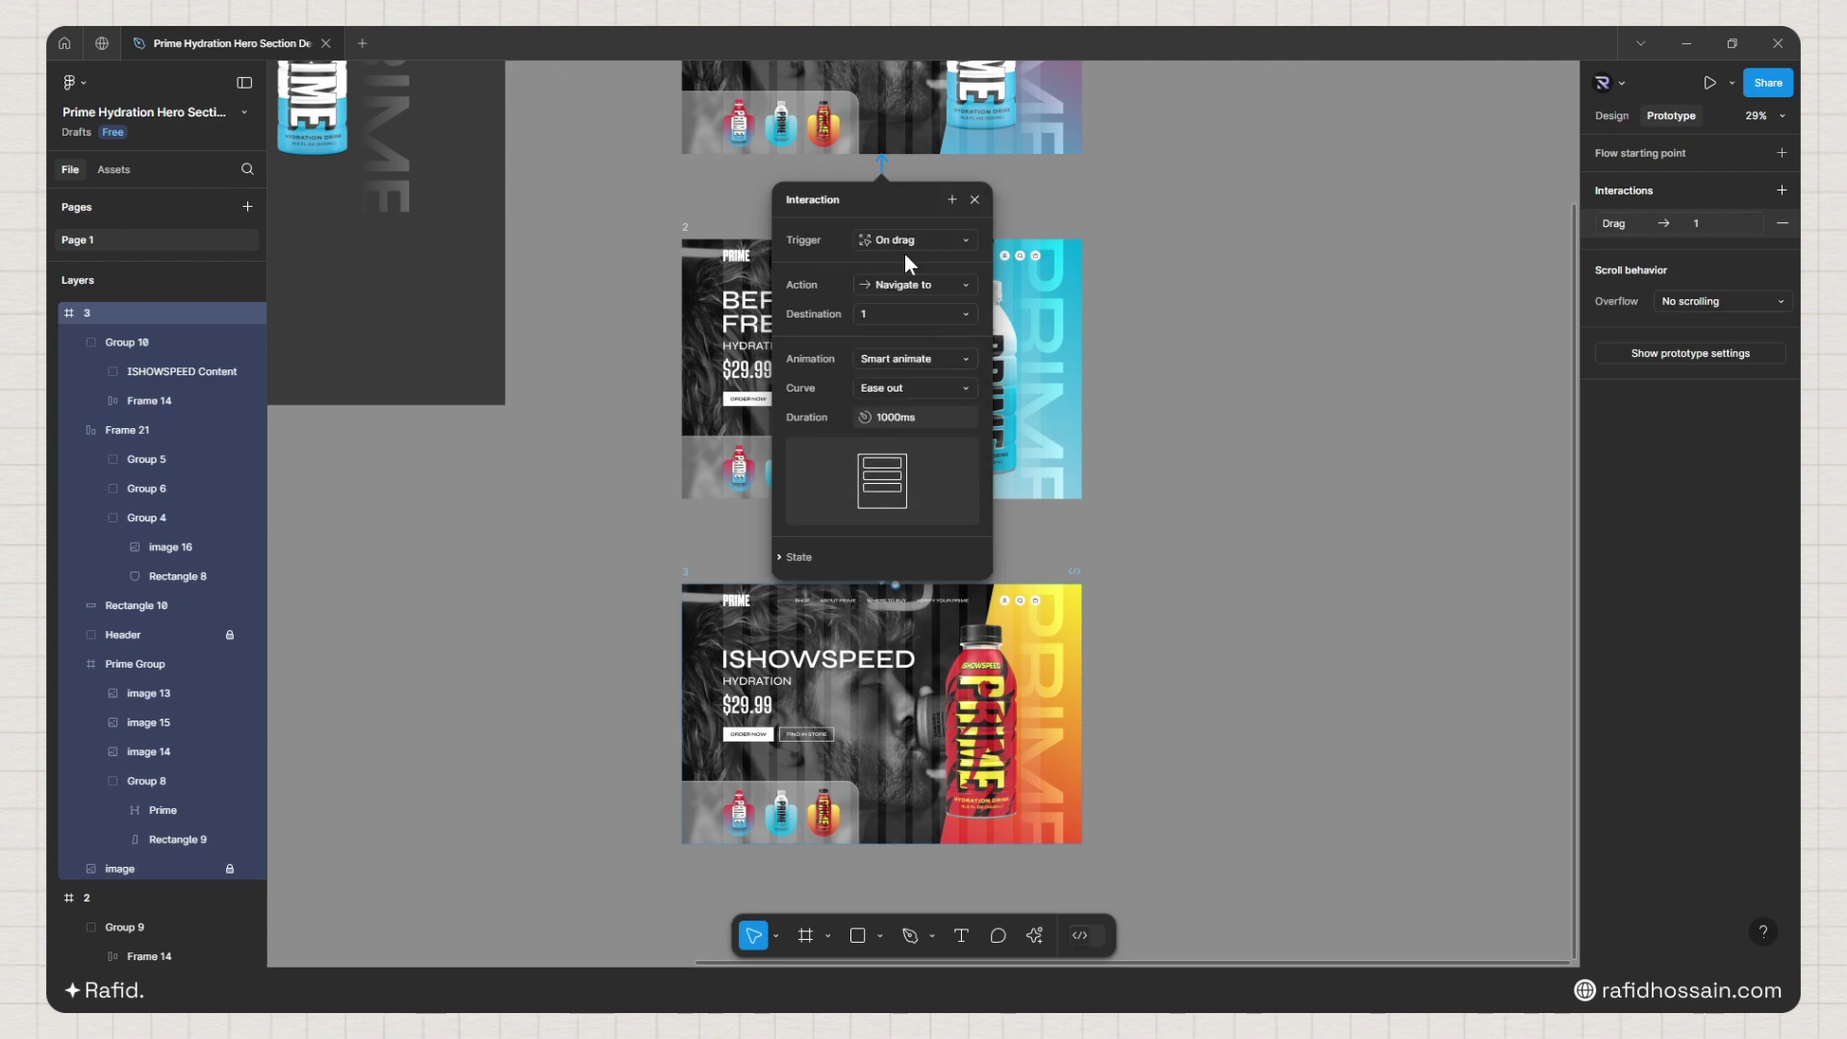
left_click(975, 200)
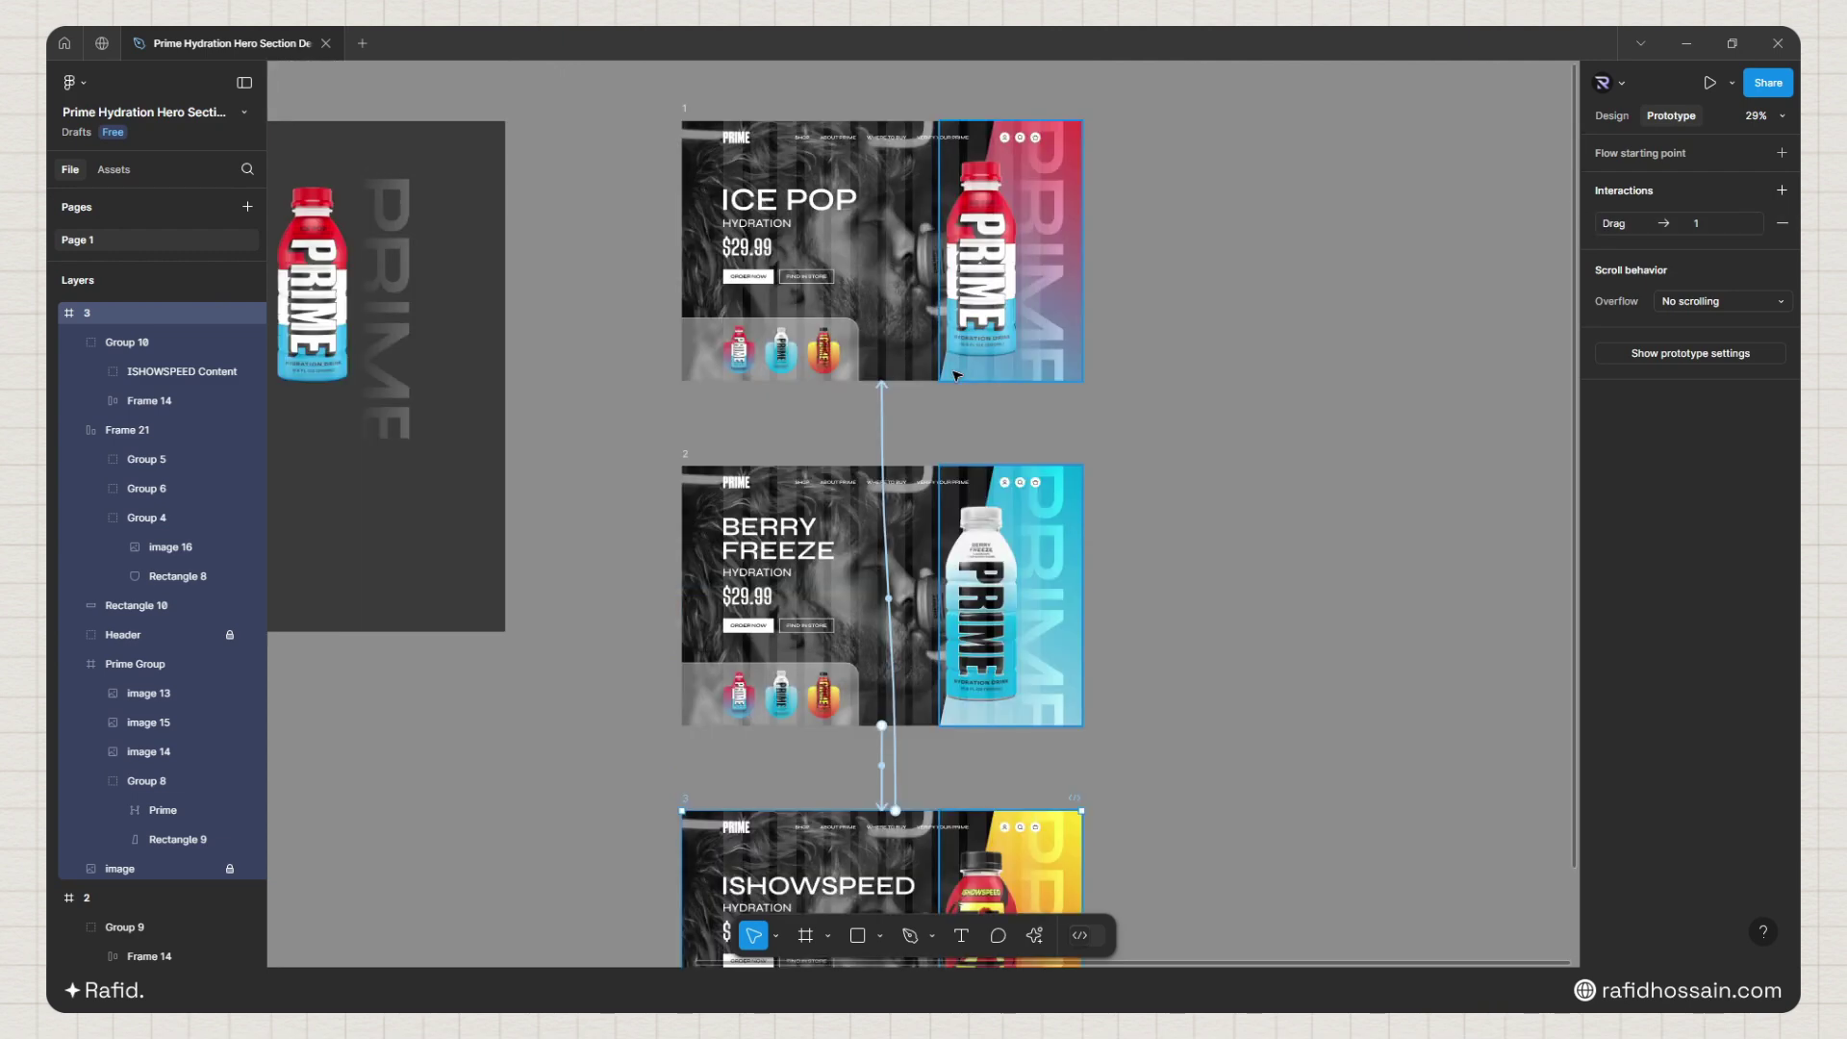
Step: Link the Berry Freeze thumbnail in frame 1 to frame 2 with an On click Navigate to interaction using Smart animate
scroll(753, 356, "up", 3)
scroll(753, 356, "up", 6)
left_click(753, 356)
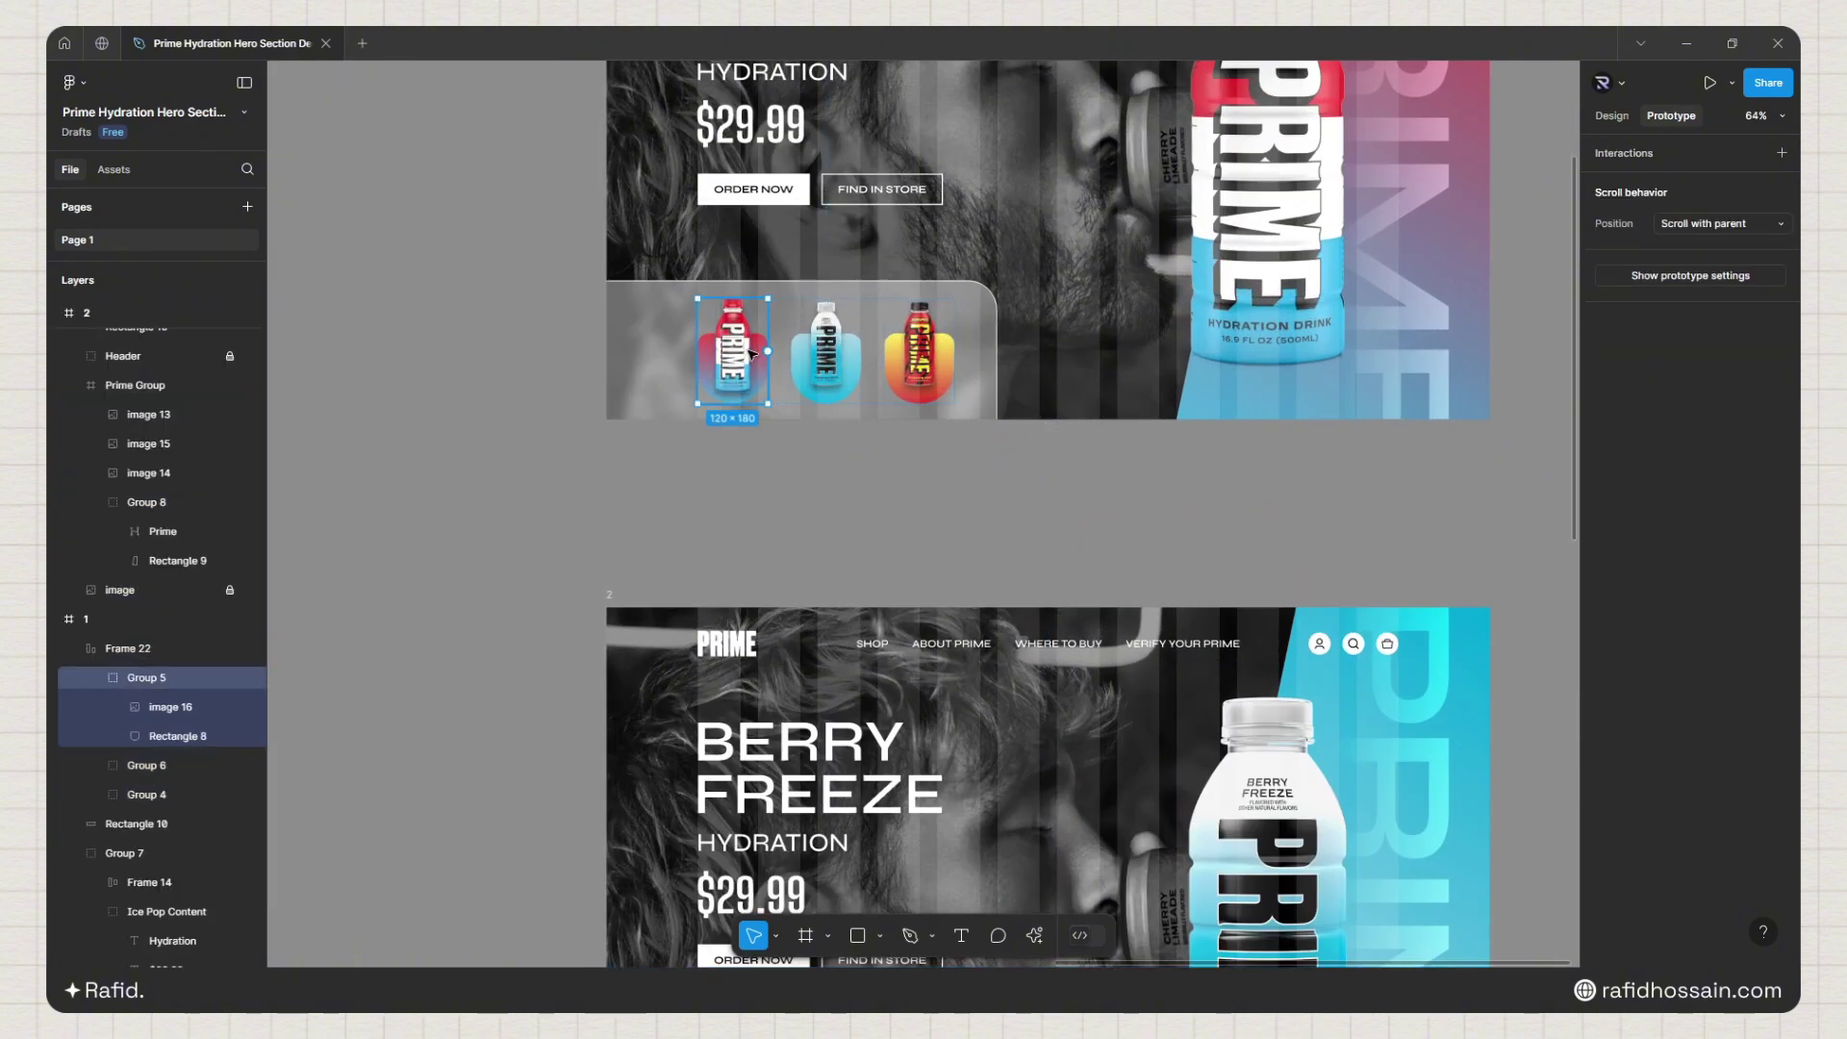
left_click(859, 351)
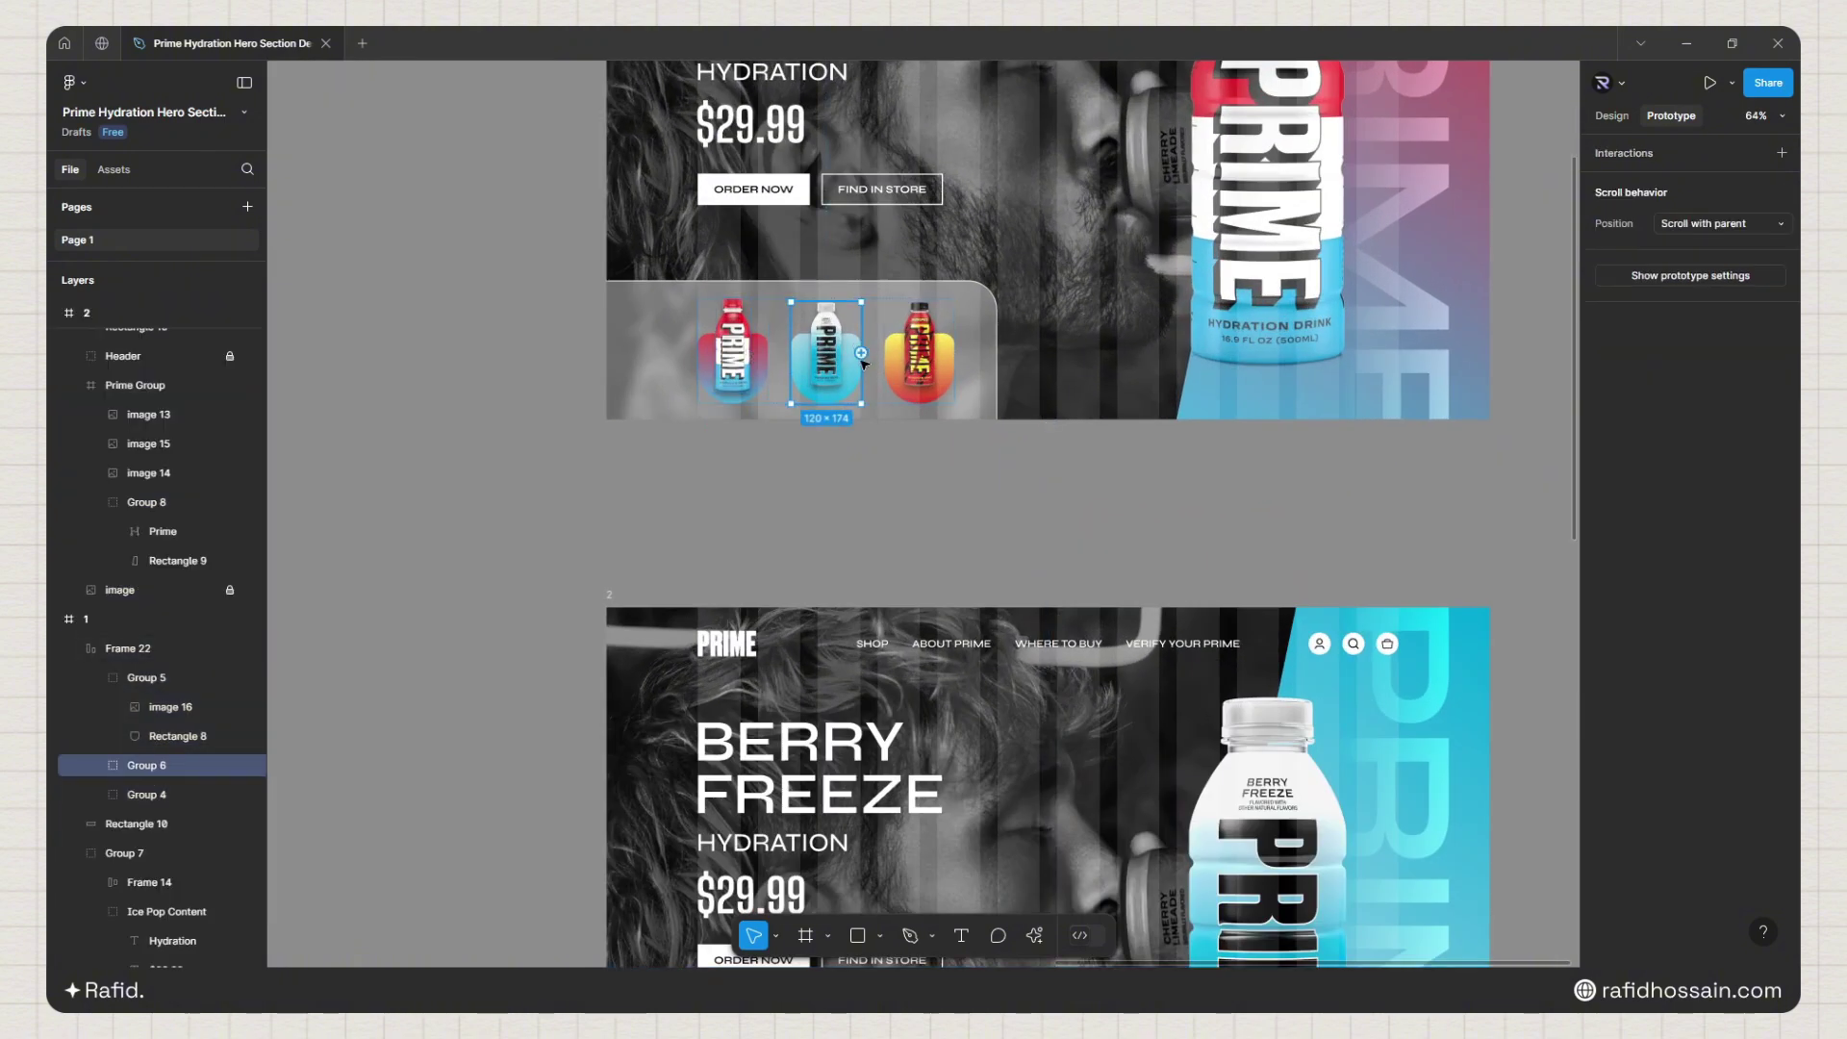
left_click_drag(861, 351, 1114, 700)
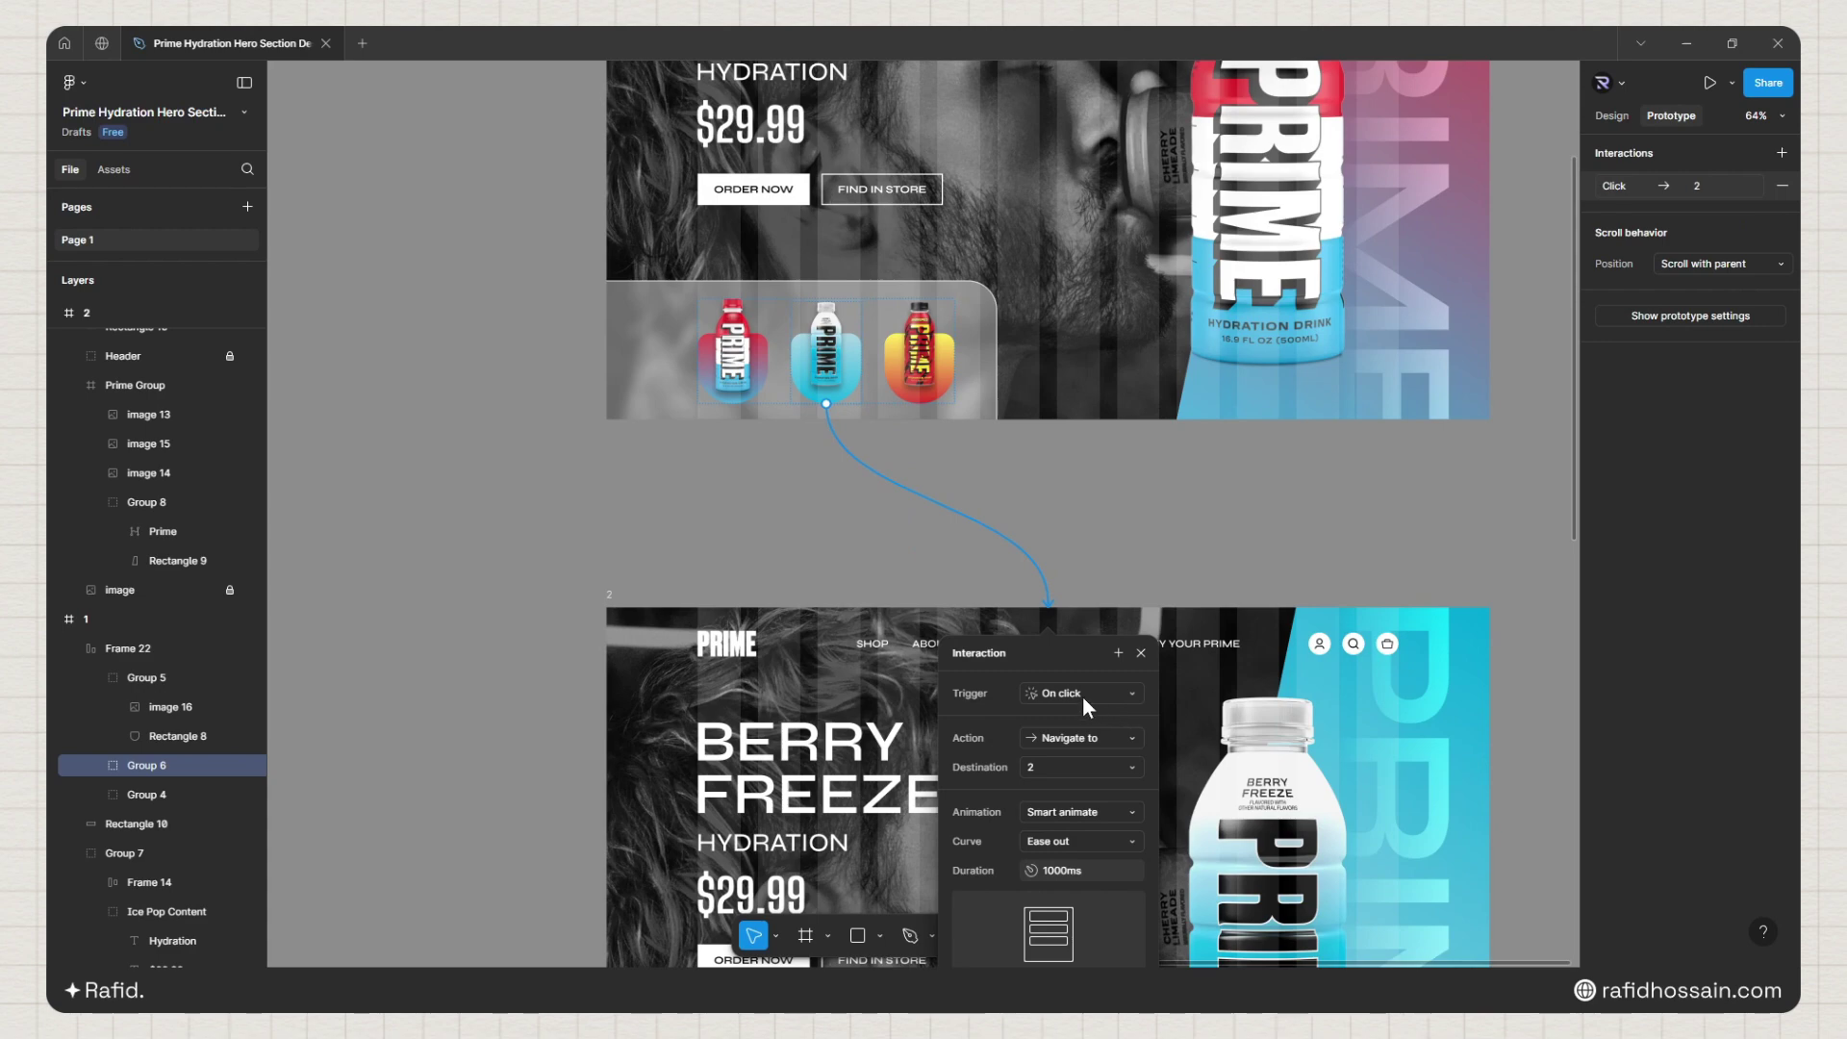
left_click(1140, 653)
Step: Link the ISHOWSPEED thumbnail in frame 1 to frame 3 with an On click Navigate to interaction
left_click(919, 352)
scroll(846, 380, "down", 6)
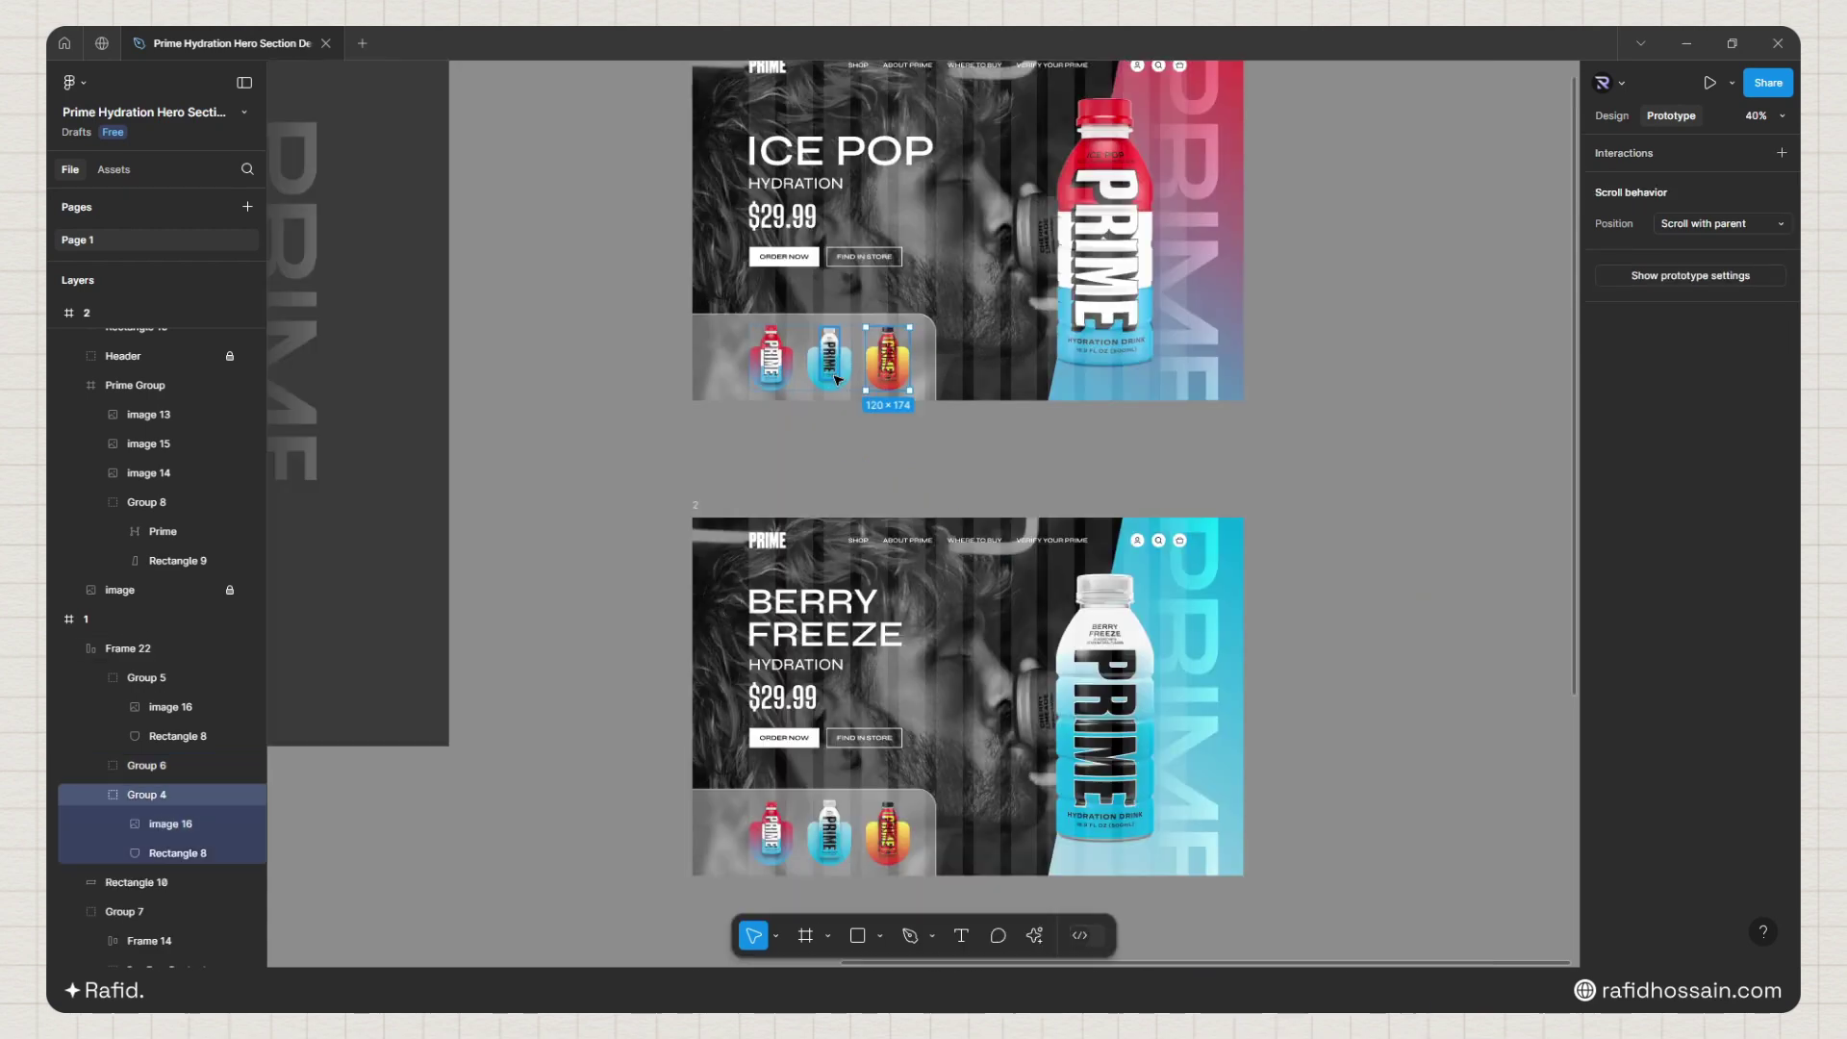
left_click_drag(867, 384, 949, 845)
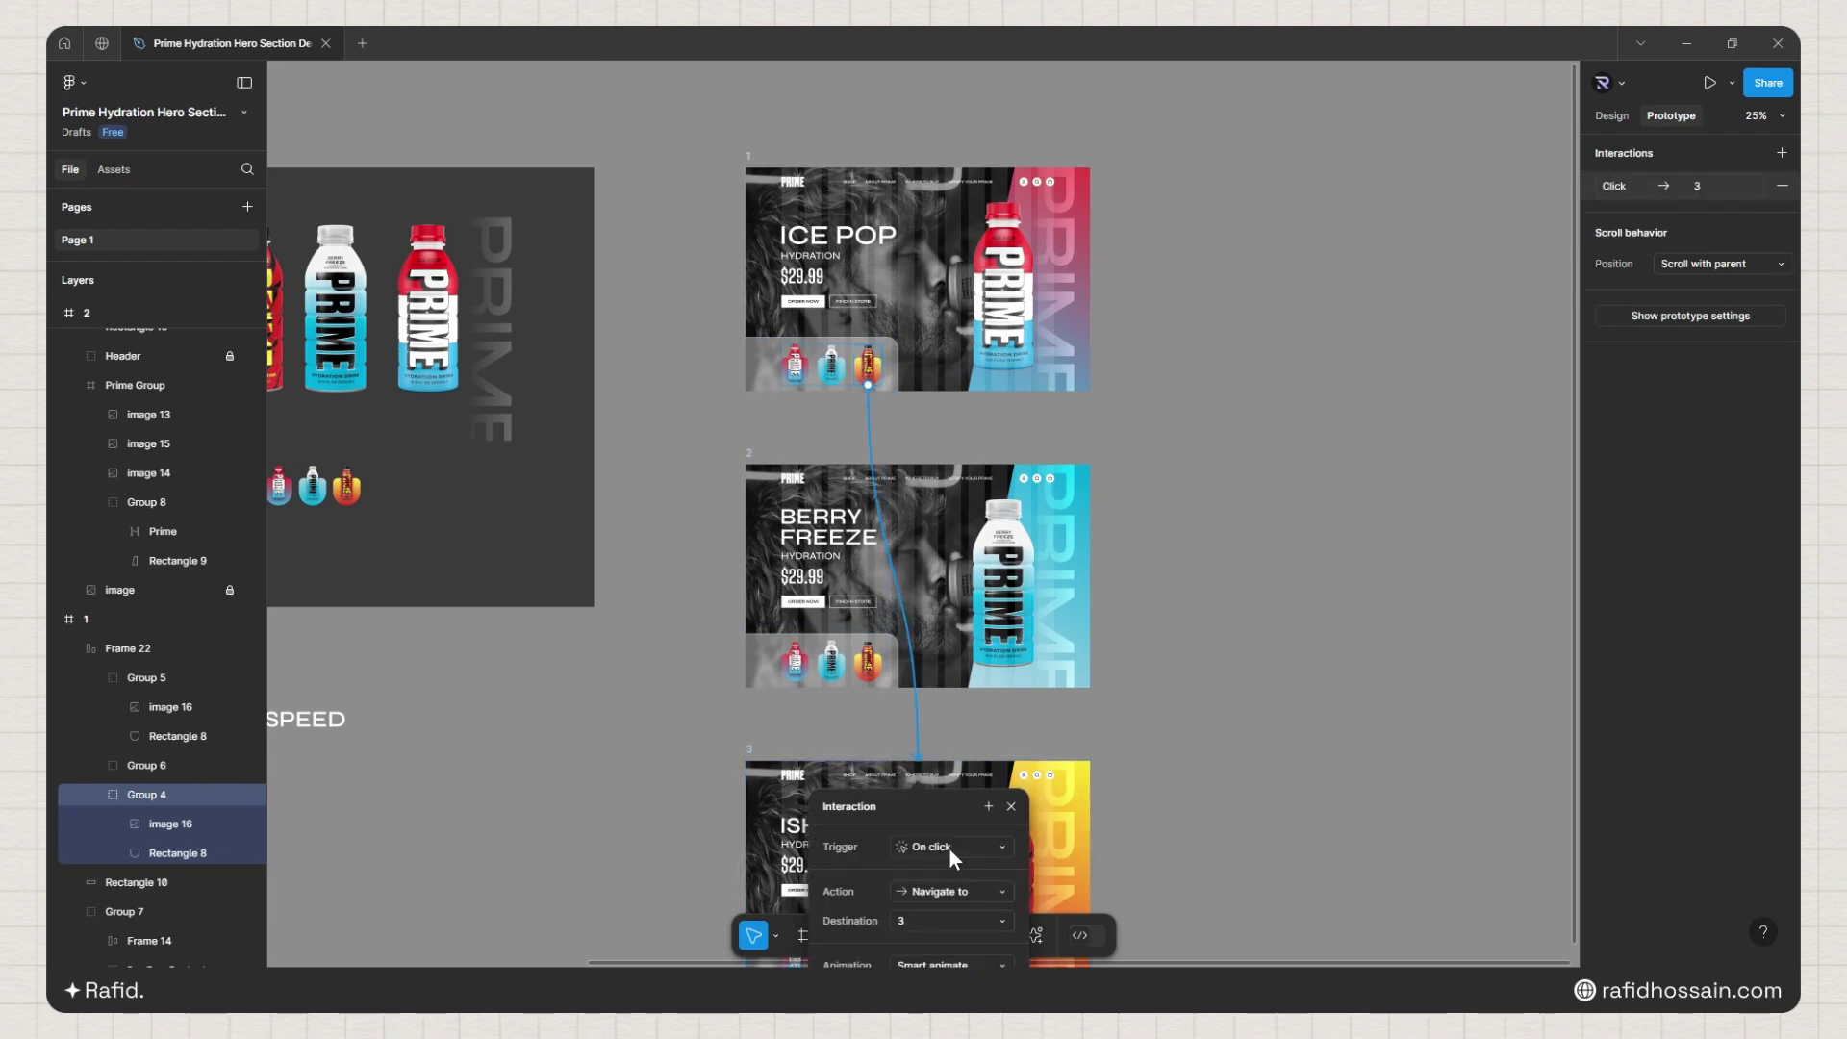
scroll(943, 908, "down", 2)
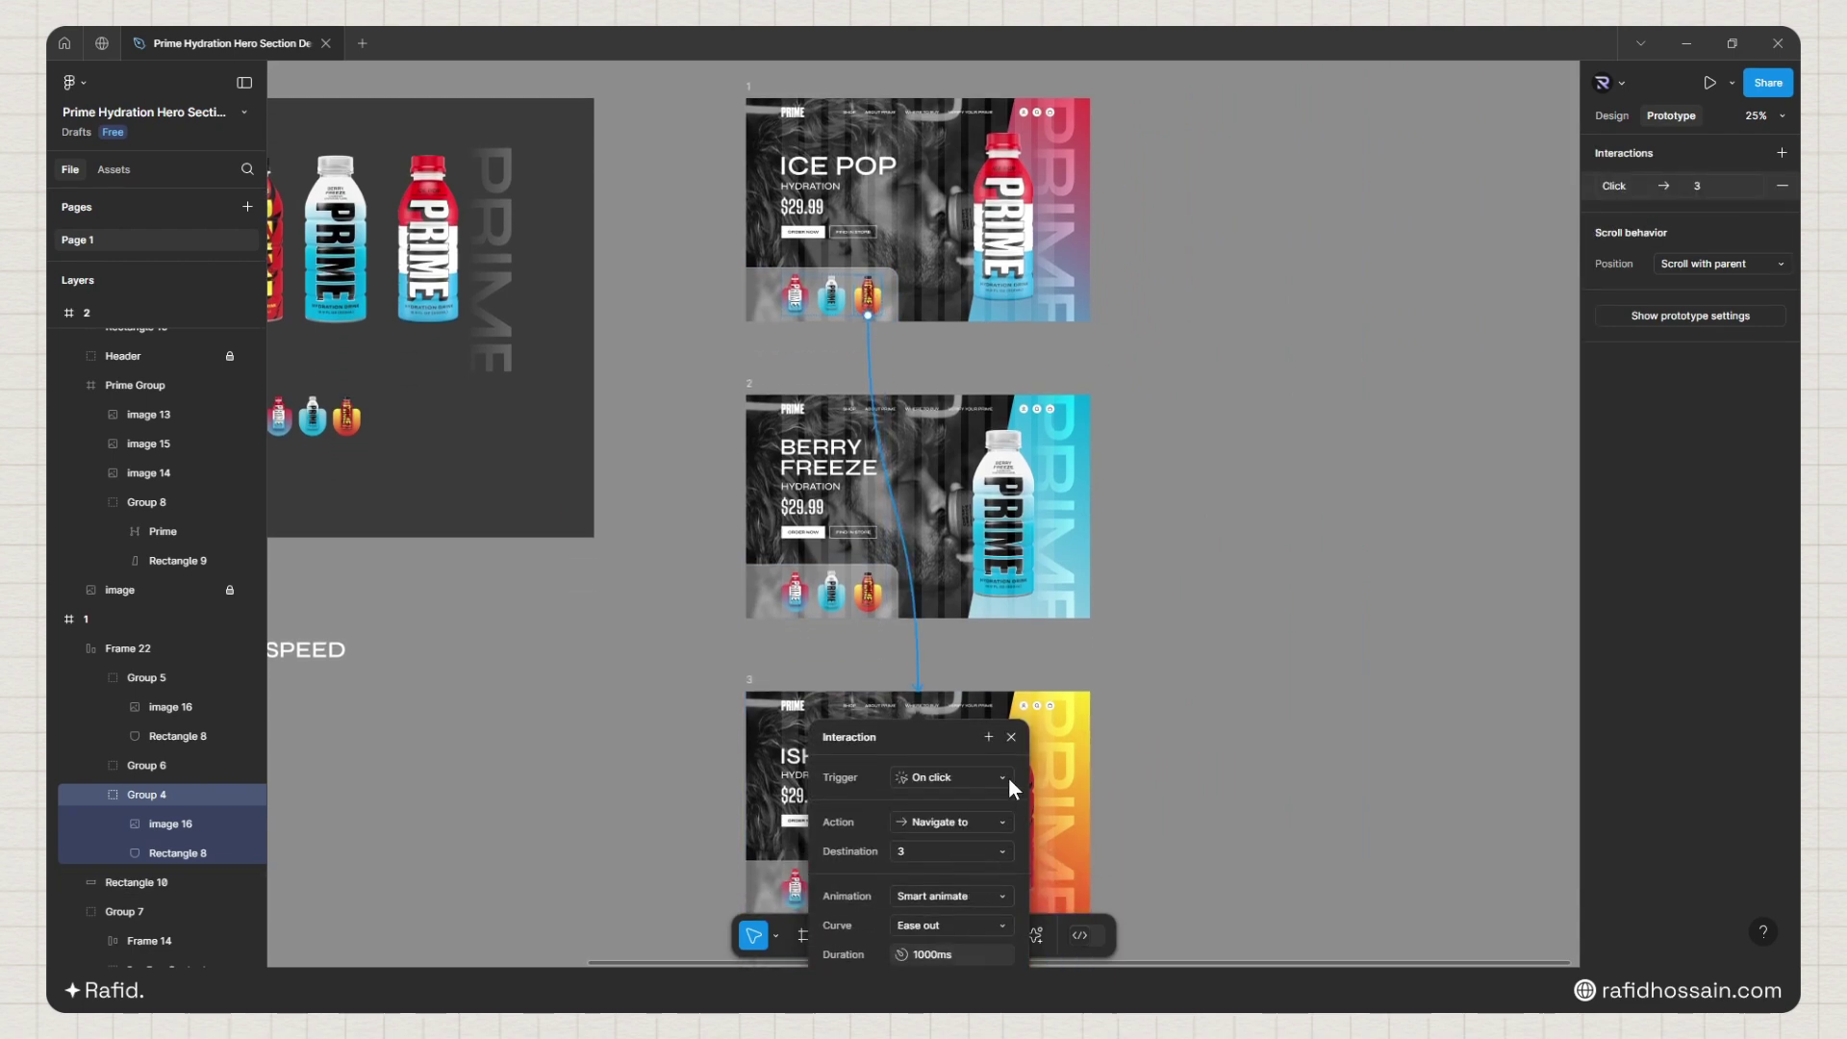
left_click(1012, 737)
Step: Link the Ice Pop thumbnail in frame 2 to frame 1 with an On click Navigate to interaction
scroll(755, 668, "up", 3)
left_click(825, 538)
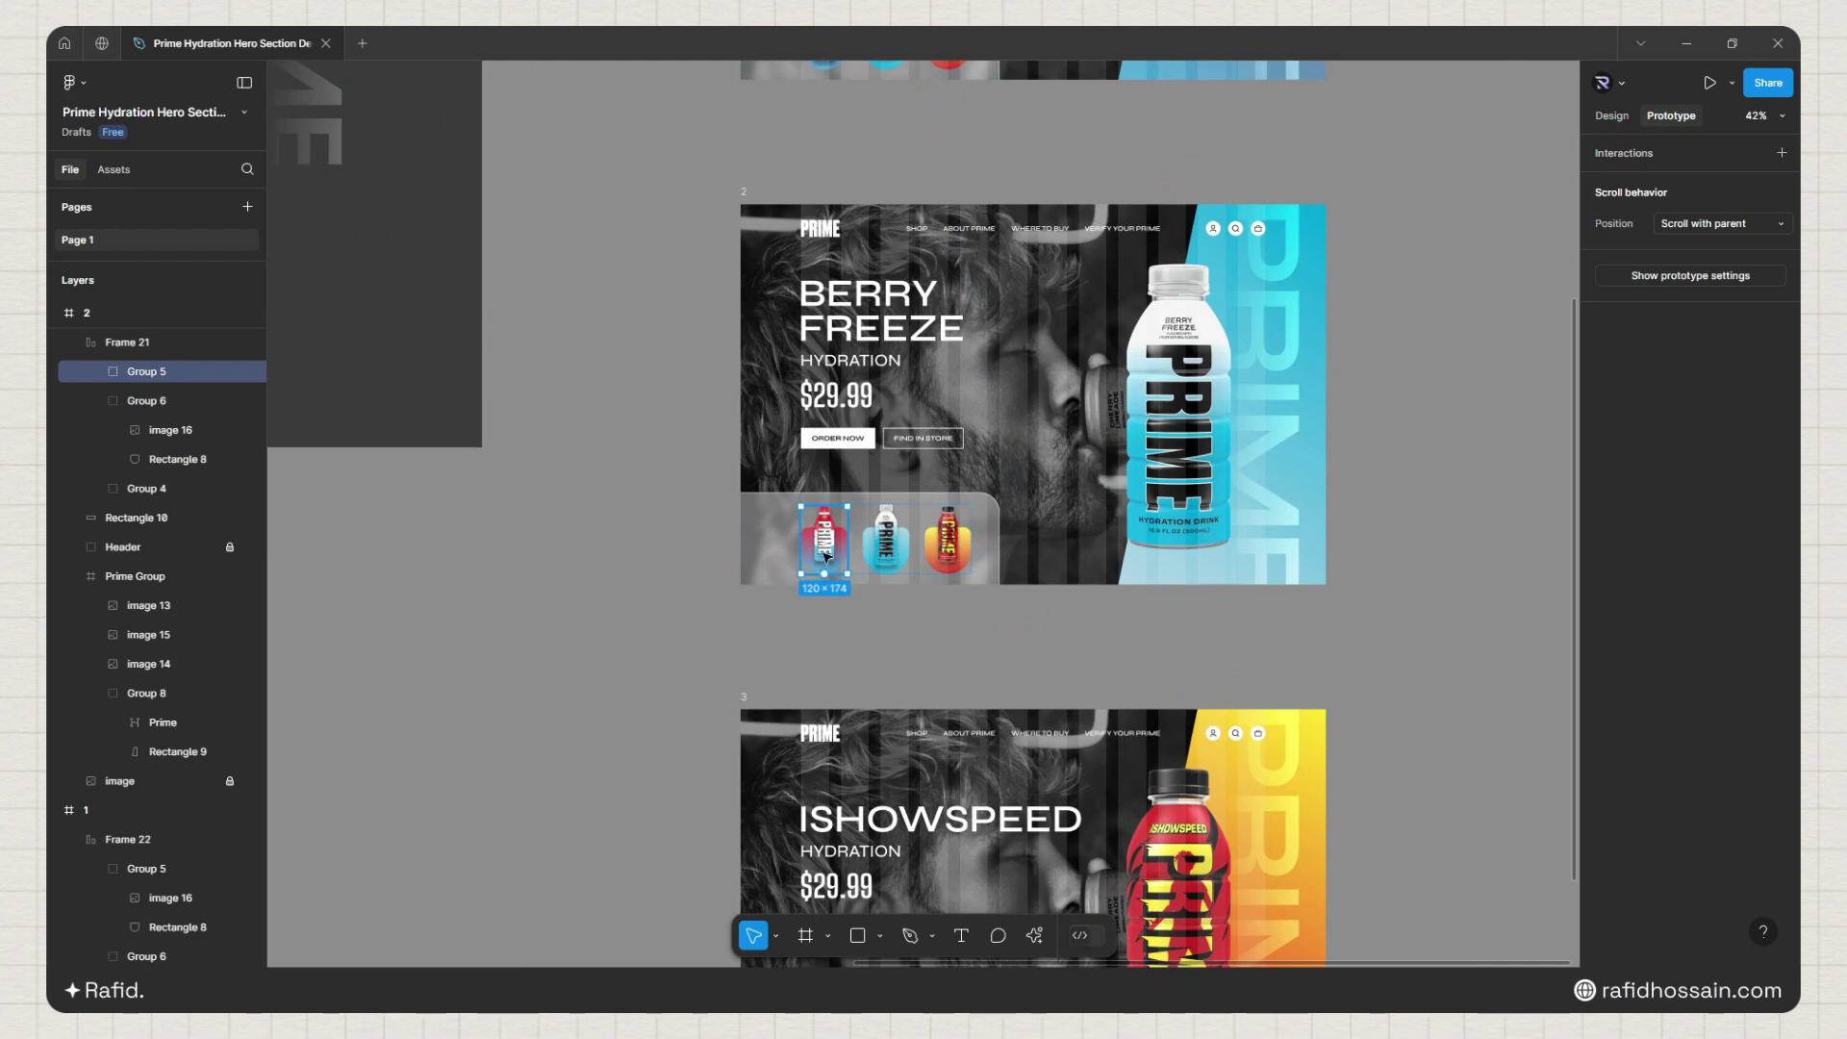
left_click_drag(826, 506, 1031, 115)
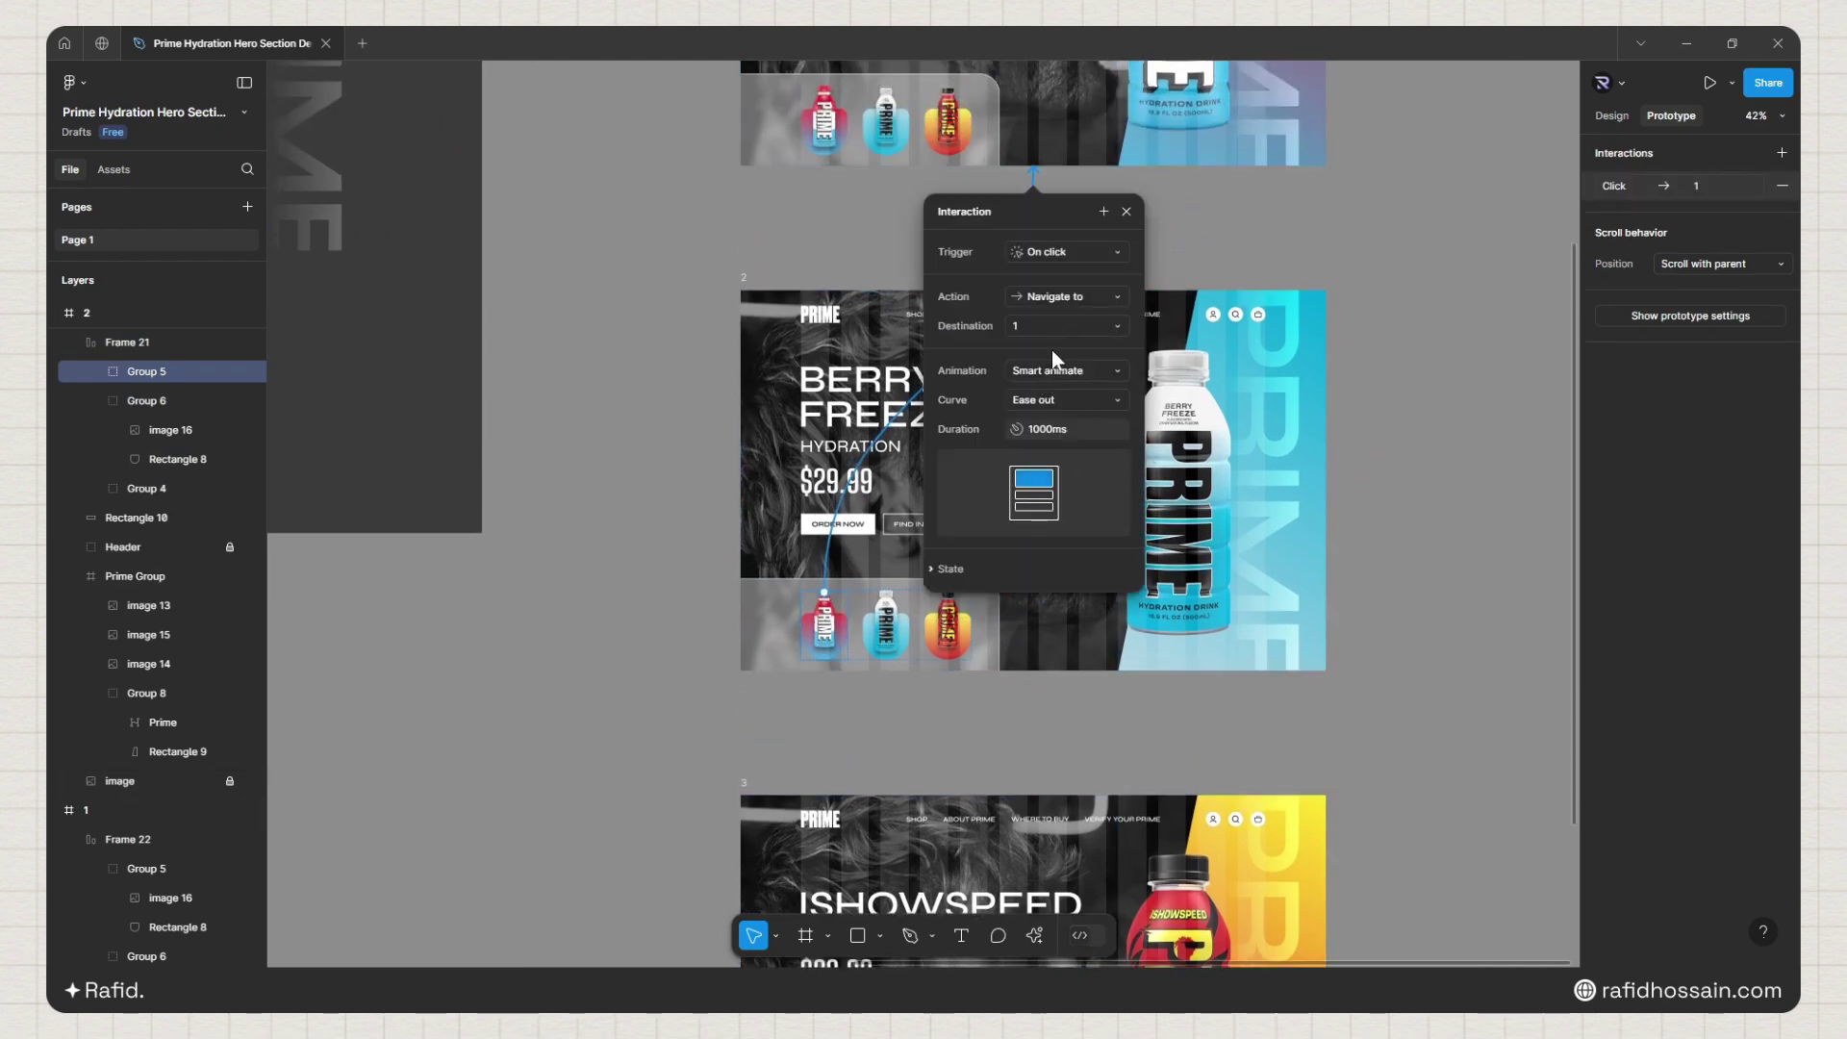
left_click(1130, 211)
Step: Link the ISHOWSPEED thumbnail in frame 2 to frame 3
scroll(962, 405, "down", 5)
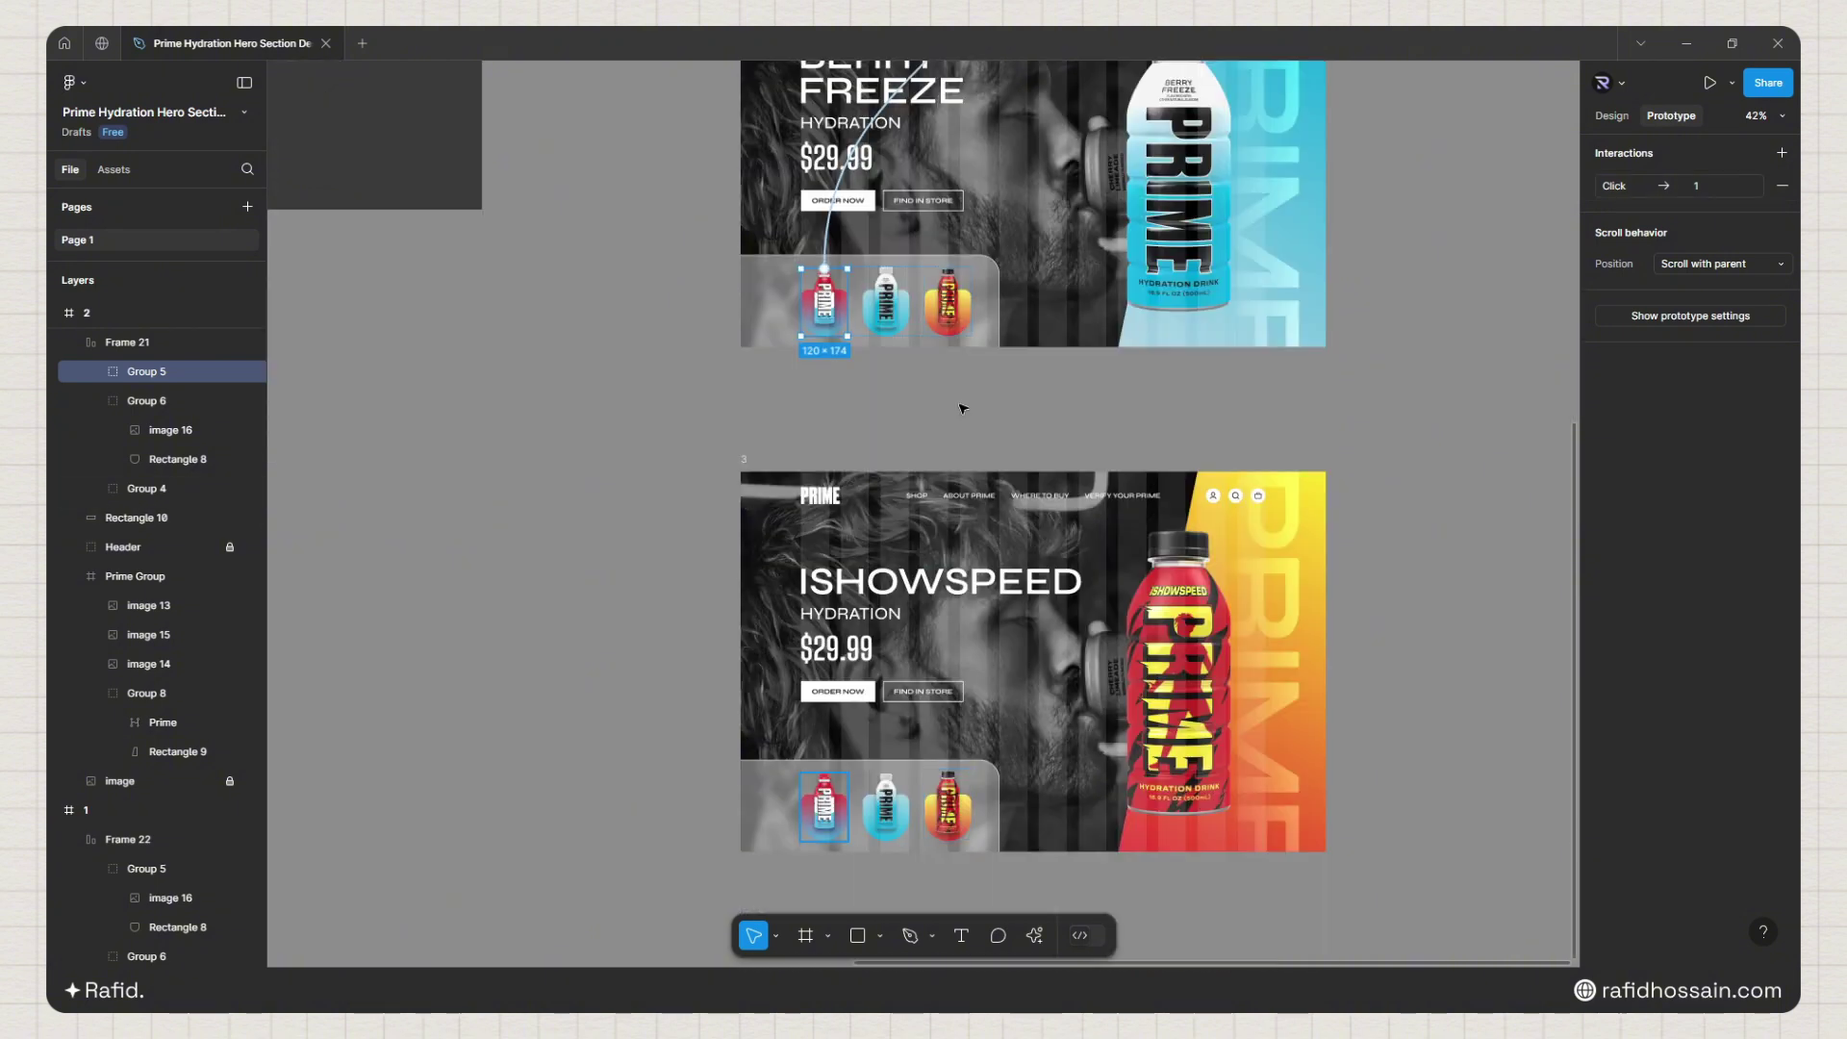
left_click(947, 308)
left_click_drag(951, 335, 1048, 578)
Step: In frame 3, link the Berry Freeze thumbnail to frame 2 and the Ice Pop thumbnail to frame 1
left_click(886, 879)
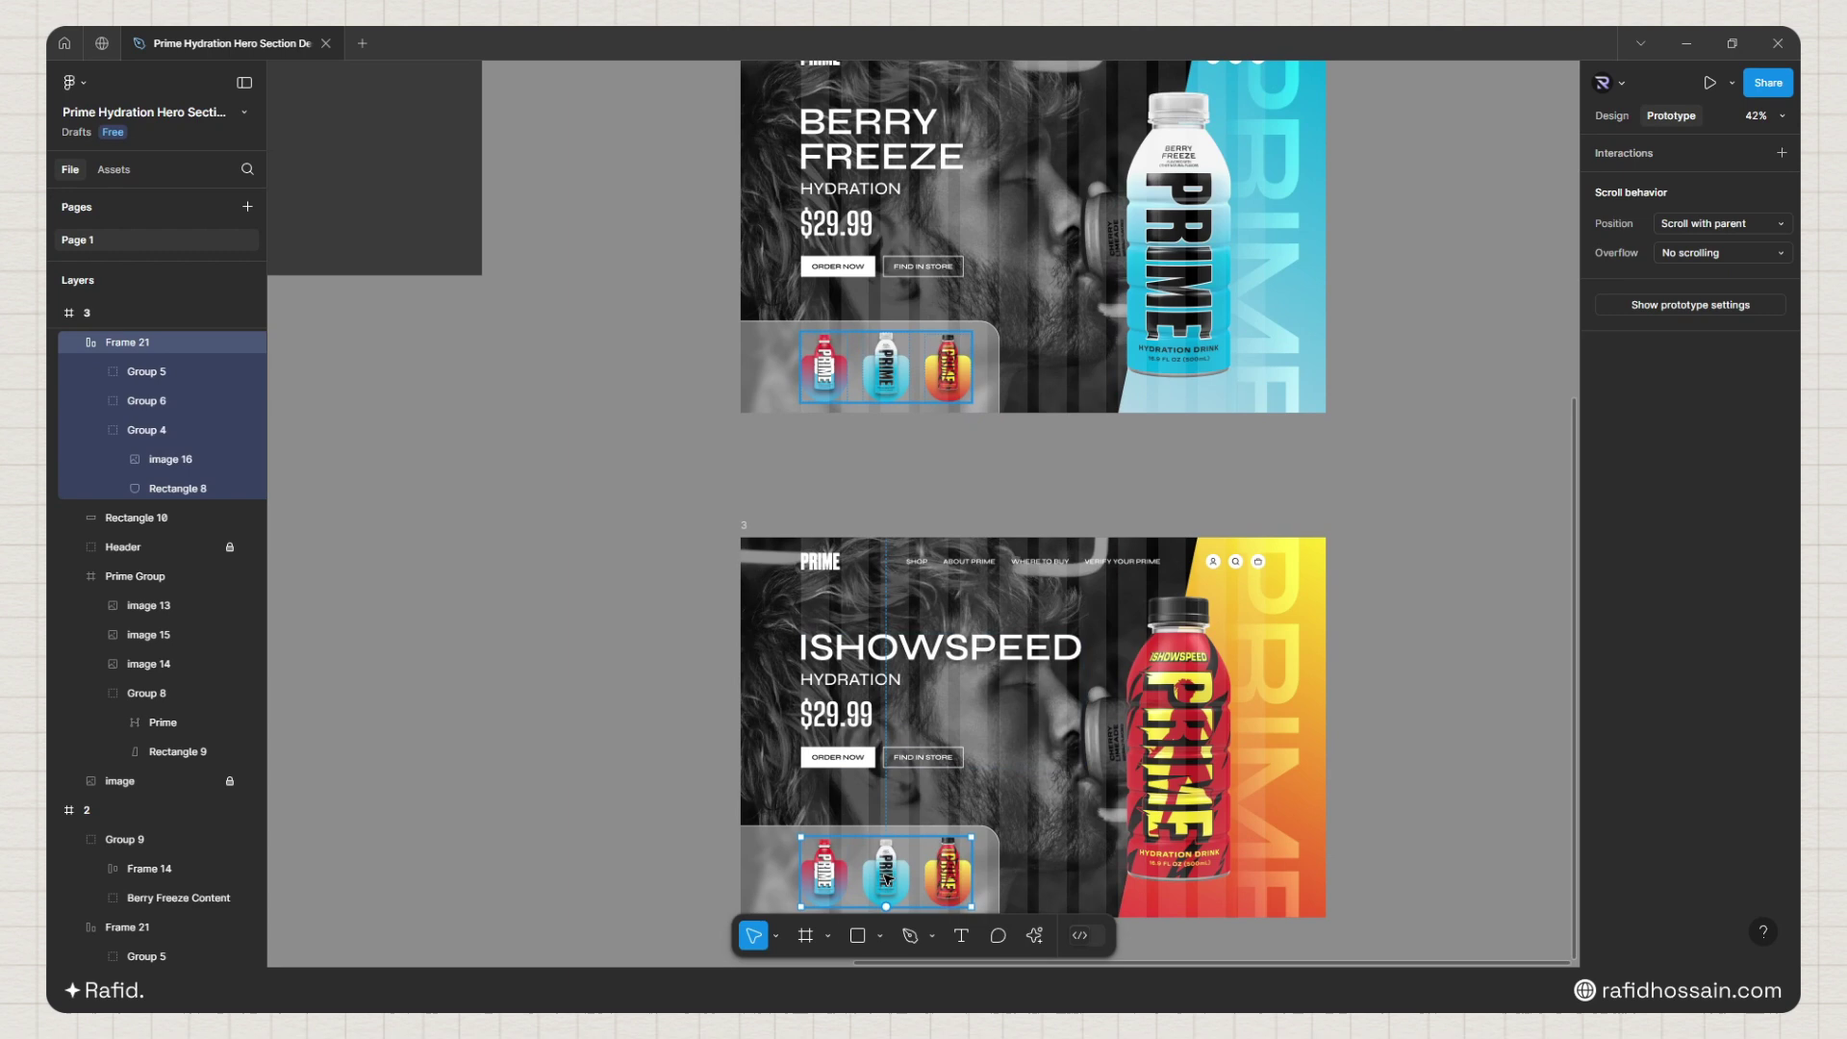
left_click(886, 878)
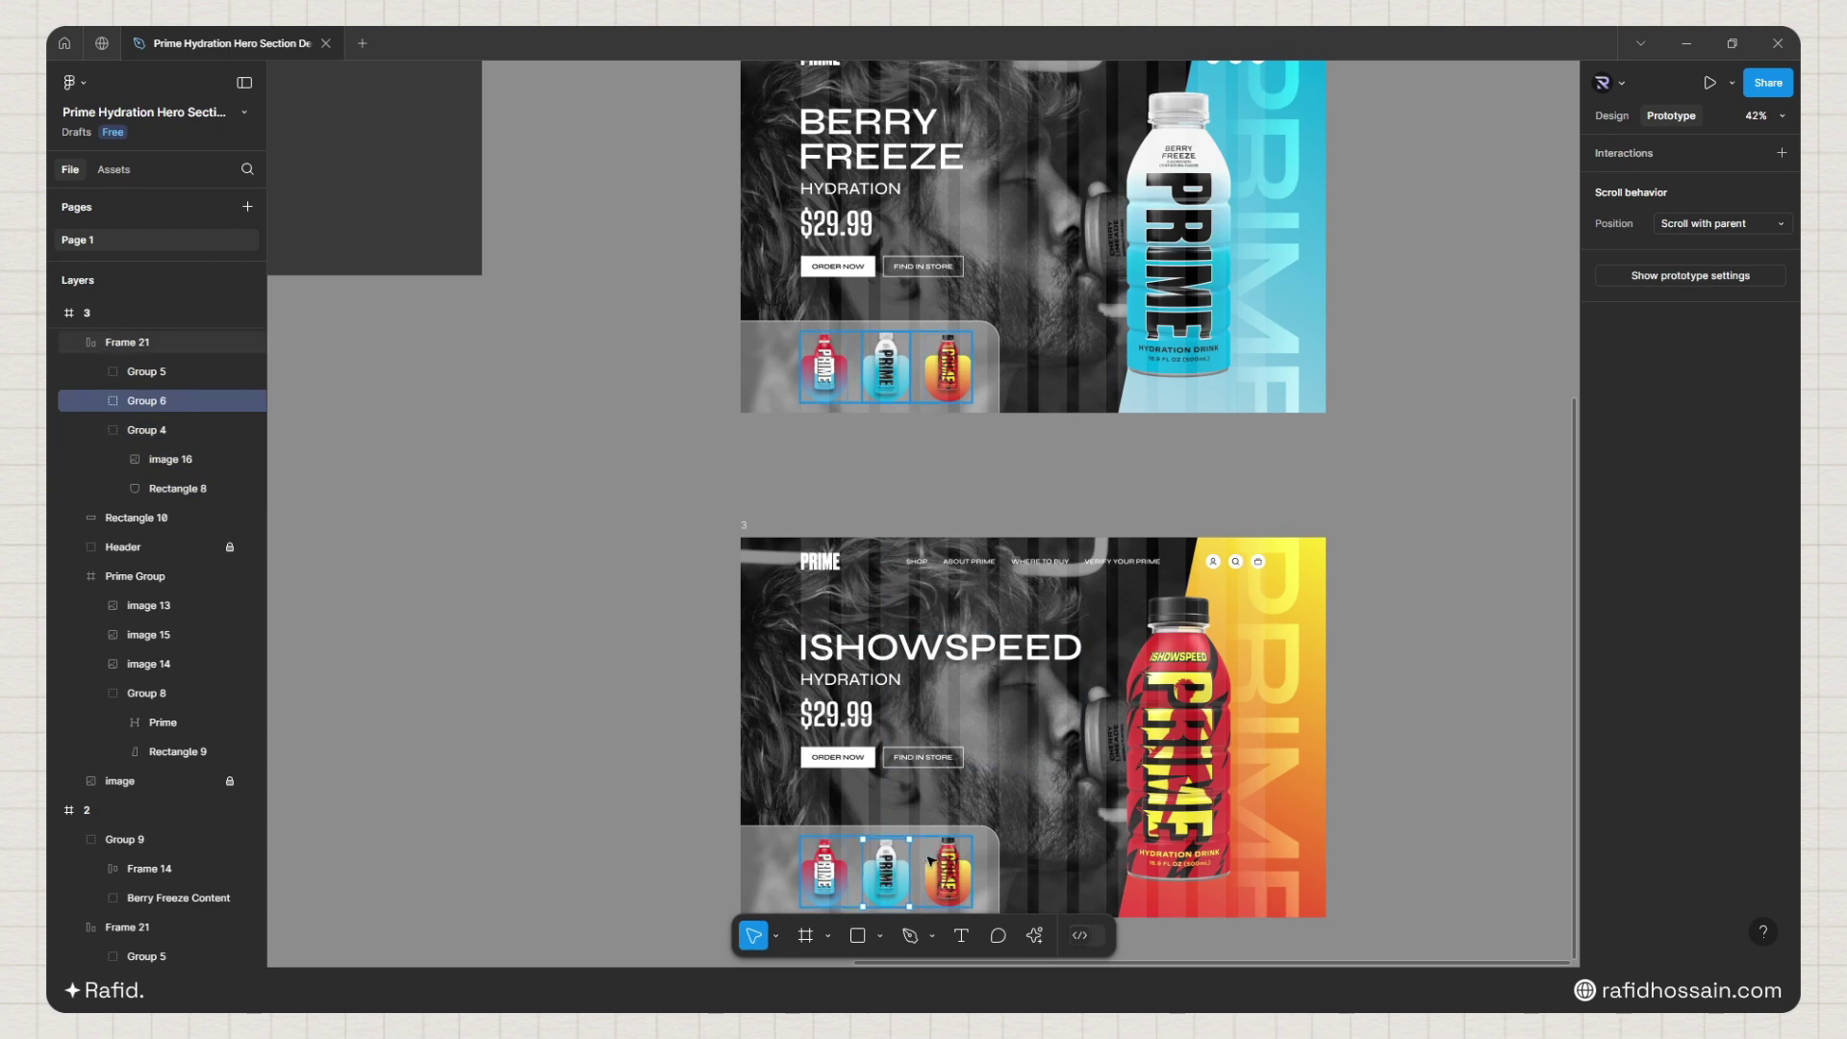
left_click_drag(886, 839, 1038, 392)
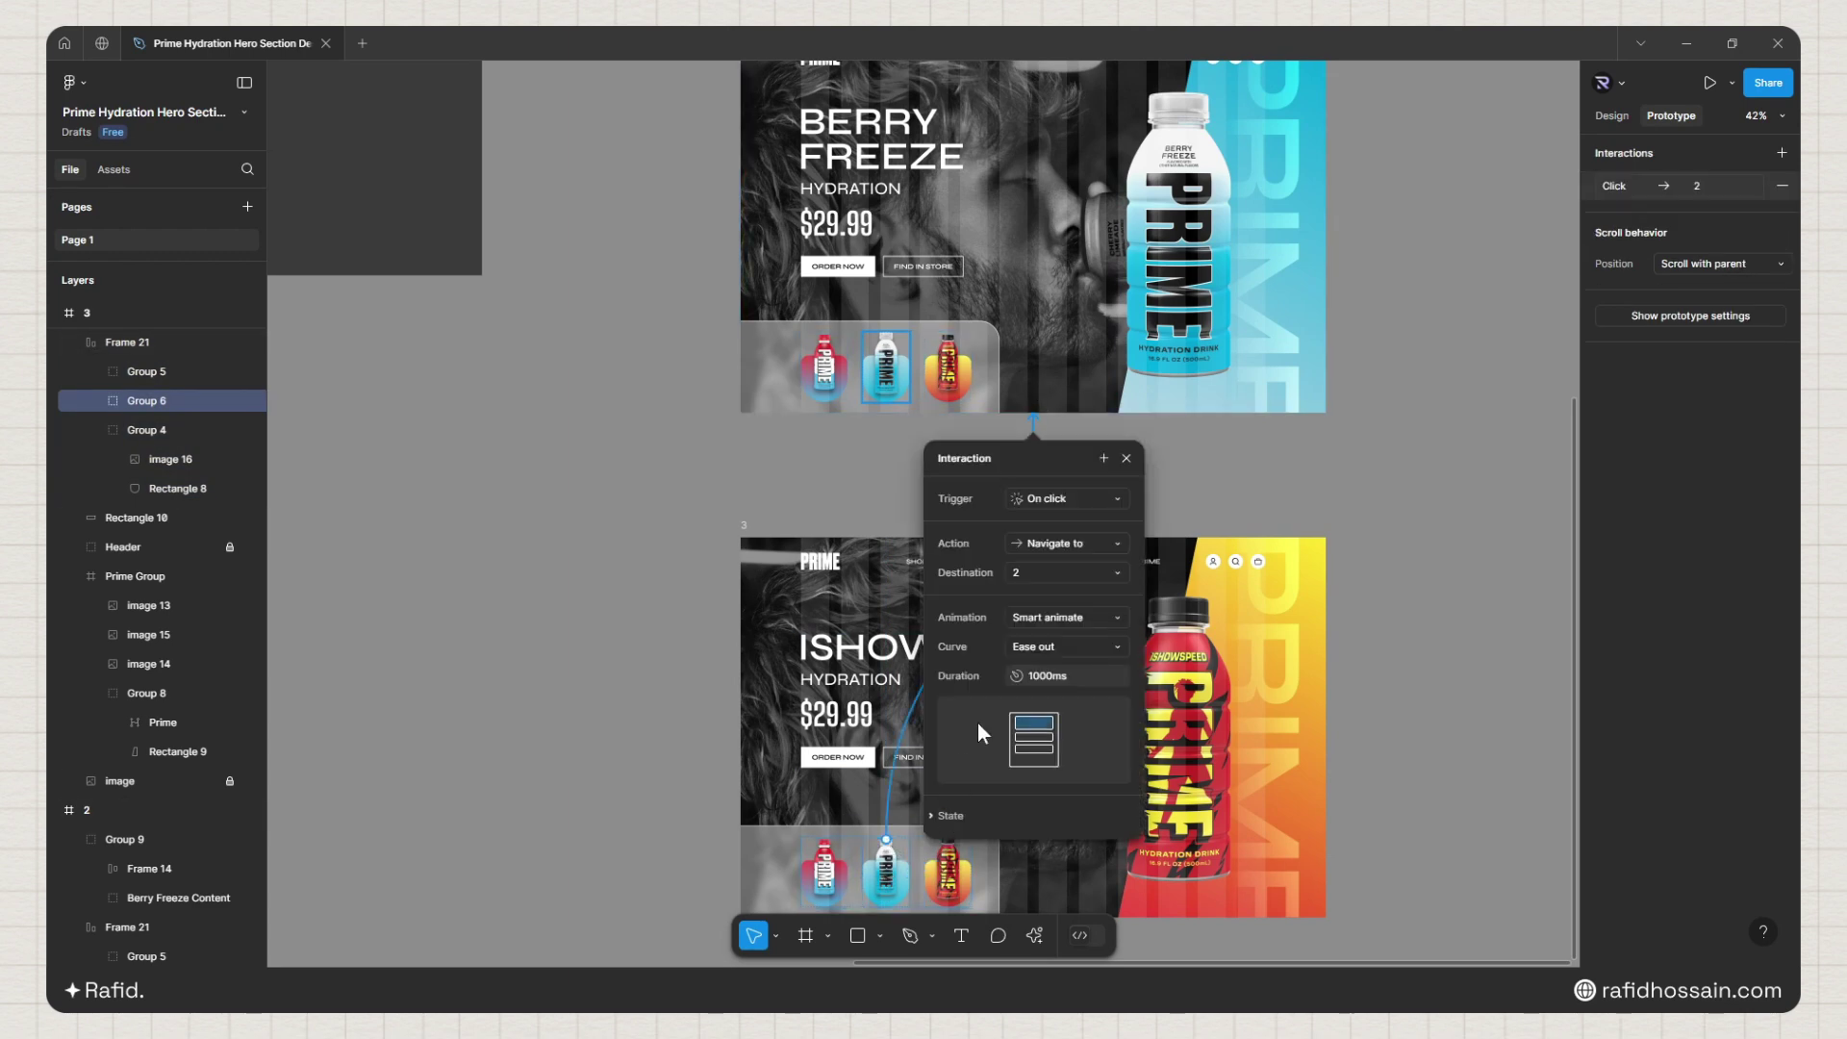
left_click(833, 853)
left_click_drag(825, 839, 1064, 206)
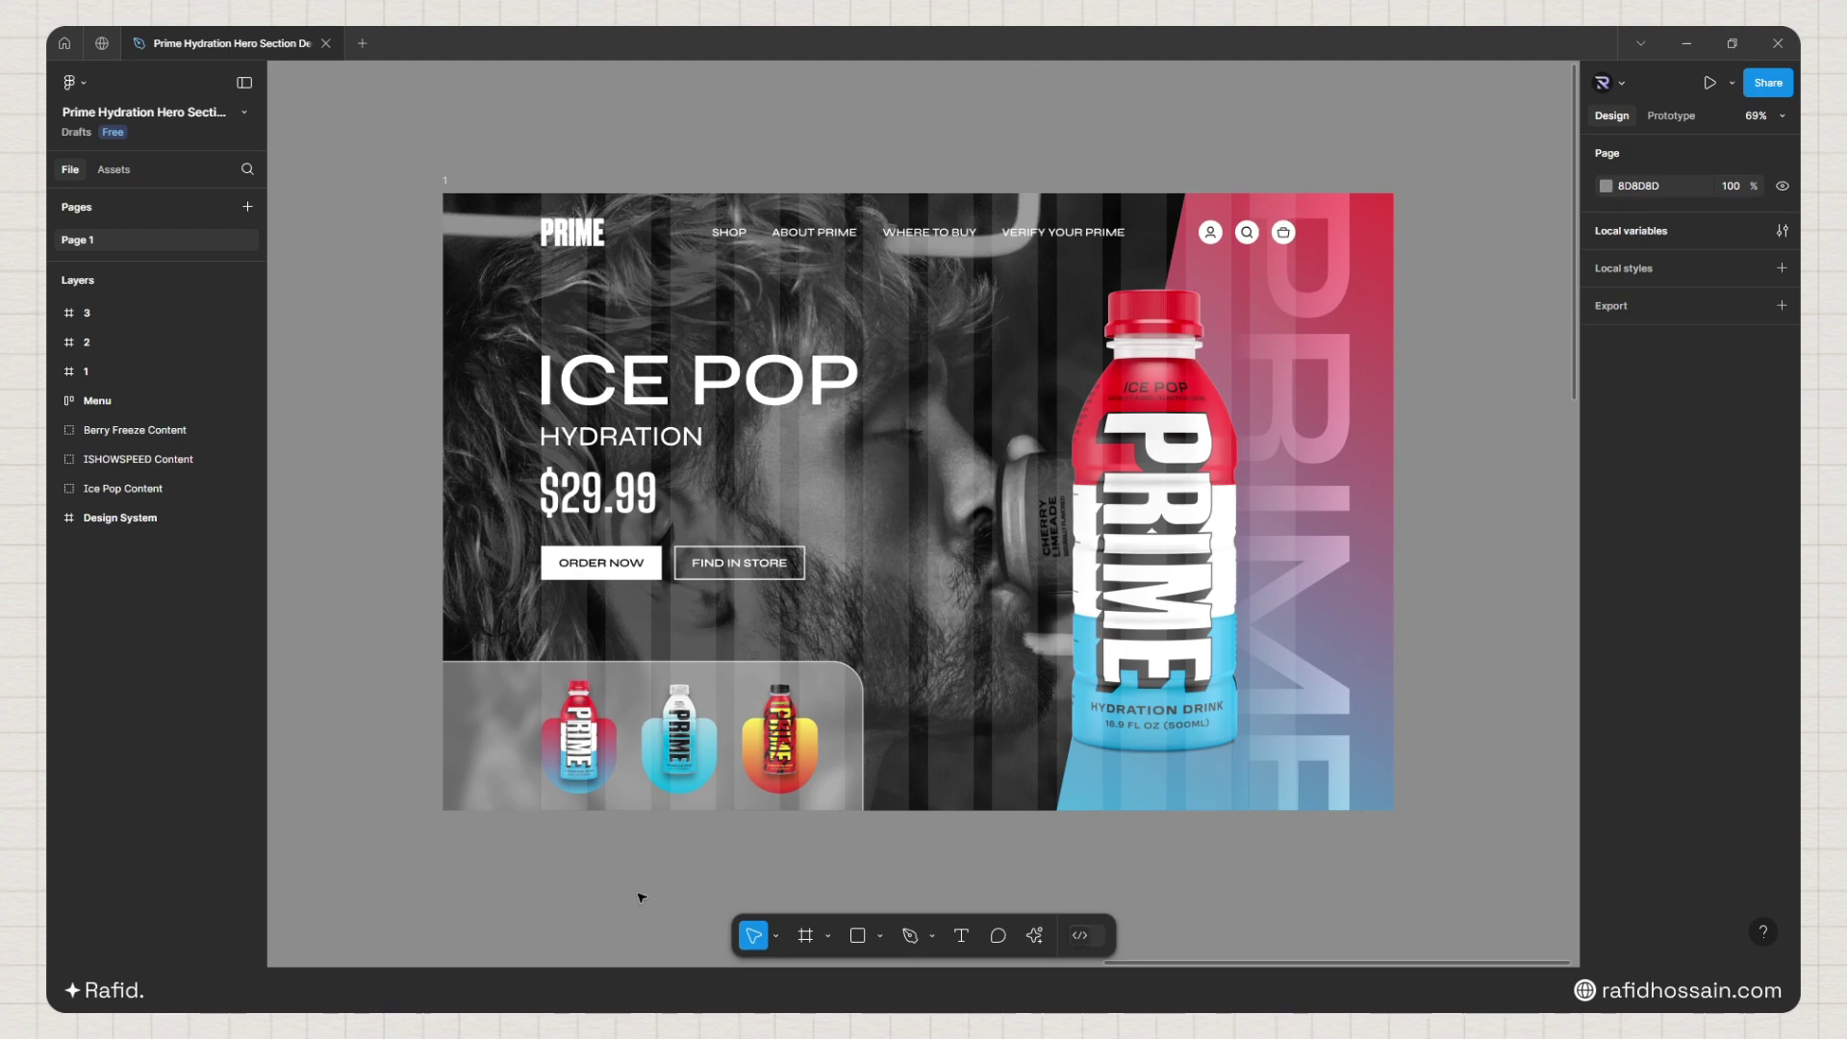
Step: Copy the five-star rating from the Design System into frame 1, placing it above the ICE POP title at X 156, Y 196
scroll(1236, 173, "down", 3)
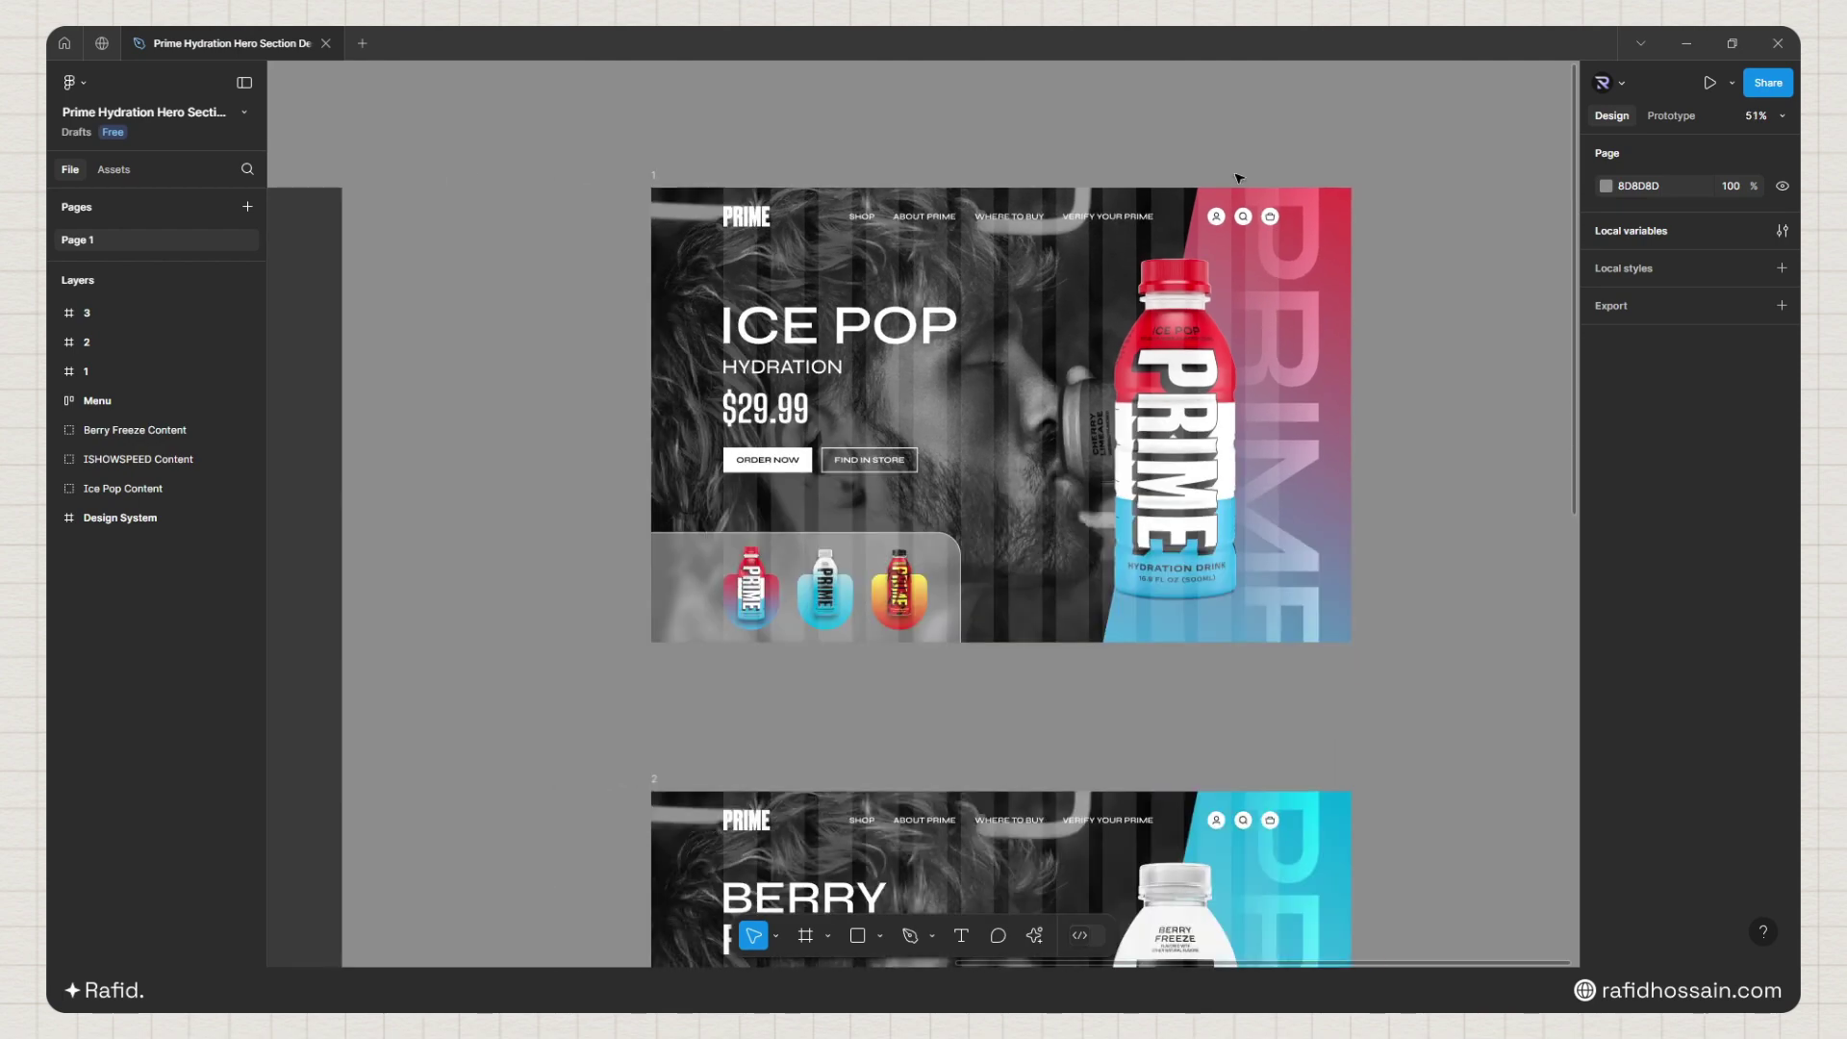
scroll(1303, 245, "down", 5)
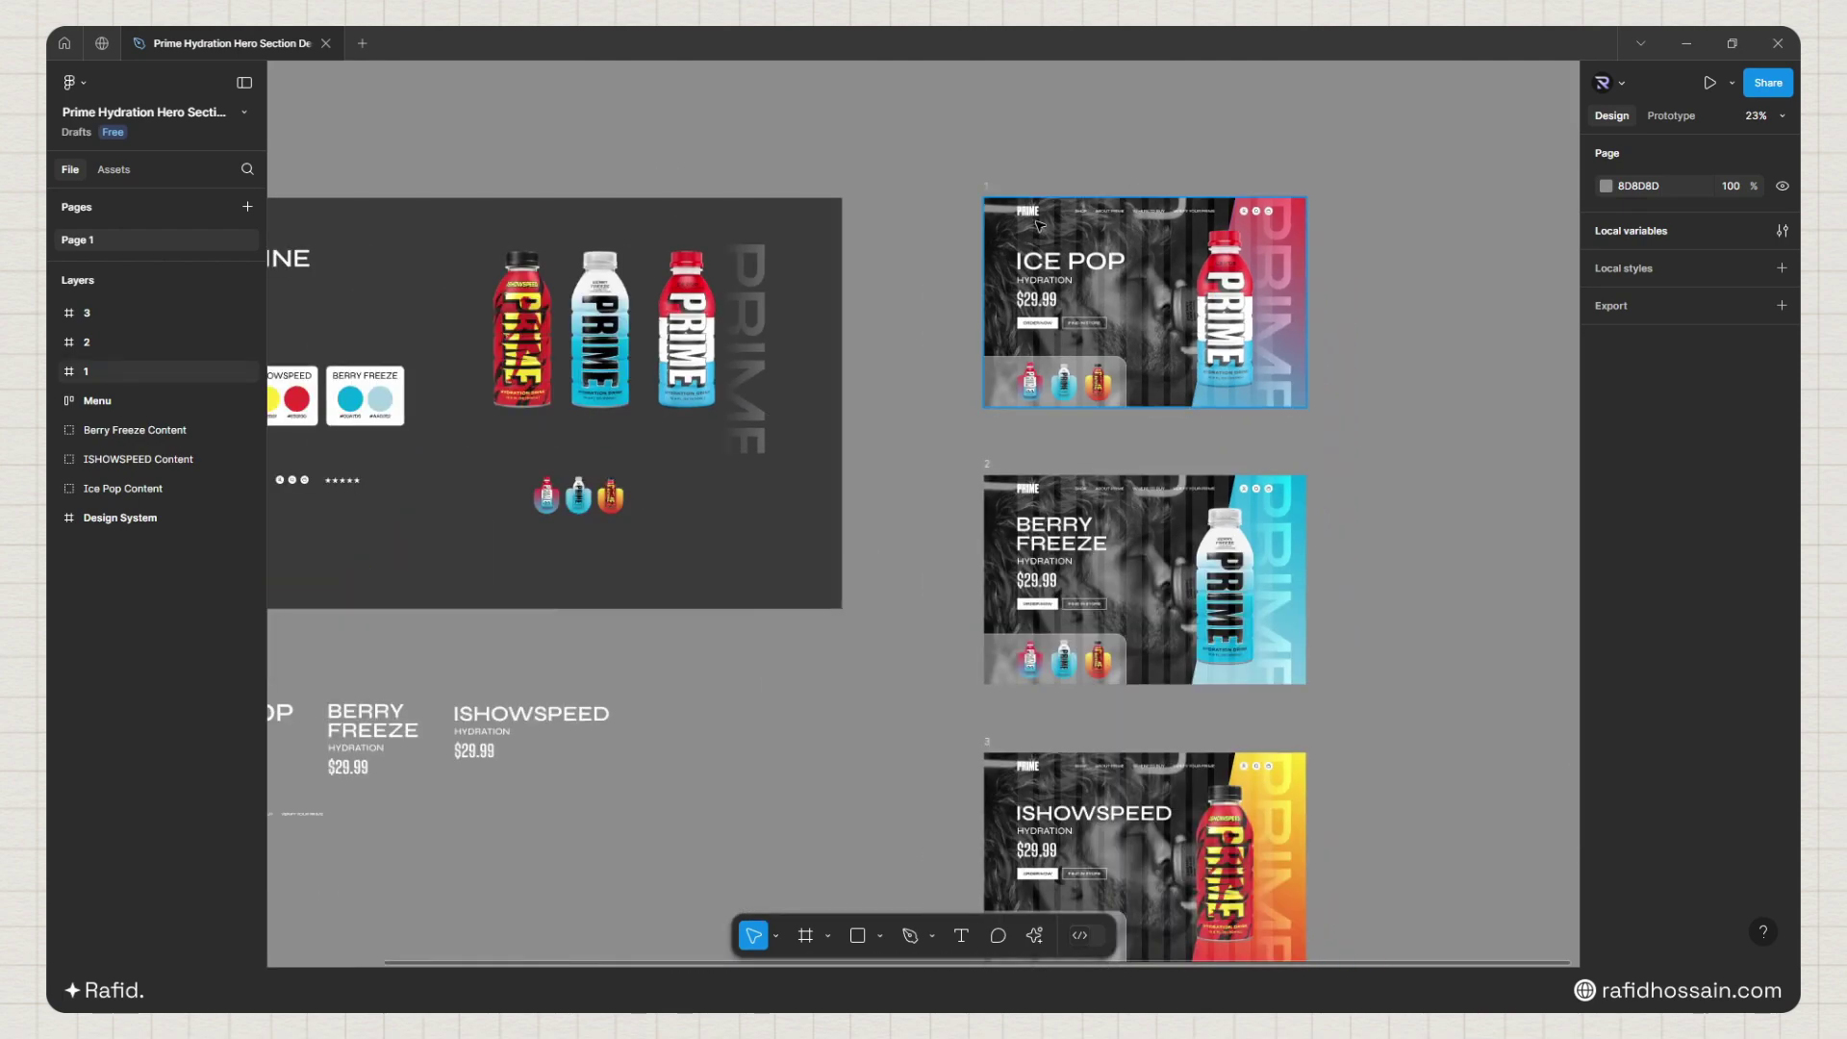
left_click(564, 289)
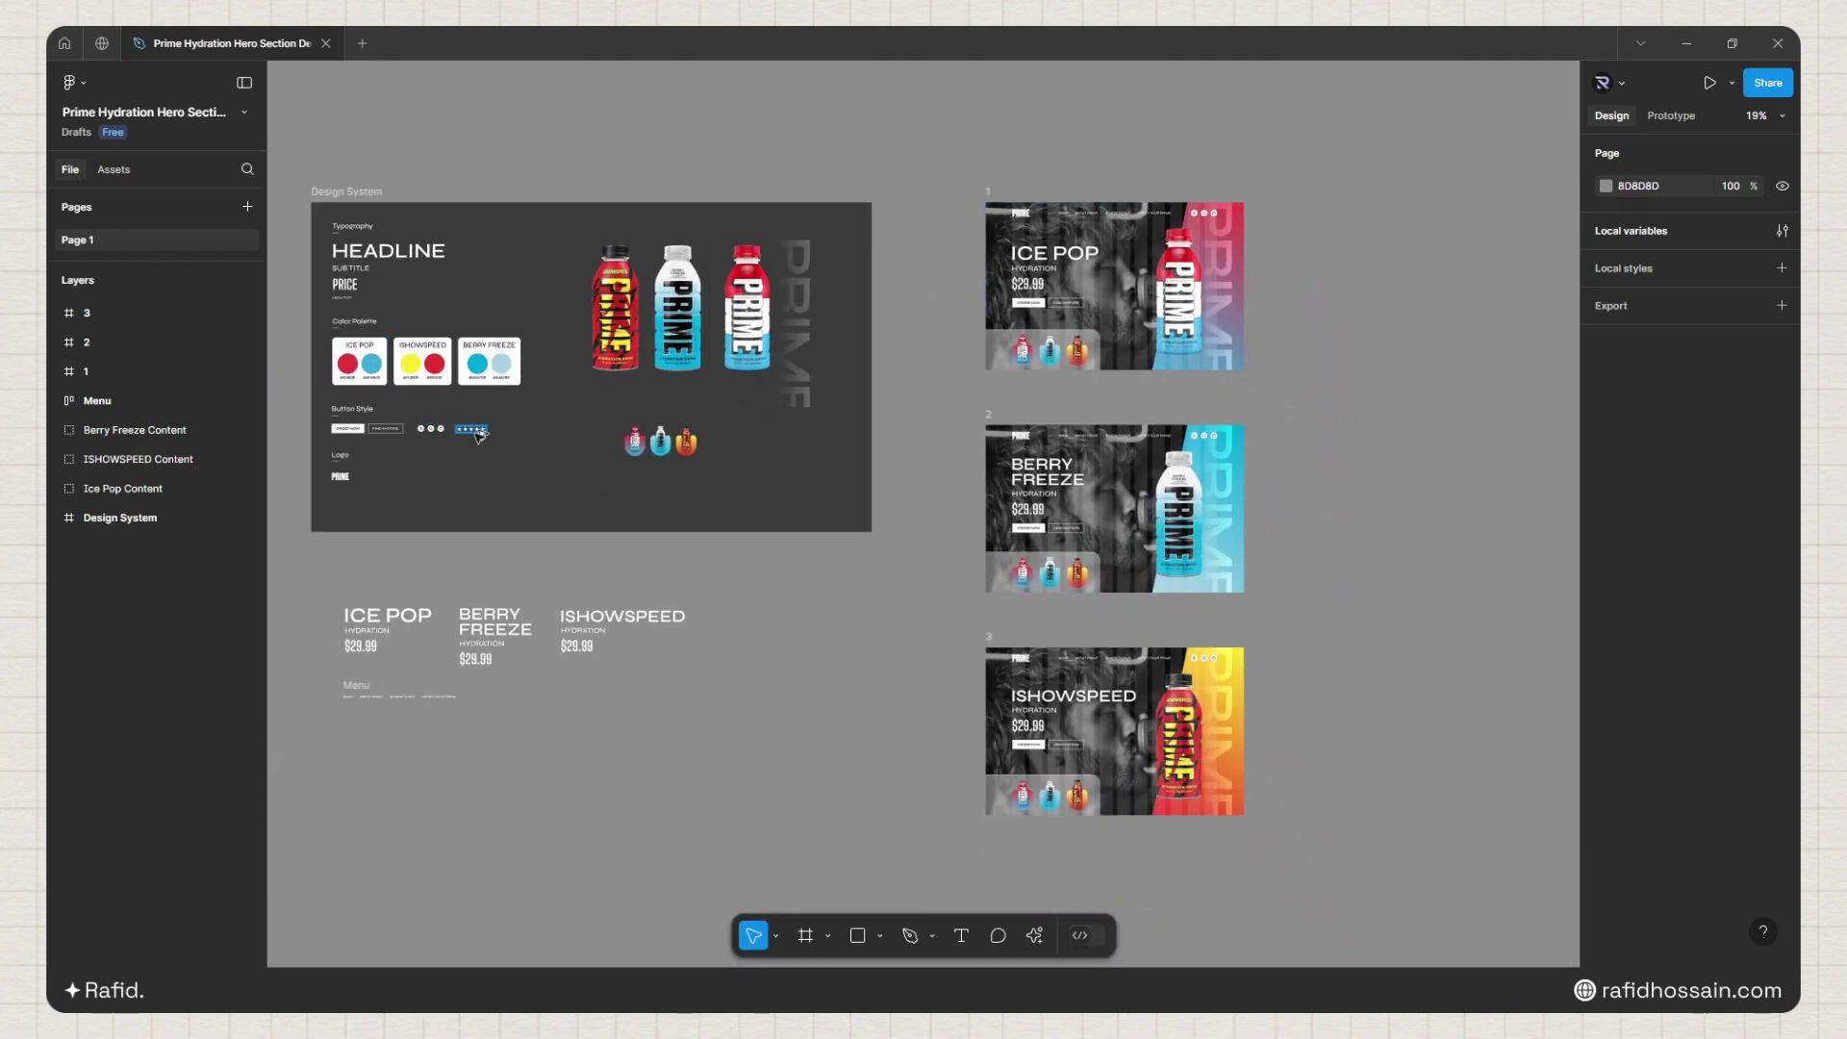
left_click(471, 429)
left_click_drag(471, 429, 1057, 256, "alt")
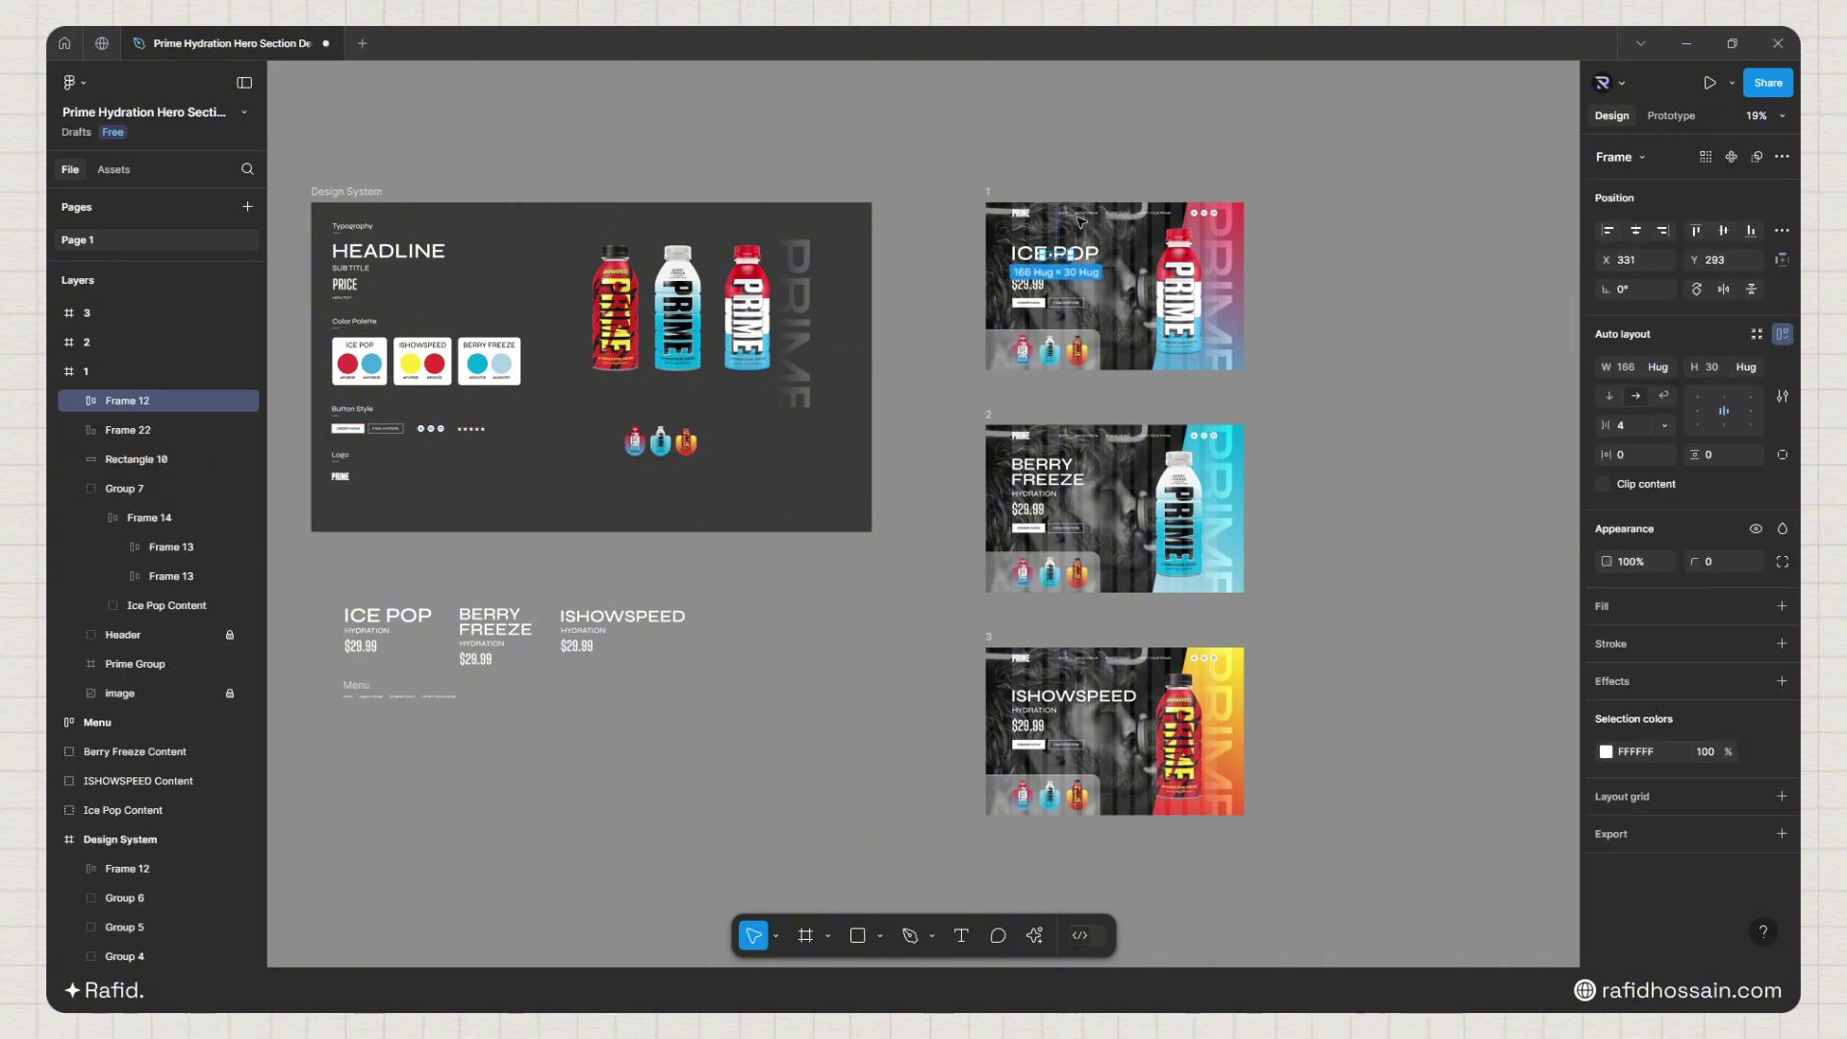
scroll(1071, 241, "up", 8)
left_click_drag(1006, 360, 861, 280)
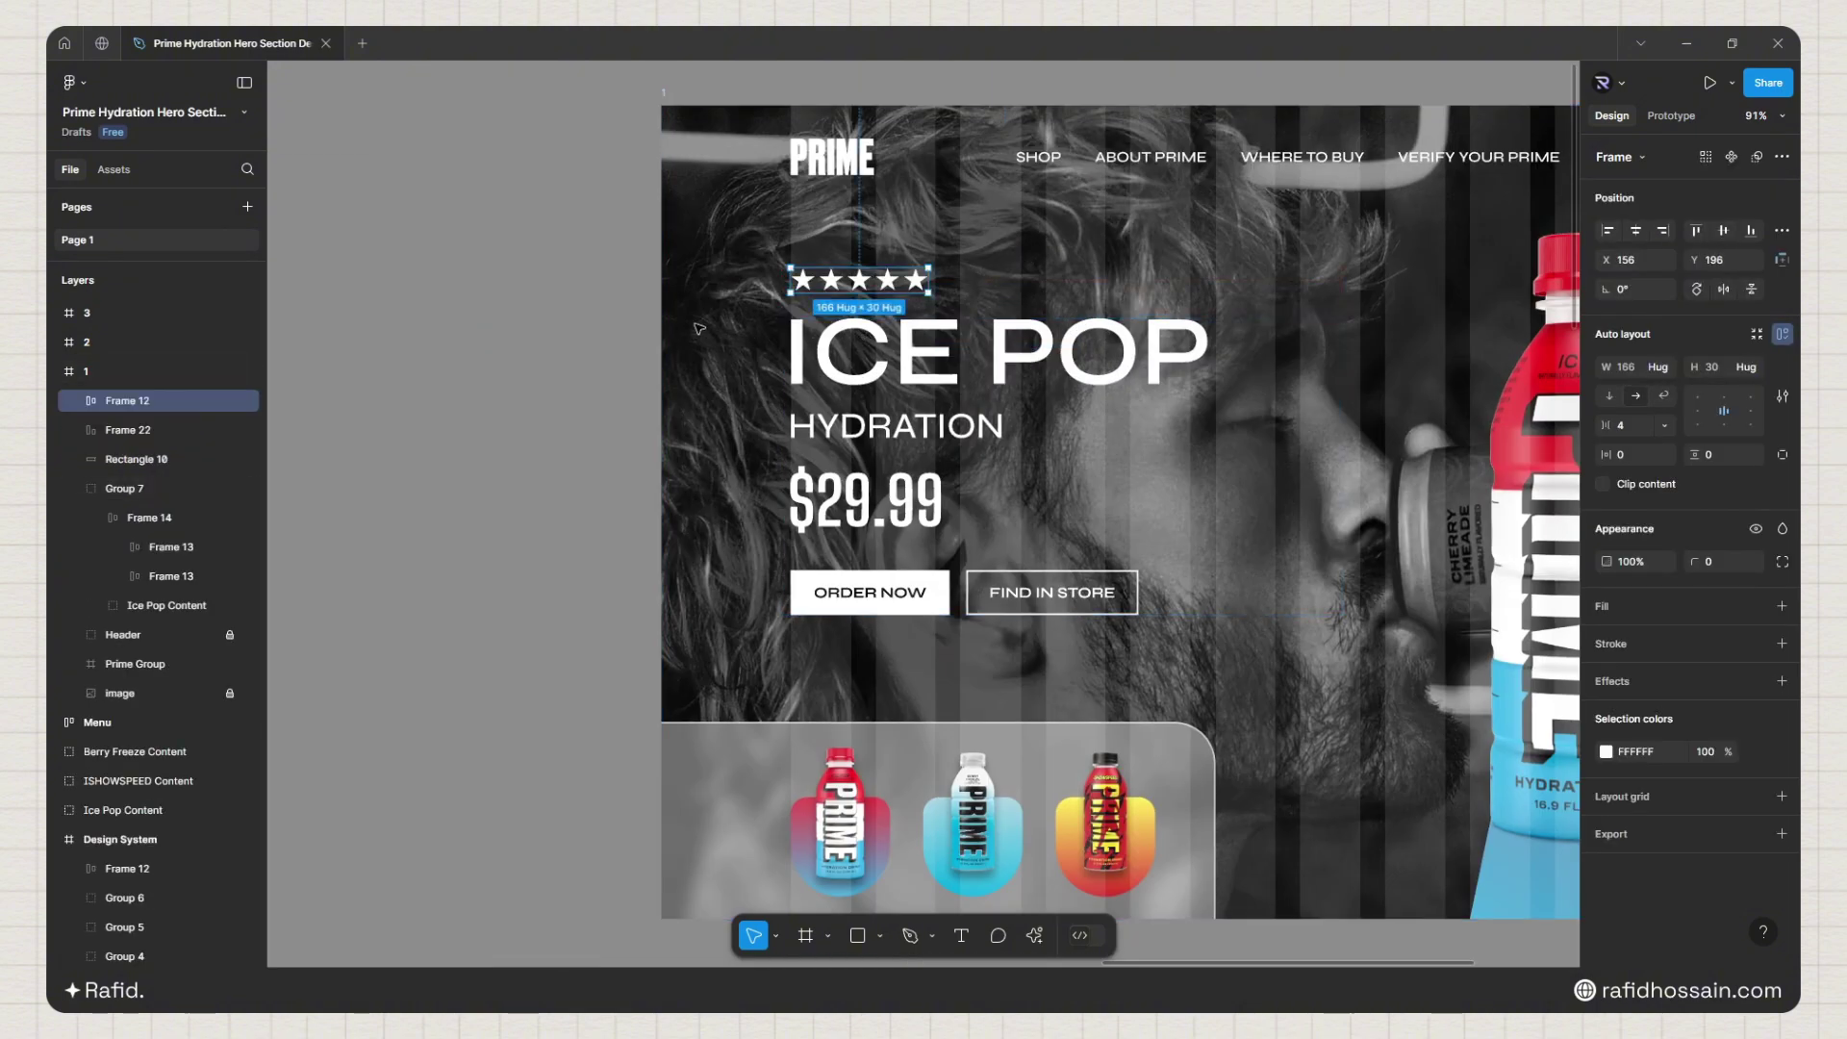
left_click(582, 297)
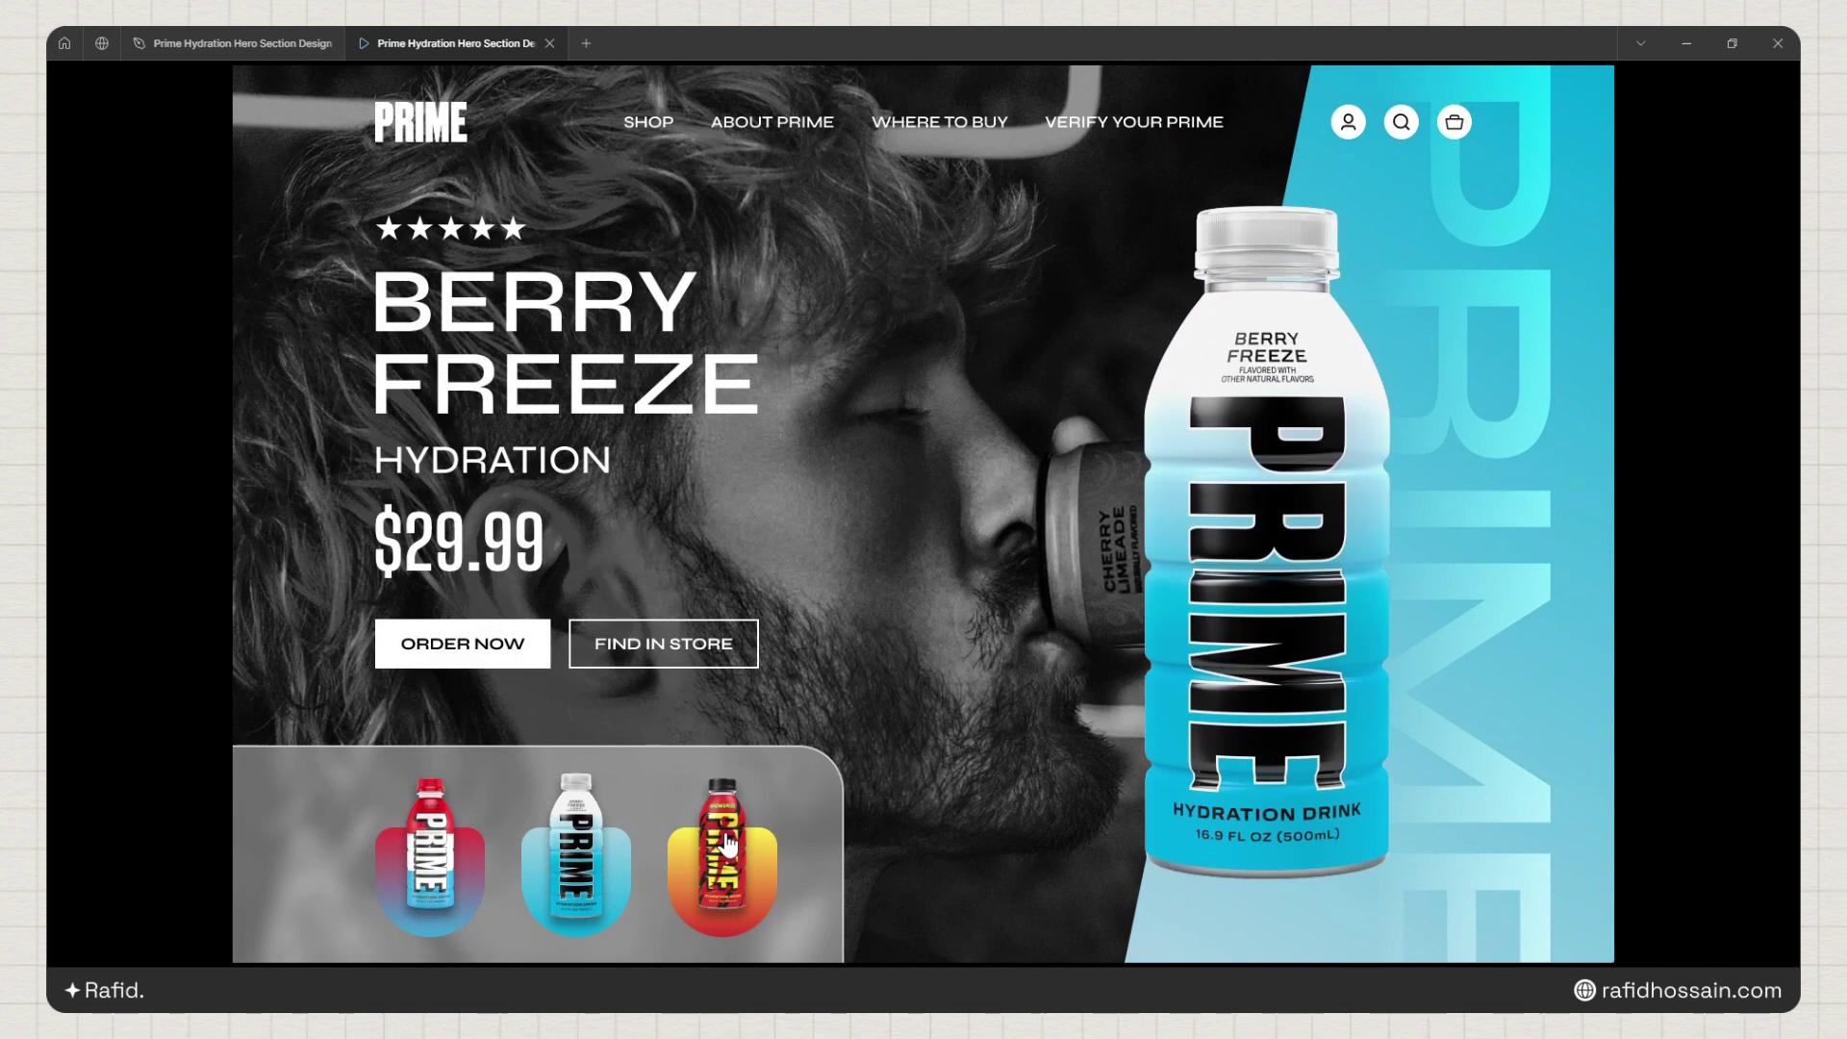
Step: Test the ISHOWSPEED thumbnail's link from the Berry Freeze screen in the prototype preview
left_click(727, 844)
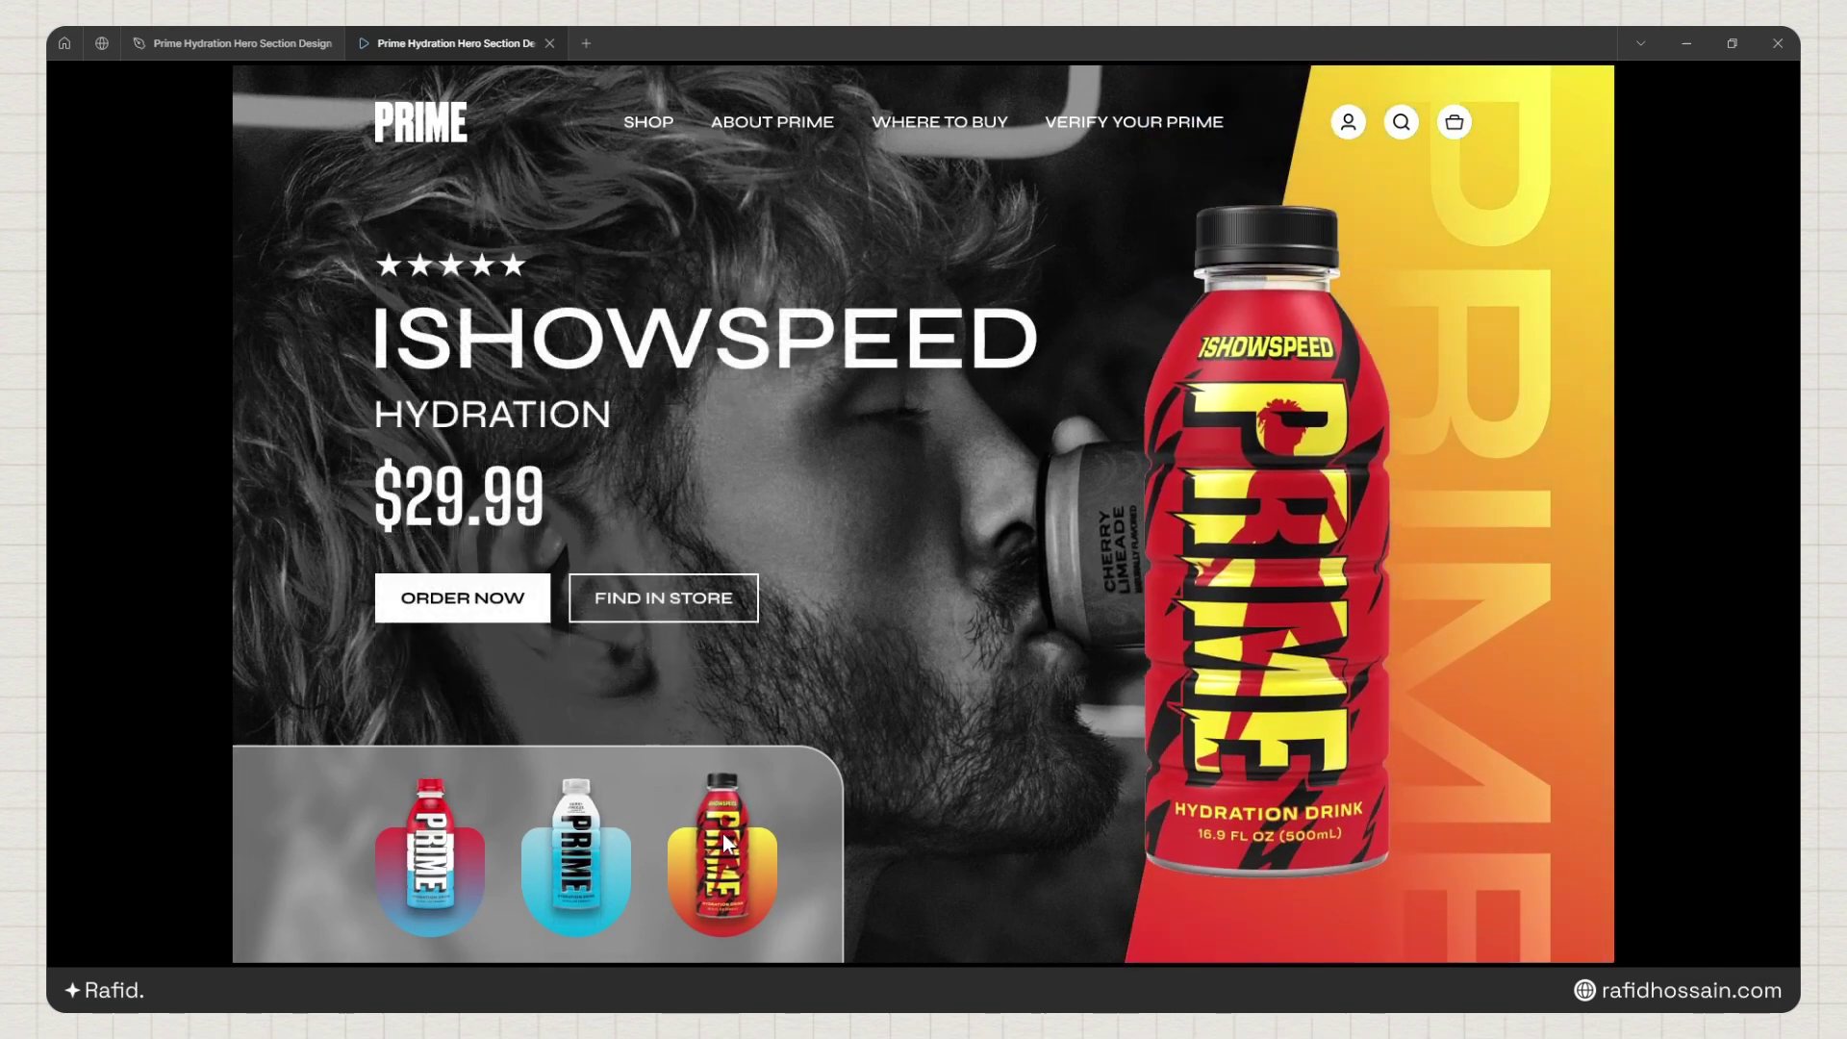